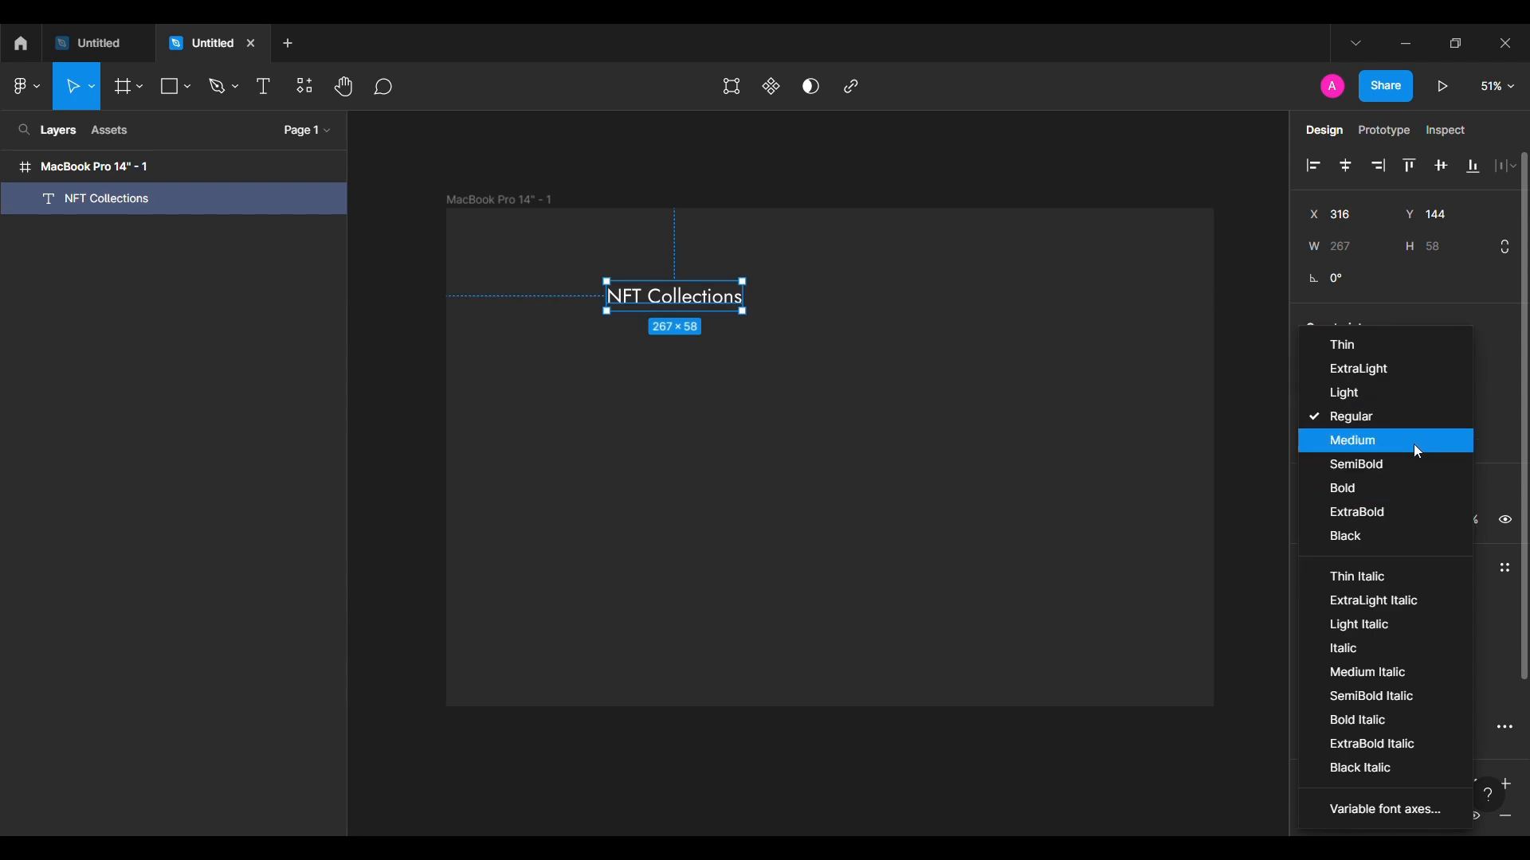
Step: Set the NFT Collections heading to Medium weight and move it to the frame's top-left
{"action": "left_click", "coordinate": [1414, 444]}
{"action": "left_click_drag", "start_coordinate": [709, 315], "coordinate": [559, 244]}
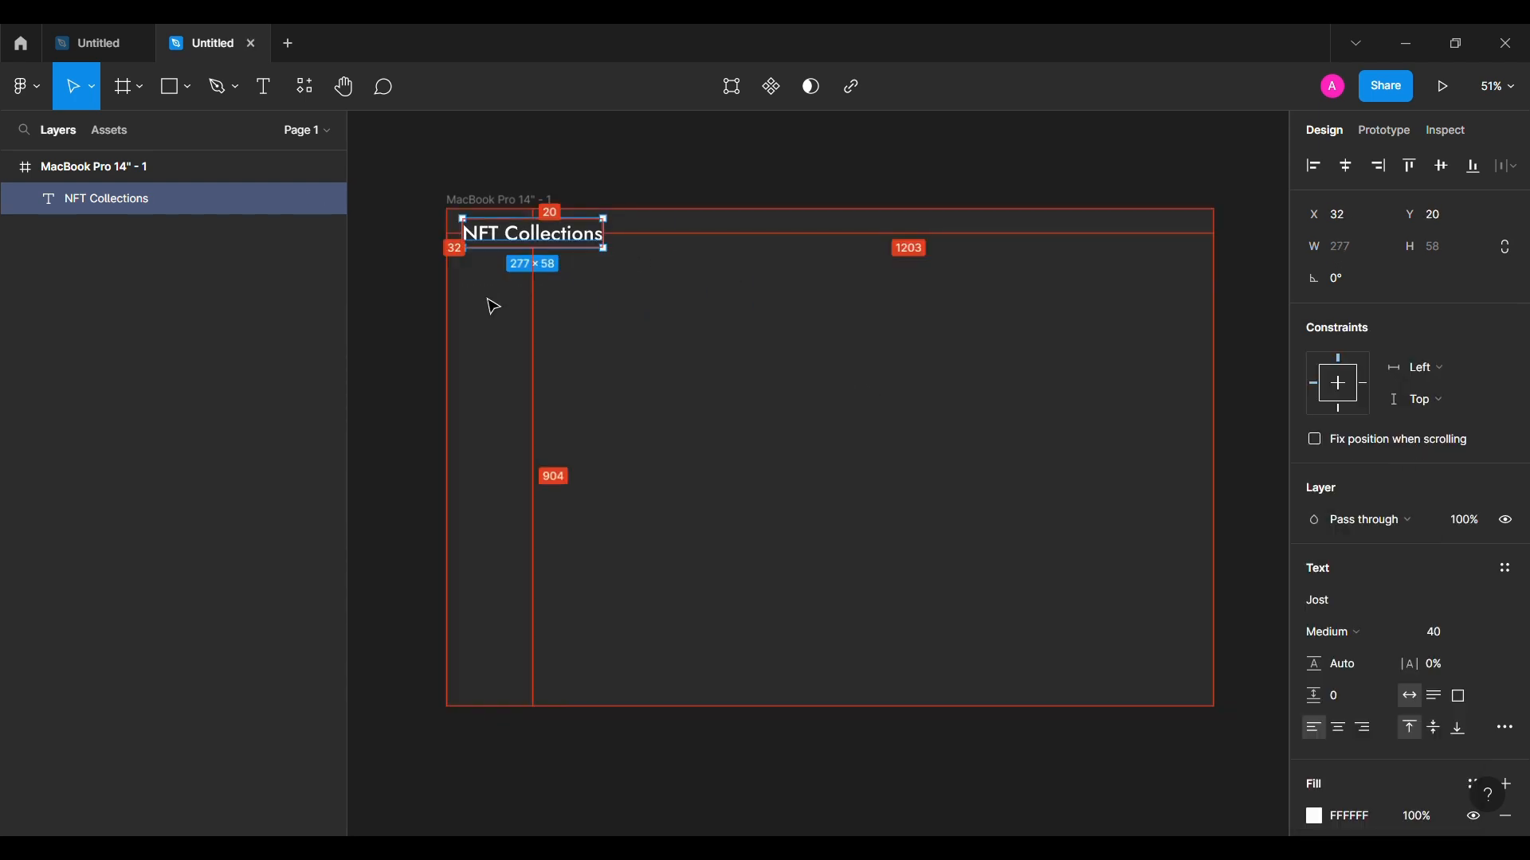
{"action": "key", "text": "shift+Down"}
{"action": "key", "text": "shift+Down"}
{"action": "left_click", "coordinate": [411, 292]}
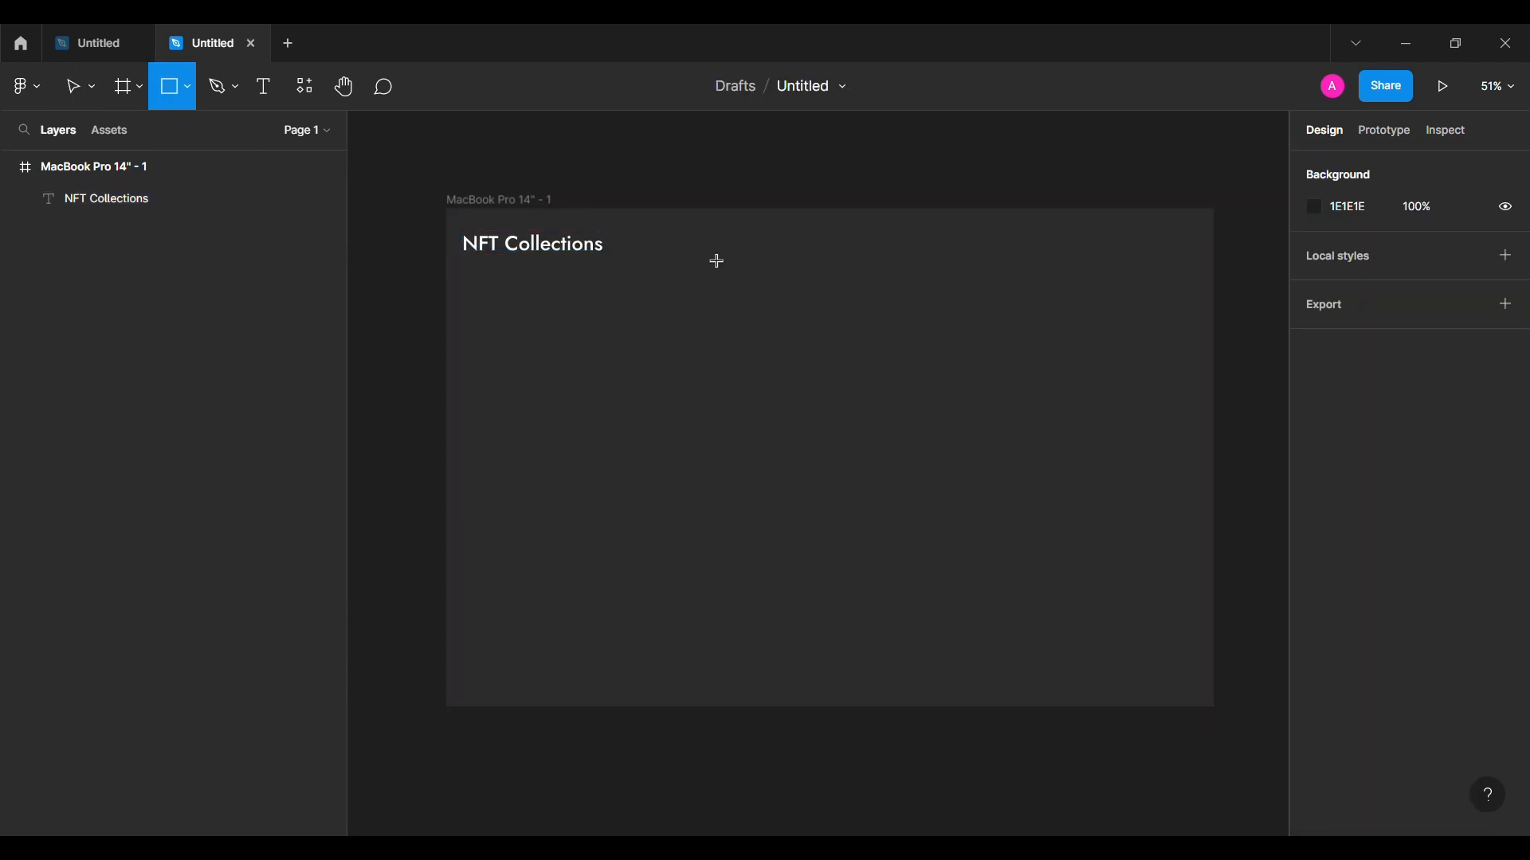
Step: Draw a 520×60 rectangle beside the heading and round its corners into a pill
{"action": "left_click_drag", "start_coordinate": [663, 238], "coordinate": [896, 271]}
{"action": "left_click", "coordinate": [1450, 258]}
{"action": "type", "text": "60"}
{"action": "key", "text": "Return"}
{"action": "left_click", "coordinate": [1359, 258]}
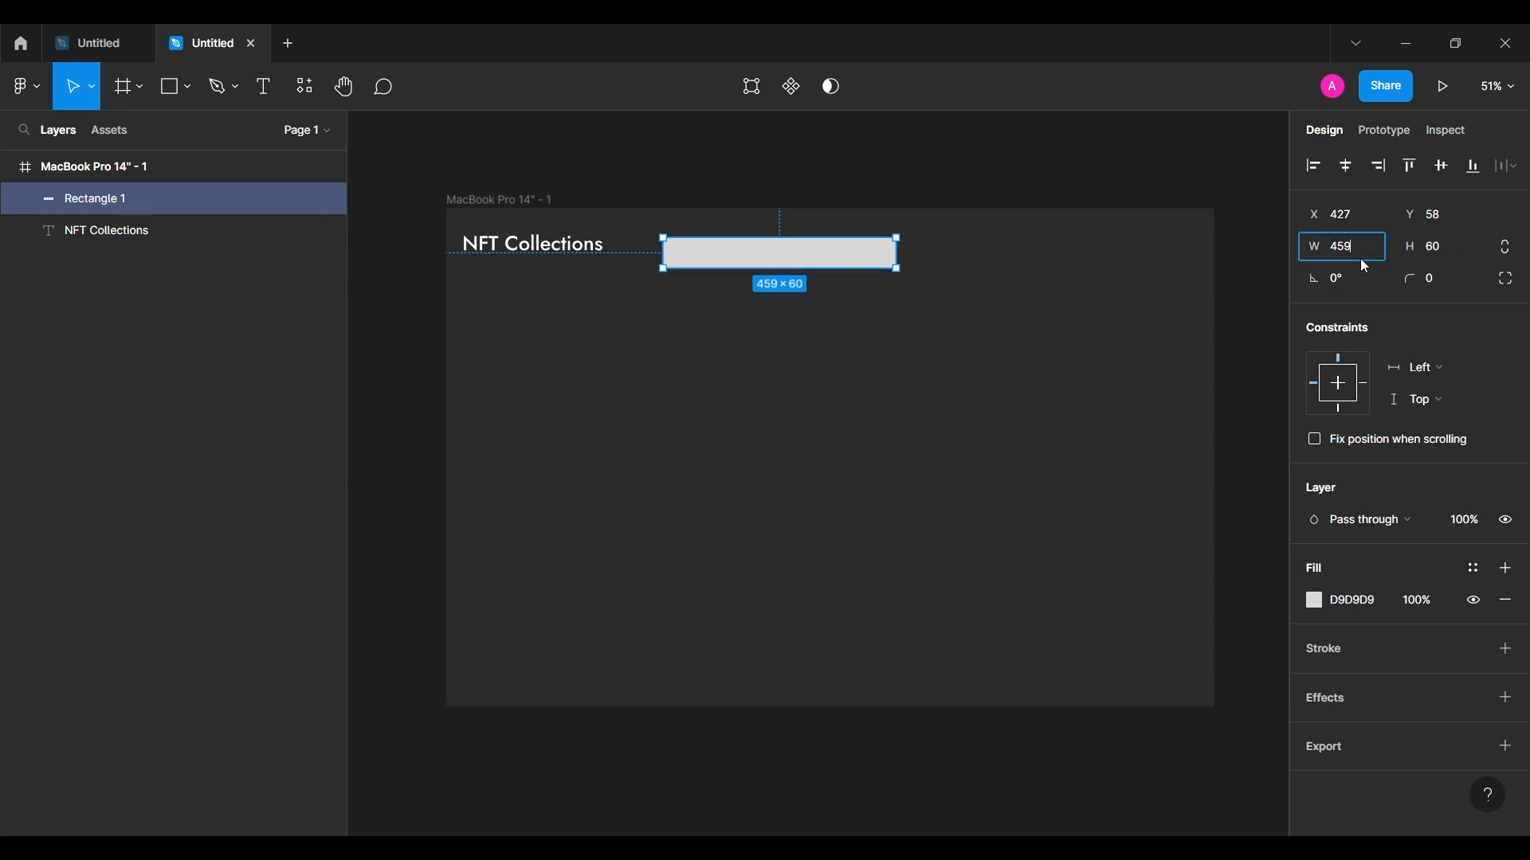
{"action": "key", "text": "BackSpace"}
{"action": "key", "text": "BackSpace"}
{"action": "key", "text": "BackSpace"}
{"action": "type", "text": "520"}
{"action": "key", "text": "Return"}
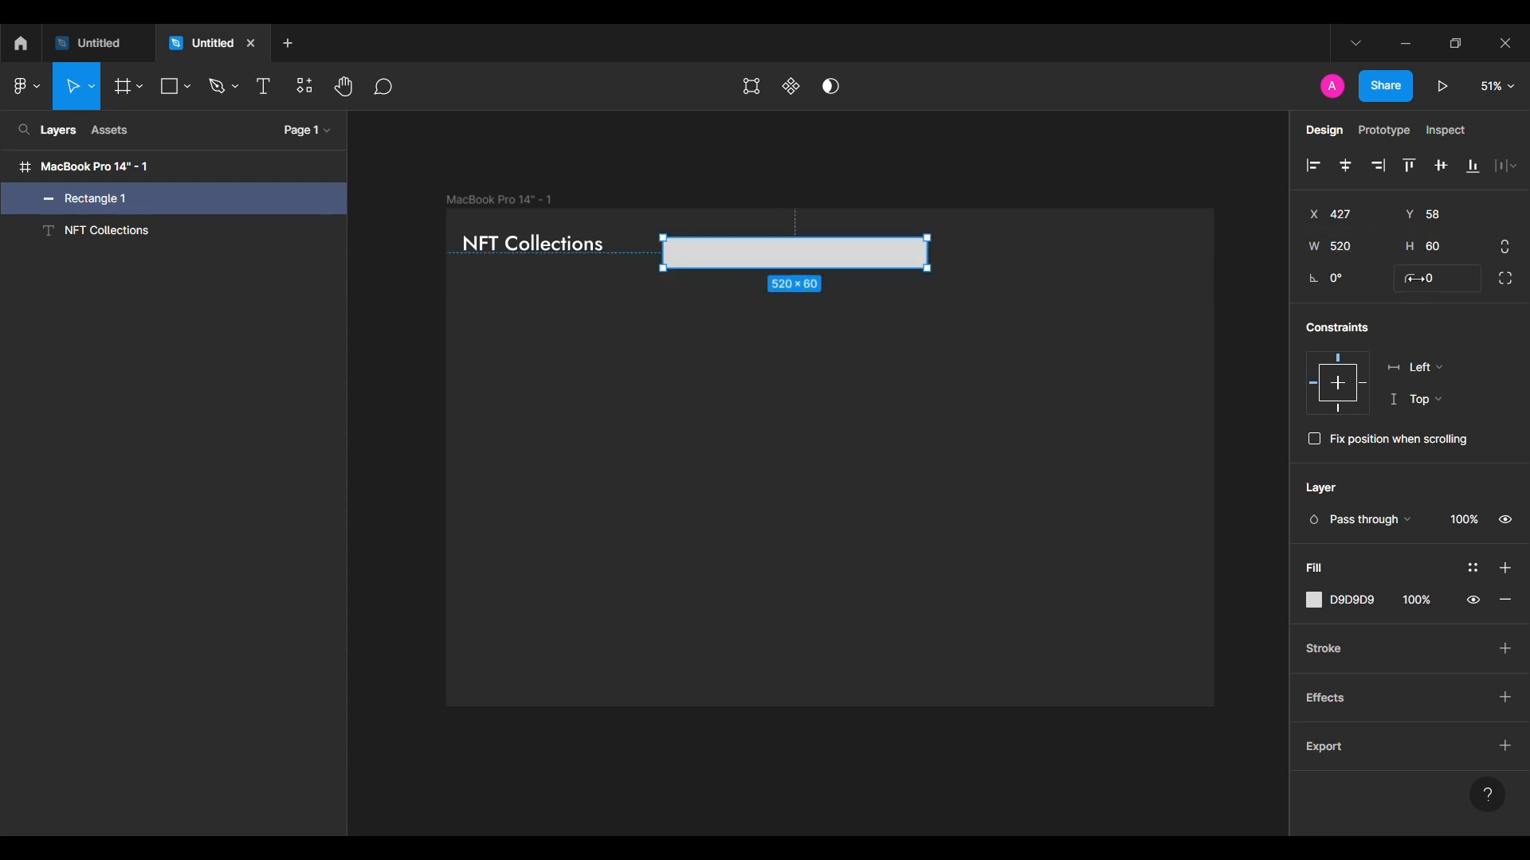
{"action": "left_click_drag", "start_coordinate": [1415, 279], "coordinate": [677, 246]}
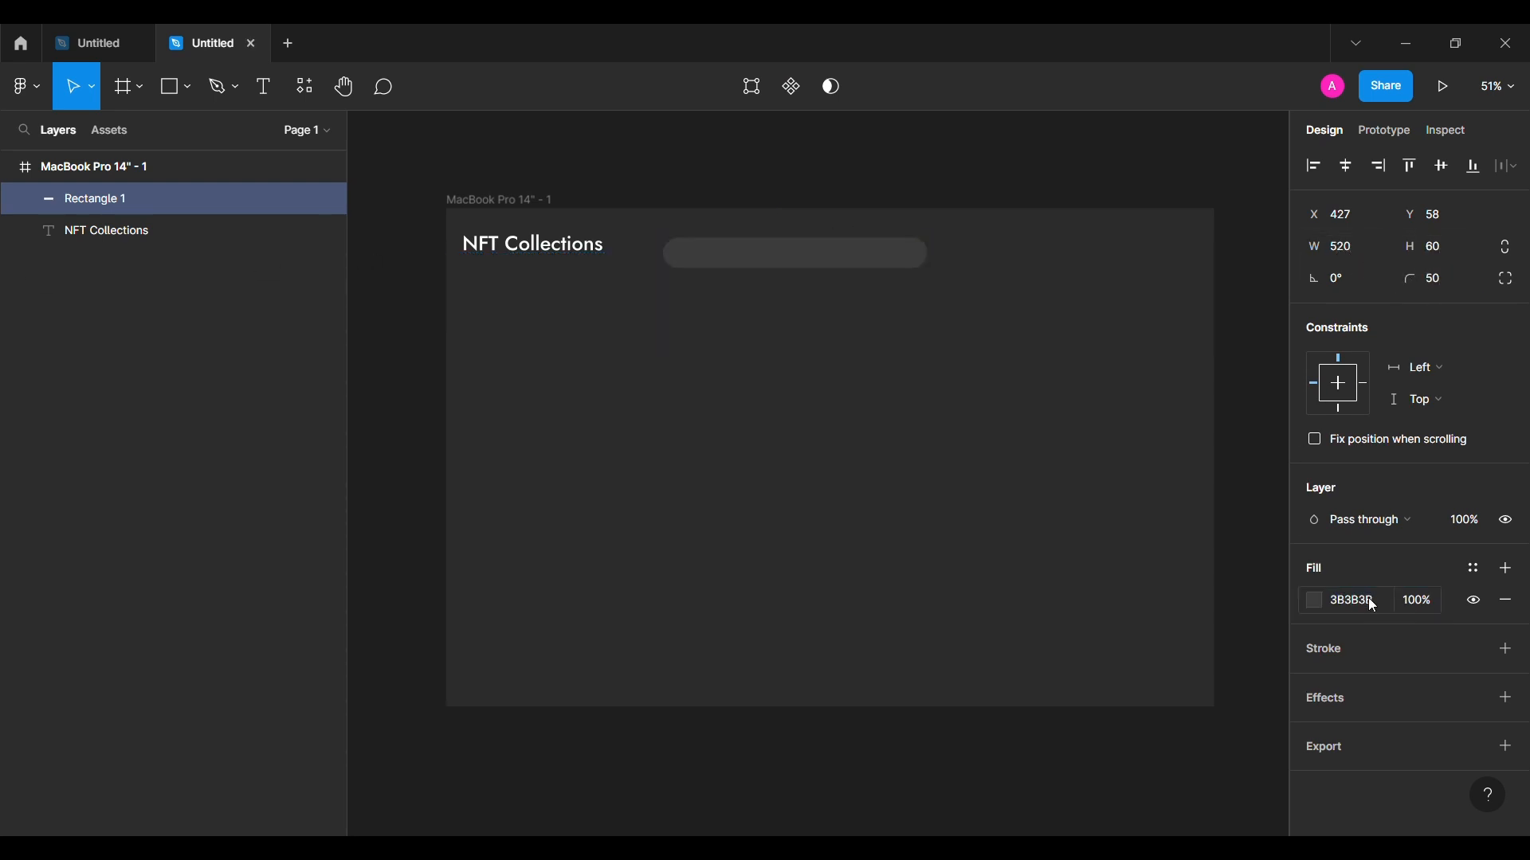
{"action": "left_click", "coordinate": [811, 404]}
Step: Add a white FFFFFF drop shadow to the pill
{"action": "scroll", "coordinate": [813, 407], "scroll_direction": "up", "scroll_amount": 3}
{"action": "scroll", "coordinate": [813, 406], "scroll_direction": "up", "scroll_amount": 1}
{"action": "left_click", "coordinate": [874, 332]}
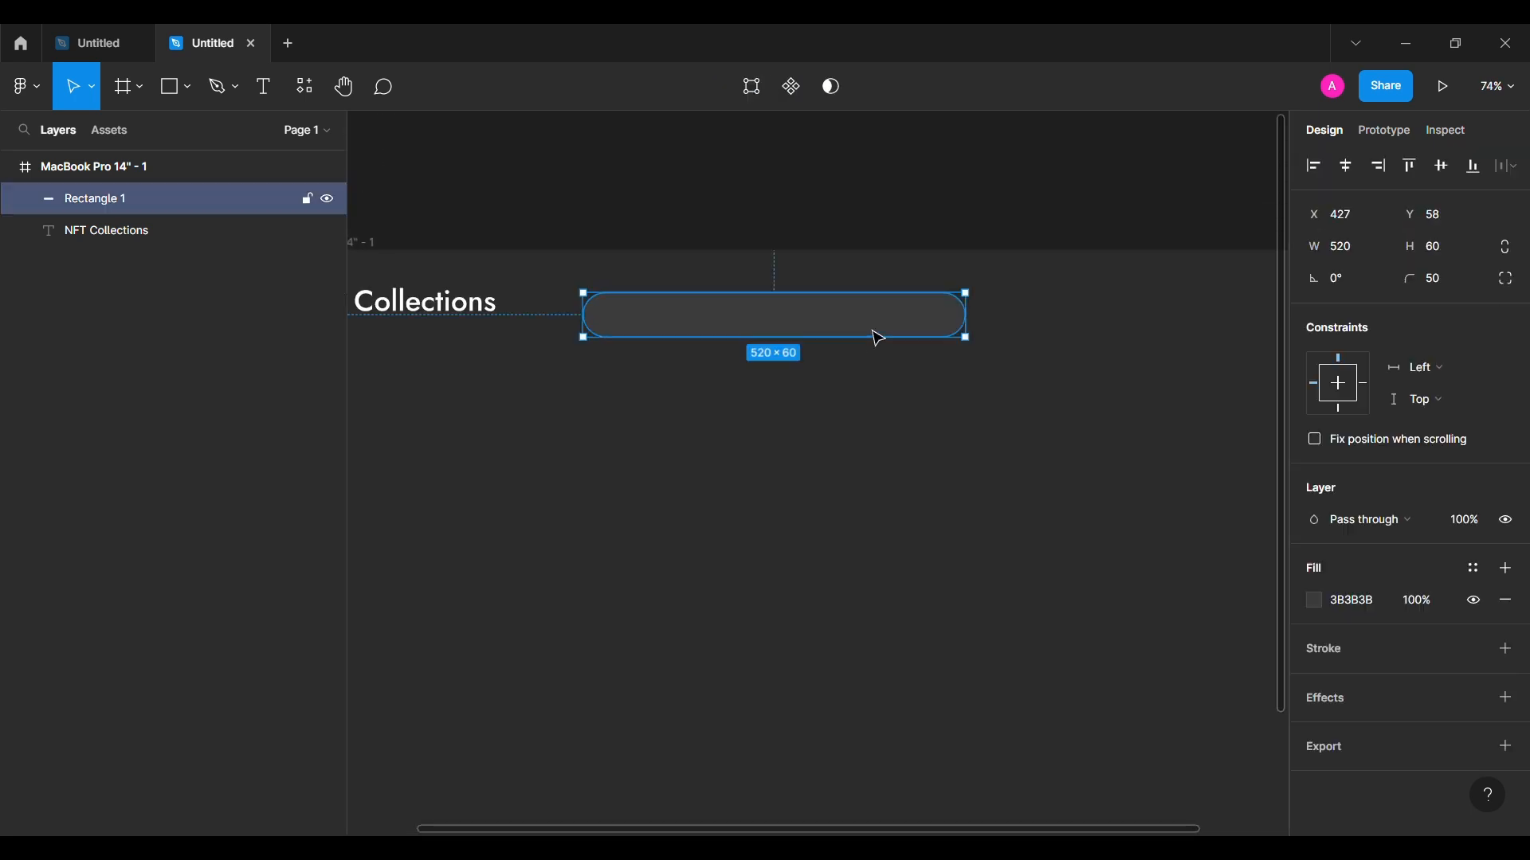
{"action": "left_click", "coordinate": [1505, 697]}
{"action": "left_click", "coordinate": [1314, 730]}
{"action": "left_click", "coordinate": [1109, 798]}
{"action": "type", "text": "FFFFFF"}
{"action": "key", "text": "Return"}
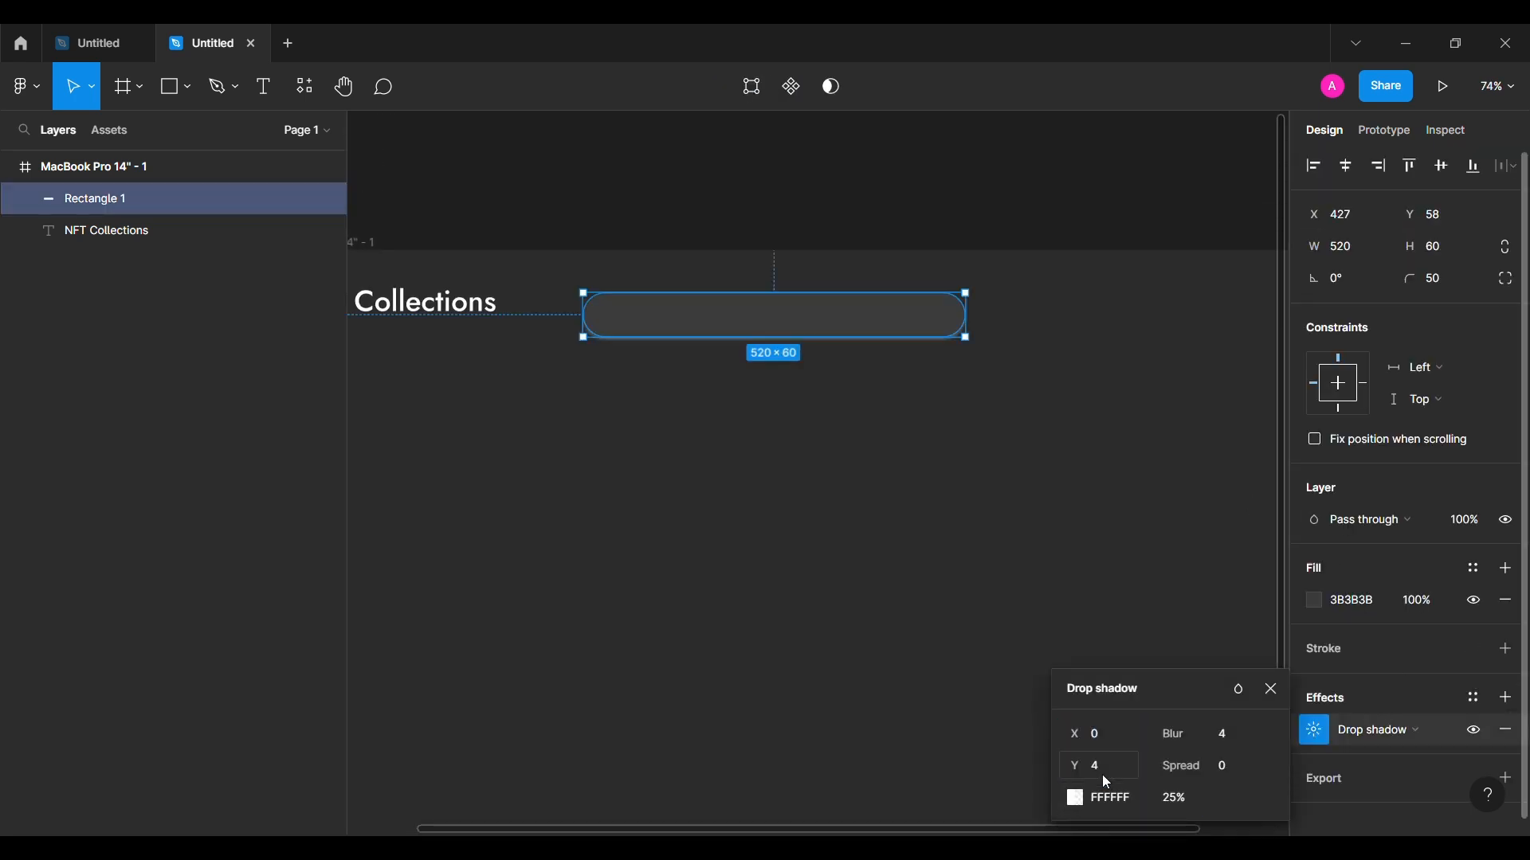
{"action": "key", "text": "Return"}
{"action": "left_click", "coordinate": [1058, 624]}
Step: Add a second white FFFFFF drop shadow with -4 offsets to the pill
{"action": "left_click", "coordinate": [876, 329]}
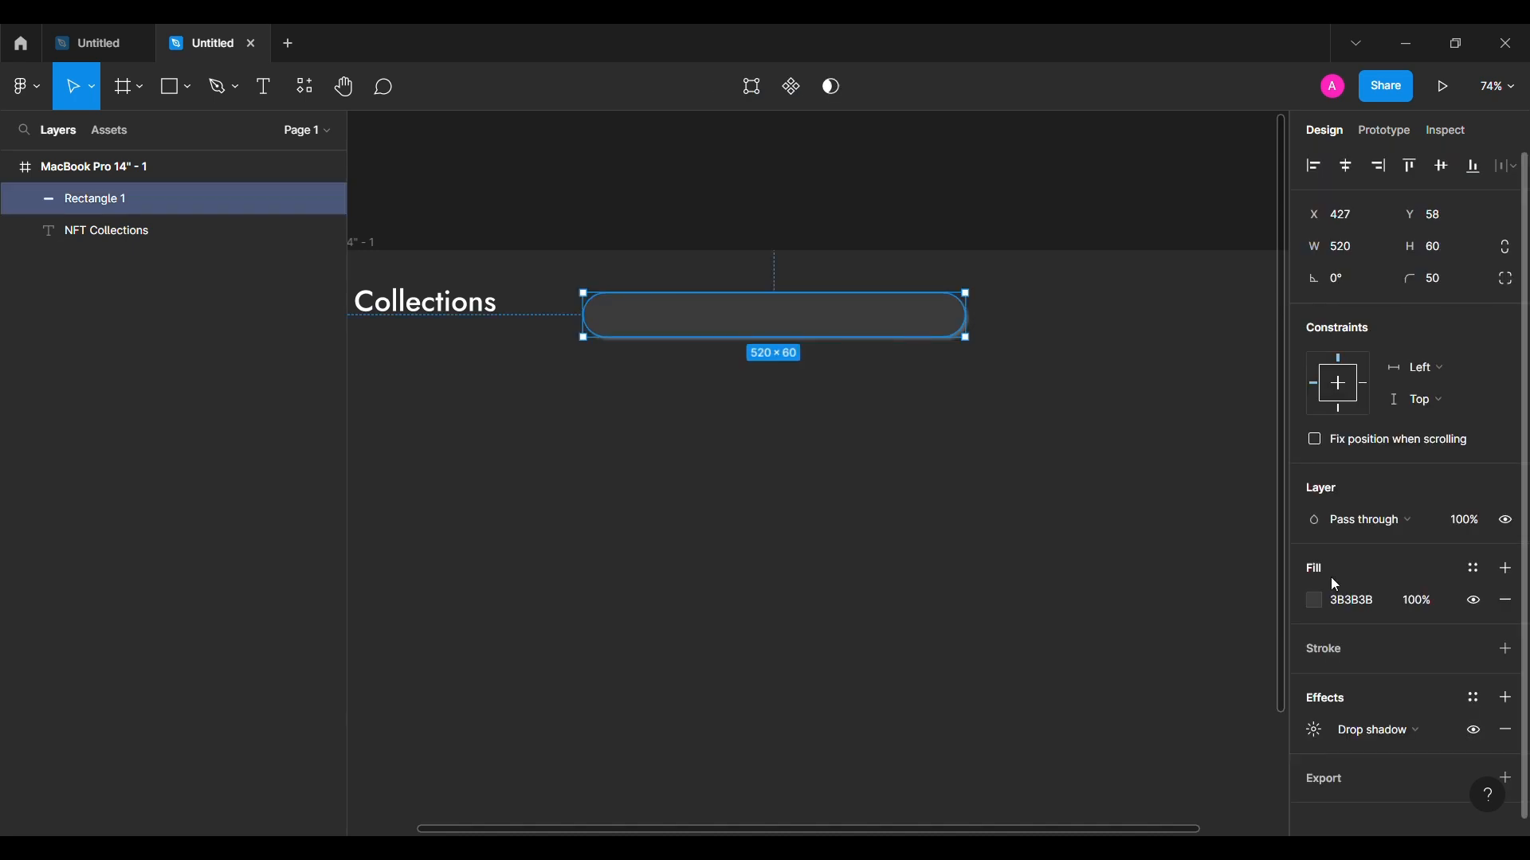
{"action": "left_click", "coordinate": [1503, 699]}
{"action": "left_click", "coordinate": [1315, 730]}
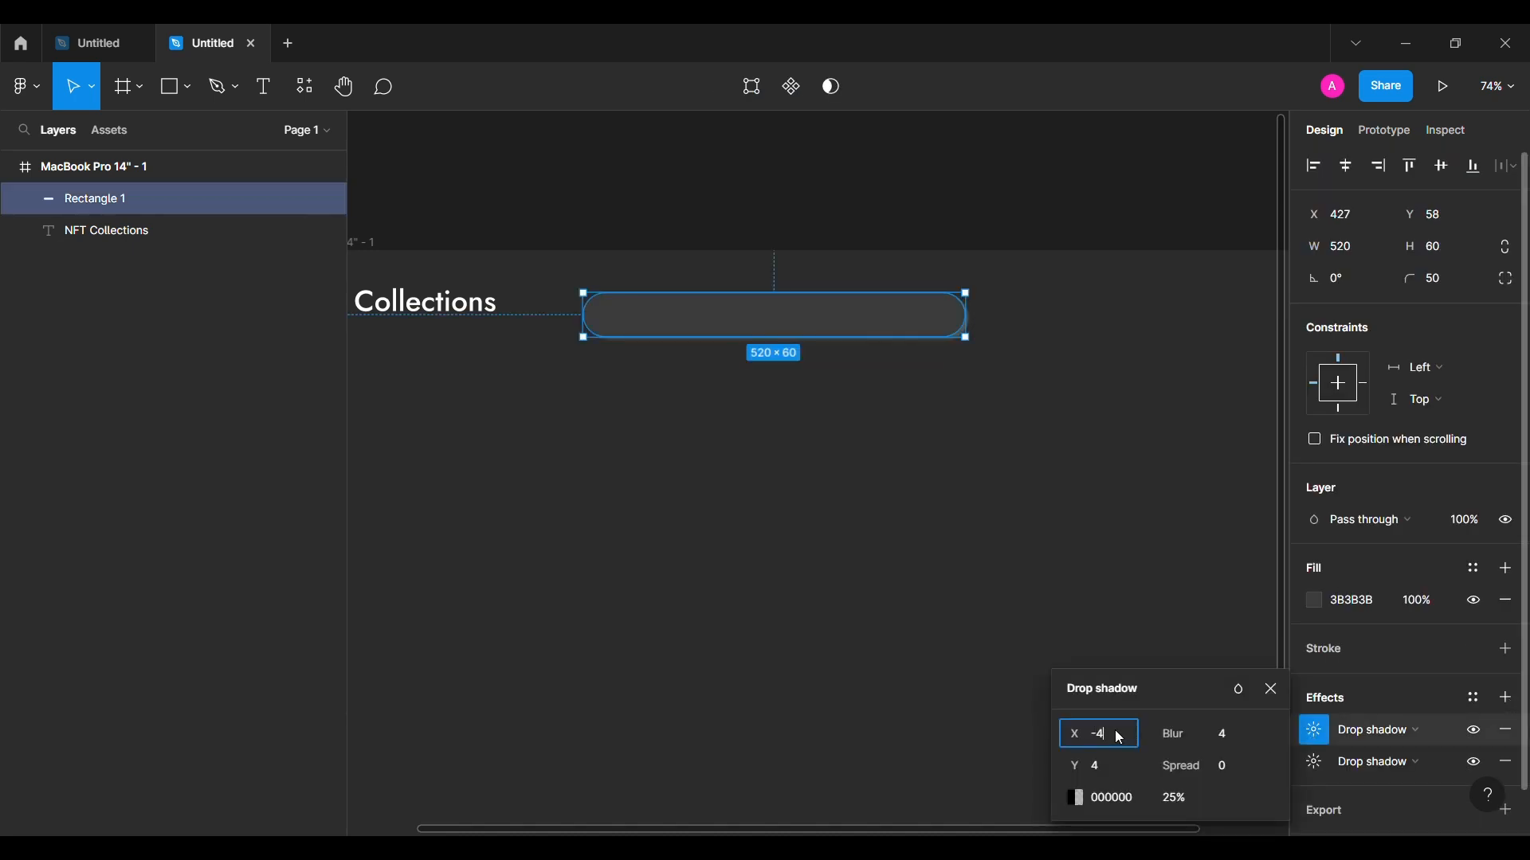
{"action": "left_click", "coordinate": [1120, 740]}
{"action": "type", "text": "-4"}
{"action": "left_click", "coordinate": [1109, 767]}
{"action": "left_click", "coordinate": [1102, 800]}
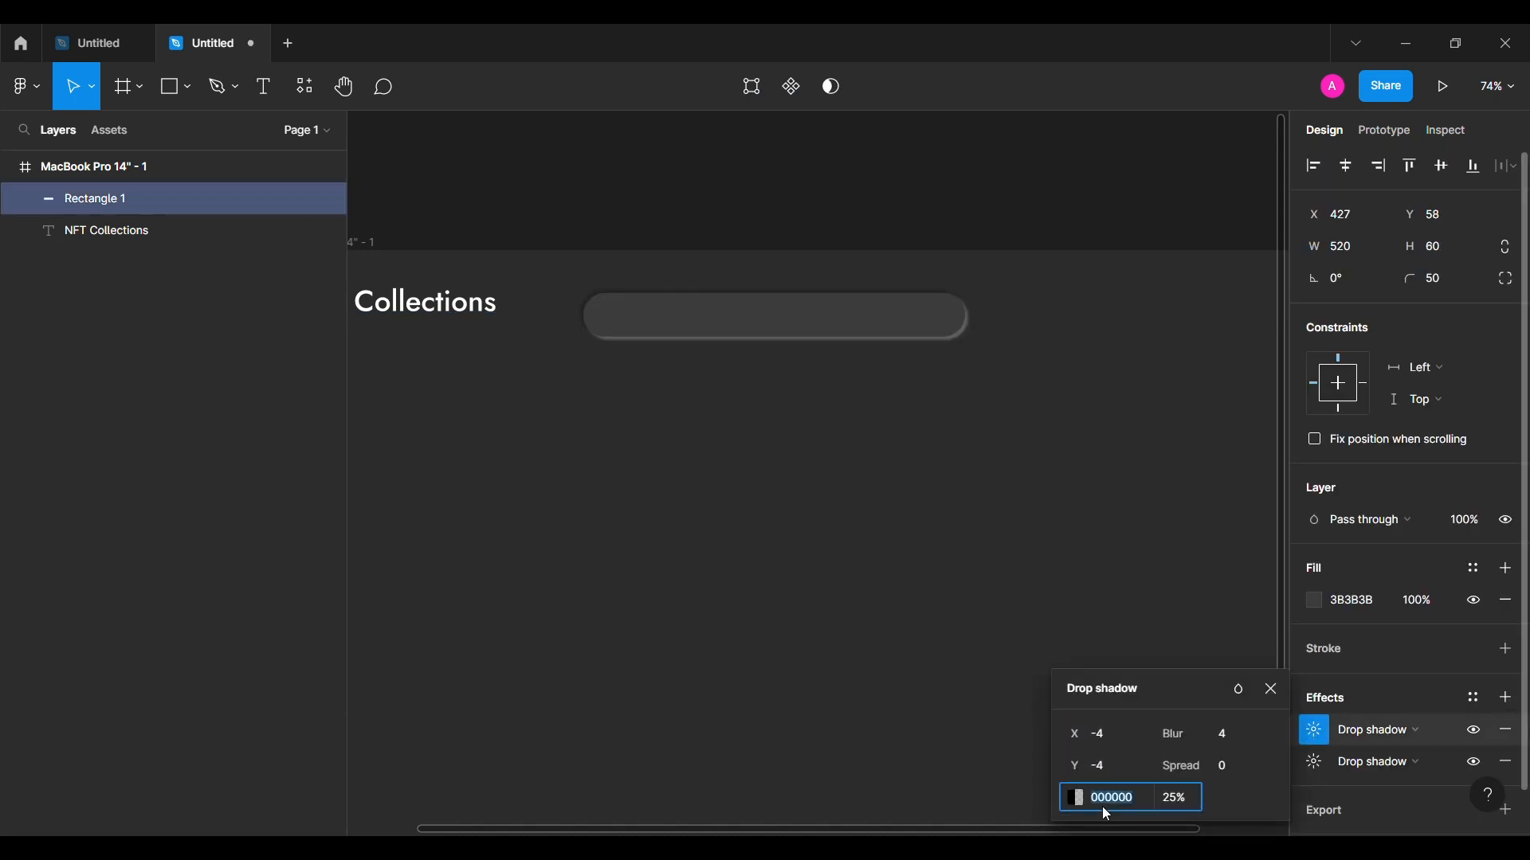
{"action": "type", "text": "FFFFFF"}
{"action": "key", "text": "Return"}
{"action": "left_click", "coordinate": [1270, 691]}
{"action": "left_click", "coordinate": [874, 558]}
{"action": "scroll", "coordinate": [873, 557], "scroll_direction": "up", "scroll_amount": 1}
{"action": "scroll", "coordinate": [873, 557], "scroll_direction": "left", "scroll_amount": 1}
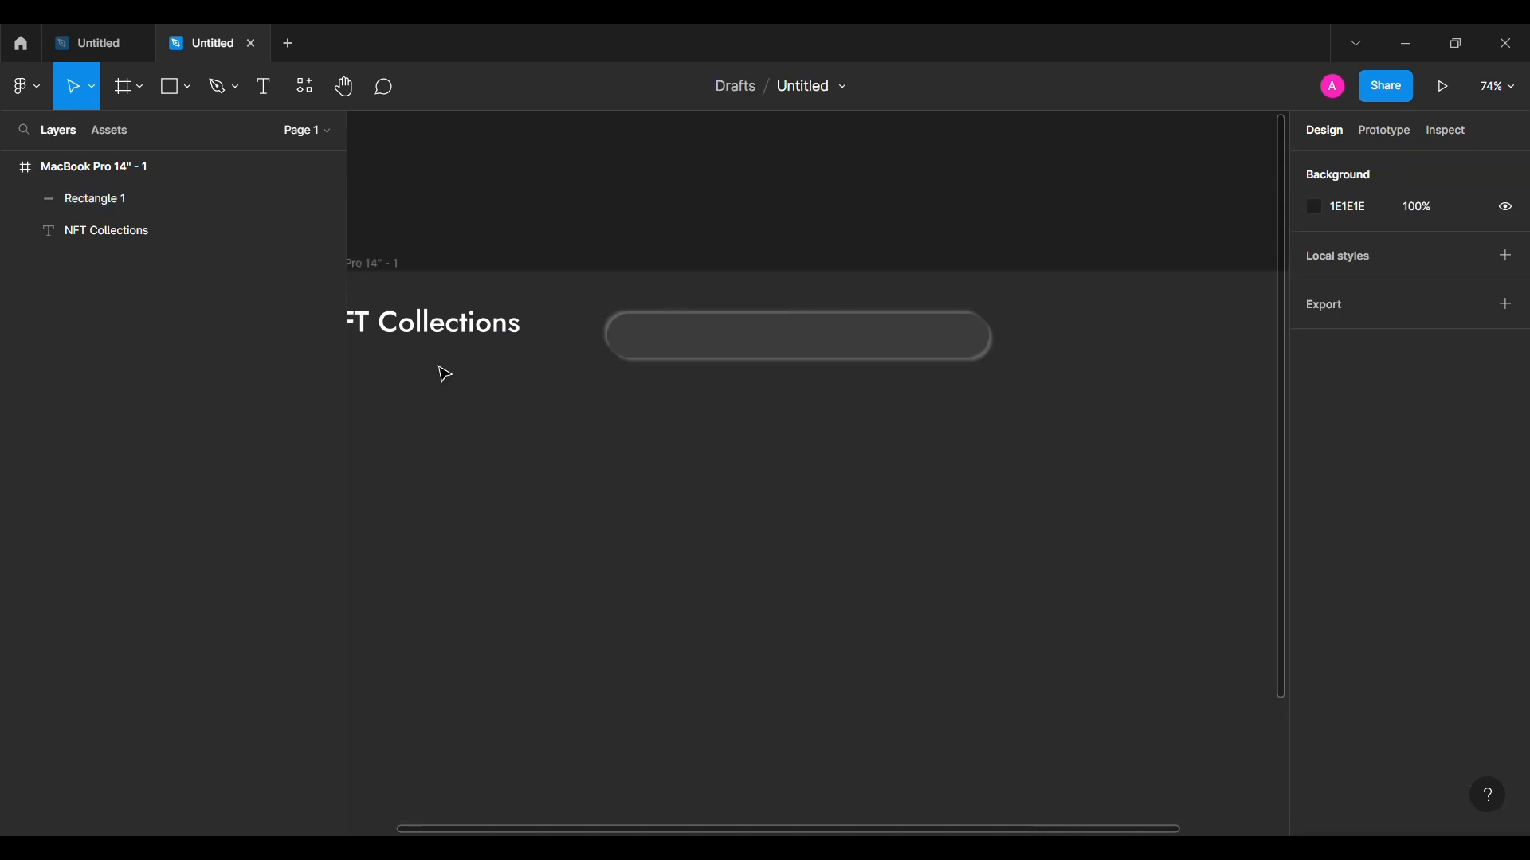
{"action": "left_click", "coordinate": [33, 89]}
Step: Insert the 'search' icon from the Iconsax plugin into the pill
{"action": "mouse_move", "coordinate": [92, 368]}
{"action": "left_click", "coordinate": [289, 406]}
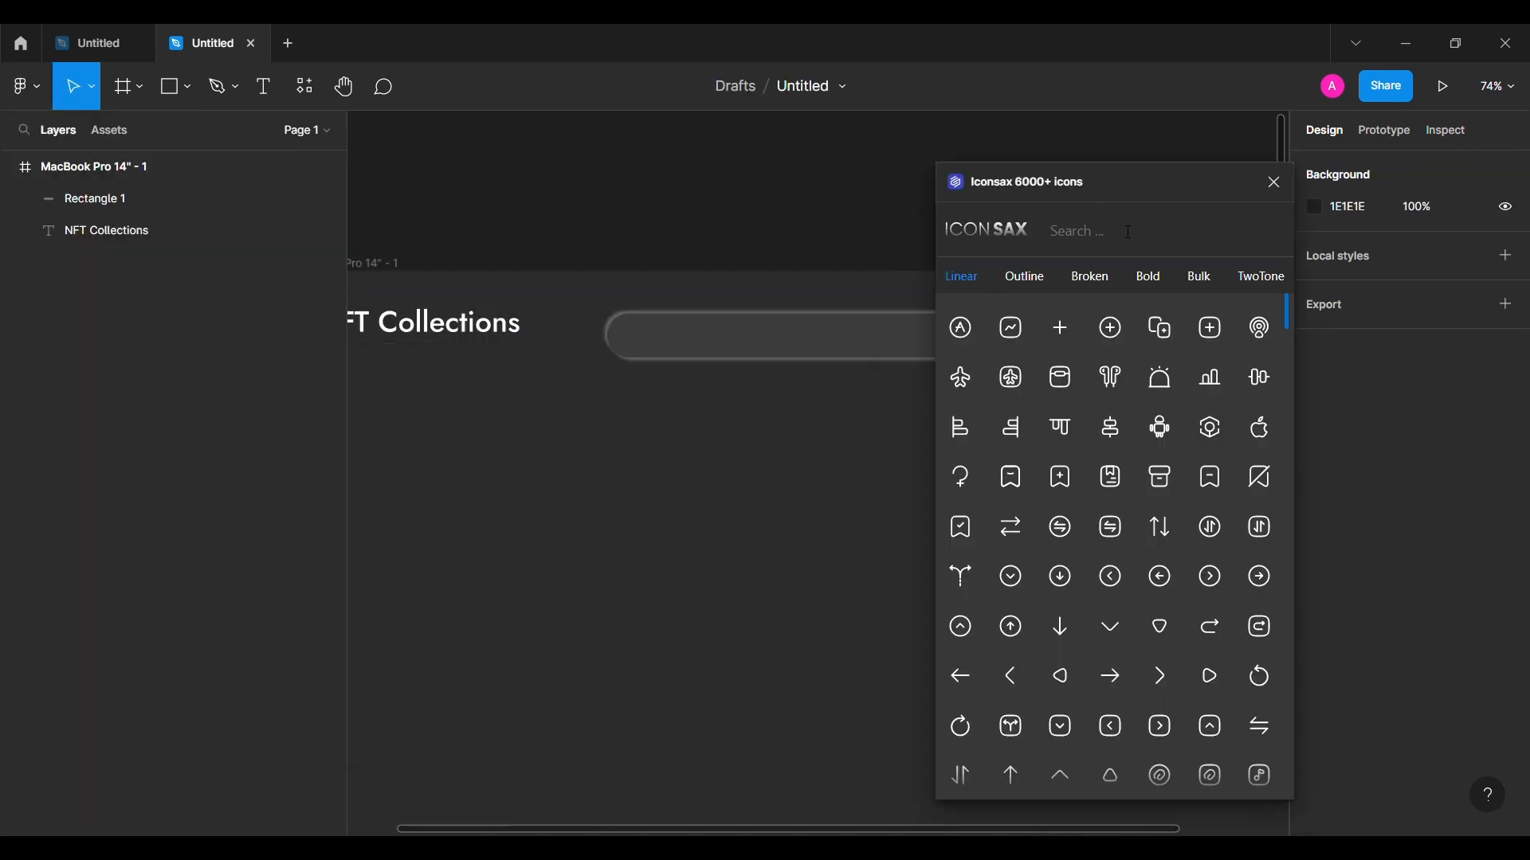
{"action": "left_click", "coordinate": [1129, 232]}
{"action": "type", "text": "search"}
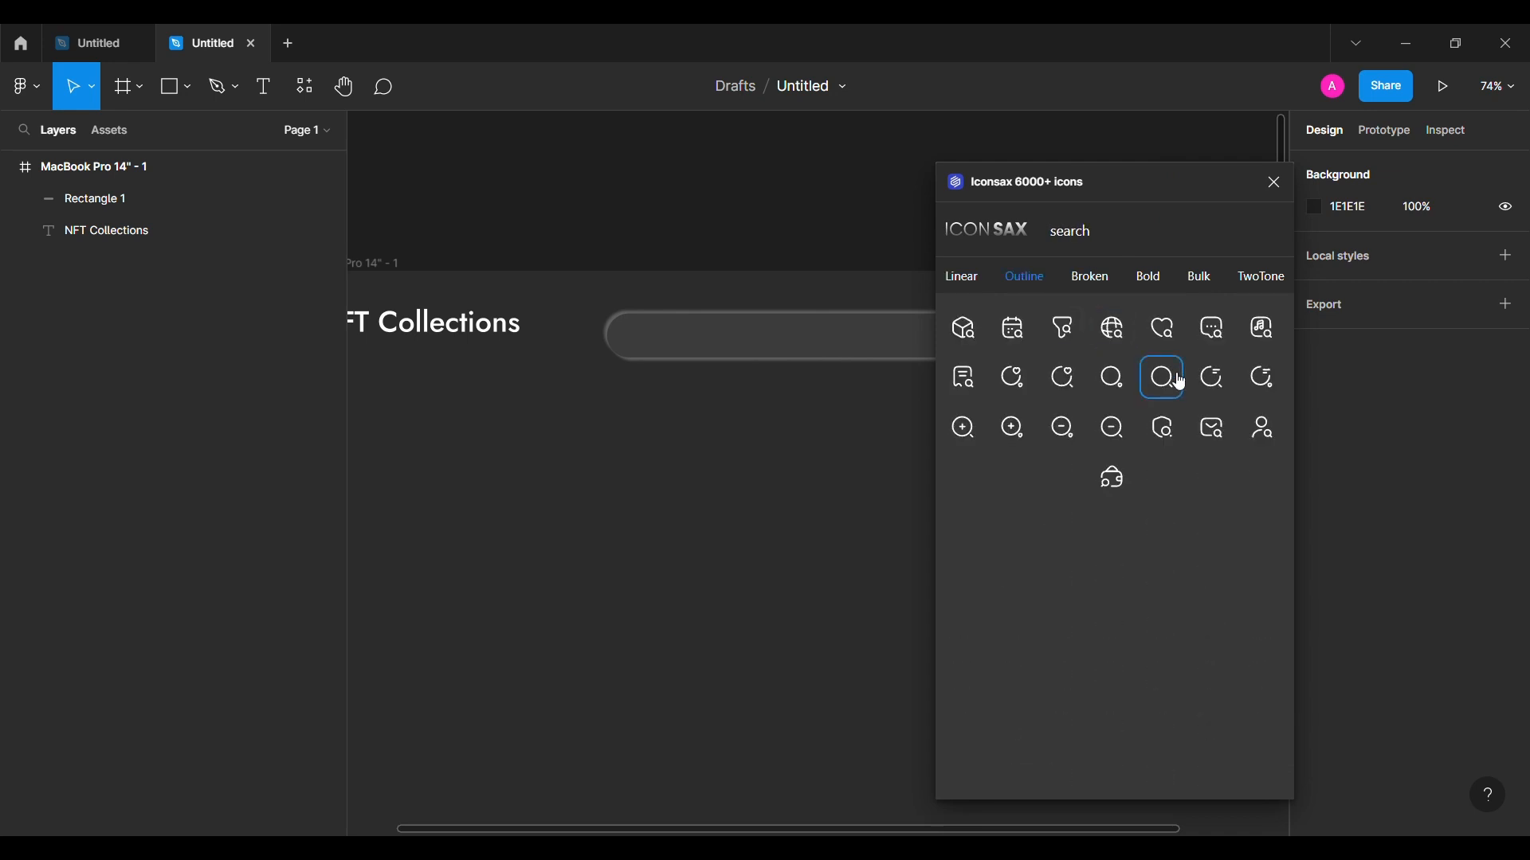
{"action": "left_click_drag", "start_coordinate": [1182, 383], "coordinate": [685, 339]}
{"action": "scroll", "coordinate": [1359, 665], "scroll_direction": "down", "scroll_amount": 3}
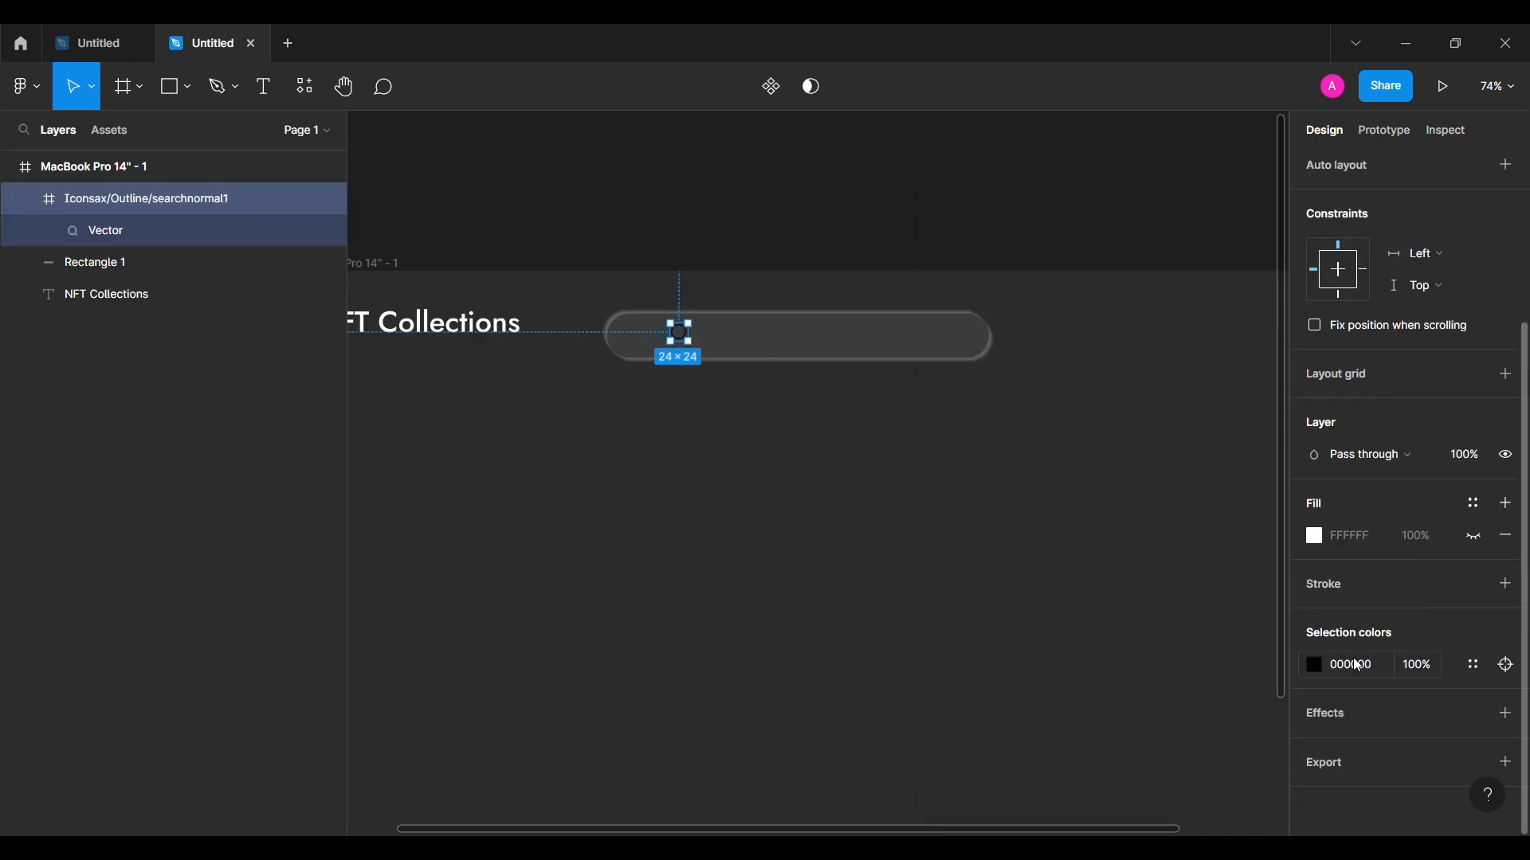
{"action": "key", "text": "Escape"}
Step: Add the placeholder text 'Search NFT, Collections or Artist' inside the bar at 18 pt
{"action": "left_click", "coordinate": [264, 86]}
{"action": "left_click", "coordinate": [753, 343]}
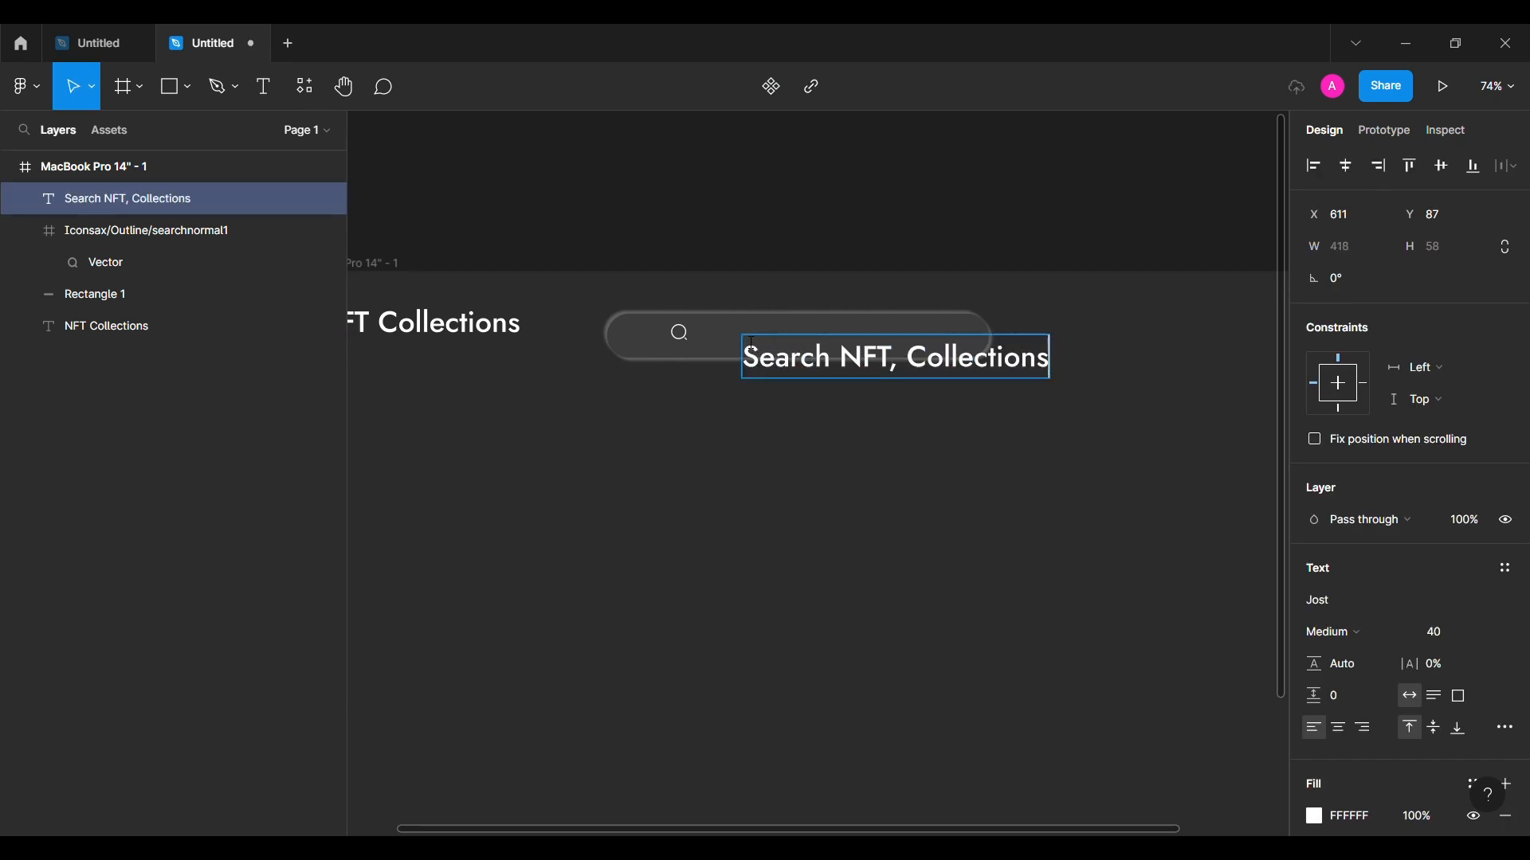
{"action": "key", "text": "Escape"}
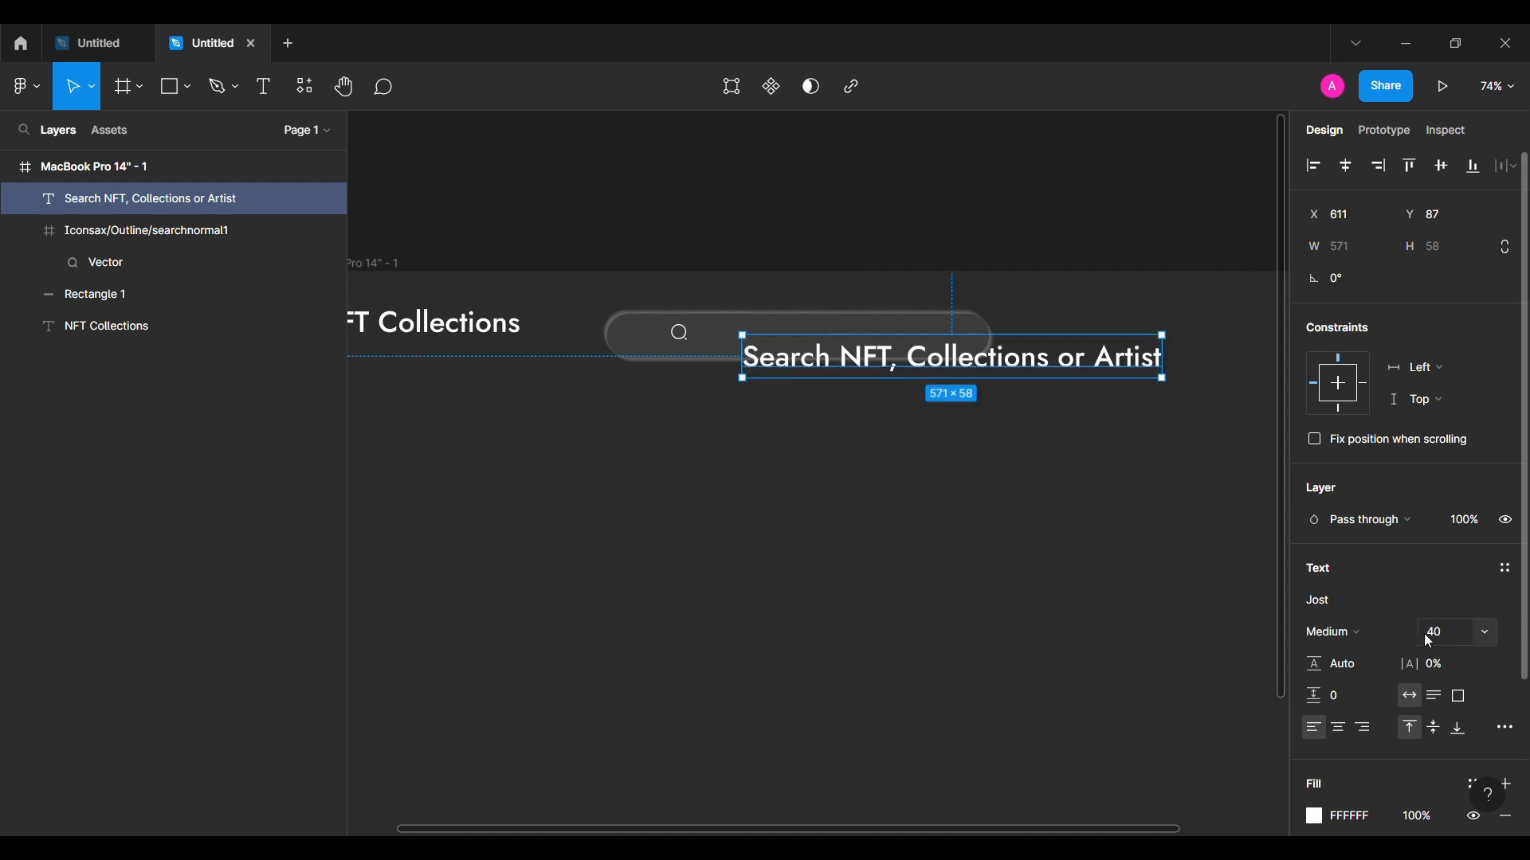
{"action": "left_click", "coordinate": [1446, 635]}
{"action": "type", "text": "18"}
{"action": "key", "text": "Return"}
Step: Resize the search icon to 32×32, place it at the bar's left end, with the text beside it
{"action": "scroll", "coordinate": [881, 413], "scroll_direction": "up", "scroll_amount": 1}
{"action": "scroll", "coordinate": [881, 414], "scroll_direction": "left", "scroll_amount": 1}
{"action": "left_click", "coordinate": [699, 351]}
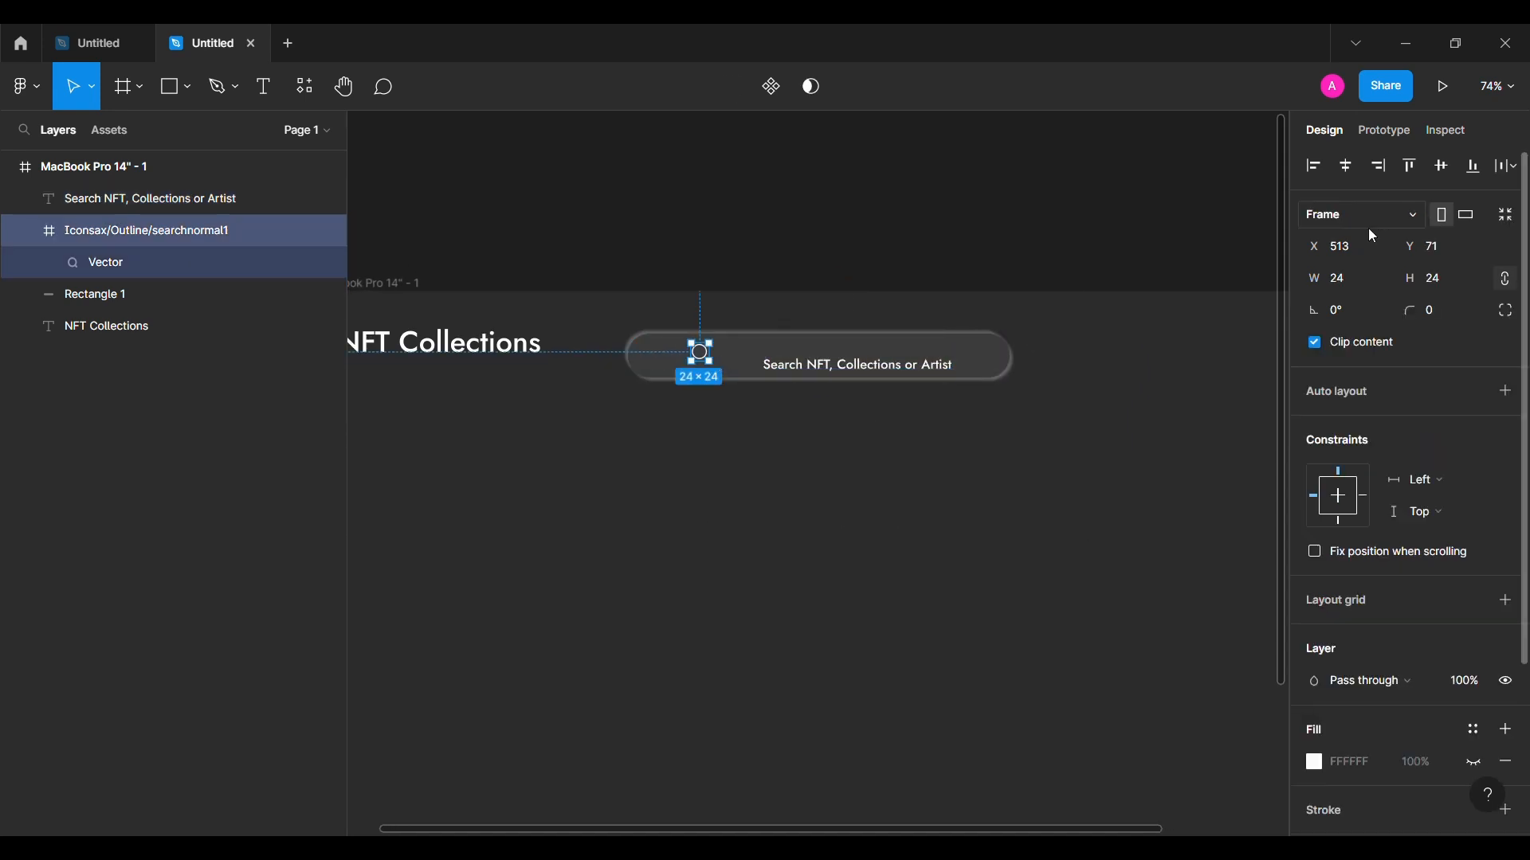
{"action": "left_click", "coordinate": [1441, 280]}
{"action": "type", "text": "32"}
{"action": "key", "text": "Return"}
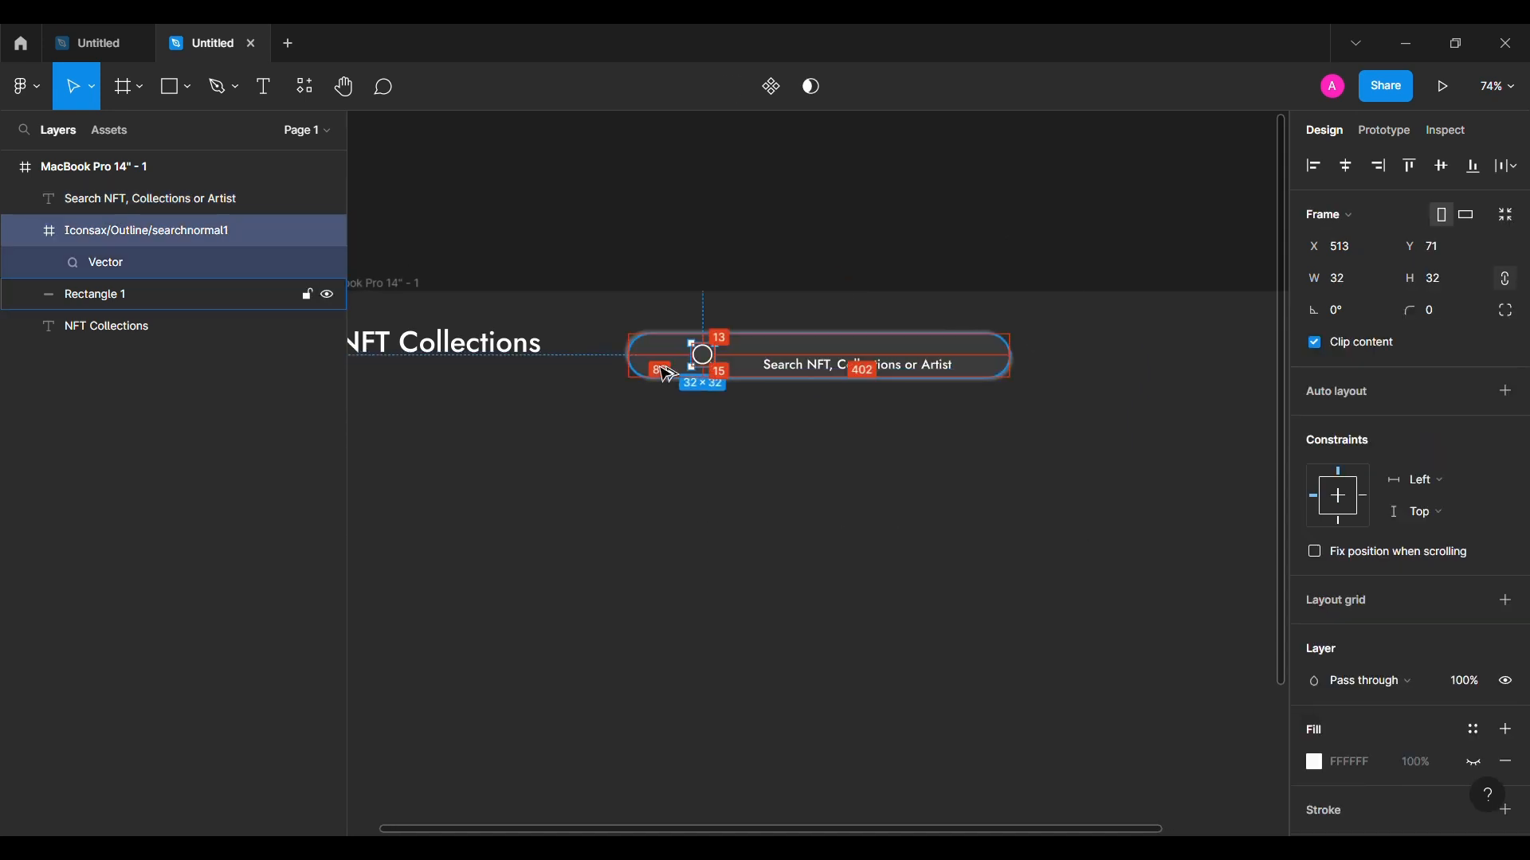
{"action": "key", "text": "Down"}
{"action": "left_click_drag", "start_coordinate": [651, 367], "coordinate": [650, 356]}
{"action": "left_click", "coordinate": [814, 374]}
{"action": "left_click_drag", "start_coordinate": [814, 375], "coordinate": [744, 365]}
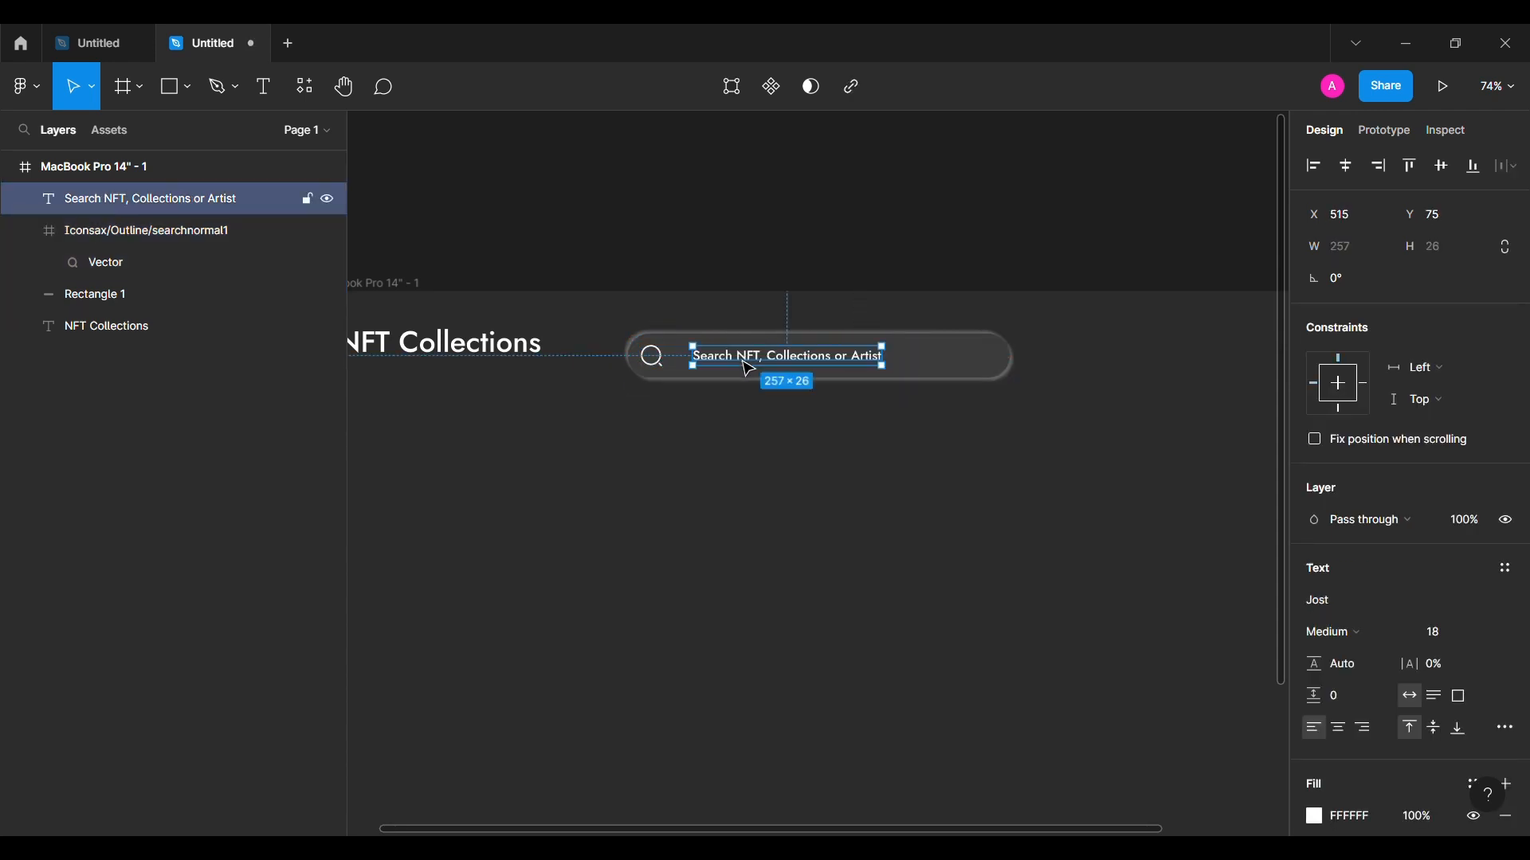
Step: Group the pill, icon and placeholder text and name the group 'Search bar'
{"action": "left_click", "coordinate": [32, 232]}
{"action": "left_click", "coordinate": [80, 263], "text": "shift"}
{"action": "key", "text": "ctrl+g"}
{"action": "double_click", "coordinate": [123, 199]}
{"action": "type", "text": "Search bar"}
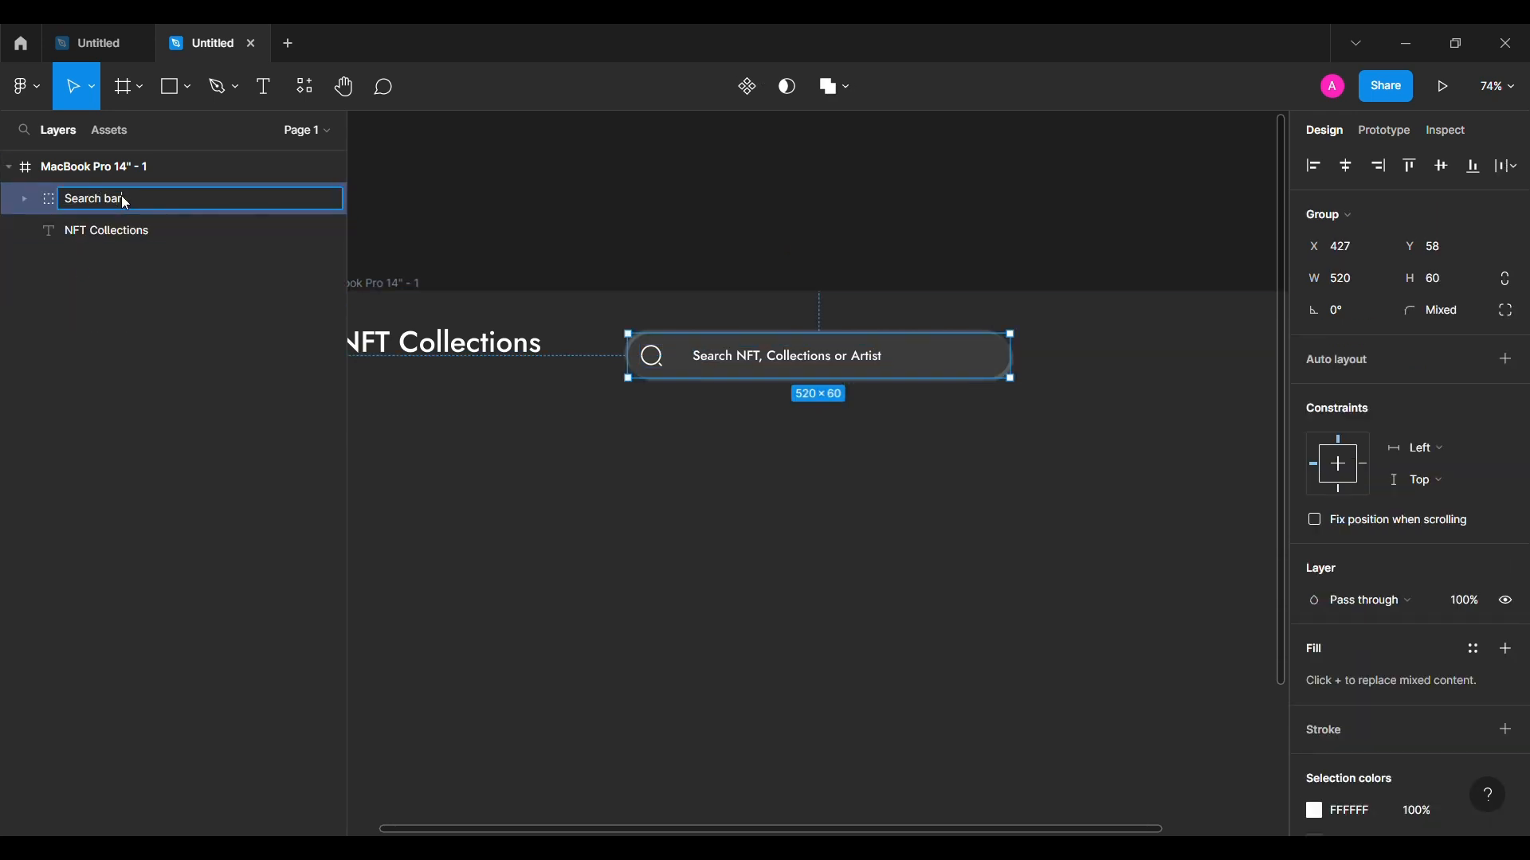
{"action": "key", "text": "Return"}
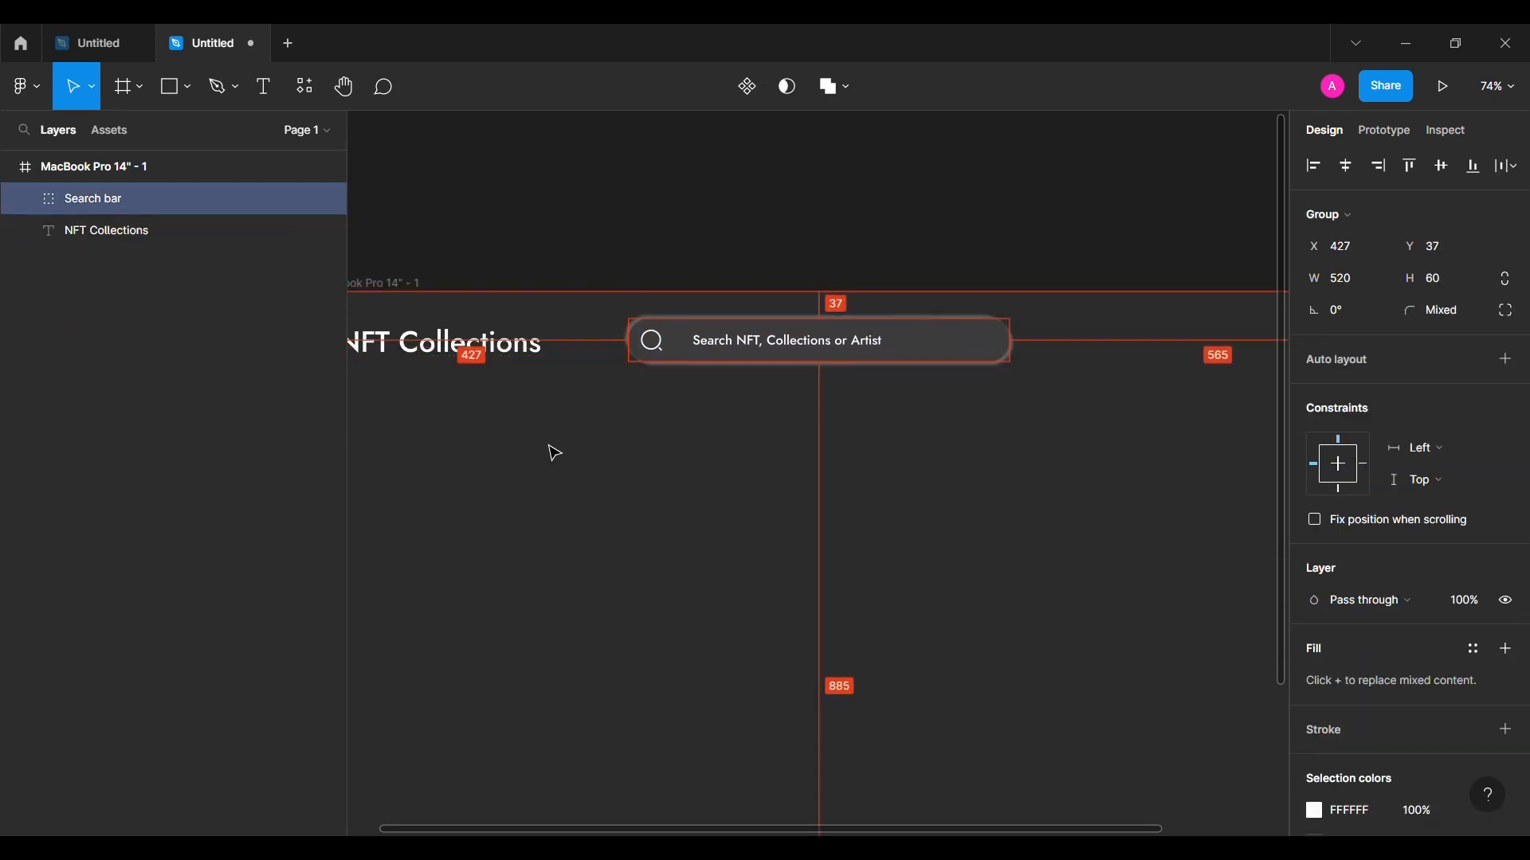
Step: Align the Search bar's vertical centre with the NFT Collections heading and nudge it left
{"action": "scroll", "coordinate": [550, 451], "scroll_direction": "left", "scroll_amount": 4}
{"action": "left_click", "coordinate": [643, 352], "text": "shift"}
{"action": "left_click", "coordinate": [1441, 165]}
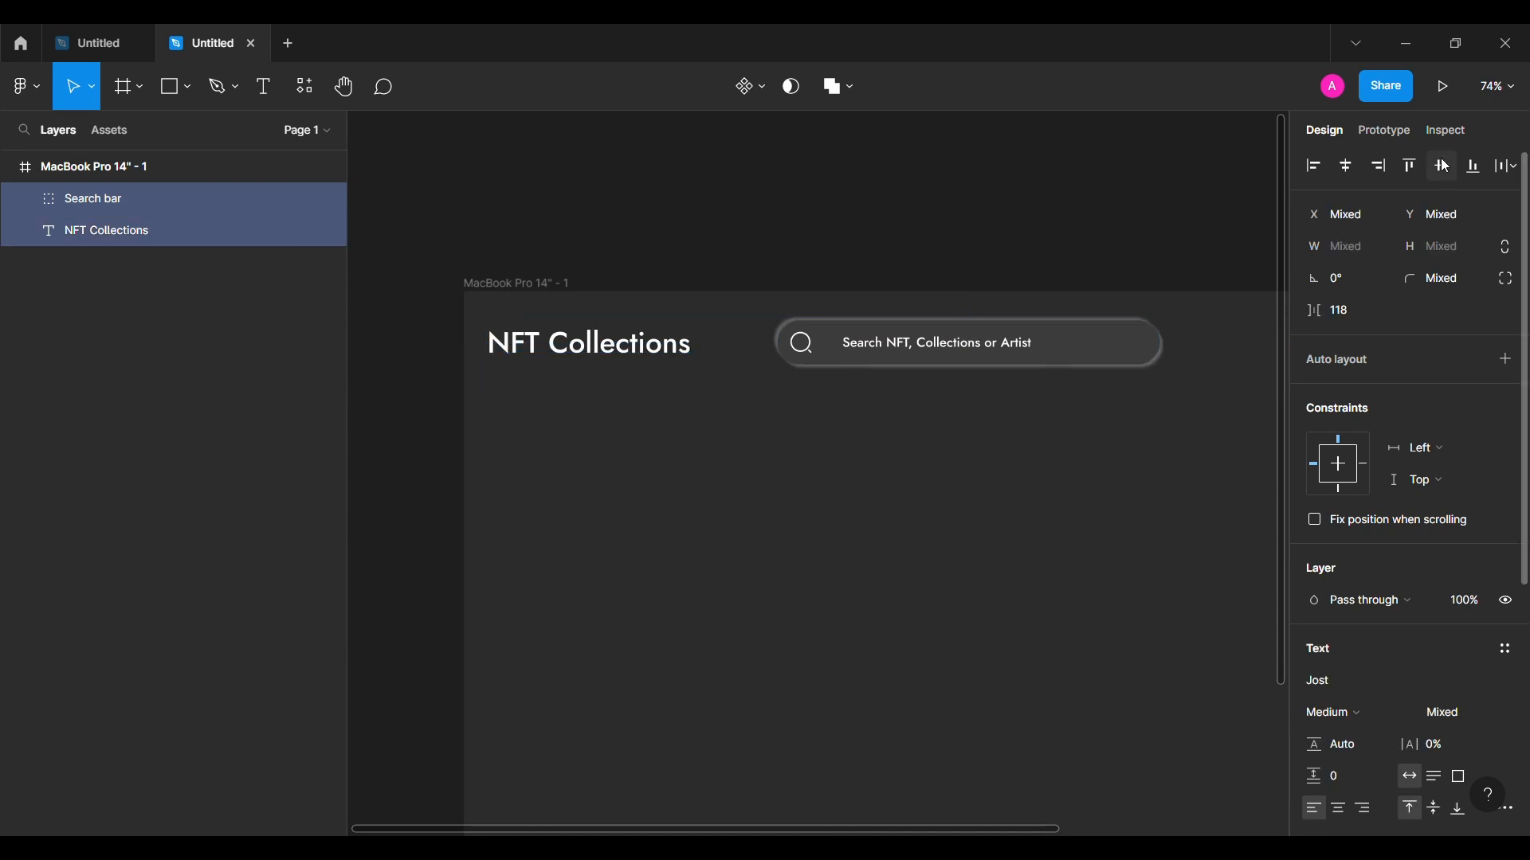
{"action": "left_click", "coordinate": [1028, 255]}
{"action": "left_click", "coordinate": [920, 348]}
{"action": "key", "text": "shift+Left"}
{"action": "key", "text": "shift+Left"}
{"action": "key", "text": "shift+Left"}
{"action": "key", "text": "shift+Left"}
{"action": "key", "text": "shift+Left"}
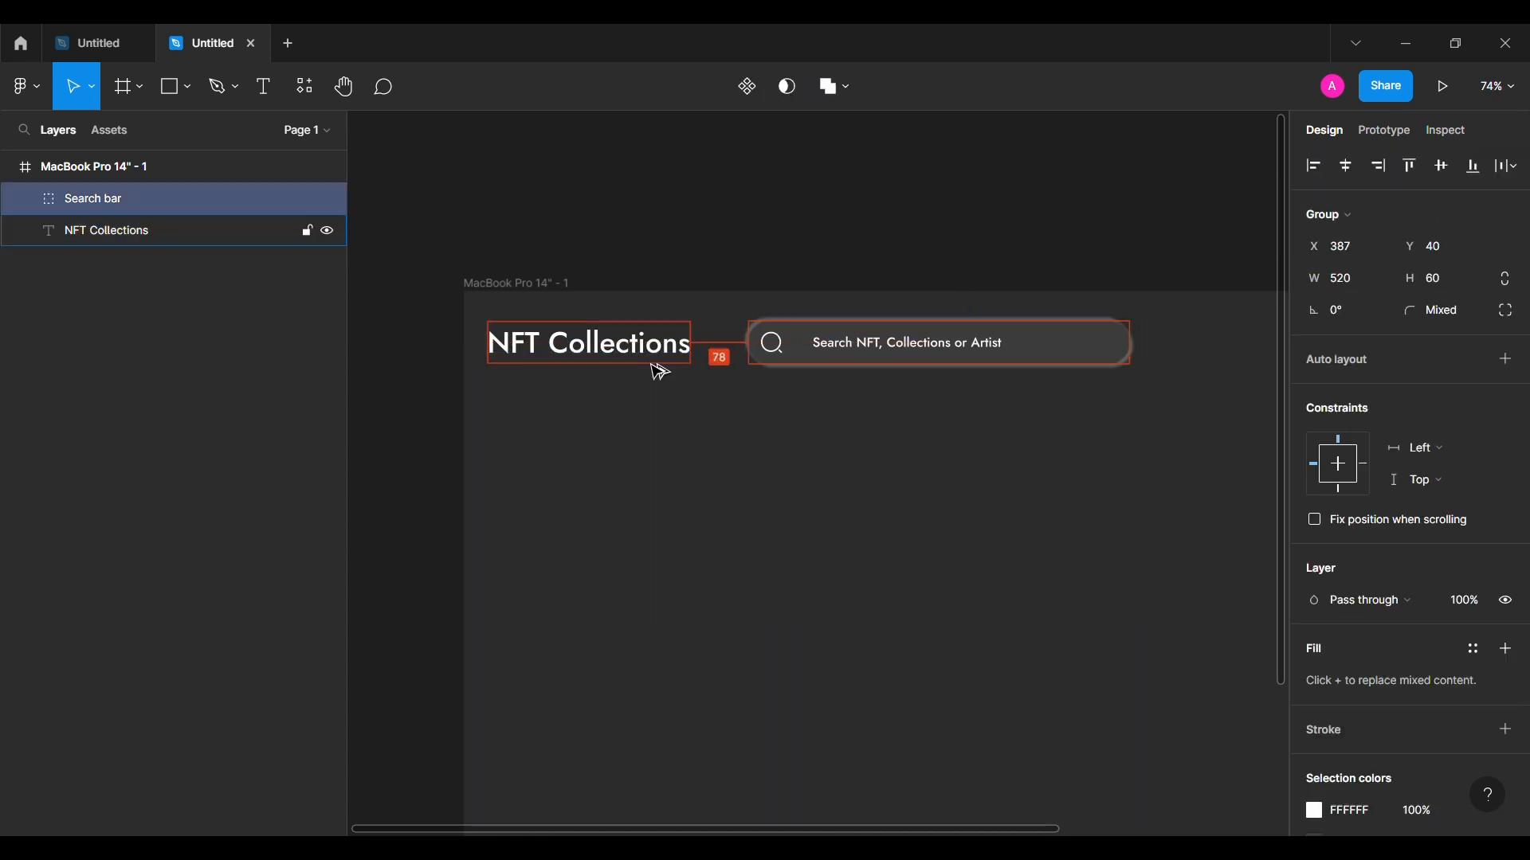
{"action": "left_click", "coordinate": [628, 427]}
{"action": "scroll", "coordinate": [916, 415], "scroll_direction": "right", "scroll_amount": 3}
{"action": "scroll", "coordinate": [917, 415], "scroll_direction": "right", "scroll_amount": 2}
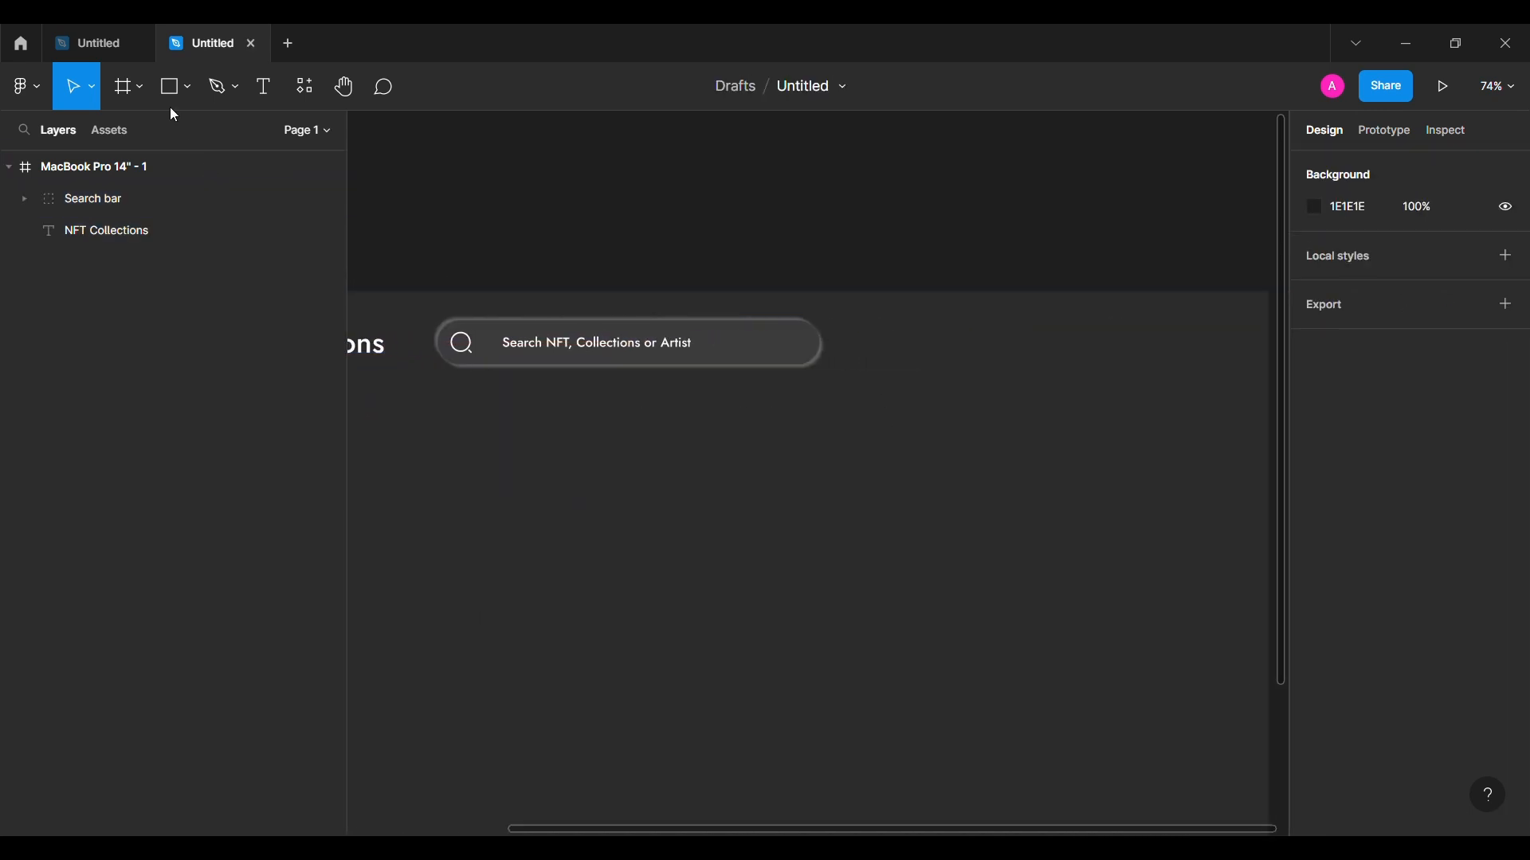
Step: Draw a 164×48 rounded pill to the right of the search bar
{"action": "left_click_drag", "start_coordinate": [913, 336], "coordinate": [1058, 380]}
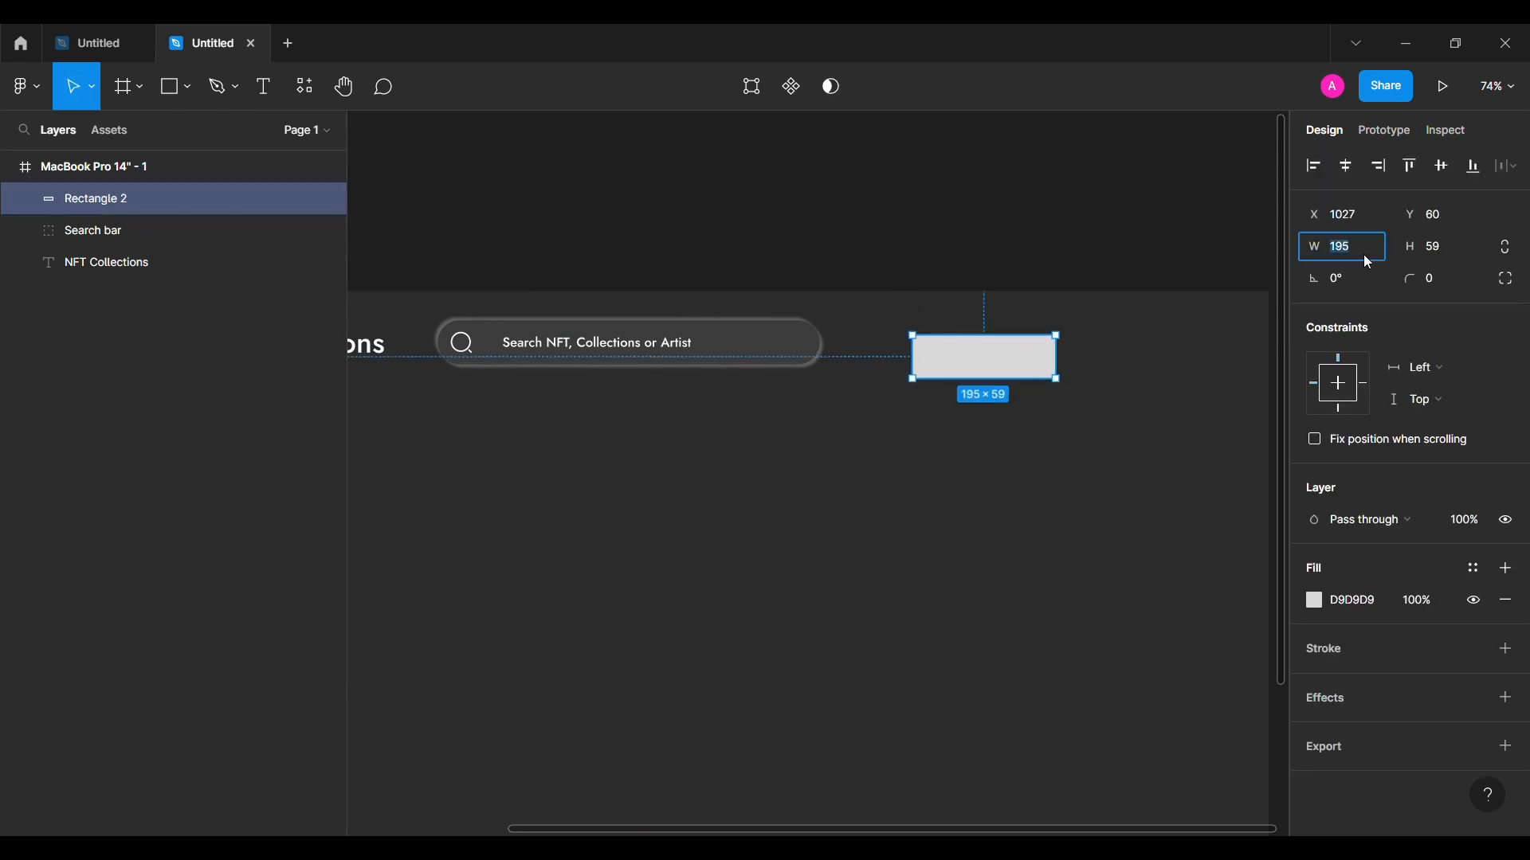
{"action": "type", "text": "164"}
{"action": "key", "text": "Return"}
{"action": "type", "text": "48"}
{"action": "key", "text": "Return"}
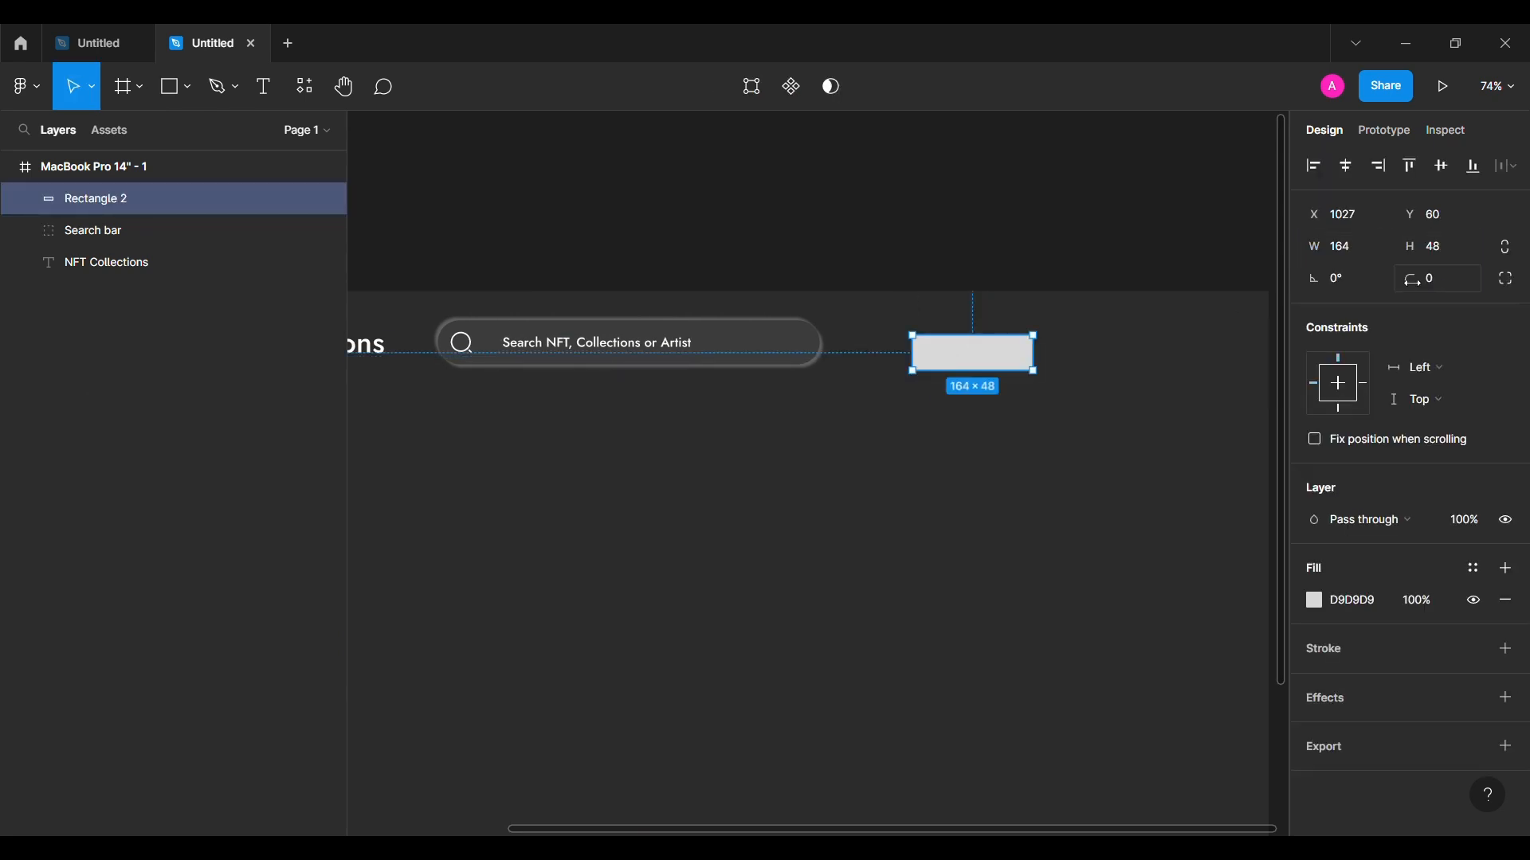
{"action": "left_click_drag", "start_coordinate": [1416, 283], "coordinate": [745, 215]}
Step: Give the pill a linear gradient fill ending in red FF6250 at 100% opacity
{"action": "left_click", "coordinate": [1314, 600]}
{"action": "left_click", "coordinate": [1083, 317]}
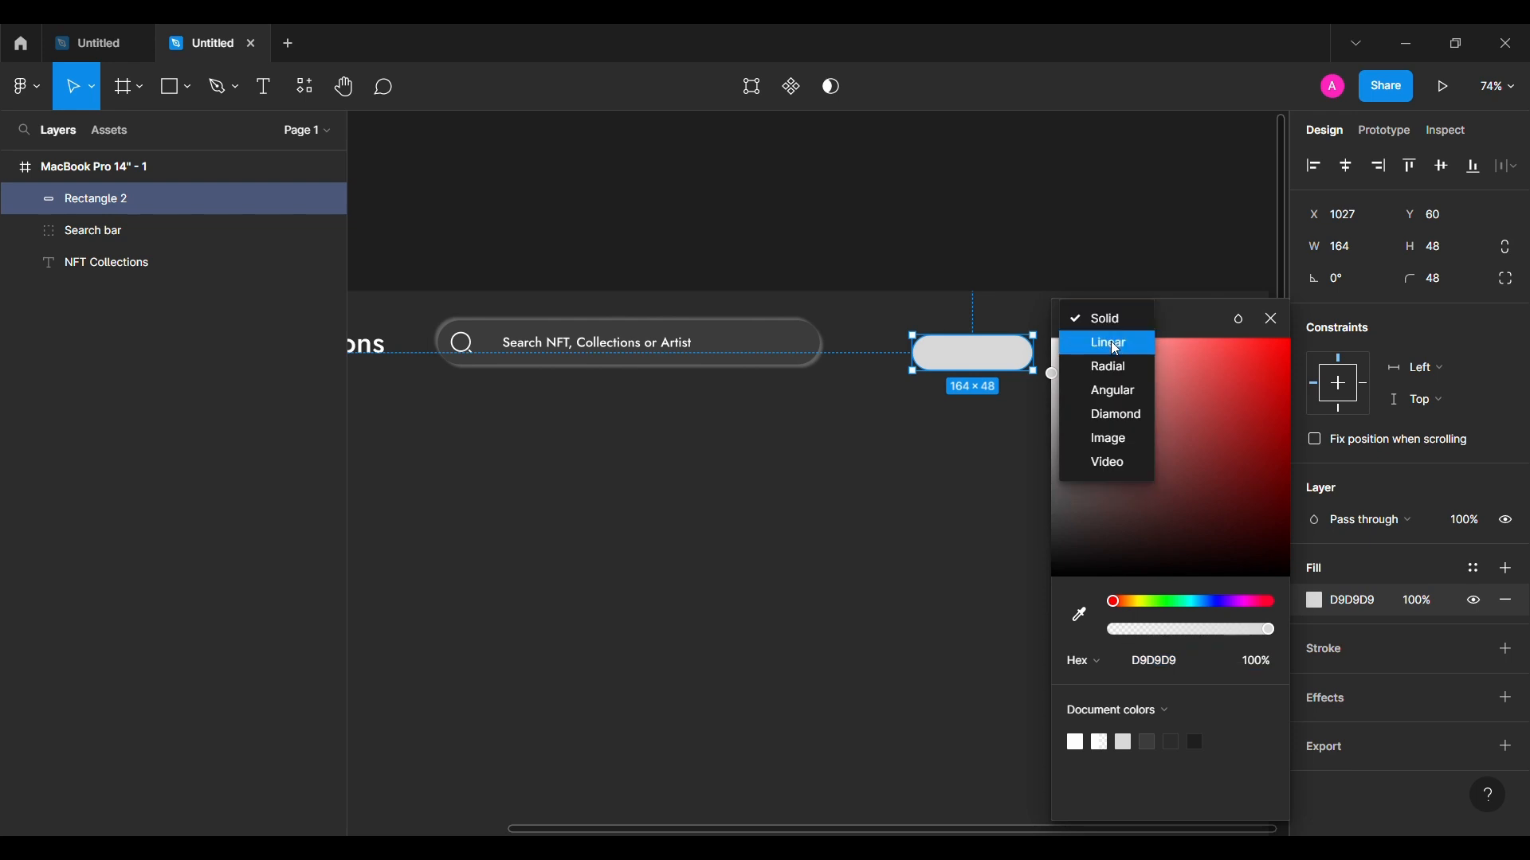
{"action": "left_click", "coordinate": [1099, 341]}
{"action": "left_click_drag", "start_coordinate": [802, 434], "coordinate": [751, 435]}
{"action": "mouse_move", "coordinate": [804, 504]}
{"action": "left_mouse_down"}
{"action": "mouse_move", "coordinate": [921, 509]}
{"action": "mouse_move", "coordinate": [890, 511]}
{"action": "left_mouse_up"}
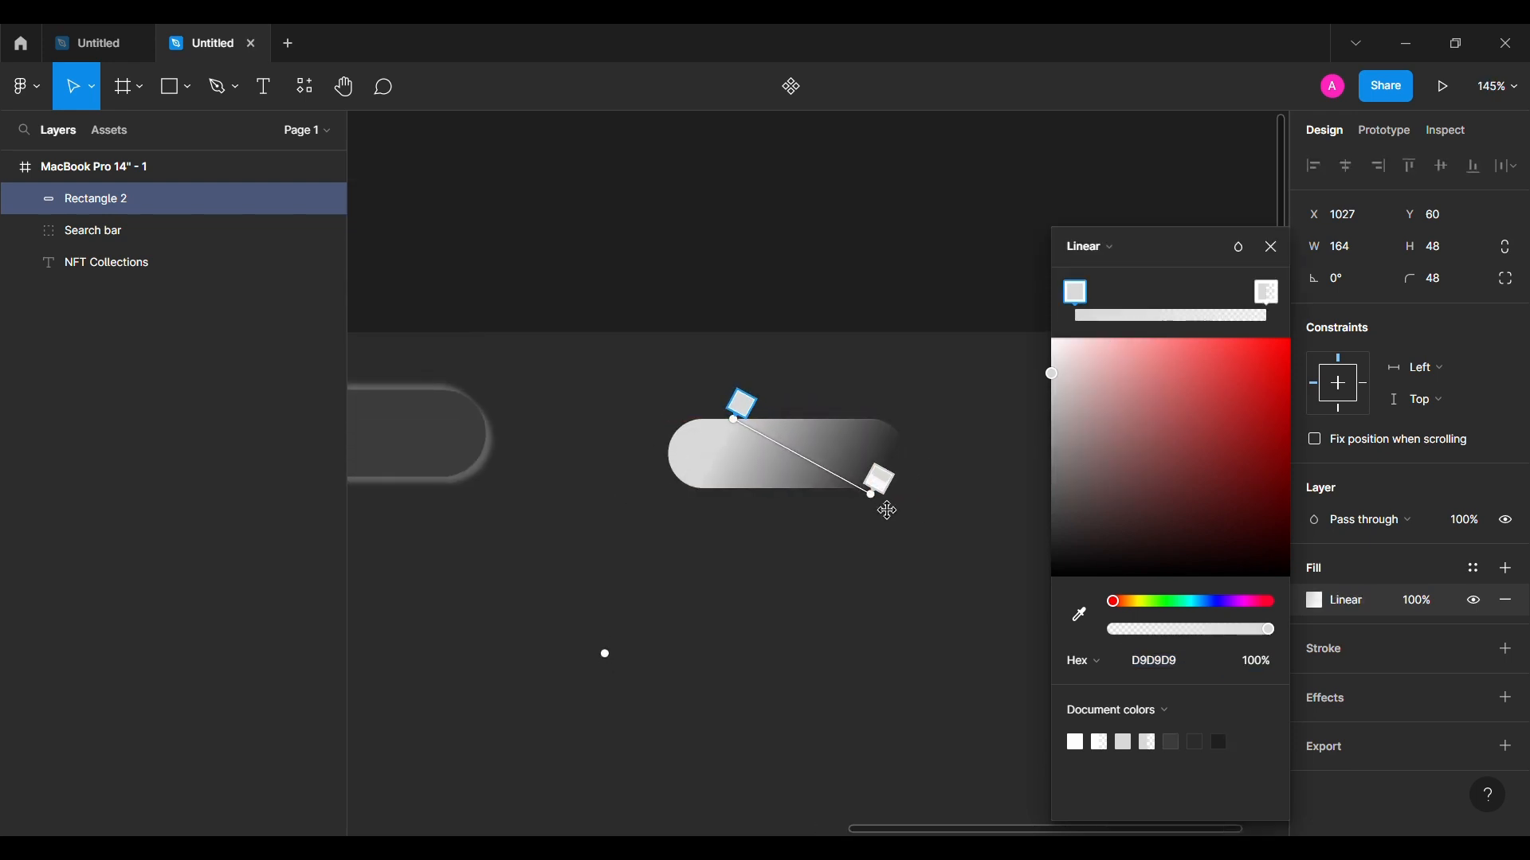
{"action": "type", "text": "FF6250"}
{"action": "key", "text": "Return"}
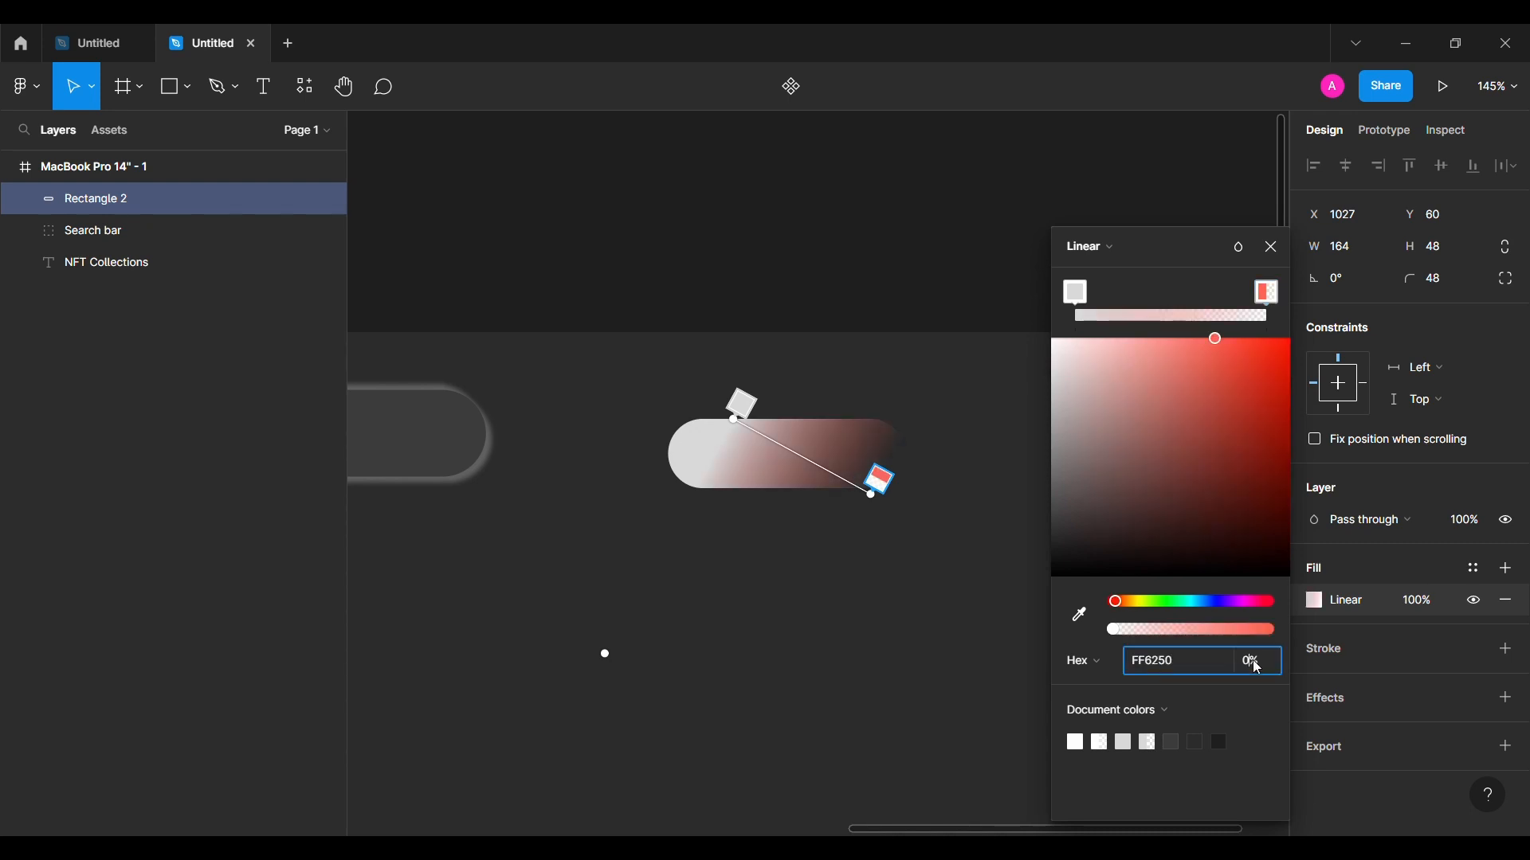
{"action": "left_click", "coordinate": [1257, 667]}
{"action": "type", "text": "100"}
{"action": "key", "text": "Return"}
Step: Set the gradient's start stop to purple A259FF and angle it diagonally across the pill
{"action": "left_click", "coordinate": [1077, 295]}
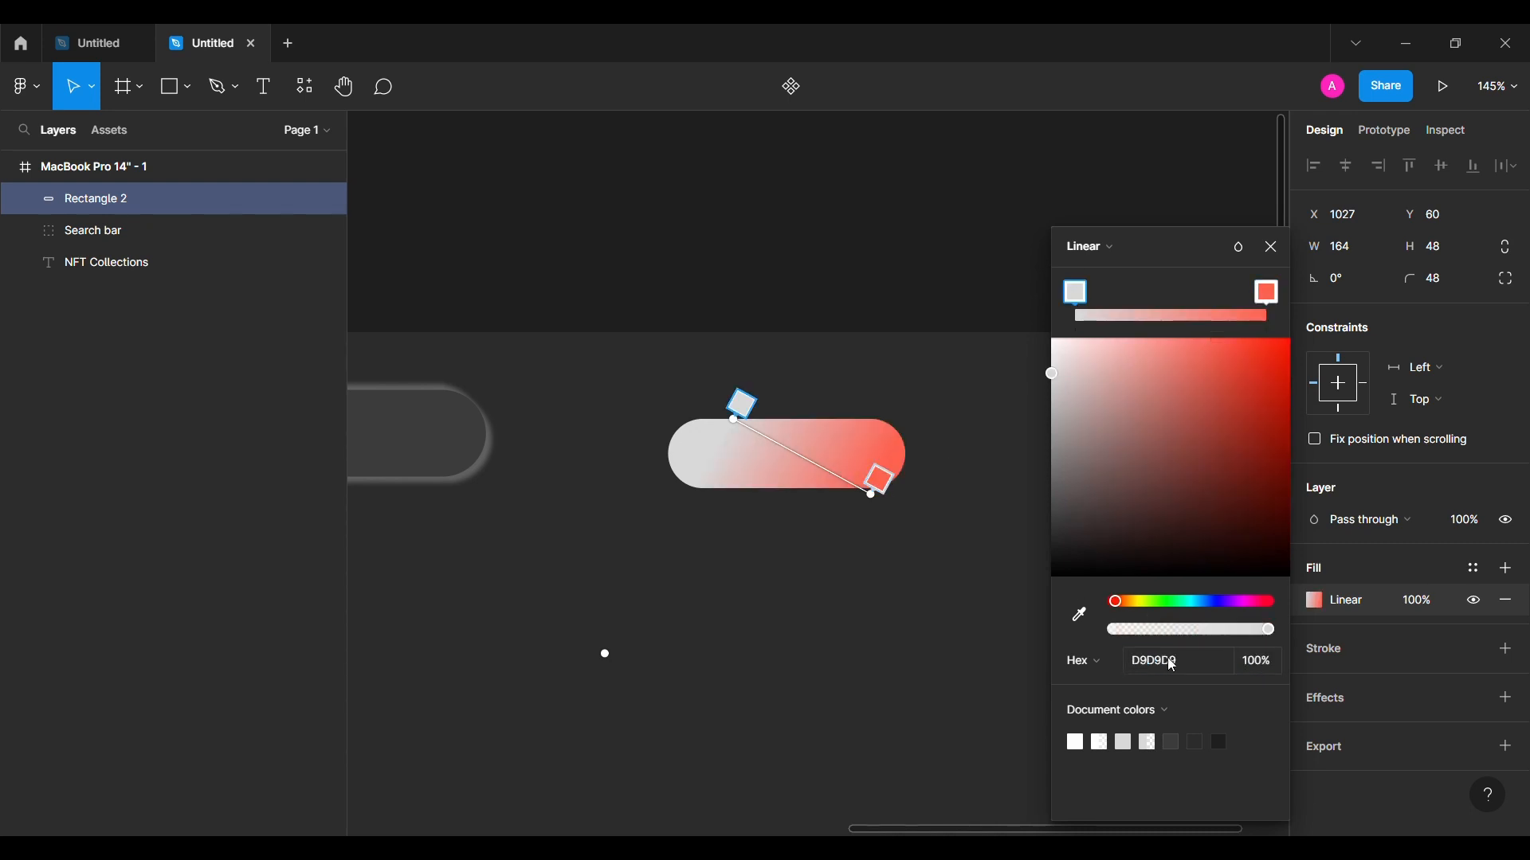
{"action": "type", "text": "A259FF"}
{"action": "key", "text": "Return"}
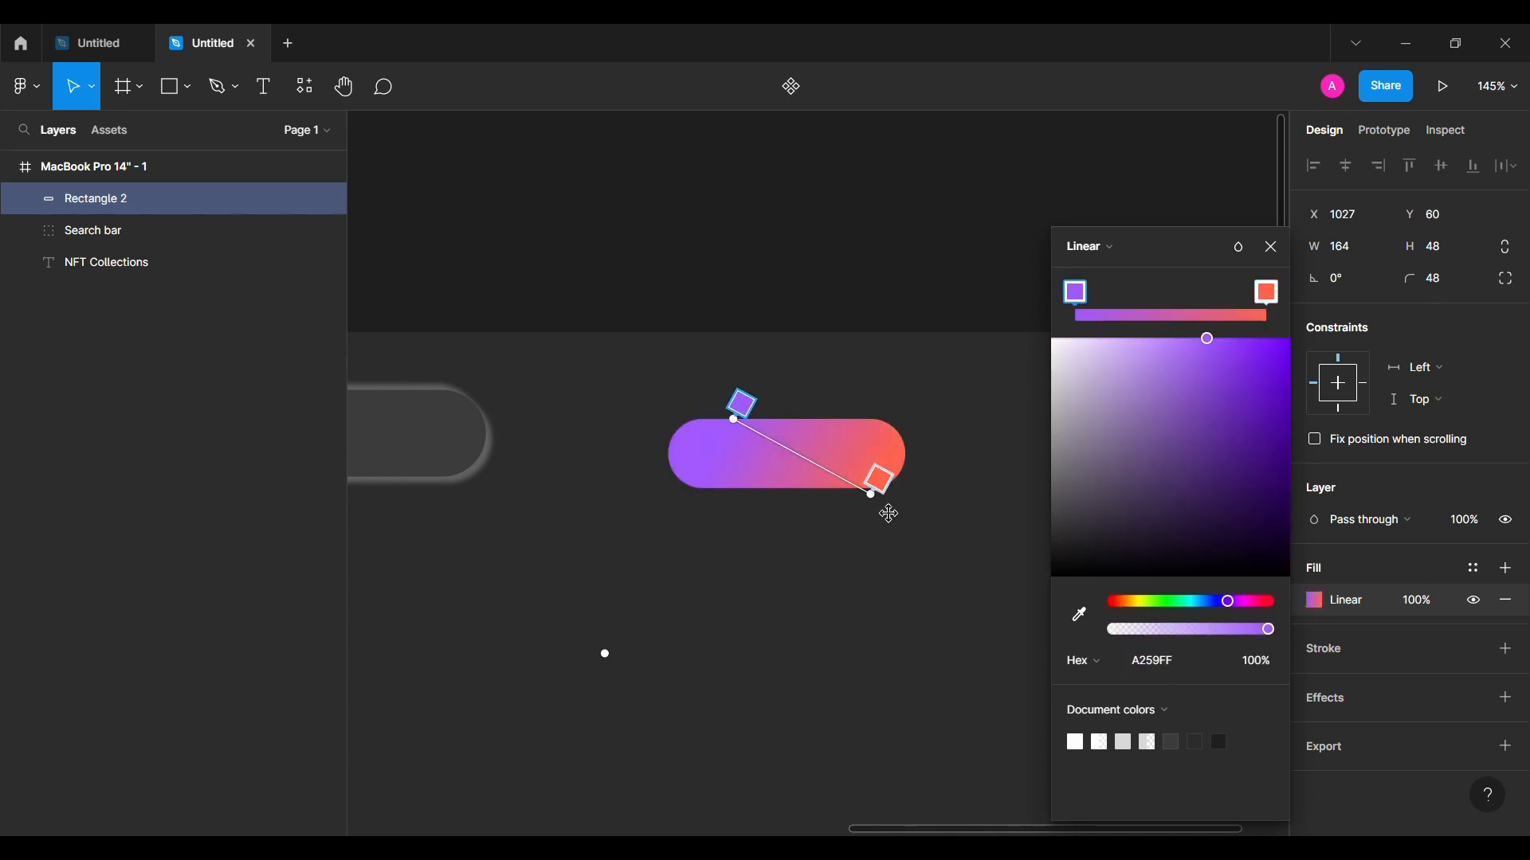
{"action": "left_click_drag", "start_coordinate": [759, 436], "coordinate": [736, 439]}
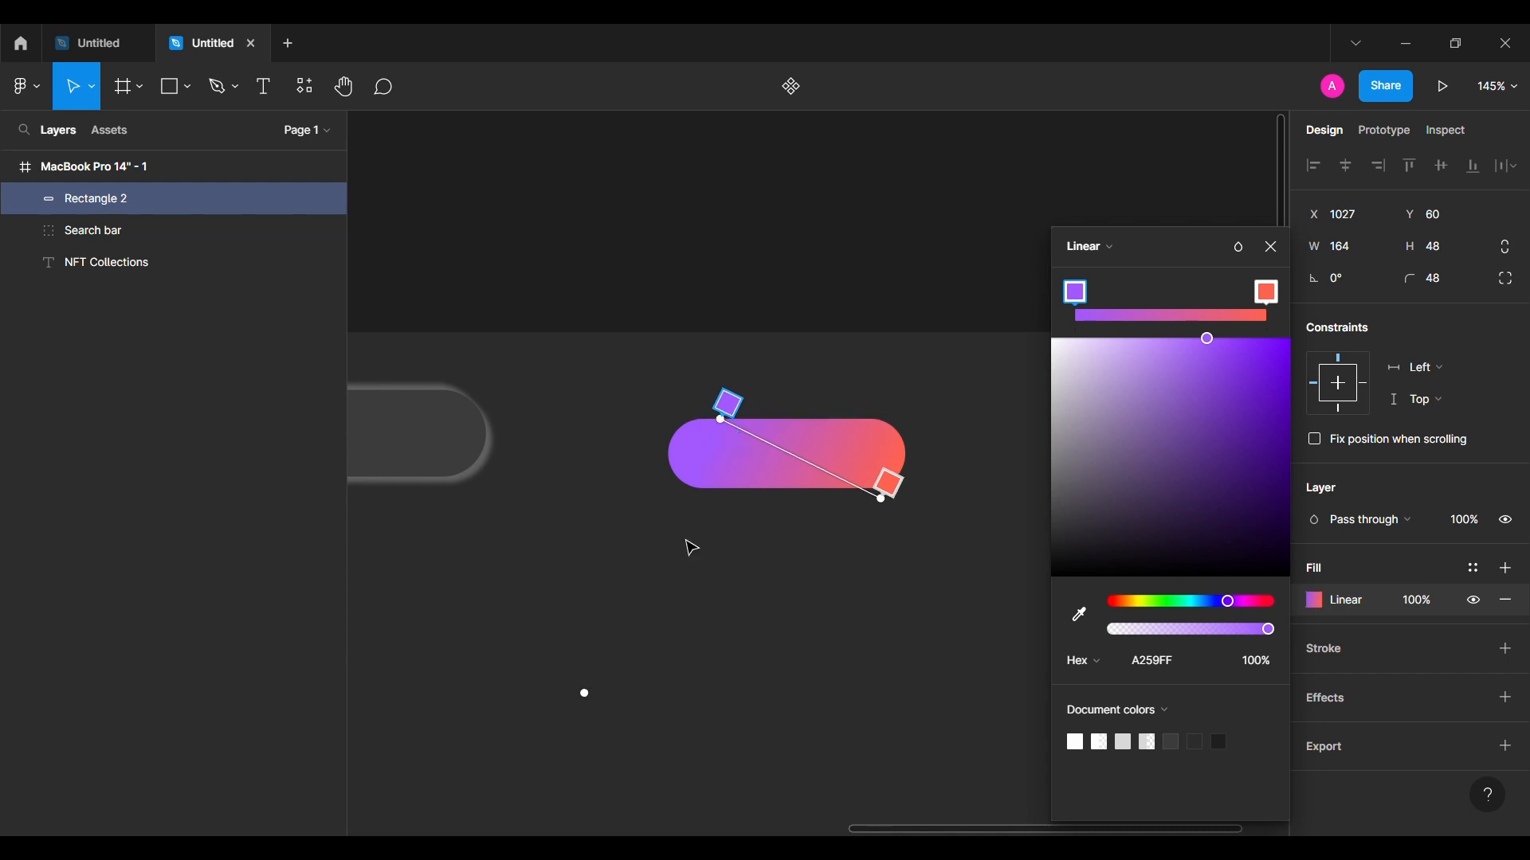
{"action": "left_click", "coordinate": [1271, 251]}
{"action": "left_click", "coordinate": [827, 587]}
{"action": "scroll", "coordinate": [787, 494], "scroll_direction": "down", "scroll_amount": 4}
{"action": "scroll", "coordinate": [787, 494], "scroll_direction": "left", "scroll_amount": 3}
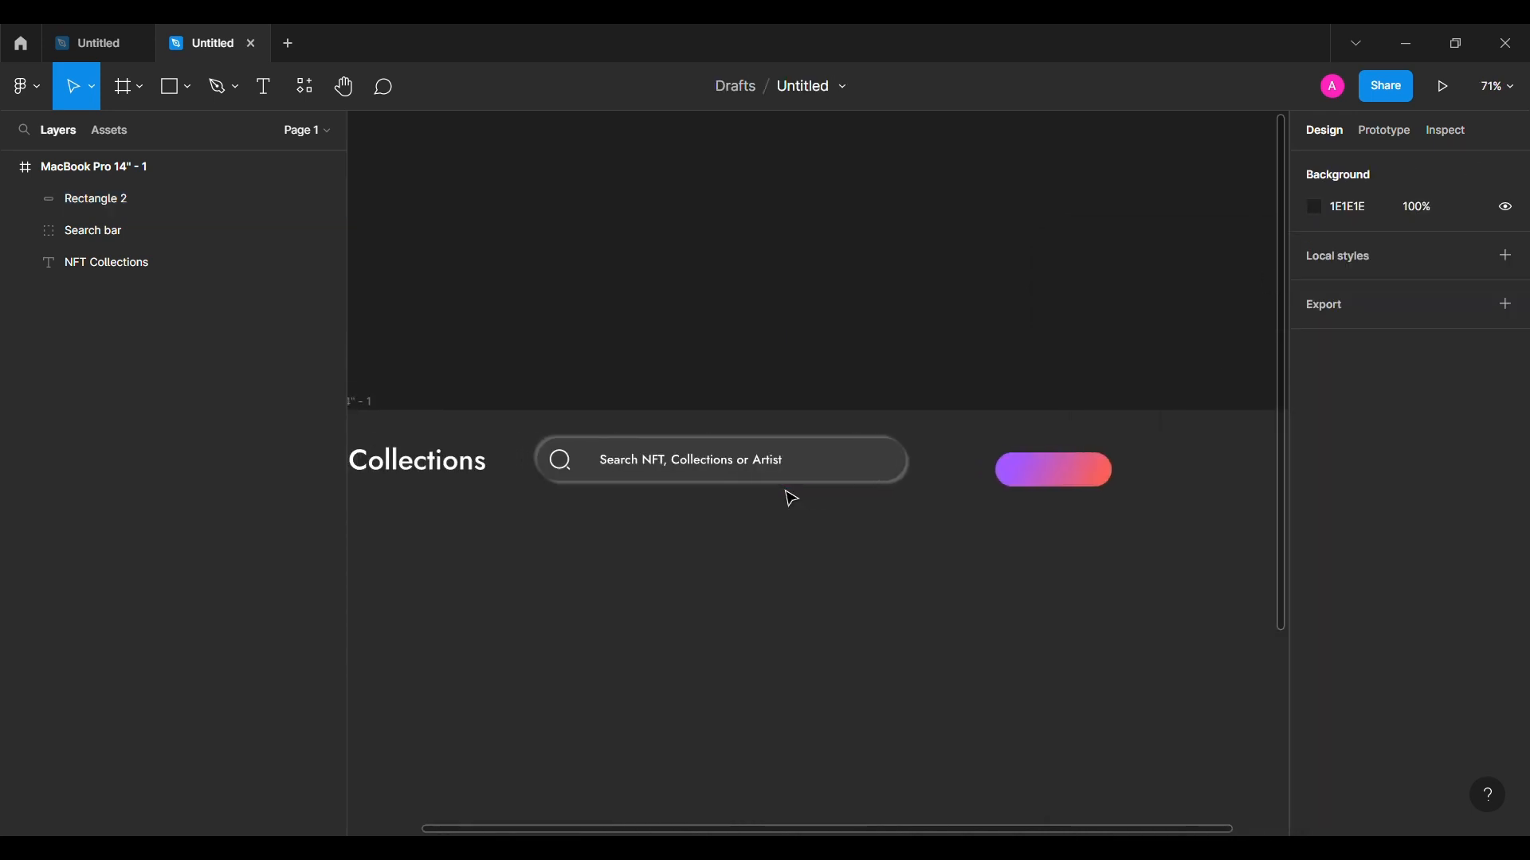
Step: Check the search bar's icon and text, then collapse the Search bar group's layers
{"action": "double_click", "coordinate": [726, 470]}
{"action": "left_click", "coordinate": [560, 460], "text": "shift"}
{"action": "scroll", "coordinate": [1426, 657], "scroll_direction": "down", "scroll_amount": 4}
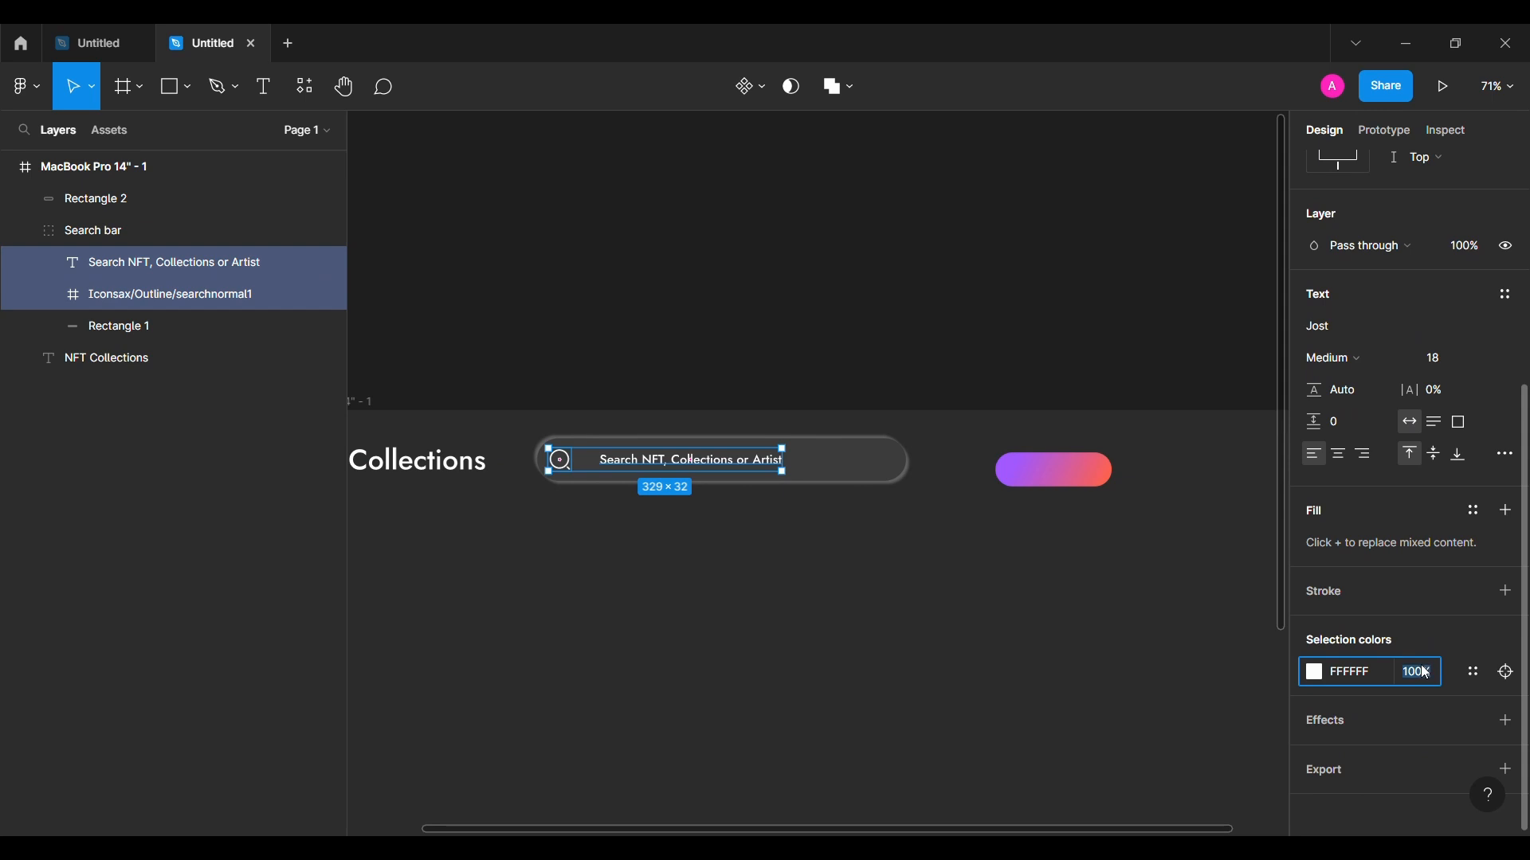
{"action": "left_click", "coordinate": [1110, 600]}
{"action": "scroll", "coordinate": [1110, 601], "scroll_direction": "right", "scroll_amount": 1}
{"action": "left_click", "coordinate": [30, 233]}
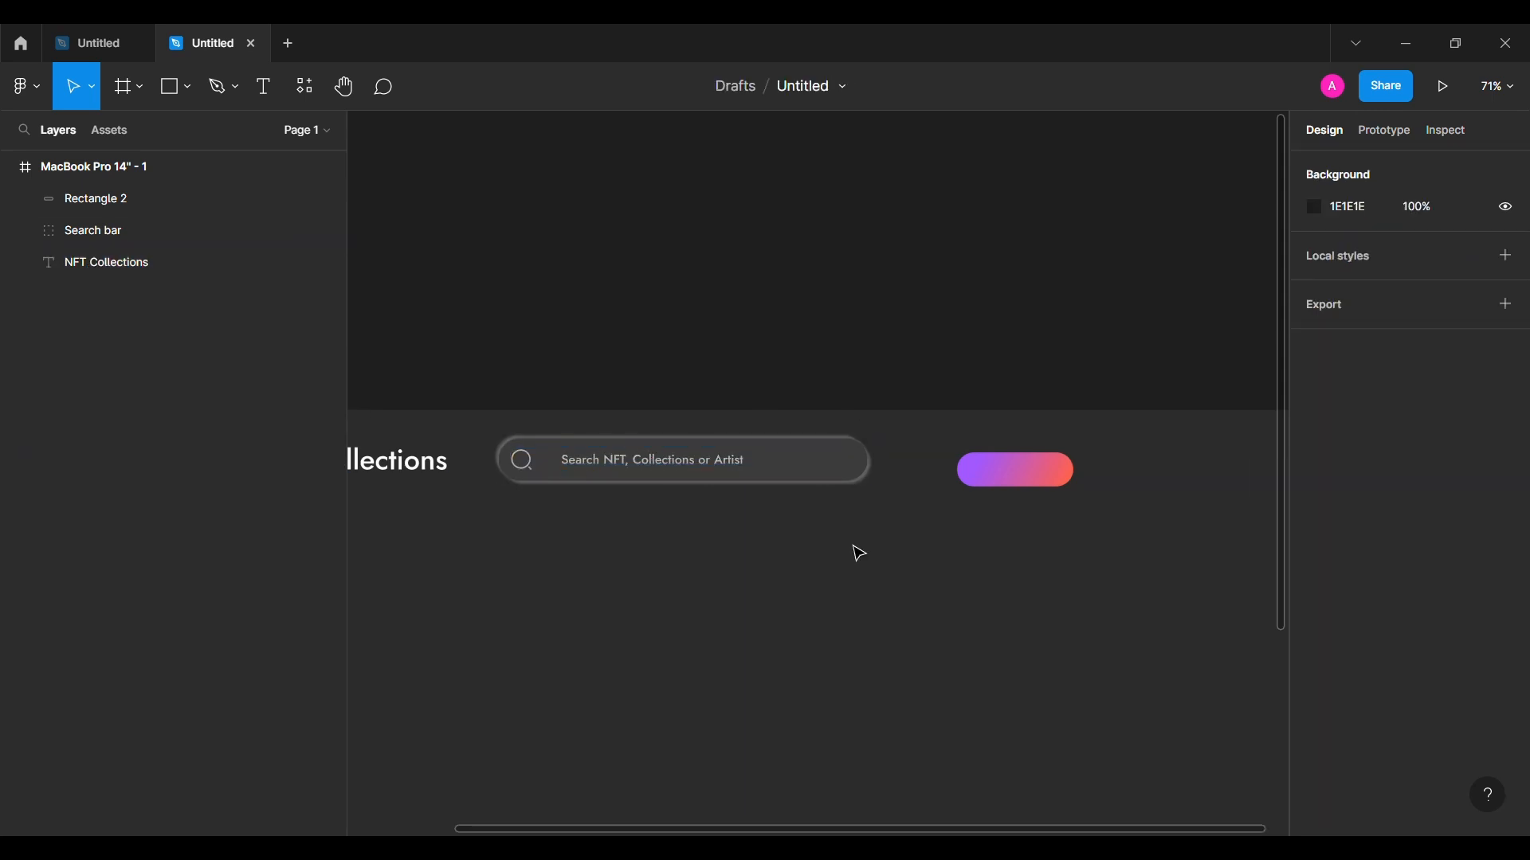
{"action": "scroll", "coordinate": [859, 553], "scroll_direction": "right", "scroll_amount": 3}
Step: Insert the Bold Ethereum icon from Iconsax onto the gradient pill
{"action": "left_click", "coordinate": [24, 86]}
{"action": "mouse_move", "coordinate": [104, 357]}
{"action": "left_click", "coordinate": [345, 392]}
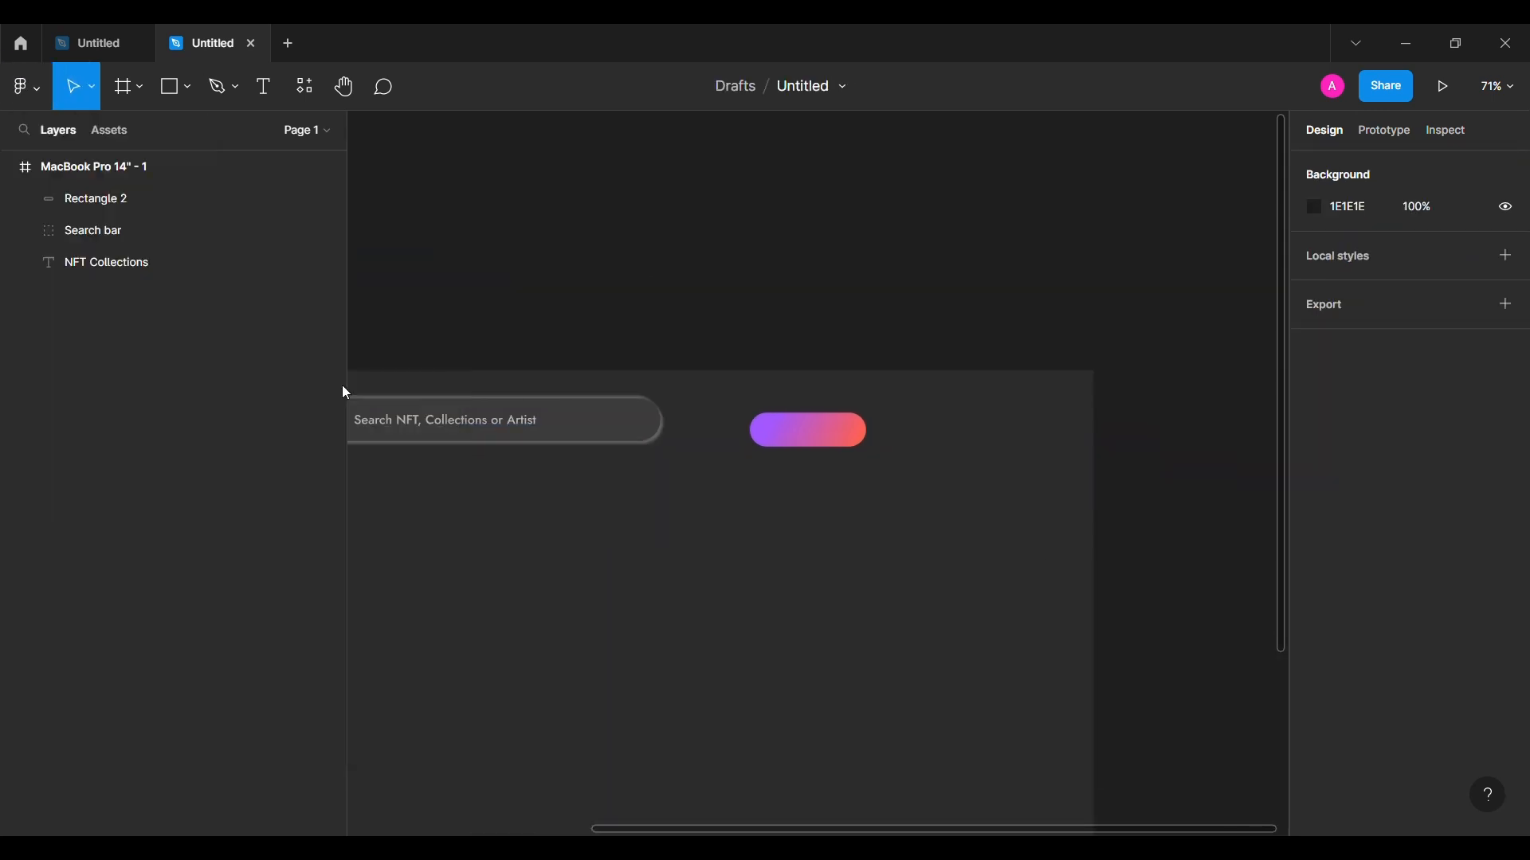
{"action": "type", "text": "eth"}
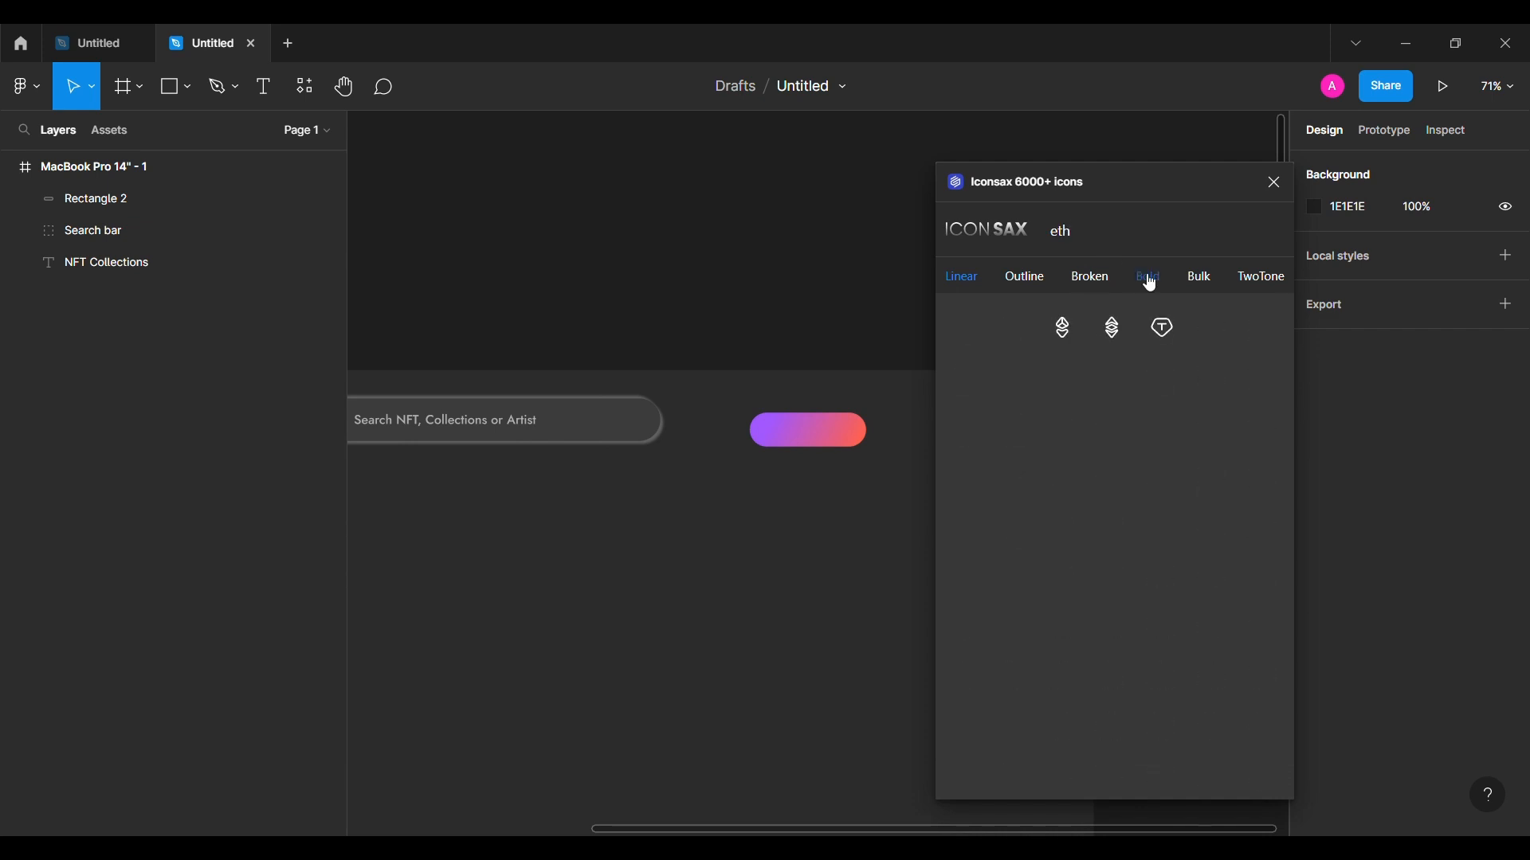
{"action": "left_click", "coordinate": [1115, 336]}
{"action": "left_click", "coordinate": [1275, 183]}
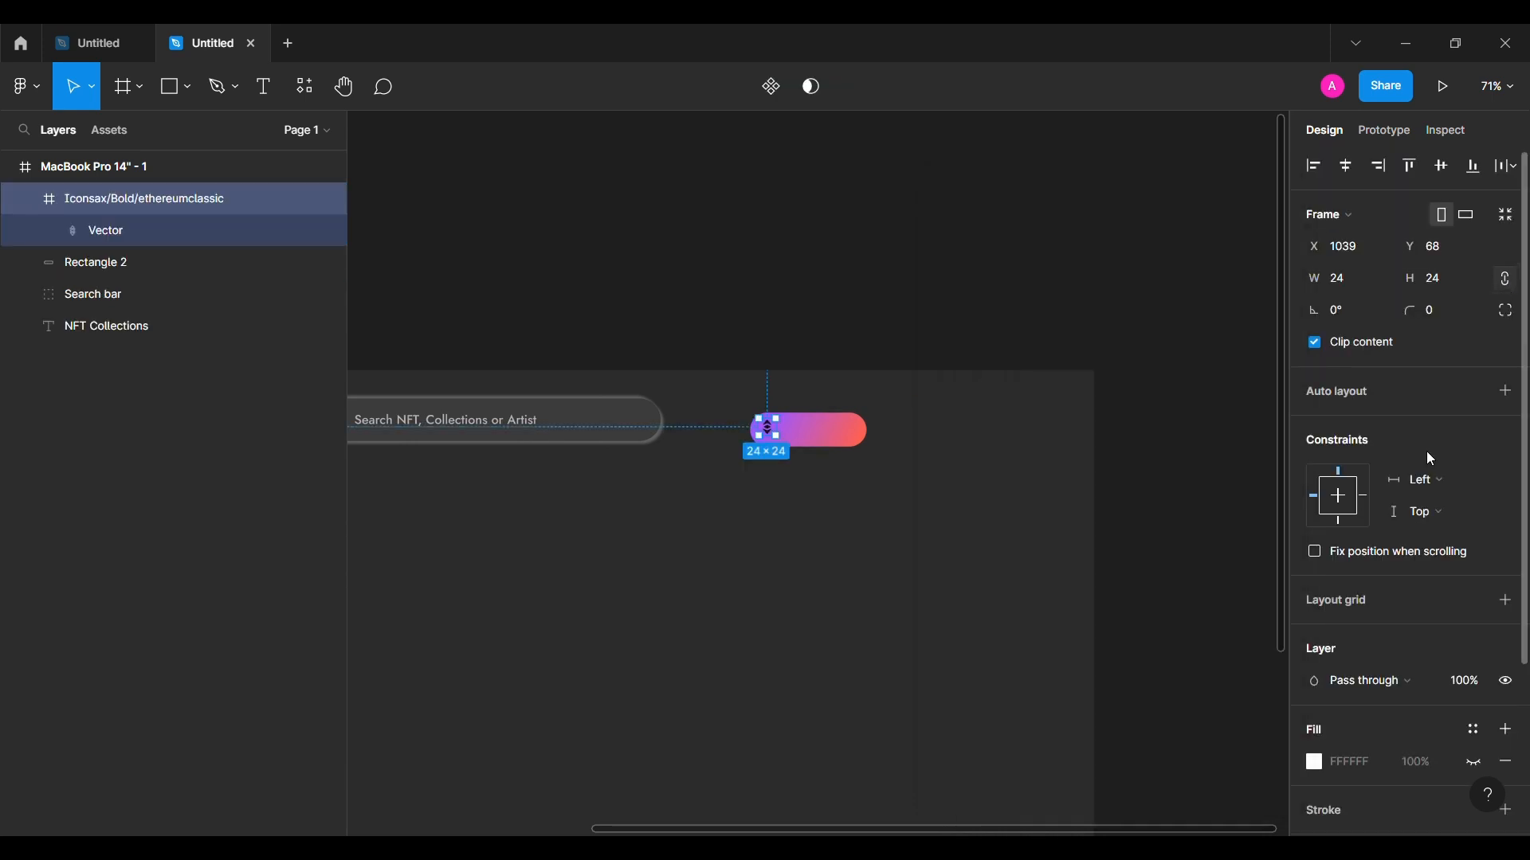
{"action": "scroll", "coordinate": [1343, 674], "scroll_direction": "down", "scroll_amount": 3}
{"action": "scroll", "coordinate": [1344, 674], "scroll_direction": "up", "scroll_amount": 3}
{"action": "left_click", "coordinate": [853, 284]}
{"action": "scroll", "coordinate": [725, 418], "scroll_direction": "up", "scroll_amount": 5}
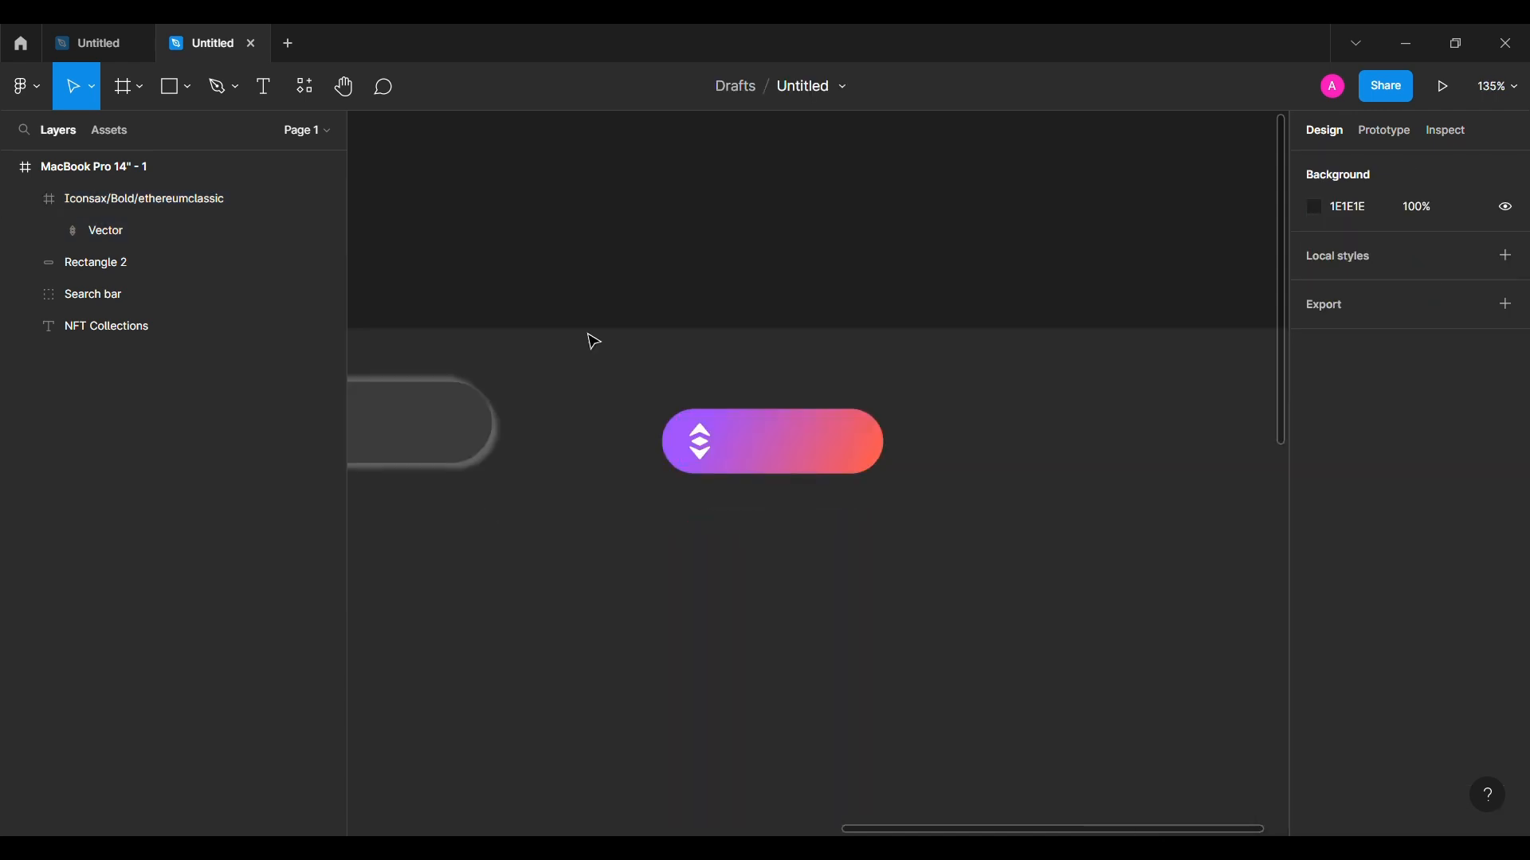
Step: Add a '1493 ETH' label on the pill and position it beside the icon
{"action": "key", "text": "t"}
{"action": "left_click", "coordinate": [756, 448]}
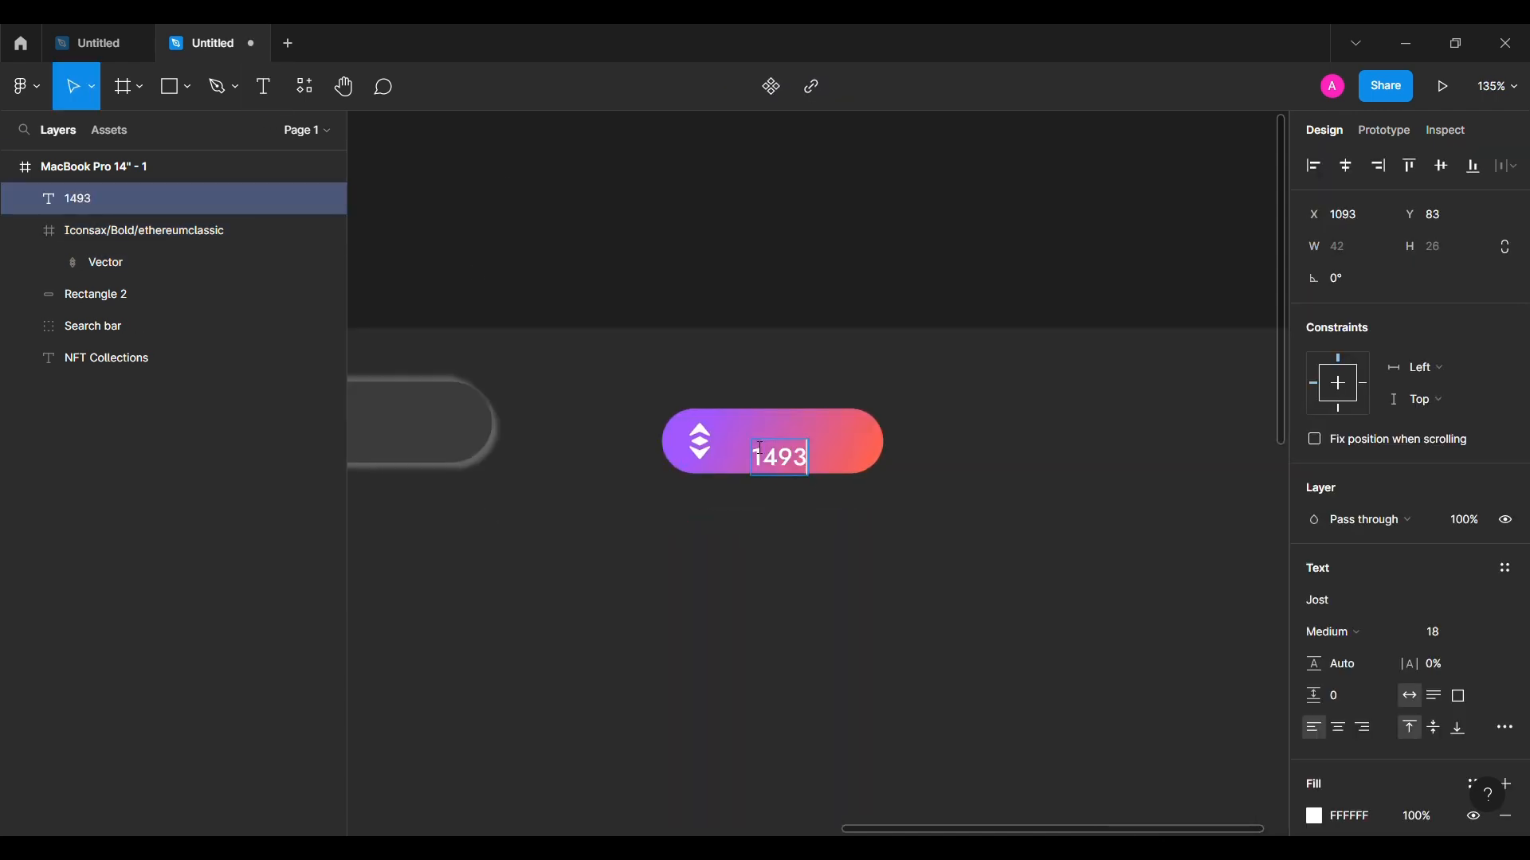
{"action": "left_click", "coordinate": [865, 568]}
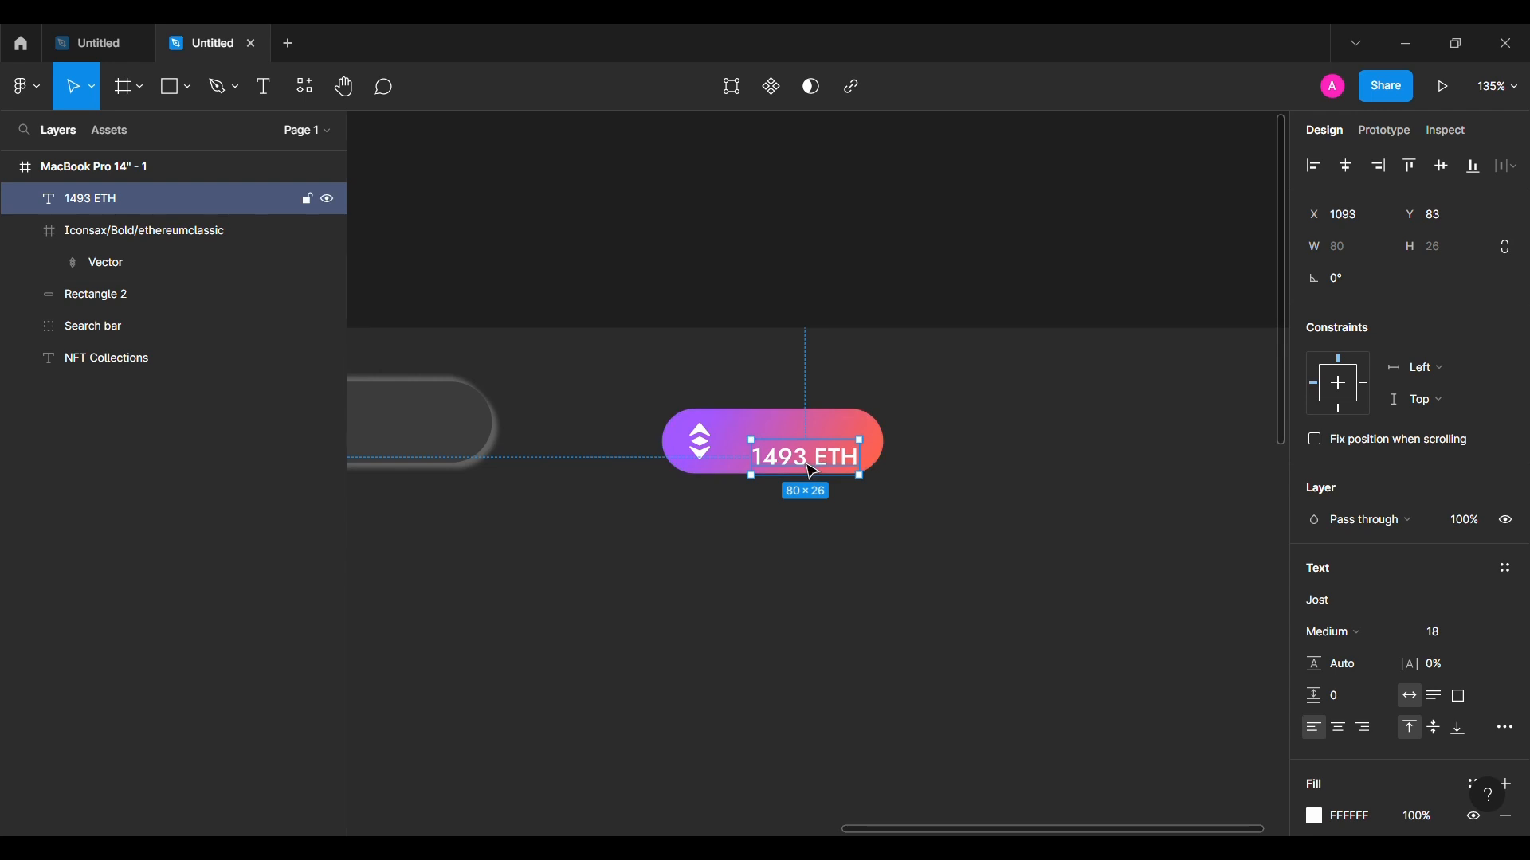
{"action": "left_click_drag", "start_coordinate": [807, 463], "coordinate": [803, 446]}
{"action": "left_click", "coordinate": [703, 444]}
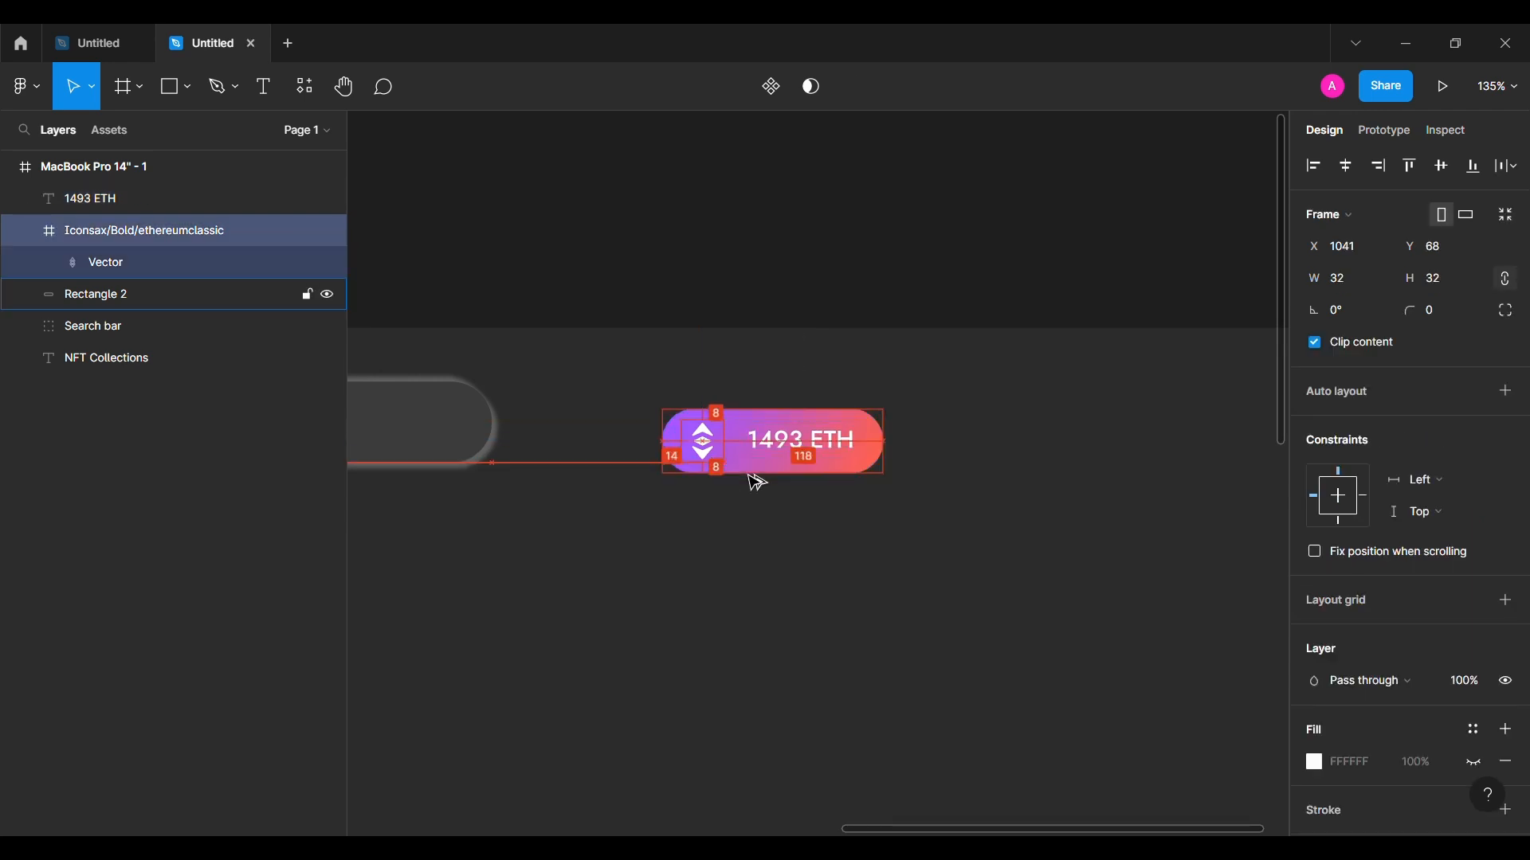
{"action": "left_click", "coordinate": [761, 450]}
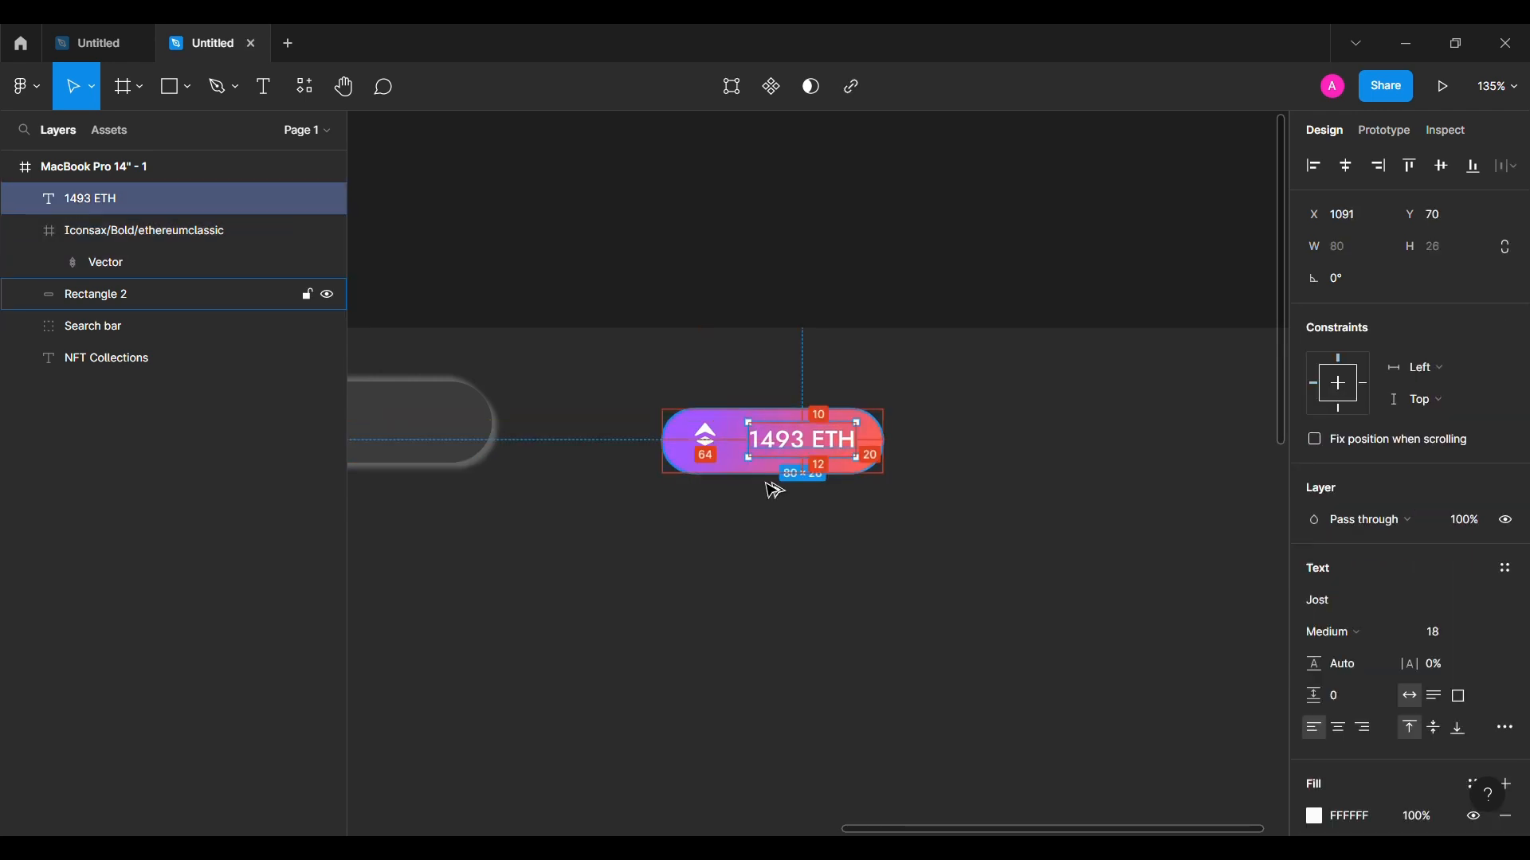
{"action": "key", "text": "Down"}
{"action": "key", "text": "Right"}
Step: Group the label, Ethereum icon and pill and name the group Currency
{"action": "left_click", "coordinate": [94, 266], "text": "shift"}
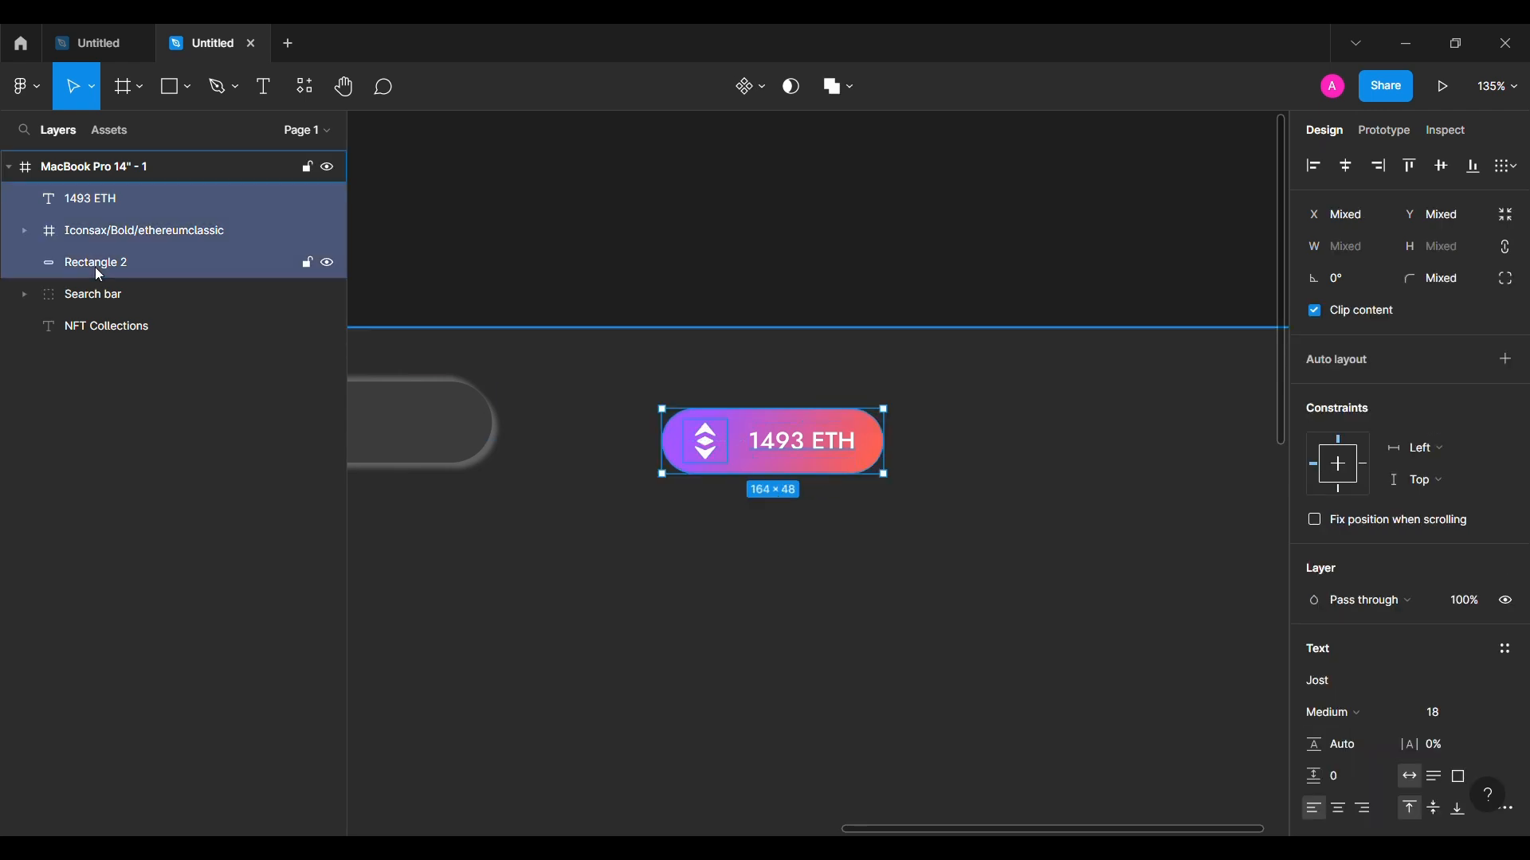
{"action": "key", "text": "ctrl+g"}
{"action": "double_click", "coordinate": [116, 203]}
{"action": "type", "text": "Gurrency"}
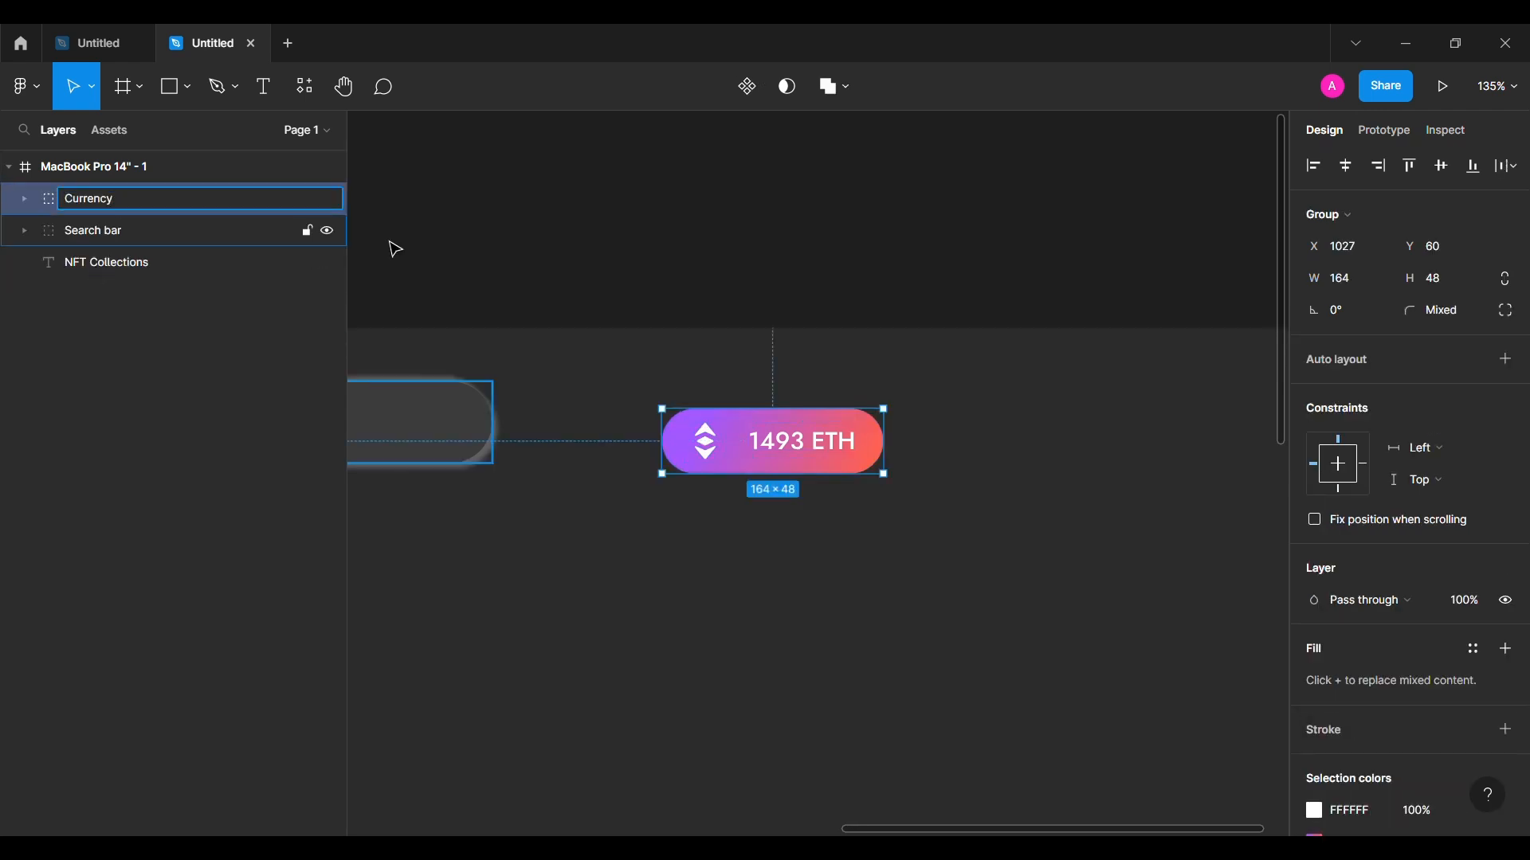
{"action": "left_click", "coordinate": [606, 272]}
Step: Move the Currency group up beside the search bar
{"action": "scroll", "coordinate": [607, 273], "scroll_direction": "down", "scroll_amount": 2}
{"action": "left_click_drag", "start_coordinate": [695, 390], "coordinate": [623, 377]}
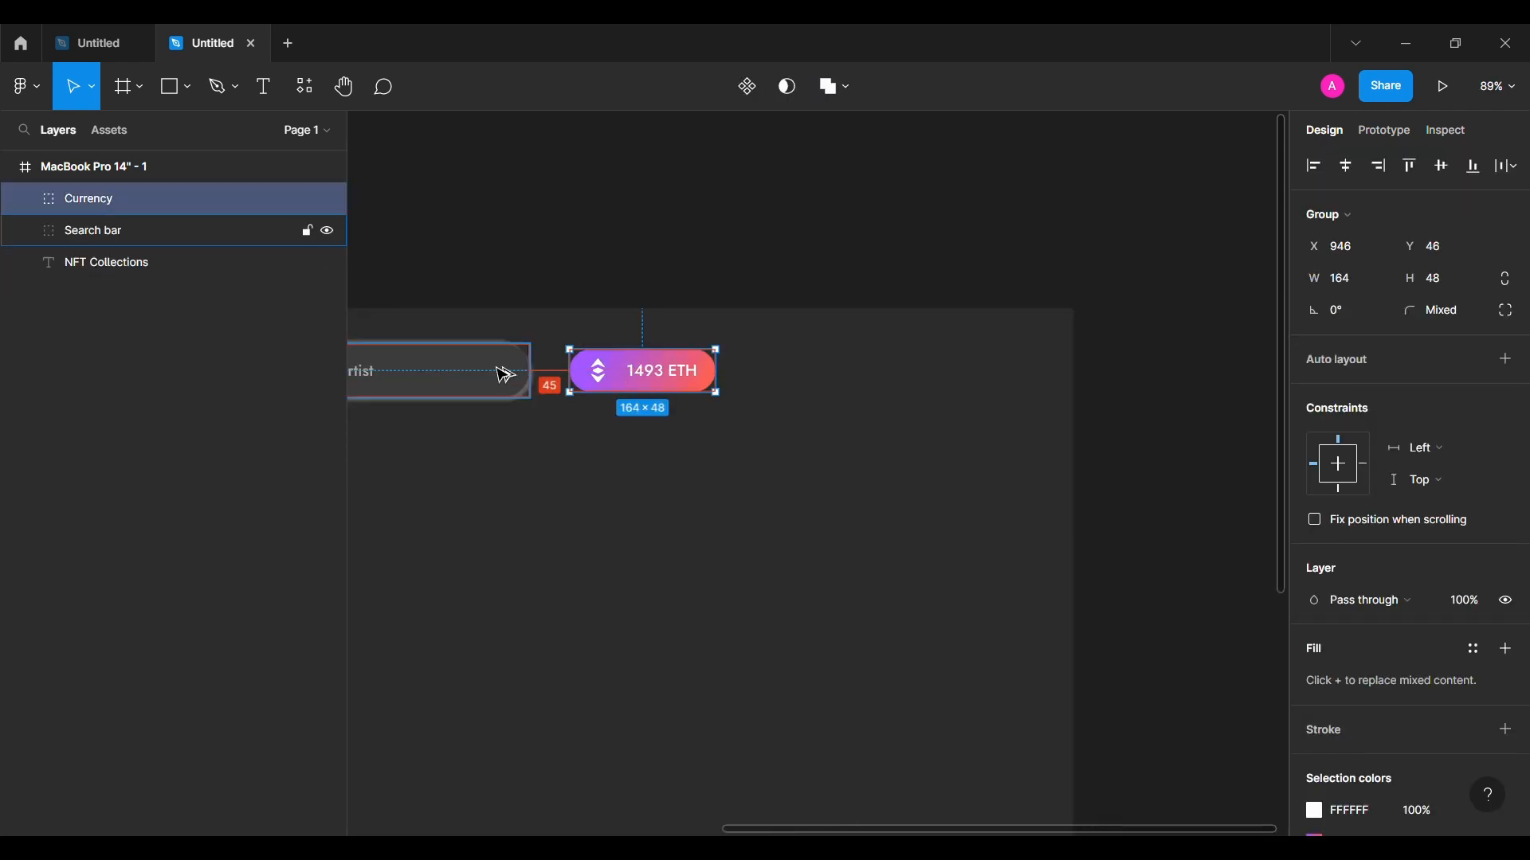
{"action": "key", "text": "alt+shift+Left"}
{"action": "key", "text": "alt+Left"}
{"action": "key", "text": "alt+Left"}
{"action": "left_click", "coordinate": [498, 370], "text": "shift"}
{"action": "left_click", "coordinate": [842, 260]}
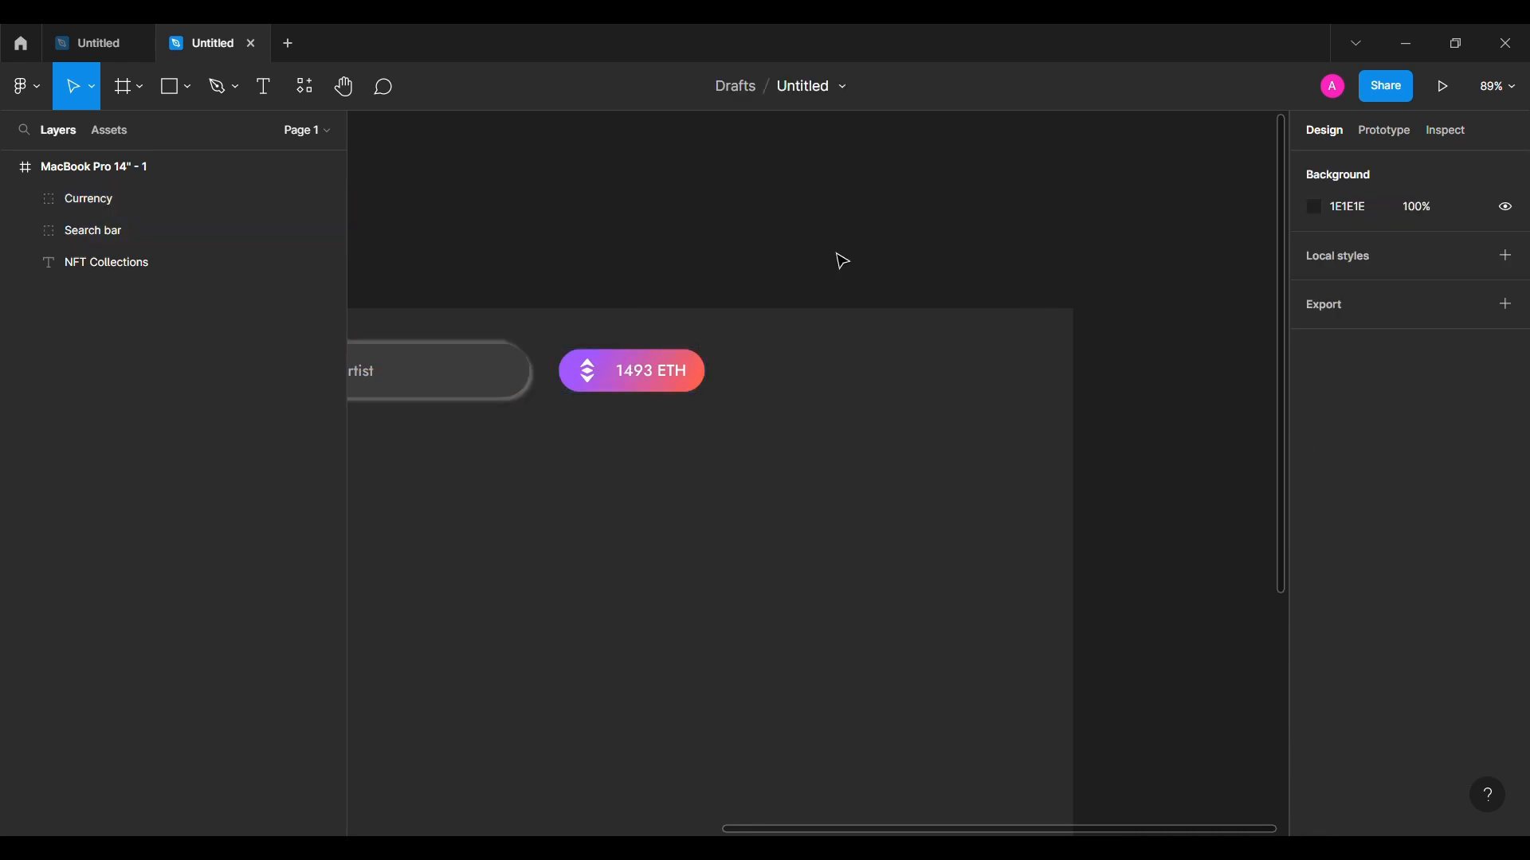
Step: Draw a 45×45 circle right of the ETH button filled with dark grey 3B3B3B
{"action": "left_click", "coordinate": [188, 87]}
{"action": "left_click", "coordinate": [177, 205]}
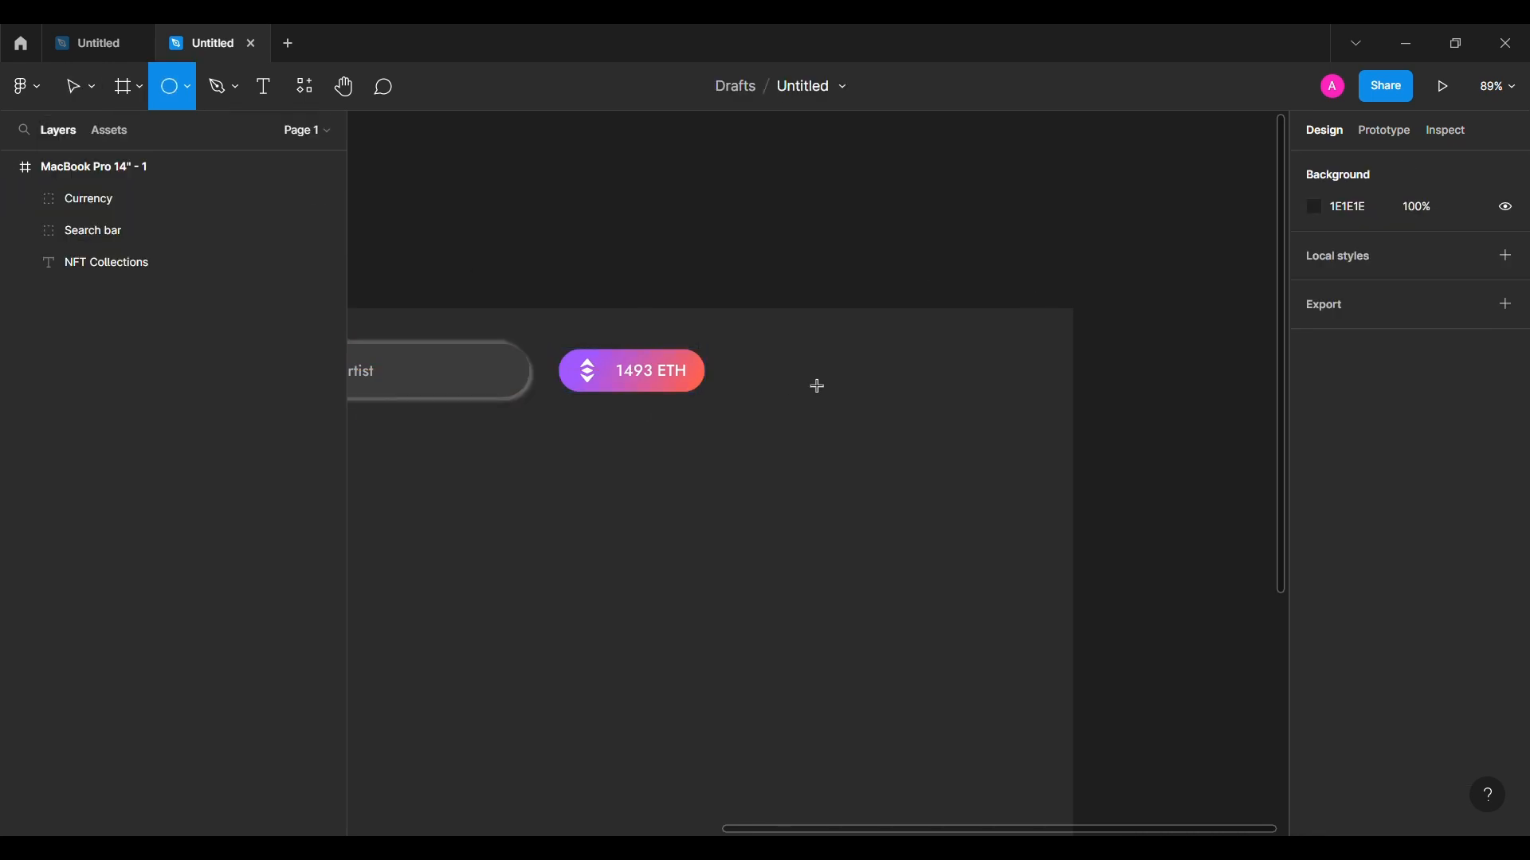
{"action": "left_click_drag", "start_coordinate": [801, 372], "coordinate": [843, 412]}
{"action": "left_click", "coordinate": [1315, 599]}
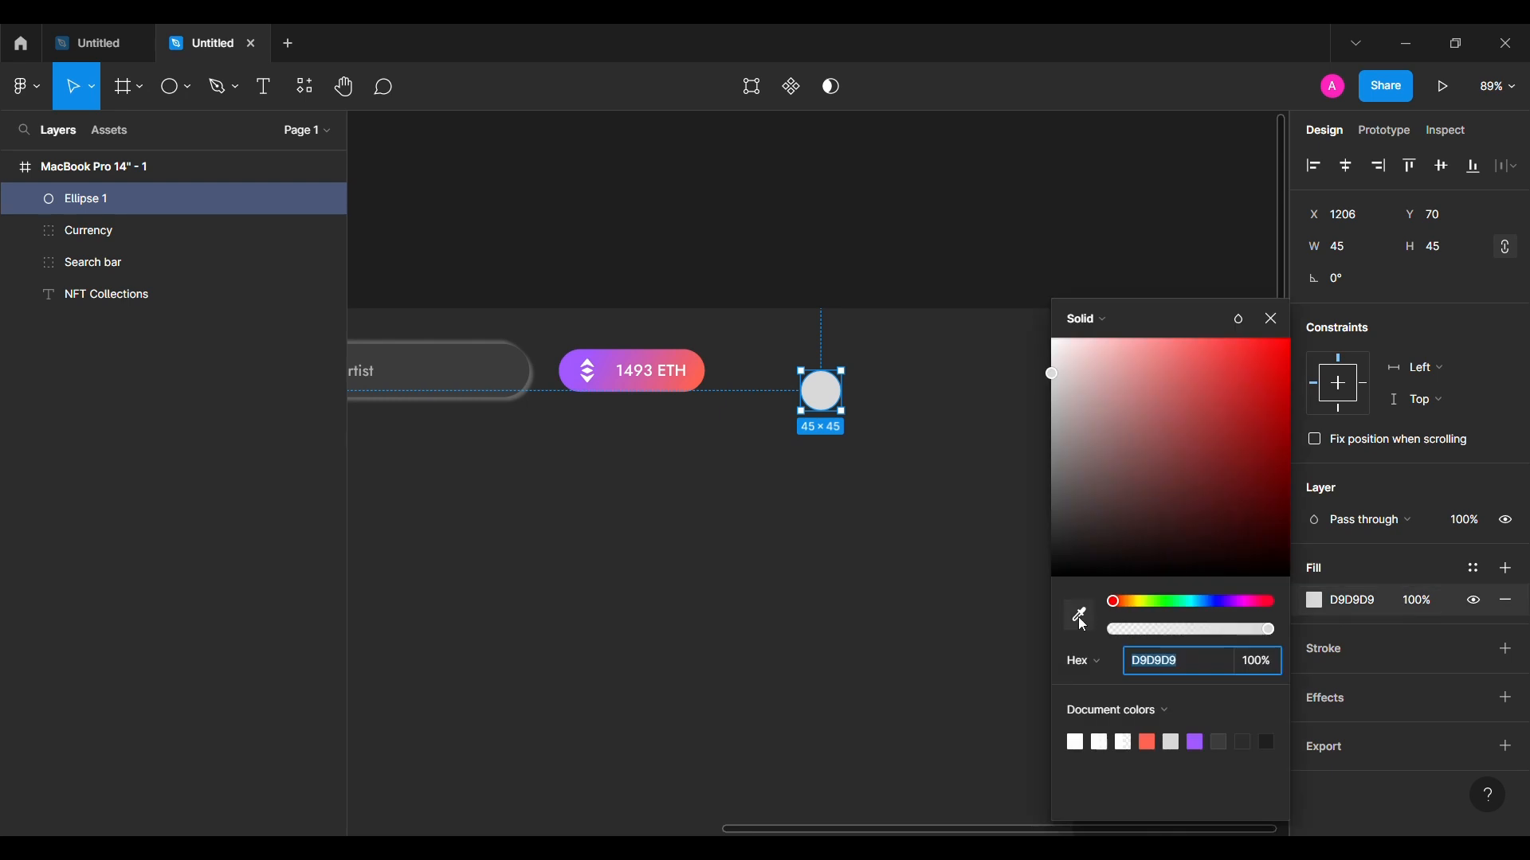
{"action": "left_click", "coordinate": [1075, 614]}
{"action": "left_click", "coordinate": [478, 393]}
{"action": "left_click", "coordinate": [1270, 317]}
Step: Duplicate the circle beside the first one and vertically centre the two circles
{"action": "mouse_move", "coordinate": [836, 394]}
{"action": "left_mouse_down"}
{"action": "mouse_move", "coordinate": [767, 372]}
{"action": "mouse_move", "coordinate": [823, 383]}
{"action": "left_mouse_up"}
{"action": "key", "text": "shift+Left"}
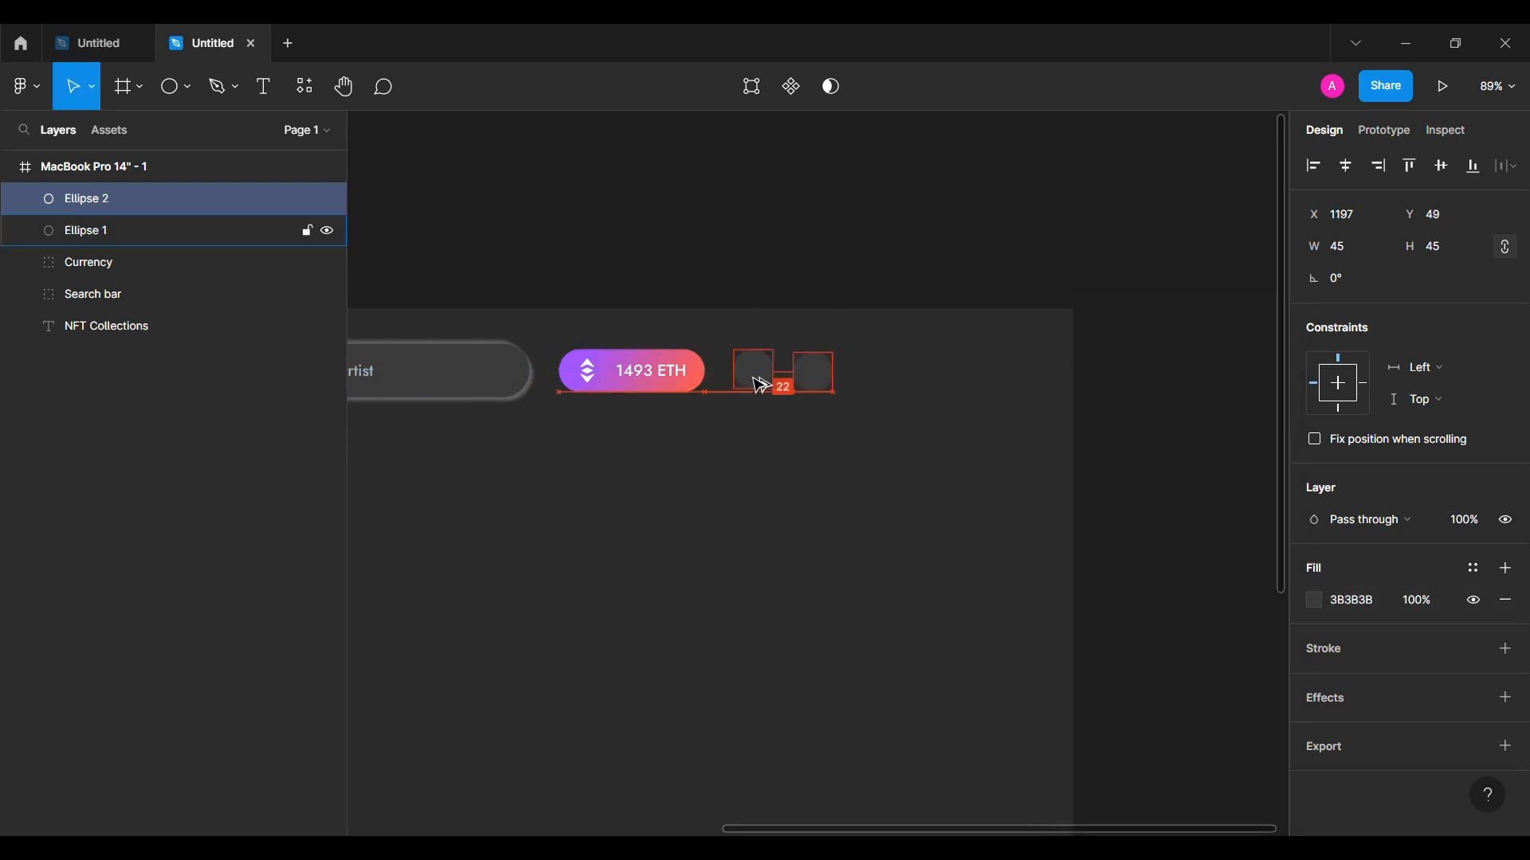
{"action": "left_click", "coordinate": [759, 386], "text": "shift"}
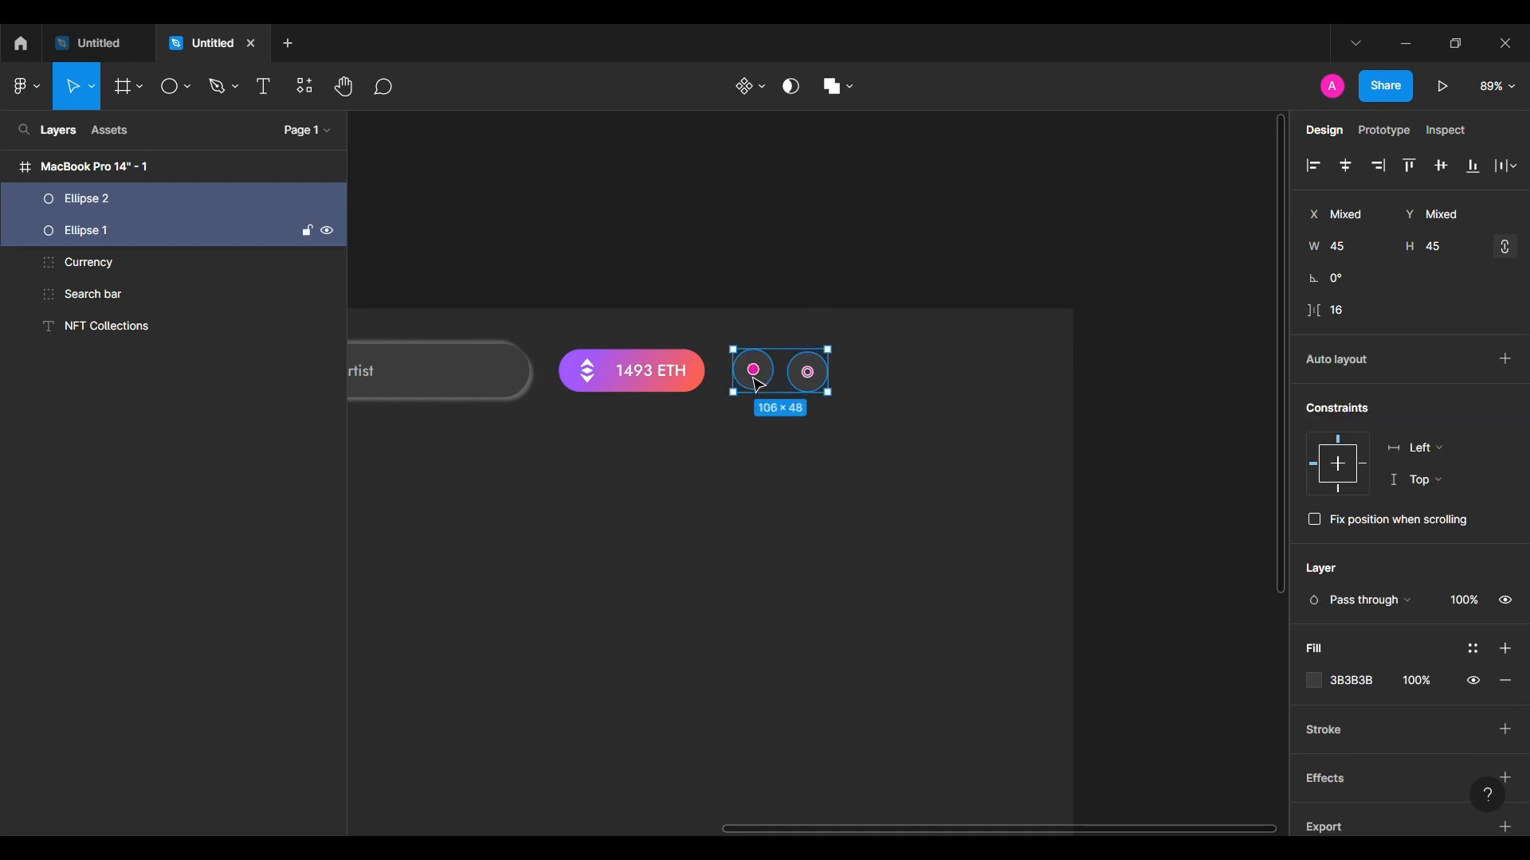
{"action": "left_click", "coordinate": [1442, 165]}
{"action": "left_click", "coordinate": [629, 378]}
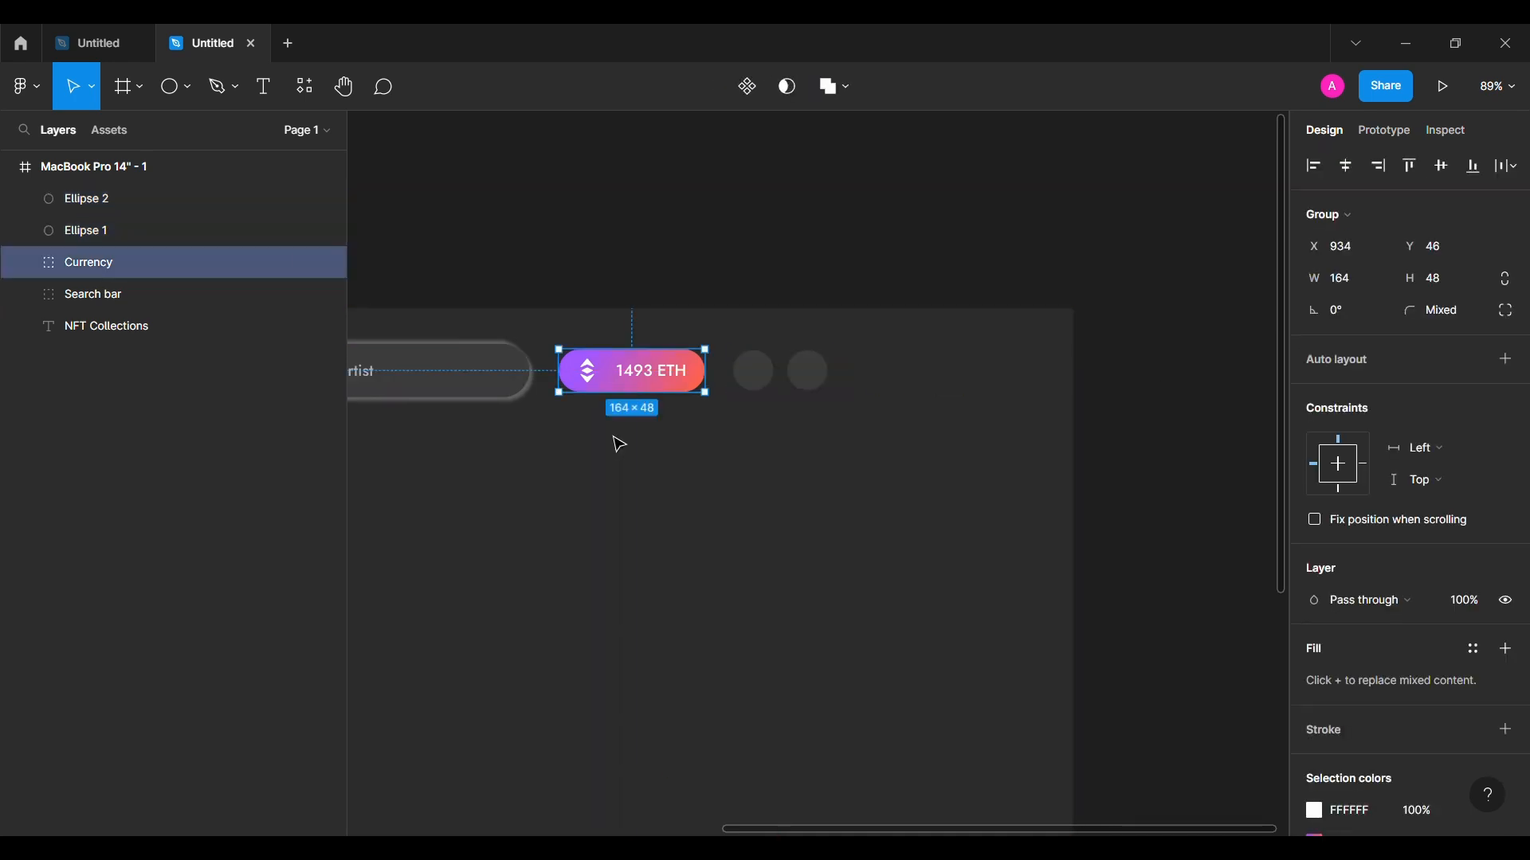
{"action": "left_click", "coordinate": [464, 392]}
{"action": "left_click", "coordinate": [753, 371], "text": "shift"}
{"action": "left_click", "coordinate": [851, 475]}
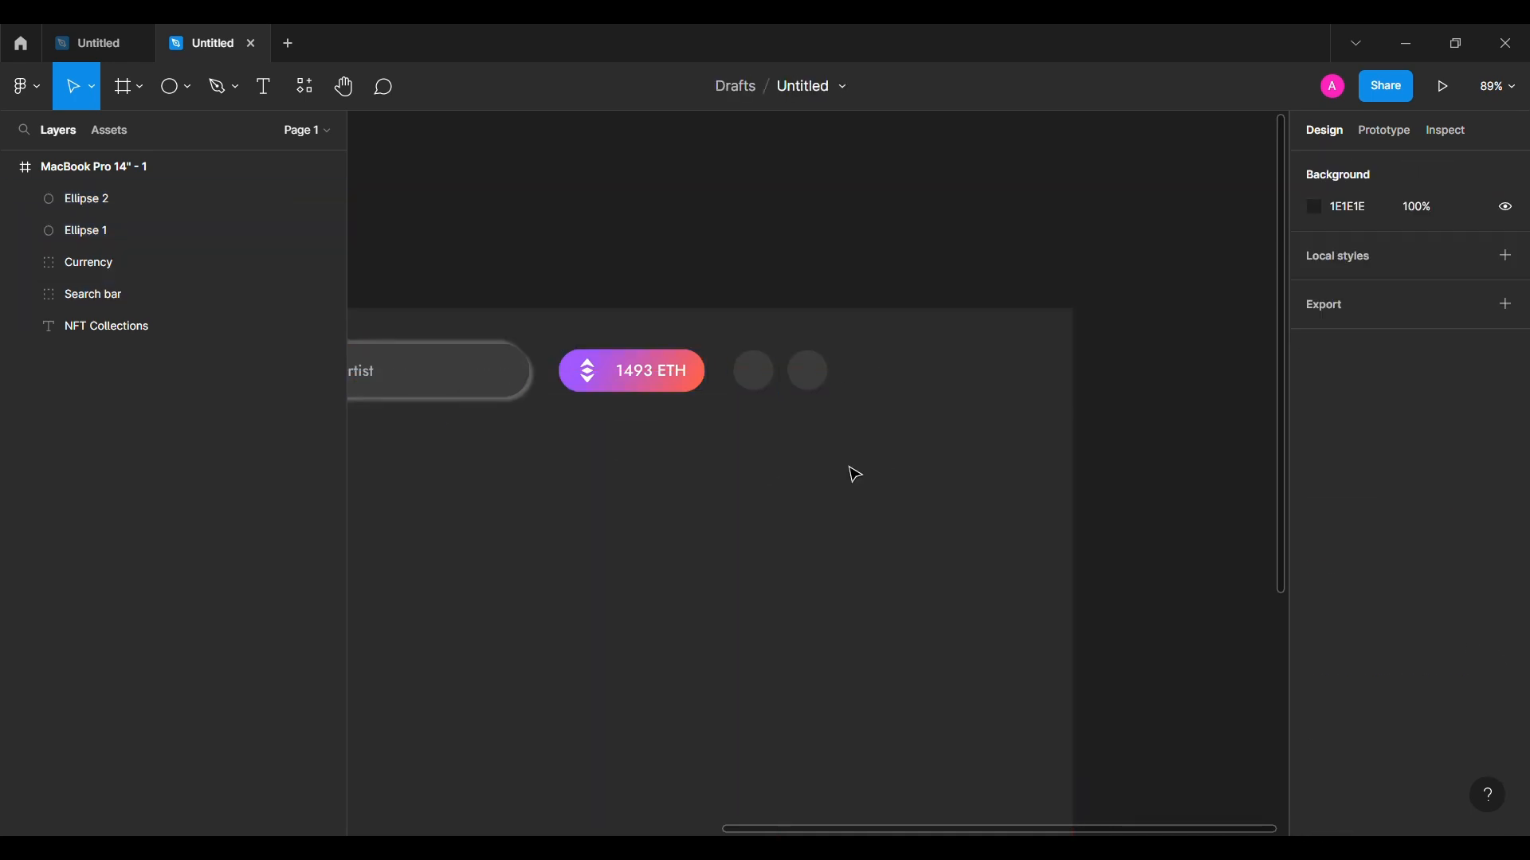
Step: Search the Iconsax plugin for 'crown' and place the bold crown icon on the first circle
{"action": "left_click", "coordinate": [23, 86]}
{"action": "mouse_move", "coordinate": [111, 360]}
{"action": "left_click", "coordinate": [287, 386]}
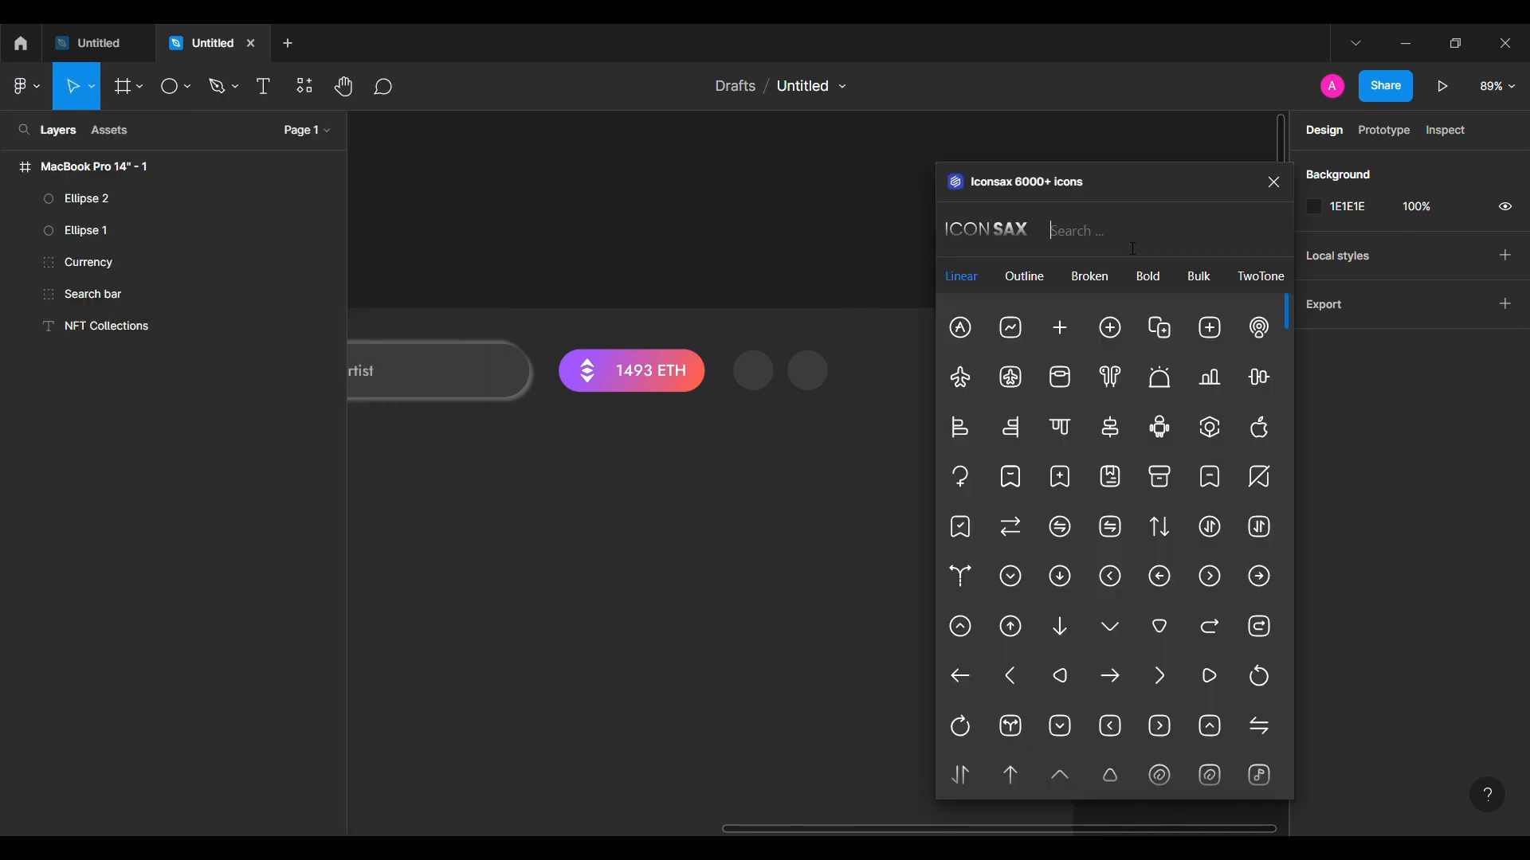
{"action": "left_click", "coordinate": [1133, 249]}
{"action": "type", "text": "crown"}
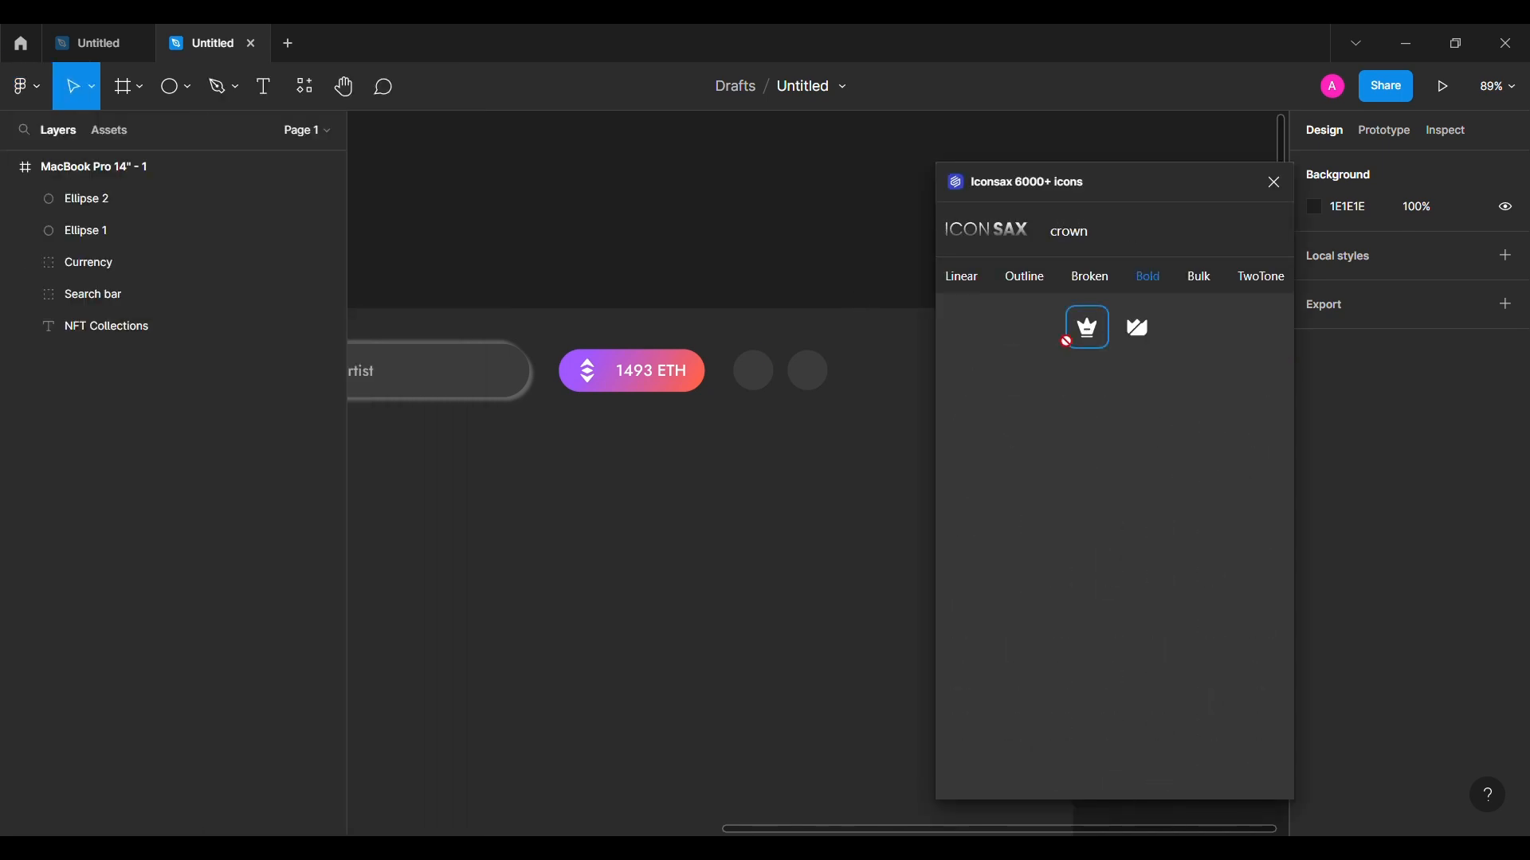
{"action": "left_click_drag", "start_coordinate": [1066, 340], "coordinate": [753, 371]}
Step: Search Iconsax for 'noti' and place the bell icon on the second circle
{"action": "key", "text": "ctrl+a"}
{"action": "type", "text": "noti"}
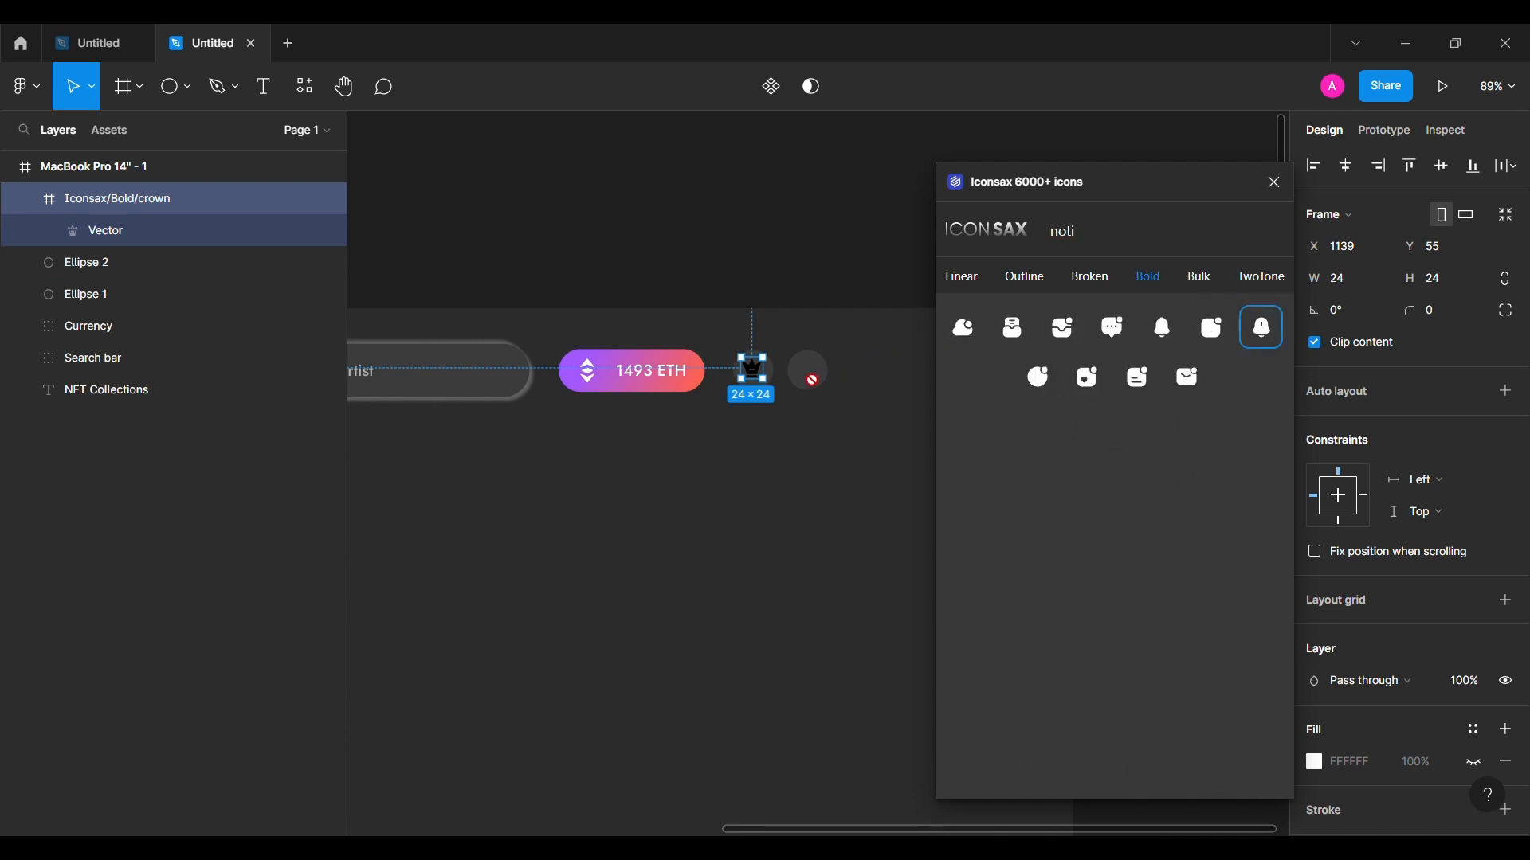
{"action": "left_click_drag", "start_coordinate": [812, 375], "coordinate": [809, 372]}
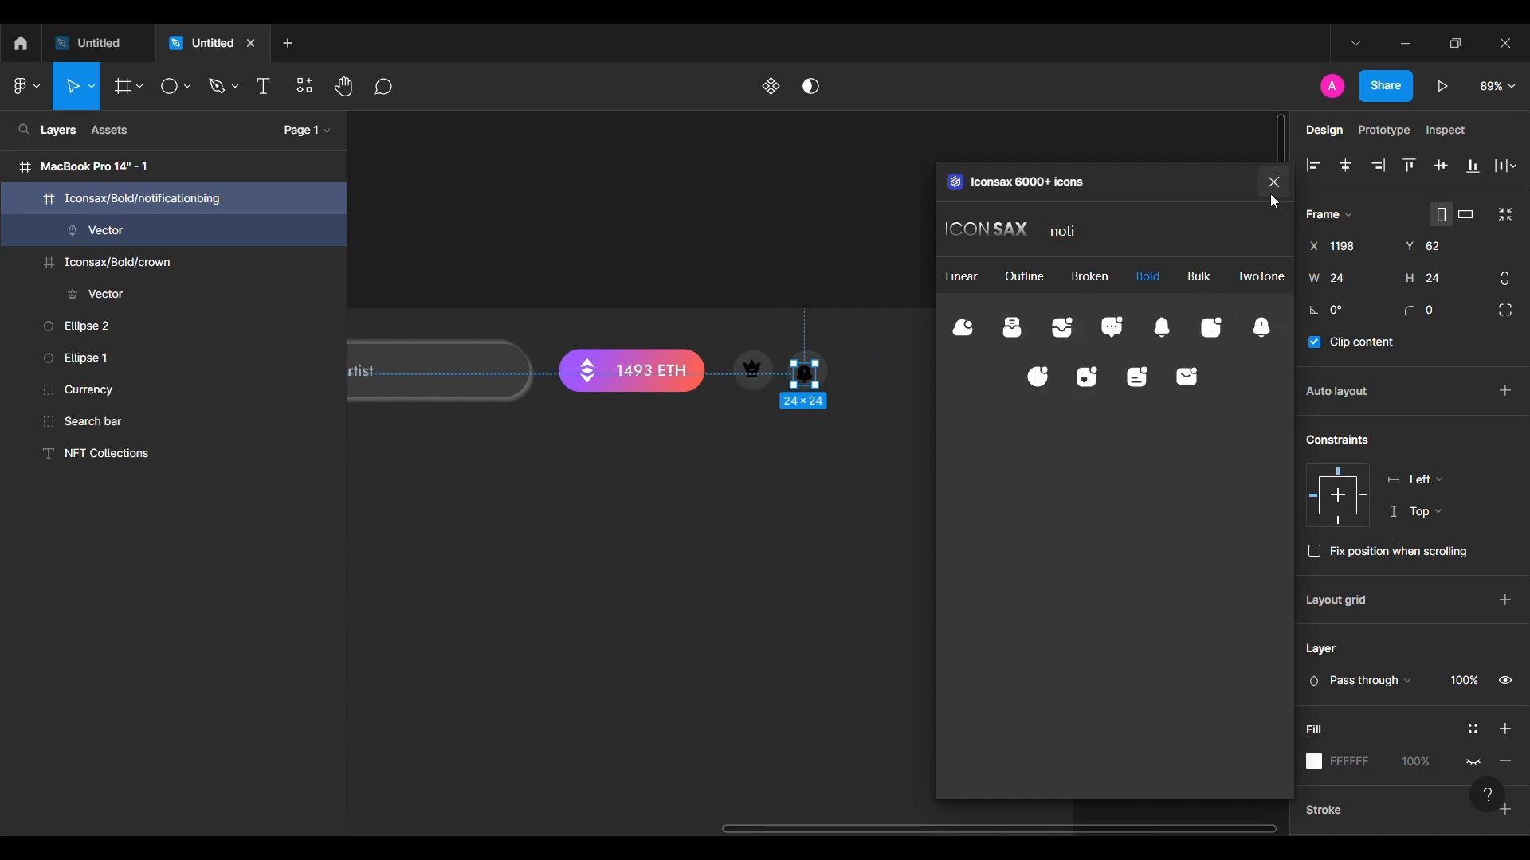
{"action": "left_click", "coordinate": [1275, 183]}
{"action": "left_click", "coordinate": [199, 263]}
Step: Colour the crown icon orange FFB743 and the bell icon white FFFFFF
{"action": "scroll", "coordinate": [1325, 504], "scroll_direction": "down", "scroll_amount": 3}
{"action": "left_click", "coordinate": [1356, 666]}
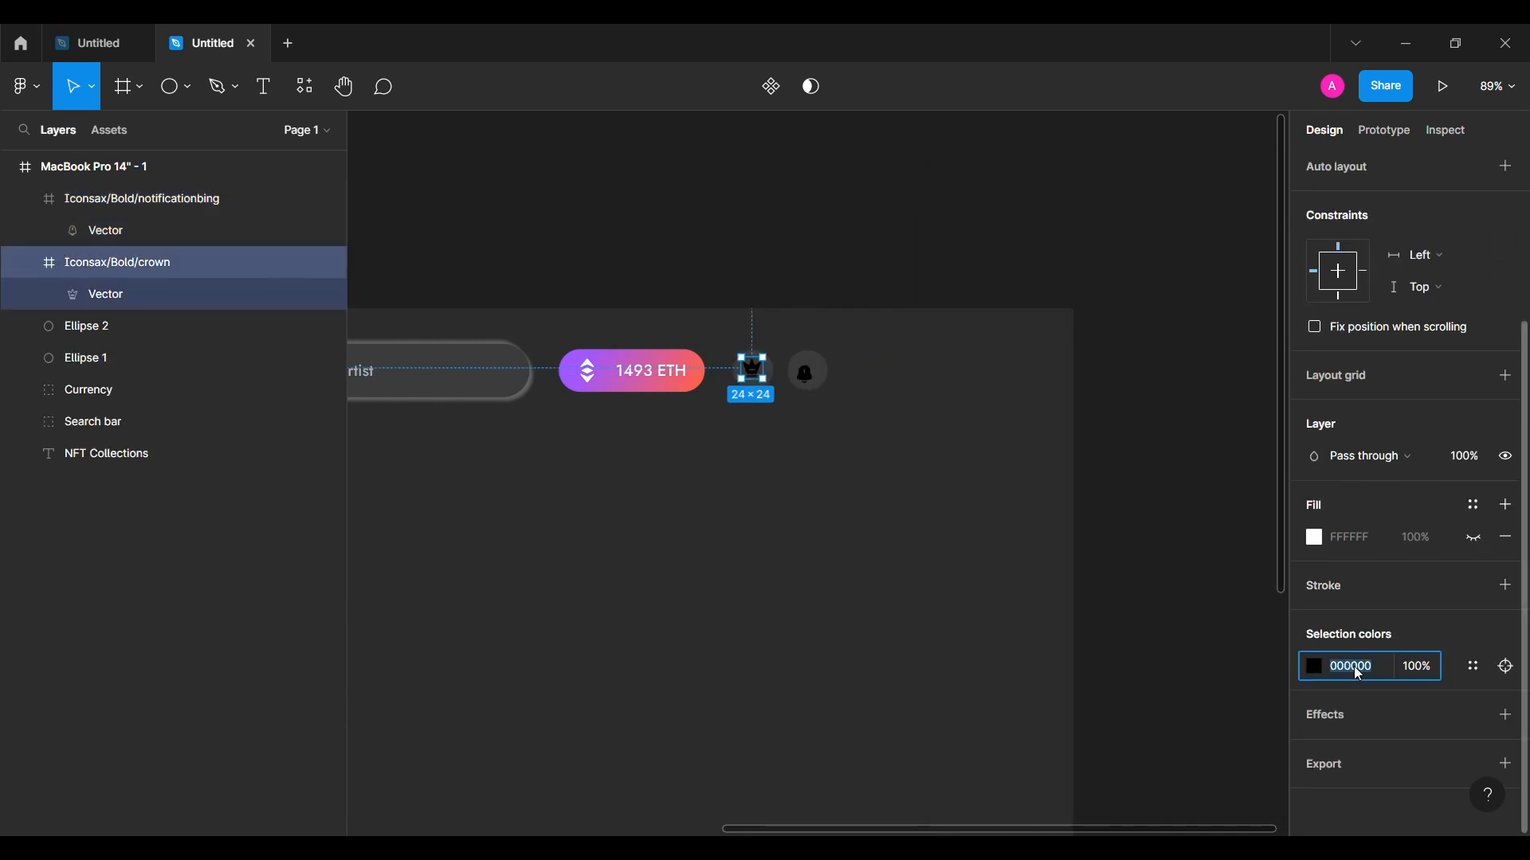
{"action": "key", "text": "ctrl+v"}
{"action": "key", "text": "Return"}
{"action": "left_click", "coordinate": [184, 198]}
{"action": "left_click", "coordinate": [1358, 665]}
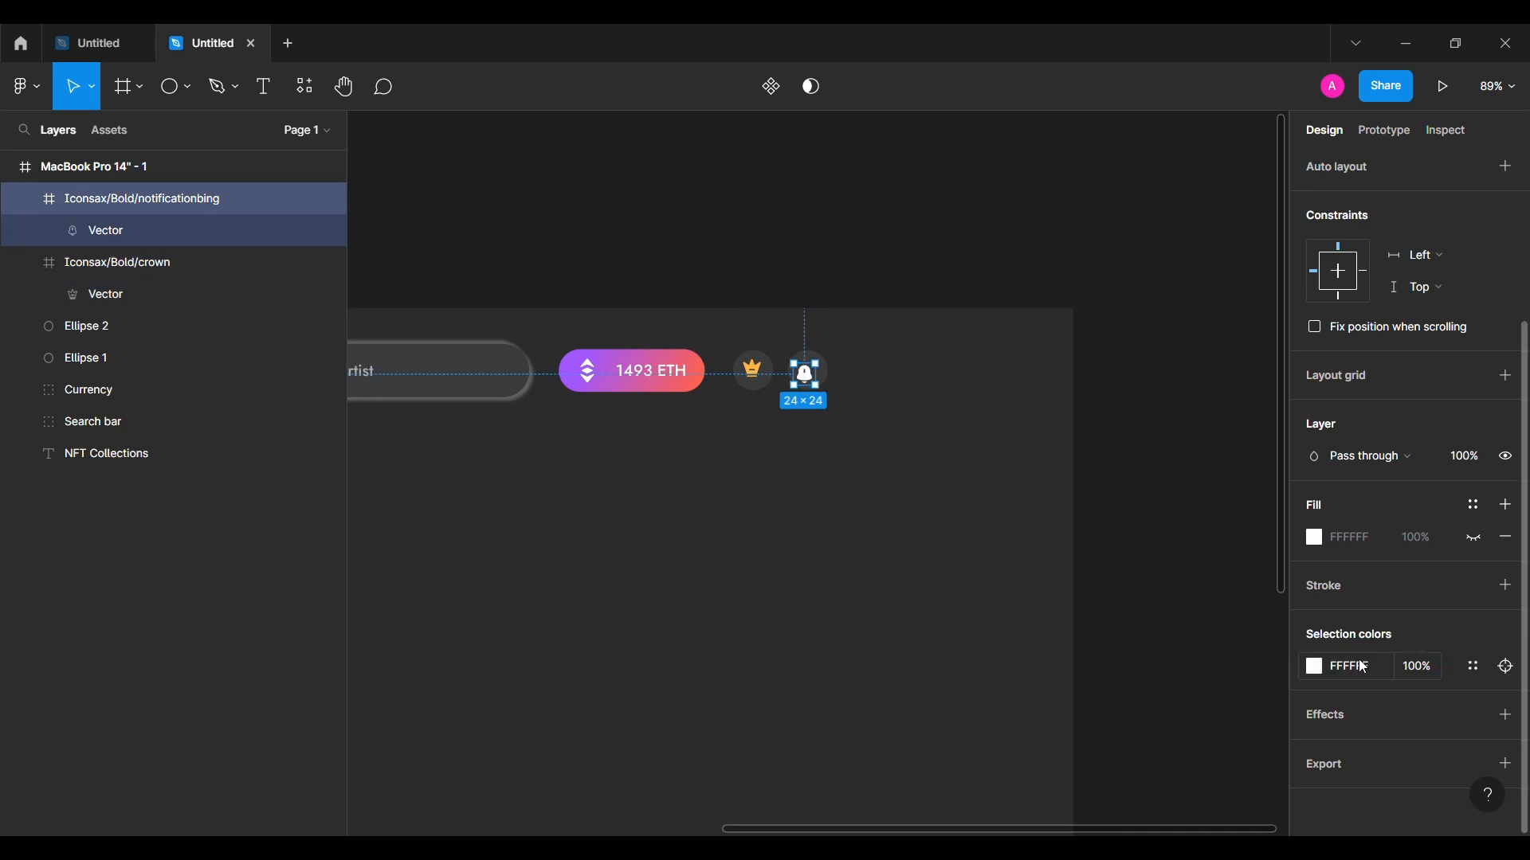
{"action": "key", "text": "Escape"}
Step: Centre the crown and the bell on their circles and group each icon with its circle
{"action": "left_click", "coordinate": [753, 369]}
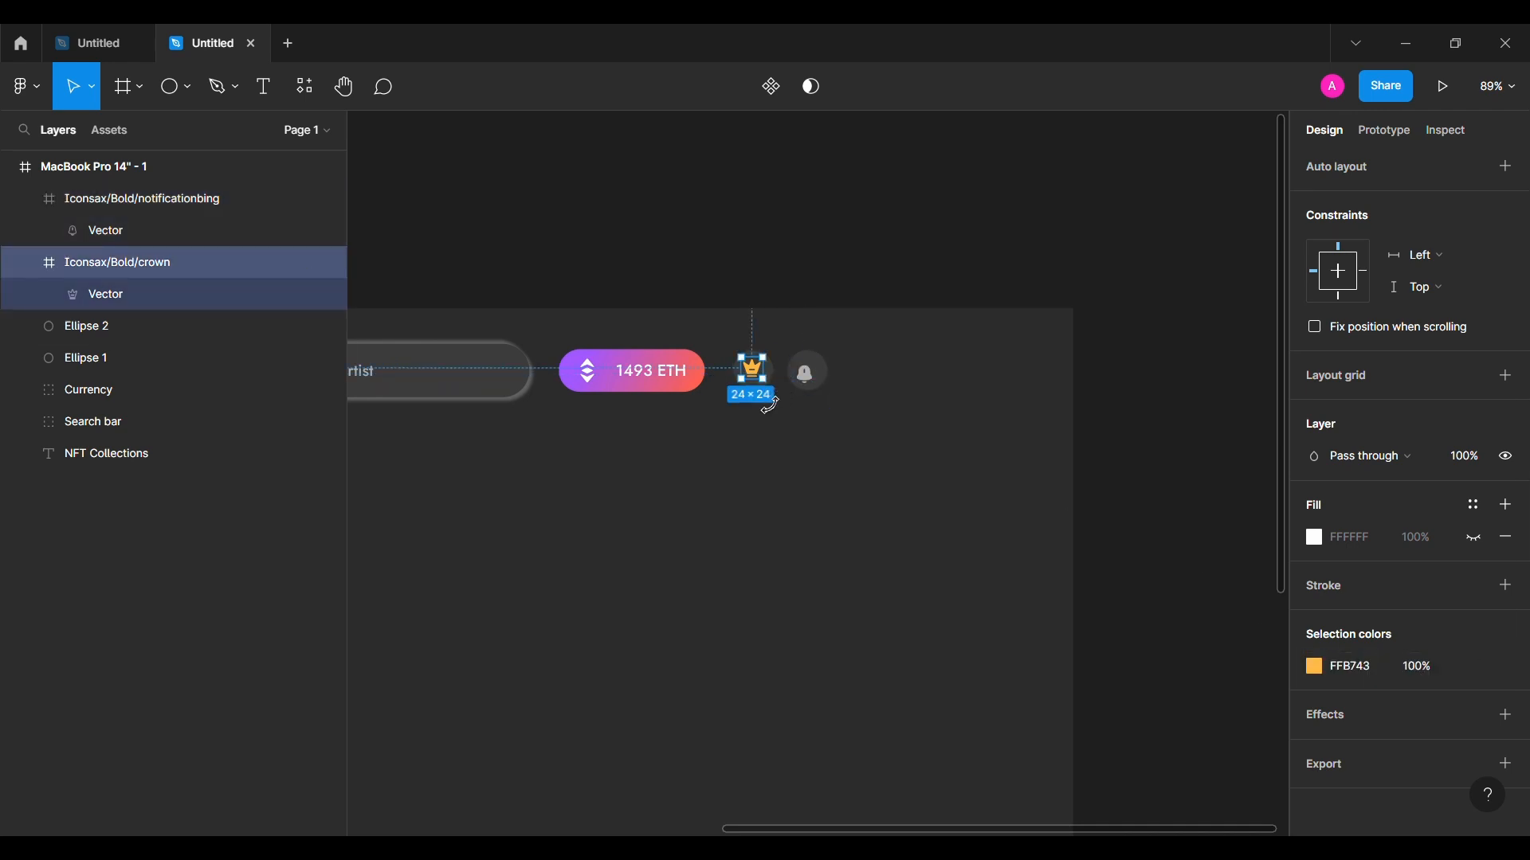
{"action": "left_click", "coordinate": [26, 268]}
{"action": "left_click", "coordinate": [117, 315], "text": "shift"}
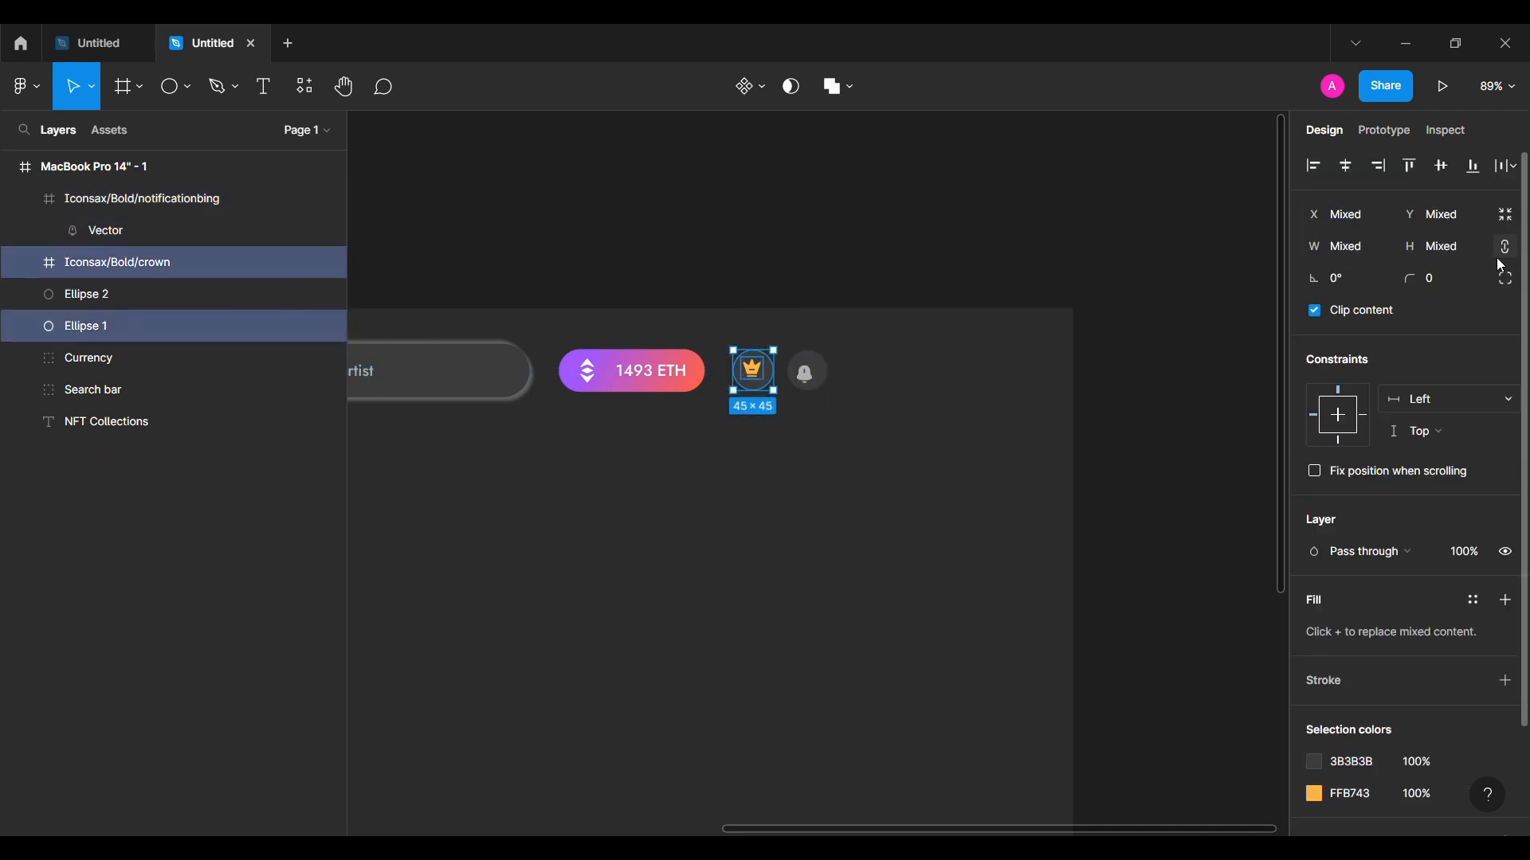
{"action": "left_click", "coordinate": [1441, 166]}
{"action": "key", "text": "ctrl+g"}
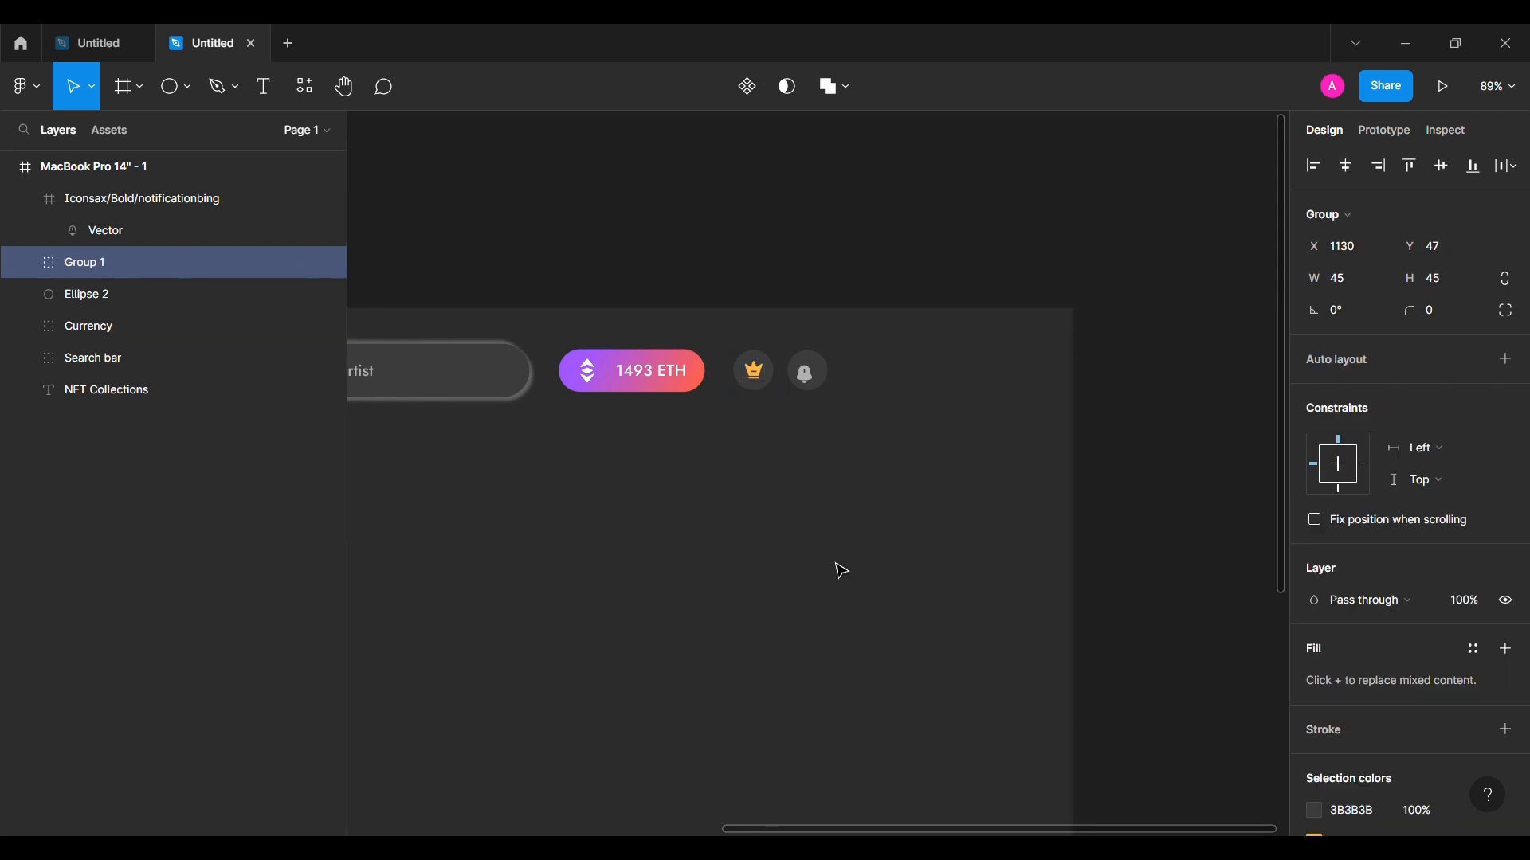
{"action": "left_click", "coordinate": [809, 374]}
{"action": "left_click", "coordinate": [88, 294], "text": "shift"}
{"action": "left_click", "coordinate": [1348, 169]}
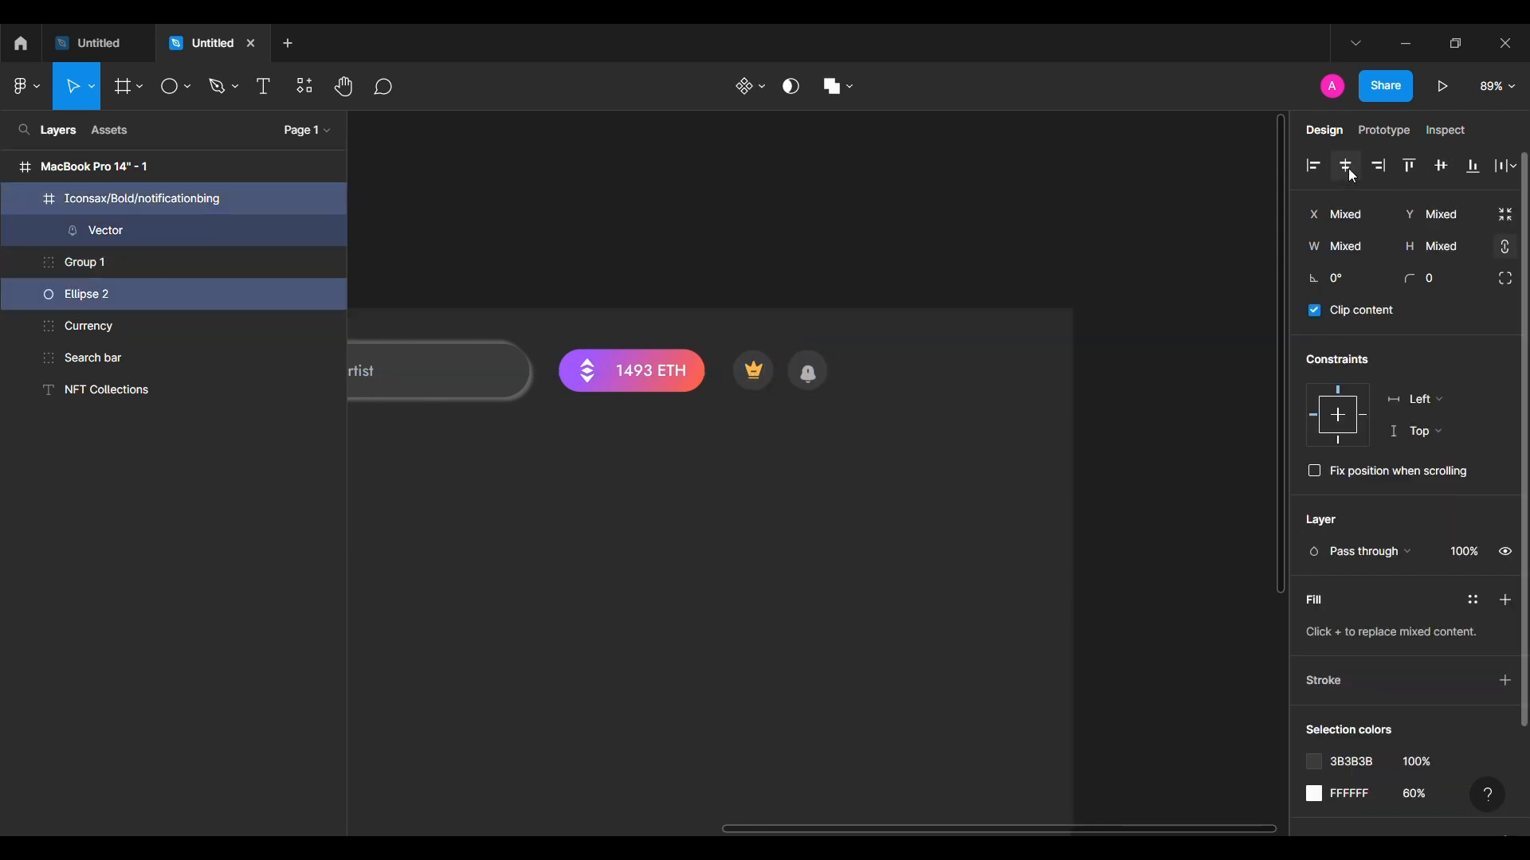
{"action": "left_click", "coordinate": [1450, 167]}
{"action": "key", "text": "ctrl+g"}
Step: Rename the crown group 'Member' and the bell group 'Notification' in Layers
{"action": "left_click", "coordinate": [198, 239]}
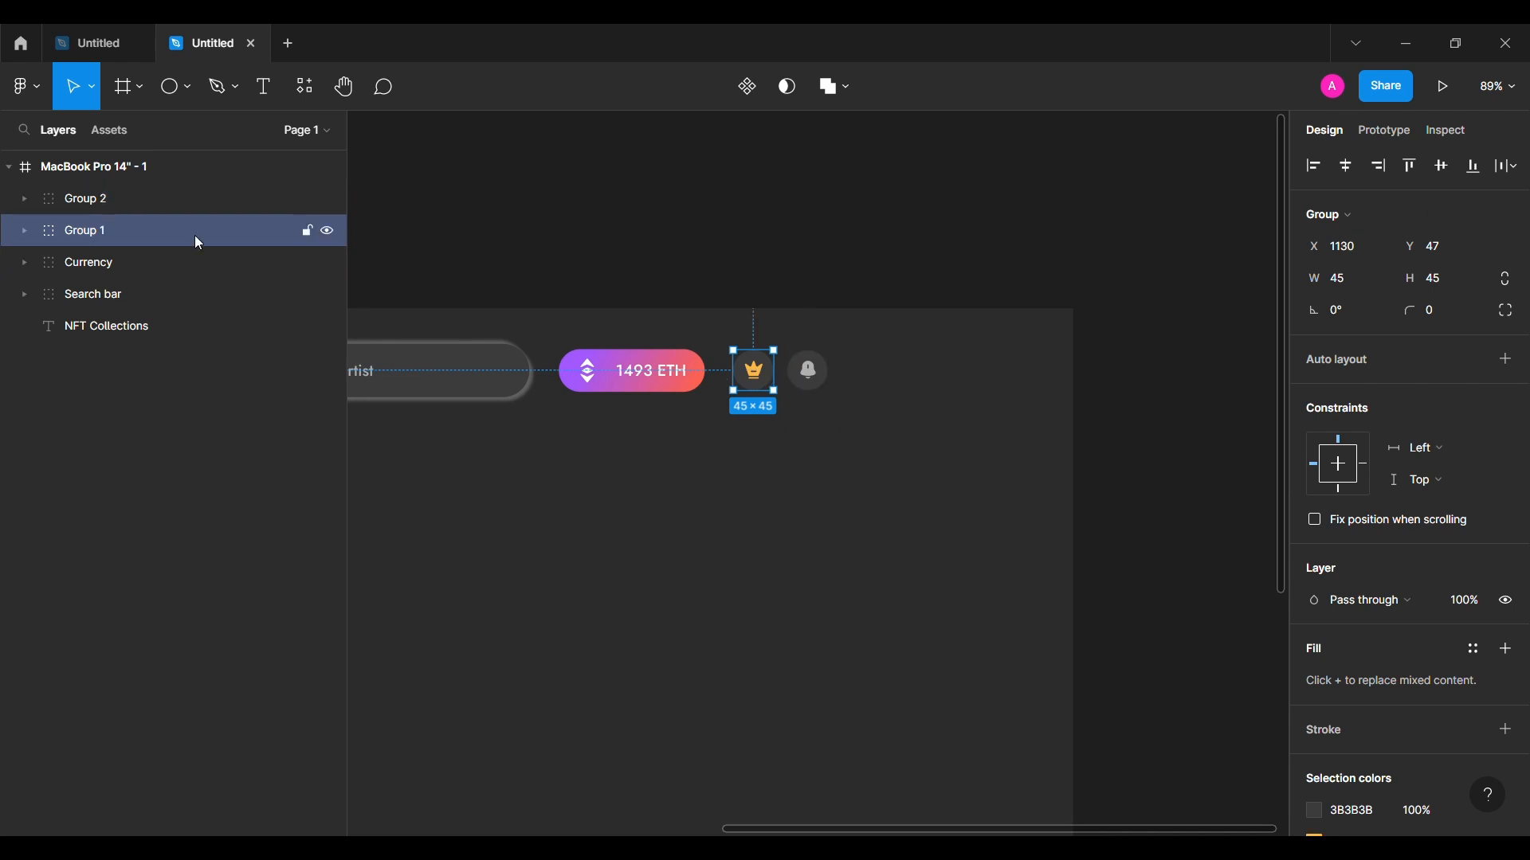
{"action": "double_click", "coordinate": [103, 234]}
{"action": "key", "text": "Return"}
{"action": "double_click", "coordinate": [140, 199]}
{"action": "type", "text": "Notification"}
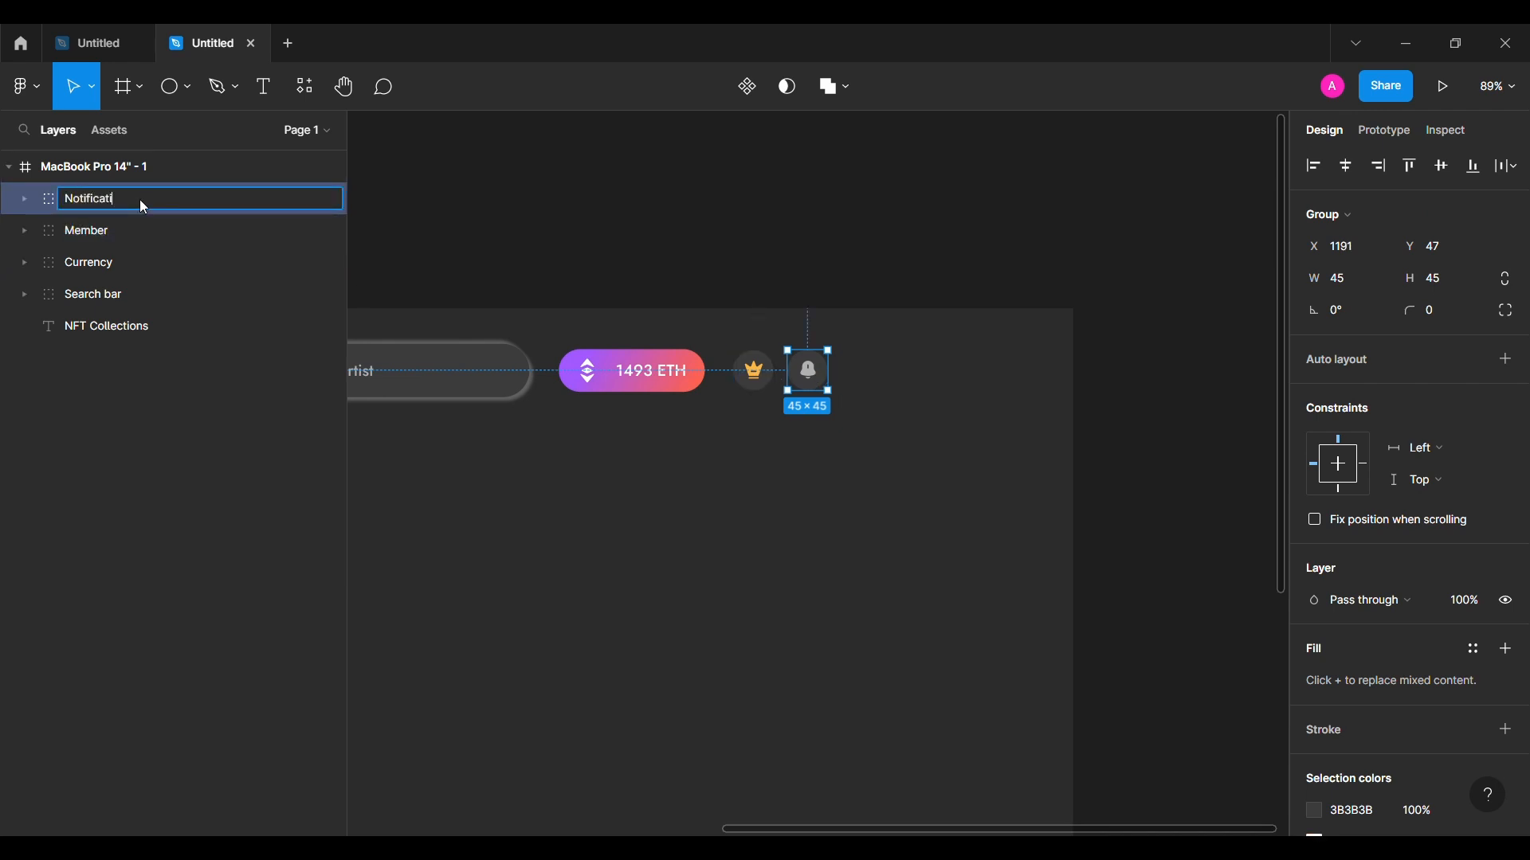
{"action": "key", "text": "Return"}
Step: Start a new text layer to the right of the bell
{"action": "left_click", "coordinate": [748, 502]}
{"action": "key", "text": "t"}
{"action": "left_click", "coordinate": [877, 375]}
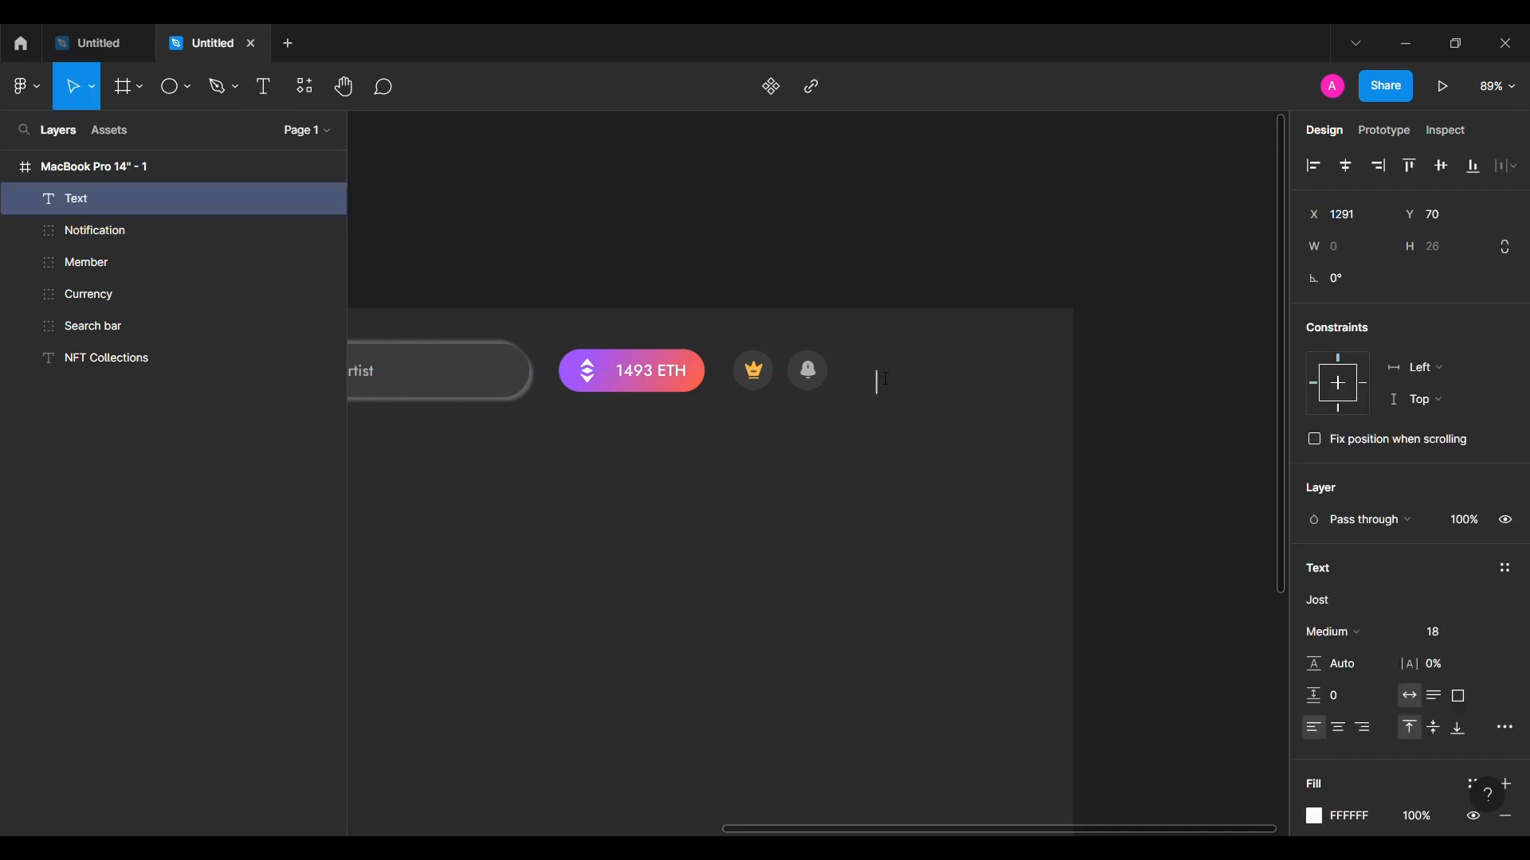
Step: Add a 'Creator' line under the user name, left-aligned, stacked in auto layout with 0 spacing
{"action": "key", "text": "Escape"}
{"action": "left_click_drag", "start_coordinate": [935, 390], "coordinate": [934, 431]}
{"action": "double_click", "coordinate": [934, 431]}
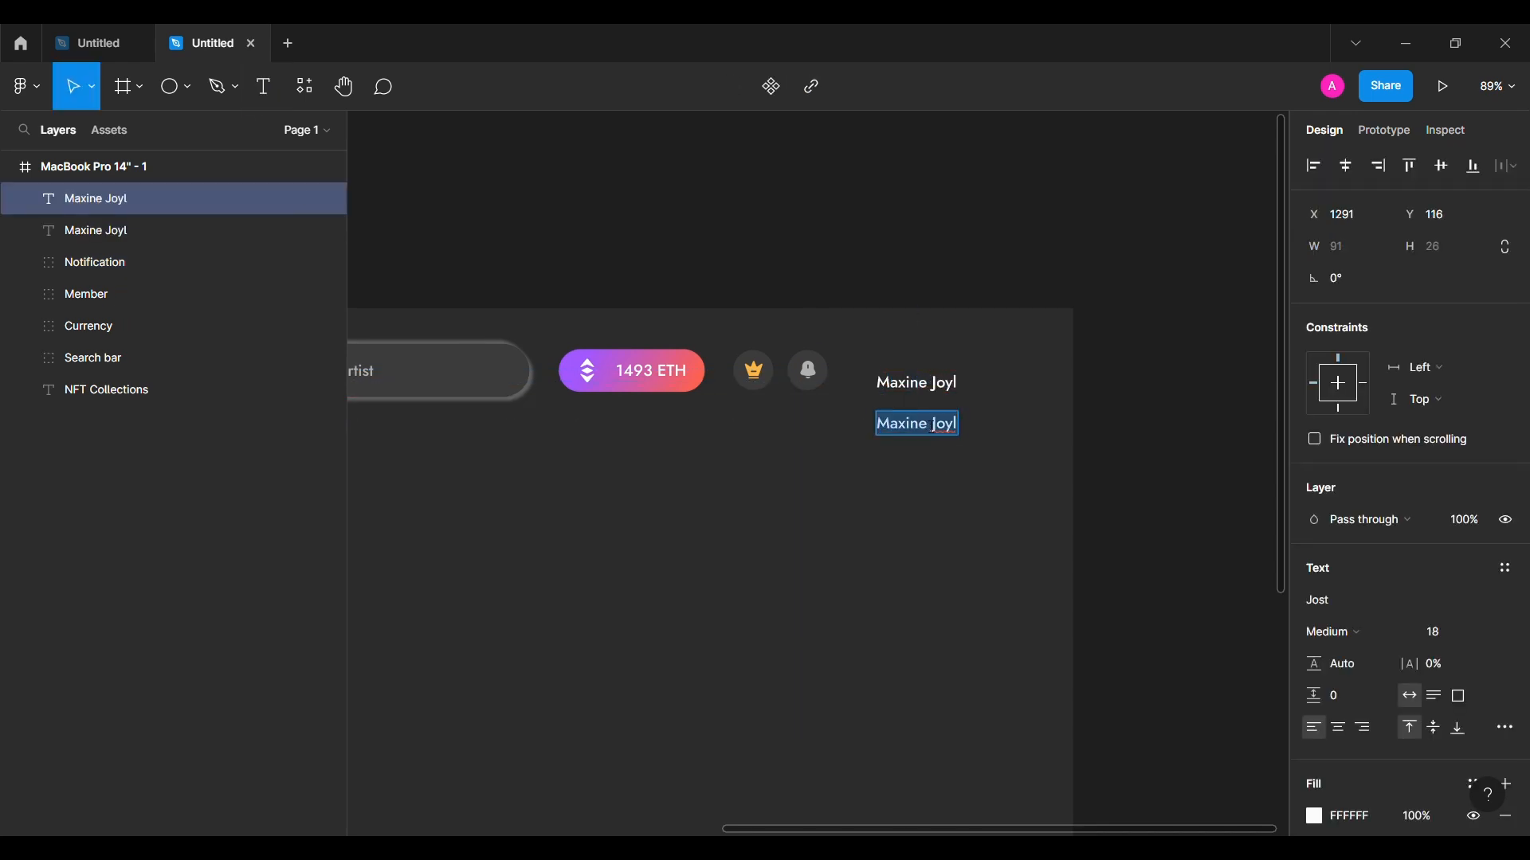
{"action": "type", "text": "Creator"}
{"action": "left_click", "coordinate": [916, 383], "text": "shift"}
{"action": "left_click", "coordinate": [1355, 169]}
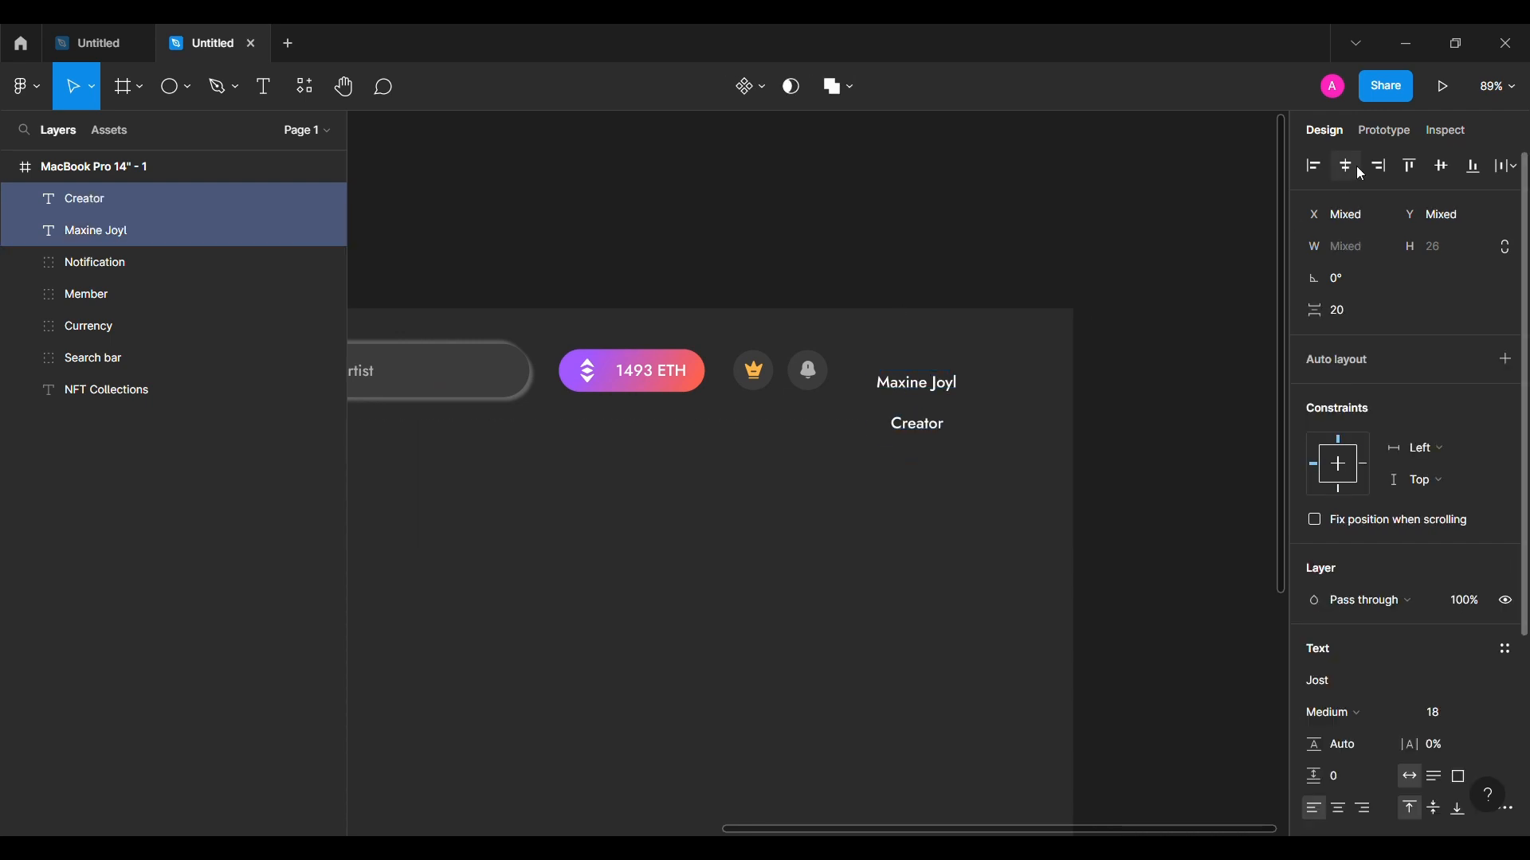
{"action": "left_click", "coordinate": [1311, 164]}
{"action": "left_click", "coordinate": [1356, 312]}
{"action": "type", "text": "0"}
{"action": "key", "text": "Return"}
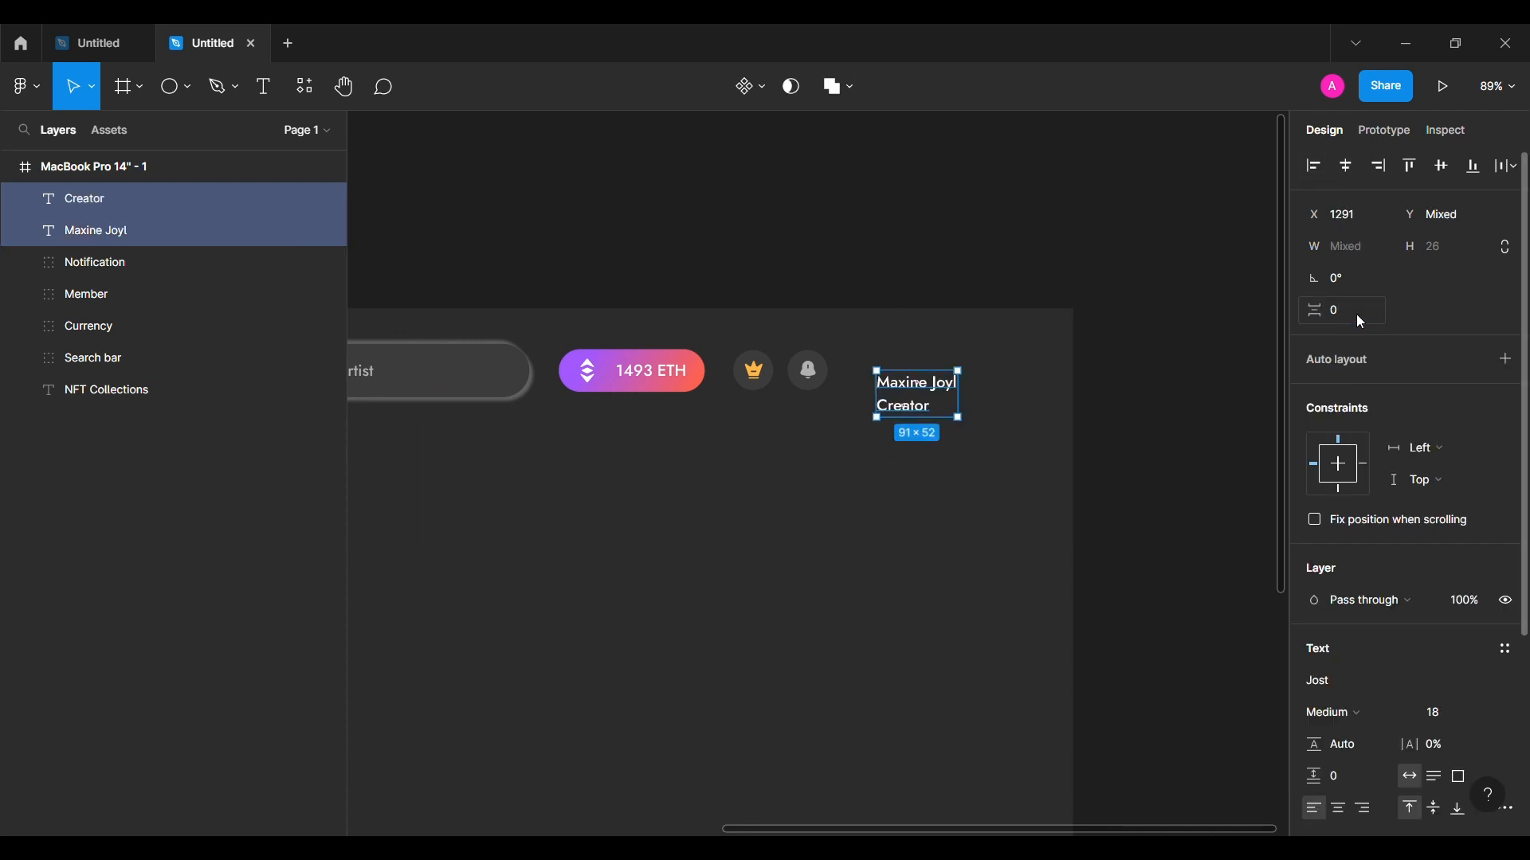
{"action": "key", "text": "shift+a"}
Step: Lower the opacity of the Creator text
{"action": "double_click", "coordinate": [914, 415]}
{"action": "scroll", "coordinate": [1384, 686], "scroll_direction": "down", "scroll_amount": 1}
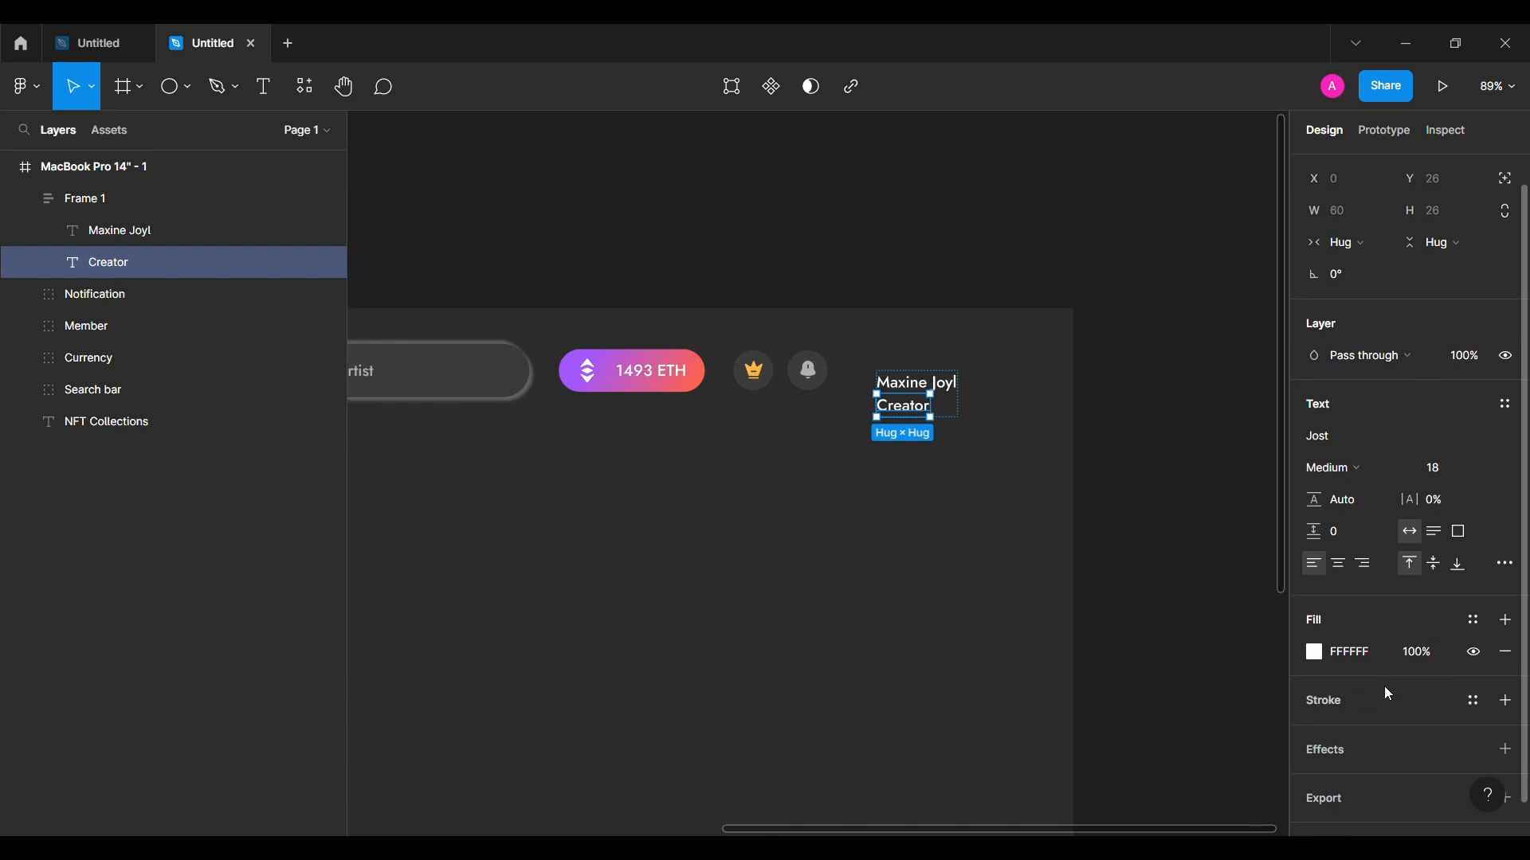
{"action": "left_click", "coordinate": [1422, 649]}
{"action": "left_click", "coordinate": [1246, 509]}
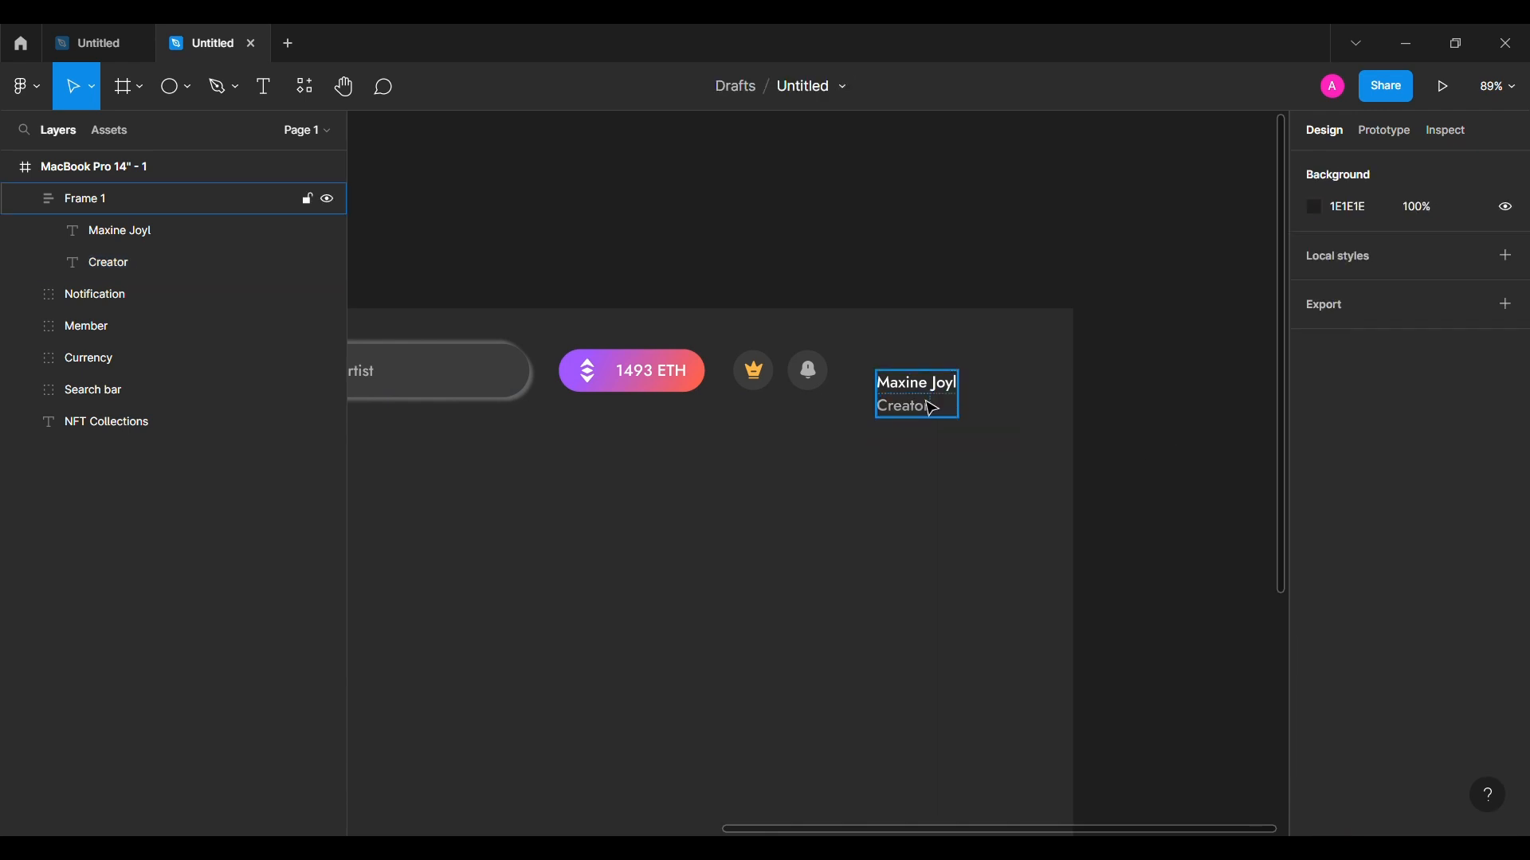
{"action": "left_click", "coordinate": [936, 405]}
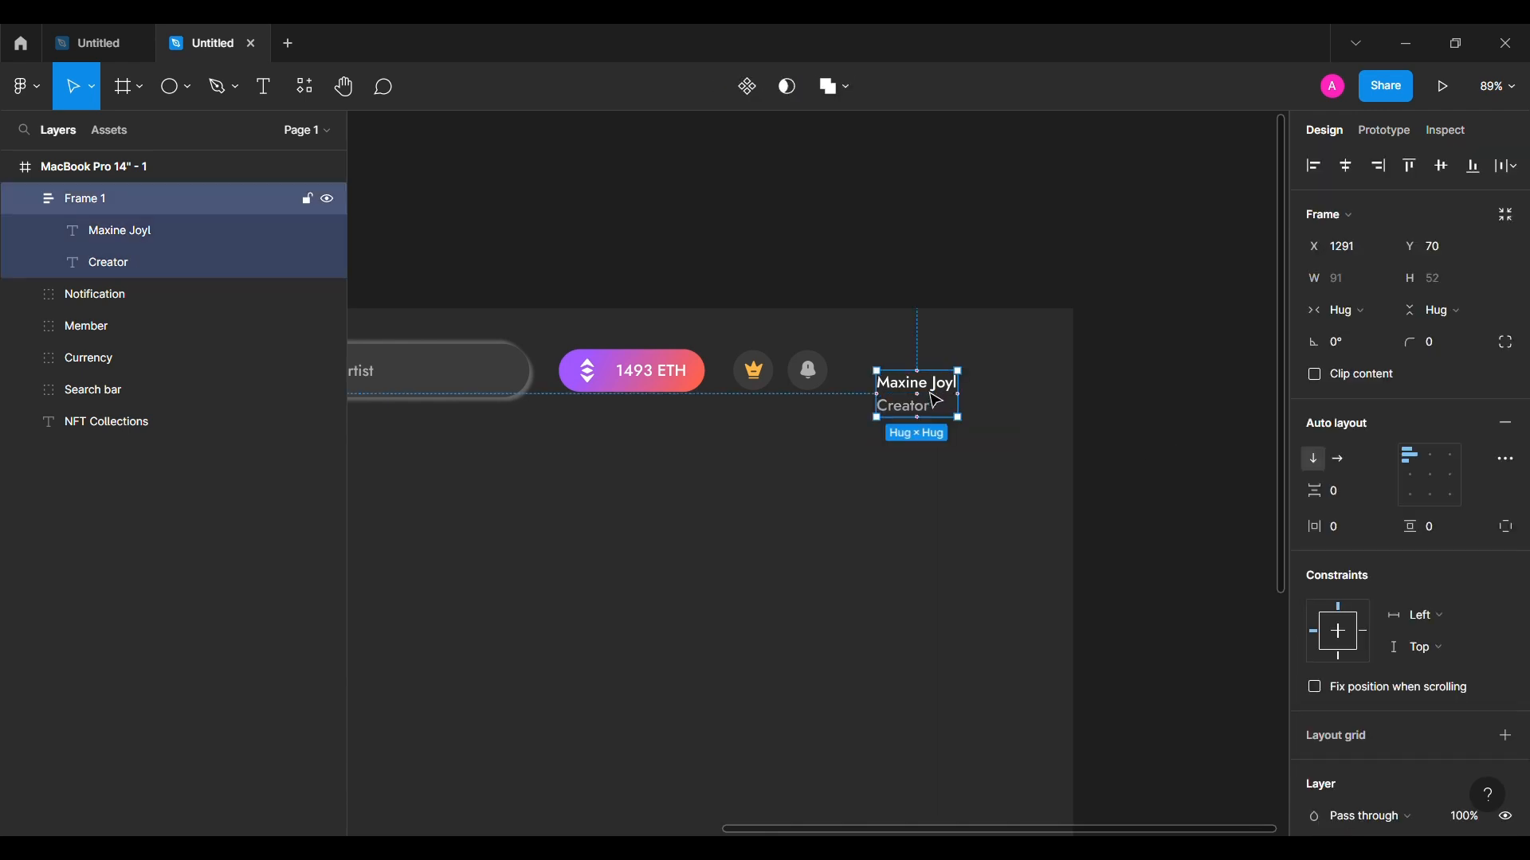
Step: Insert the Iconsax down-arrow icon beside the name and make it white FFFFFF
{"action": "left_click", "coordinate": [809, 475]}
{"action": "left_click", "coordinate": [25, 88]}
{"action": "mouse_move", "coordinate": [191, 355]}
{"action": "left_click", "coordinate": [299, 382]}
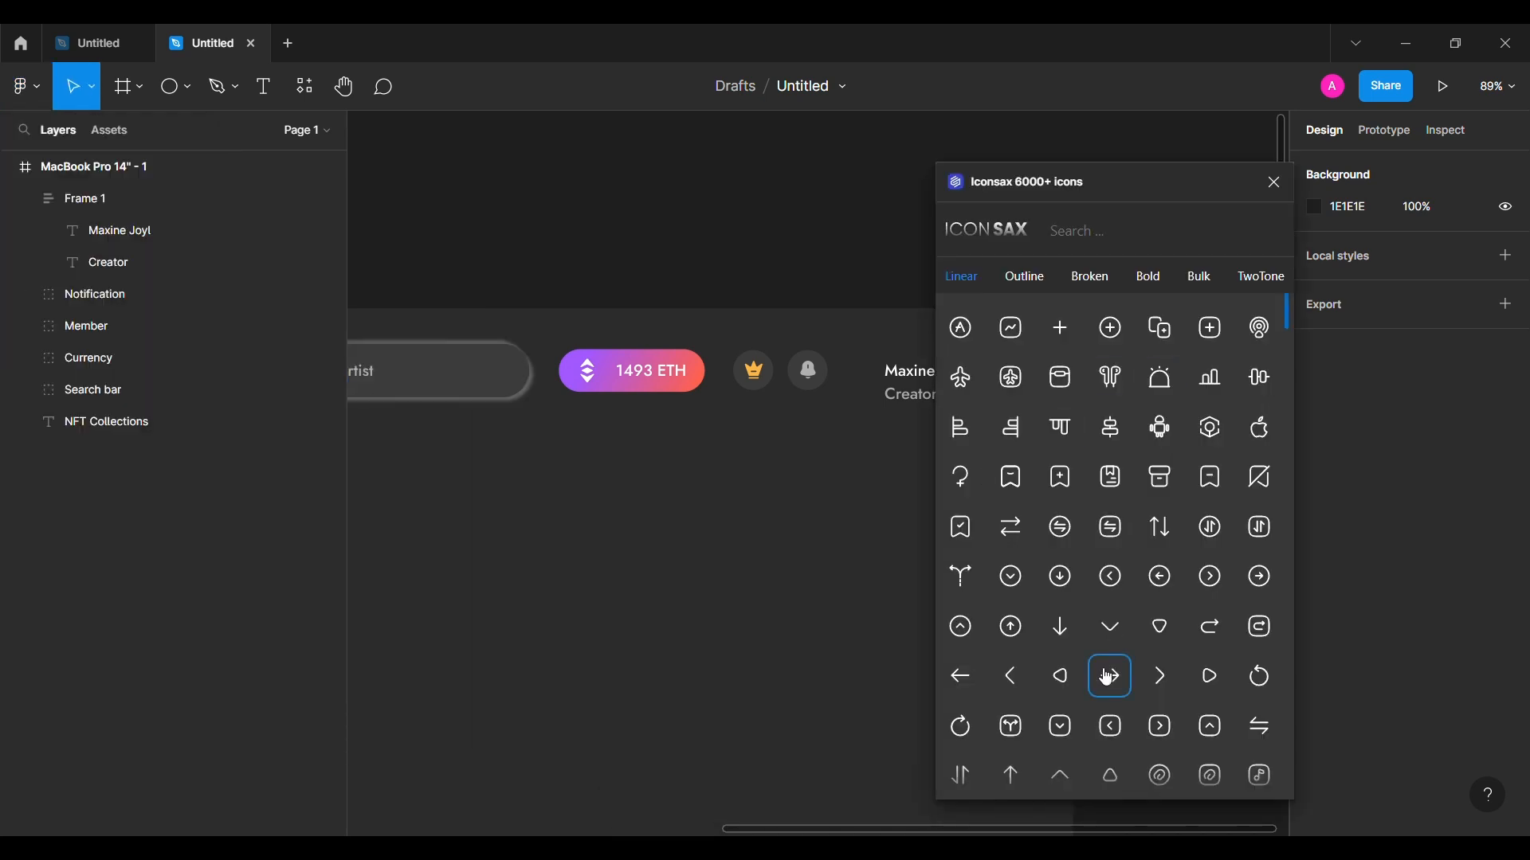
{"action": "left_click_drag", "start_coordinate": [1110, 625], "coordinate": [1003, 381]}
{"action": "left_click", "coordinate": [1275, 183]}
{"action": "scroll", "coordinate": [1388, 661], "scroll_direction": "down", "scroll_amount": 3}
{"action": "type", "text": "FFFFFF"}
{"action": "key", "text": "Return"}
Step: Join the arrow and name block in auto layout with spacing 8, placed right of the bell
{"action": "left_click", "coordinate": [947, 390], "text": "shift"}
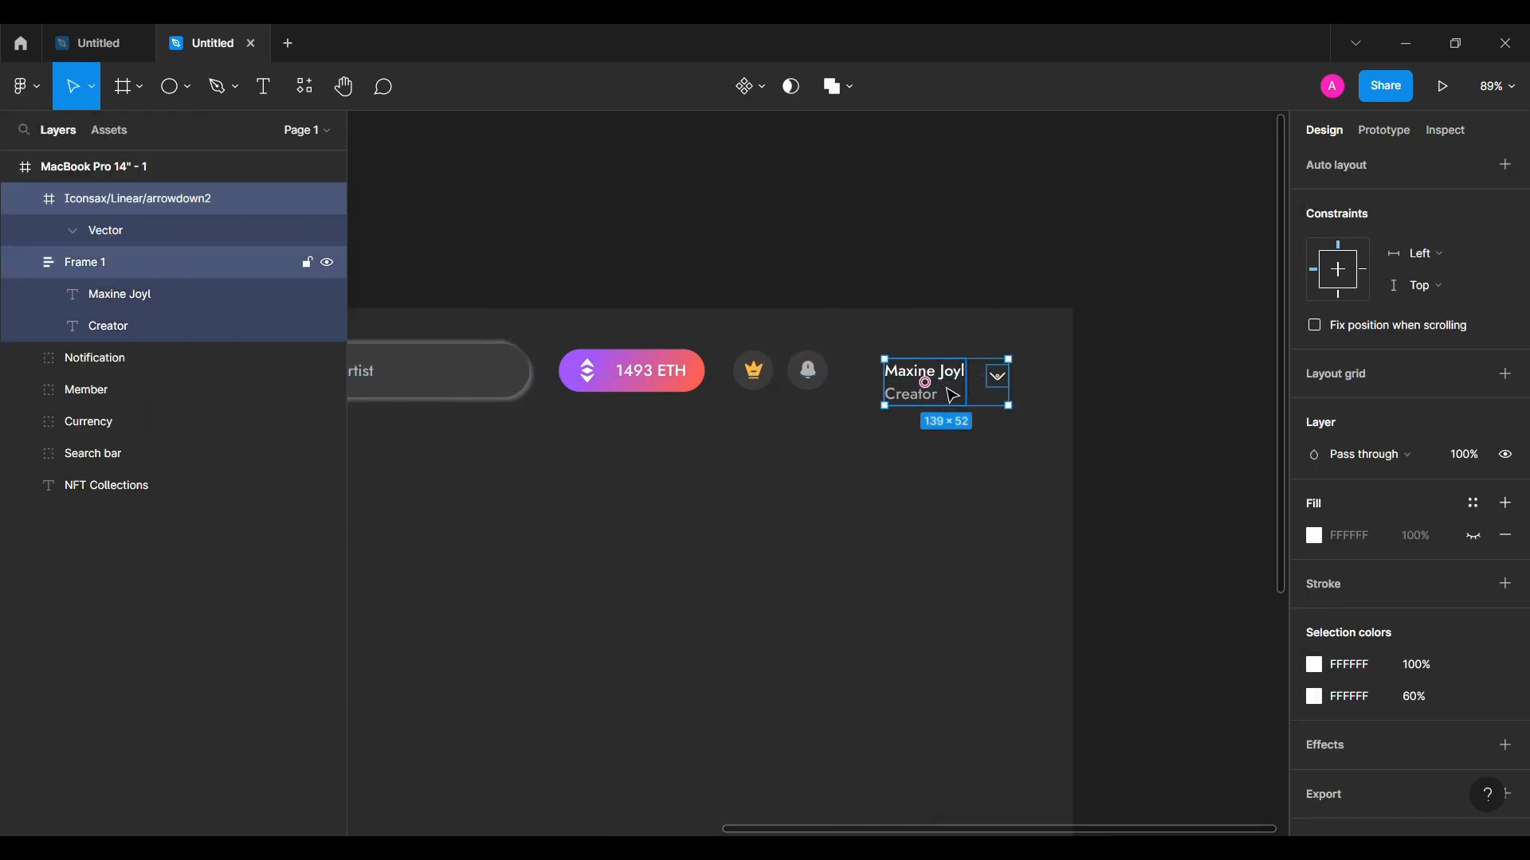
{"action": "scroll", "coordinate": [1403, 195], "scroll_direction": "up", "scroll_amount": 5}
{"action": "left_click", "coordinate": [1443, 166]}
{"action": "left_click", "coordinate": [1360, 405]}
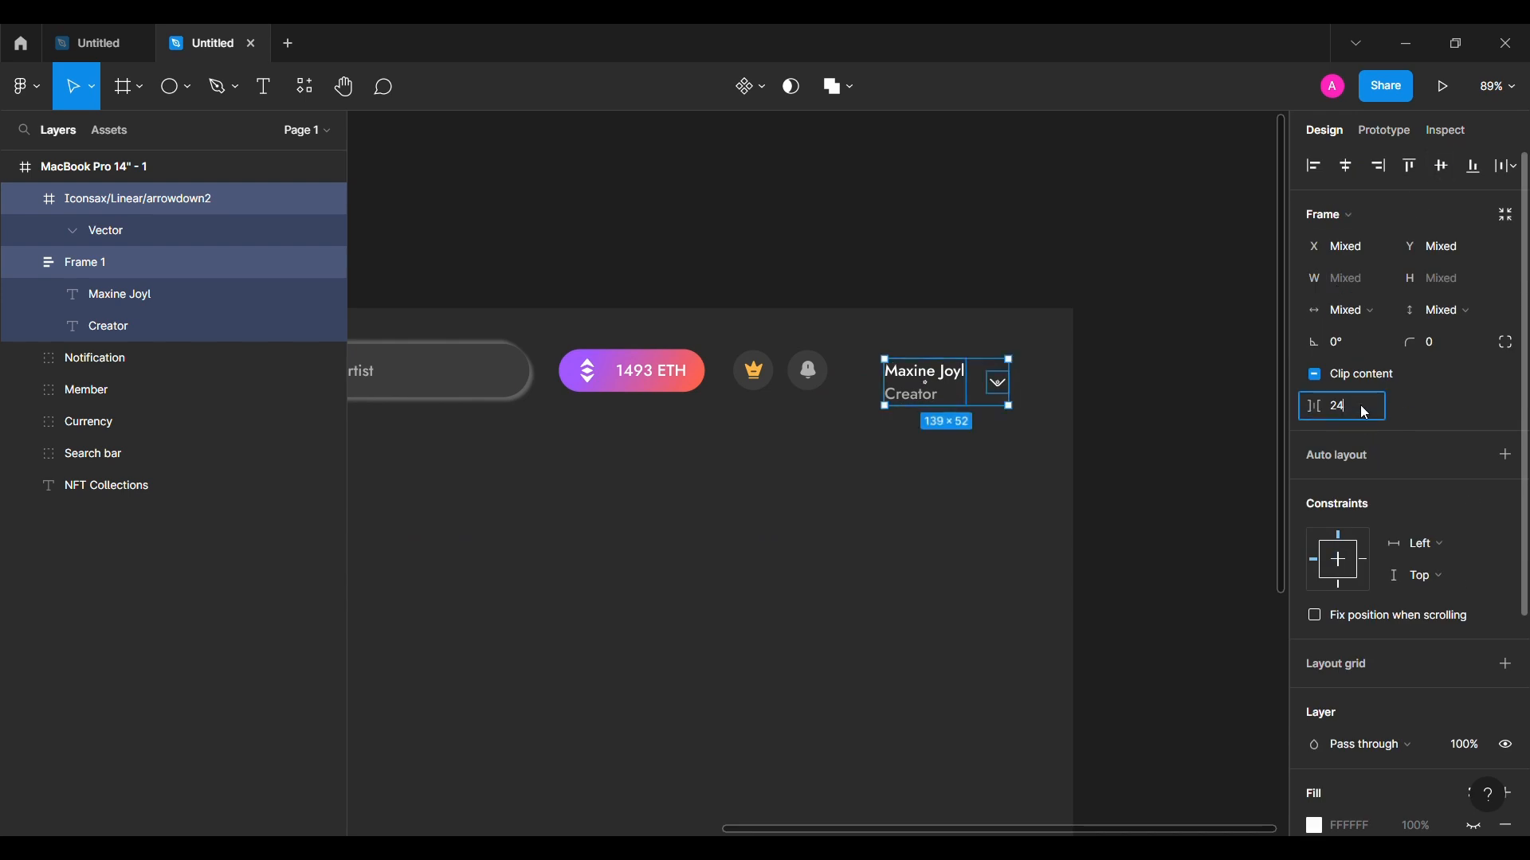
{"action": "type", "text": "8"}
{"action": "key", "text": "Return"}
{"action": "key", "text": "shift+a"}
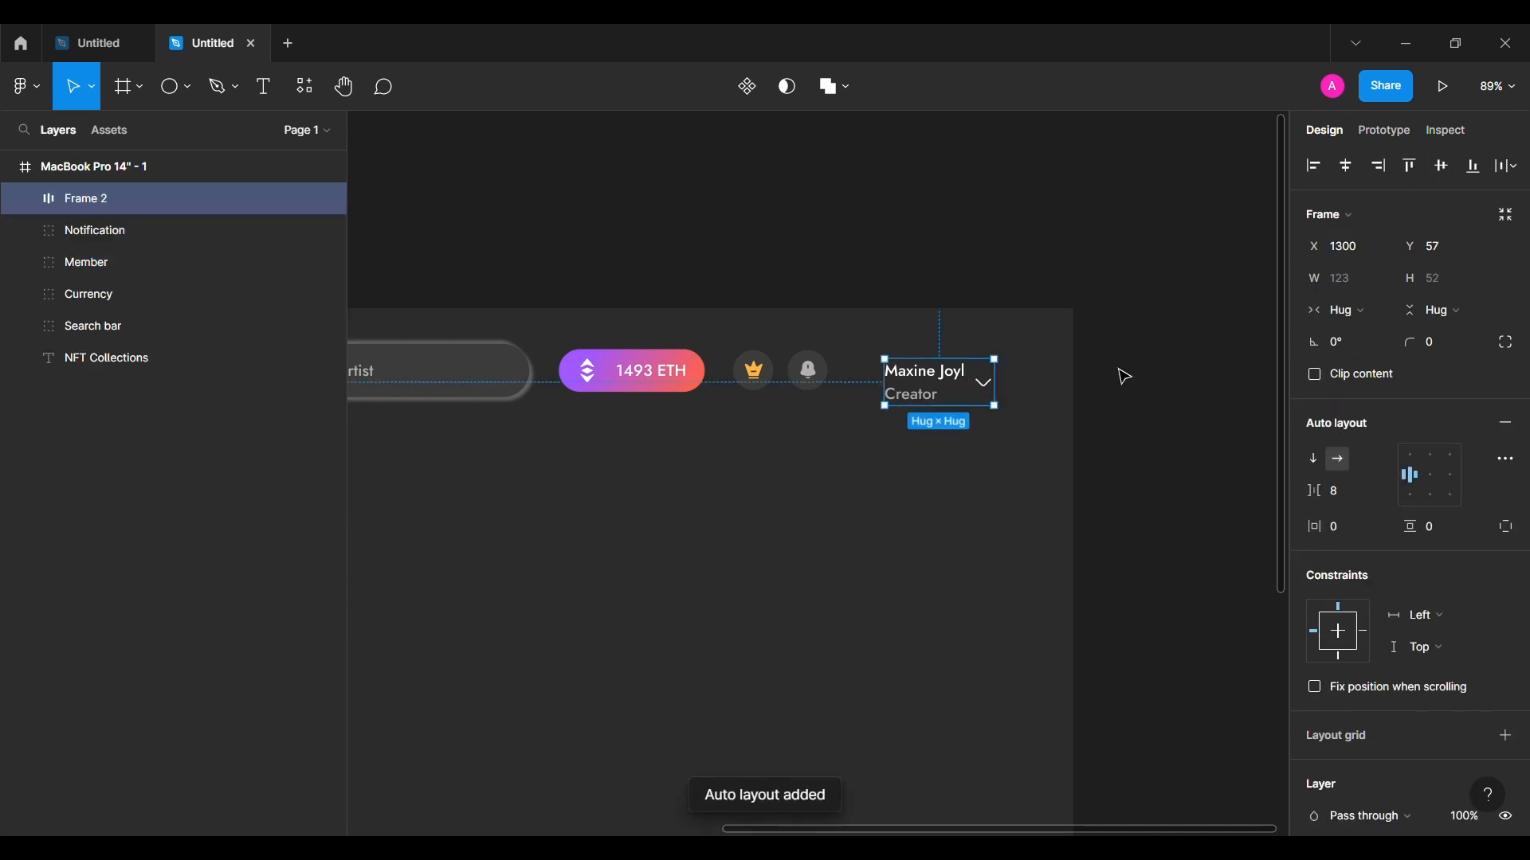
{"action": "left_click_drag", "start_coordinate": [956, 392], "coordinate": [983, 393]}
{"action": "key", "text": "Escape"}
Step: Draw a 60×60 circle and fill it with a placed photo
{"action": "key", "text": "e"}
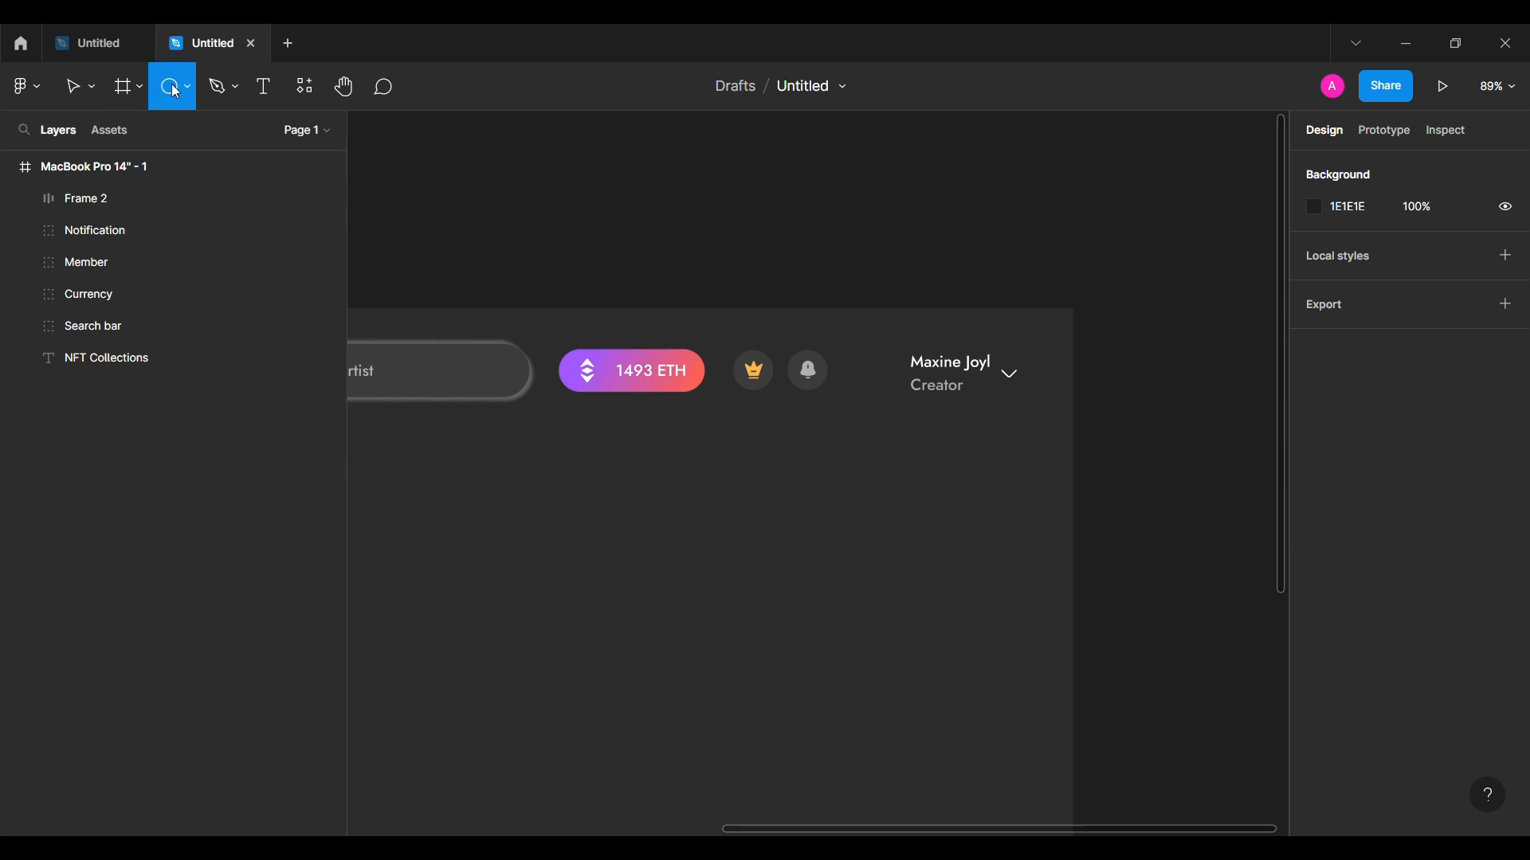
{"action": "left_click_drag", "start_coordinate": [808, 477], "coordinate": [853, 522]}
{"action": "left_click", "coordinate": [1463, 259]}
{"action": "type", "text": "60"}
{"action": "key", "text": "Return"}
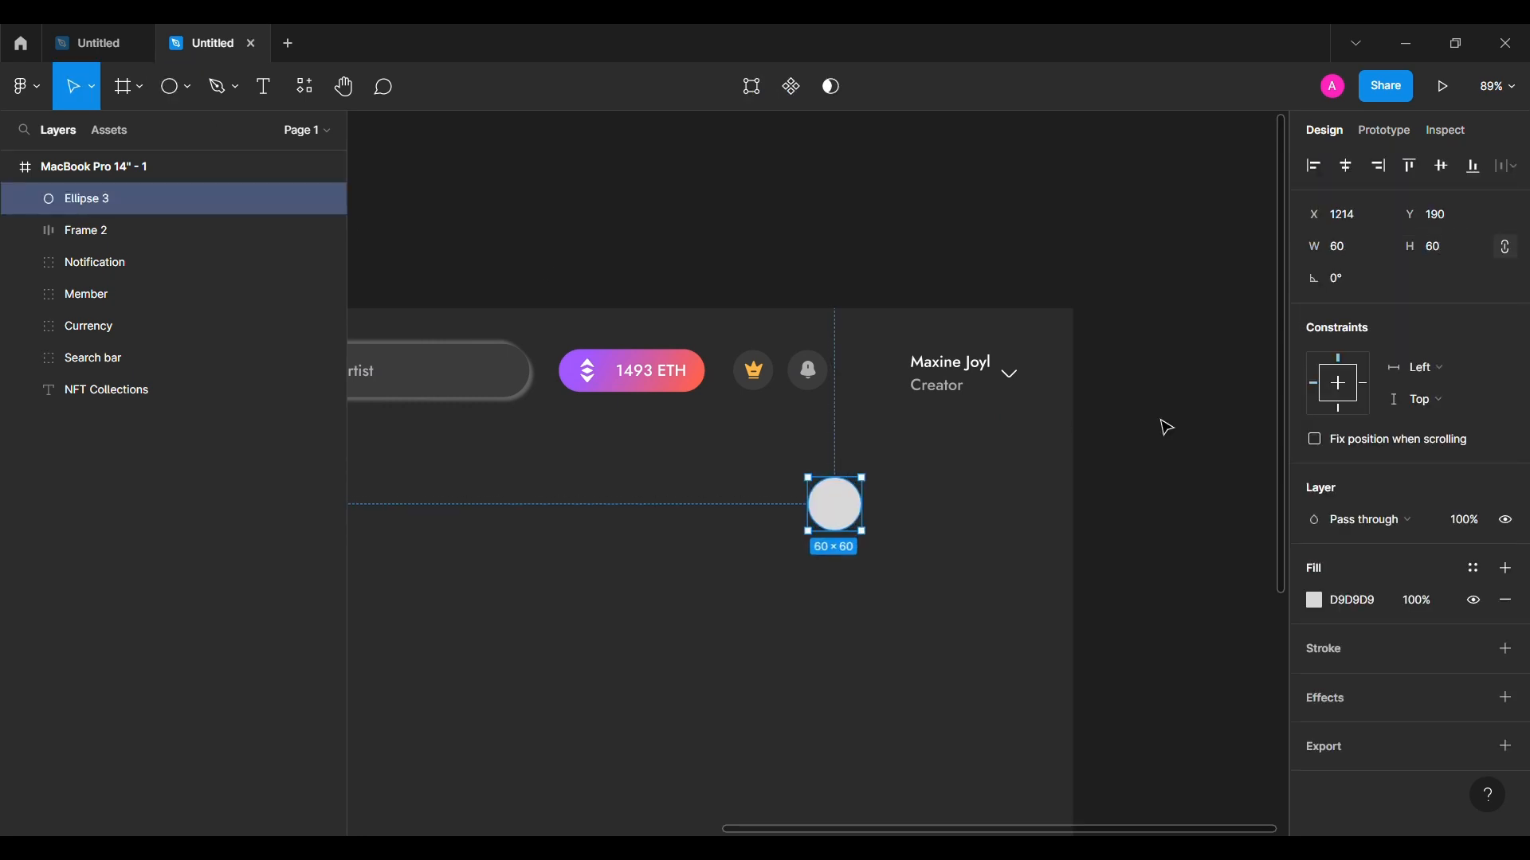
{"action": "left_click", "coordinate": [177, 86]}
{"action": "left_click", "coordinate": [143, 277]}
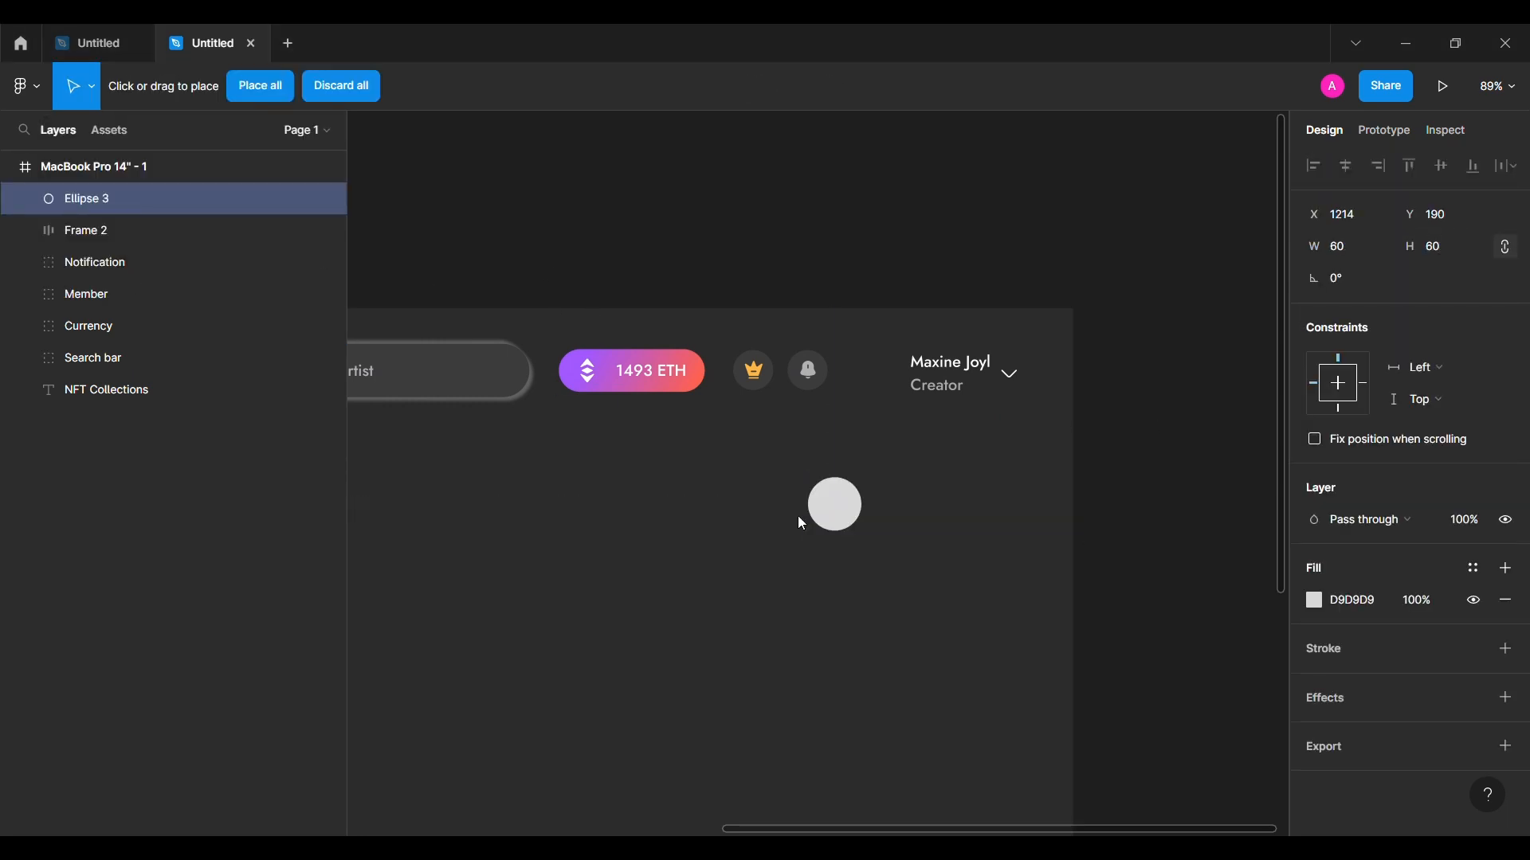
{"action": "left_click", "coordinate": [854, 516]}
Step: Move the avatar left of the name block and wrap both in auto layout with spacing 16
{"action": "left_click", "coordinate": [696, 523]}
{"action": "left_click_drag", "start_coordinate": [835, 516], "coordinate": [876, 390]}
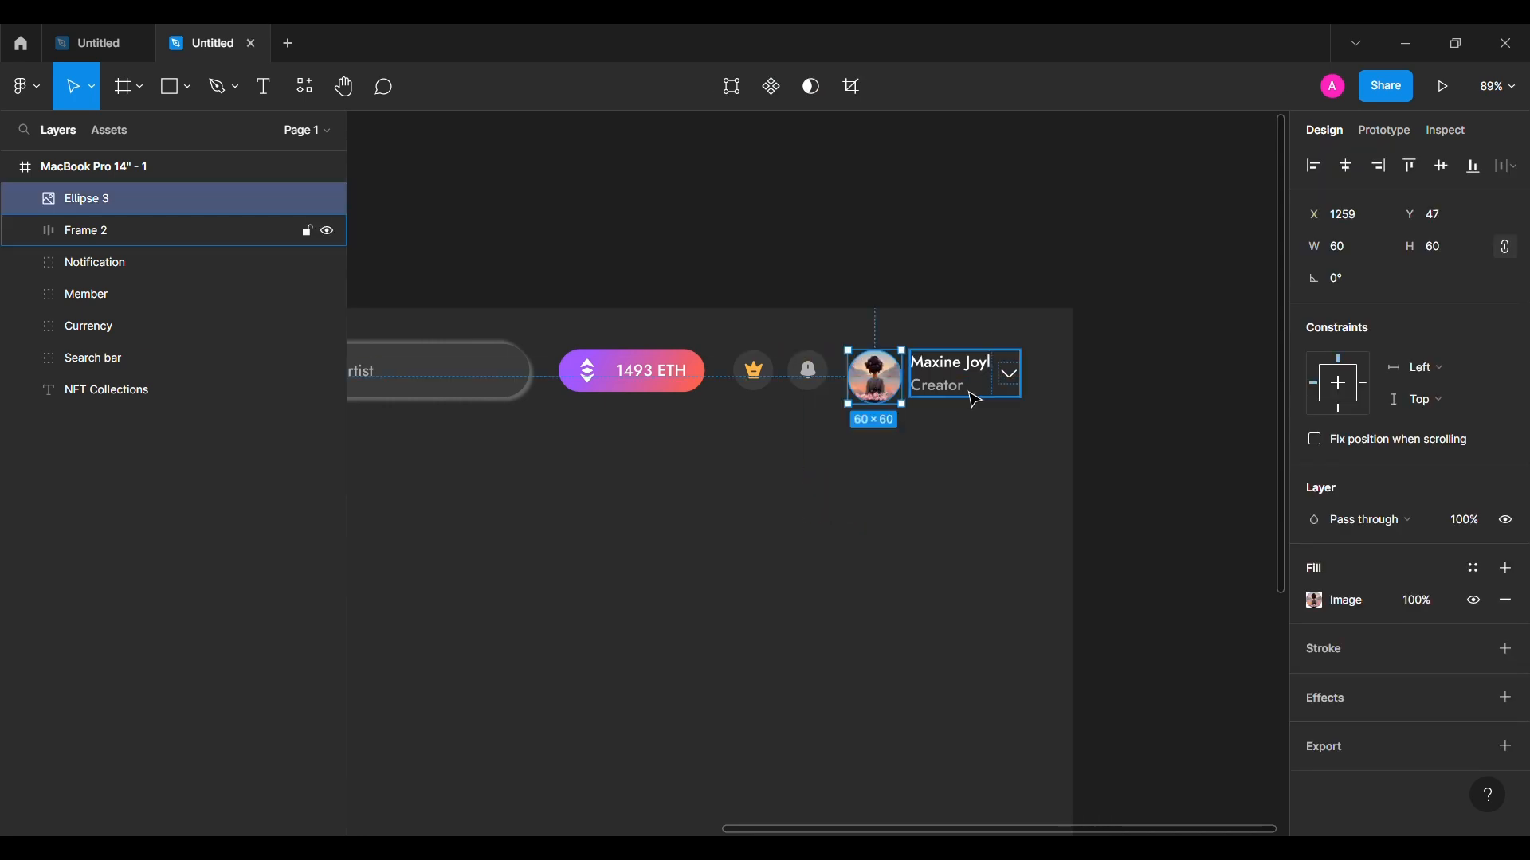
{"action": "left_click", "coordinate": [968, 391], "text": "shift"}
{"action": "left_click", "coordinate": [1445, 177]}
{"action": "left_click", "coordinate": [1368, 386]}
{"action": "type", "text": "16"}
{"action": "key", "text": "Return"}
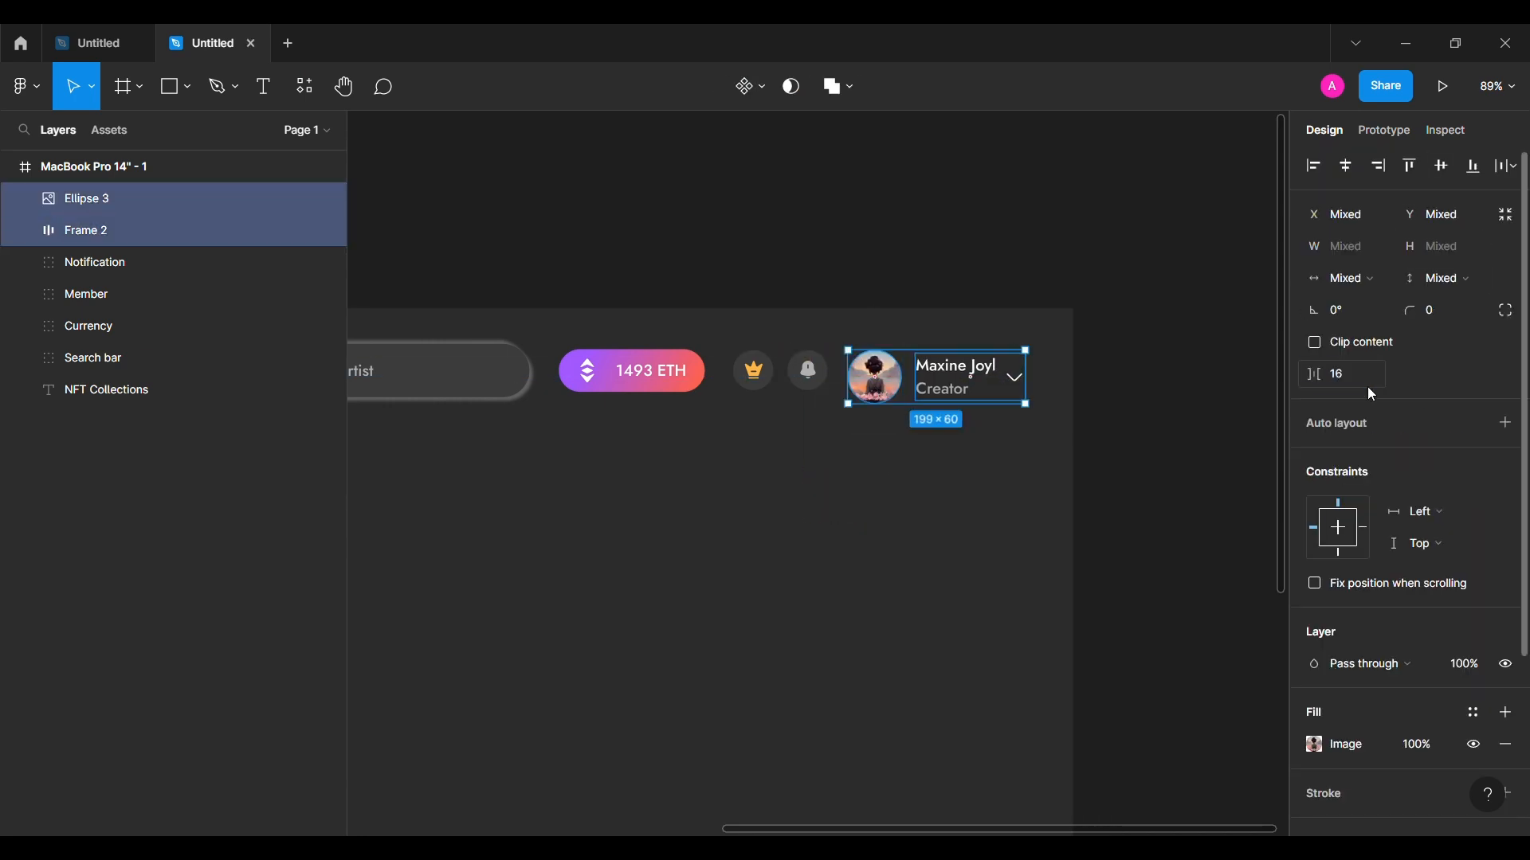
{"action": "key", "text": "shift+a"}
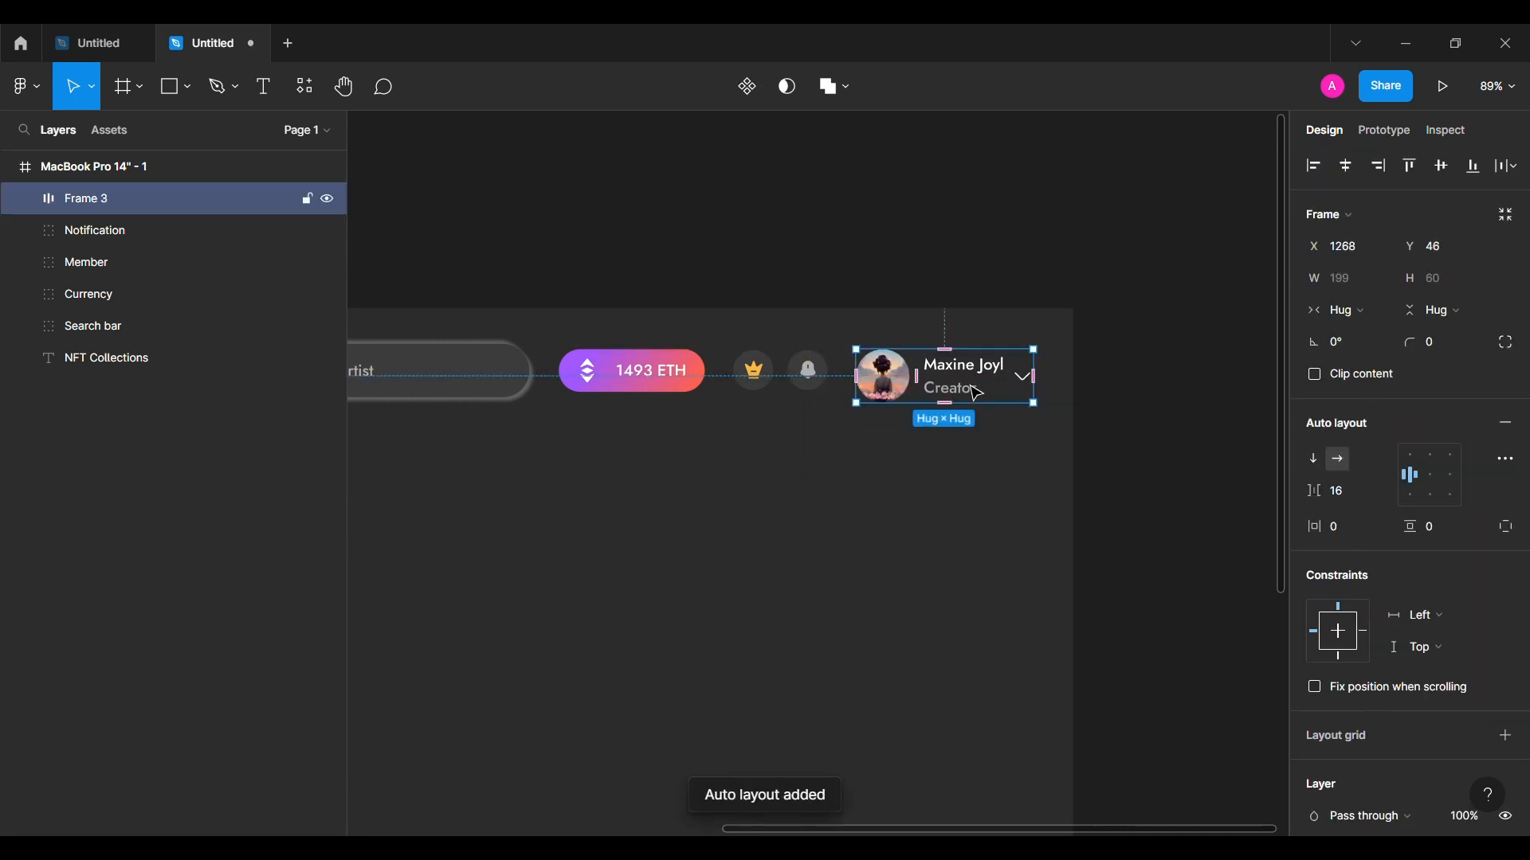
{"action": "scroll", "coordinate": [1023, 502], "scroll_direction": "left", "scroll_amount": 2}
{"action": "left_click", "coordinate": [668, 381], "text": "shift"}
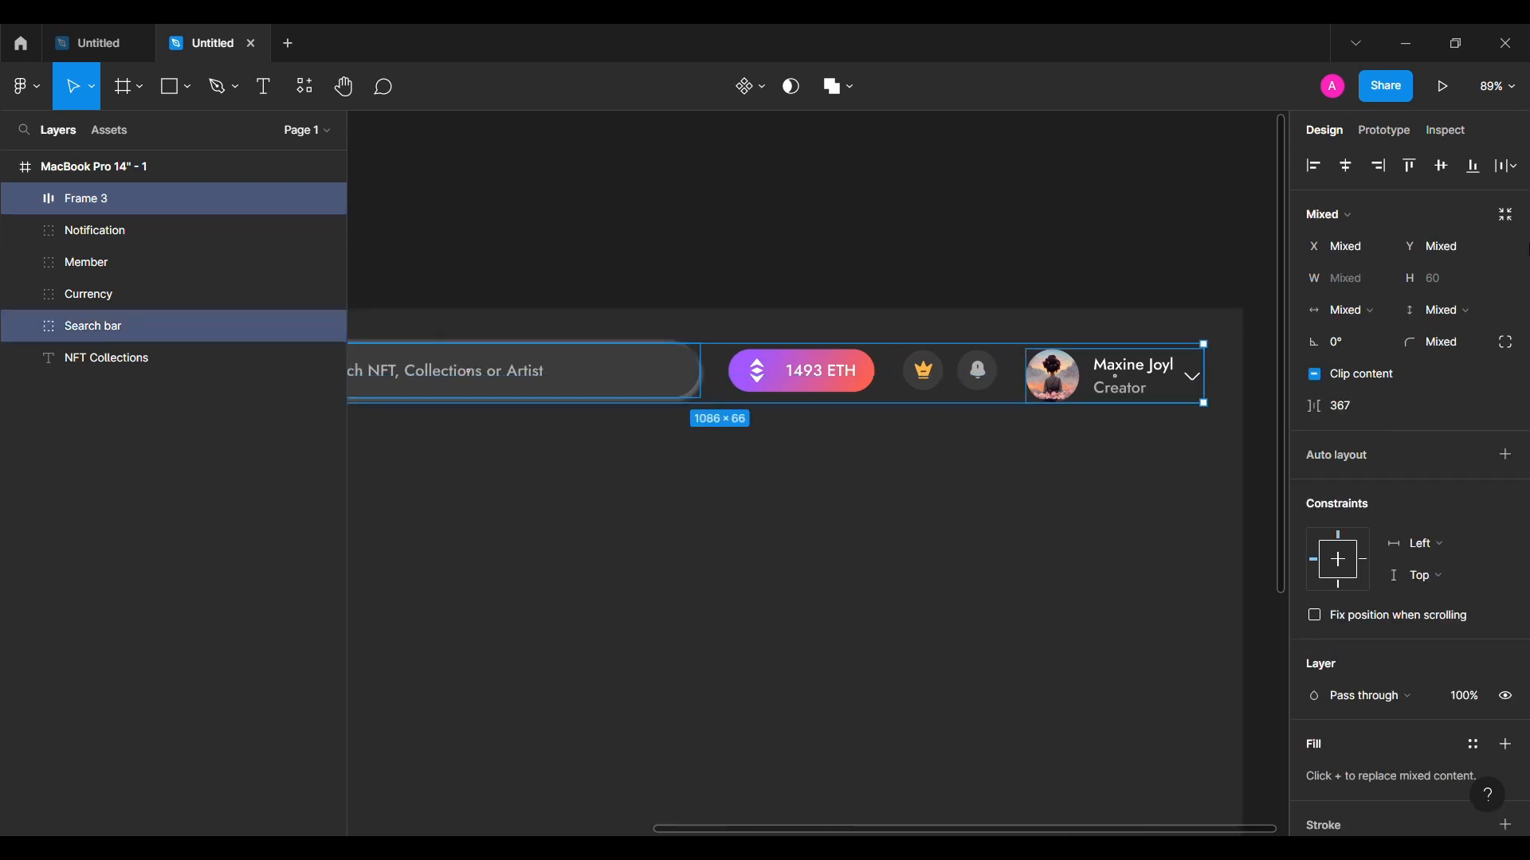
Step: Vertically centre the profile block with the search bar and fit the frame in view
{"action": "left_click", "coordinate": [1443, 174]}
{"action": "key", "text": "ctrl+z"}
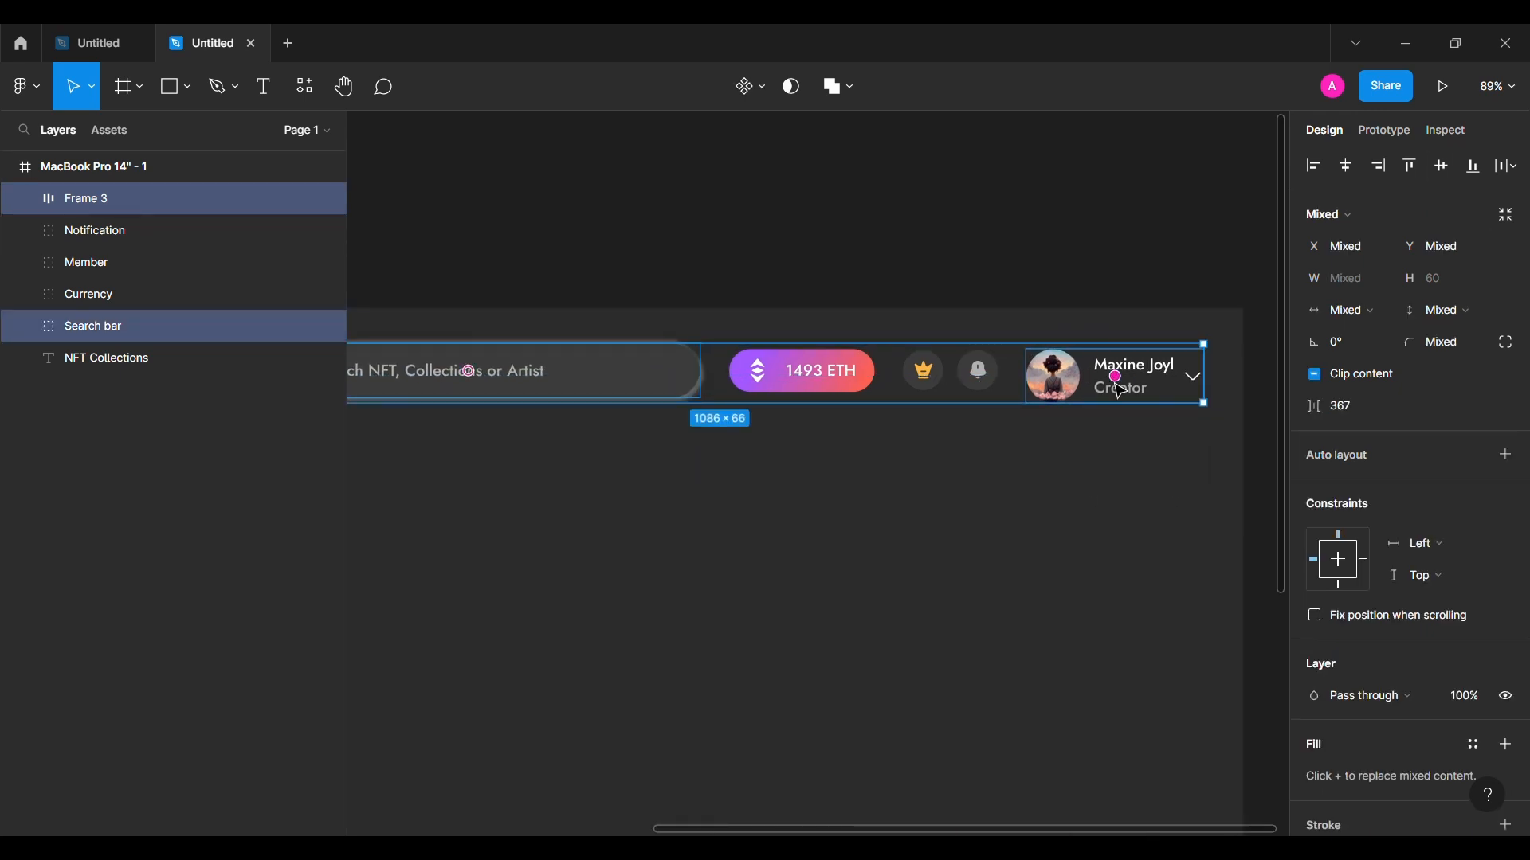
{"action": "left_click", "coordinate": [1440, 167]}
{"action": "scroll", "coordinate": [917, 478], "scroll_direction": "left", "scroll_amount": 2}
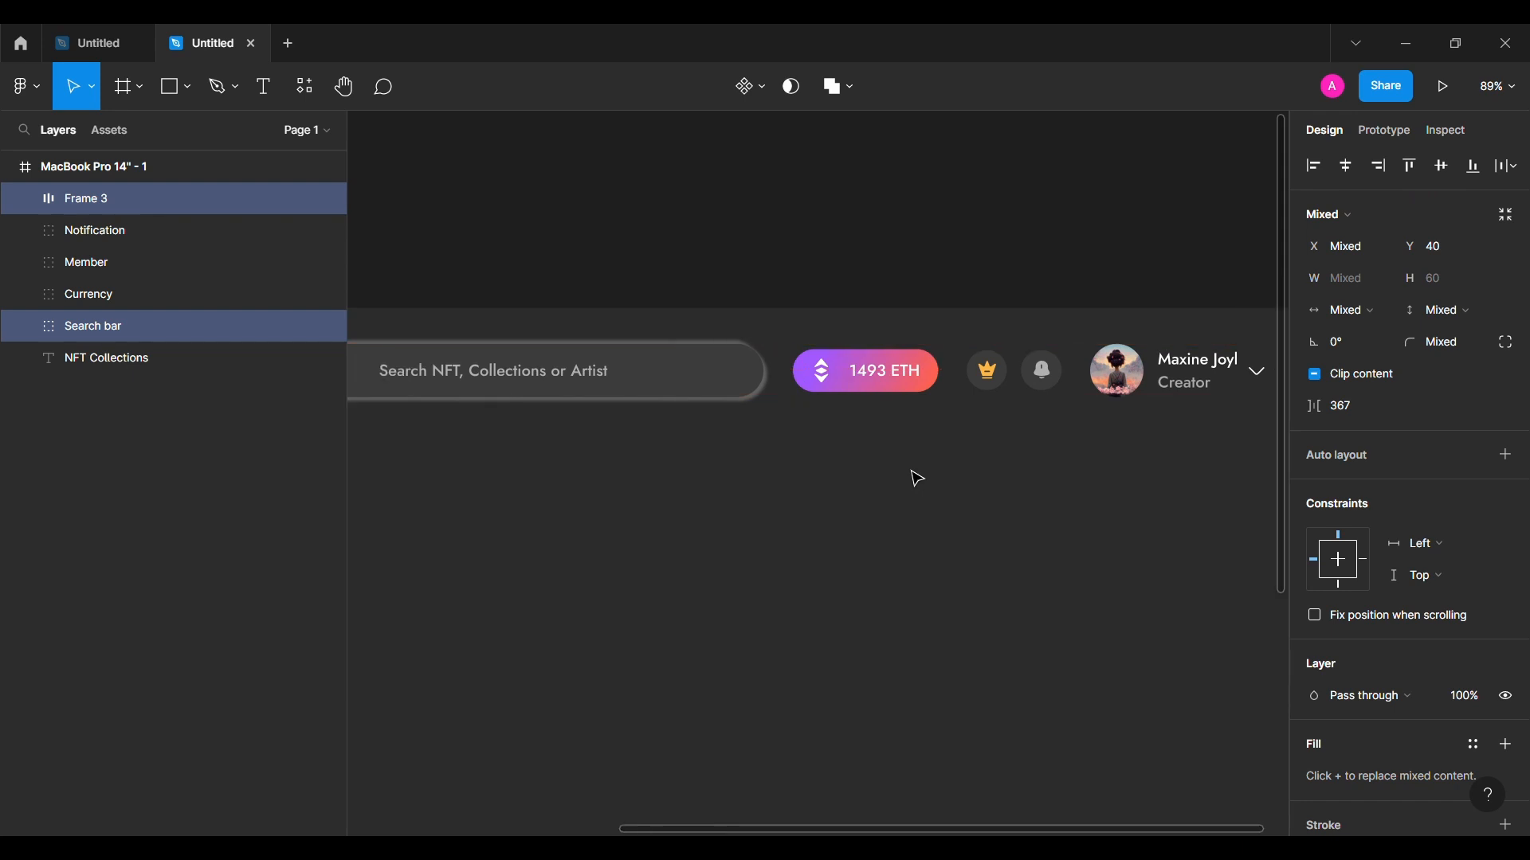
{"action": "left_click", "coordinate": [990, 284]}
{"action": "key", "text": "shift+1"}
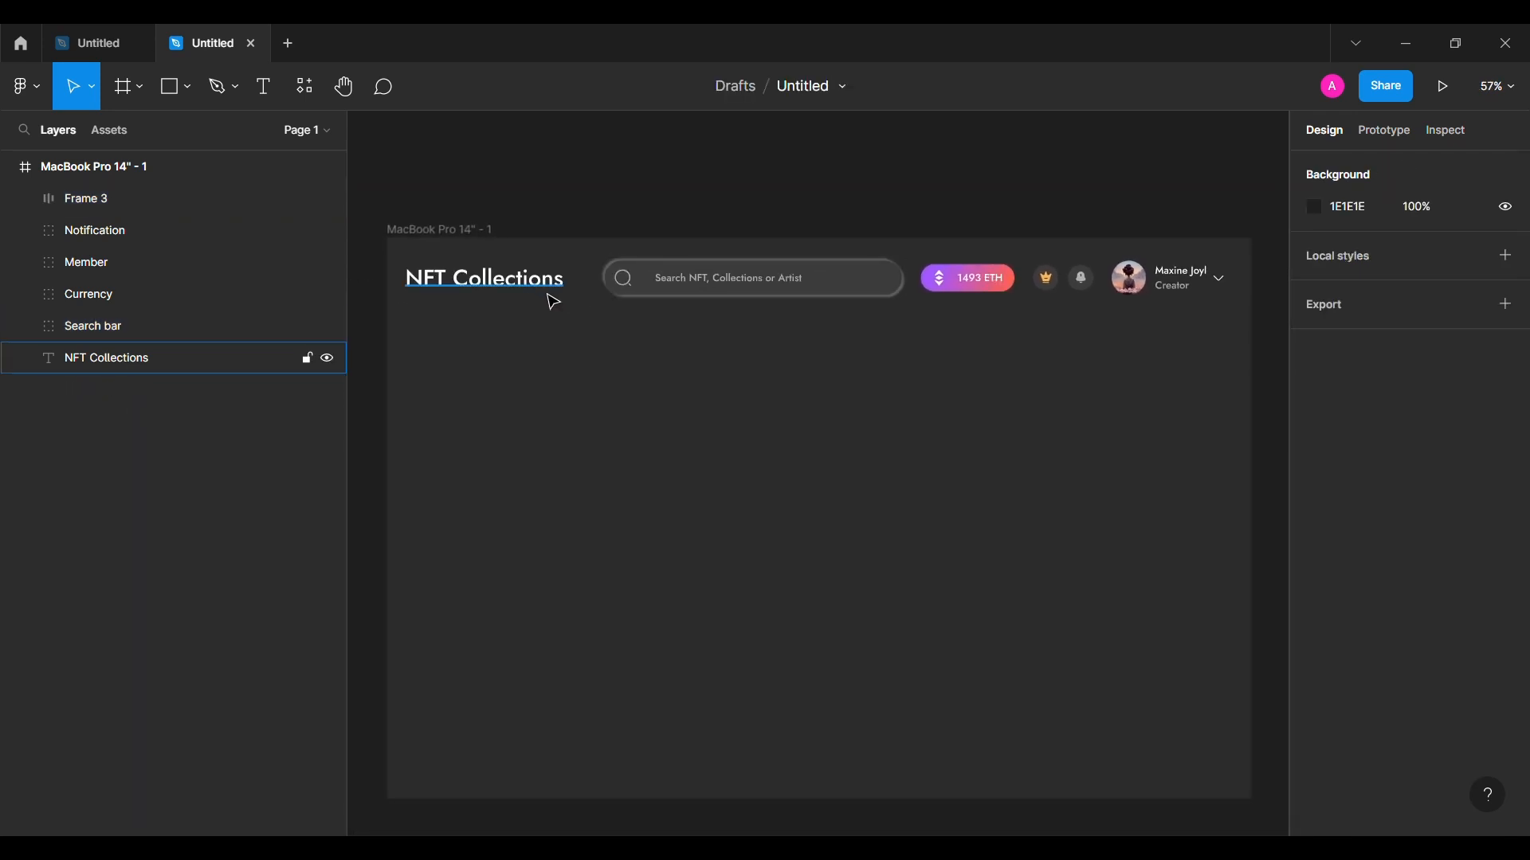
Step: Select the navbar elements on canvas: title, search bar, currency pill, icons and profile block
{"action": "left_click", "coordinate": [554, 302]}
{"action": "left_click", "coordinate": [682, 297]}
{"action": "left_click", "coordinate": [1155, 286]}
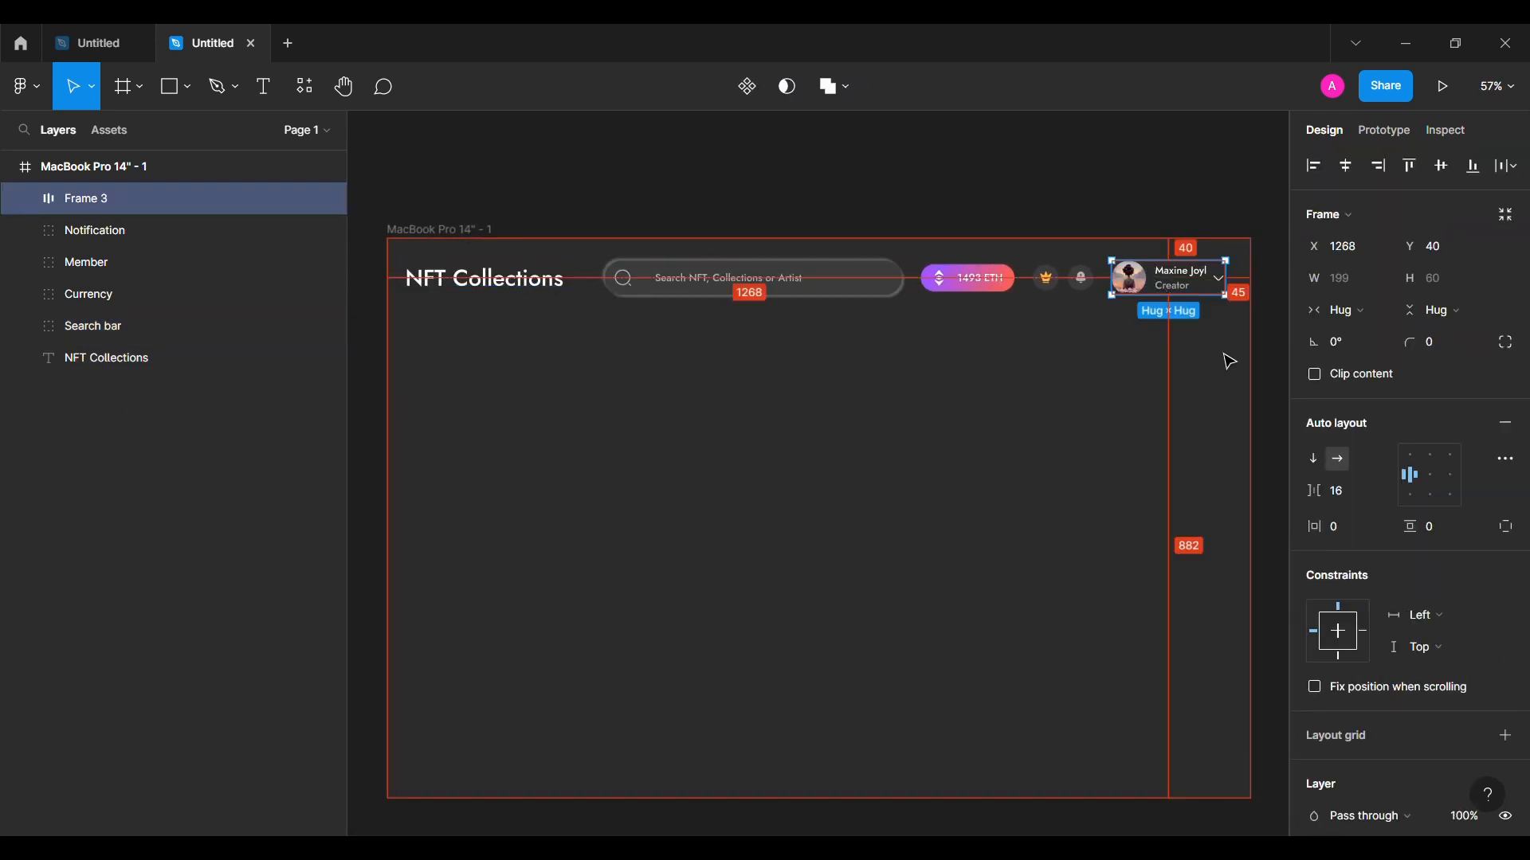
{"action": "left_click", "coordinate": [1081, 278], "text": "shift"}
{"action": "left_click", "coordinate": [1046, 278], "text": "shift"}
{"action": "left_click", "coordinate": [965, 281], "text": "shift"}
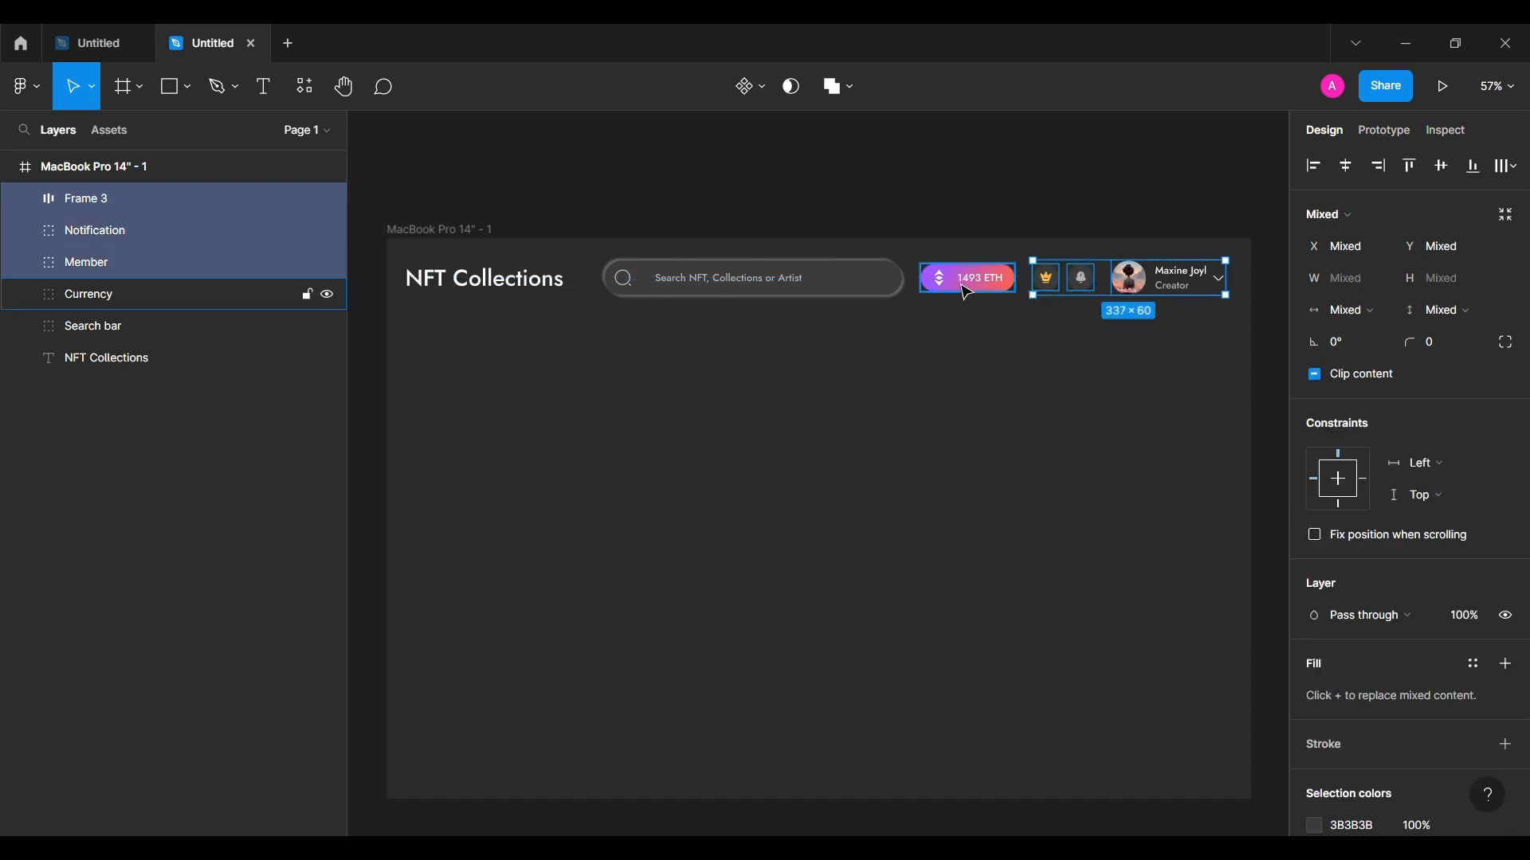
{"action": "left_click", "coordinate": [630, 286], "text": "shift"}
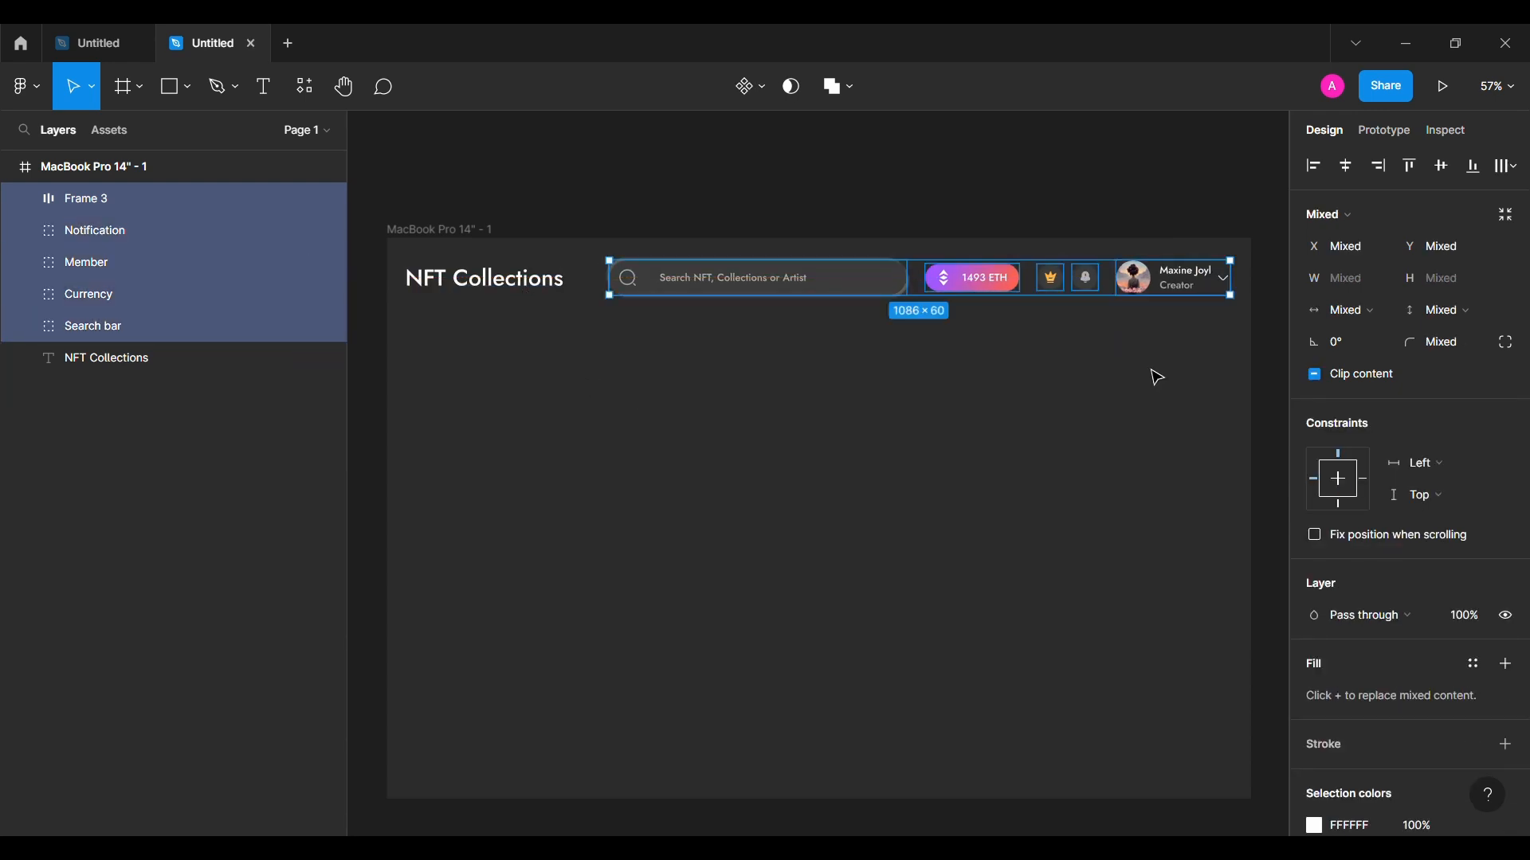
{"action": "left_click", "coordinate": [829, 406]}
{"action": "left_click", "coordinate": [514, 285]}
{"action": "left_click", "coordinate": [716, 302]}
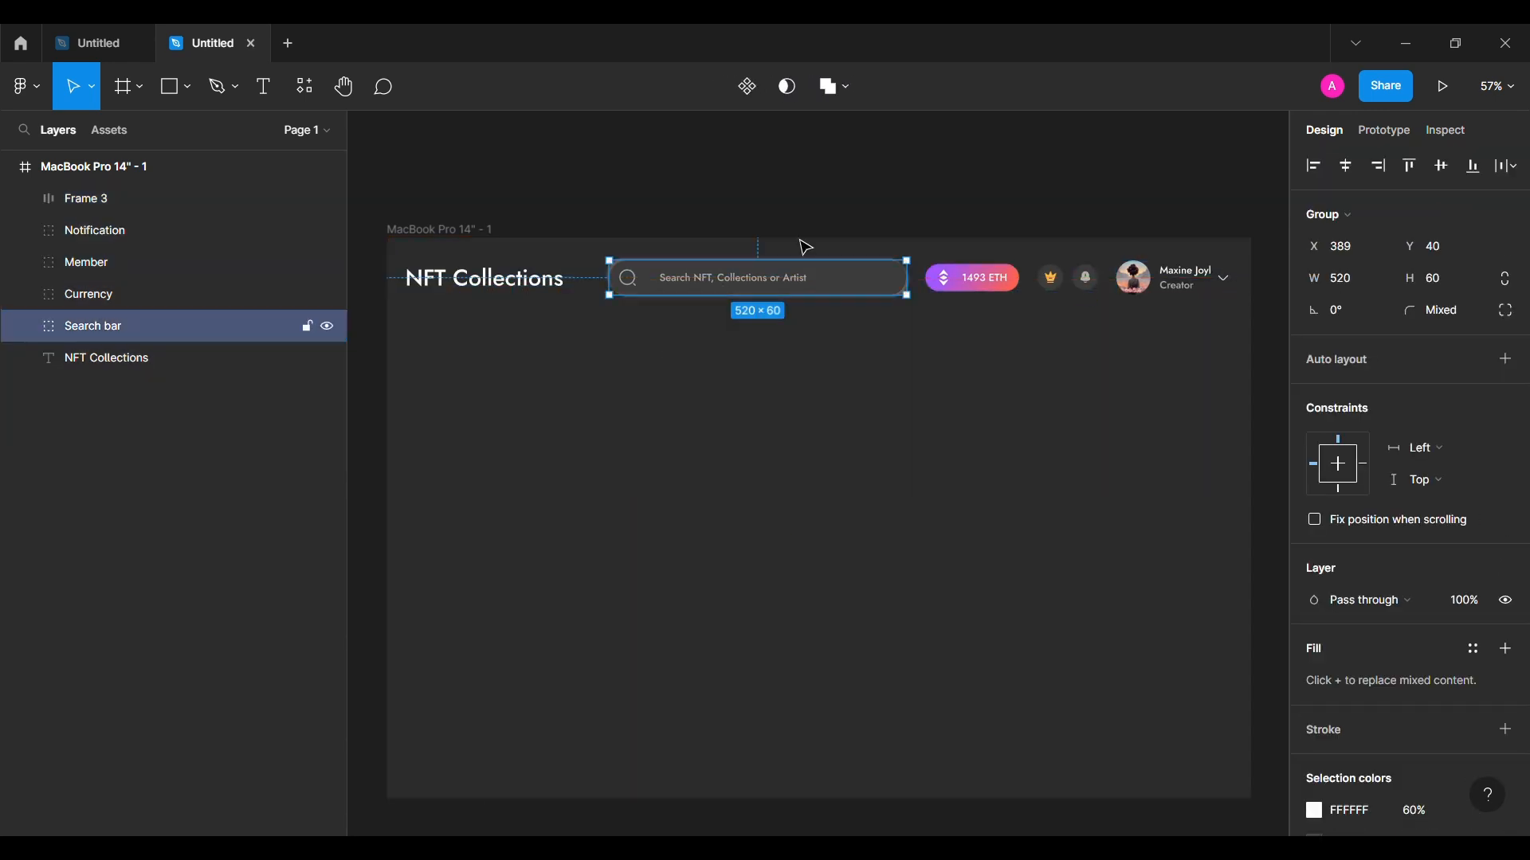
{"action": "left_click", "coordinate": [836, 204]}
{"action": "scroll", "coordinate": [836, 203], "scroll_direction": "down", "scroll_amount": 1}
Step: Rename the avatar frame layer to 'Profile'
{"action": "double_click", "coordinate": [130, 201]}
{"action": "type", "text": "Profile"}
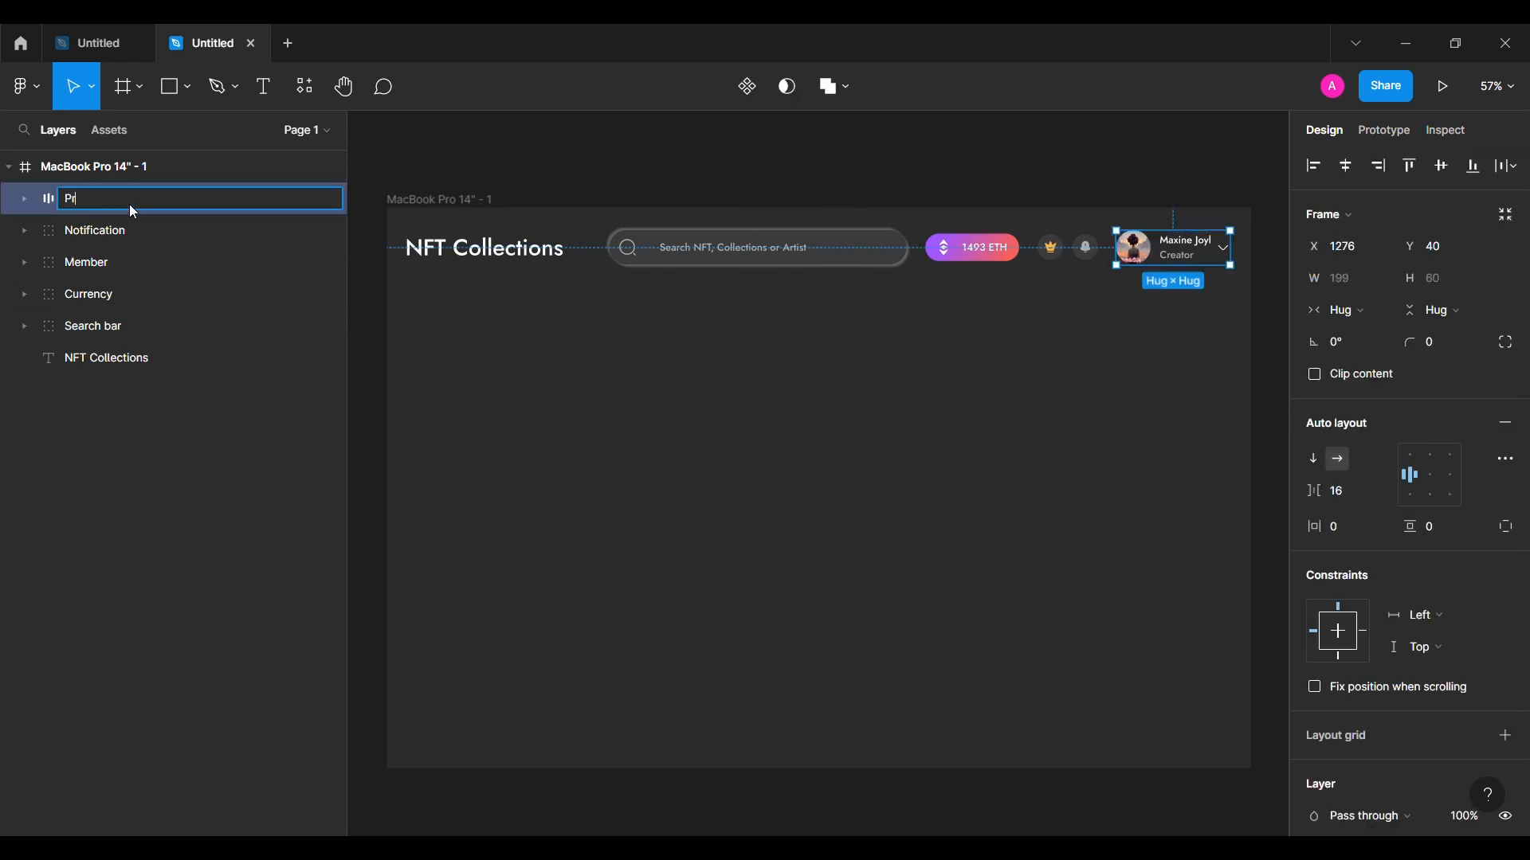
{"action": "key", "text": "Return"}
Step: Group all navbar layers, including NFT Collections, into a group named 'navbar'
{"action": "left_click", "coordinate": [102, 360], "text": "shift"}
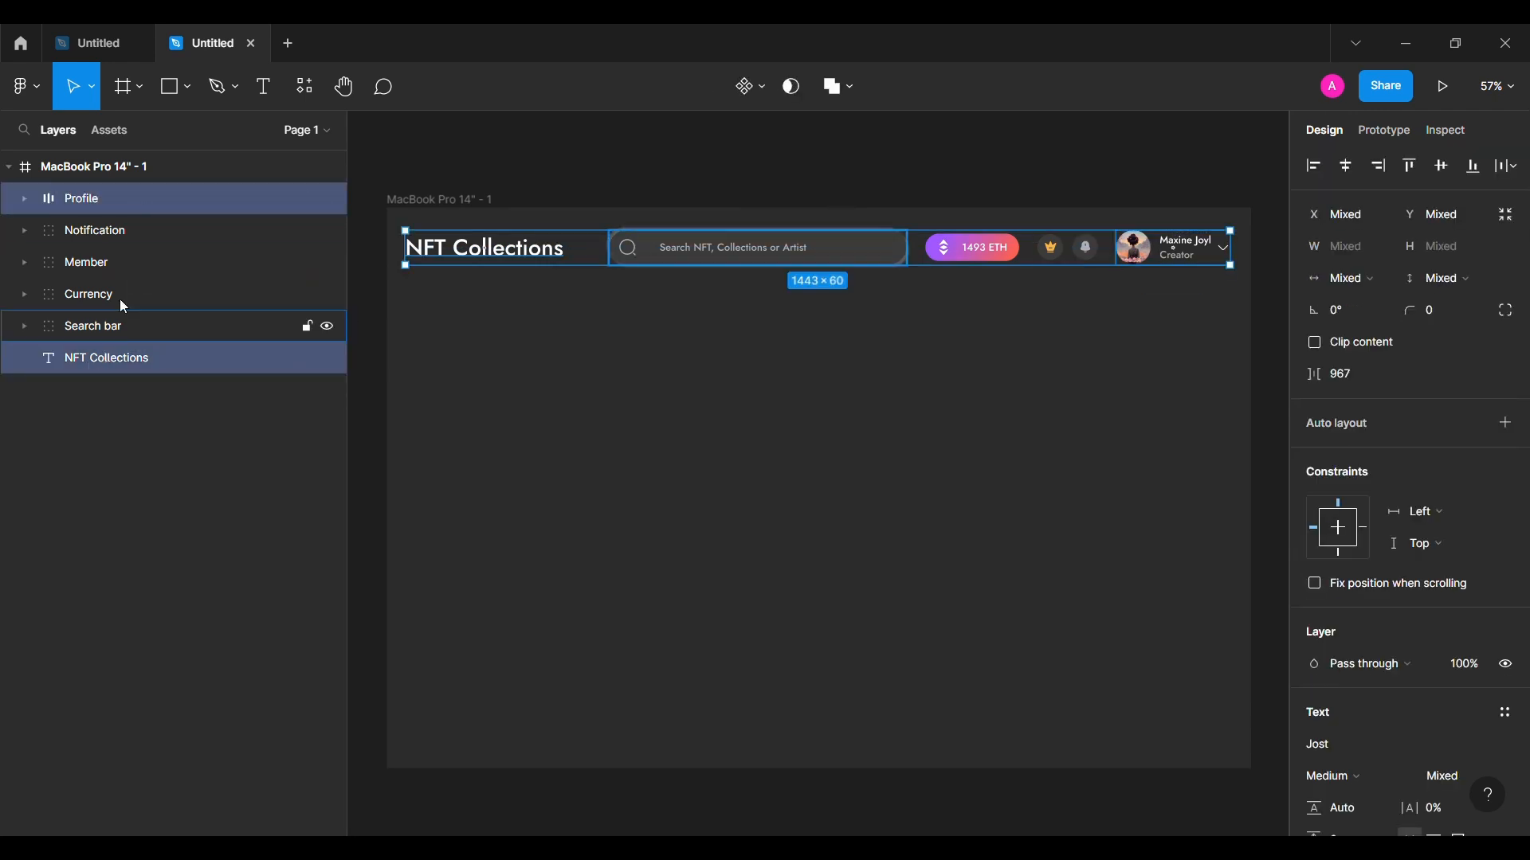
{"action": "left_click", "coordinate": [141, 227], "text": "shift"}
{"action": "key", "text": "ctrl+g"}
{"action": "double_click", "coordinate": [118, 194]}
{"action": "type", "text": "navbar"}
{"action": "key", "text": "Return"}
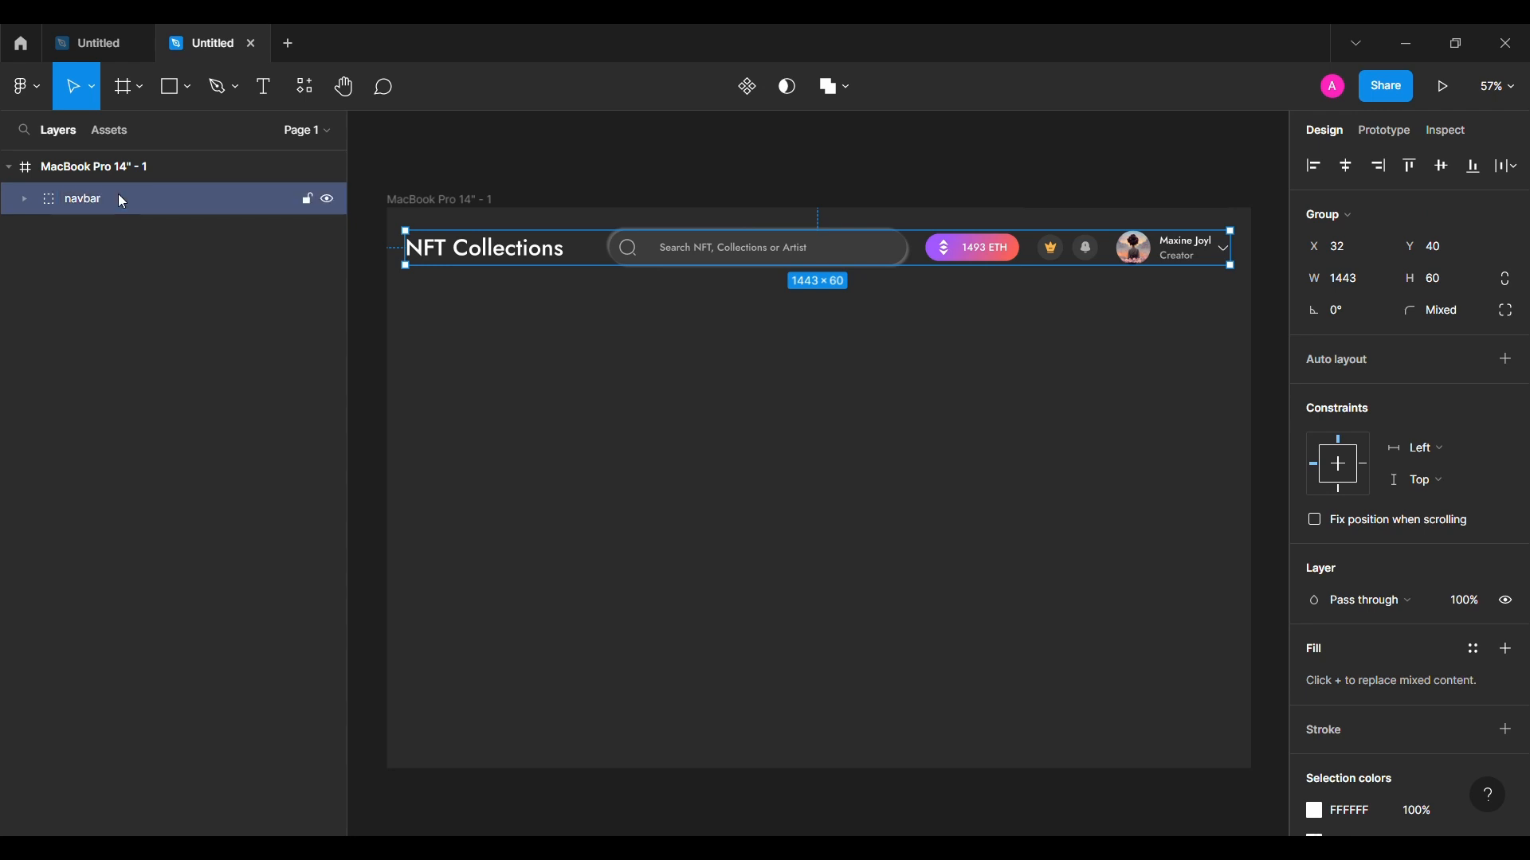
Step: Begin a 'Market' text label below the navbar
{"action": "left_click", "coordinate": [566, 366]}
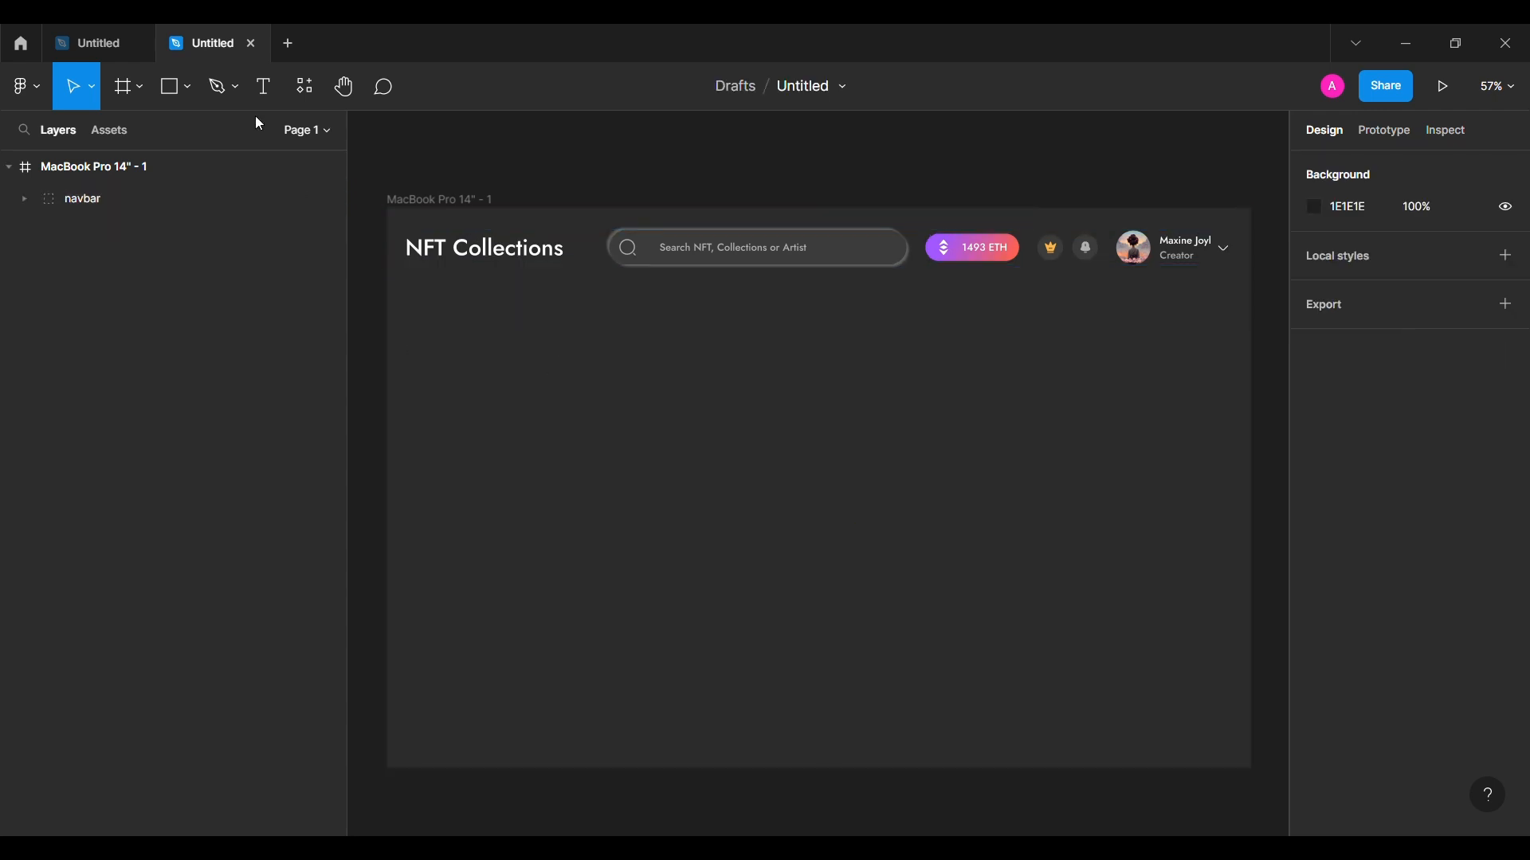
{"action": "left_click", "coordinate": [490, 355]}
{"action": "type", "text": "Market Place"}
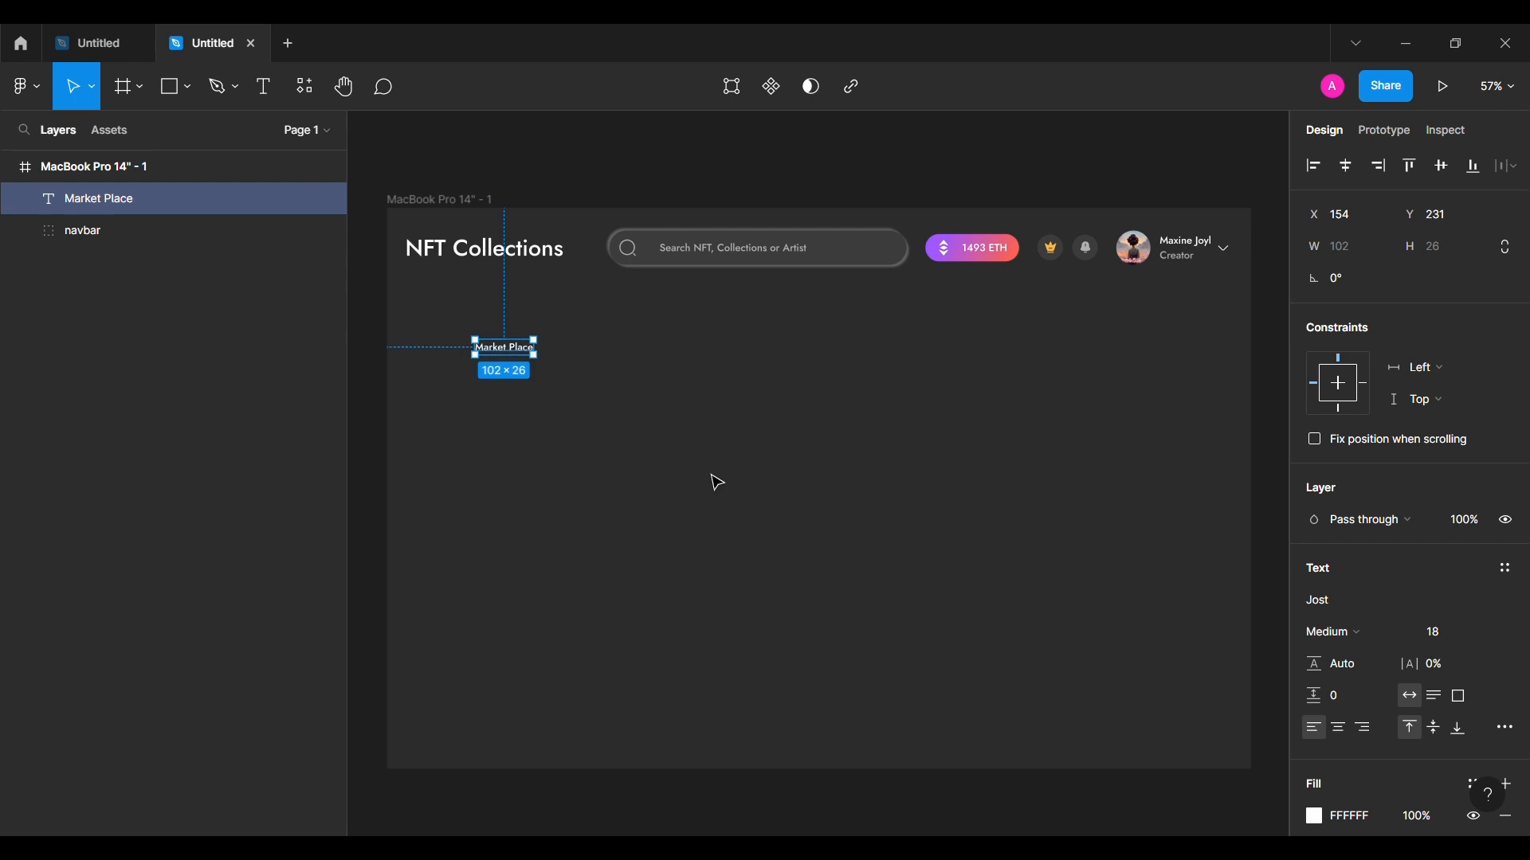
Step: Set the Market Place heading's font size to 24
{"action": "left_click", "coordinate": [1434, 631]}
{"action": "type", "text": "24"}
{"action": "key", "text": "Return"}
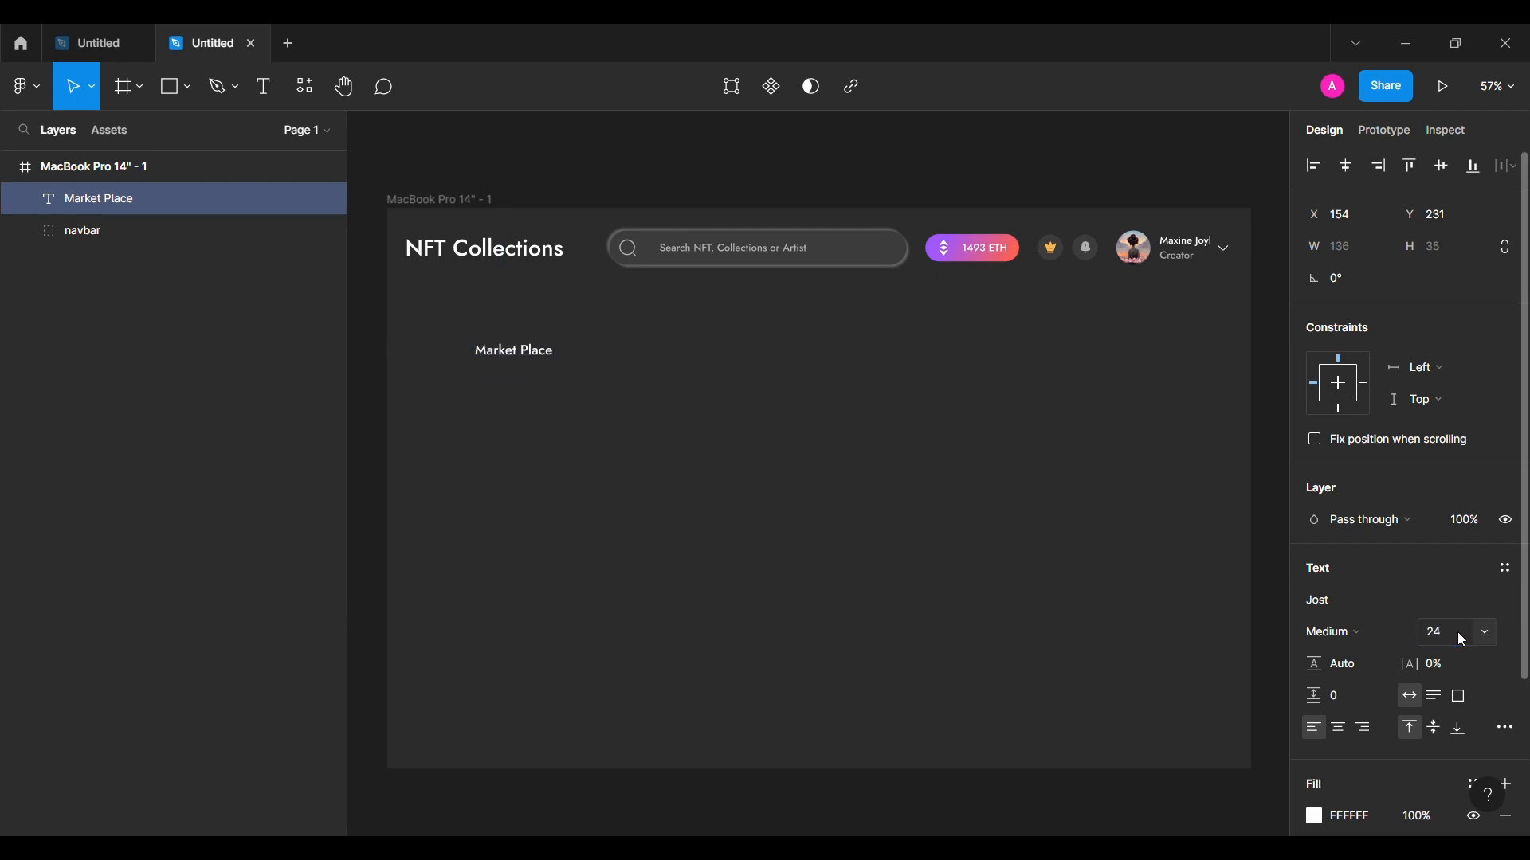
{"action": "scroll", "coordinate": [656, 505], "scroll_direction": "left", "scroll_amount": 3}
{"action": "scroll", "coordinate": [582, 497], "scroll_direction": "up", "scroll_amount": 1}
{"action": "scroll", "coordinate": [575, 490], "scroll_direction": "up", "scroll_amount": 2}
Step: Move Market Place under the title, left-aligned with NFT Collections at X 32
{"action": "left_click_drag", "start_coordinate": [664, 348], "coordinate": [575, 312]}
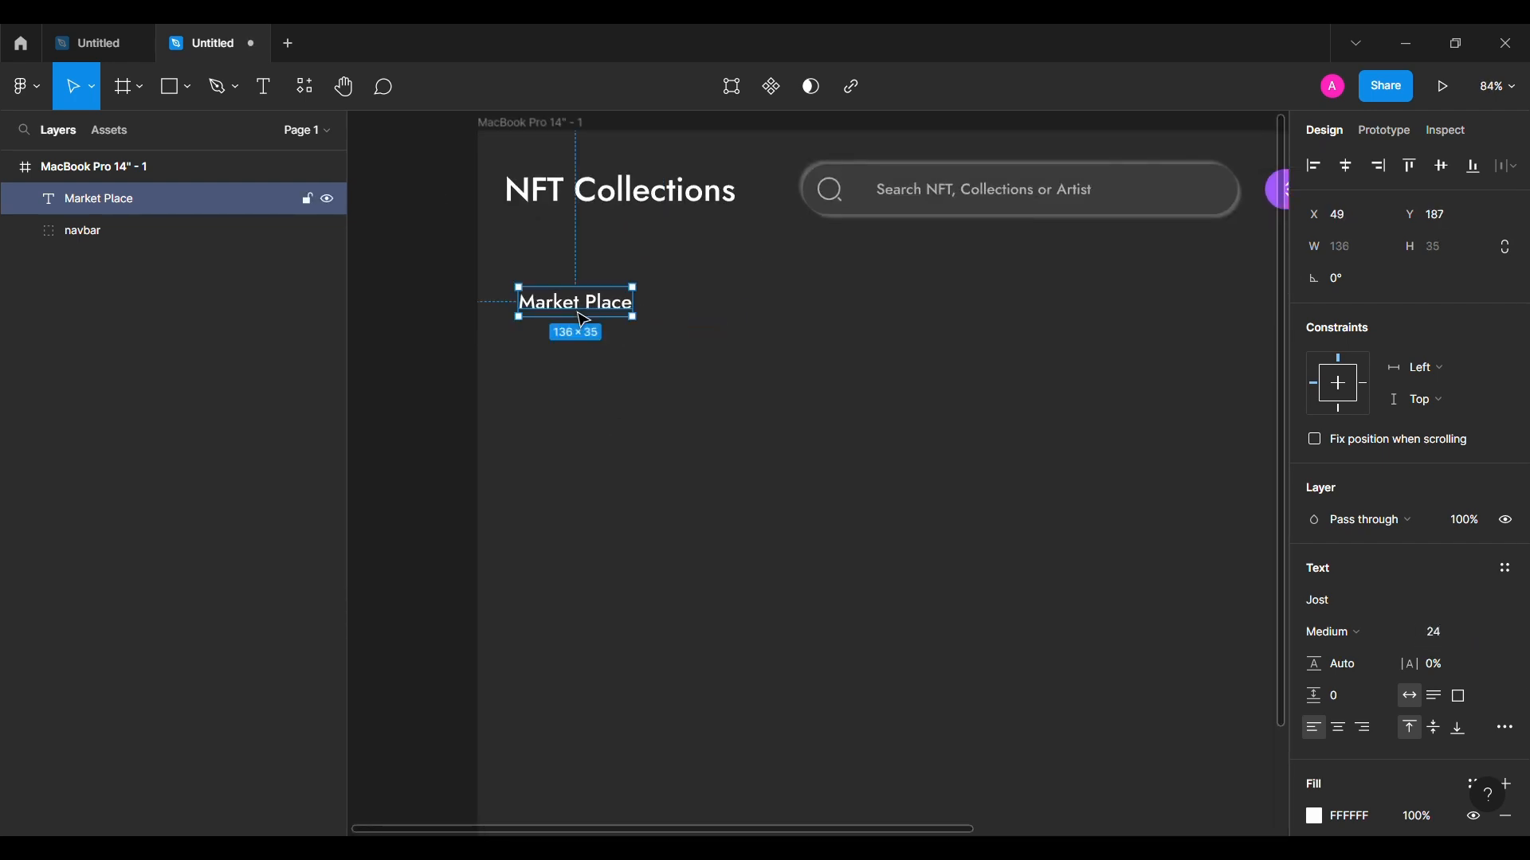
{"action": "key", "text": "Left"}
{"action": "key", "text": "Left"}
{"action": "key", "text": "Left"}
{"action": "key", "text": "Left"}
{"action": "key", "text": "Left"}
{"action": "key", "text": "Left"}
{"action": "key", "text": "Left"}
{"action": "key", "text": "Left"}
{"action": "key", "text": "Left"}
{"action": "key", "text": "Left"}
{"action": "key", "text": "Left"}
{"action": "key", "text": "Left"}
{"action": "key", "text": "Left"}
{"action": "key", "text": "Left"}
{"action": "key", "text": "Left"}
{"action": "key", "text": "Left"}
{"action": "key", "text": "Left"}
{"action": "key", "text": "shift+Up"}
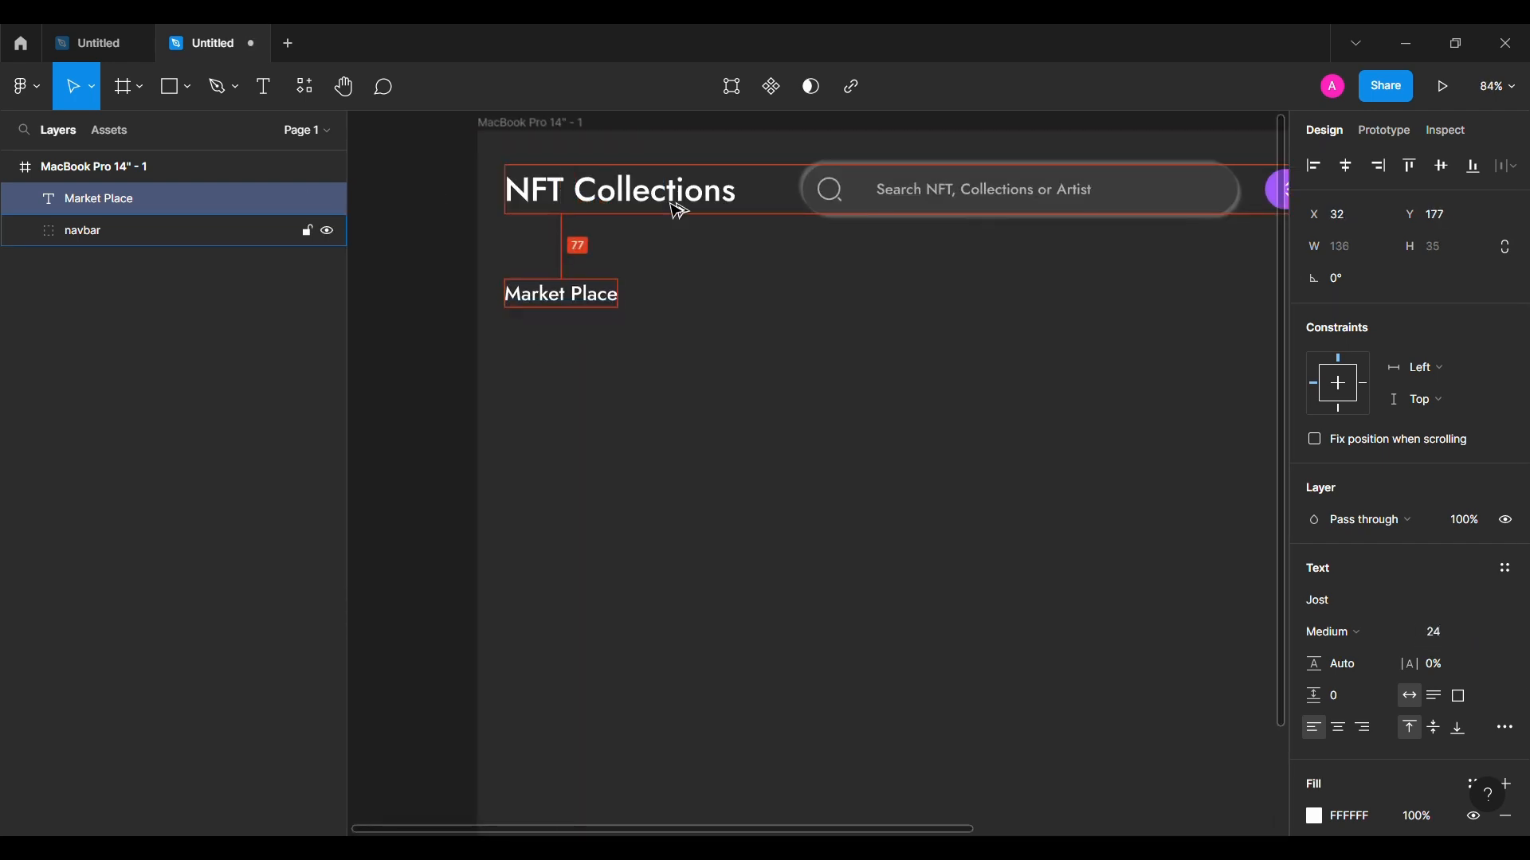
{"action": "key", "text": "Down"}
{"action": "key", "text": "Down"}
{"action": "key", "text": "Down"}
{"action": "left_click", "coordinate": [588, 372]}
{"action": "scroll", "coordinate": [586, 374], "scroll_direction": "up", "scroll_amount": 1}
{"action": "left_click", "coordinate": [189, 88]}
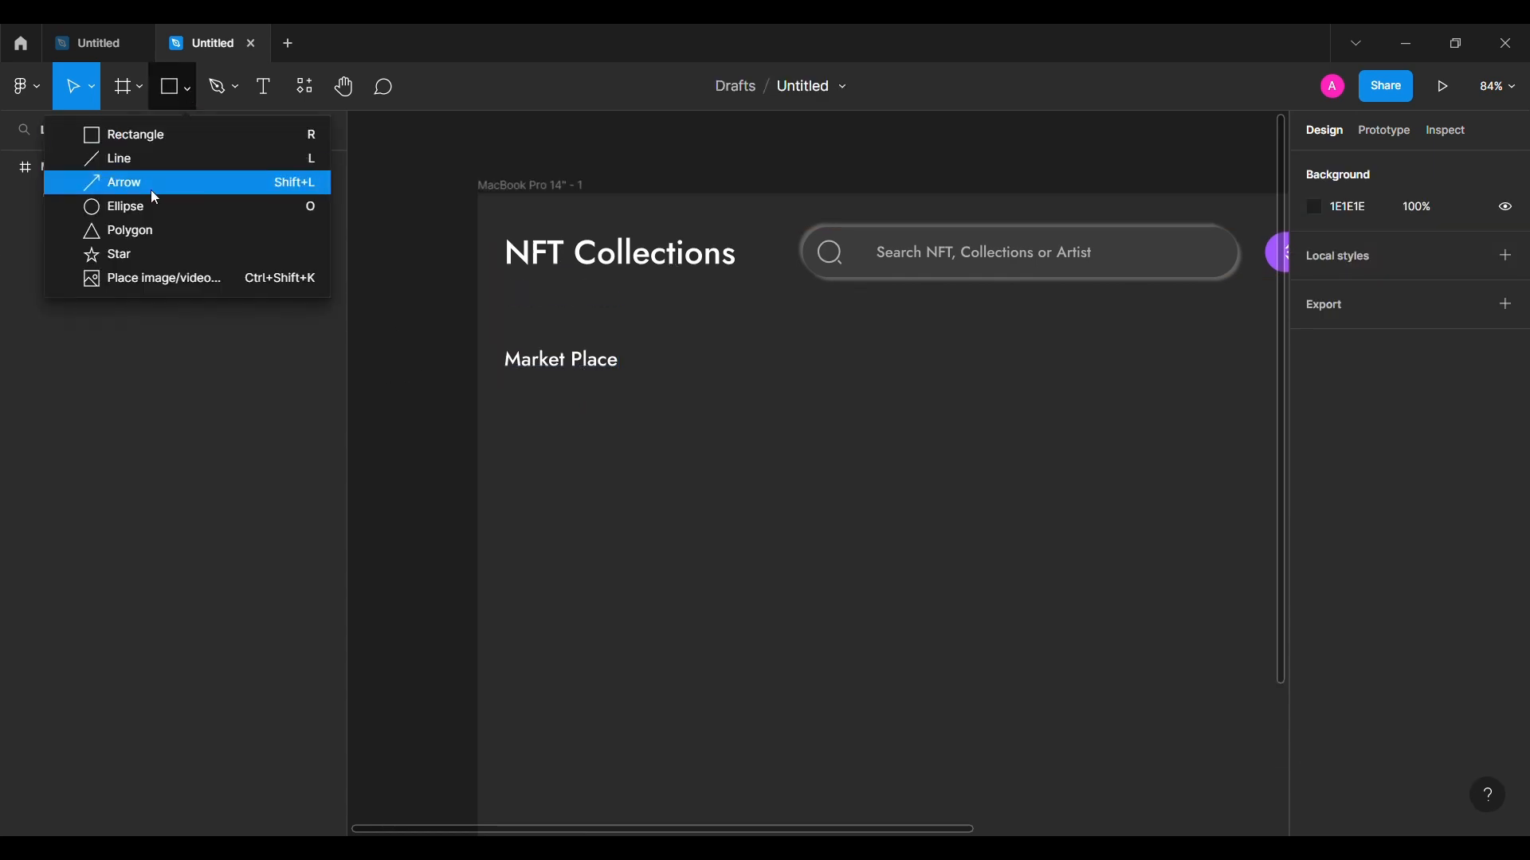
Step: Draw a 48-high circle below Market Place filled 3B3B3B at 60% opacity
{"action": "left_click", "coordinate": [140, 205]}
{"action": "left_click_drag", "start_coordinate": [554, 448], "coordinate": [604, 498]}
{"action": "left_click", "coordinate": [1453, 257]}
{"action": "type", "text": "48"}
{"action": "key", "text": "Return"}
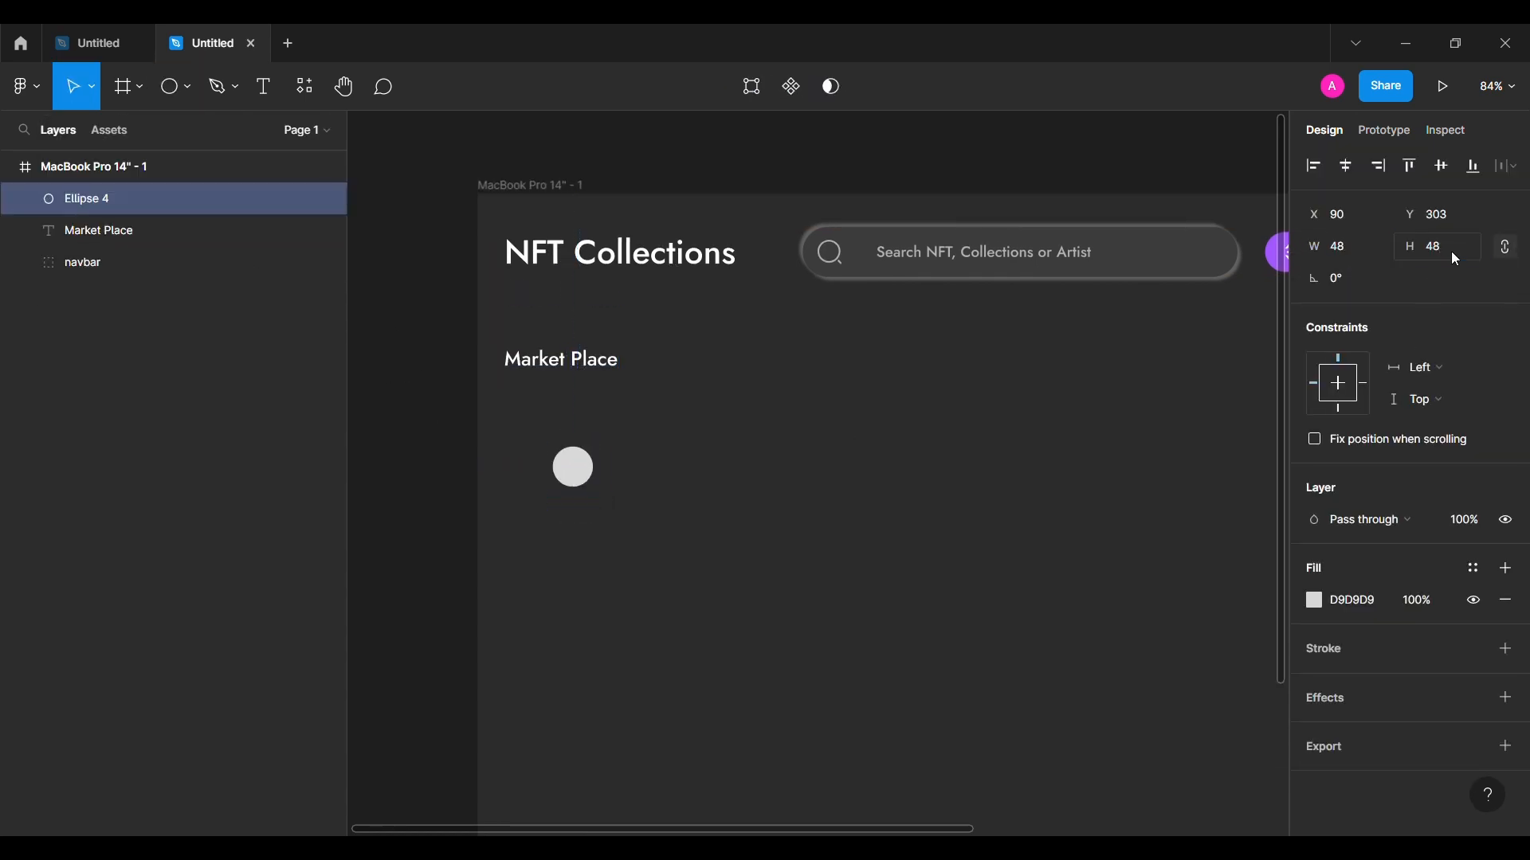
{"action": "key", "text": "Return"}
{"action": "left_click", "coordinate": [1421, 602]}
{"action": "type", "text": "60"}
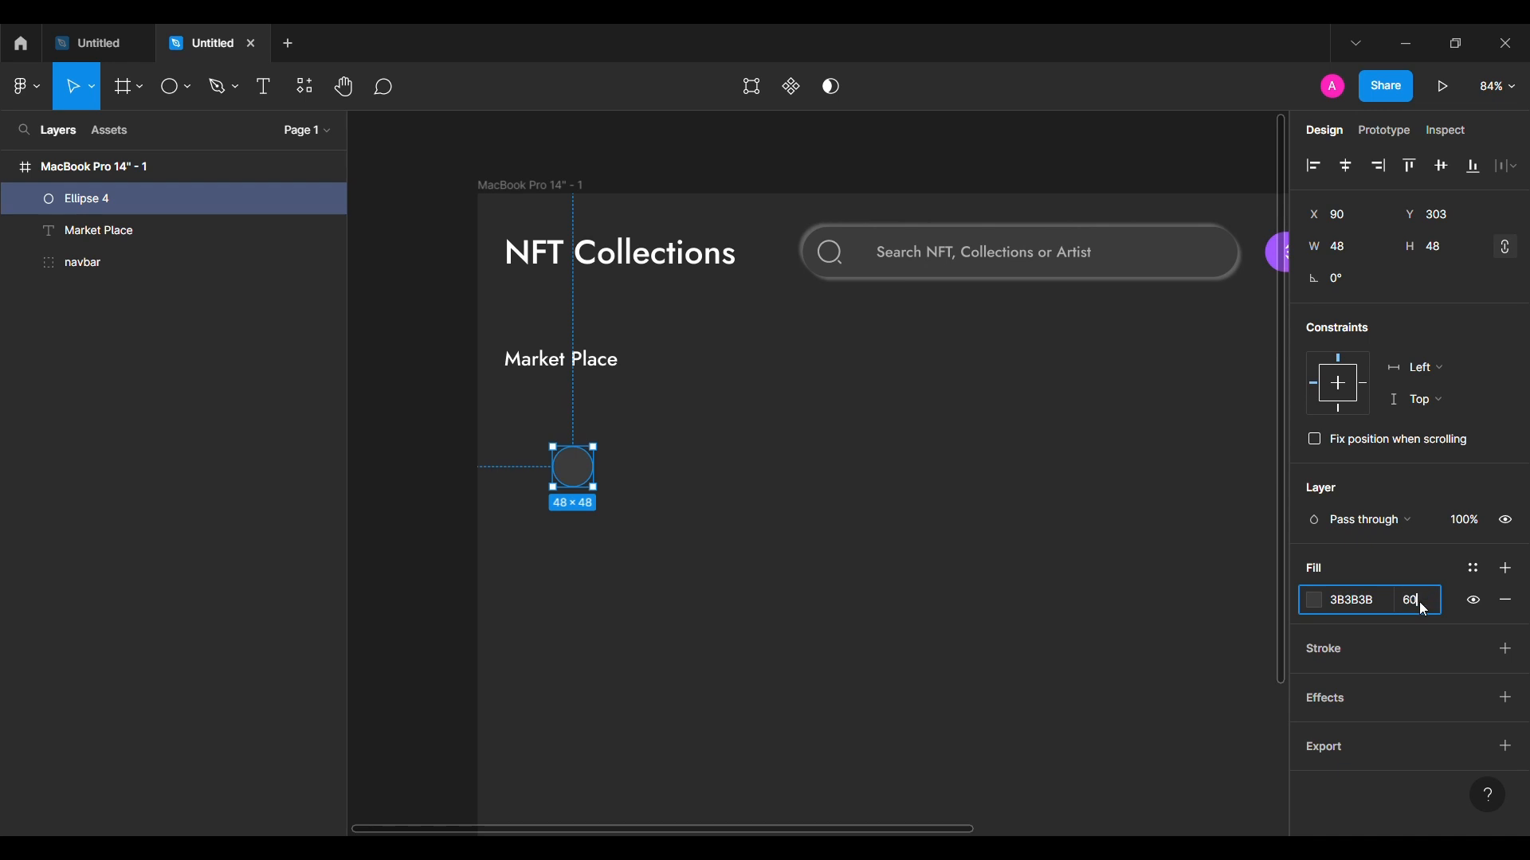
{"action": "key", "text": "Return"}
{"action": "left_click", "coordinate": [387, 488]}
Step: Place Iconsax category, diamonds, bill and heart icons near the circle
{"action": "left_click", "coordinate": [26, 86]}
{"action": "mouse_move", "coordinate": [103, 355]}
{"action": "left_click", "coordinate": [358, 382]}
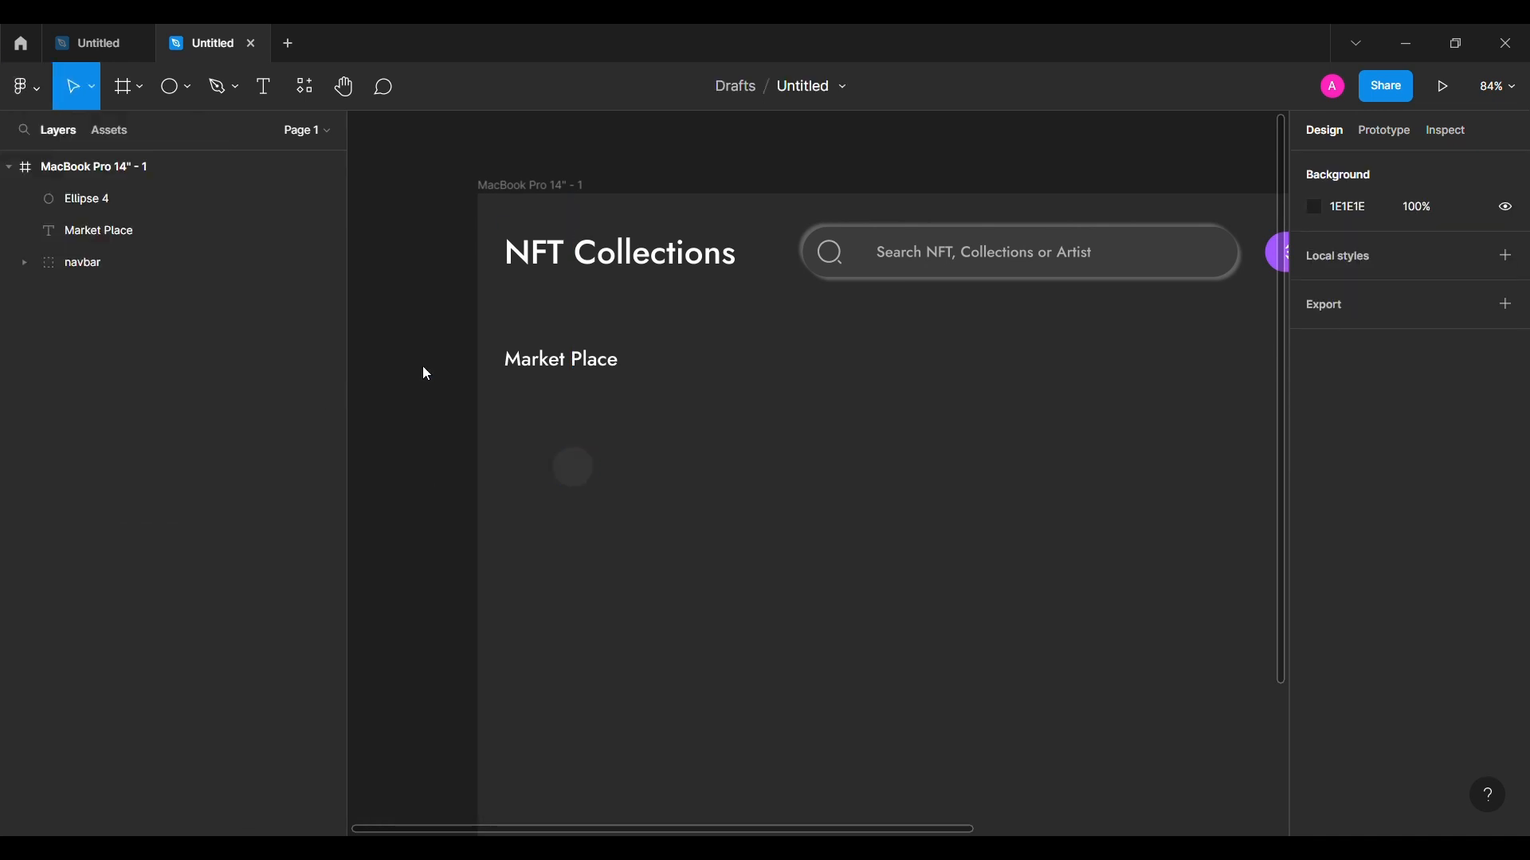
{"action": "type", "text": "category"}
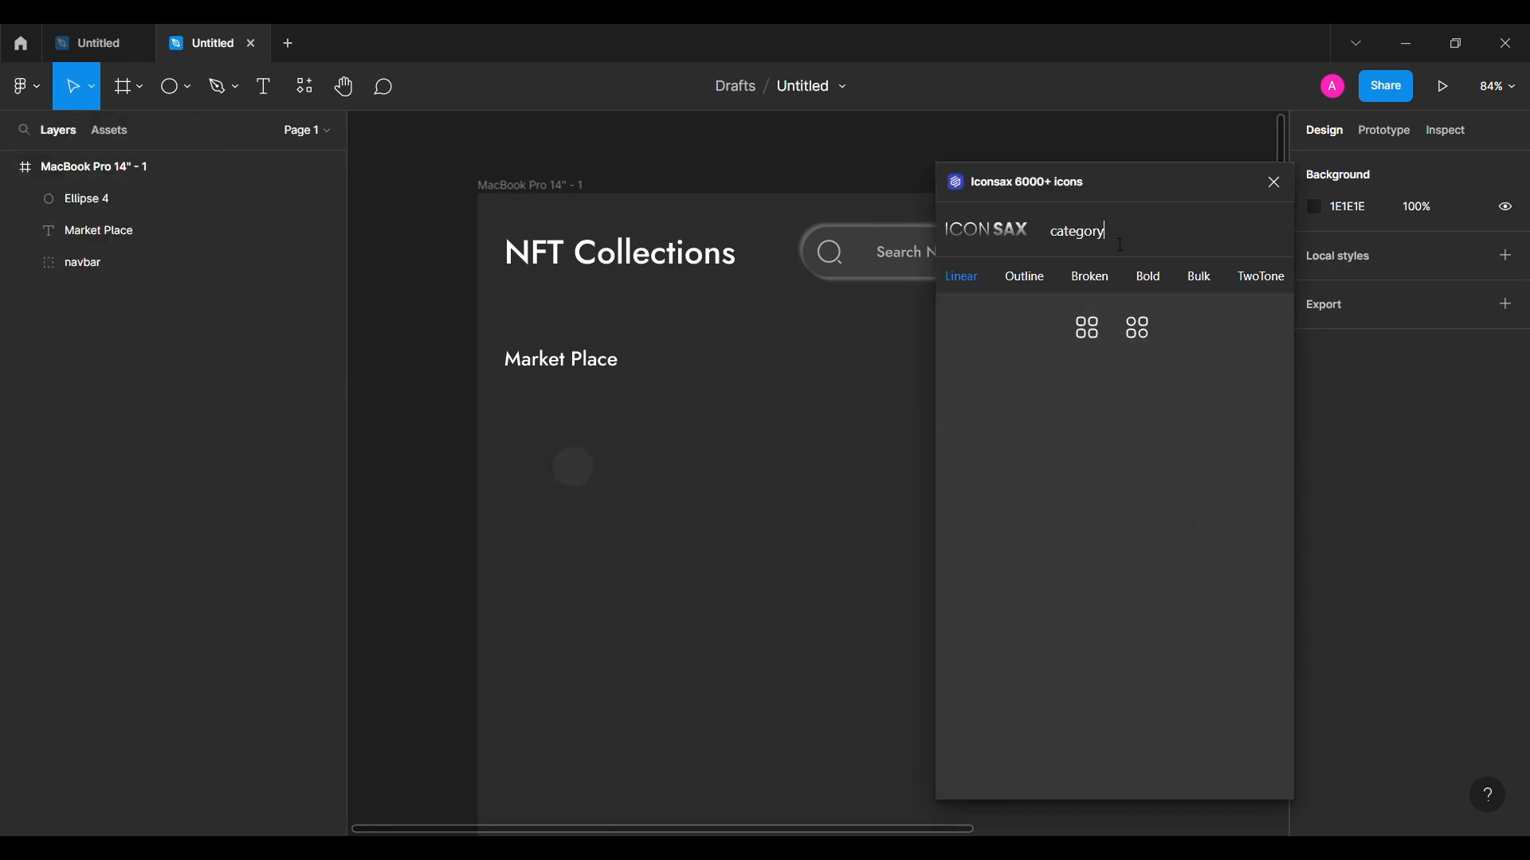
{"action": "left_click_drag", "start_coordinate": [561, 500], "coordinate": [580, 476]}
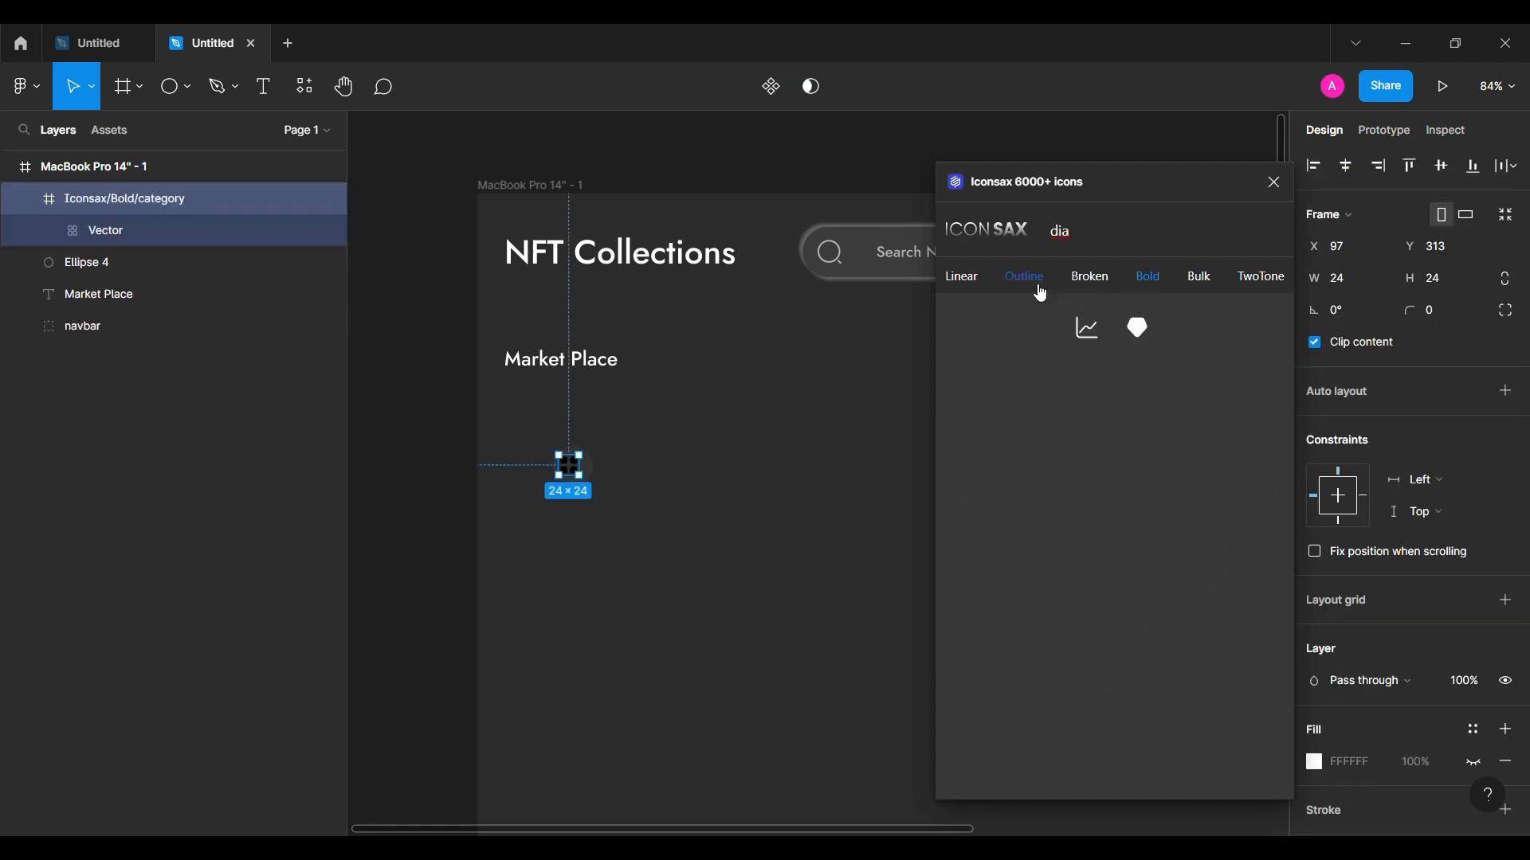
{"action": "left_click_drag", "start_coordinate": [750, 415], "coordinate": [721, 434]}
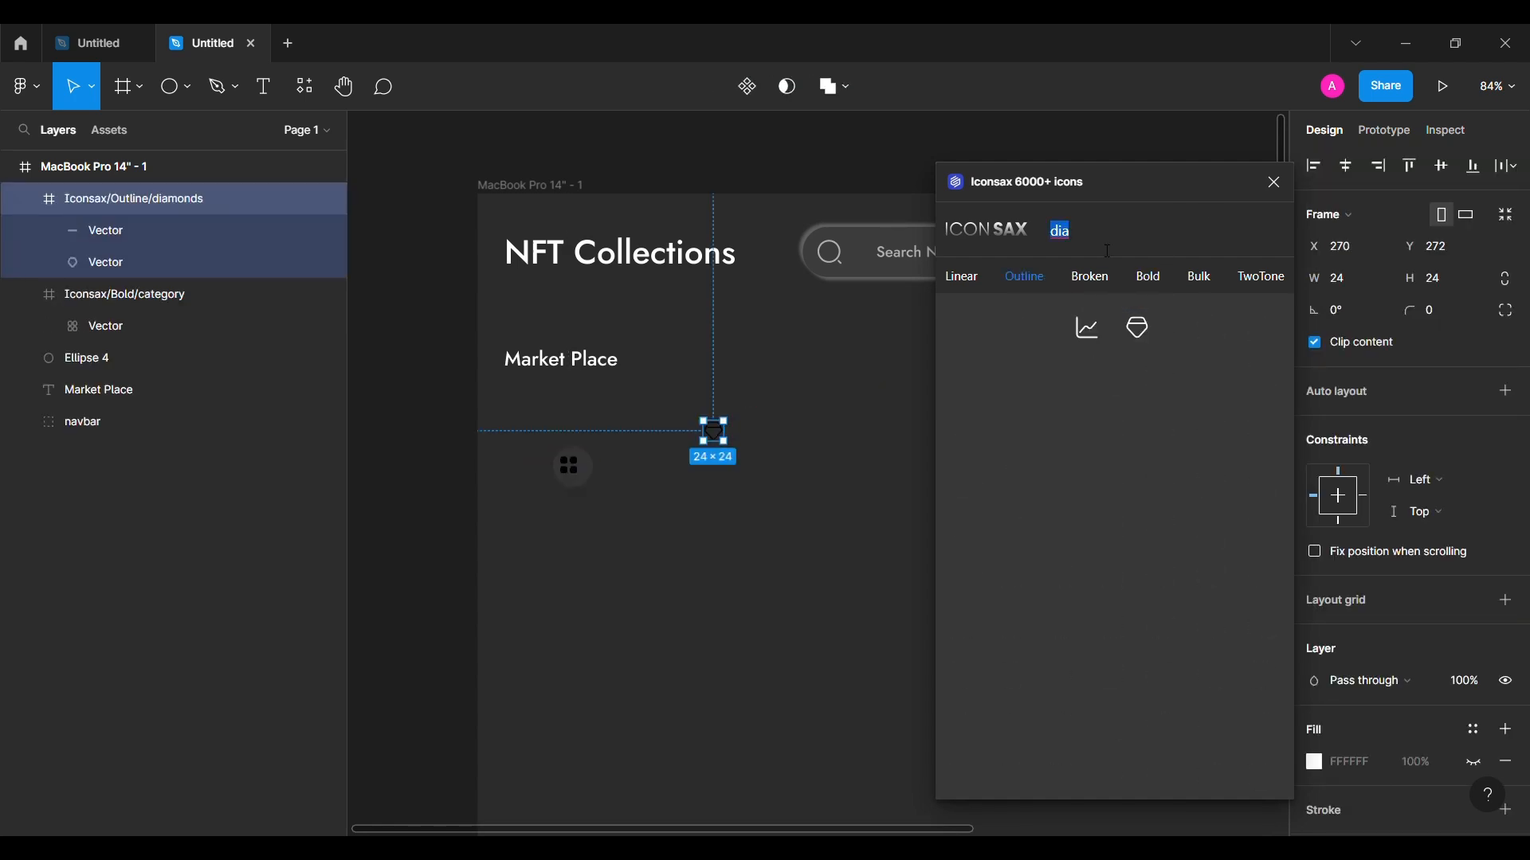
{"action": "left_click_drag", "start_coordinate": [718, 519], "coordinate": [718, 519]}
{"action": "double_click", "coordinate": [1122, 243]}
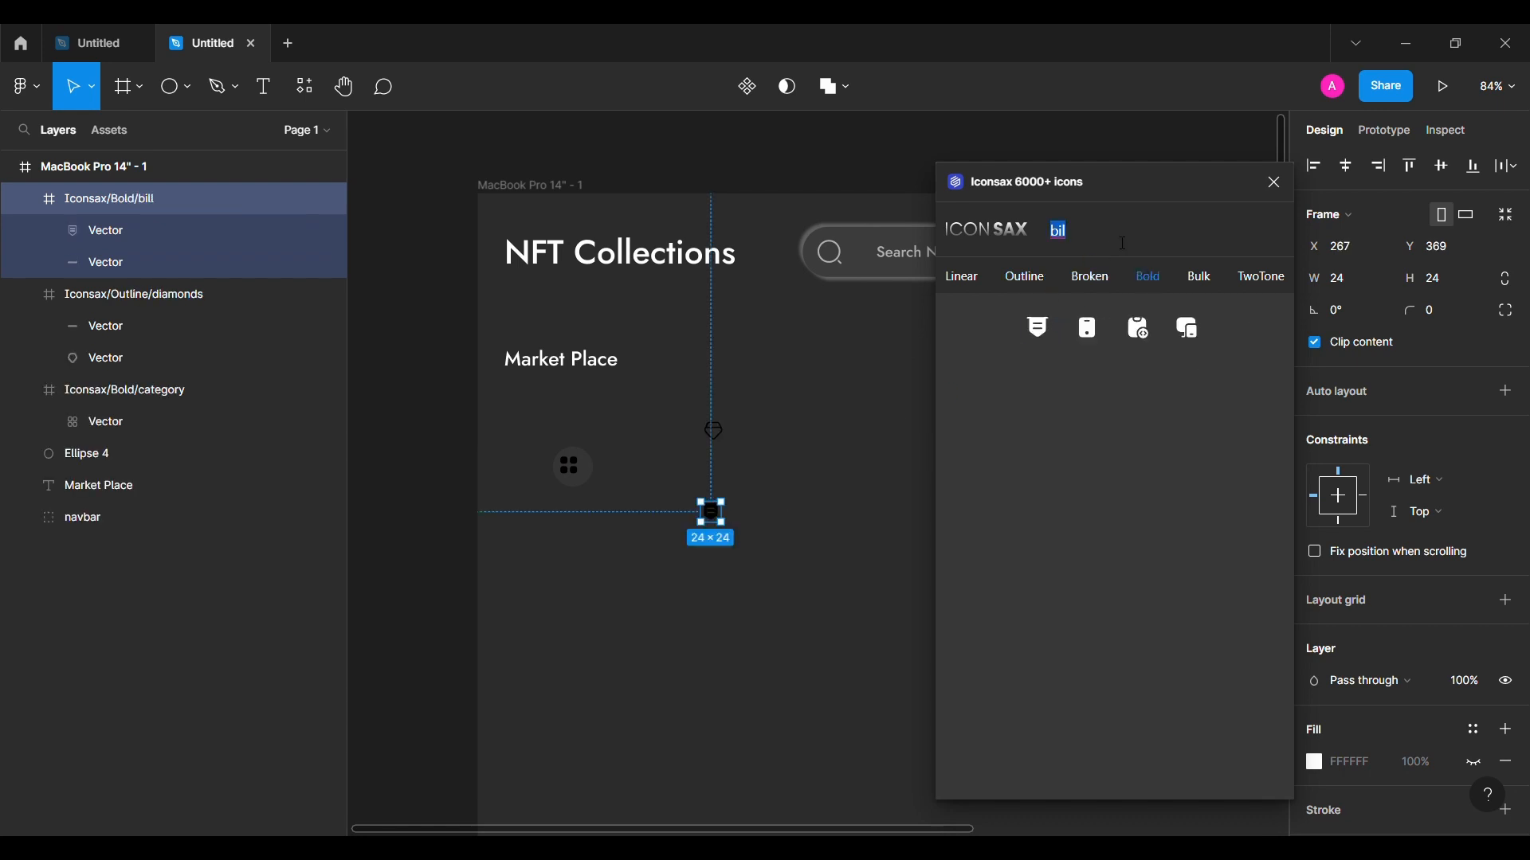
{"action": "type", "text": "hear"}
{"action": "left_click_drag", "start_coordinate": [970, 345], "coordinate": [756, 489]}
{"action": "left_click", "coordinate": [1274, 182]}
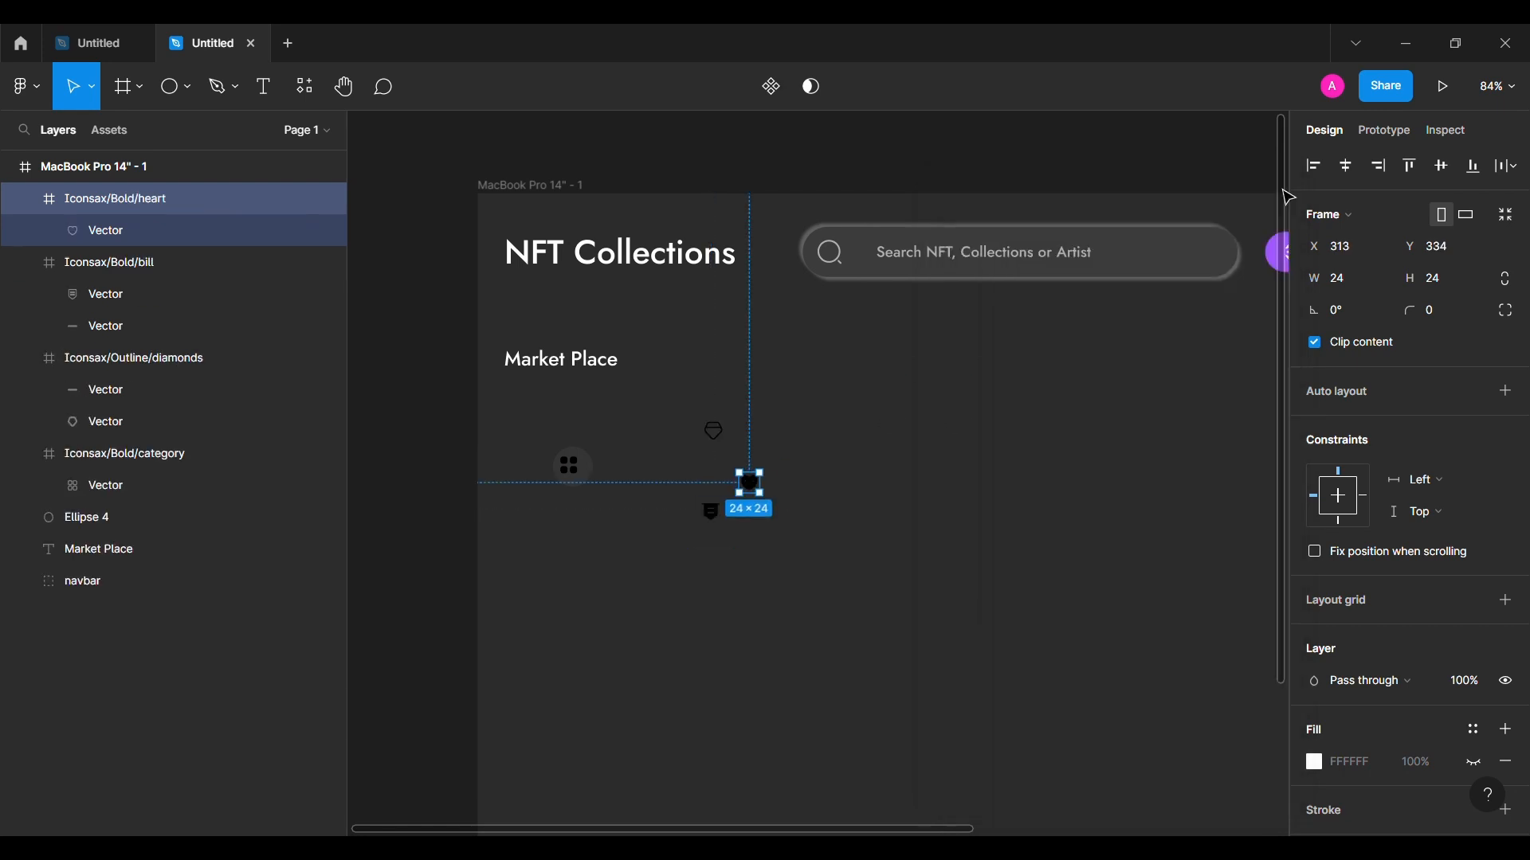
Step: Select the bill, diamonds and category icons together, then pick the grey circle
{"action": "left_click", "coordinate": [712, 513], "text": "shift"}
{"action": "left_click", "coordinate": [714, 432], "text": "shift"}
{"action": "left_click", "coordinate": [561, 485], "text": "shift"}
{"action": "scroll", "coordinate": [1347, 519], "scroll_direction": "down", "scroll_amount": 3}
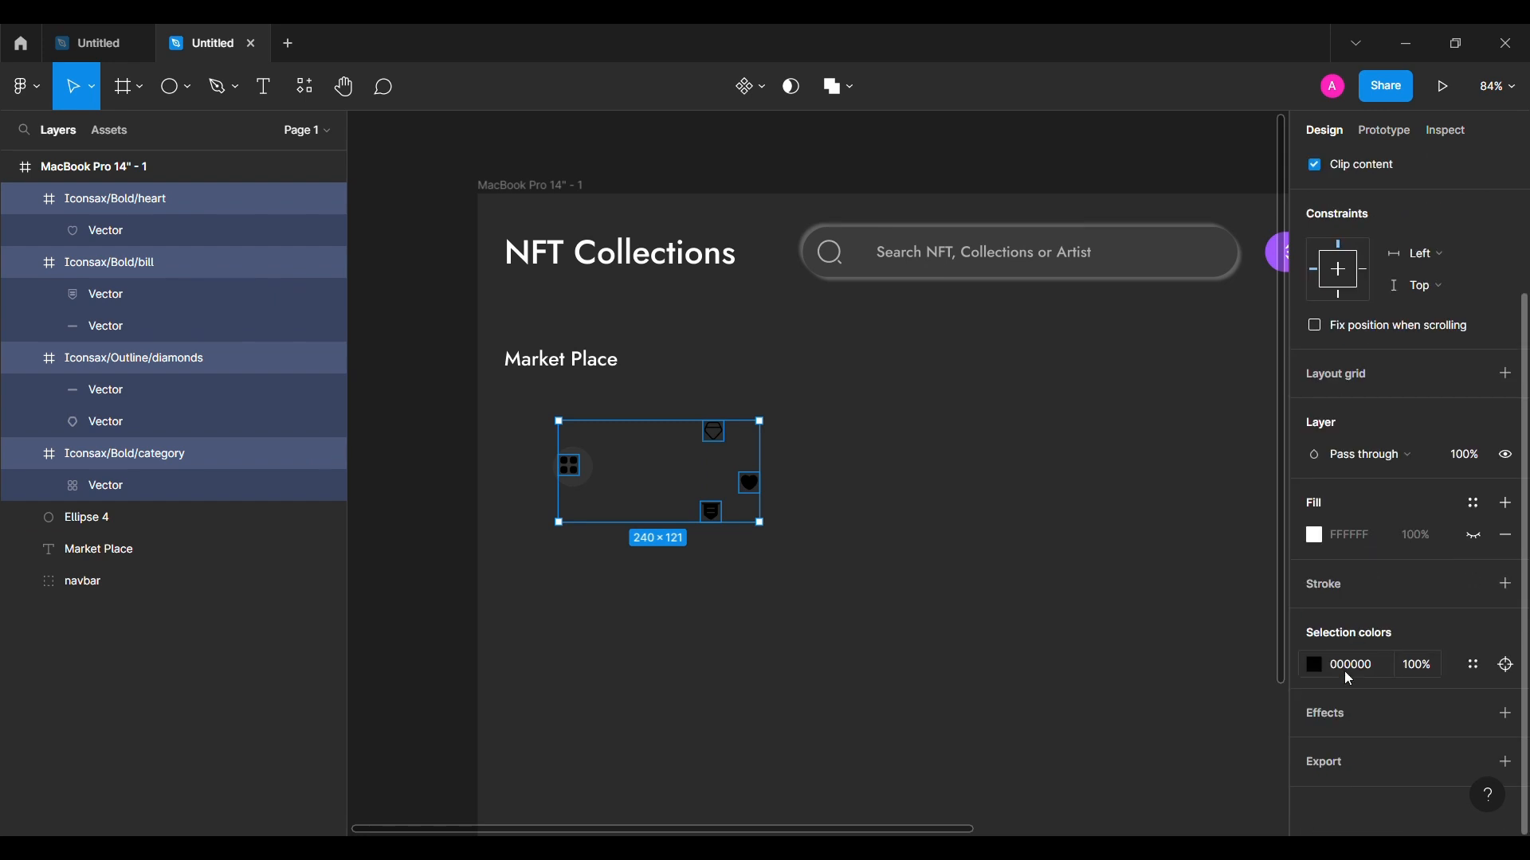
{"action": "left_click", "coordinate": [588, 592]}
{"action": "scroll", "coordinate": [588, 592], "scroll_direction": "up", "scroll_amount": 2}
{"action": "right_click", "coordinate": [583, 590]}
{"action": "left_click", "coordinate": [478, 522]}
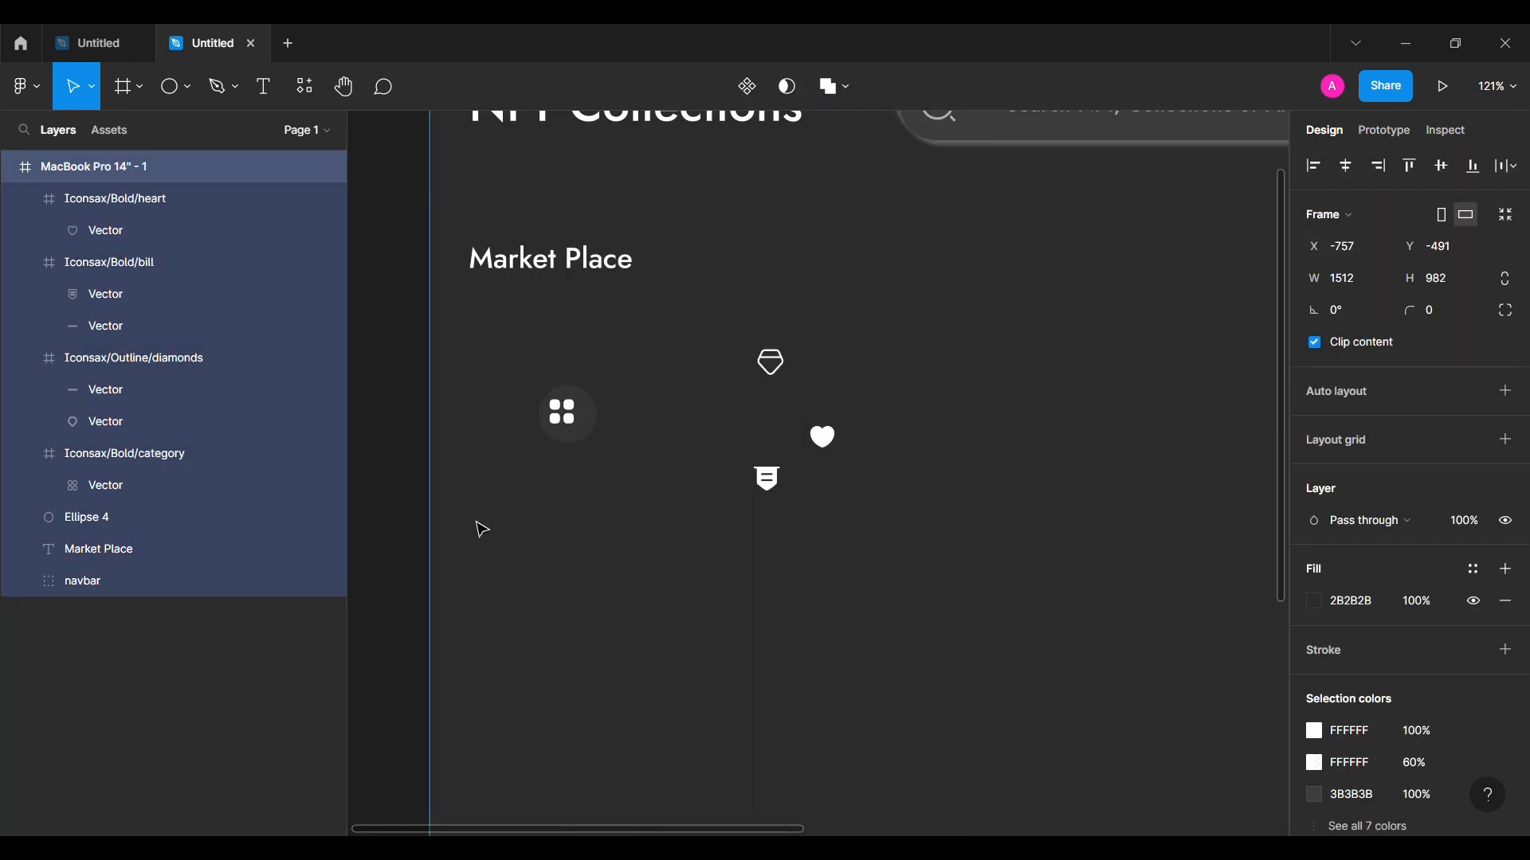
Step: Duplicate the grey circle behind the diamonds icon and frame the category and diamonds icons with their circles
{"action": "left_click", "coordinate": [597, 418]}
{"action": "left_click_drag", "start_coordinate": [596, 417], "coordinate": [785, 477]}
{"action": "left_click", "coordinate": [568, 425]}
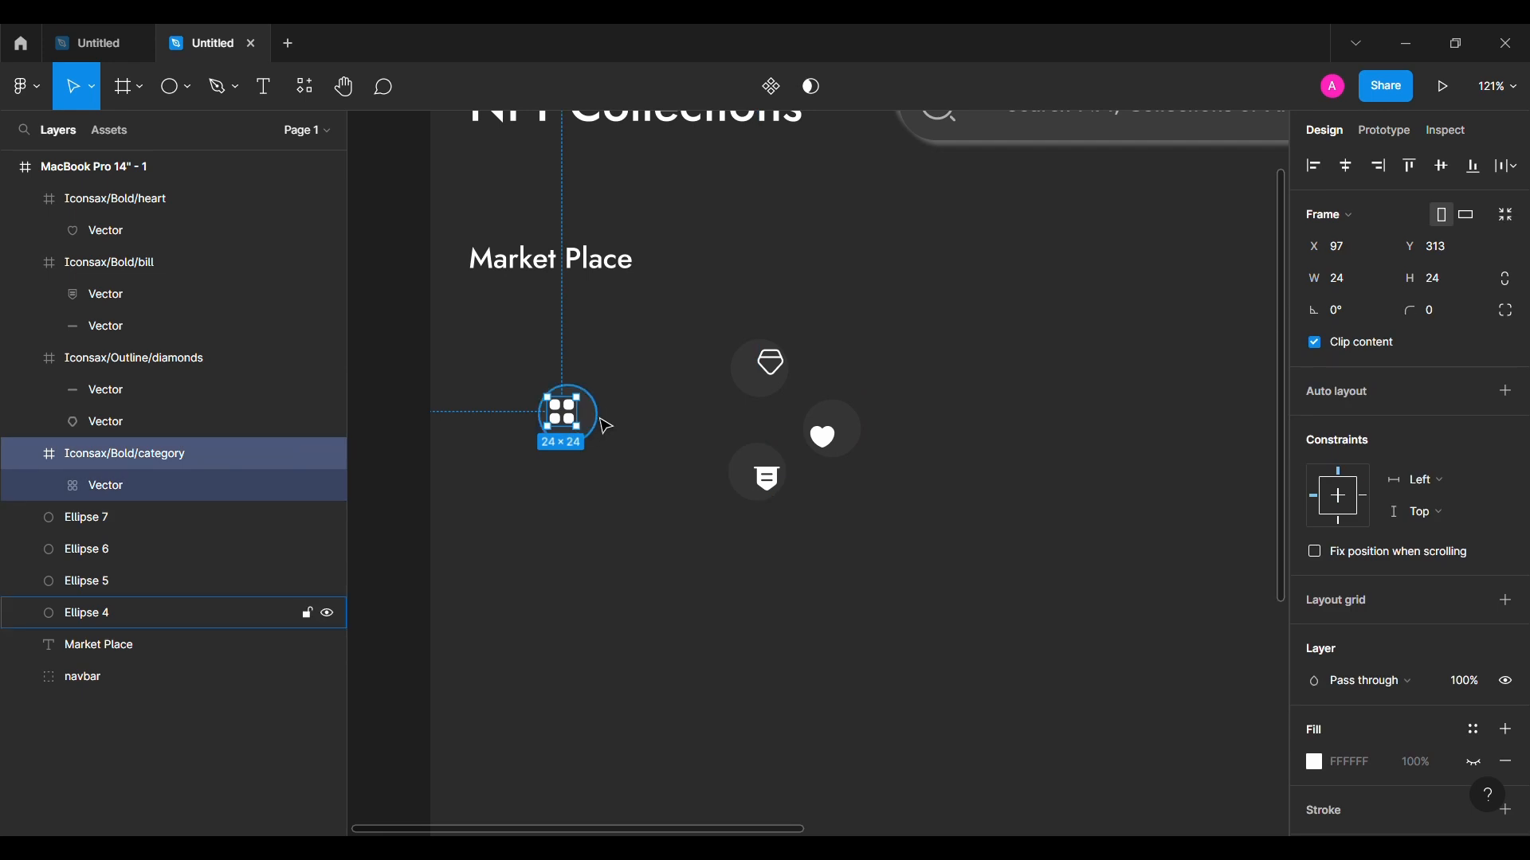
{"action": "left_click", "coordinate": [604, 426], "text": "shift"}
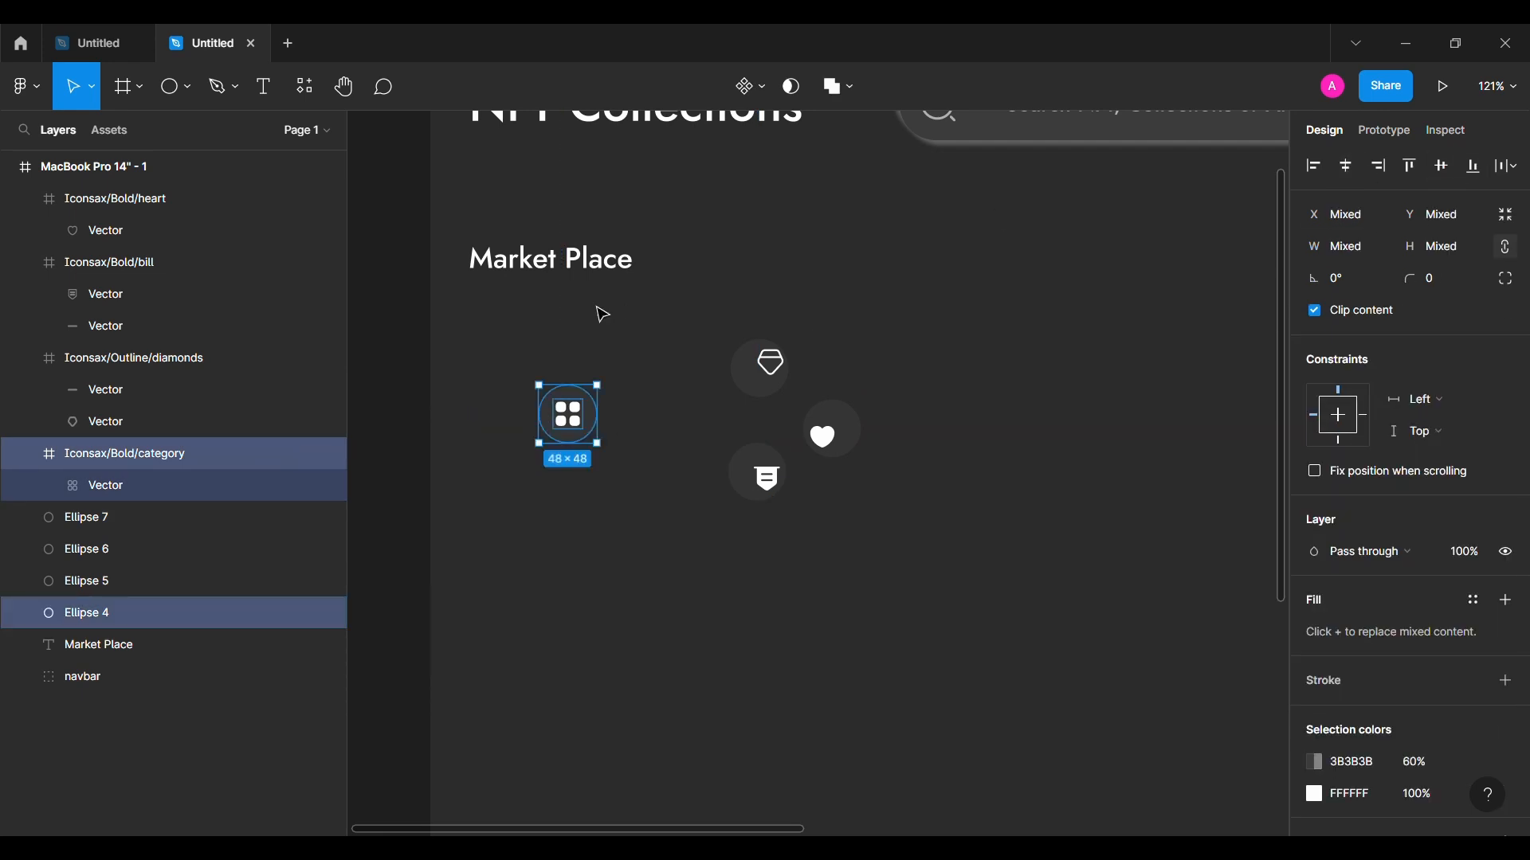
{"action": "right_click", "coordinate": [575, 407]}
{"action": "left_click", "coordinate": [603, 473]}
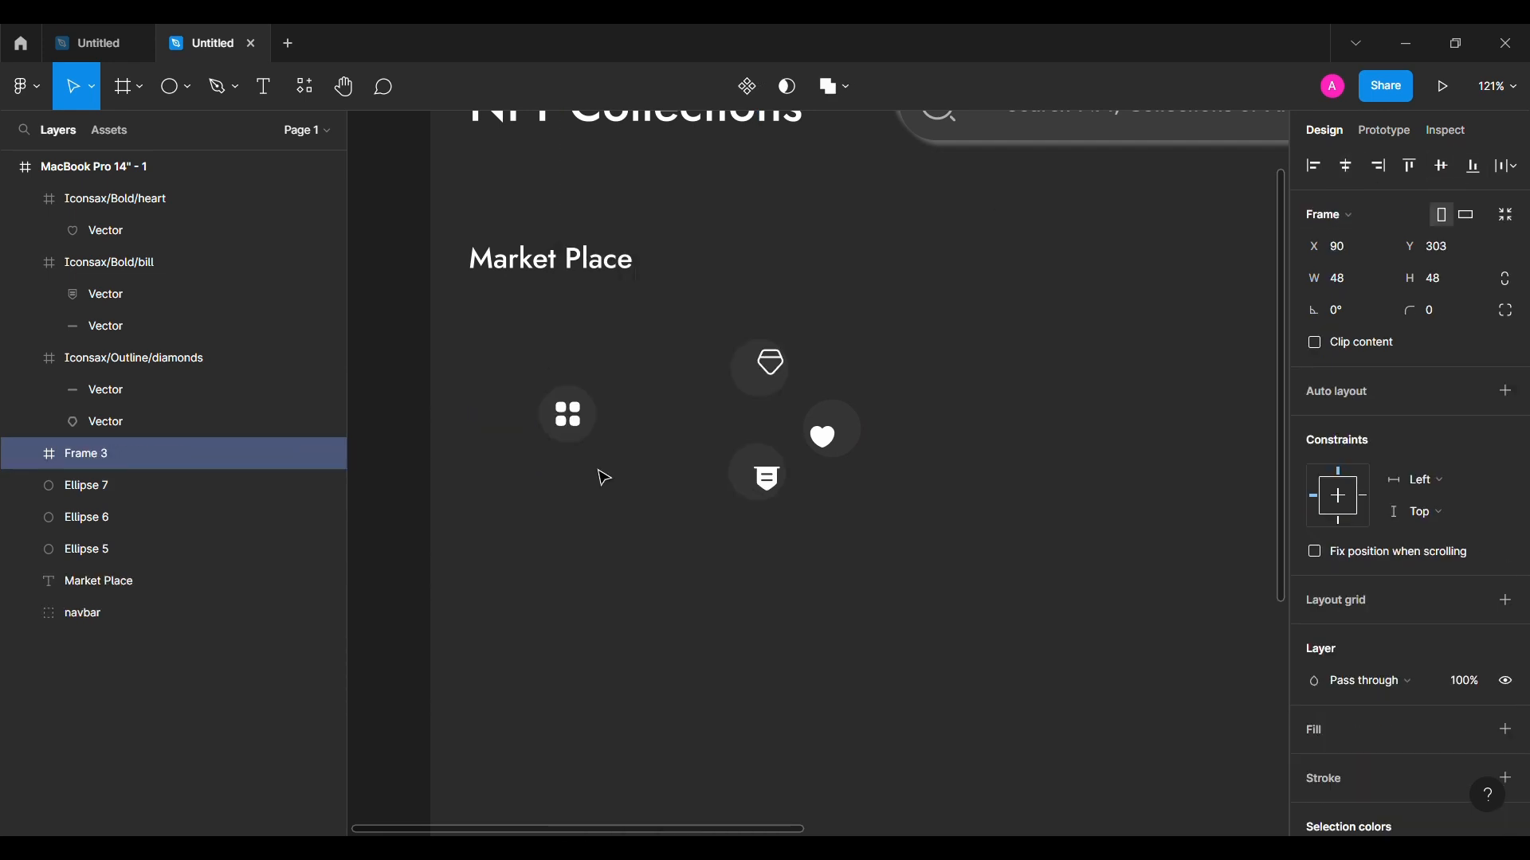
{"action": "left_click", "coordinate": [777, 384]}
{"action": "left_click", "coordinate": [749, 382], "text": "shift"}
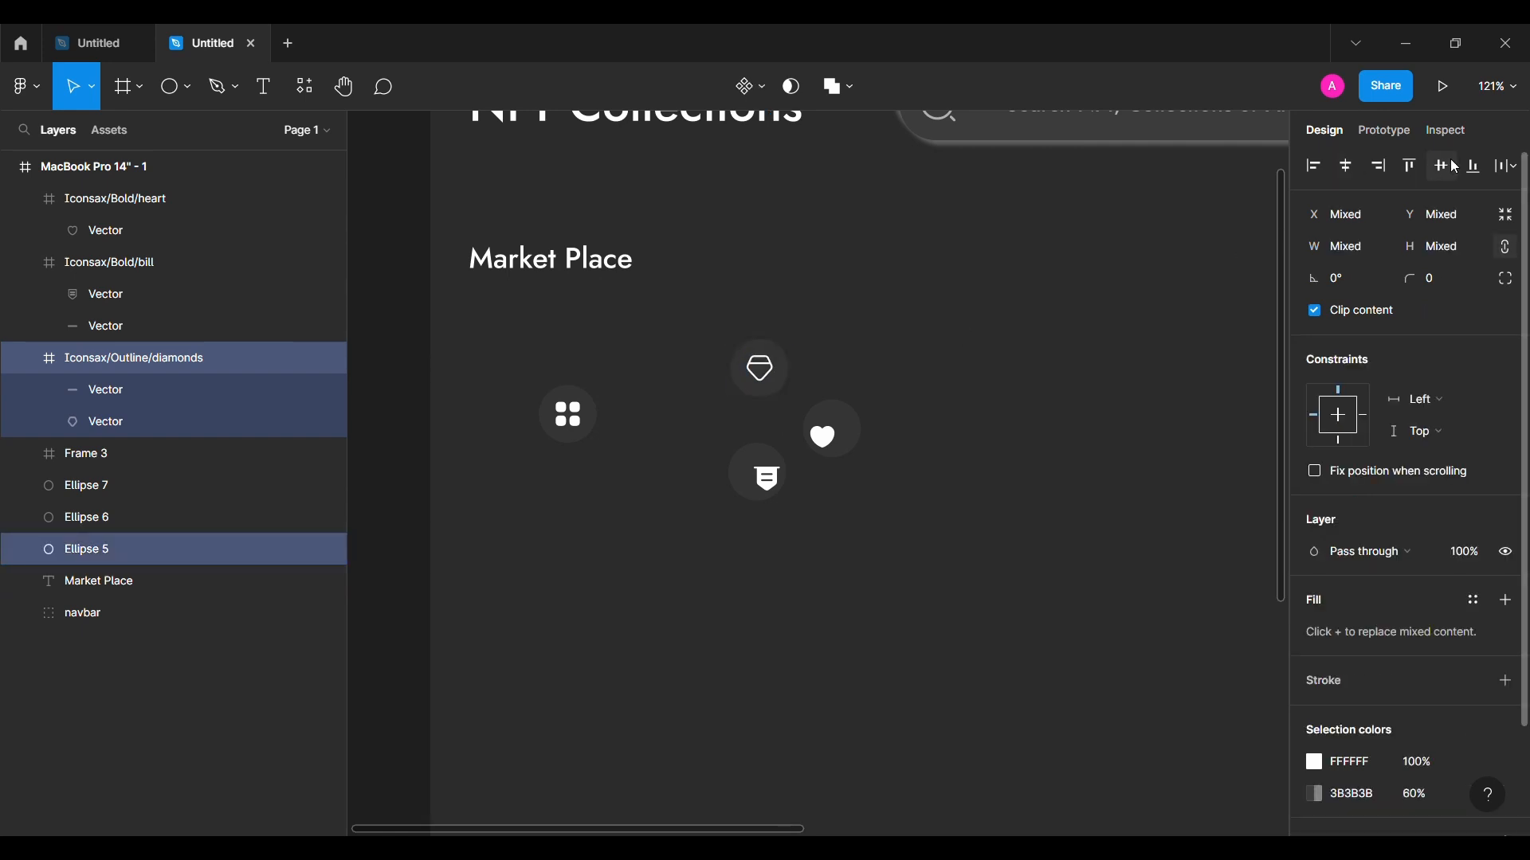
{"action": "right_click", "coordinate": [753, 371]}
{"action": "left_click", "coordinate": [820, 471]}
Step: Frame the heart with its circle, and vertically centre and frame the bill icon with its circle
{"action": "left_click", "coordinate": [825, 437]}
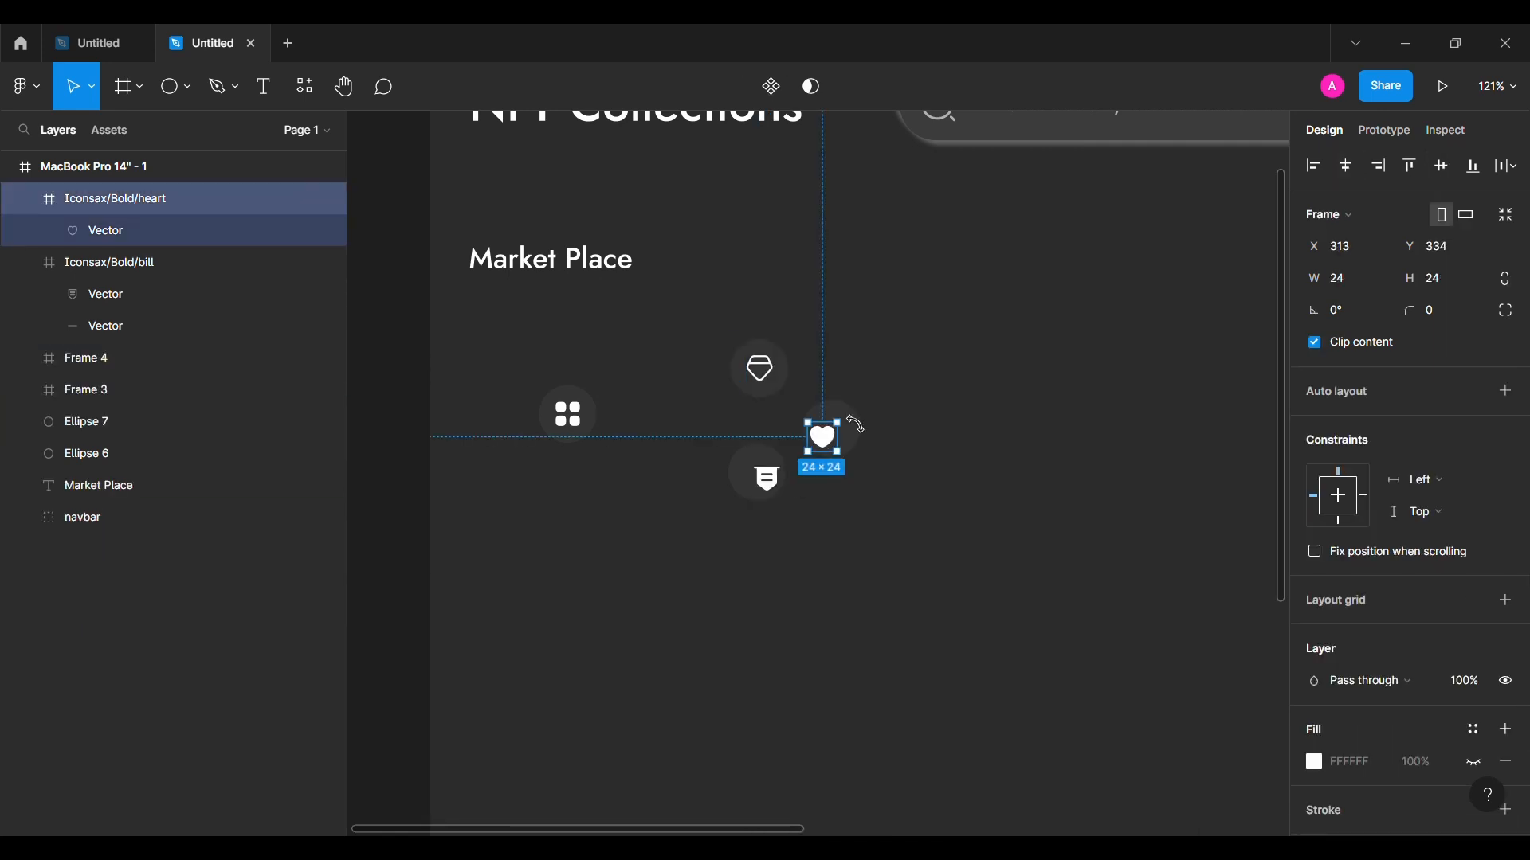
{"action": "left_click", "coordinate": [854, 425], "text": "shift"}
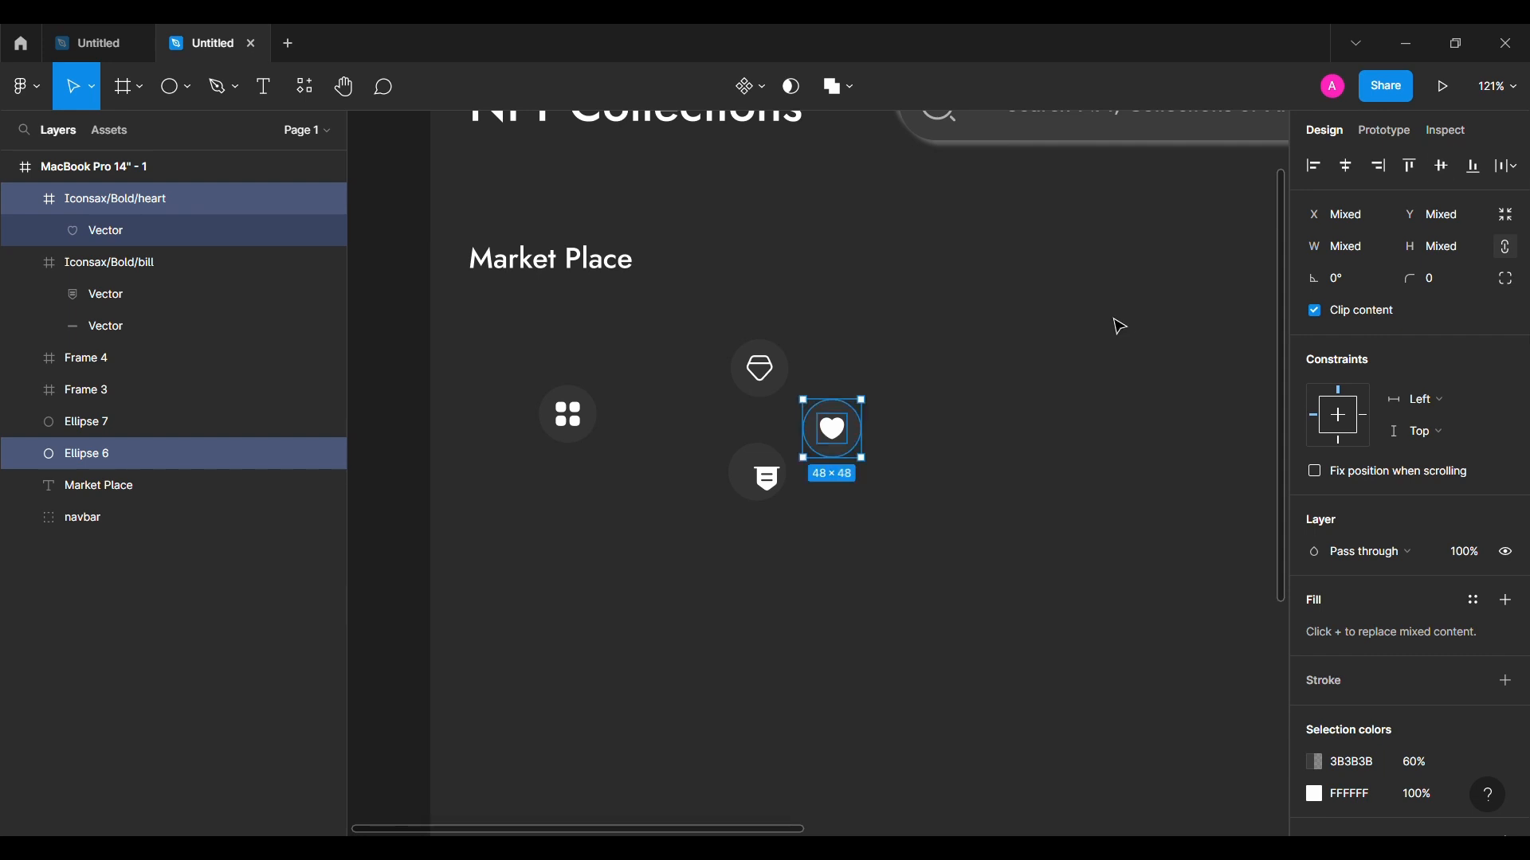
{"action": "key", "text": "ctrl+alt+g"}
{"action": "left_click", "coordinate": [764, 476]}
{"action": "left_click", "coordinate": [749, 470], "text": "shift"}
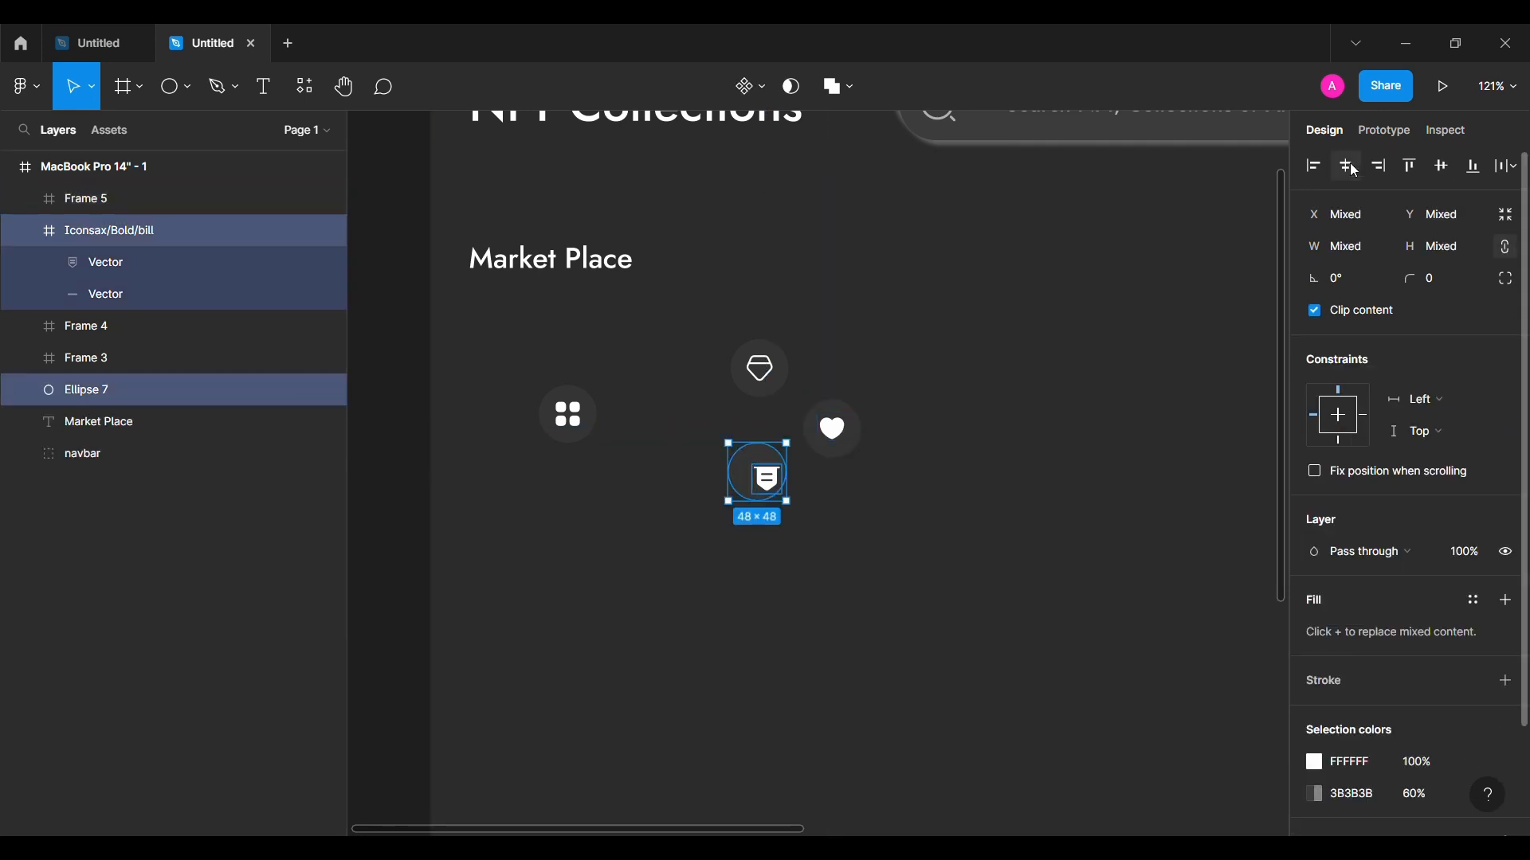
{"action": "left_click", "coordinate": [1443, 172]}
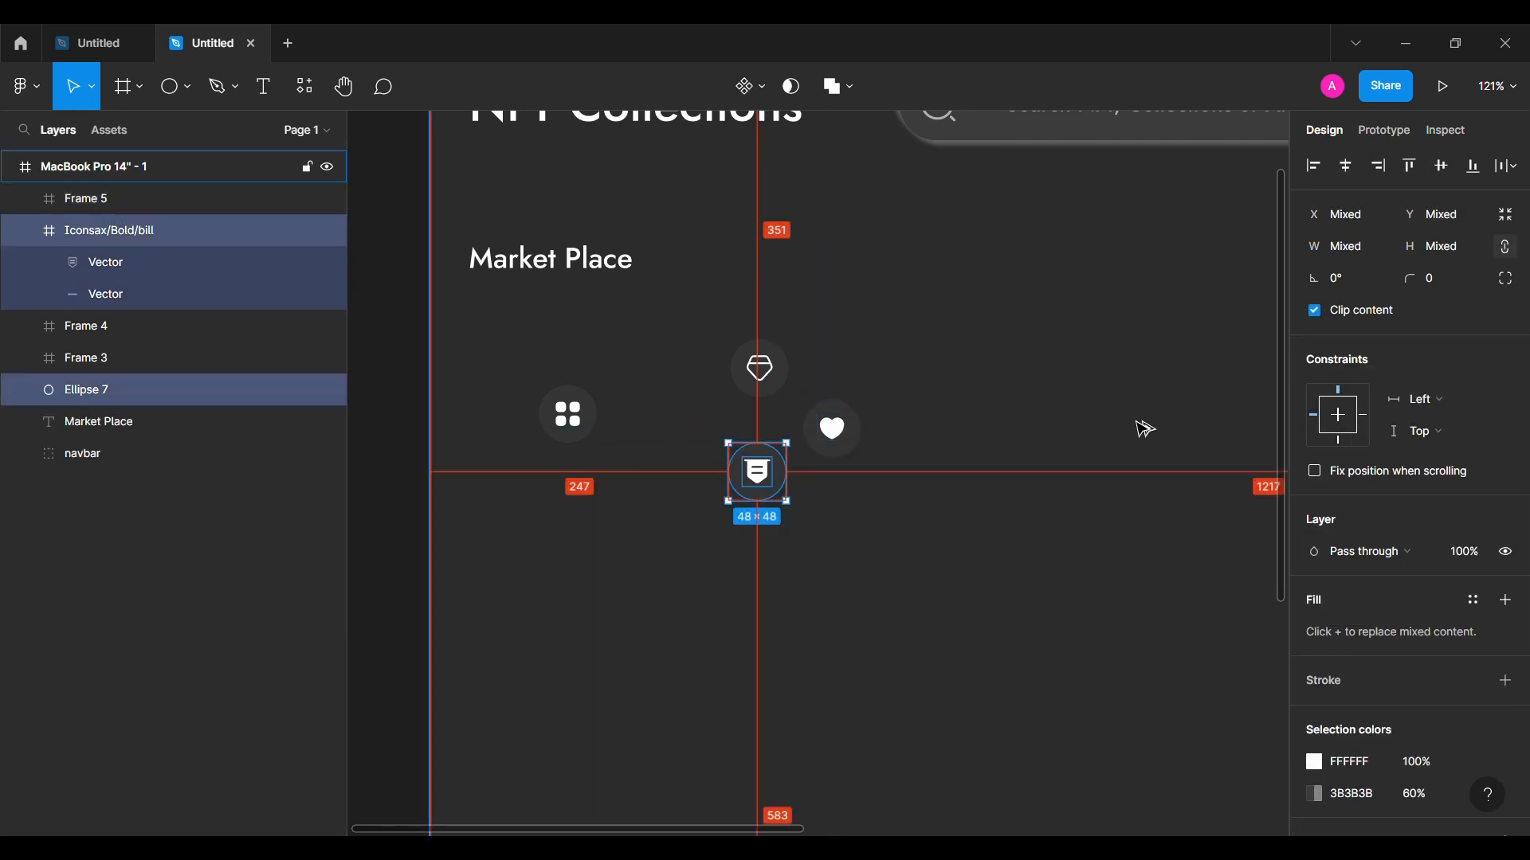
{"action": "key", "text": "ctrl+alt+g"}
Step: Stack the grid, gem, bill and heart icon frames in a column under Market Place
{"action": "left_click_drag", "start_coordinate": [758, 474], "coordinate": [591, 586]}
{"action": "left_click_drag", "start_coordinate": [761, 368], "coordinate": [571, 495]}
{"action": "left_click_drag", "start_coordinate": [829, 430], "coordinate": [569, 662]}
{"action": "left_click", "coordinate": [752, 585]}
{"action": "left_click", "coordinate": [269, 86]}
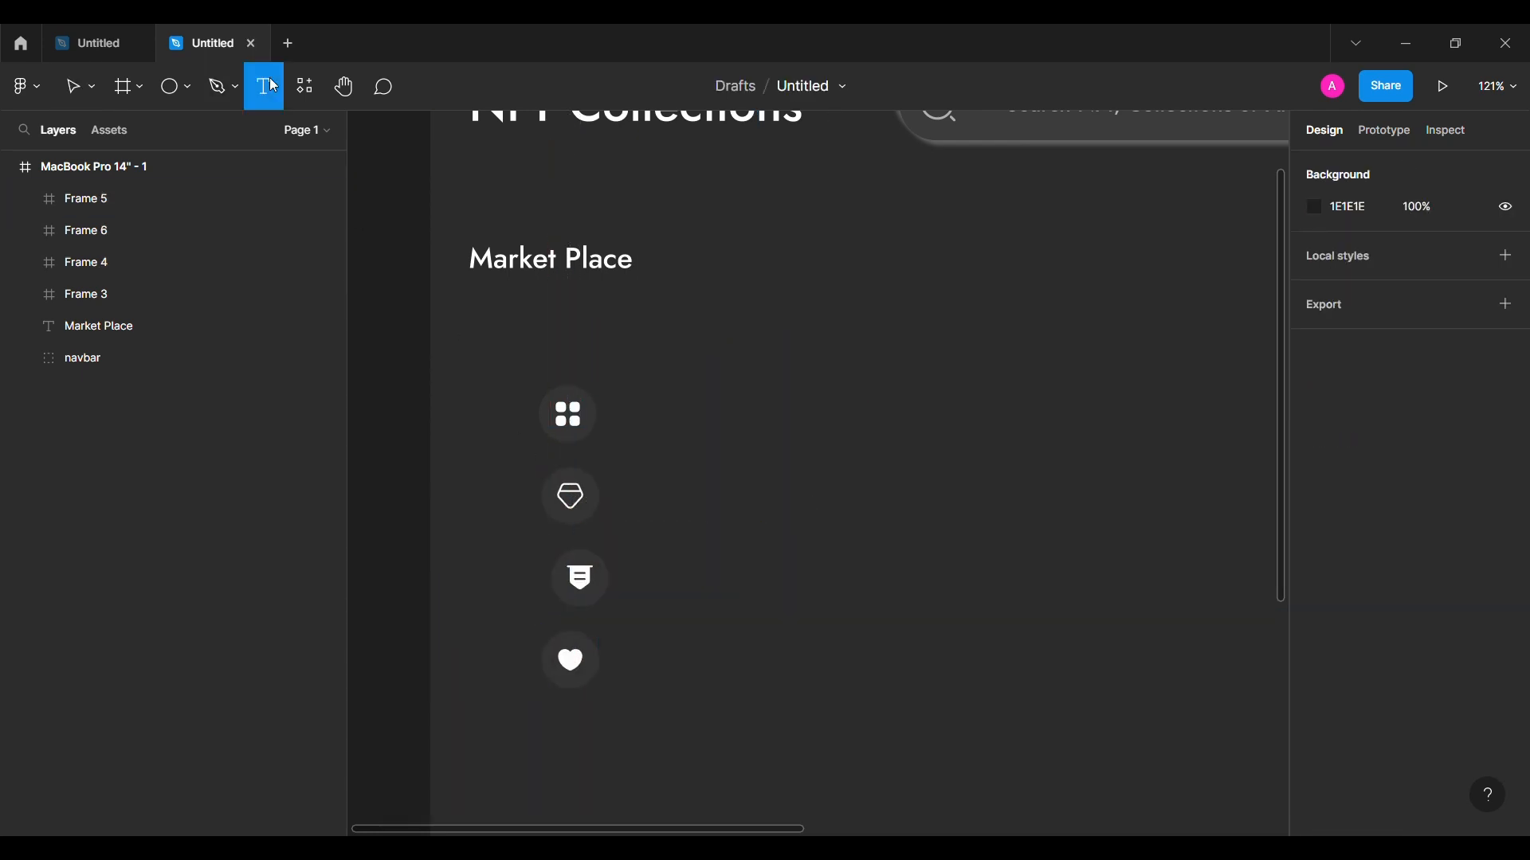
Step: Add a size-18 Dashboard label beside the grid icon
{"action": "left_click", "coordinate": [667, 421]}
{"action": "type", "text": "Dashboard"}
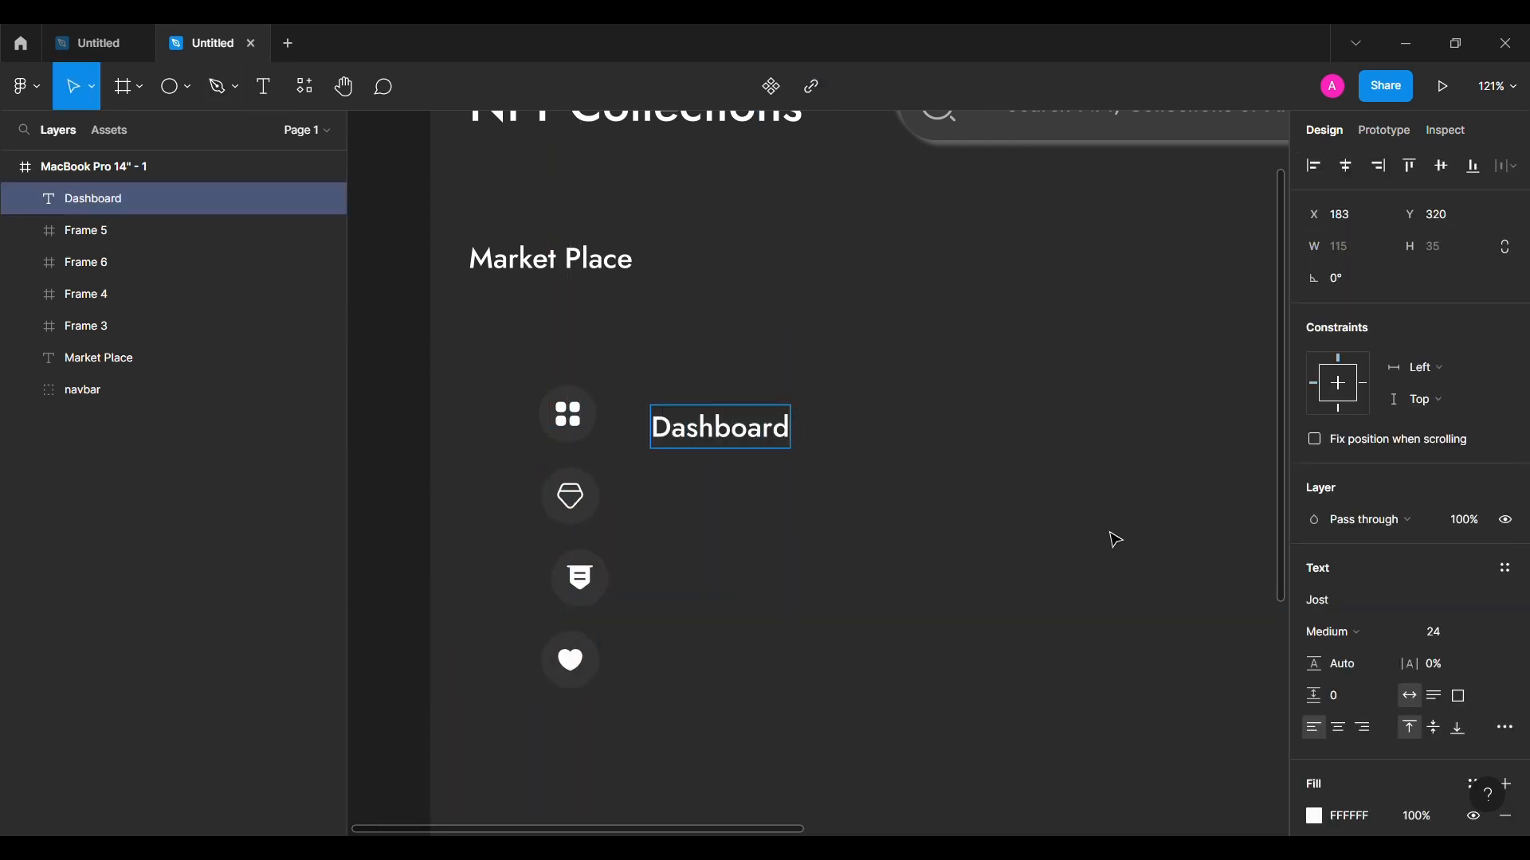
{"action": "key", "text": "Escape"}
{"action": "type", "text": "18"}
{"action": "key", "text": "Return"}
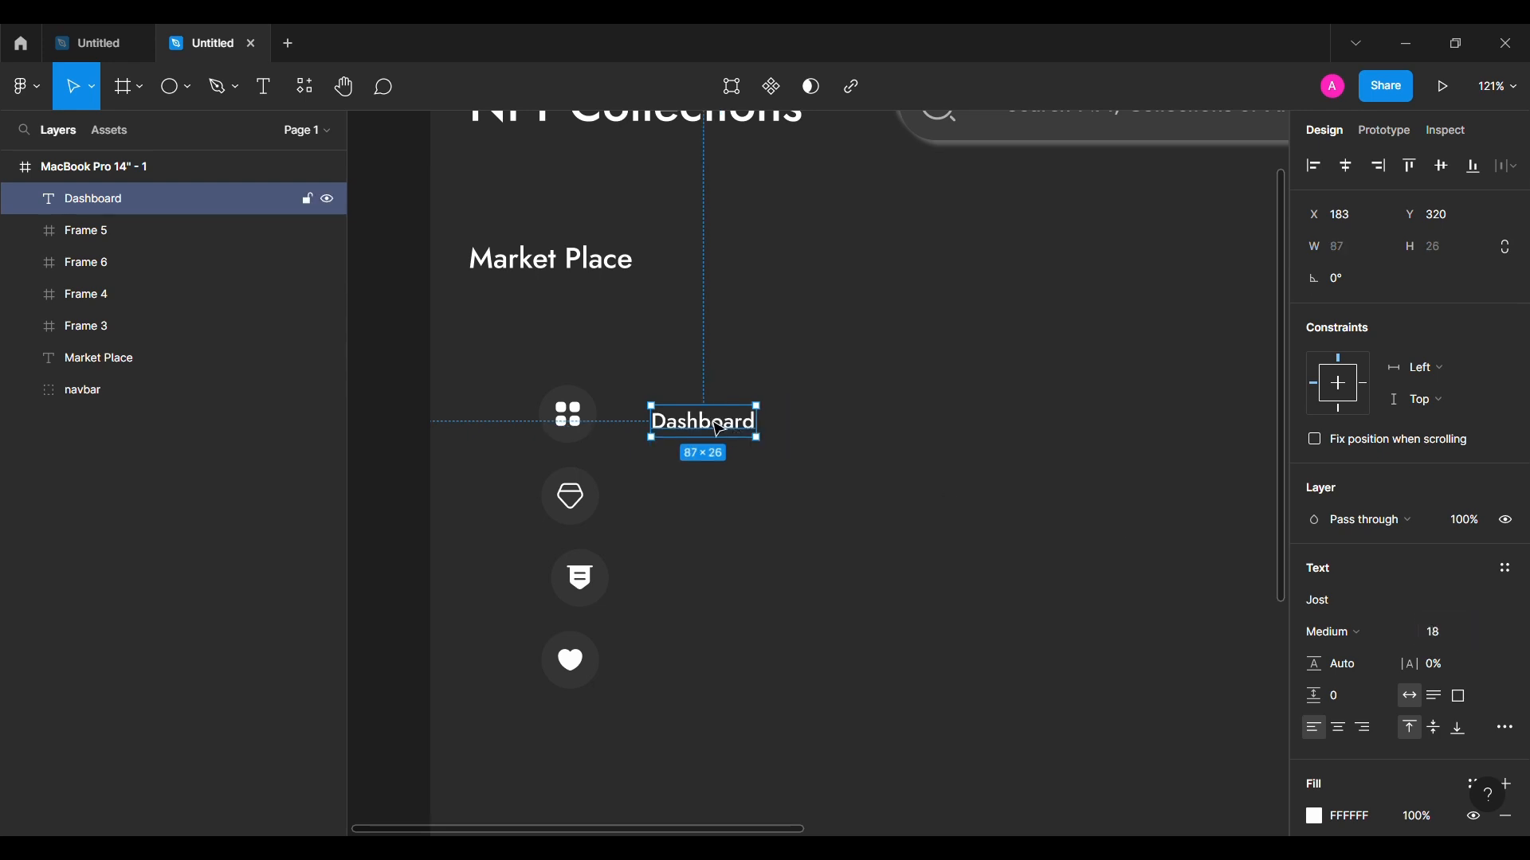
Step: Combine the grid icon and Dashboard label into an auto-layout row with 32 spacing, 16 and 6 padding
{"action": "left_click", "coordinate": [575, 420], "text": "shift"}
{"action": "key", "text": "shift+a"}
{"action": "left_click_drag", "start_coordinate": [695, 422], "coordinate": [656, 381]}
{"action": "left_click", "coordinate": [1354, 493]}
{"action": "type", "text": "32"}
{"action": "left_click", "coordinate": [1346, 519]}
{"action": "type", "text": "16"}
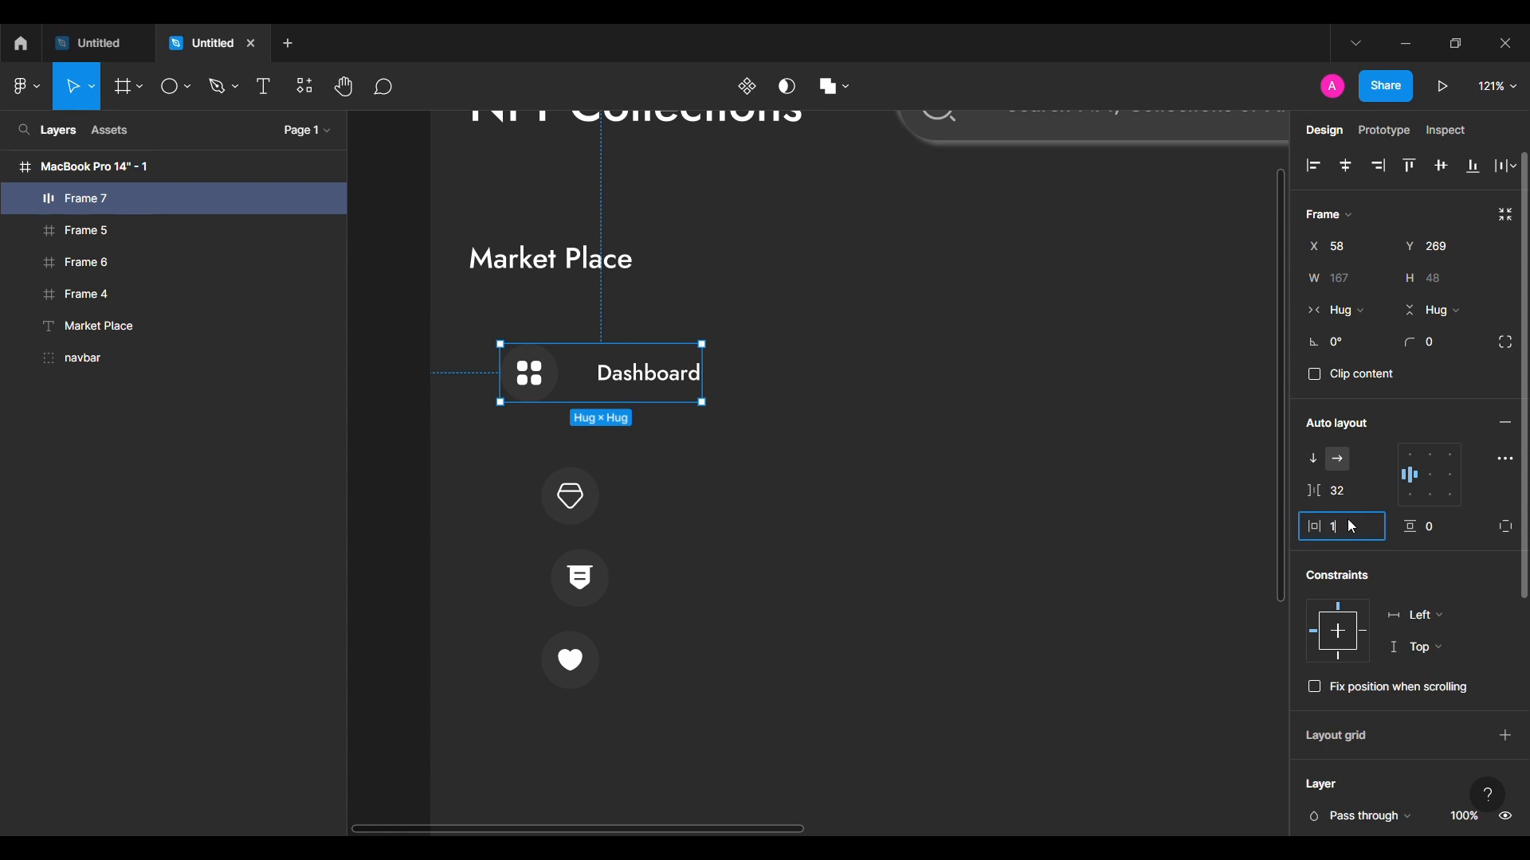
{"action": "left_click", "coordinate": [1434, 527]}
{"action": "type", "text": "6"}
{"action": "key", "text": "Return"}
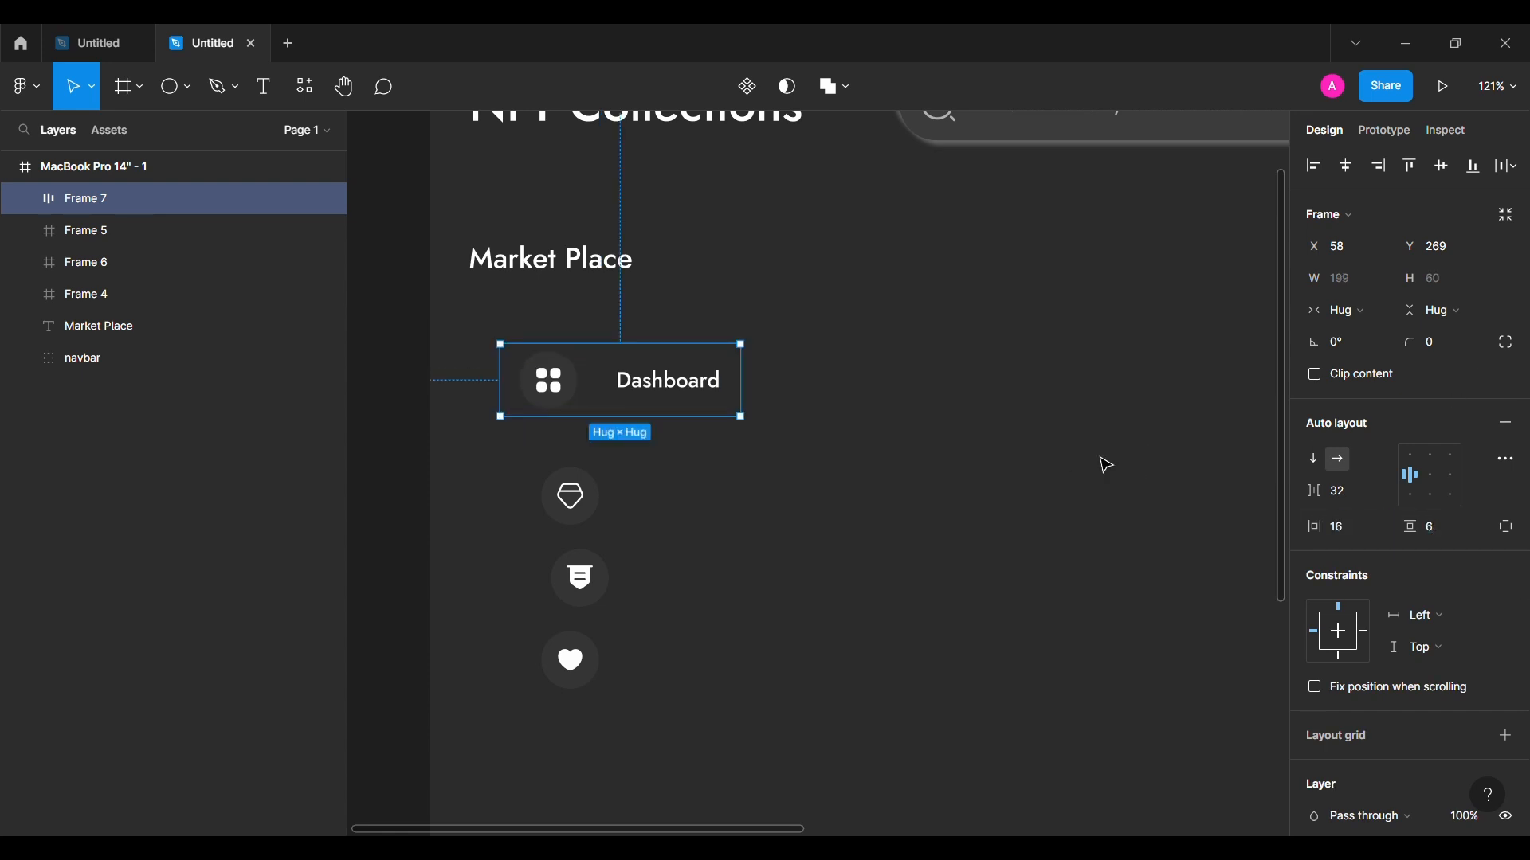
Step: Copy the currency pill's purple-to-red gradient fill and reselect the Dashboard row
{"action": "scroll", "coordinate": [1103, 461], "scroll_direction": "down", "scroll_amount": 5}
{"action": "left_click", "coordinate": [1181, 252], "text": "ctrl"}
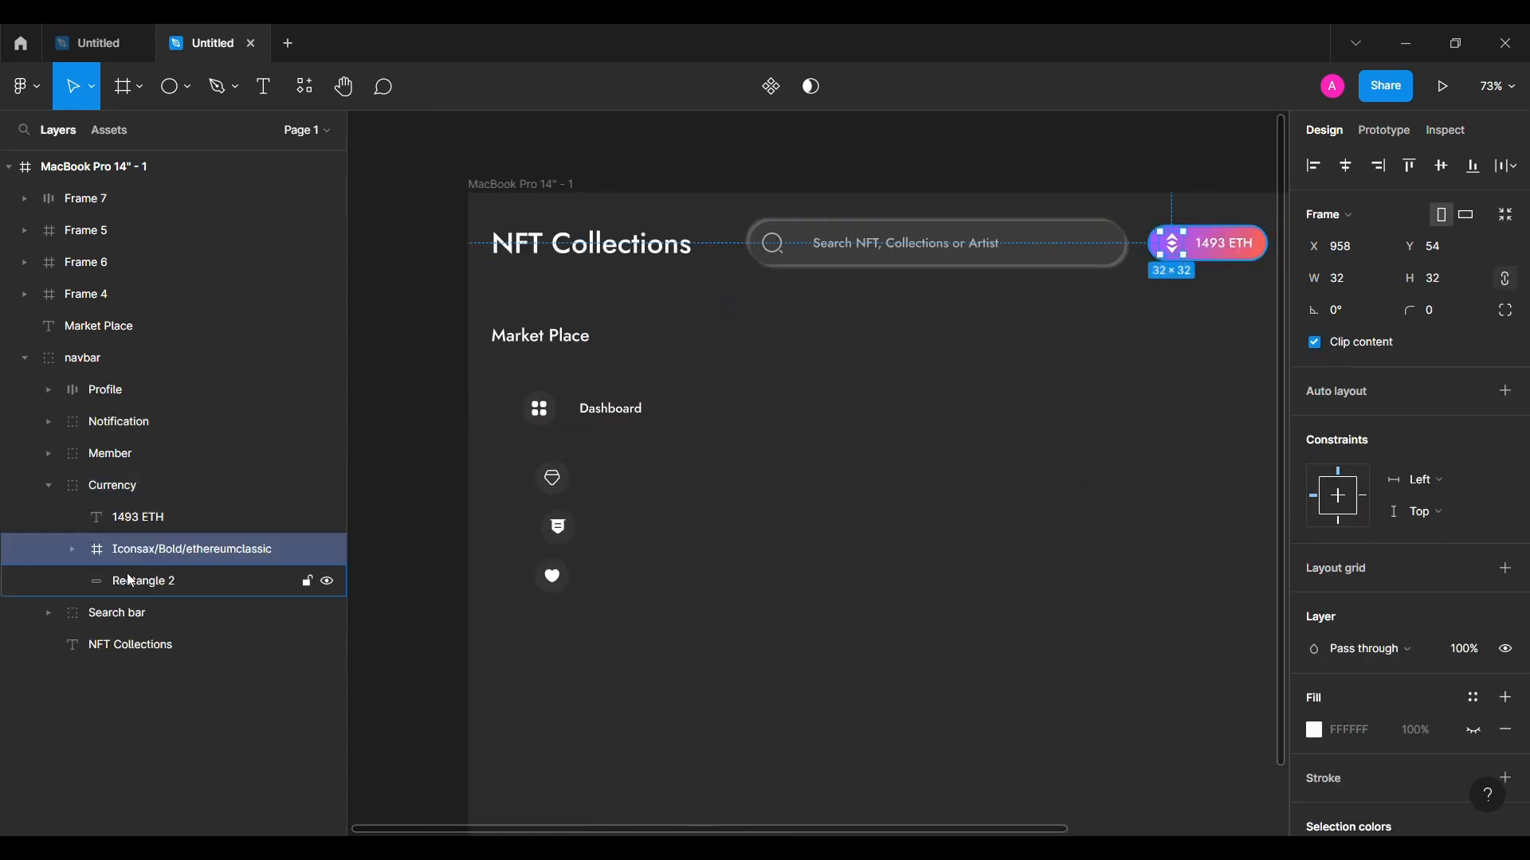
{"action": "left_click", "coordinate": [128, 578]}
{"action": "left_click", "coordinate": [1309, 583]}
{"action": "left_click", "coordinate": [638, 422]}
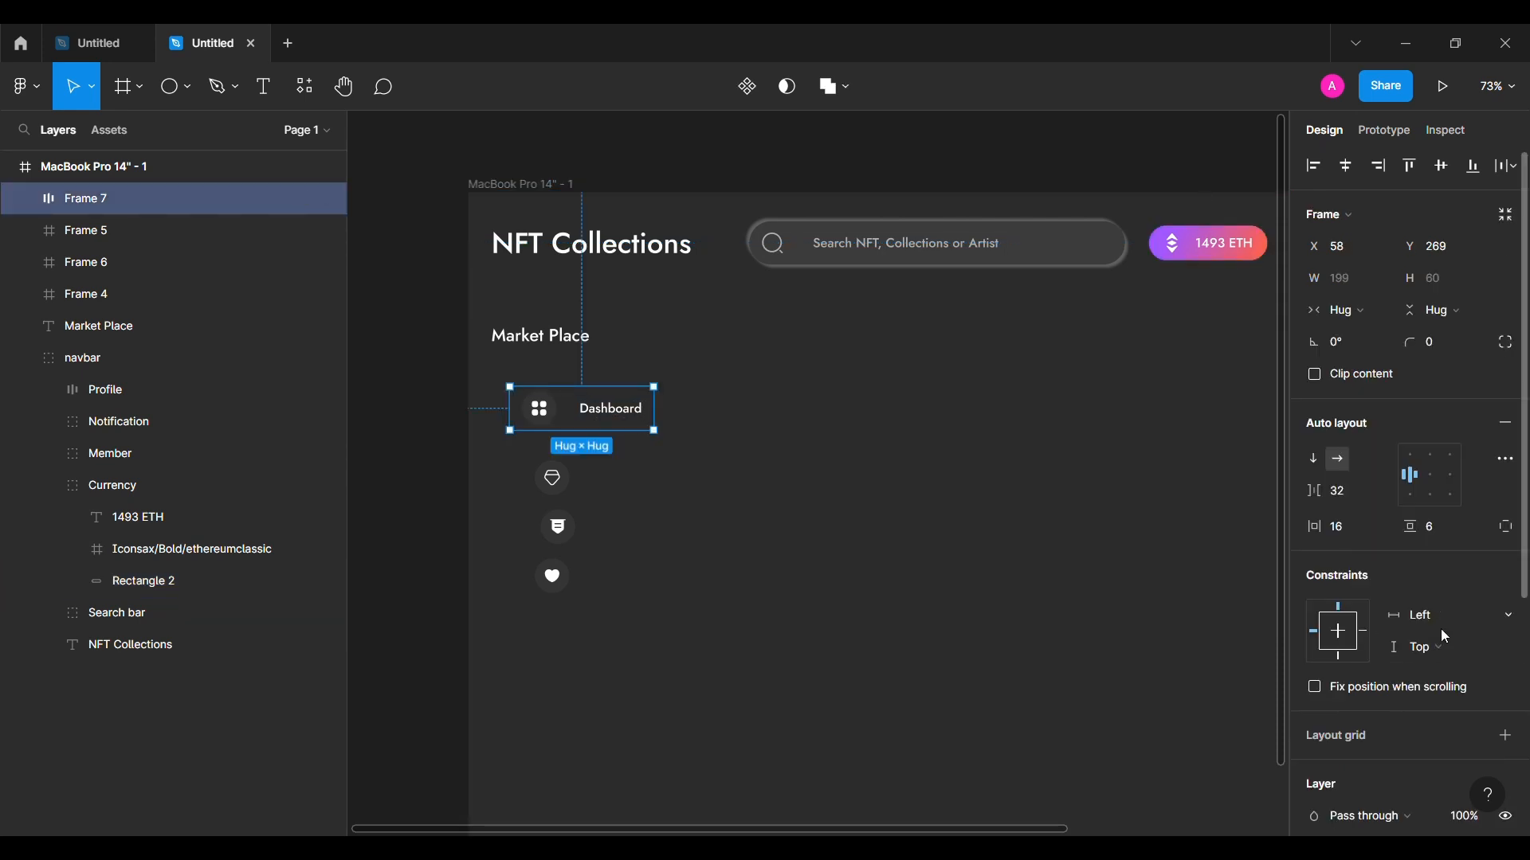
Step: Paste the purple-to-red gradient onto the Dashboard row and round its corners to radius 60
{"action": "scroll", "coordinate": [1498, 478], "scroll_direction": "down", "scroll_amount": 4}
{"action": "left_click", "coordinate": [1506, 504]}
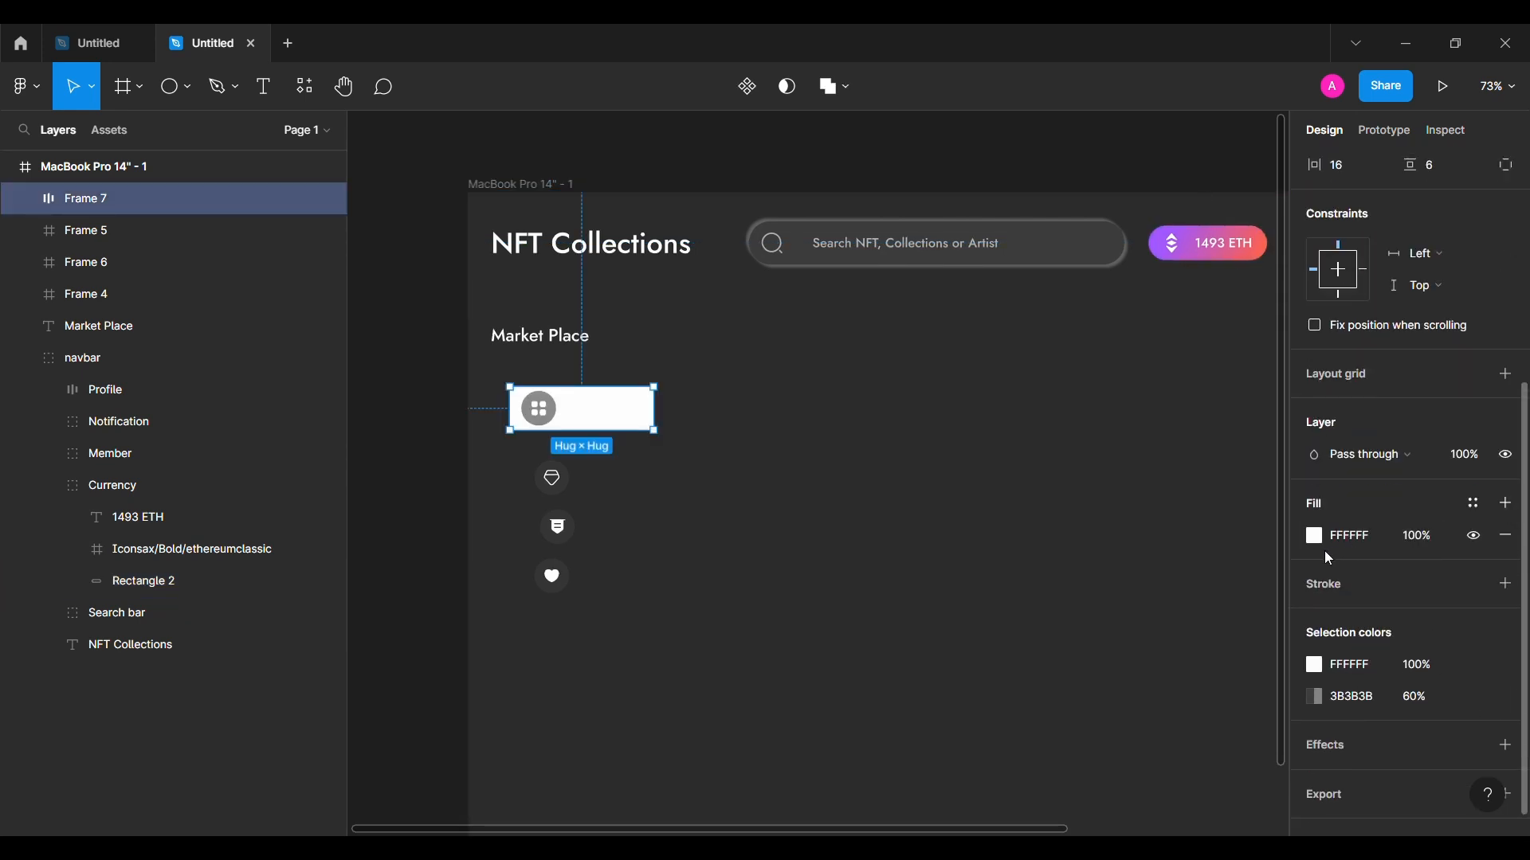
{"action": "left_click", "coordinate": [1330, 546]}
{"action": "key", "text": "ctrl+v"}
{"action": "scroll", "coordinate": [1378, 462], "scroll_direction": "up", "scroll_amount": 5}
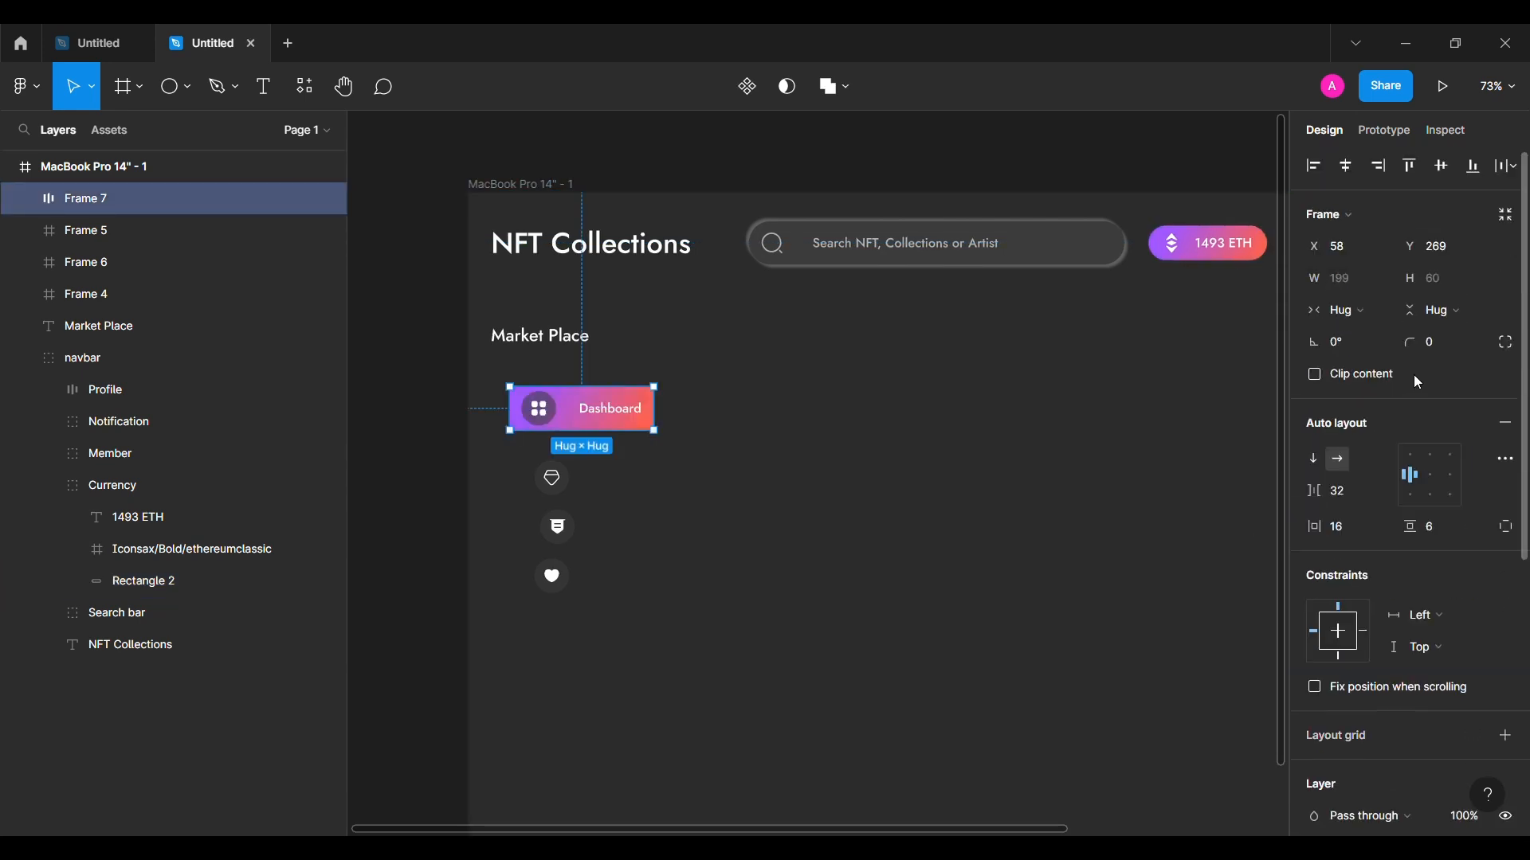
{"action": "left_click_drag", "start_coordinate": [1410, 343], "coordinate": [20, 346]}
{"action": "left_click_drag", "start_coordinate": [831, 333], "coordinate": [956, 473]}
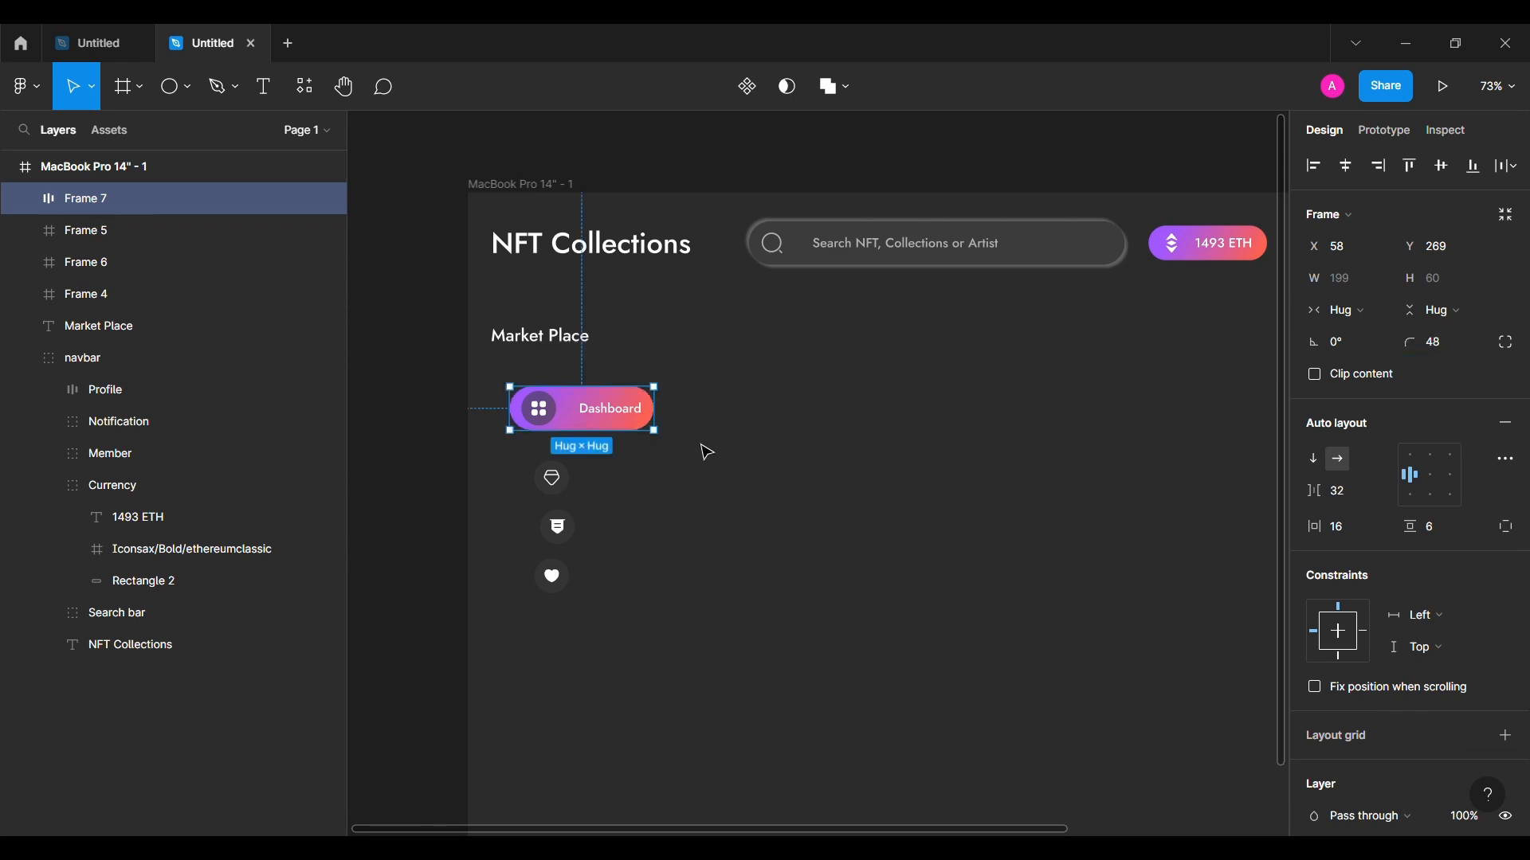
{"action": "left_click", "coordinate": [771, 495]}
Step: Widen the Dashboard button with a right padding of 77
{"action": "scroll", "coordinate": [771, 494], "scroll_direction": "up", "scroll_amount": 3}
{"action": "left_click", "coordinate": [539, 385]}
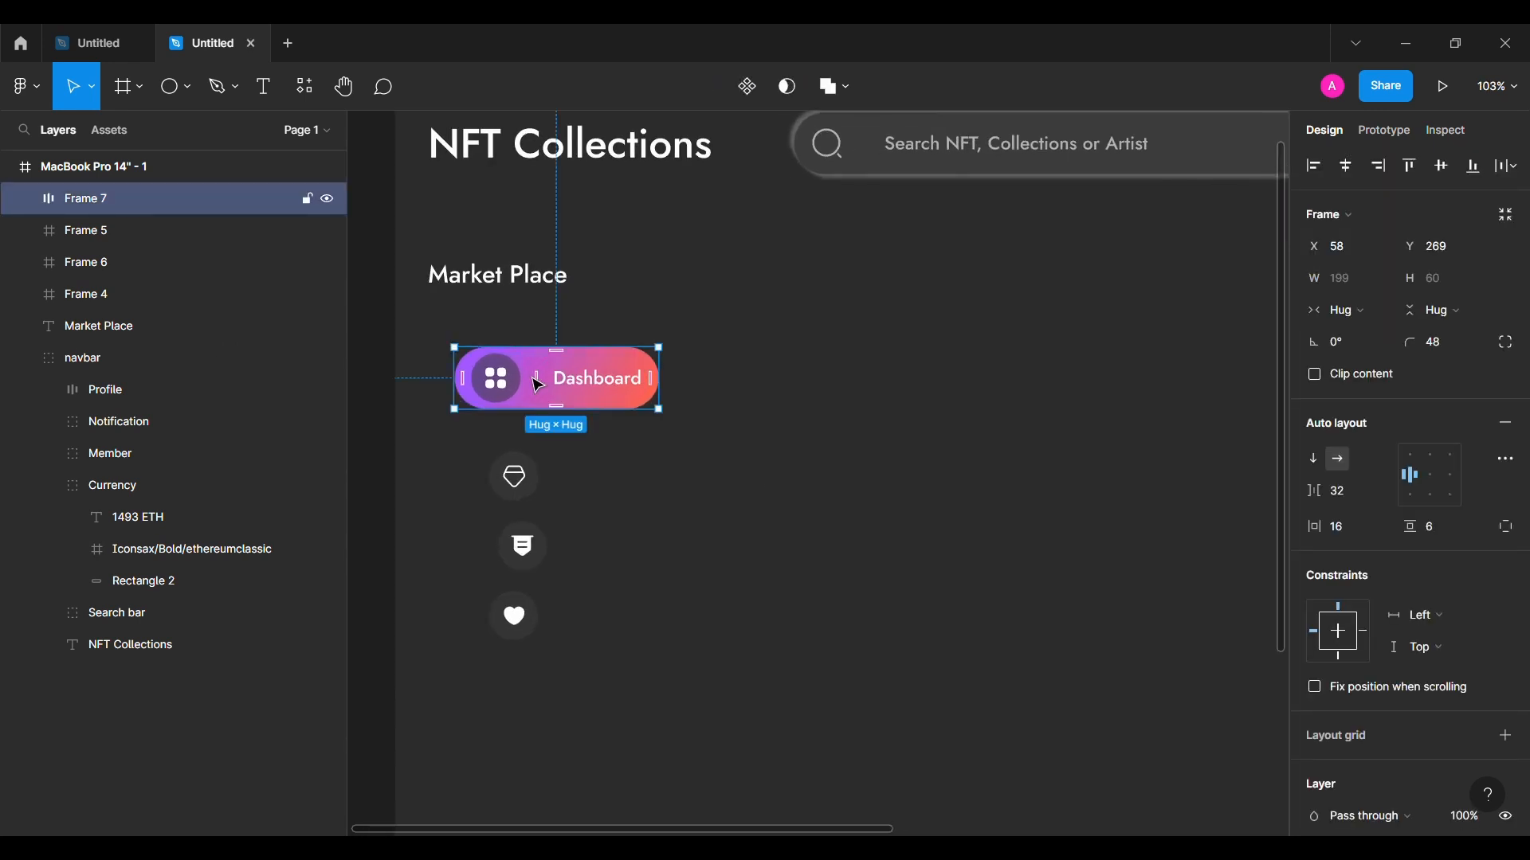
{"action": "left_click", "coordinate": [1506, 527]}
{"action": "left_click_drag", "start_coordinate": [1325, 558], "coordinate": [1356, 564]}
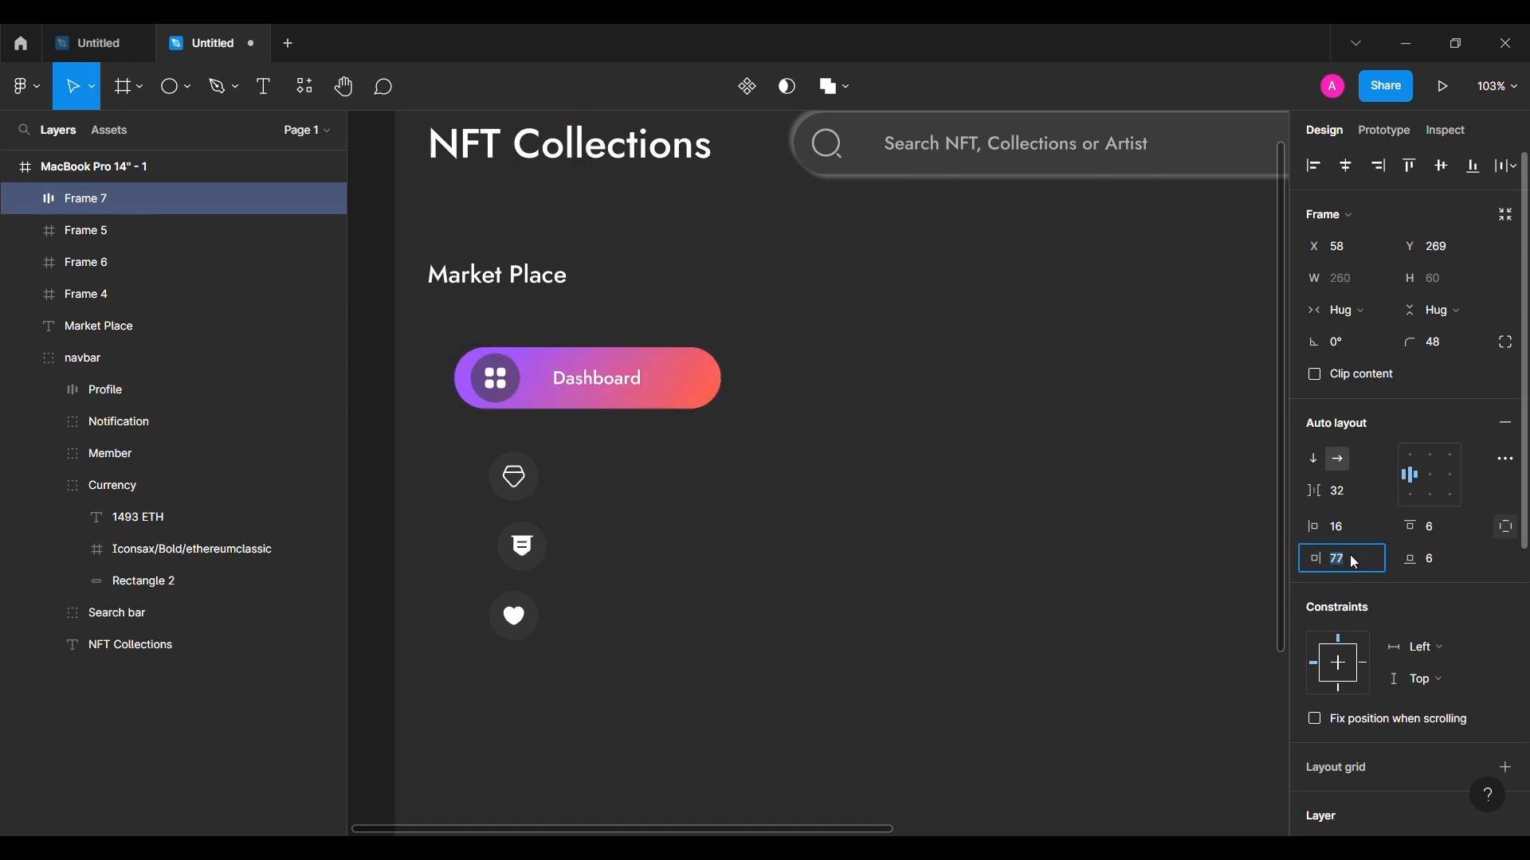
{"action": "left_click", "coordinate": [667, 424]}
Step: Shift the gradient's purple start point slightly left
{"action": "left_click", "coordinate": [663, 392]}
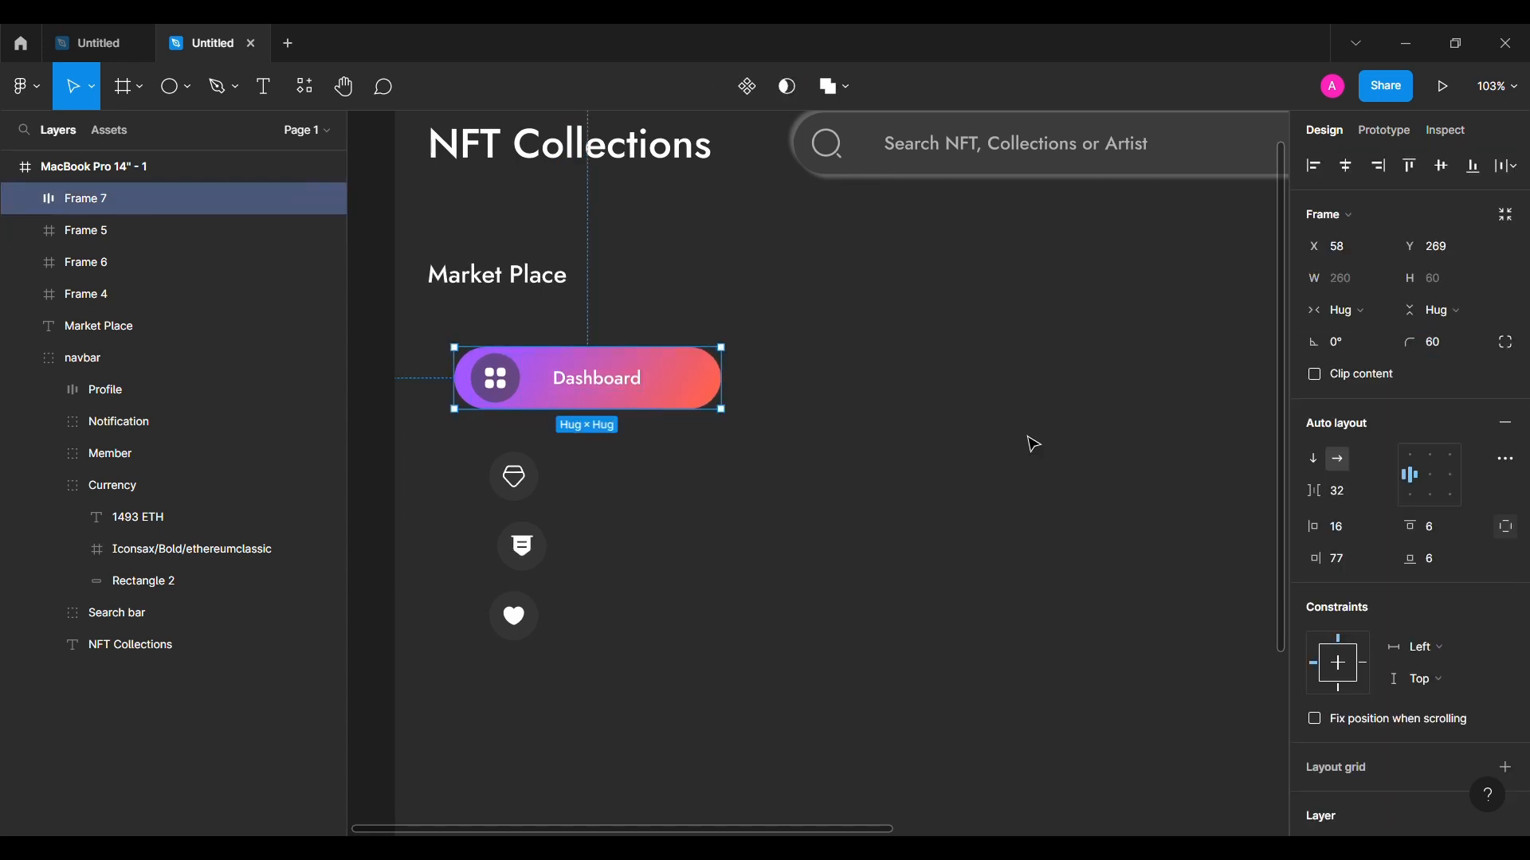
{"action": "scroll", "coordinate": [1402, 478], "scroll_direction": "down", "scroll_amount": 5}
{"action": "left_click", "coordinate": [1313, 541]}
{"action": "left_click_drag", "start_coordinate": [516, 349], "coordinate": [508, 351]}
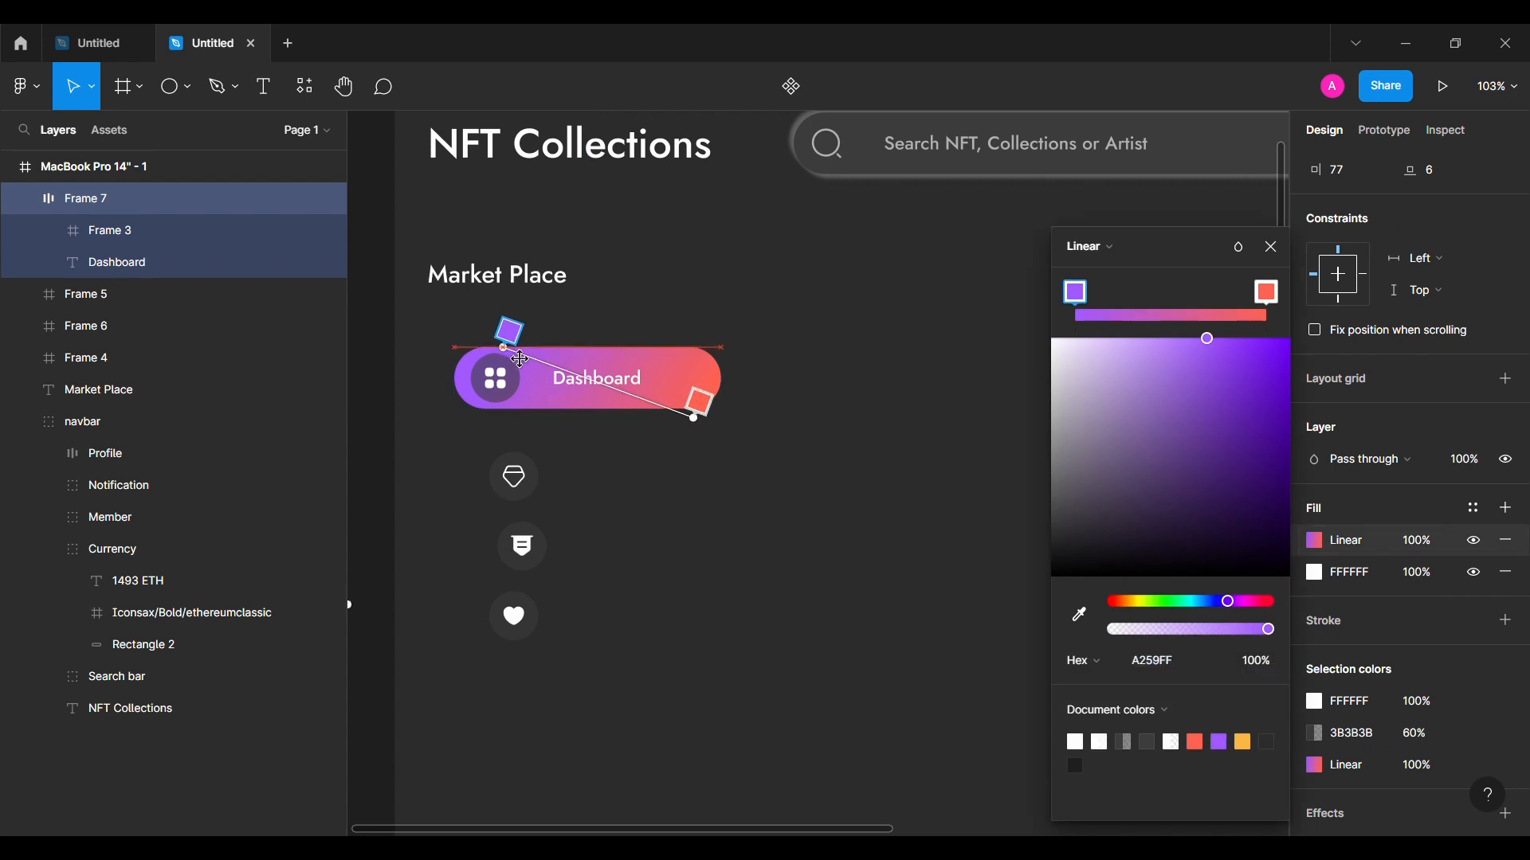
{"action": "left_click", "coordinate": [1273, 249]}
{"action": "left_click", "coordinate": [735, 503]}
Step: Nudge the Dashboard button to X 28, just under Market Place
{"action": "left_click", "coordinate": [625, 394]}
{"action": "key", "text": "alt"}
{"action": "key", "text": "shift+Left"}
{"action": "key", "text": "shift+Left"}
{"action": "key", "text": "shift+Left"}
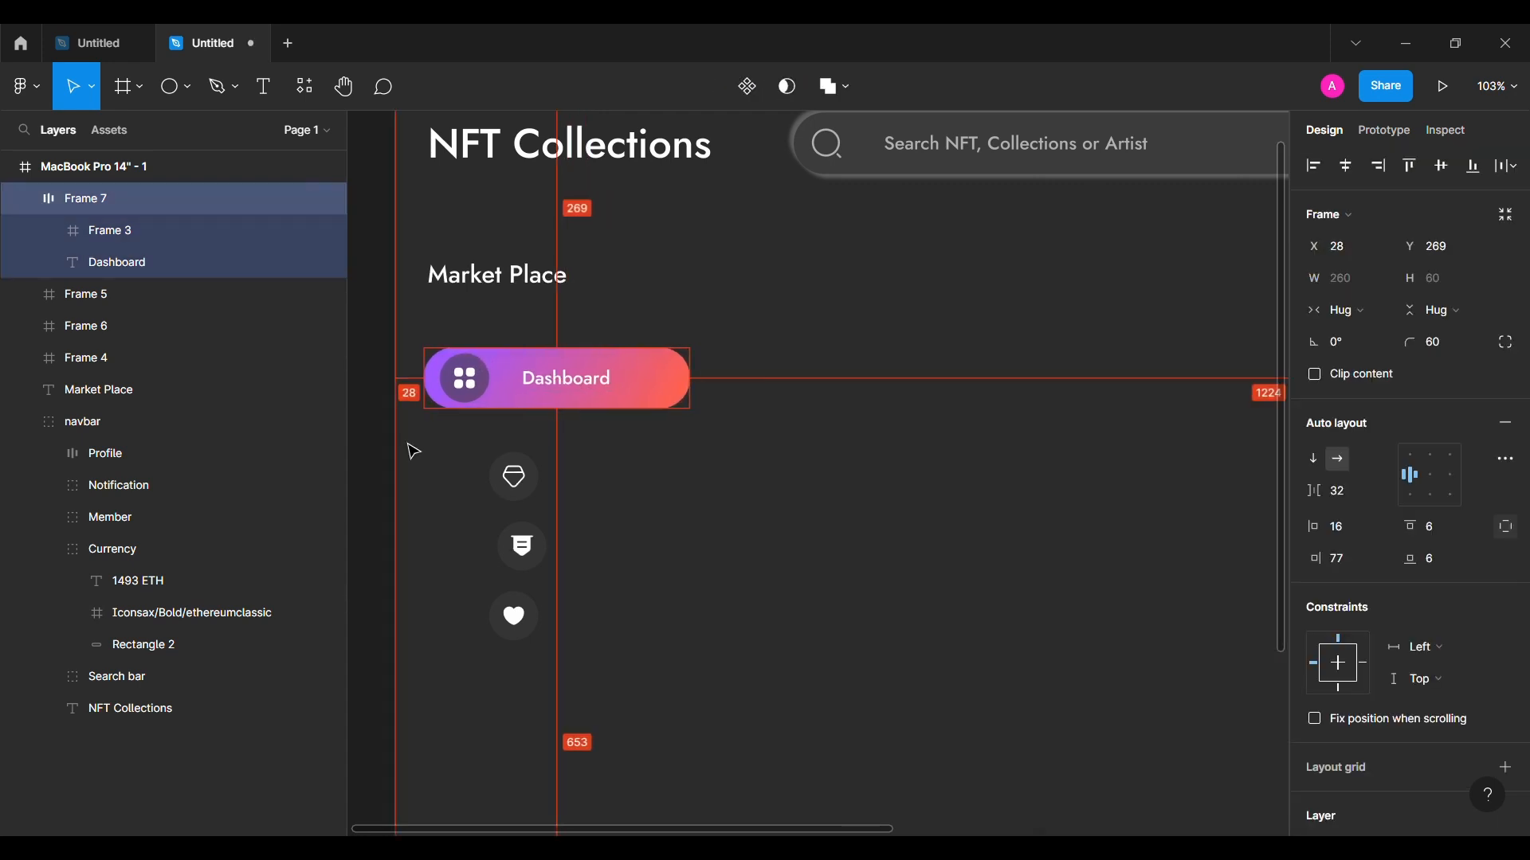
{"action": "key", "text": "shift+Up"}
{"action": "key", "text": "shift+Up"}
{"action": "key", "text": "shift+Up"}
{"action": "key", "text": "shift+Up"}
{"action": "left_click", "coordinate": [515, 504]}
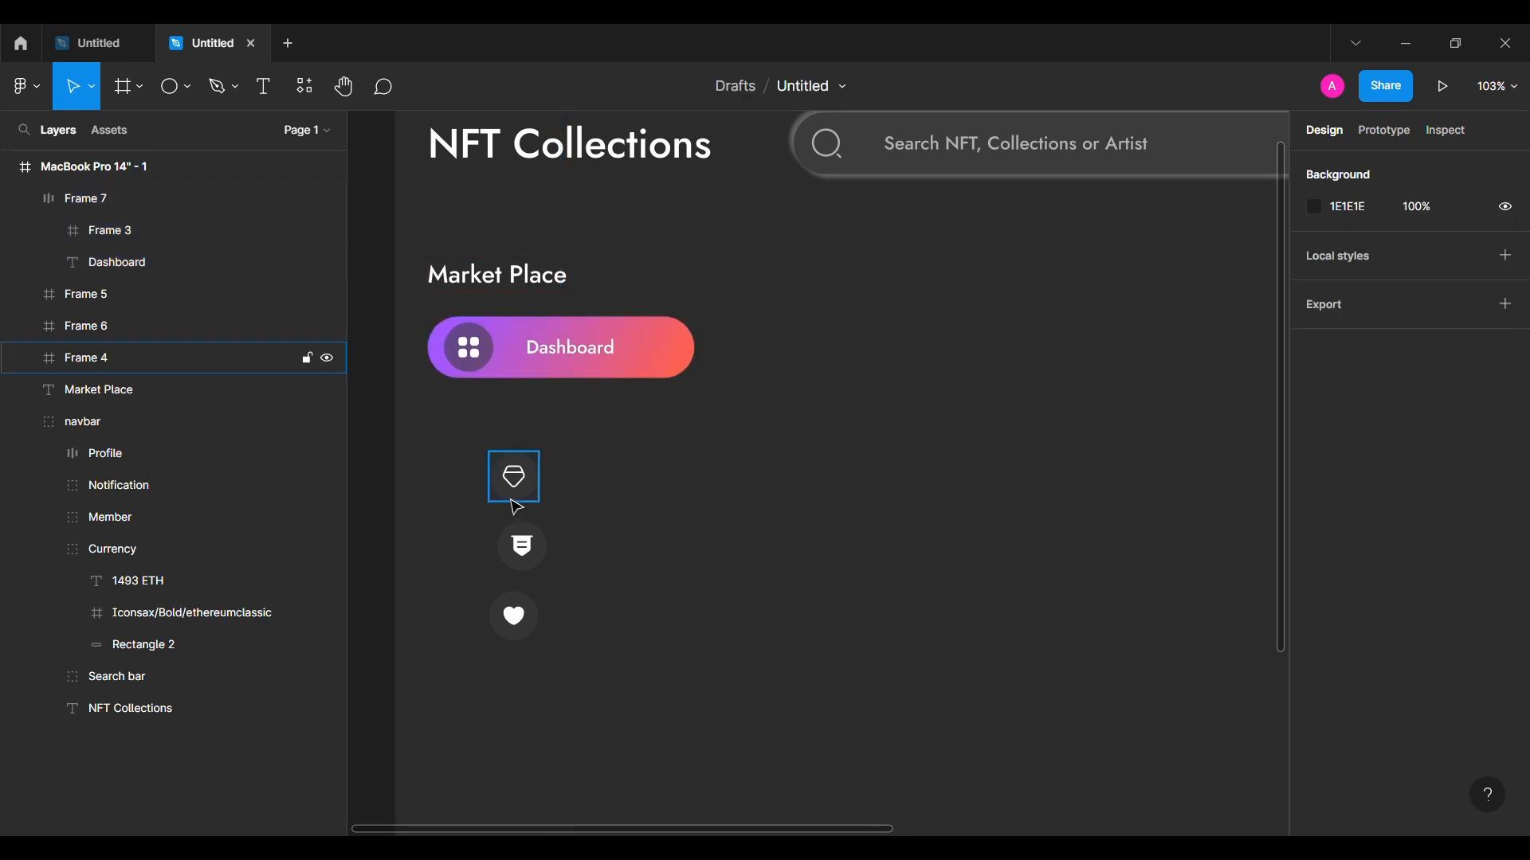
Step: Move the gem and bill icons aside and duplicate the Dashboard button into a stacked column
{"action": "left_click_drag", "start_coordinate": [515, 477], "coordinate": [638, 648]}
{"action": "left_click_drag", "start_coordinate": [521, 546], "coordinate": [760, 677]}
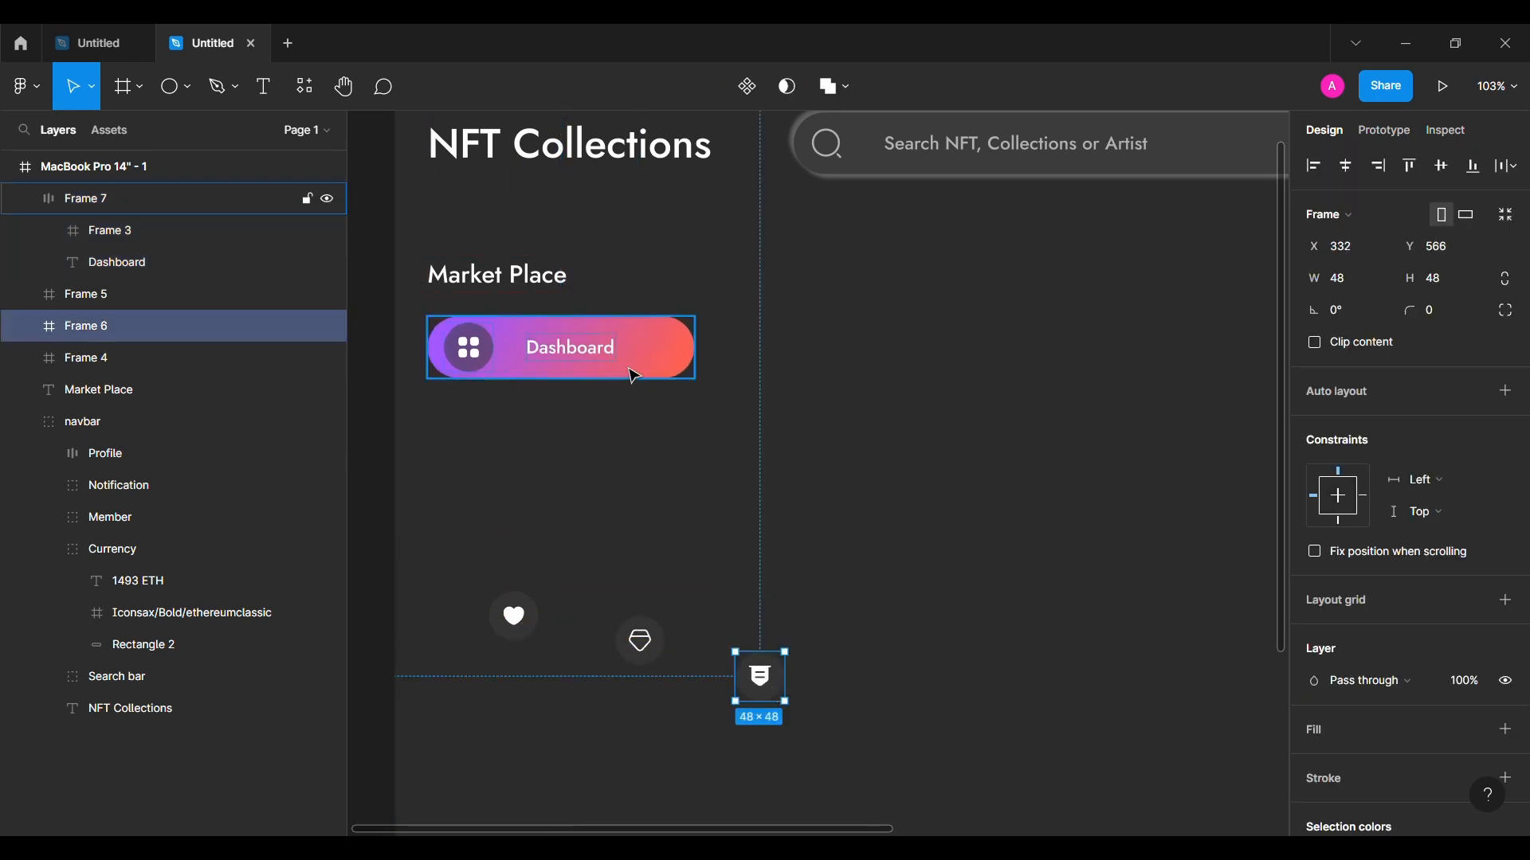
{"action": "left_click_drag", "start_coordinate": [632, 374], "coordinate": [627, 578]}
{"action": "left_click", "coordinate": [637, 489], "text": "shift"}
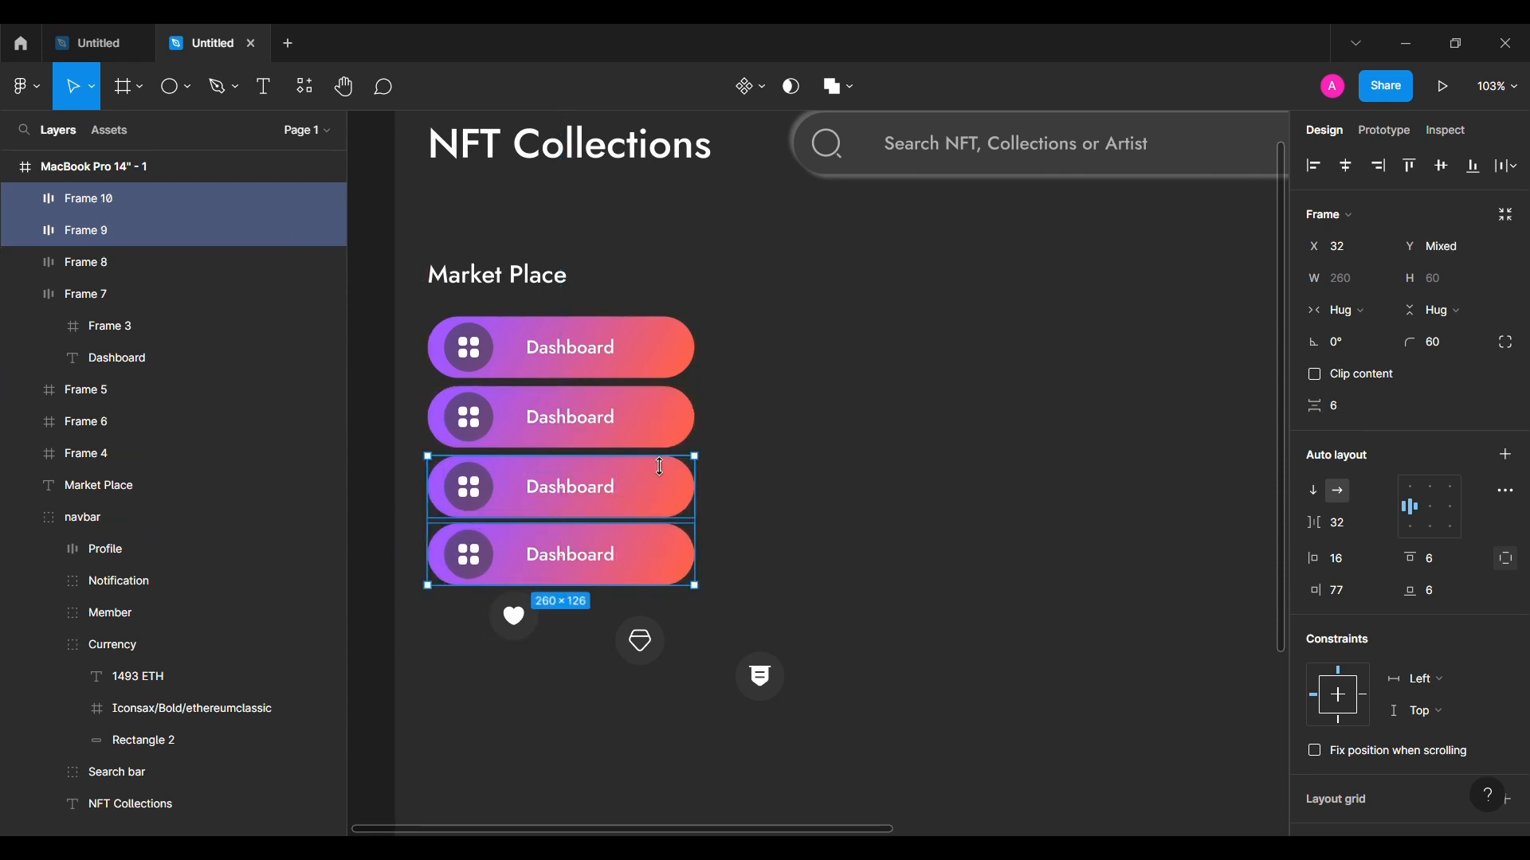
{"action": "left_click", "coordinate": [654, 452]}
Step: Swap the grid icon for the gem, bill and heart icons in the second, third and fourth buttons
{"action": "left_click_drag", "start_coordinate": [639, 641], "coordinate": [550, 416]}
{"action": "left_click", "coordinate": [485, 422]}
{"action": "key", "text": "Delete"}
{"action": "left_click_drag", "start_coordinate": [524, 623], "coordinate": [517, 567]}
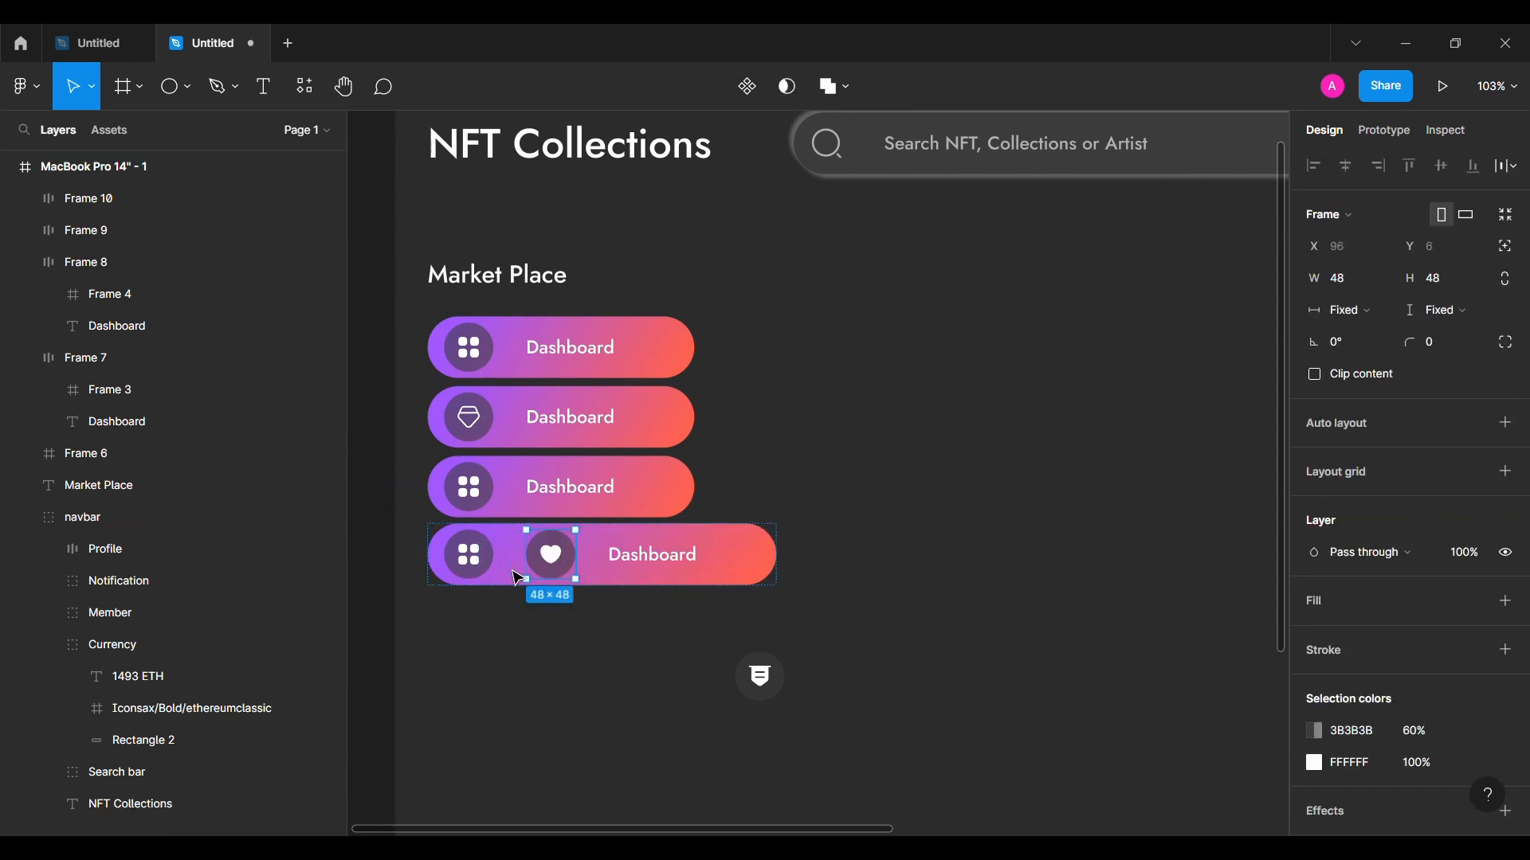
{"action": "left_click", "coordinate": [481, 567]}
{"action": "key", "text": "Delete"}
{"action": "left_click_drag", "start_coordinate": [760, 677], "coordinate": [515, 483]}
{"action": "left_click", "coordinate": [472, 487]}
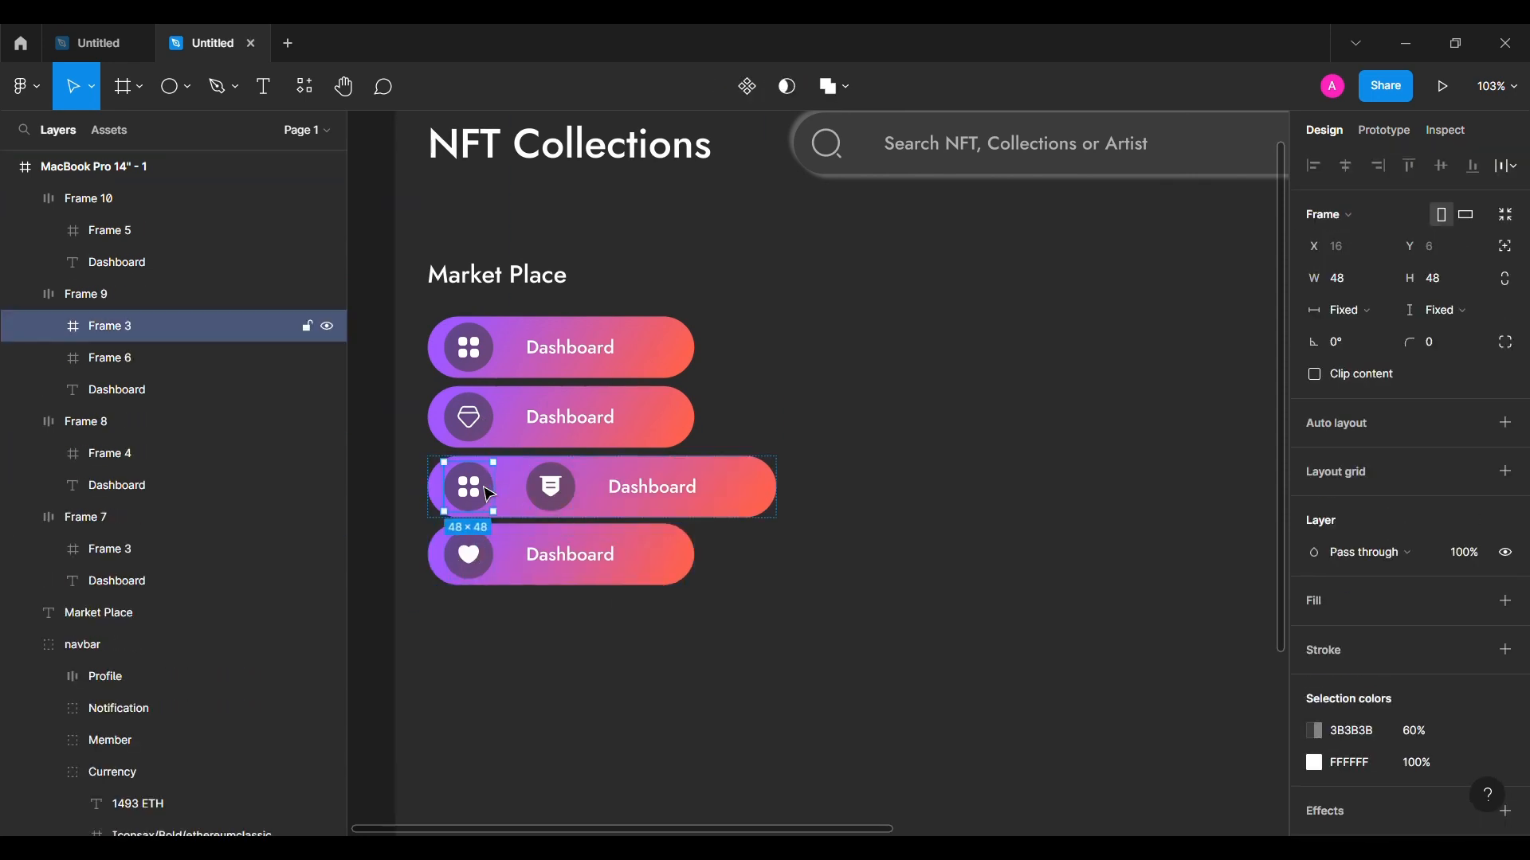
{"action": "key", "text": "Delete"}
{"action": "double_click", "coordinate": [607, 415]}
Step: Relabel the lower three buttons NFT Store, Active Bids and Favourites
{"action": "double_click", "coordinate": [605, 423]}
{"action": "type", "text": "NFT Store"}
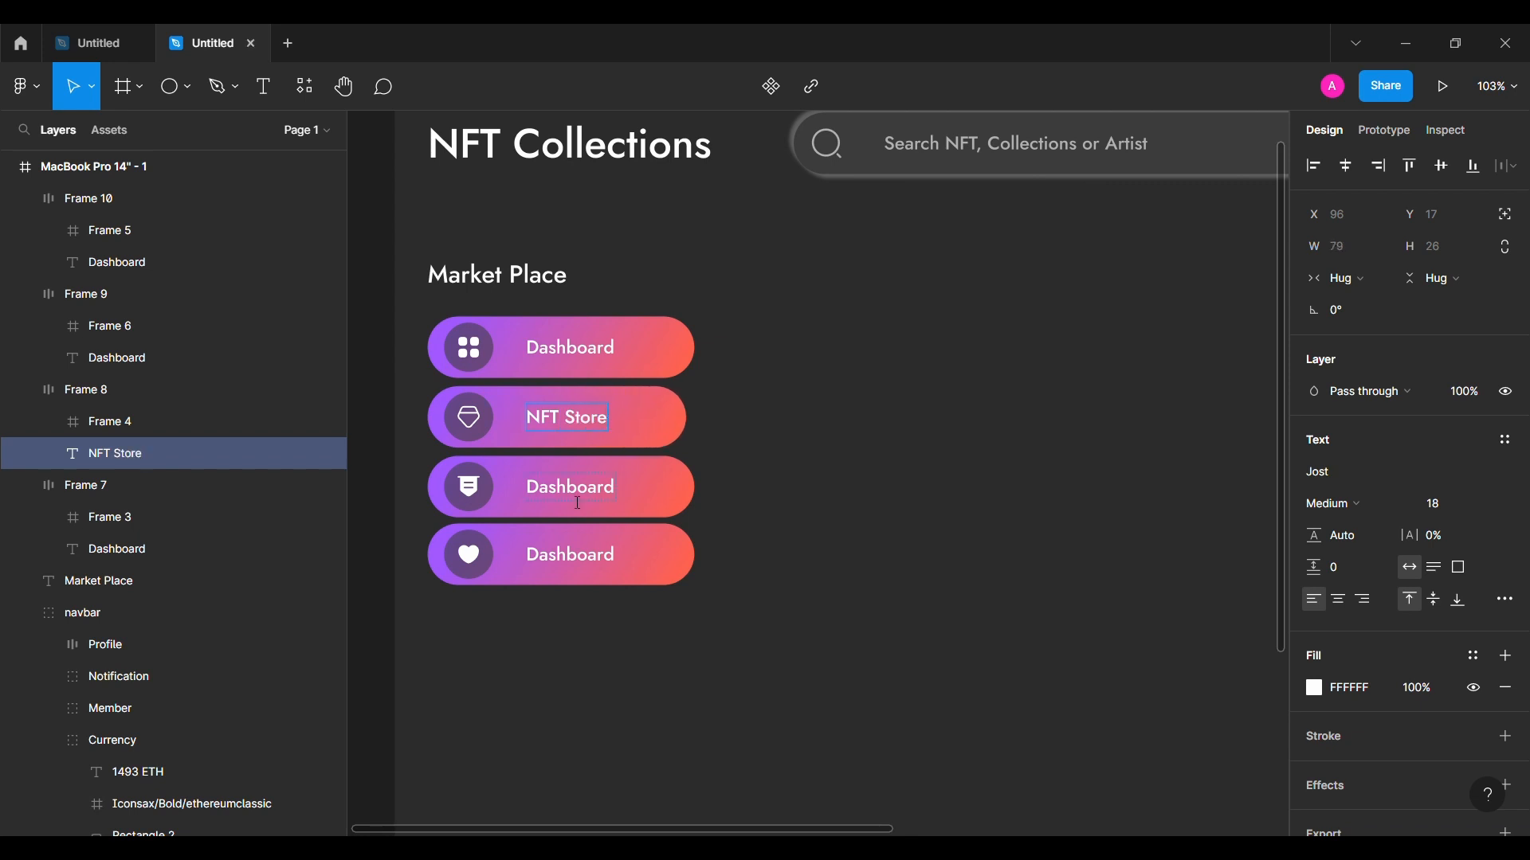
{"action": "double_click", "coordinate": [578, 503]}
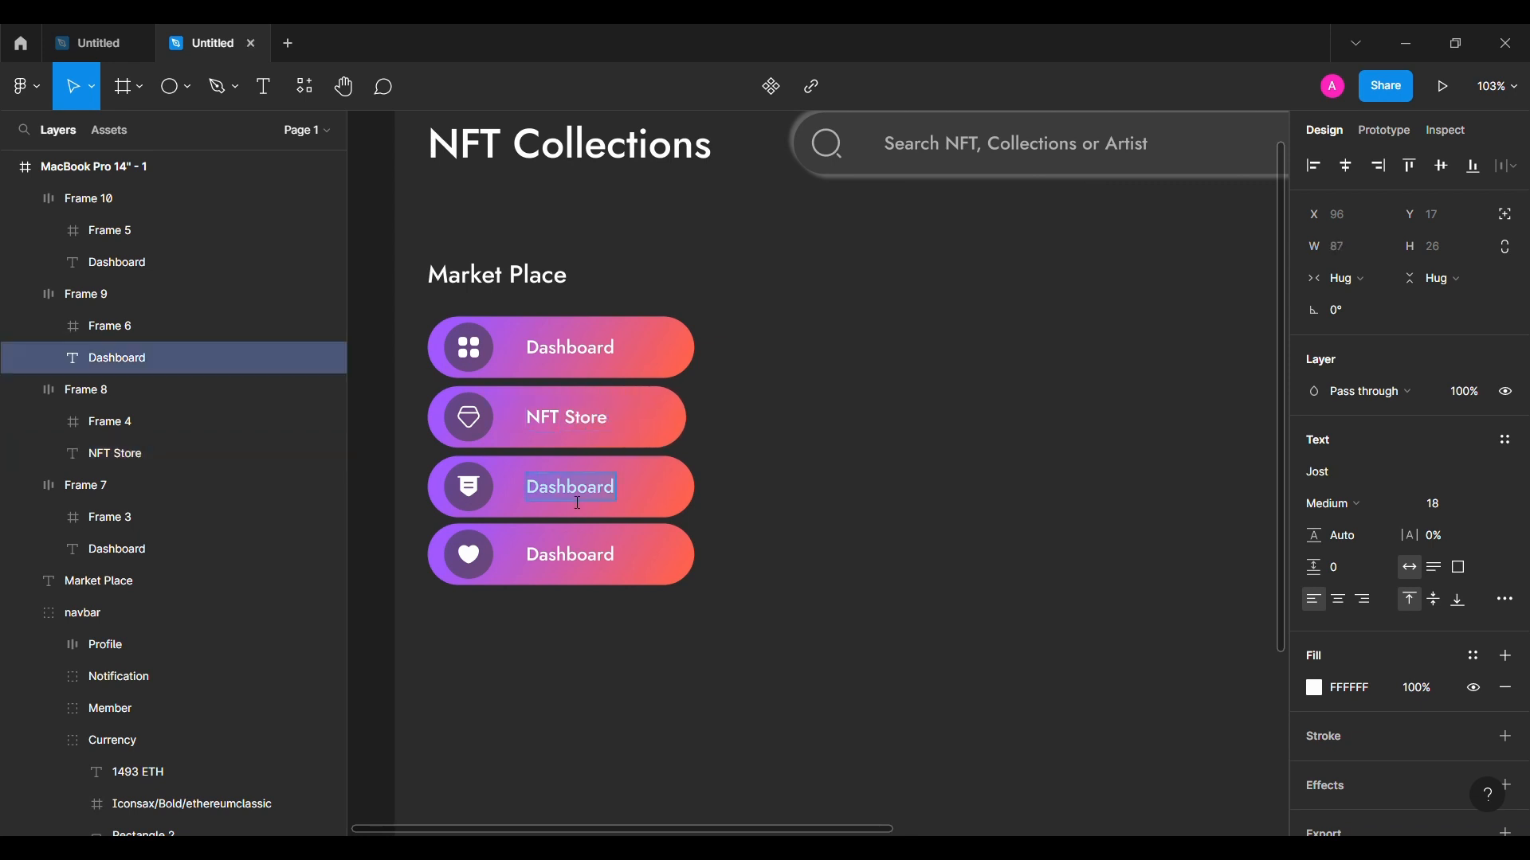
{"action": "type", "text": "Active Bids"}
{"action": "double_click", "coordinate": [607, 569]}
{"action": "type", "text": "Favorites"}
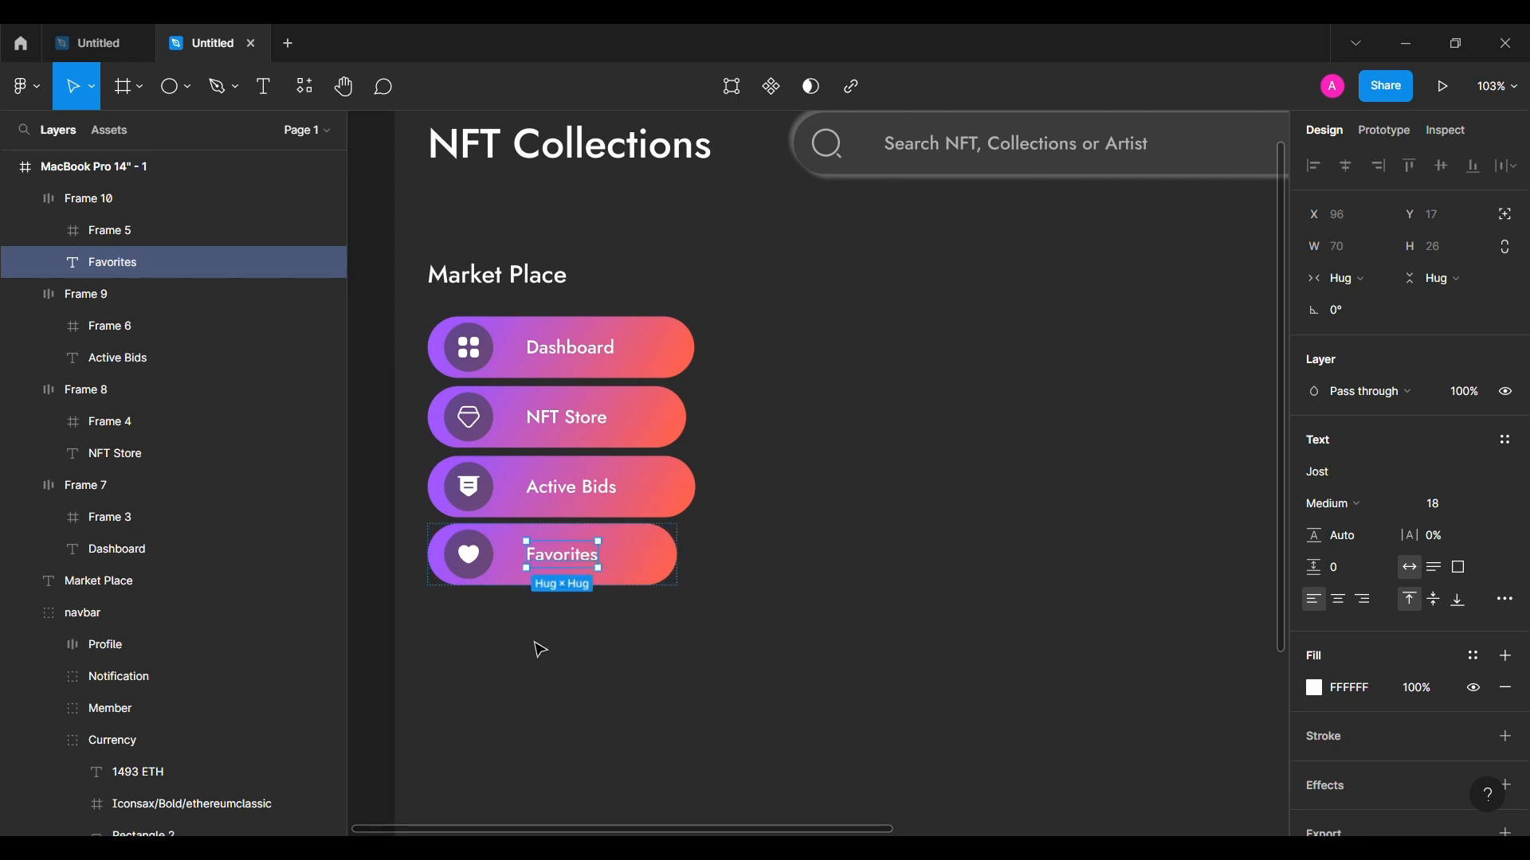
{"action": "left_click", "coordinate": [540, 650]}
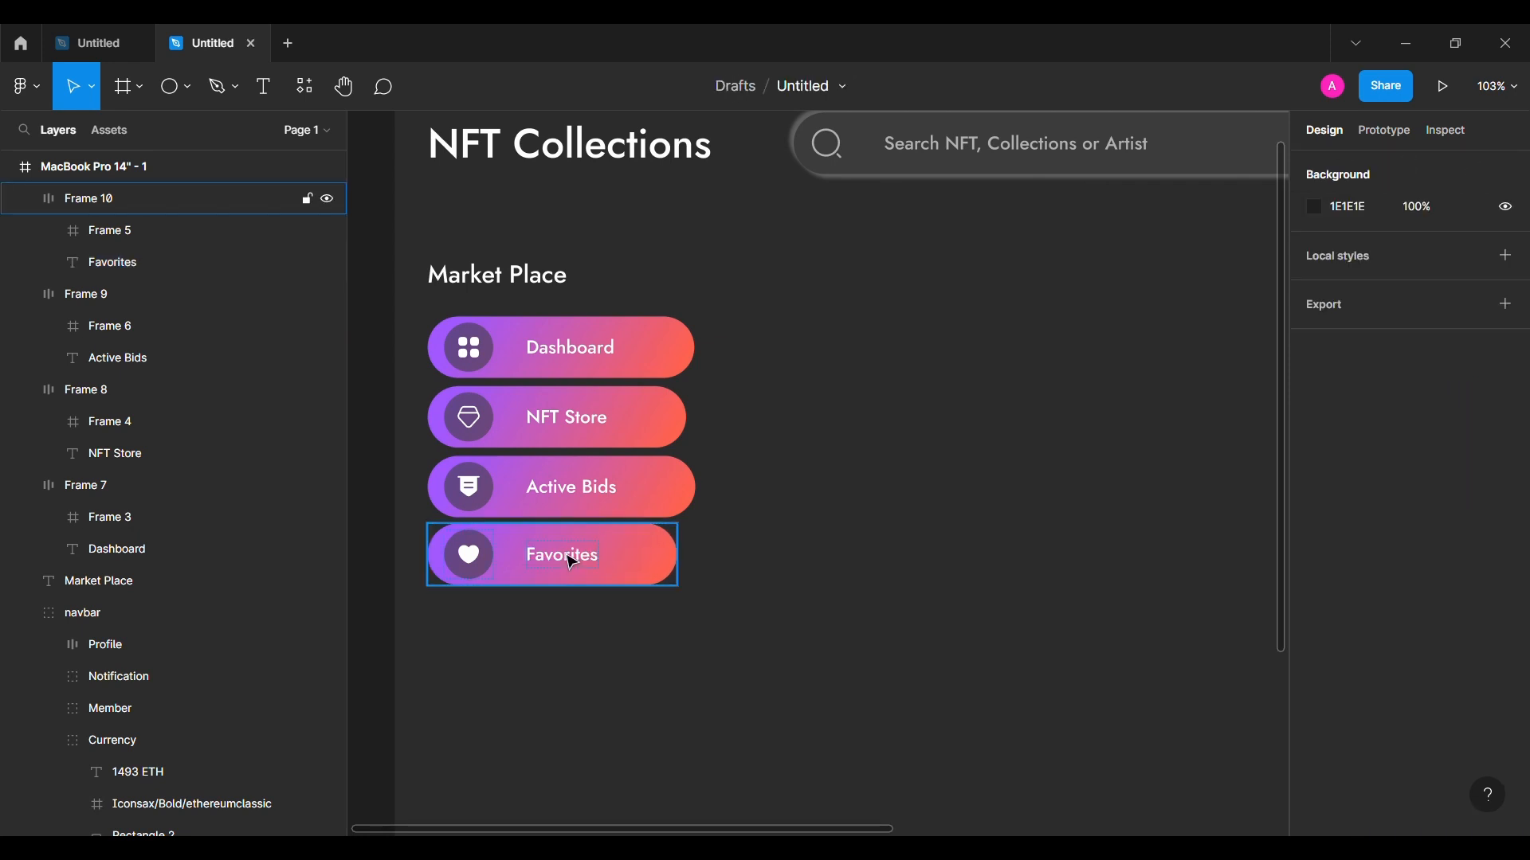
{"action": "double_click", "coordinate": [578, 571]}
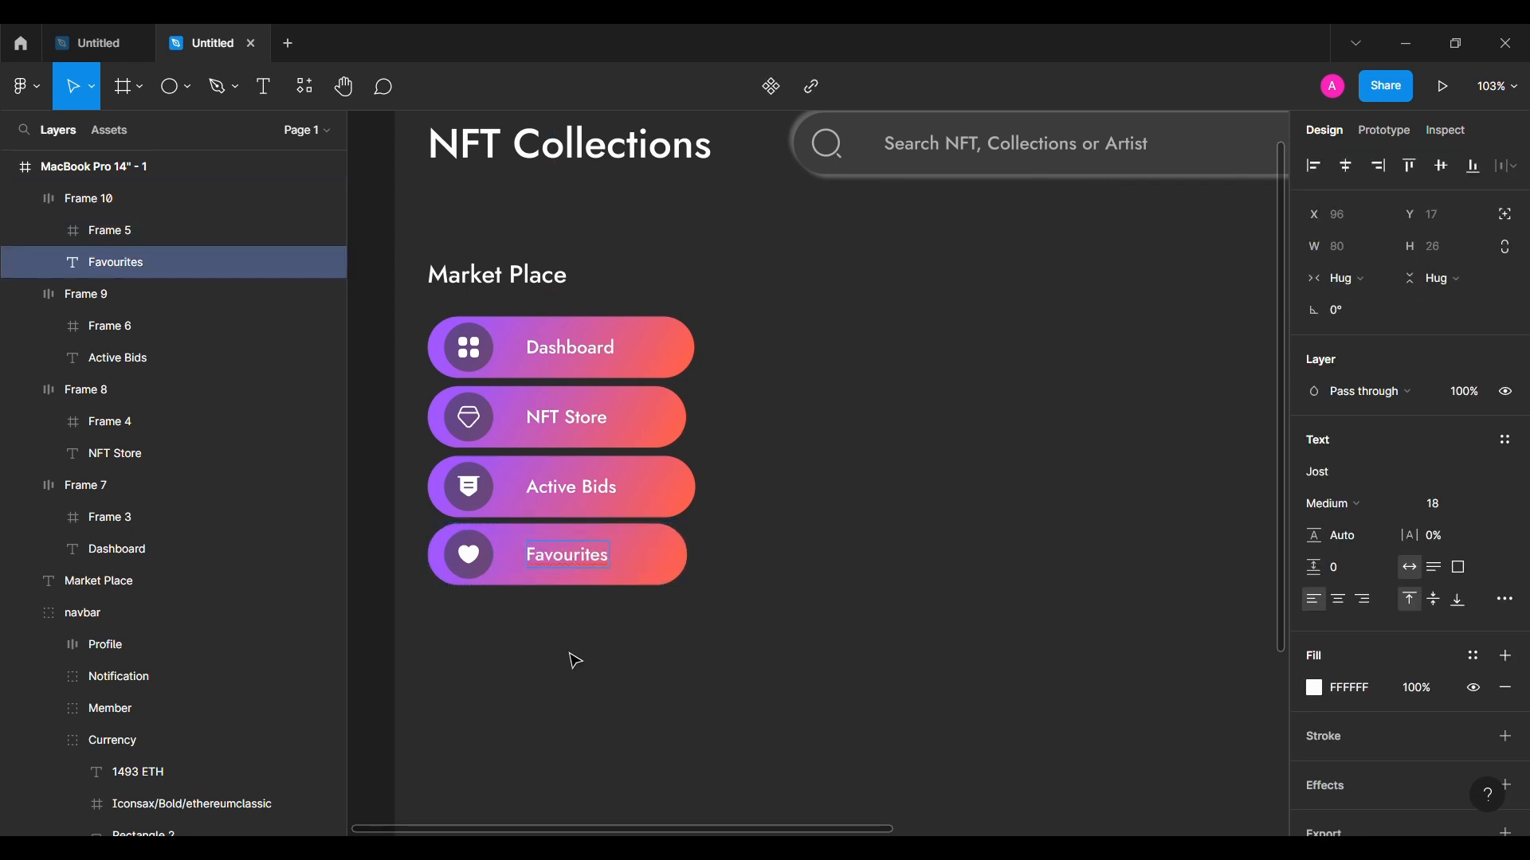
{"action": "left_click", "coordinate": [648, 478]}
{"action": "left_click", "coordinate": [648, 416]}
Step: Remove the gradient and white fill from the three lower buttons, leaving Dashboard's gradient
{"action": "left_click", "coordinate": [621, 487], "text": "shift"}
{"action": "left_click", "coordinate": [598, 557], "text": "shift"}
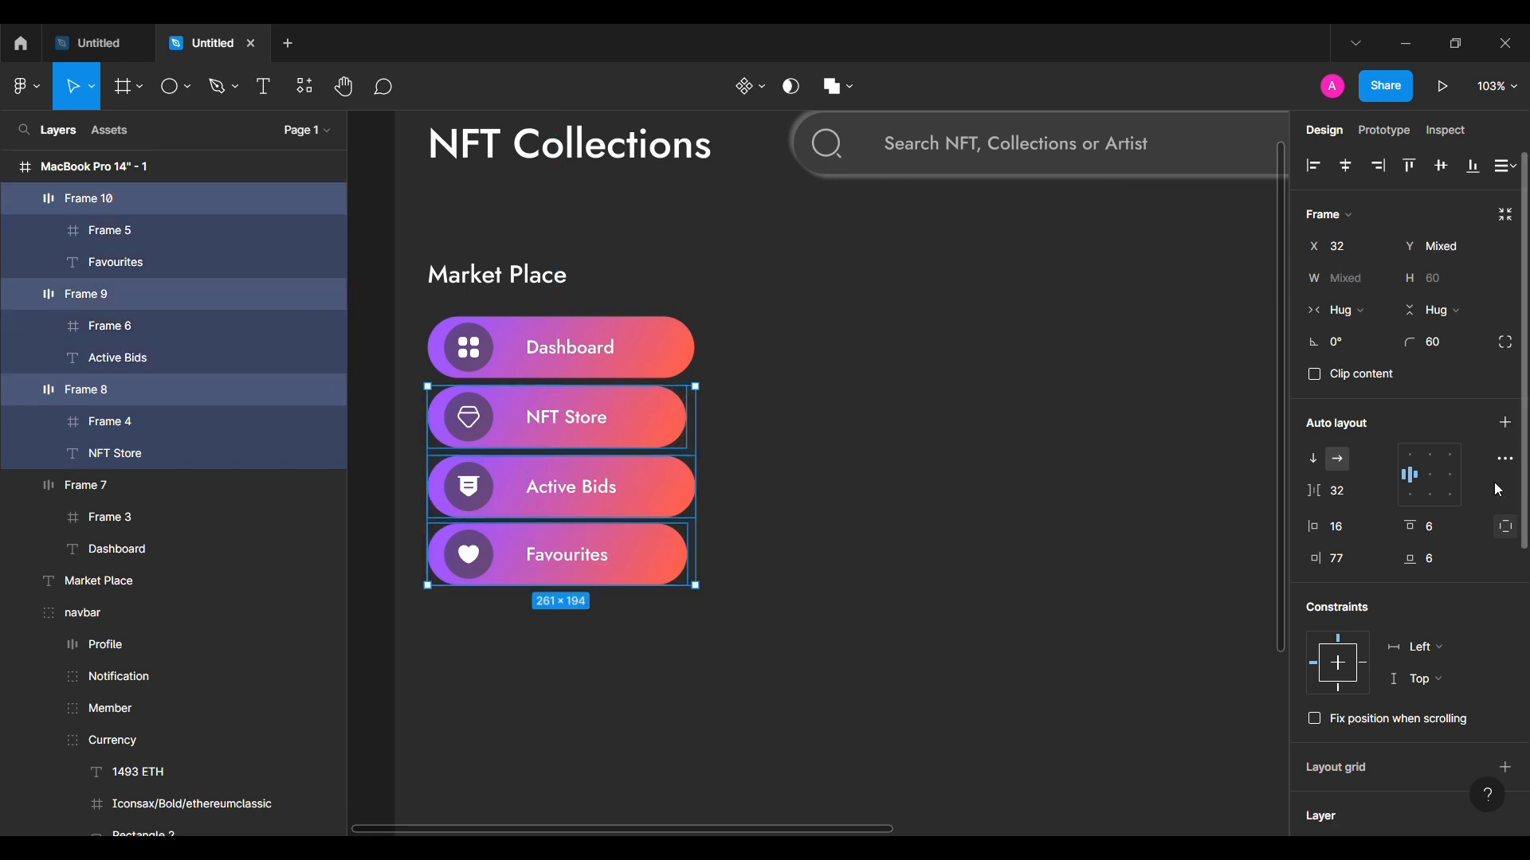
{"action": "scroll", "coordinate": [1419, 518], "scroll_direction": "down", "scroll_amount": 3}
{"action": "left_click", "coordinate": [1505, 688]}
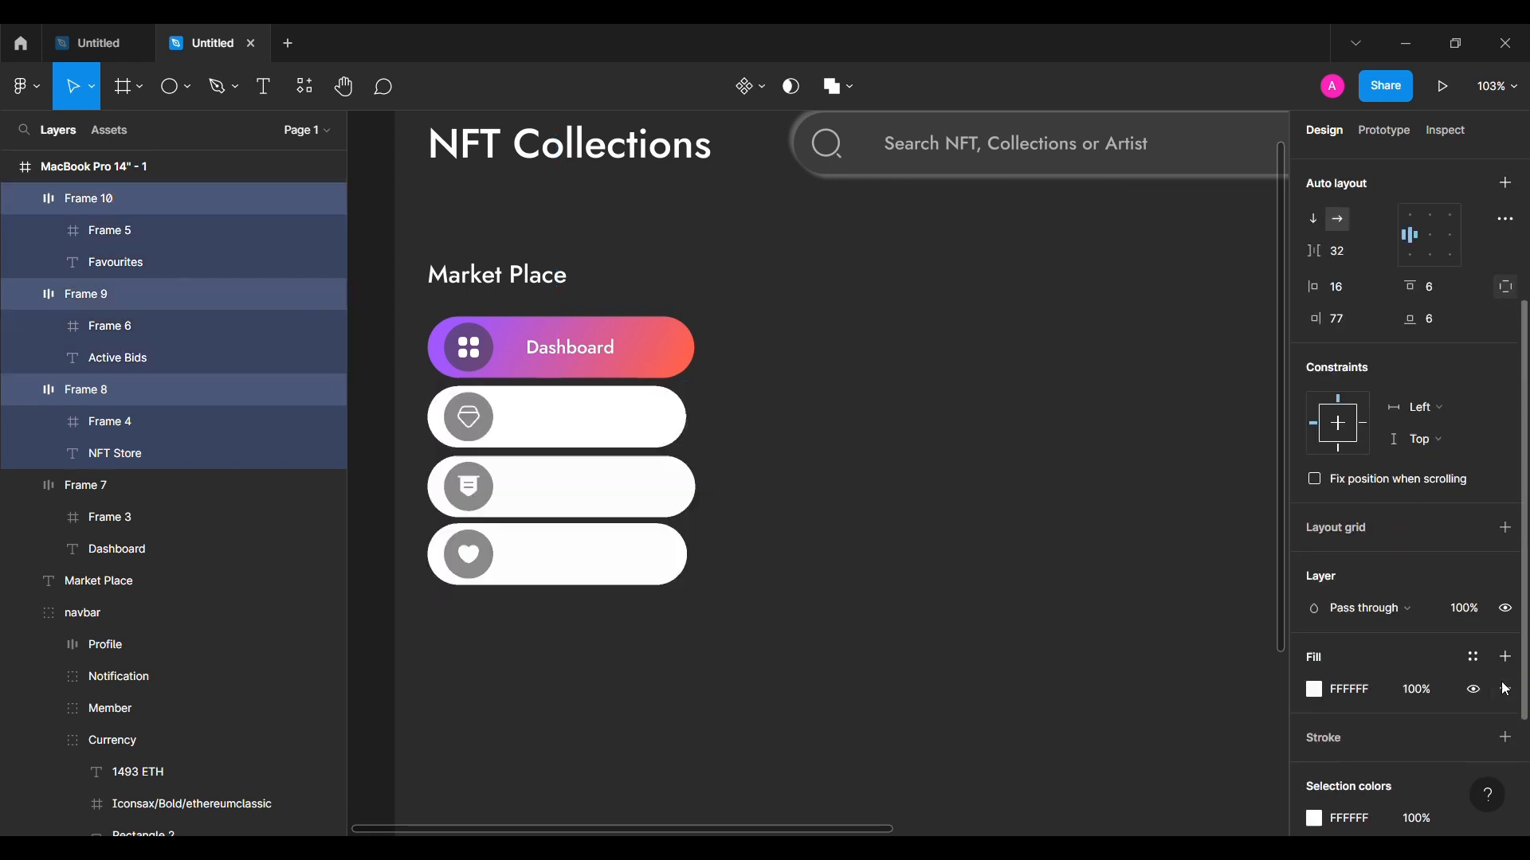
{"action": "left_click", "coordinate": [1506, 690]}
{"action": "left_click", "coordinate": [850, 567]}
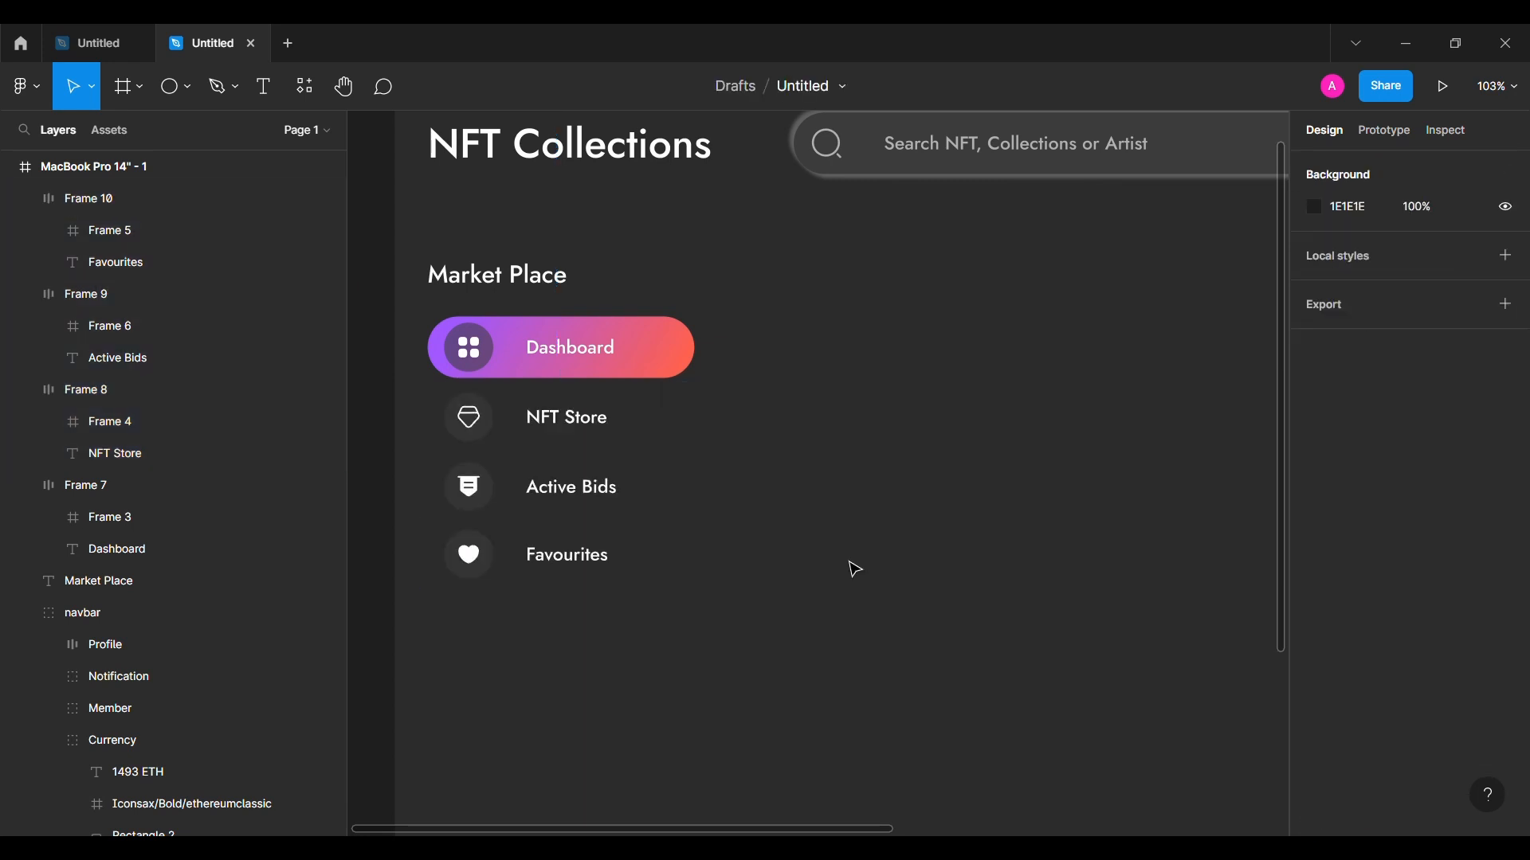
Step: Adjust the right padding of NFT Store, Active Bids and Favourites so each is 260 px wide
{"action": "left_click", "coordinate": [574, 434]}
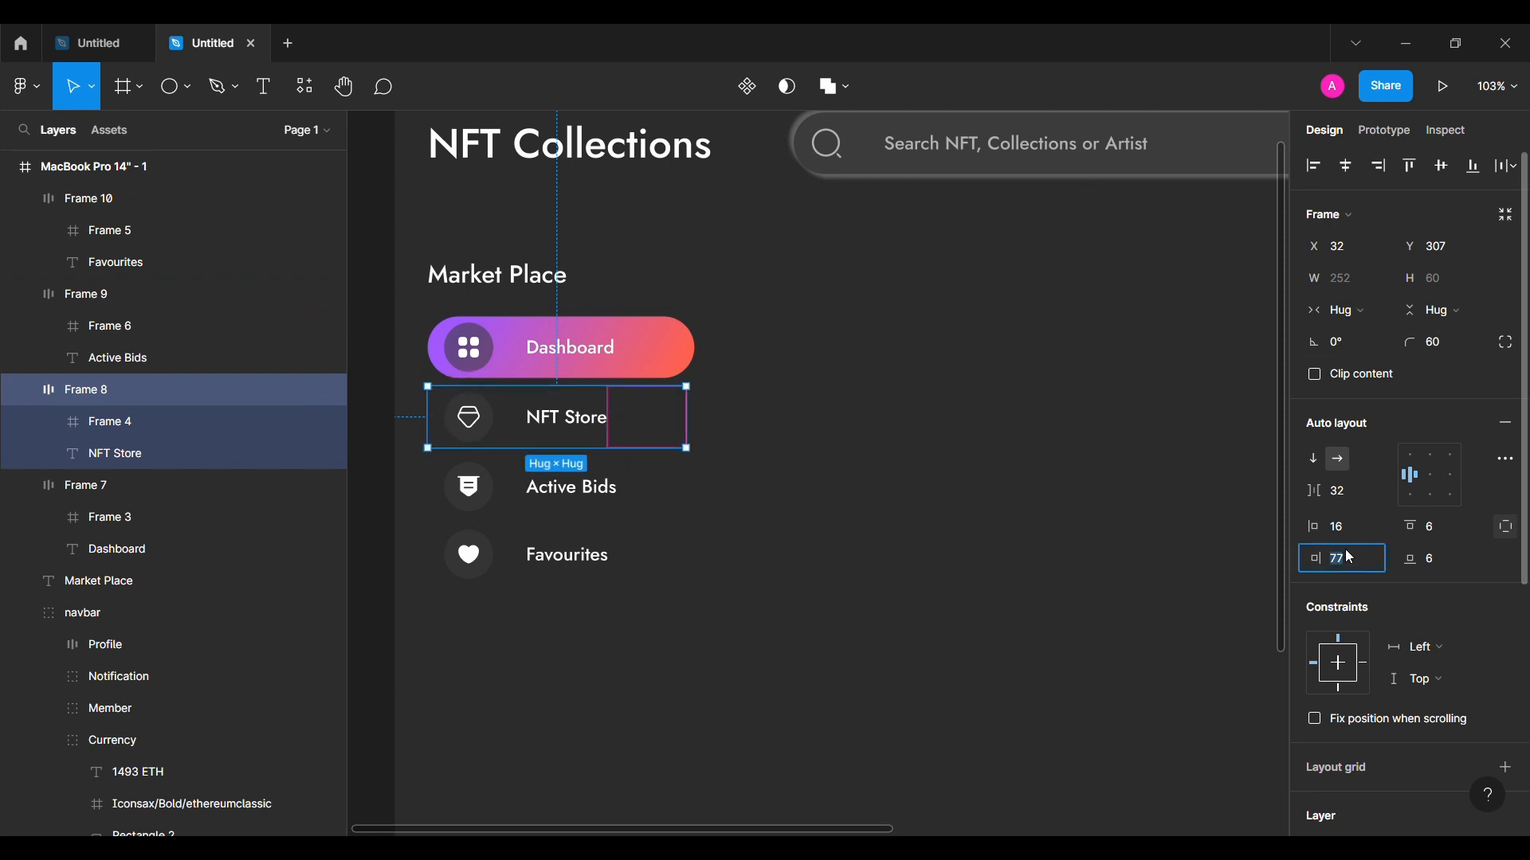
{"action": "key", "text": "Up"}
{"action": "key", "text": "Up"}
{"action": "key", "text": "Up"}
{"action": "key", "text": "Up"}
{"action": "key", "text": "Up"}
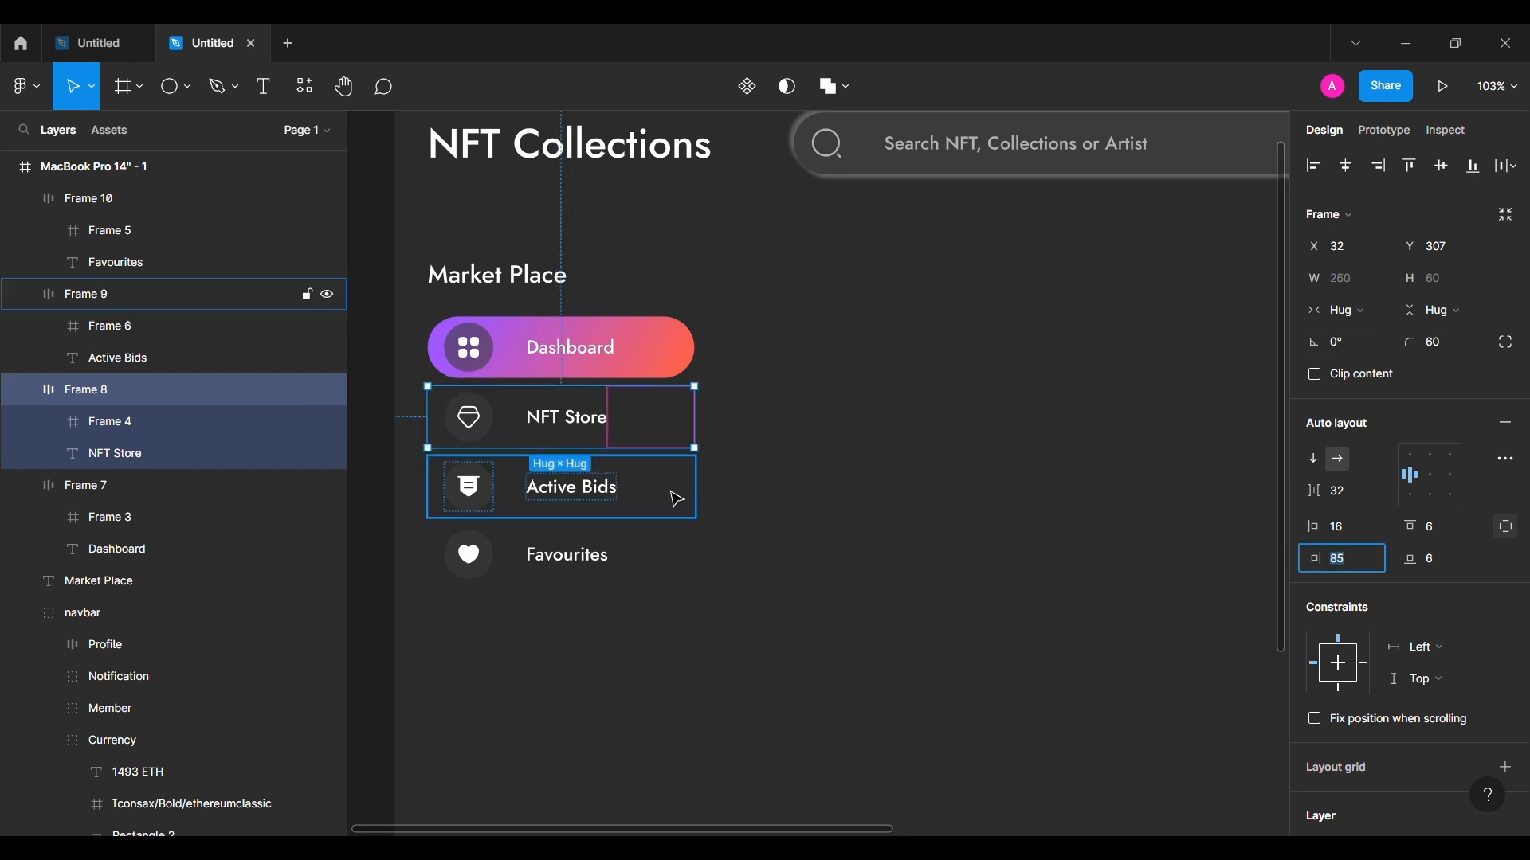
{"action": "left_click", "coordinate": [673, 499]}
{"action": "key", "text": "Down"}
{"action": "left_click", "coordinate": [629, 555]}
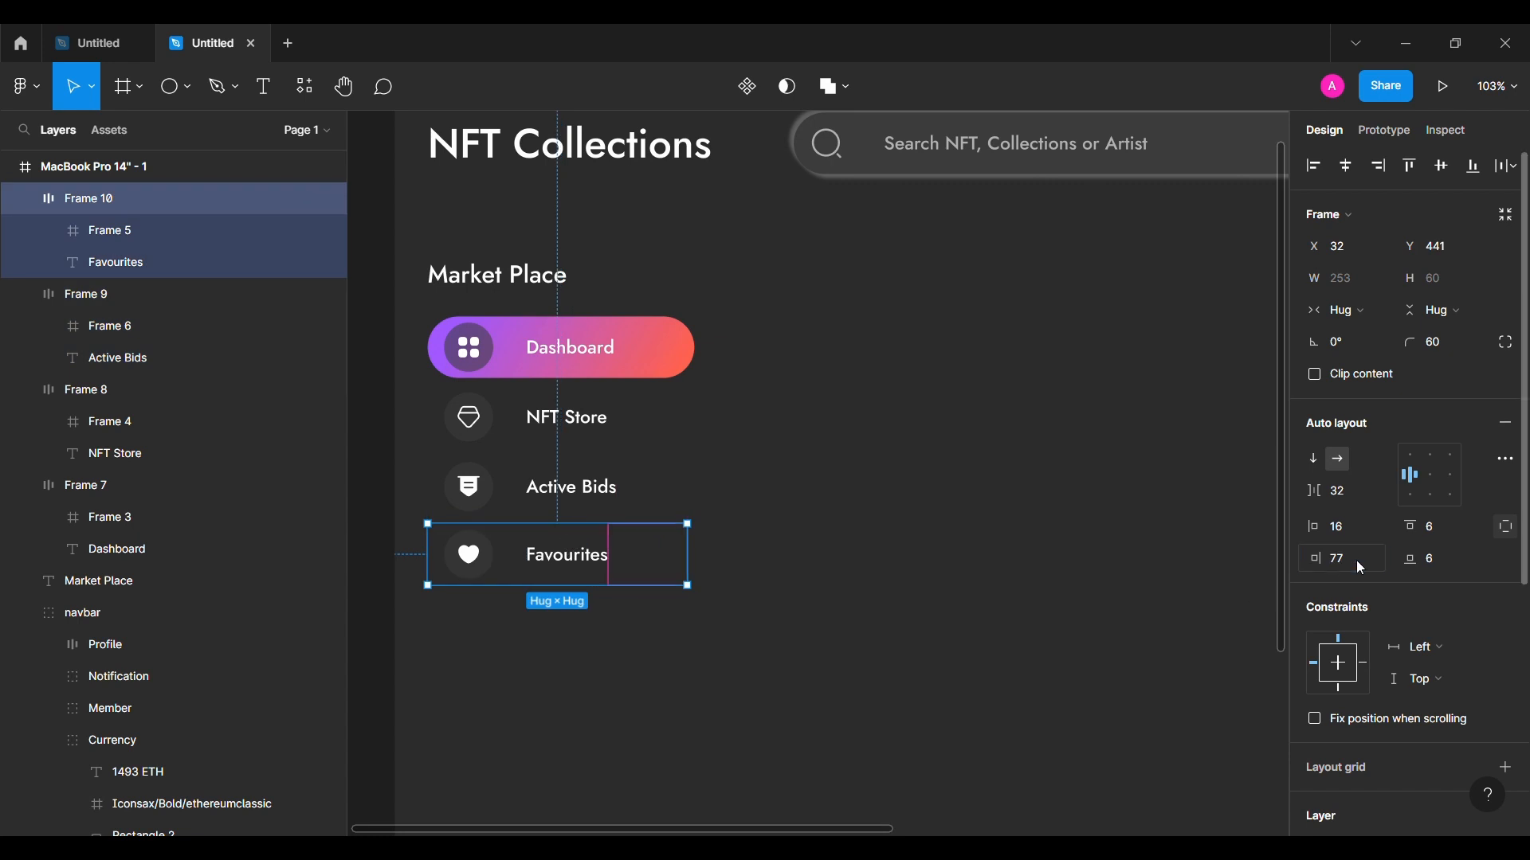
{"action": "left_click", "coordinate": [1357, 567]}
{"action": "key", "text": "Up"}
{"action": "key", "text": "Up"}
{"action": "key", "text": "Up"}
{"action": "left_click", "coordinate": [582, 580], "text": "shift"}
Step: Tidy up all four buttons so they sit evenly 8 px apart
{"action": "left_click", "coordinate": [582, 580], "text": "shift"}
{"action": "left_click", "coordinate": [626, 508], "text": "shift"}
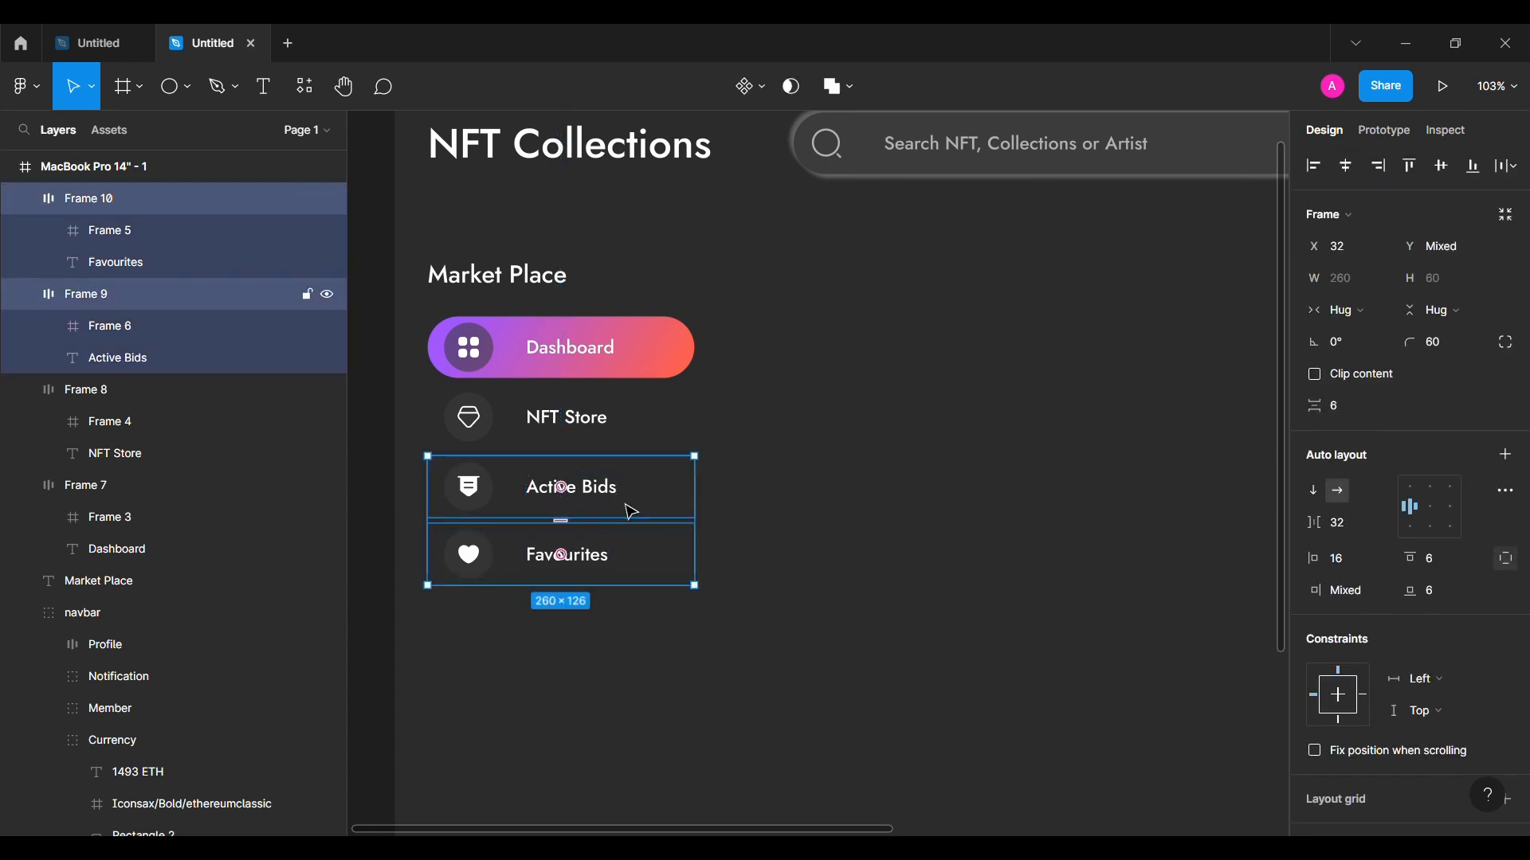
{"action": "left_click", "coordinate": [623, 438], "text": "shift"}
{"action": "left_click", "coordinate": [618, 372], "text": "shift"}
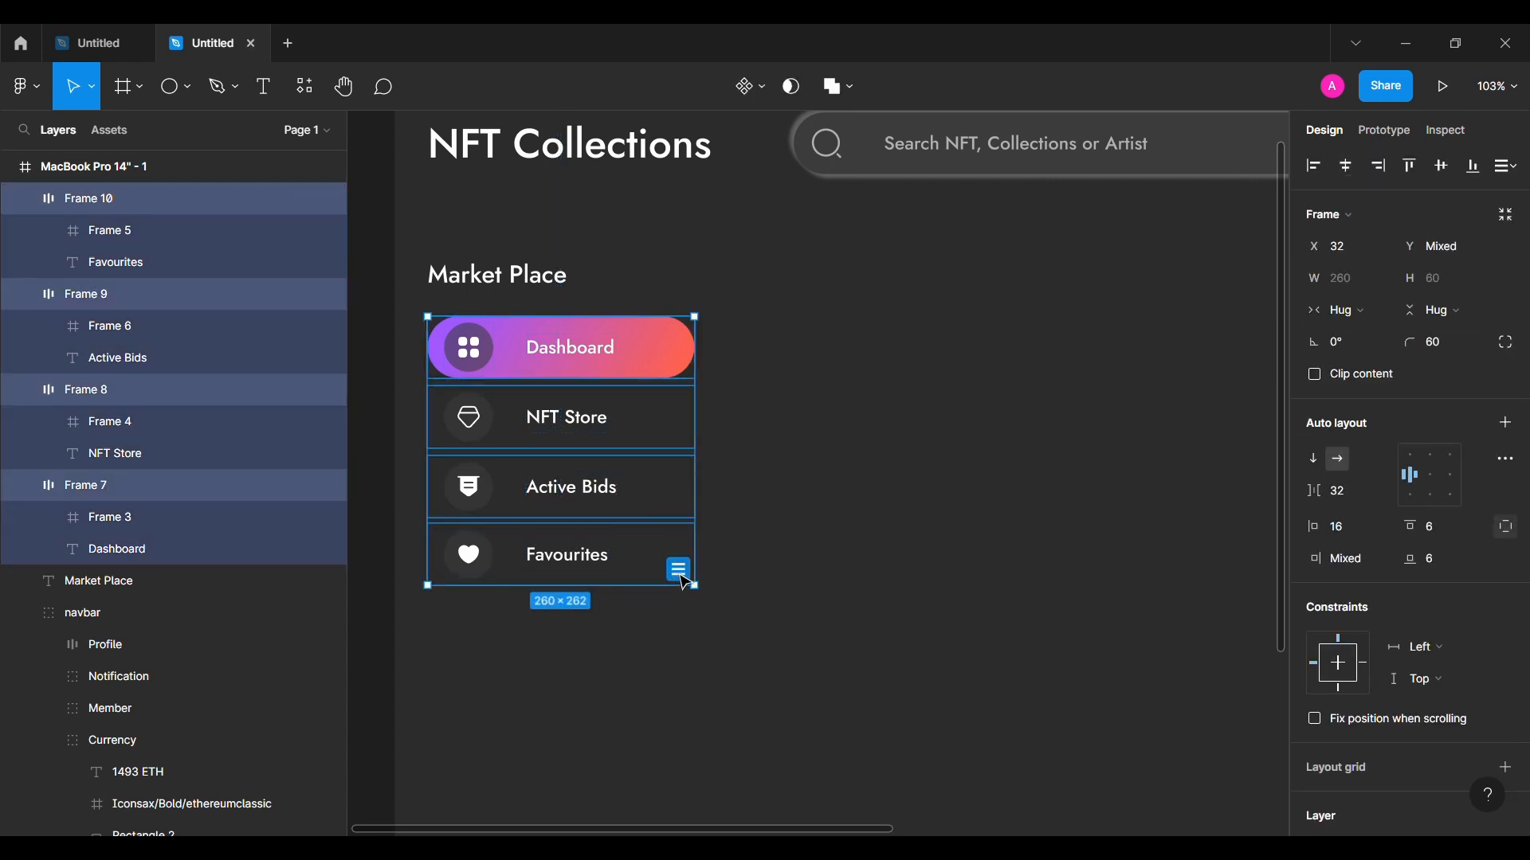
{"action": "left_click", "coordinate": [678, 570]}
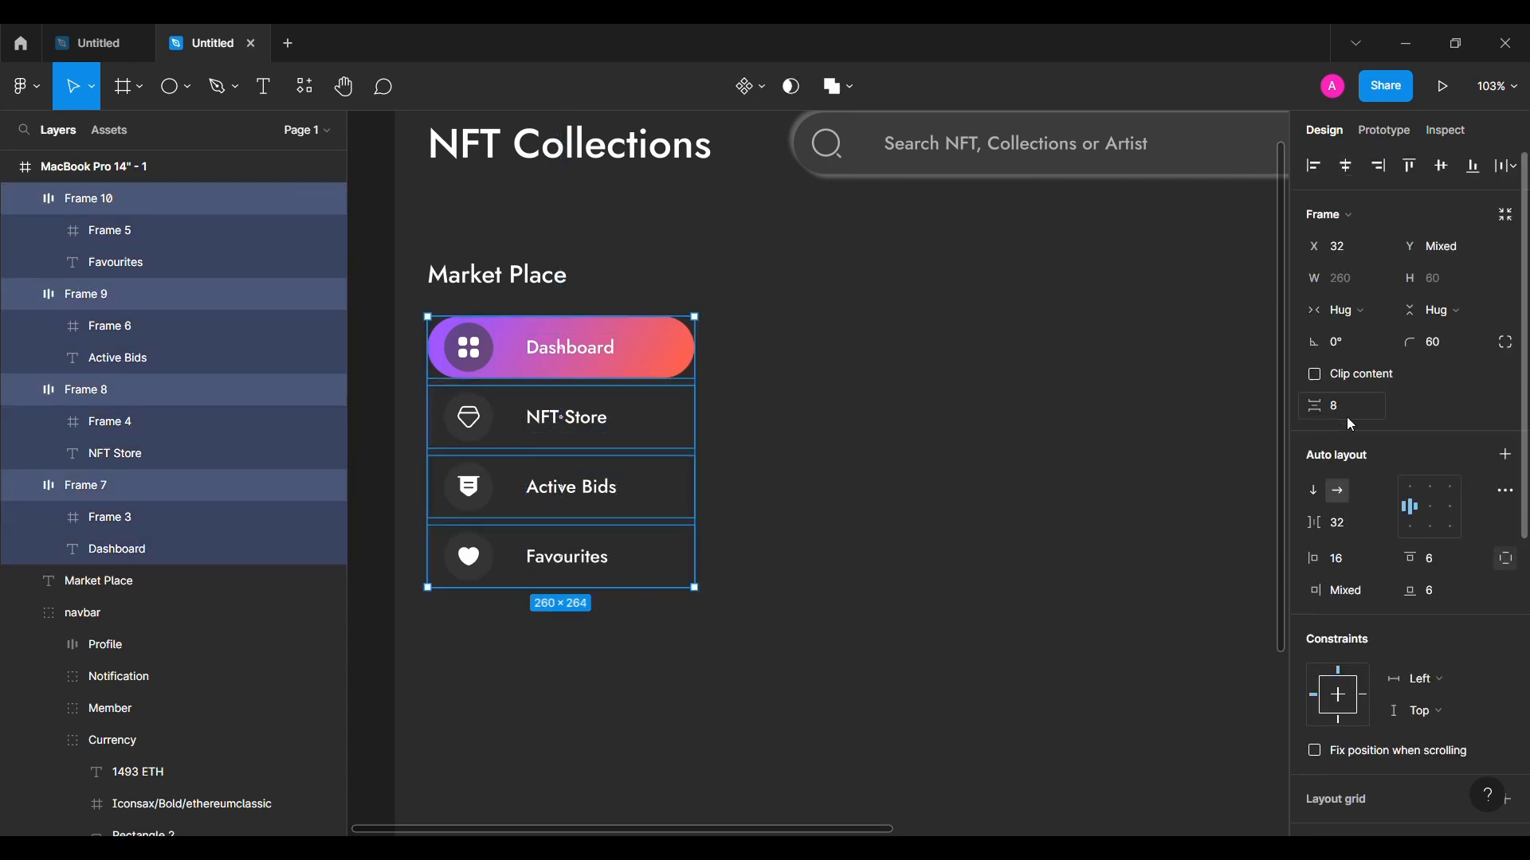
{"action": "left_click", "coordinate": [816, 591]}
{"action": "left_click", "coordinate": [50, 741]}
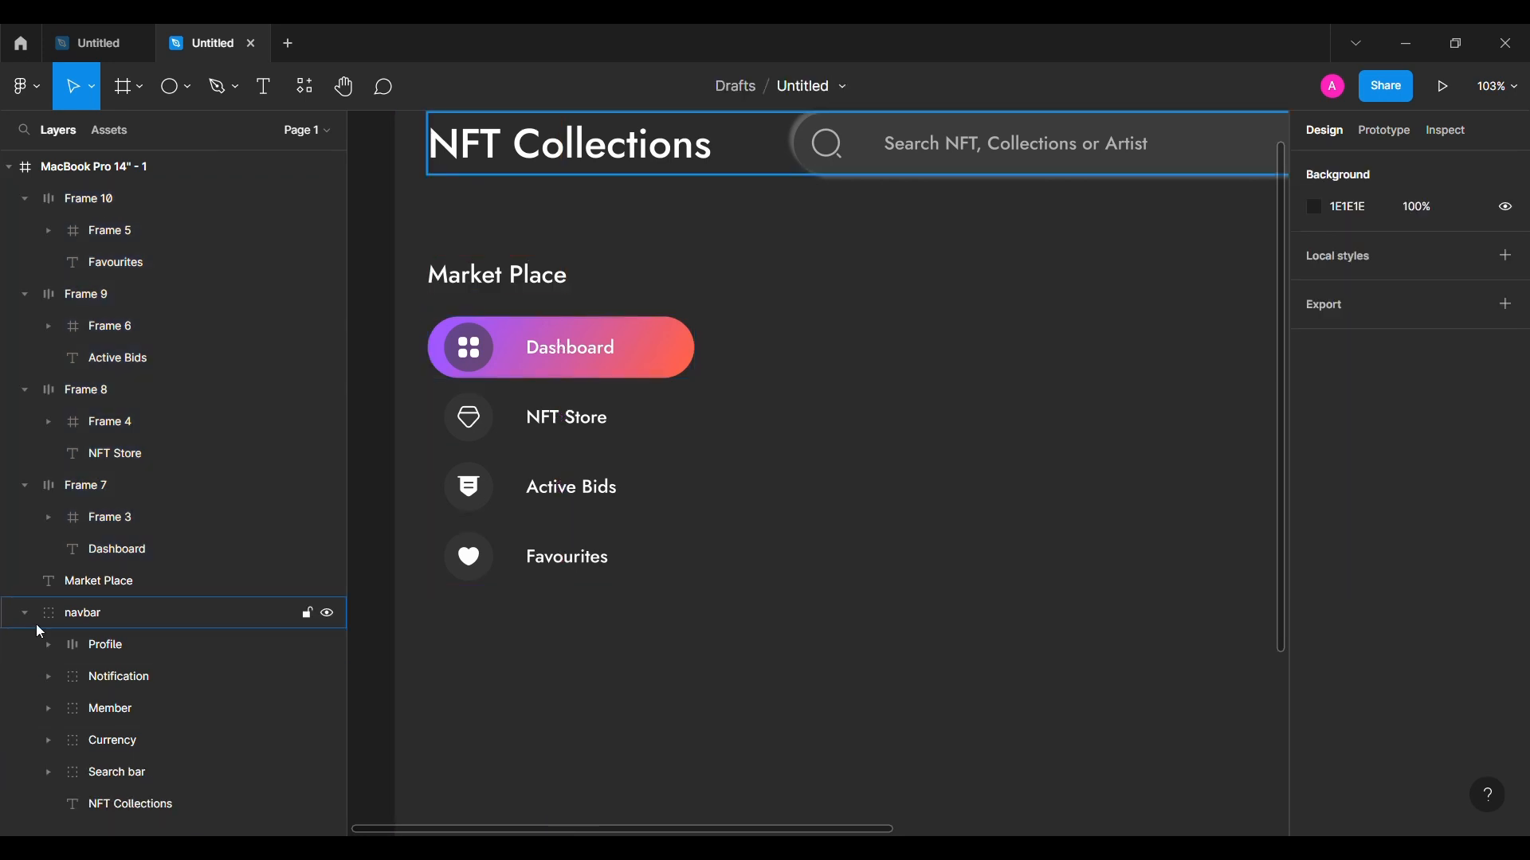
Step: Collapse the navbar and Frame 7–10 layers in the layers panel
{"action": "left_click", "coordinate": [25, 613]}
{"action": "left_click", "coordinate": [24, 485]}
{"action": "left_click", "coordinate": [24, 390]}
{"action": "left_click", "coordinate": [25, 294]}
{"action": "left_click", "coordinate": [25, 198]}
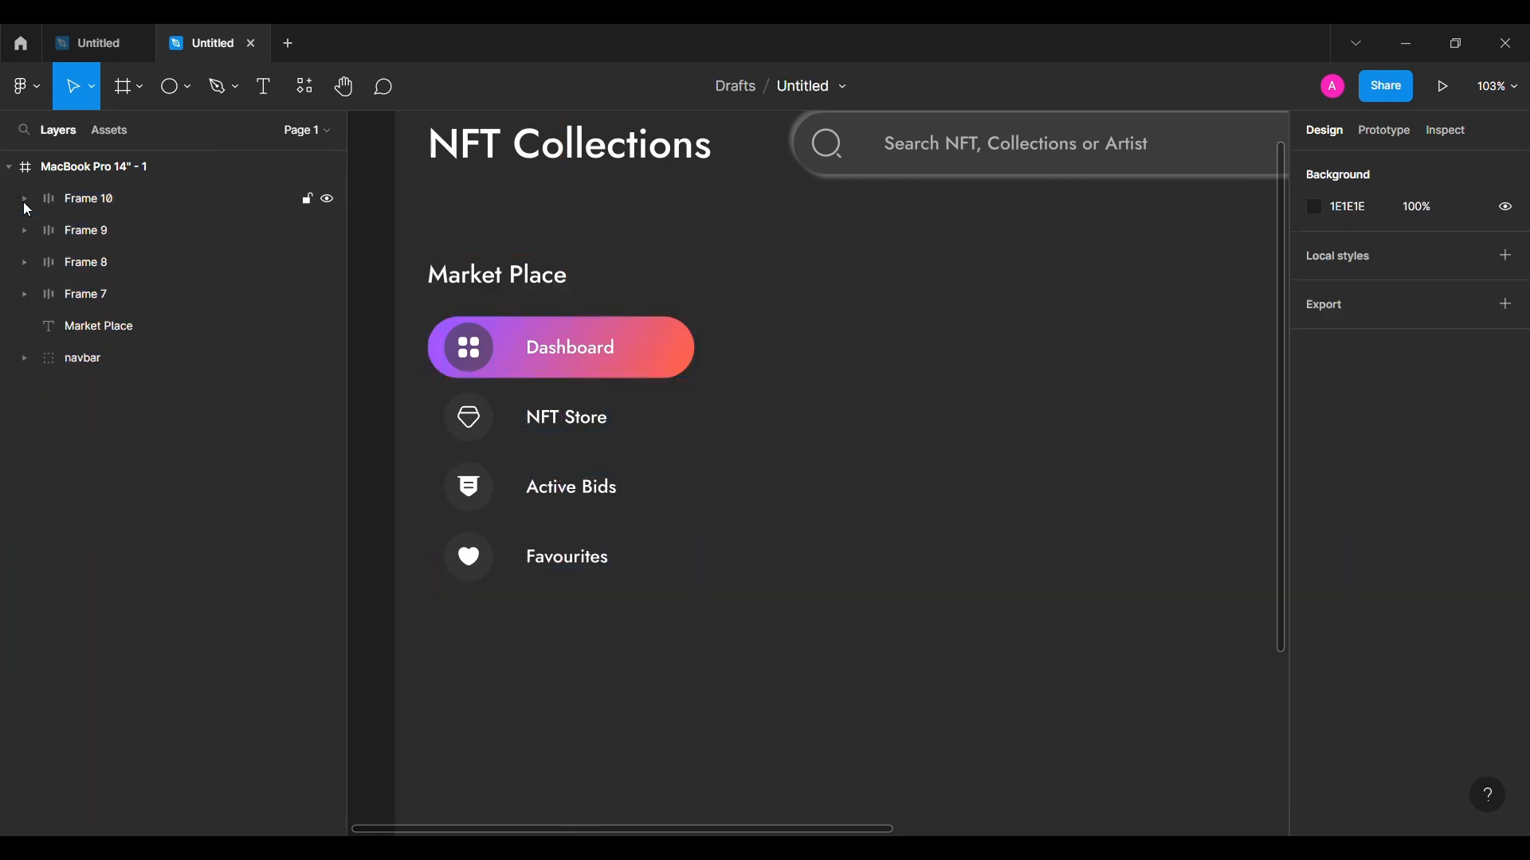
Step: Group Frame 10 through the Market Place heading and name the group 'Market Place'
{"action": "left_click", "coordinate": [192, 339]}
{"action": "left_click", "coordinate": [204, 204], "text": "shift"}
{"action": "key", "text": "ctrl+g"}
{"action": "double_click", "coordinate": [203, 204]}
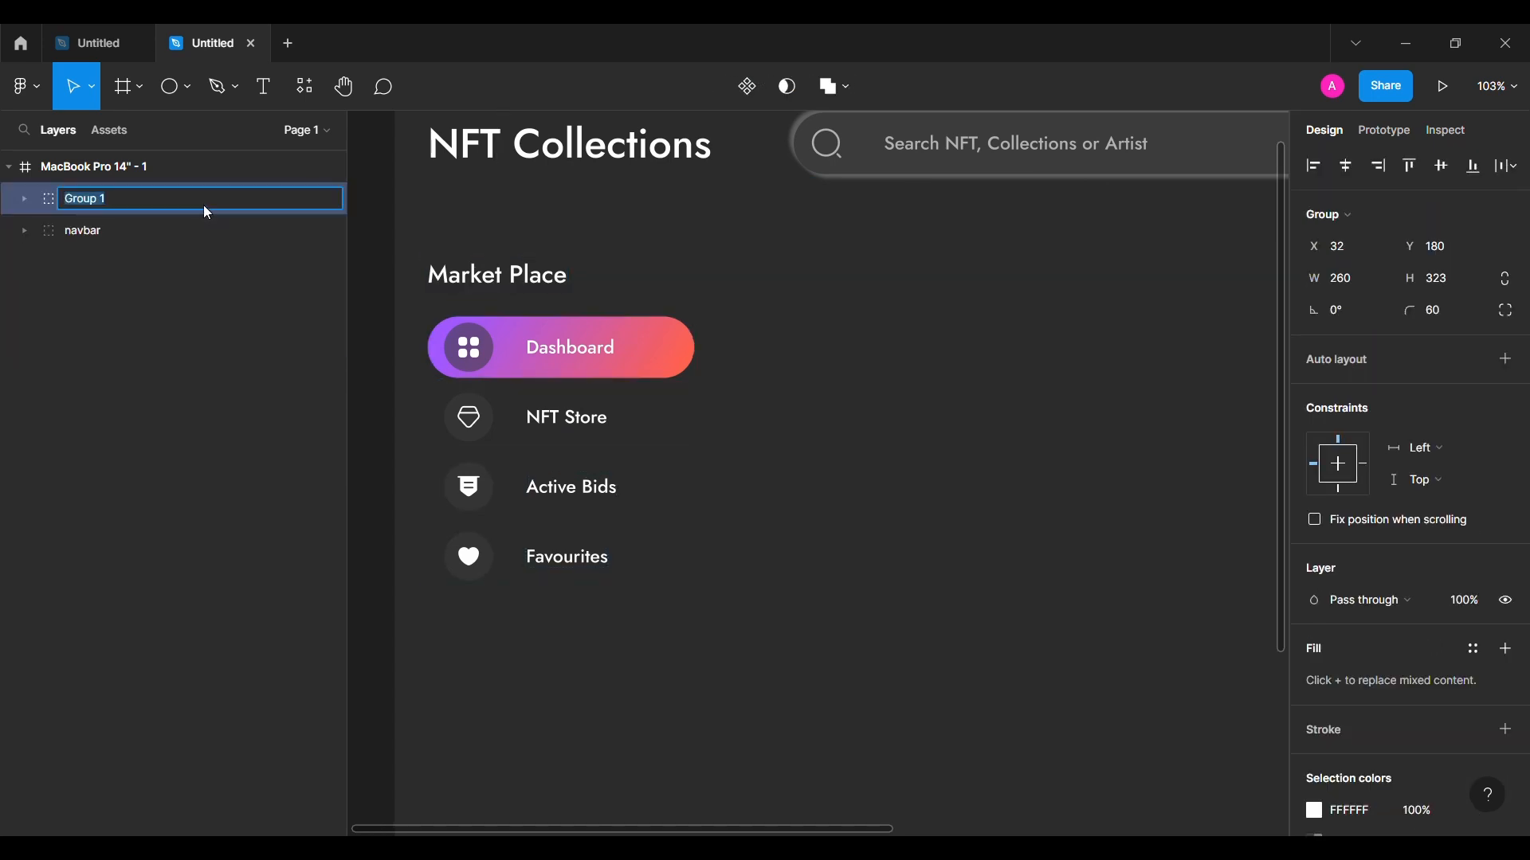
{"action": "type", "text": "Market Place"}
{"action": "key", "text": "Return"}
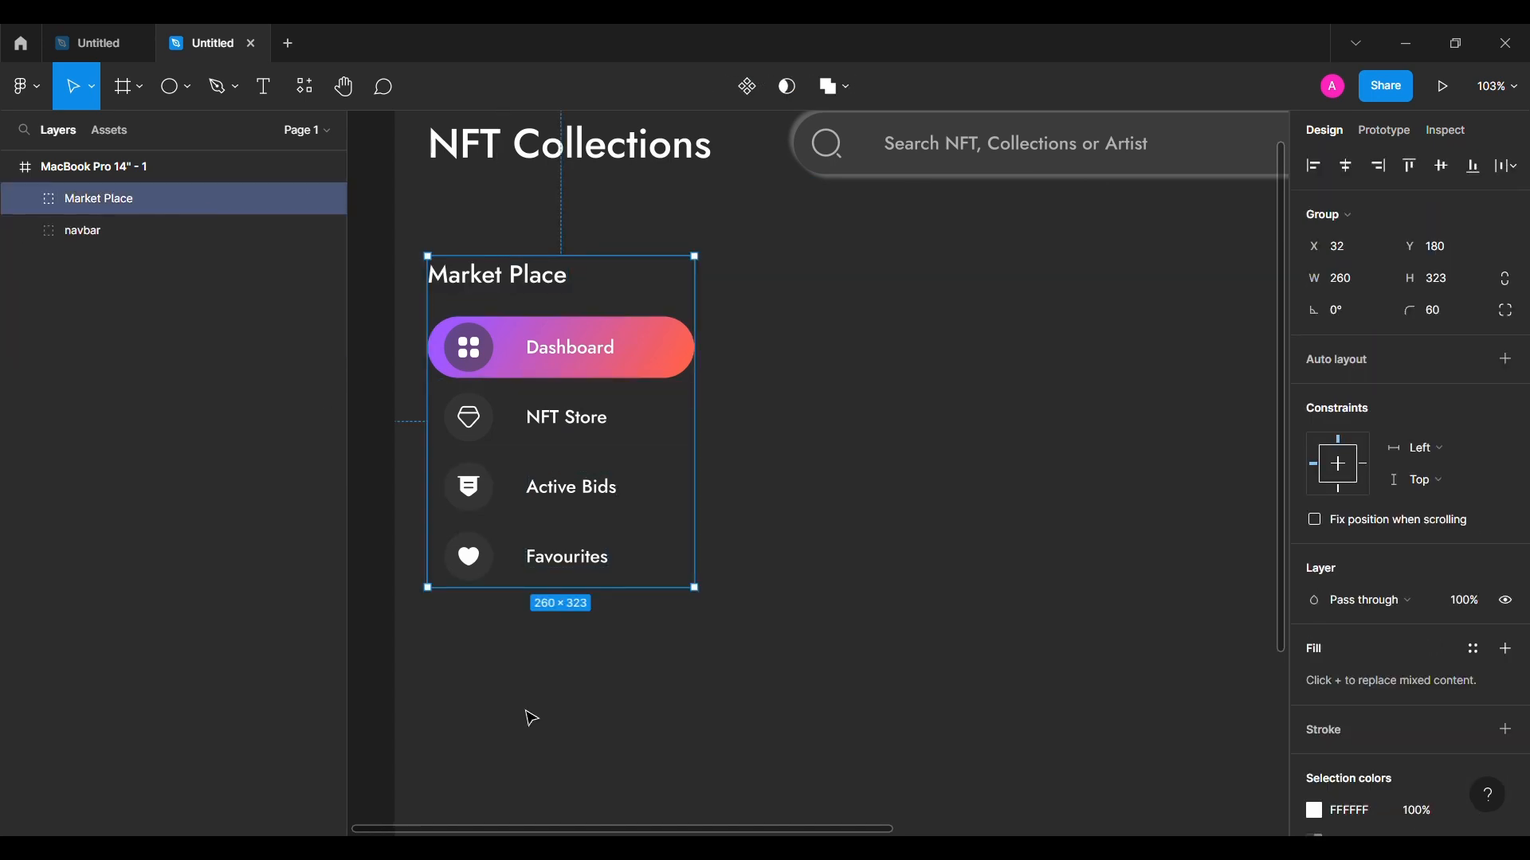
Step: Dismiss the group's context menu, deselect it, and bring up the main menu
{"action": "right_click", "coordinate": [526, 716]}
{"action": "mouse_move", "coordinate": [637, 655]}
{"action": "mouse_move", "coordinate": [901, 596]}
{"action": "left_click", "coordinate": [1078, 507]}
{"action": "left_click", "coordinate": [1083, 502]}
{"action": "scroll", "coordinate": [1083, 502], "scroll_direction": "down", "scroll_amount": 3}
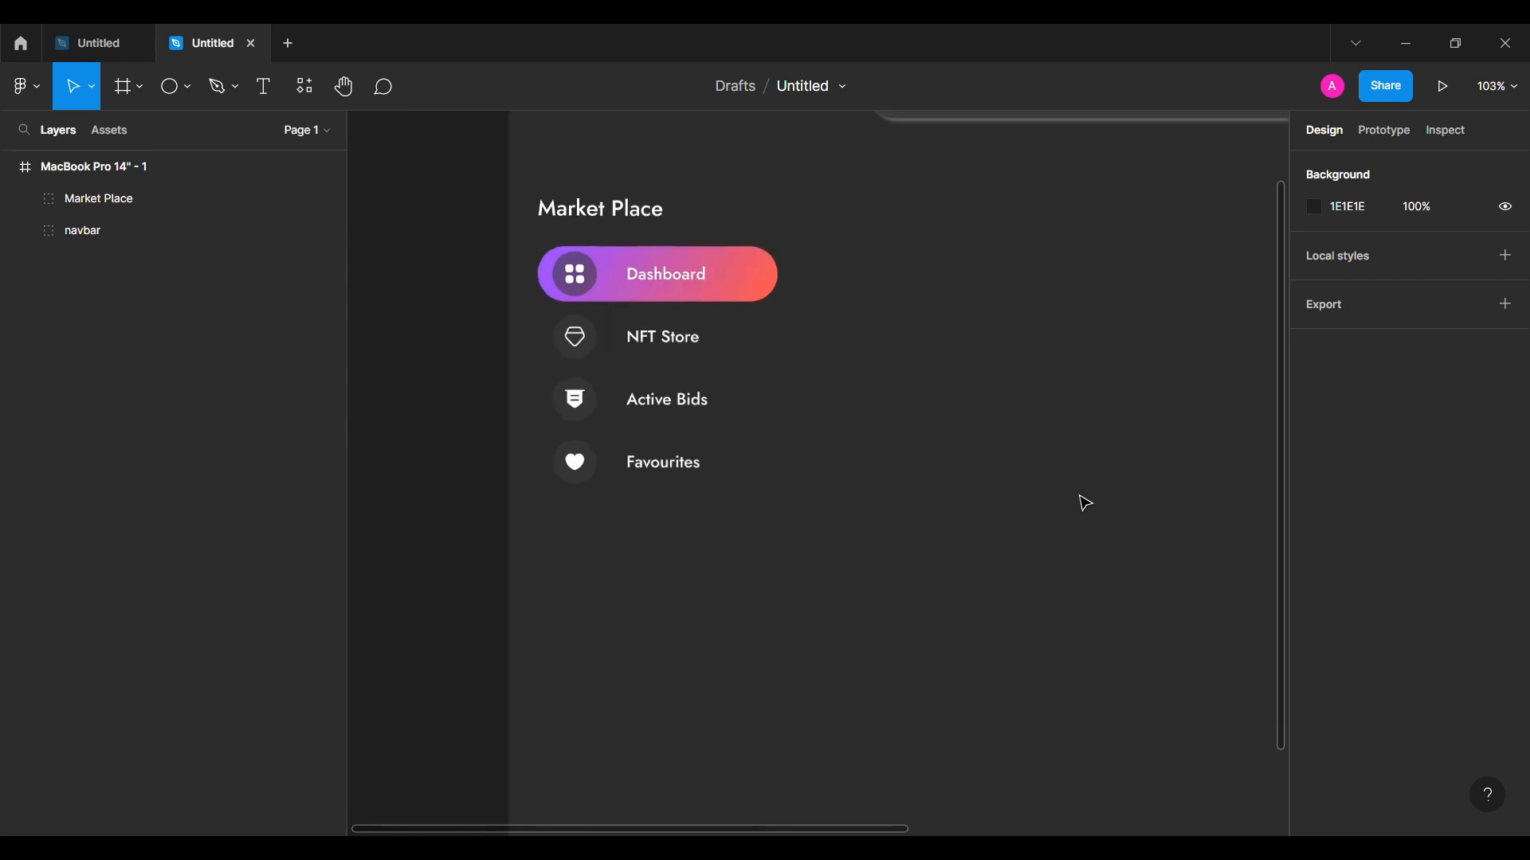
{"action": "scroll", "coordinate": [1083, 502], "scroll_direction": "down", "scroll_amount": 1}
{"action": "left_click", "coordinate": [26, 86]}
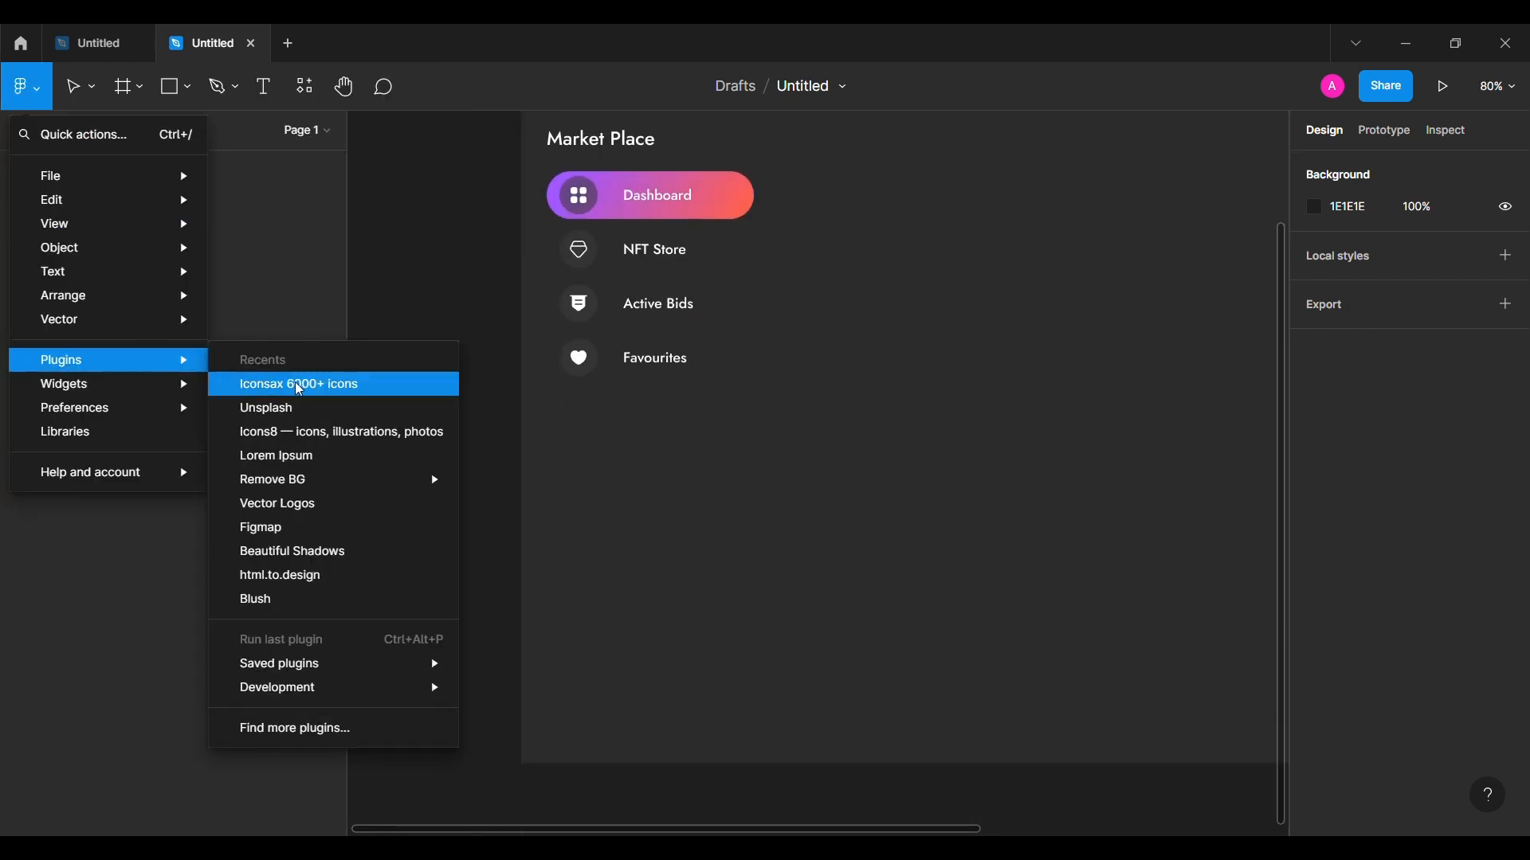
Step: Insert bold wallet3, colorswatch and setting2 icons from the Iconsax plugin onto the canvas
{"action": "left_click", "coordinate": [503, 383]}
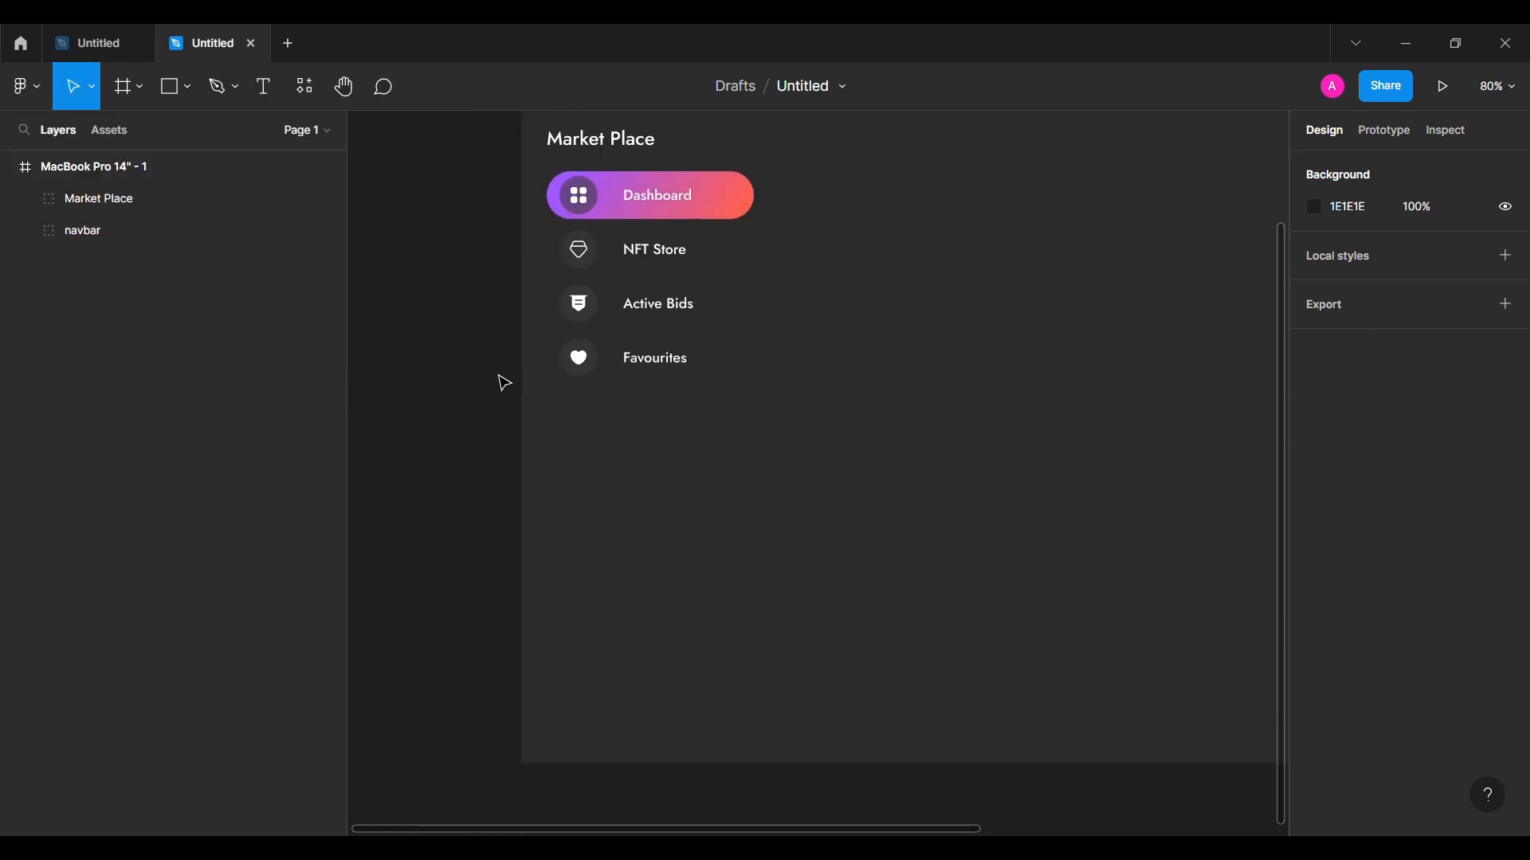
{"action": "type", "text": "wall"}
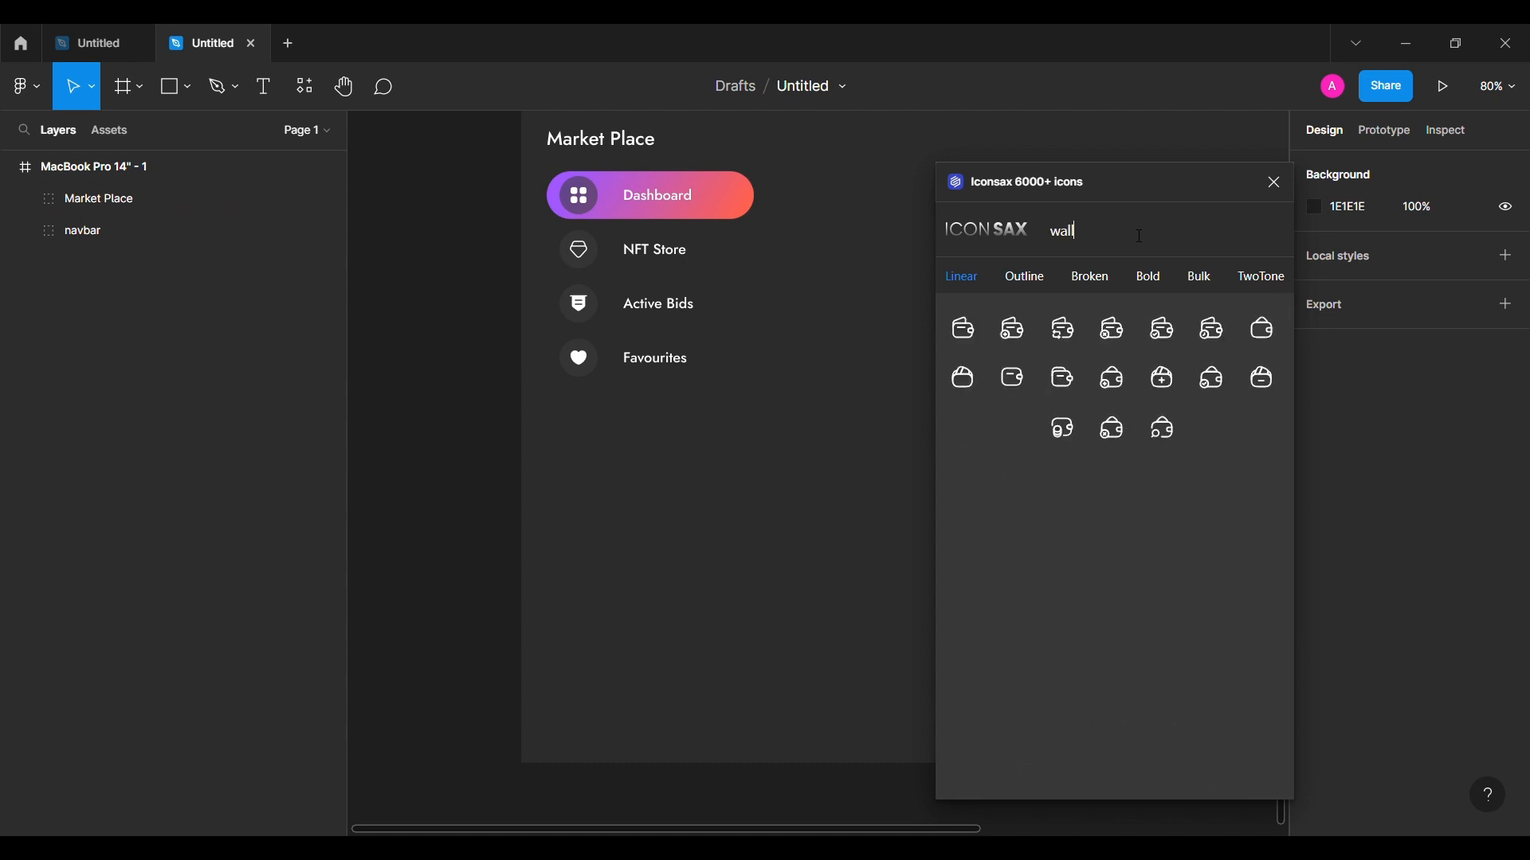
{"action": "left_click", "coordinate": [1164, 291]}
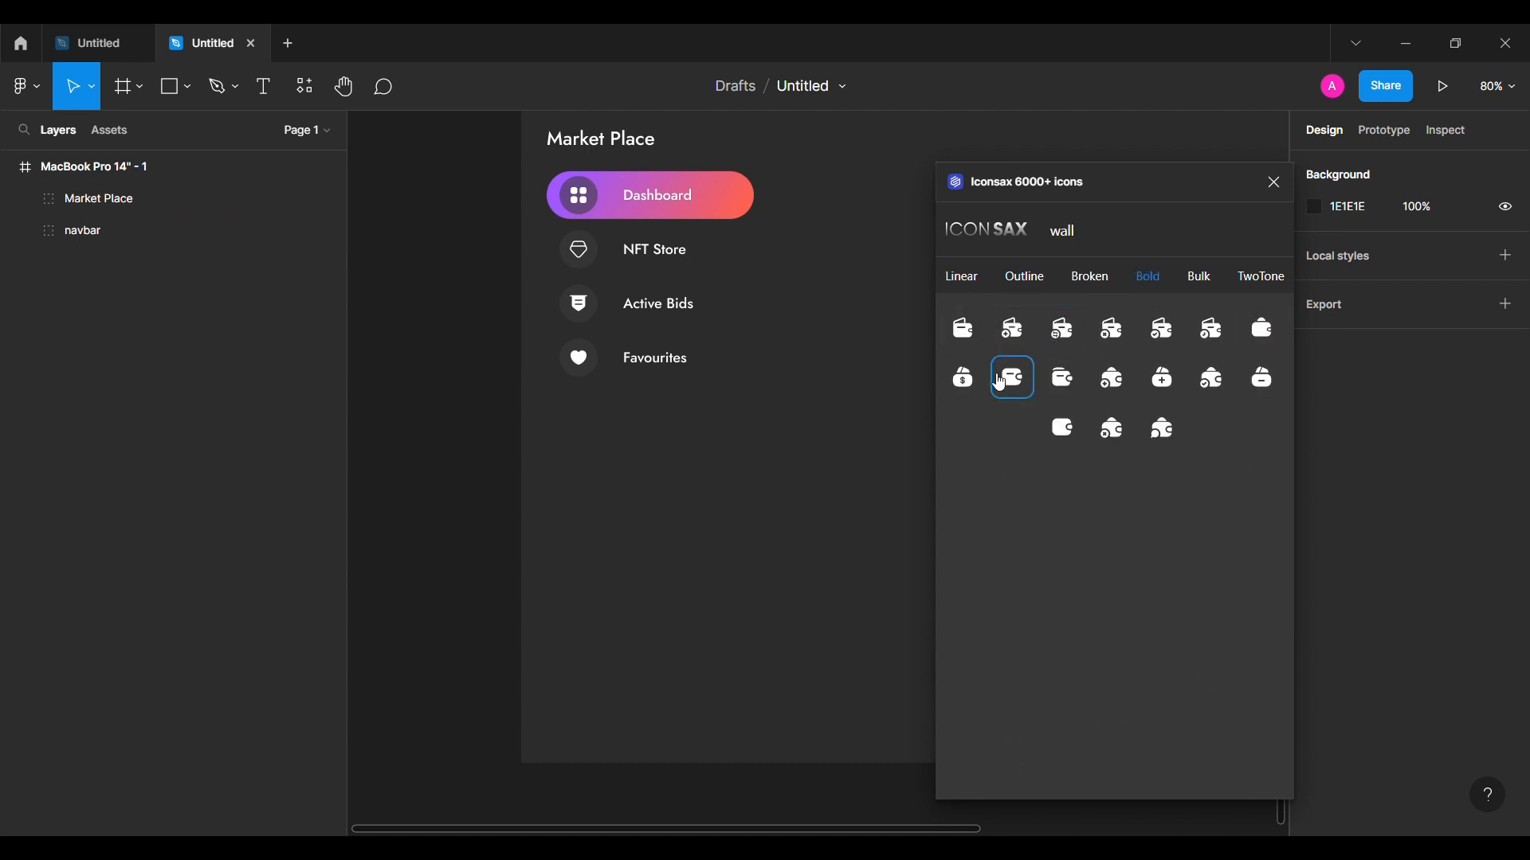
{"action": "left_click", "coordinate": [1062, 379]}
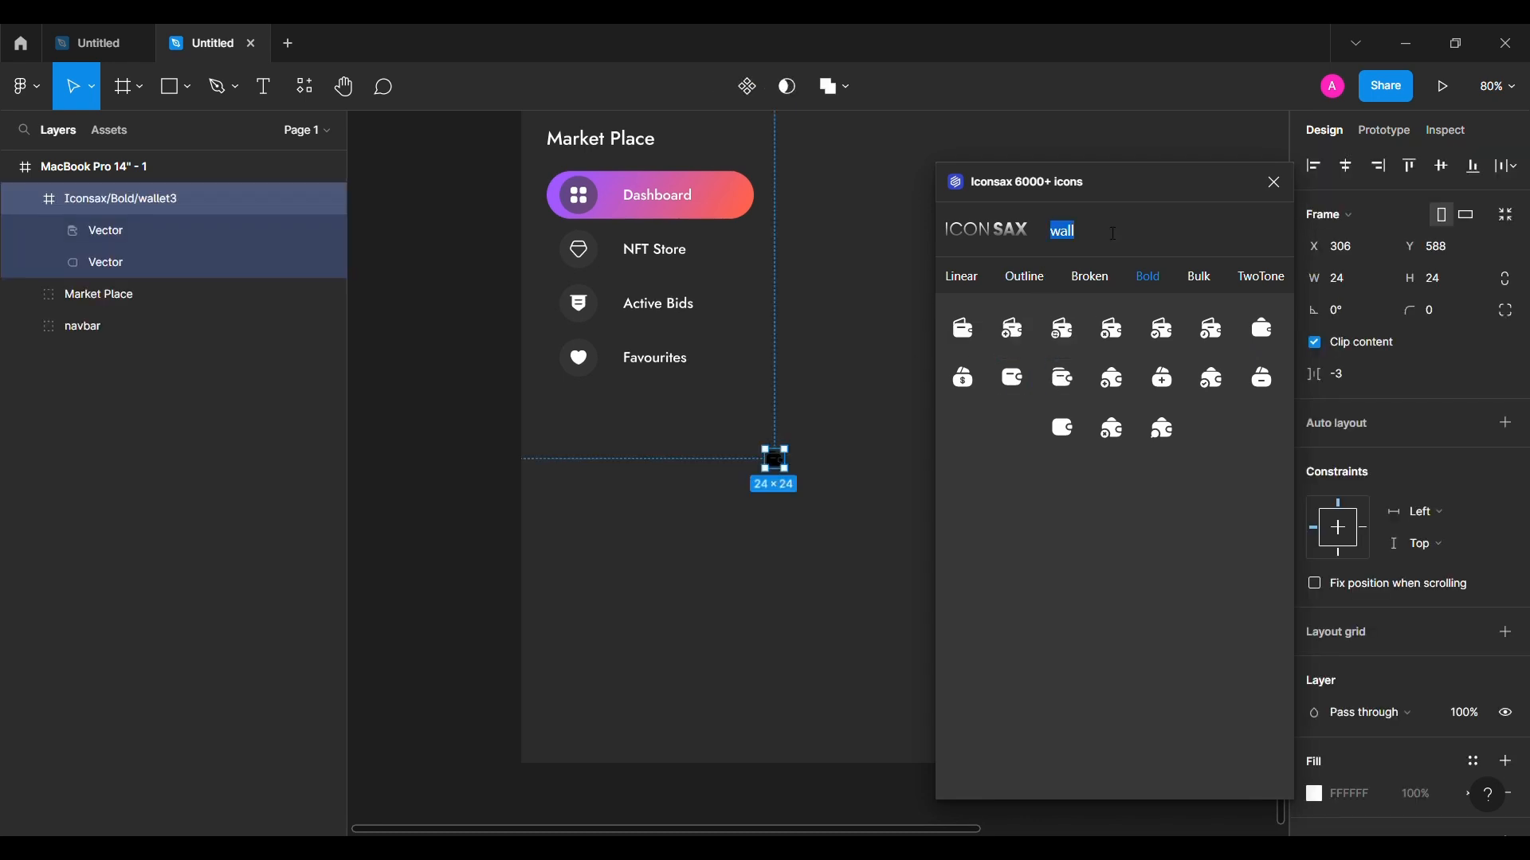
{"action": "type", "text": "col"}
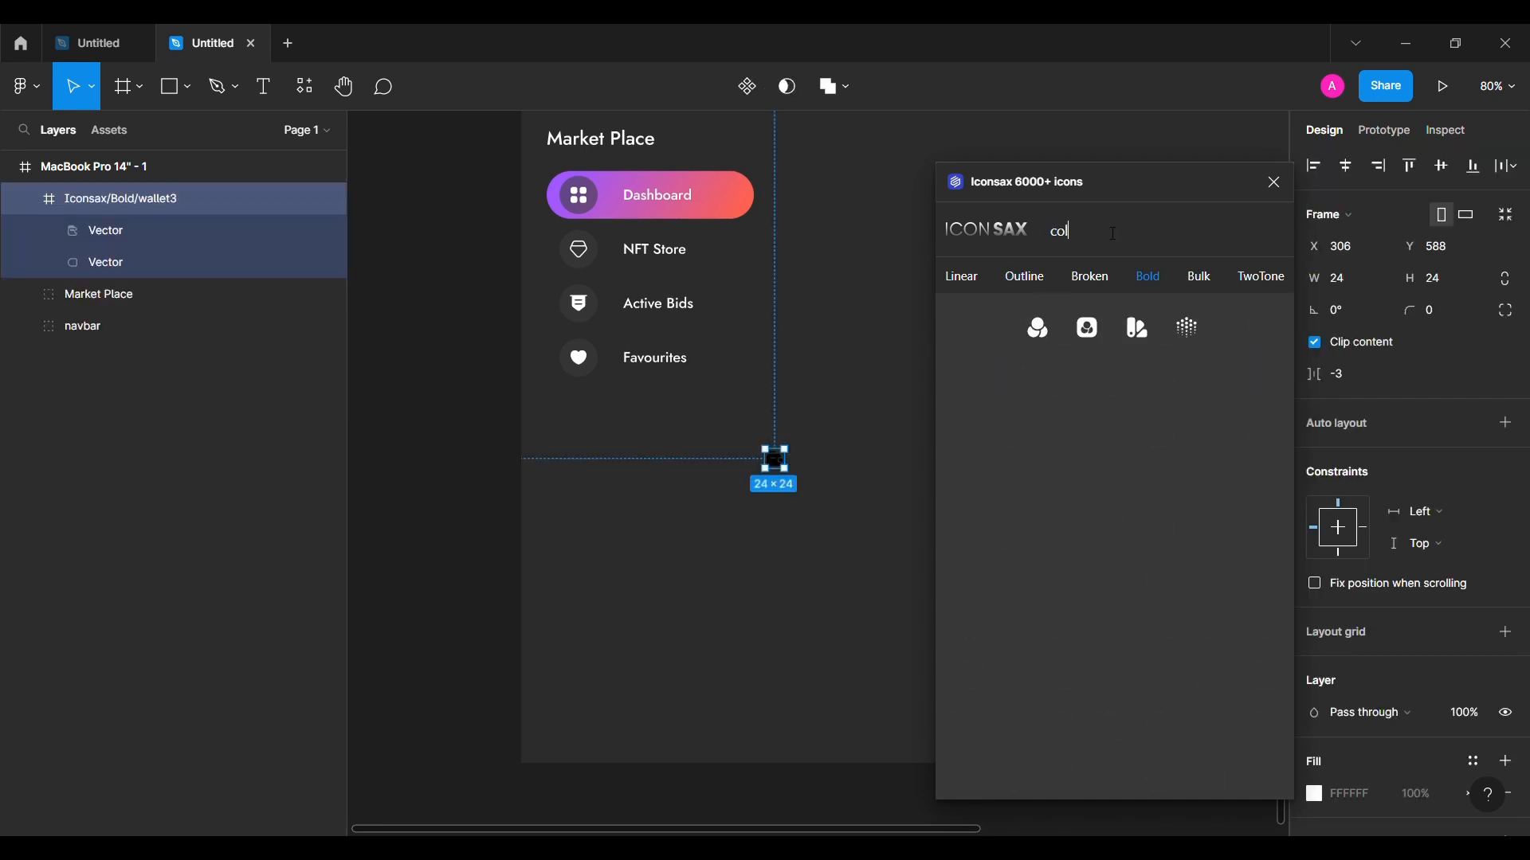
{"action": "left_click_drag", "start_coordinate": [1153, 333], "coordinate": [793, 531]}
{"action": "double_click", "coordinate": [1126, 236]}
{"action": "key", "text": "BackSpace"}
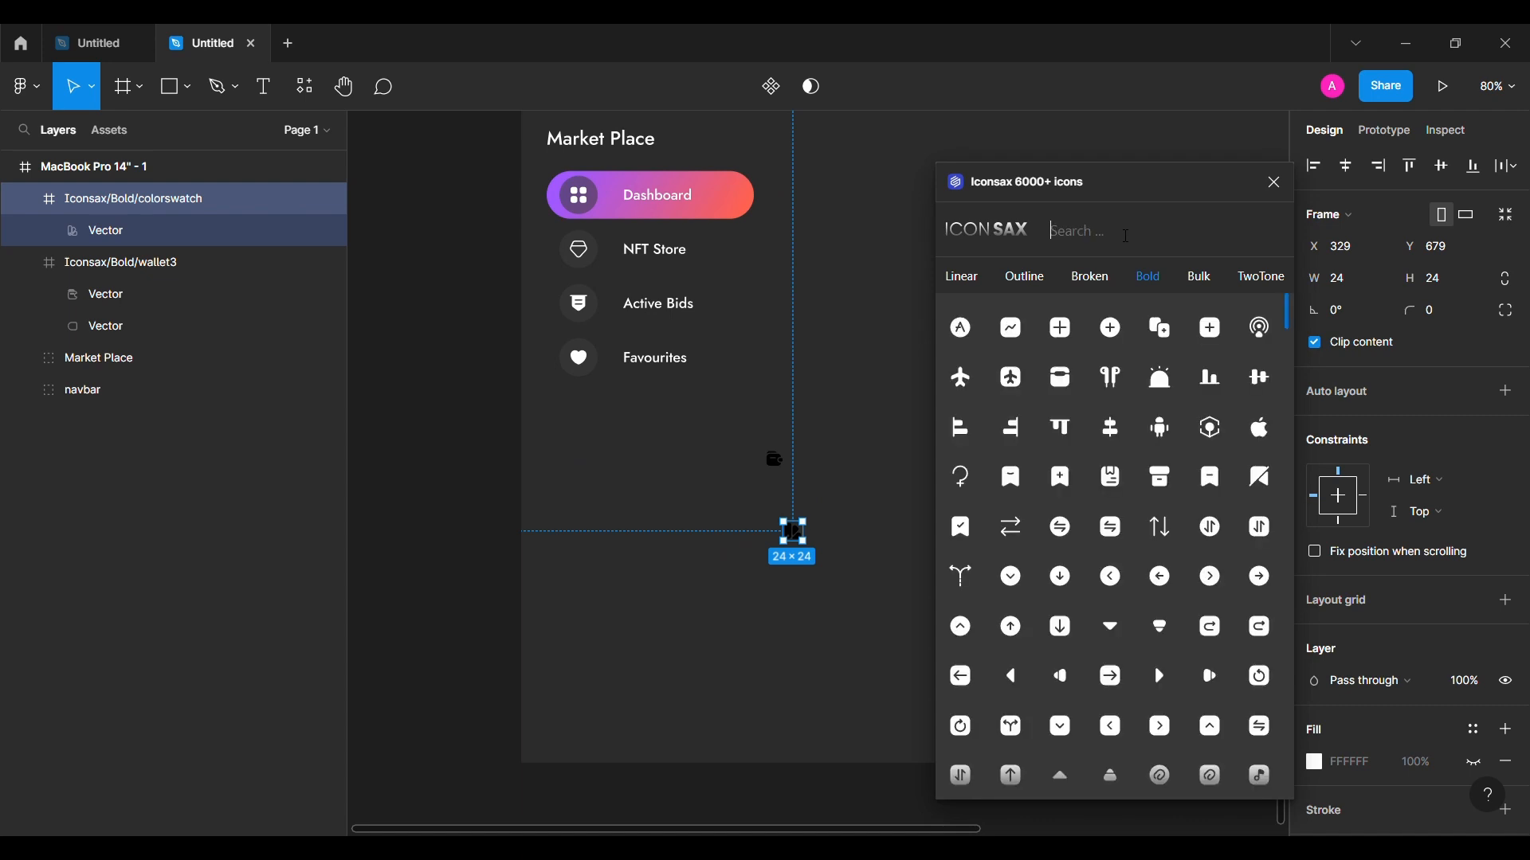
{"action": "type", "text": "set"}
{"action": "left_click_drag", "start_coordinate": [844, 624], "coordinate": [834, 614]}
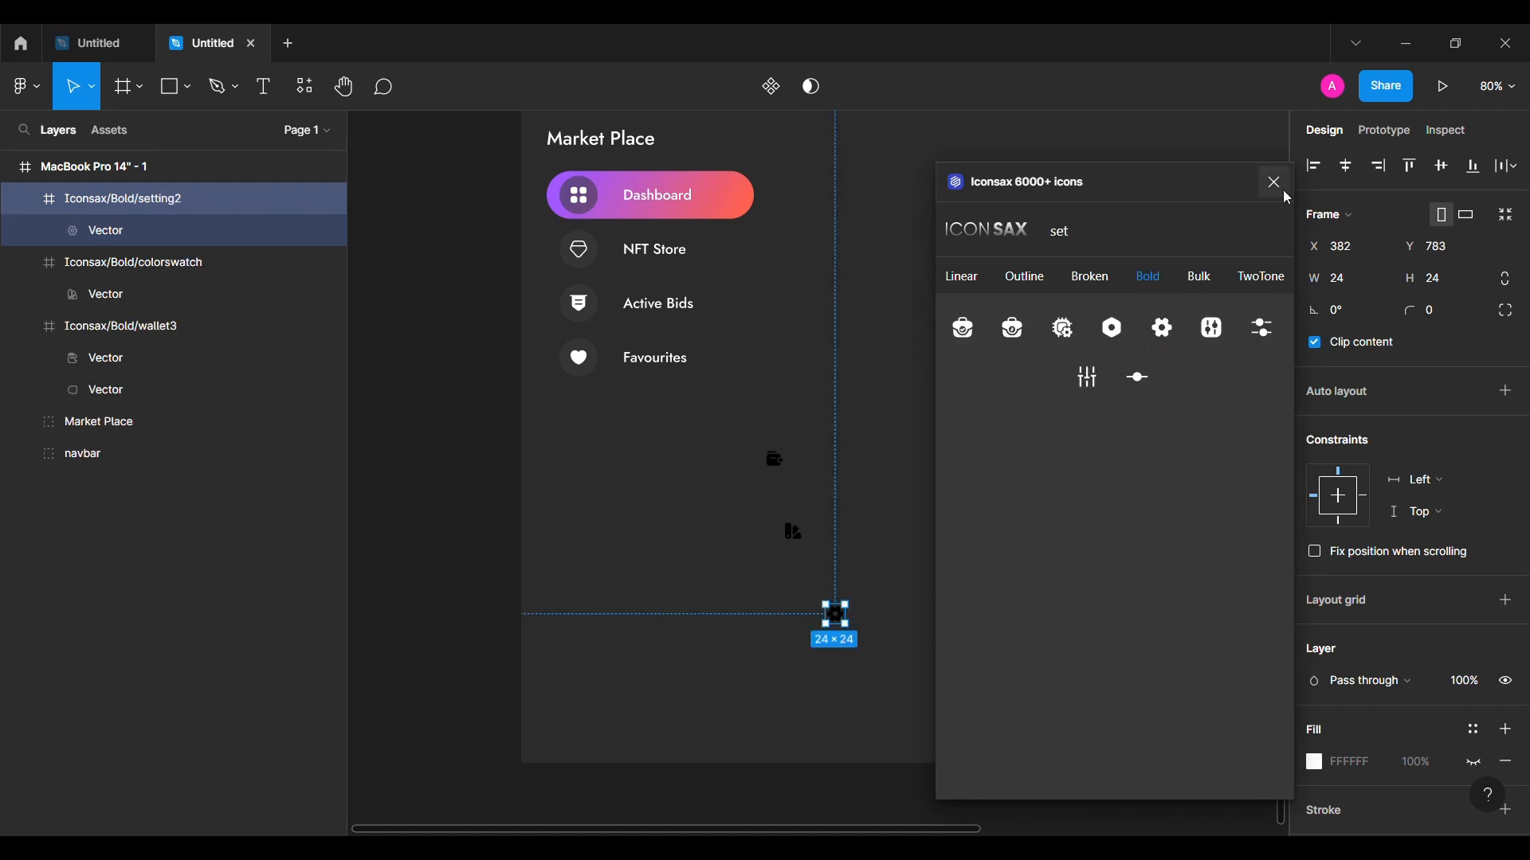
{"action": "left_click", "coordinate": [1274, 183]}
Step: Recolour the three icons white (FFFFFF)
{"action": "left_click", "coordinate": [794, 533], "text": "shift"}
{"action": "left_click", "coordinate": [774, 460], "text": "shift"}
{"action": "scroll", "coordinate": [1352, 656], "scroll_direction": "down", "scroll_amount": 3}
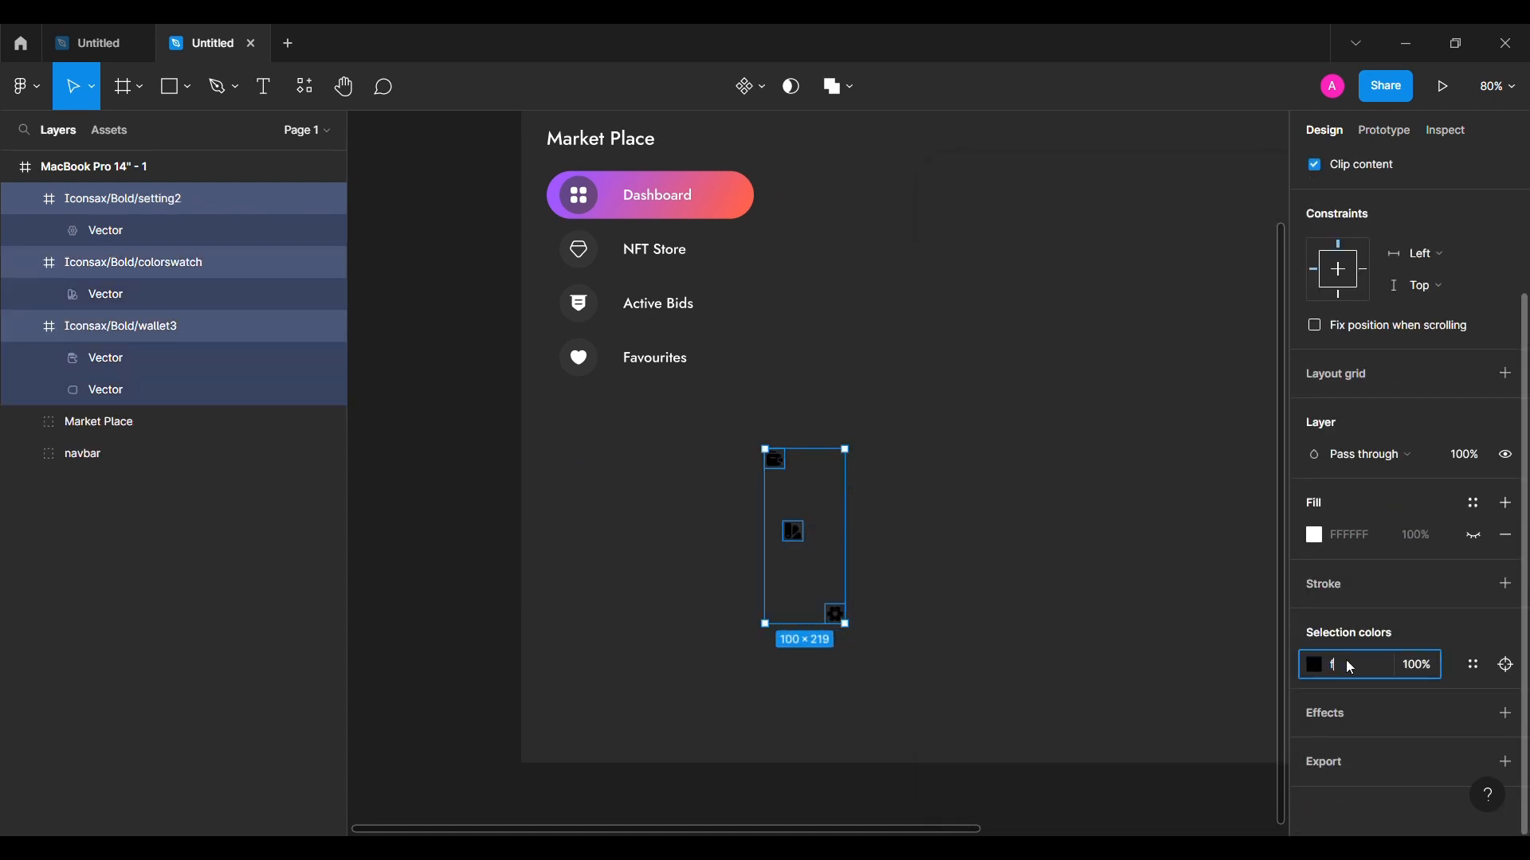
{"action": "left_click", "coordinate": [1348, 667]}
{"action": "type", "text": "f"}
{"action": "key", "text": "Return"}
{"action": "left_click", "coordinate": [972, 515]}
{"action": "scroll", "coordinate": [973, 514], "scroll_direction": "up", "scroll_amount": 3}
{"action": "scroll", "coordinate": [972, 515], "scroll_direction": "left", "scroll_amount": 1}
{"action": "scroll", "coordinate": [584, 287], "scroll_direction": "up", "scroll_amount": 3}
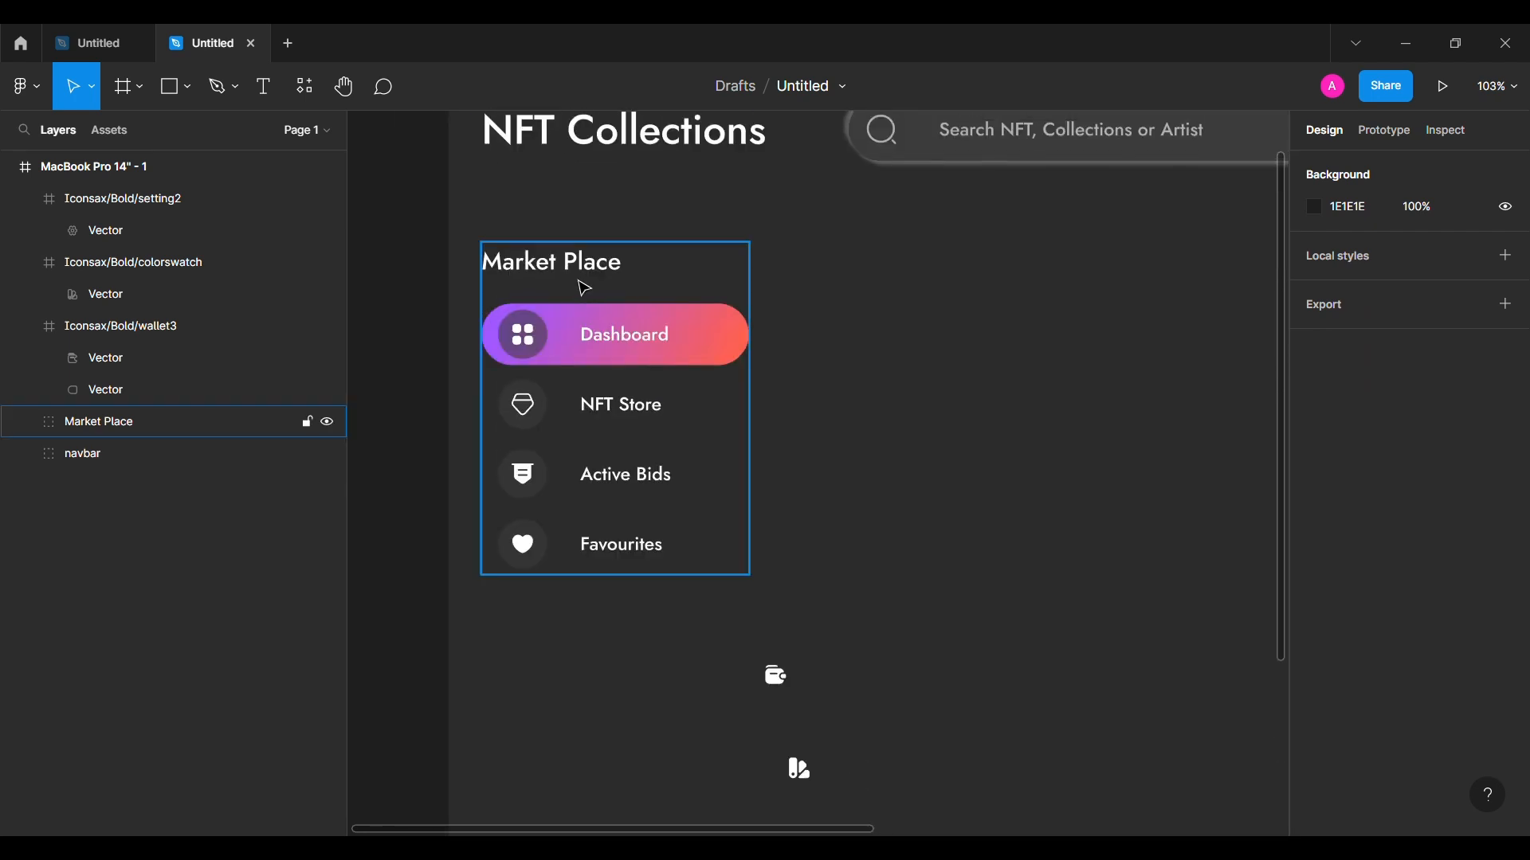
Step: Copy the Market Place heading and Favourites button below the menu, outside the group
{"action": "double_click", "coordinate": [581, 277]}
{"action": "left_click_drag", "start_coordinate": [582, 277], "coordinate": [598, 697]}
{"action": "left_click_drag", "start_coordinate": [644, 541], "coordinate": [644, 793]}
{"action": "scroll", "coordinate": [645, 790], "scroll_direction": "down", "scroll_amount": 3}
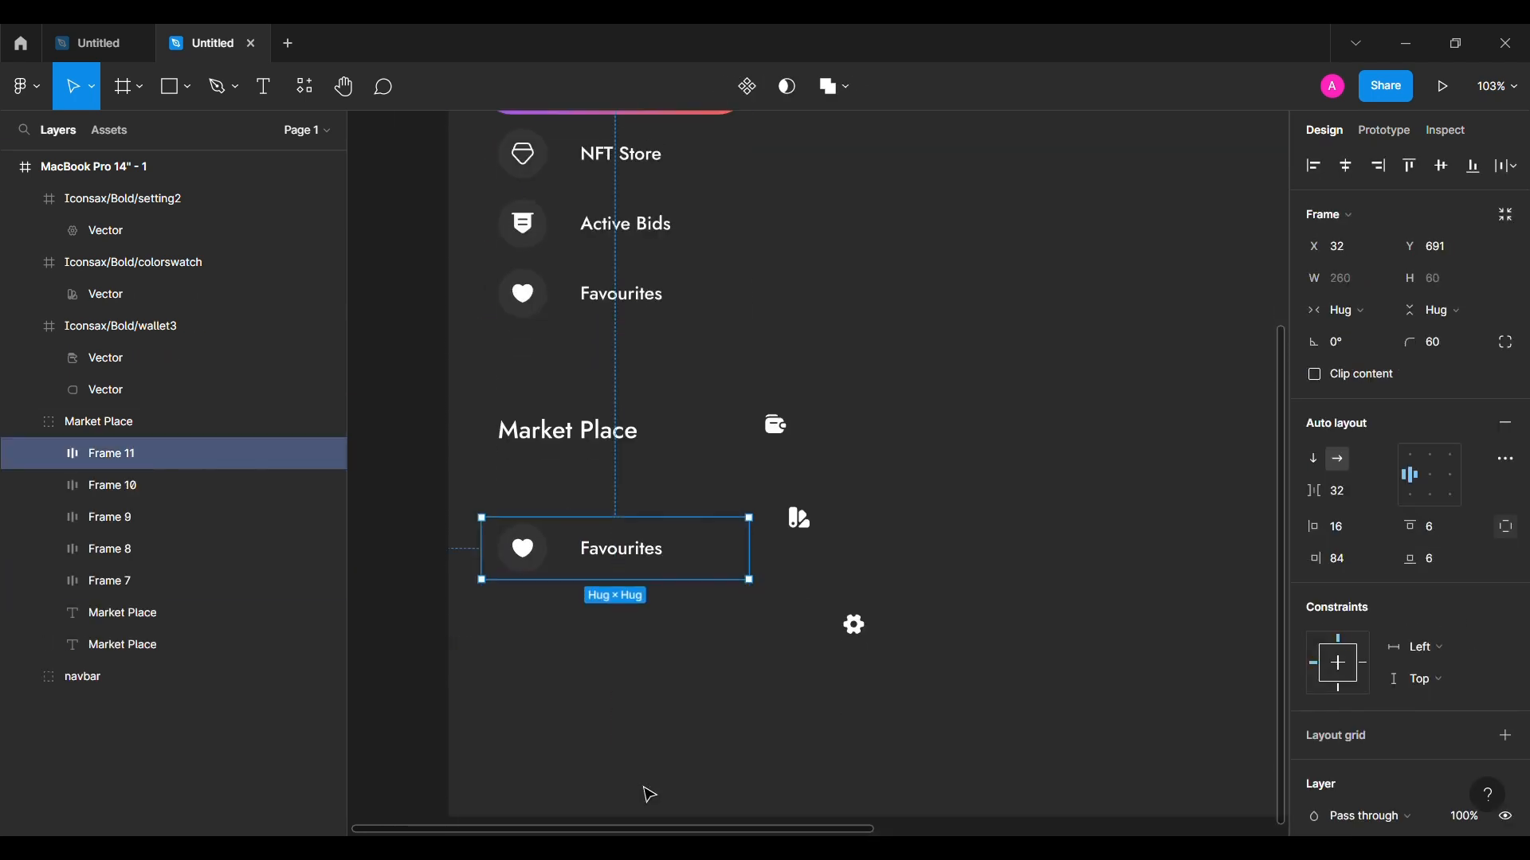
{"action": "left_click_drag", "start_coordinate": [187, 415], "coordinate": [187, 410]}
{"action": "left_click", "coordinate": [25, 326]}
{"action": "left_click", "coordinate": [25, 262]}
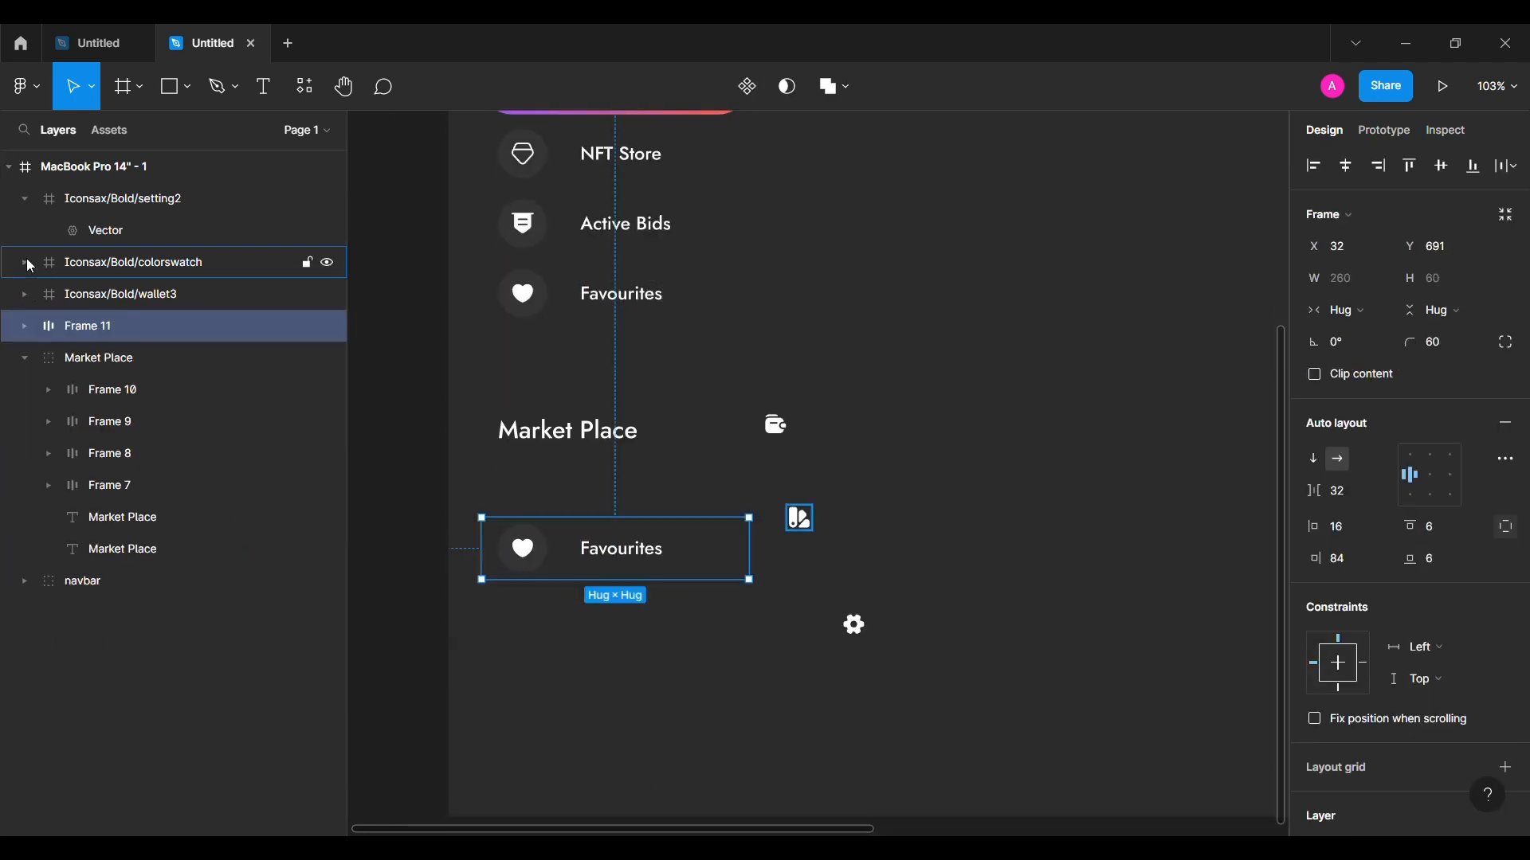
{"action": "left_click", "coordinate": [25, 199]}
{"action": "double_click", "coordinate": [532, 442]}
{"action": "left_click_drag", "start_coordinate": [119, 485], "coordinate": [119, 318]}
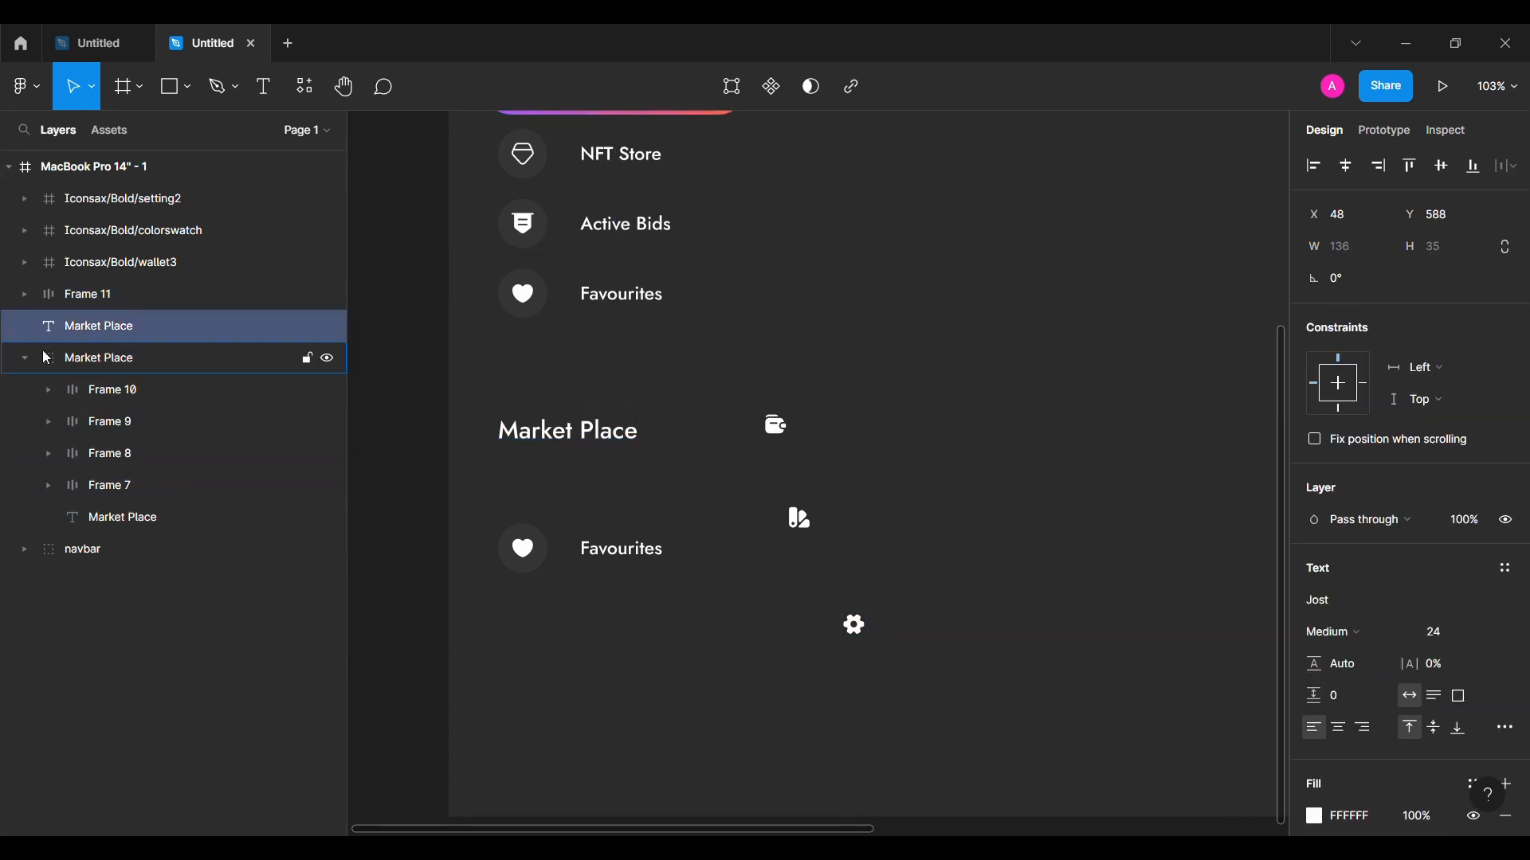
{"action": "left_click", "coordinate": [25, 358]}
{"action": "scroll", "coordinate": [734, 503], "scroll_direction": "up", "scroll_amount": 1}
Step: Retype the copied heading as 'Account'
{"action": "double_click", "coordinate": [592, 466]}
{"action": "type", "text": "Account"}
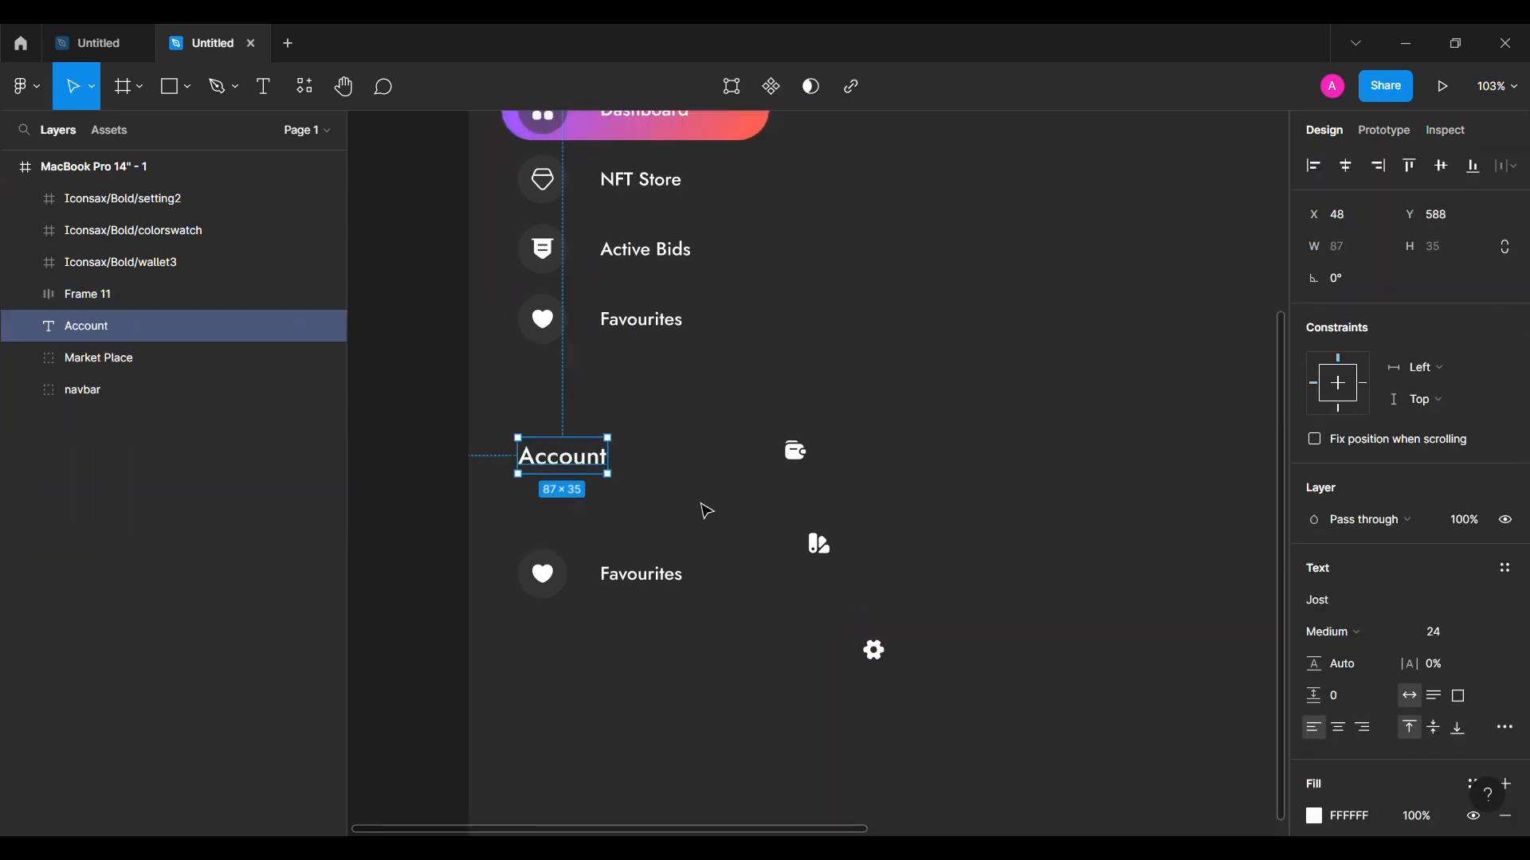
{"action": "left_click", "coordinate": [706, 511]}
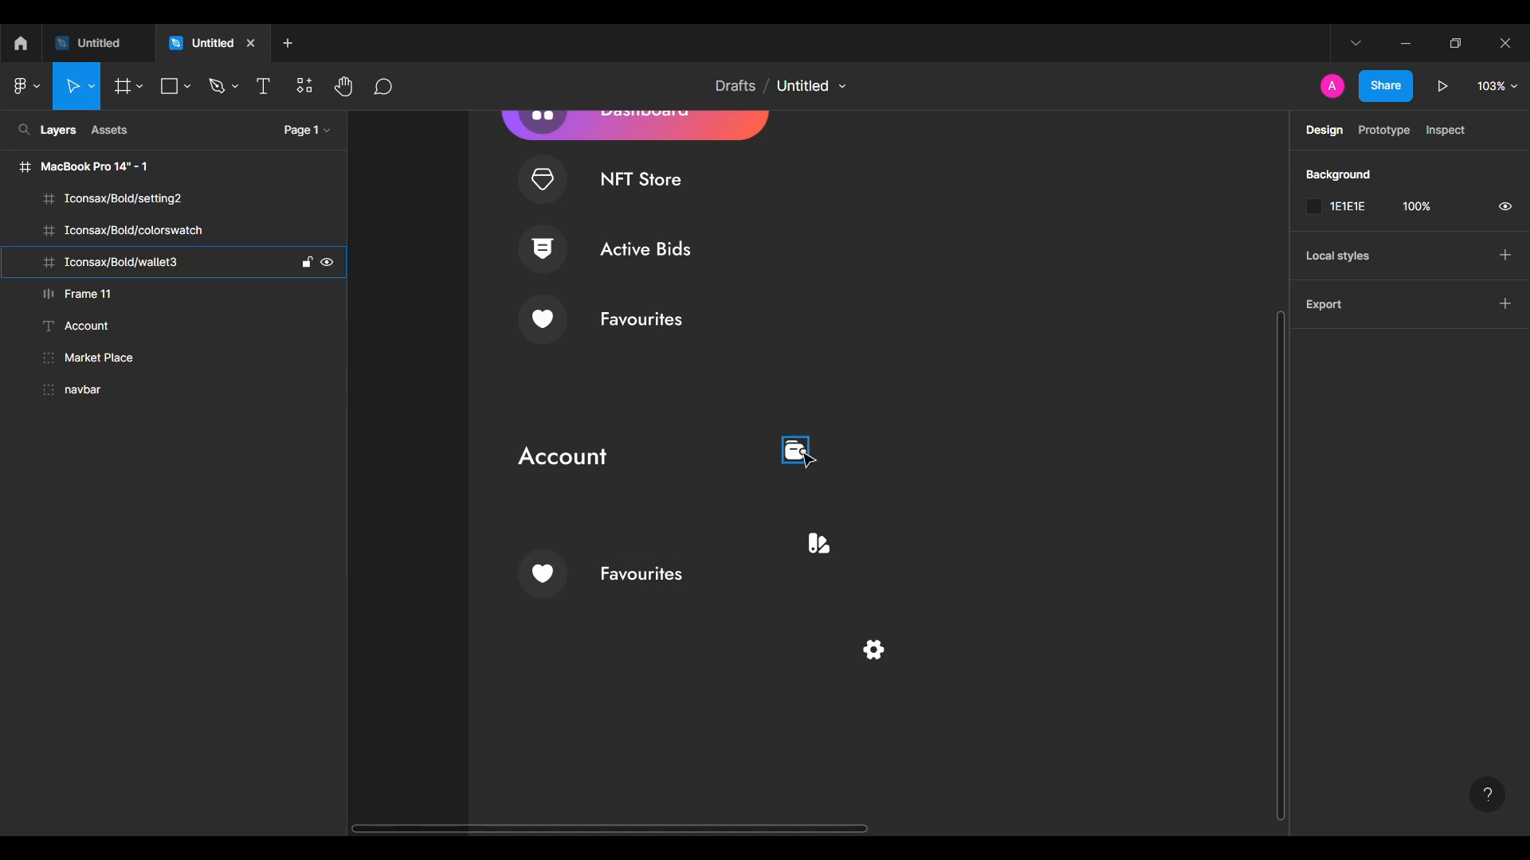
Step: Replace the copied button's heart icon with the centred wallet icon
{"action": "left_click_drag", "start_coordinate": [795, 450], "coordinate": [543, 575]}
{"action": "left_click_drag", "start_coordinate": [161, 330], "coordinate": [160, 325]}
{"action": "left_click", "coordinate": [150, 356]}
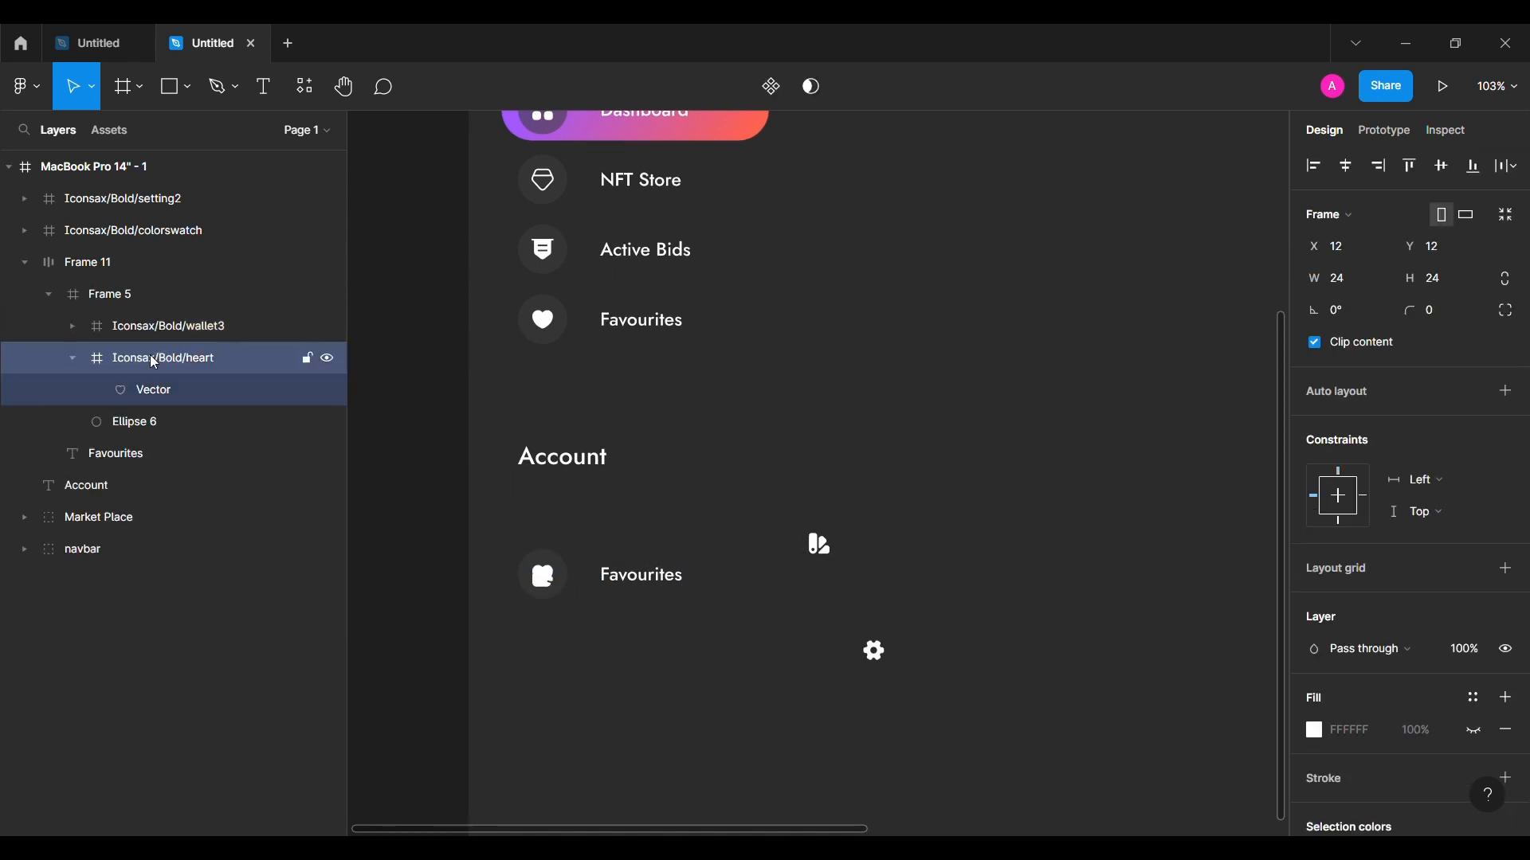
{"action": "key", "text": "Delete"}
{"action": "left_click", "coordinate": [175, 325]}
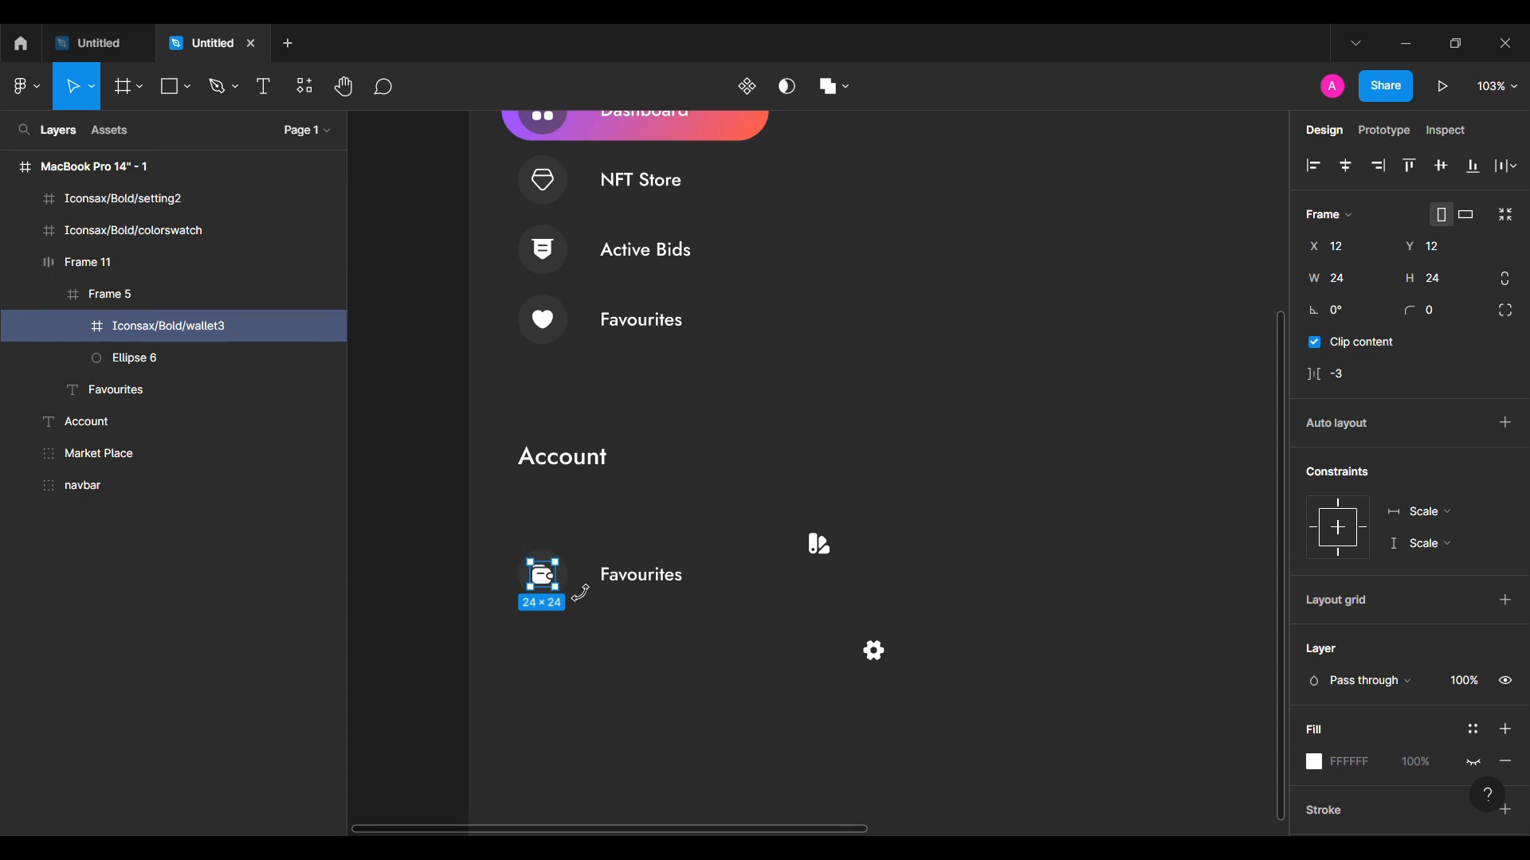
Step: Duplicate the wallet-icon Favourites row to make three Account rows
{"action": "left_click", "coordinate": [628, 638]}
{"action": "left_click", "coordinate": [659, 587]}
{"action": "key", "text": "ctrl+d"}
{"action": "key", "text": "ctrl+d"}
{"action": "scroll", "coordinate": [662, 779], "scroll_direction": "down", "scroll_amount": 2}
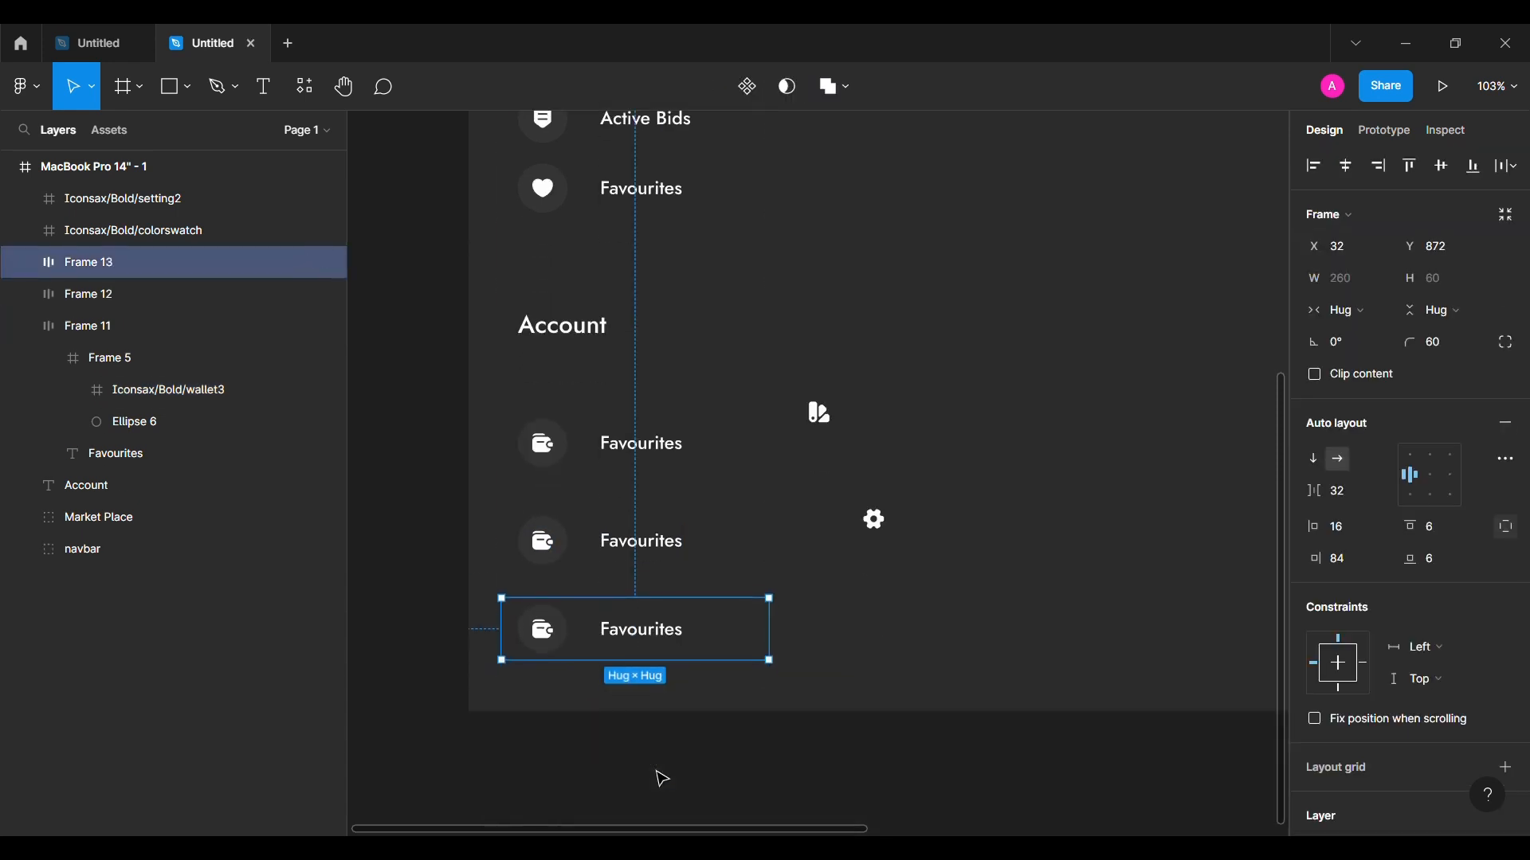
Step: Drop the colour-swatch and settings icons into the middle and bottom rows, centring settings in place of the old wallet
{"action": "left_click_drag", "start_coordinate": [820, 408], "coordinate": [566, 563]}
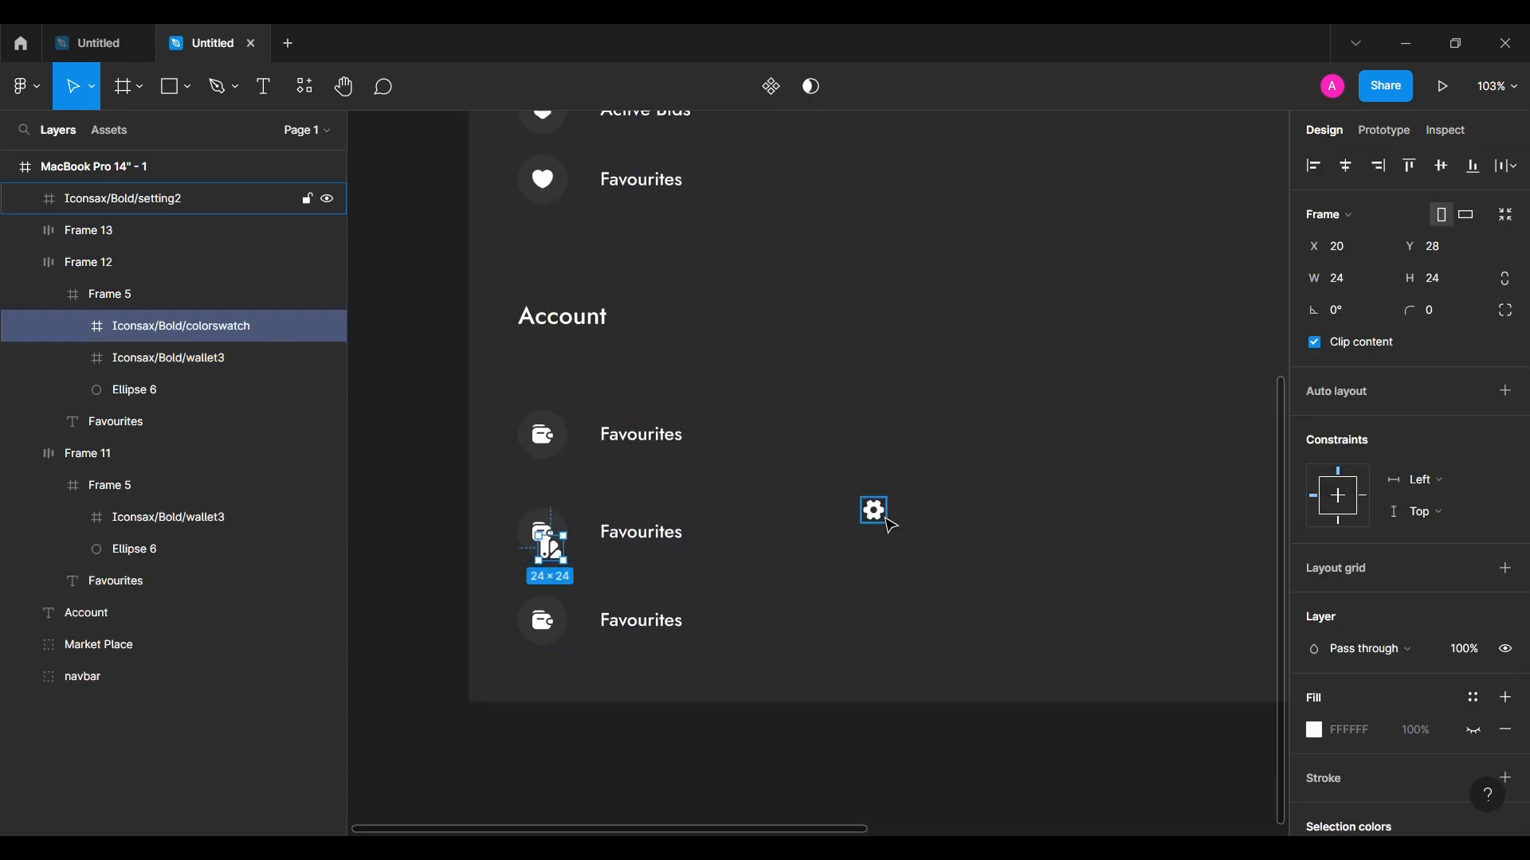
{"action": "left_click_drag", "start_coordinate": [885, 518], "coordinate": [554, 631]}
{"action": "left_click_drag", "start_coordinate": [204, 296], "coordinate": [204, 245]}
{"action": "left_click", "coordinate": [169, 298]}
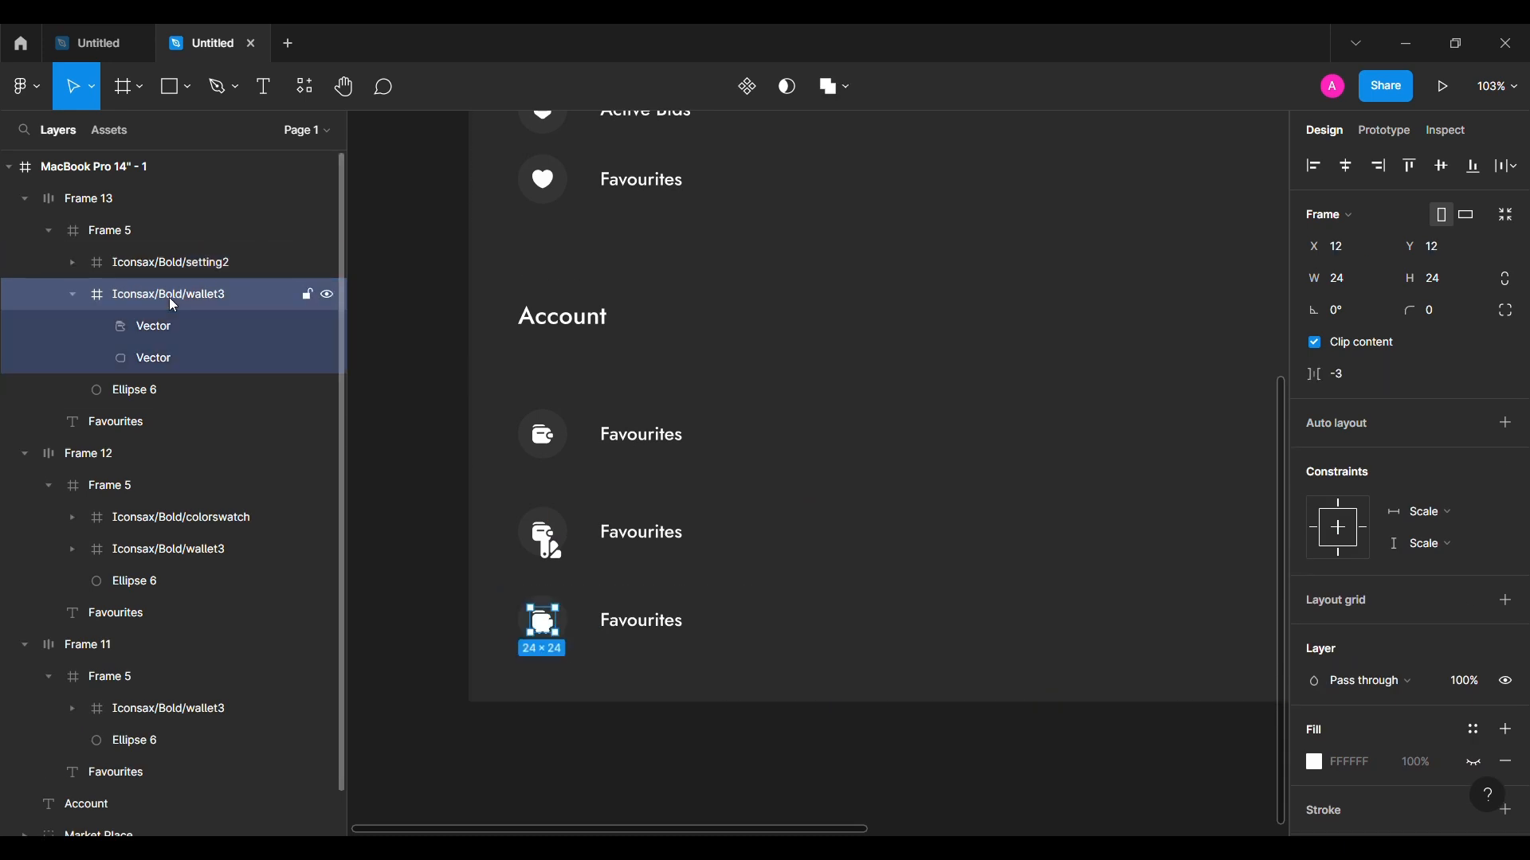
{"action": "key", "text": "Delete"}
{"action": "left_click", "coordinate": [169, 262]}
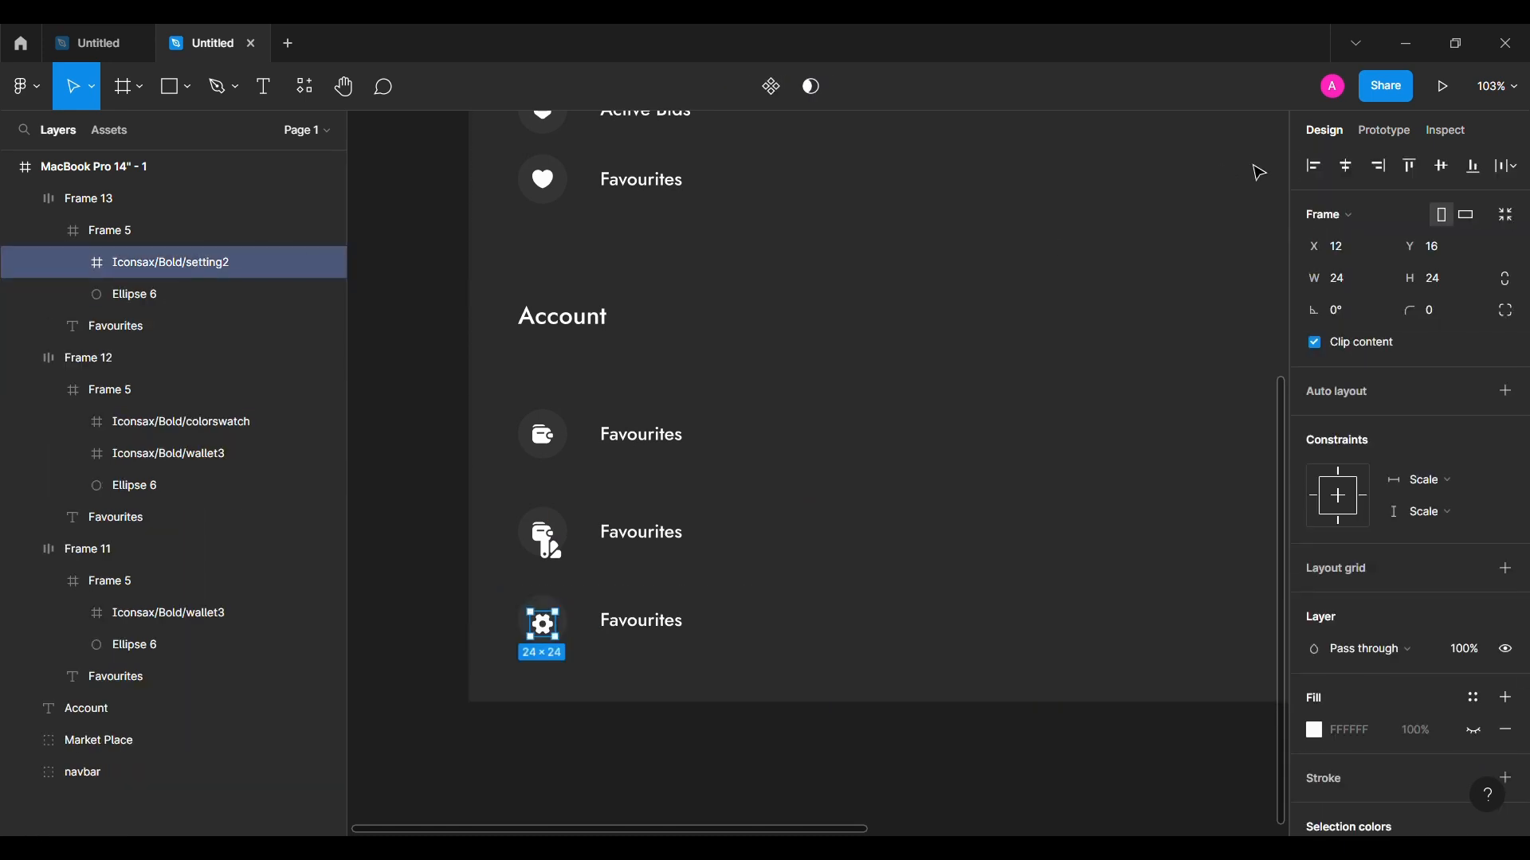
{"action": "left_click", "coordinate": [1439, 165]}
{"action": "left_click", "coordinate": [51, 233]}
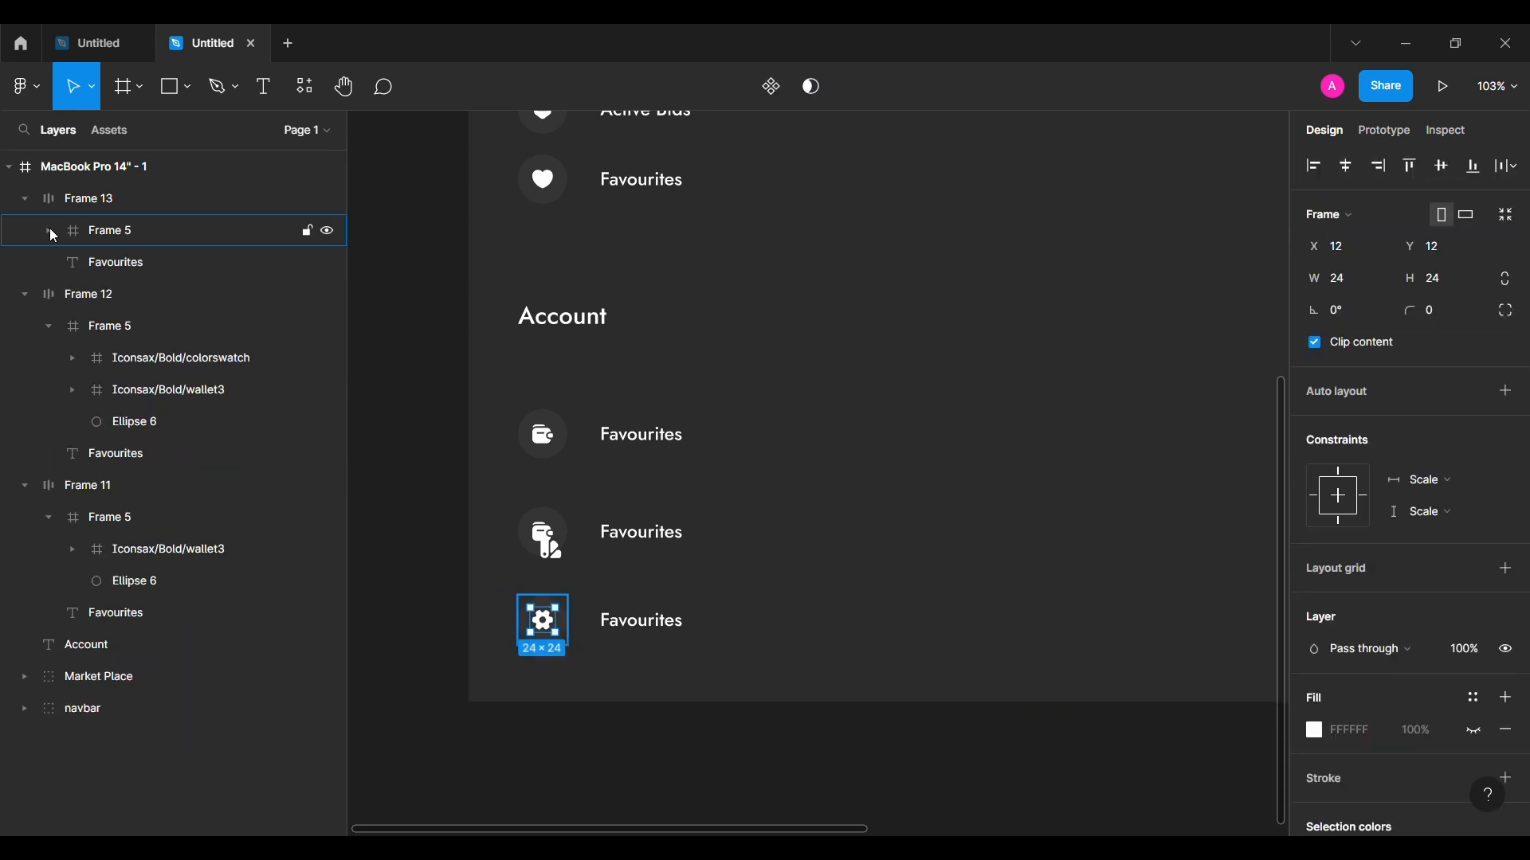
Step: Replace the middle row's old wallet icon with the centred colour-swatch icon
{"action": "left_click", "coordinate": [153, 391]}
{"action": "key", "text": "Delete"}
{"action": "left_click", "coordinate": [223, 358]}
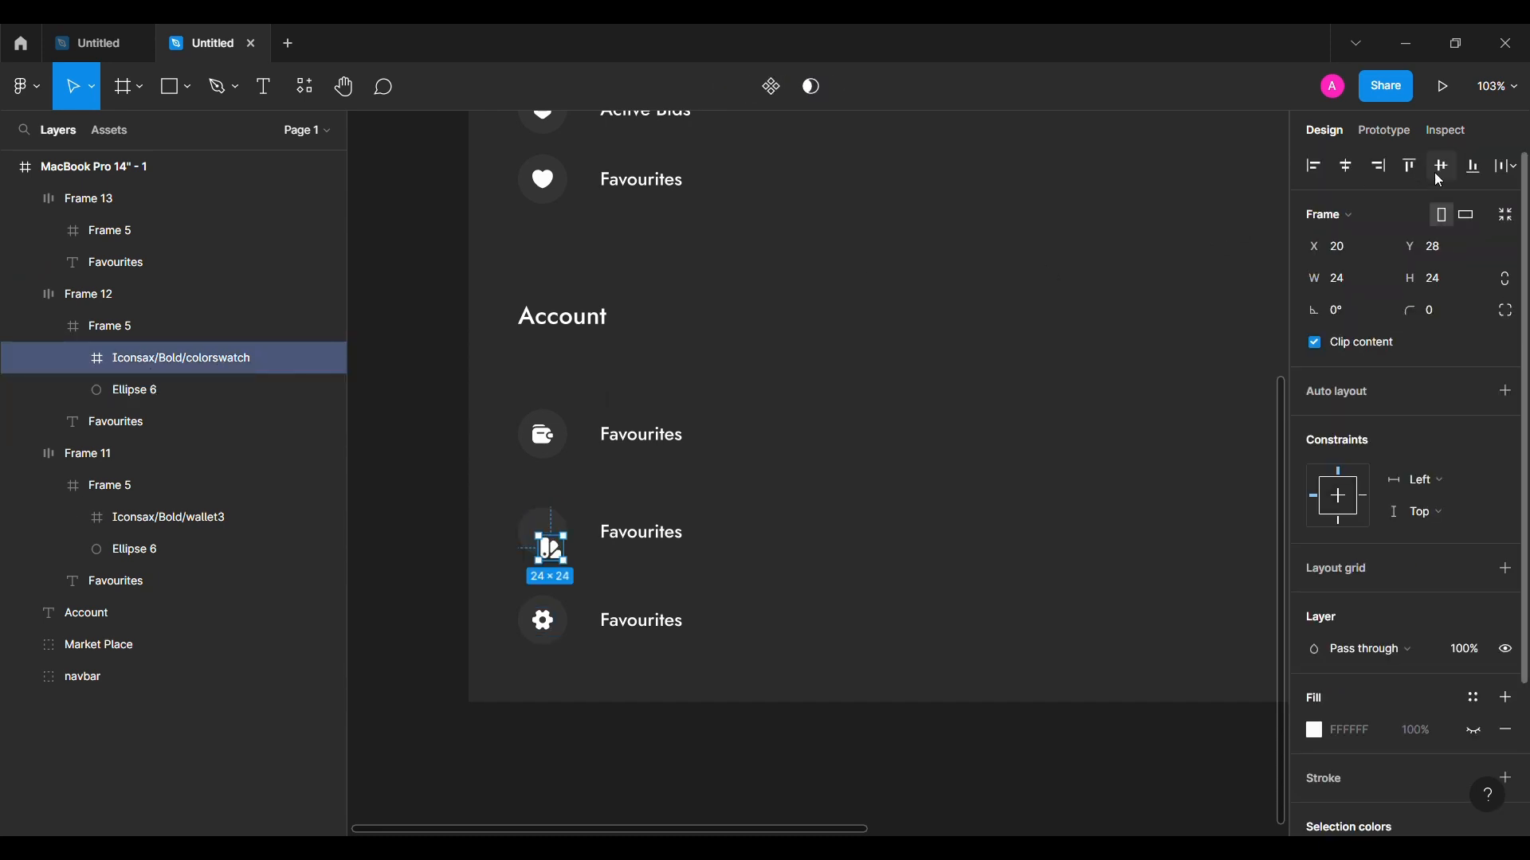
{"action": "left_click", "coordinate": [48, 328]}
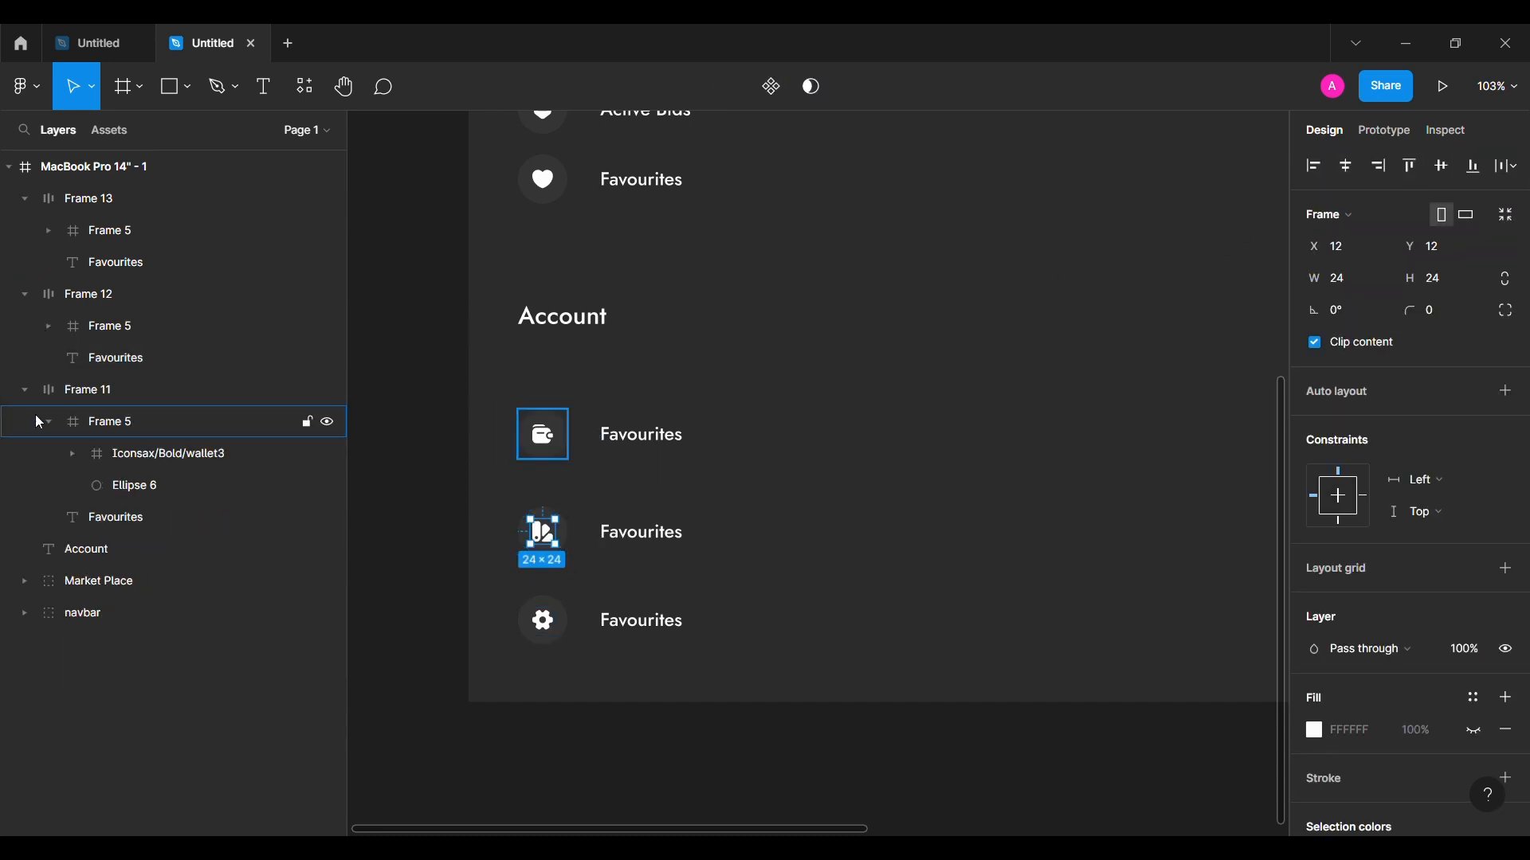
{"action": "left_click", "coordinate": [36, 420]}
Step: Rename the row labels to 'Wallet', 'My Collection' and 'Setting'
{"action": "left_click", "coordinate": [627, 450]}
{"action": "double_click", "coordinate": [626, 448]}
{"action": "type", "text": "Wallet"}
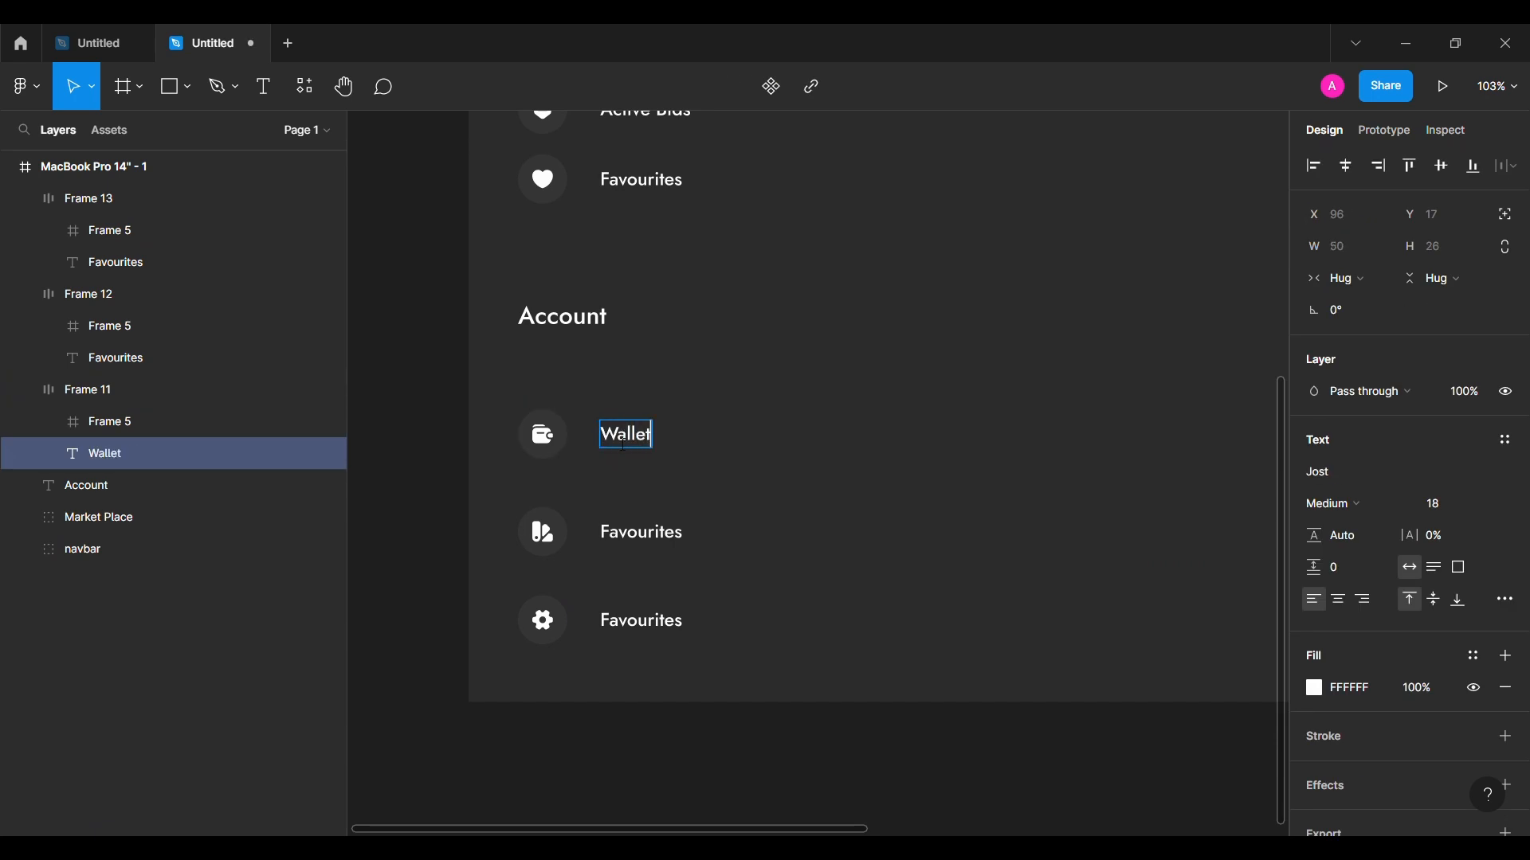
{"action": "double_click", "coordinate": [679, 532]}
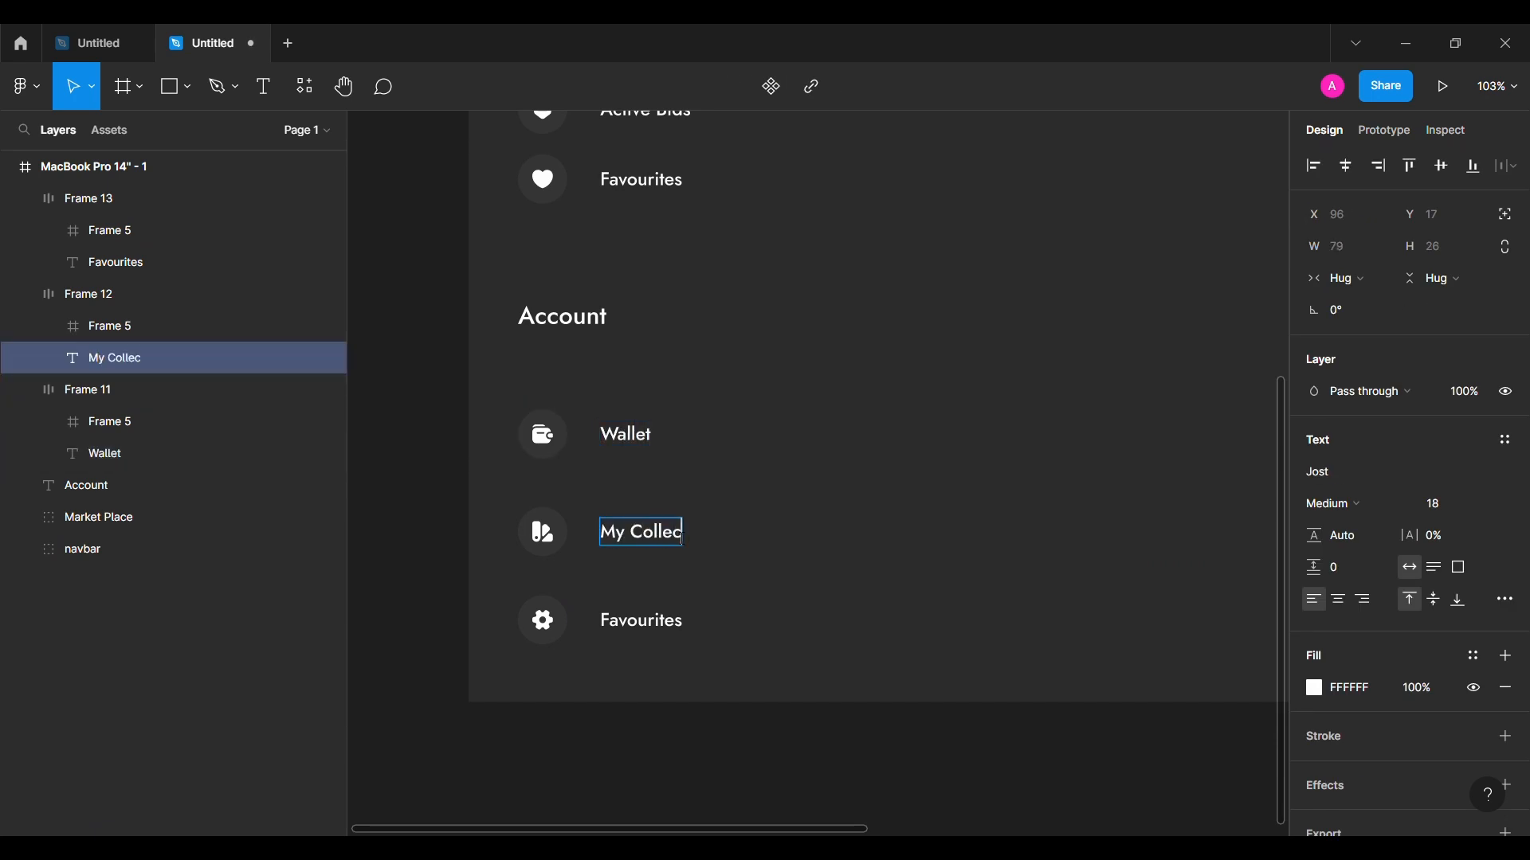
{"action": "left_click", "coordinate": [644, 622]}
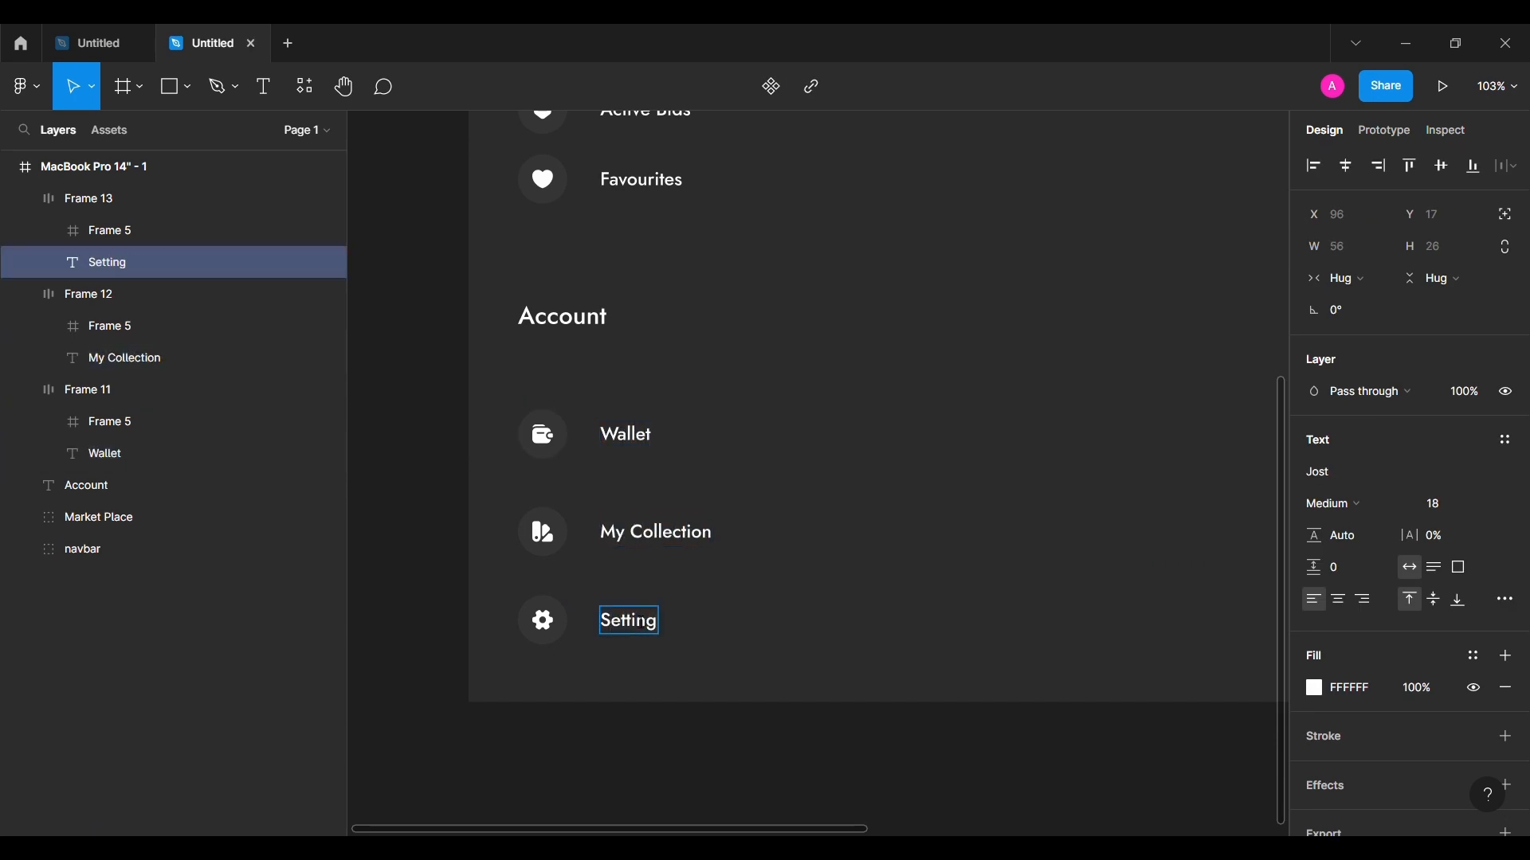
{"action": "left_click", "coordinate": [477, 663]}
{"action": "left_click", "coordinate": [23, 389]}
Step: Tidy up the Wallet, My Collection and Setting rows with an 8 px gap
{"action": "left_click", "coordinate": [24, 295]}
{"action": "left_click", "coordinate": [24, 199]}
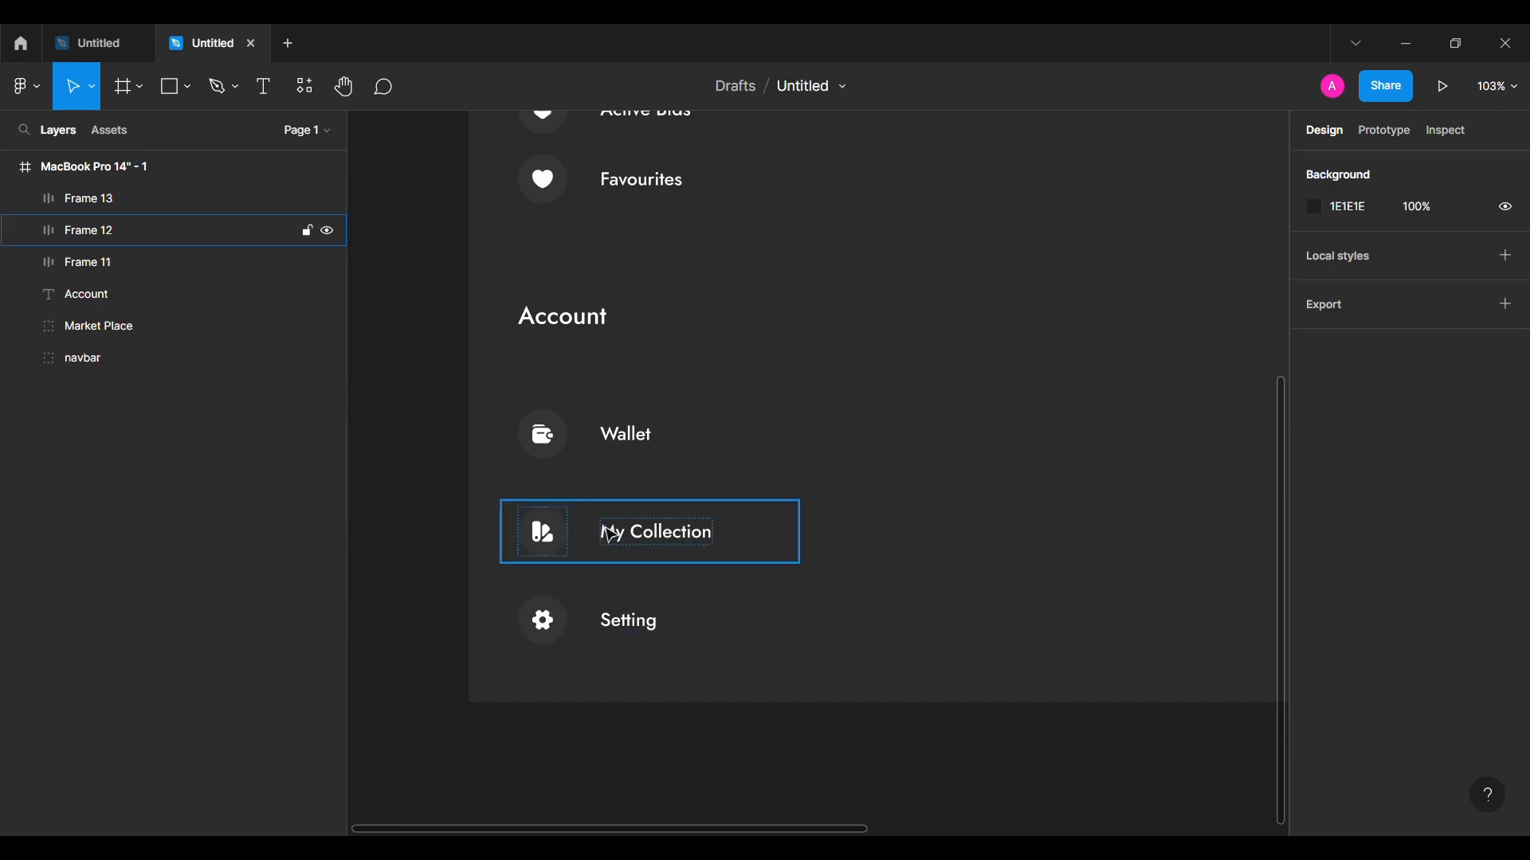
{"action": "left_click", "coordinate": [625, 621]}
{"action": "left_click", "coordinate": [629, 549], "text": "shift"}
{"action": "left_click", "coordinate": [638, 451], "text": "shift"}
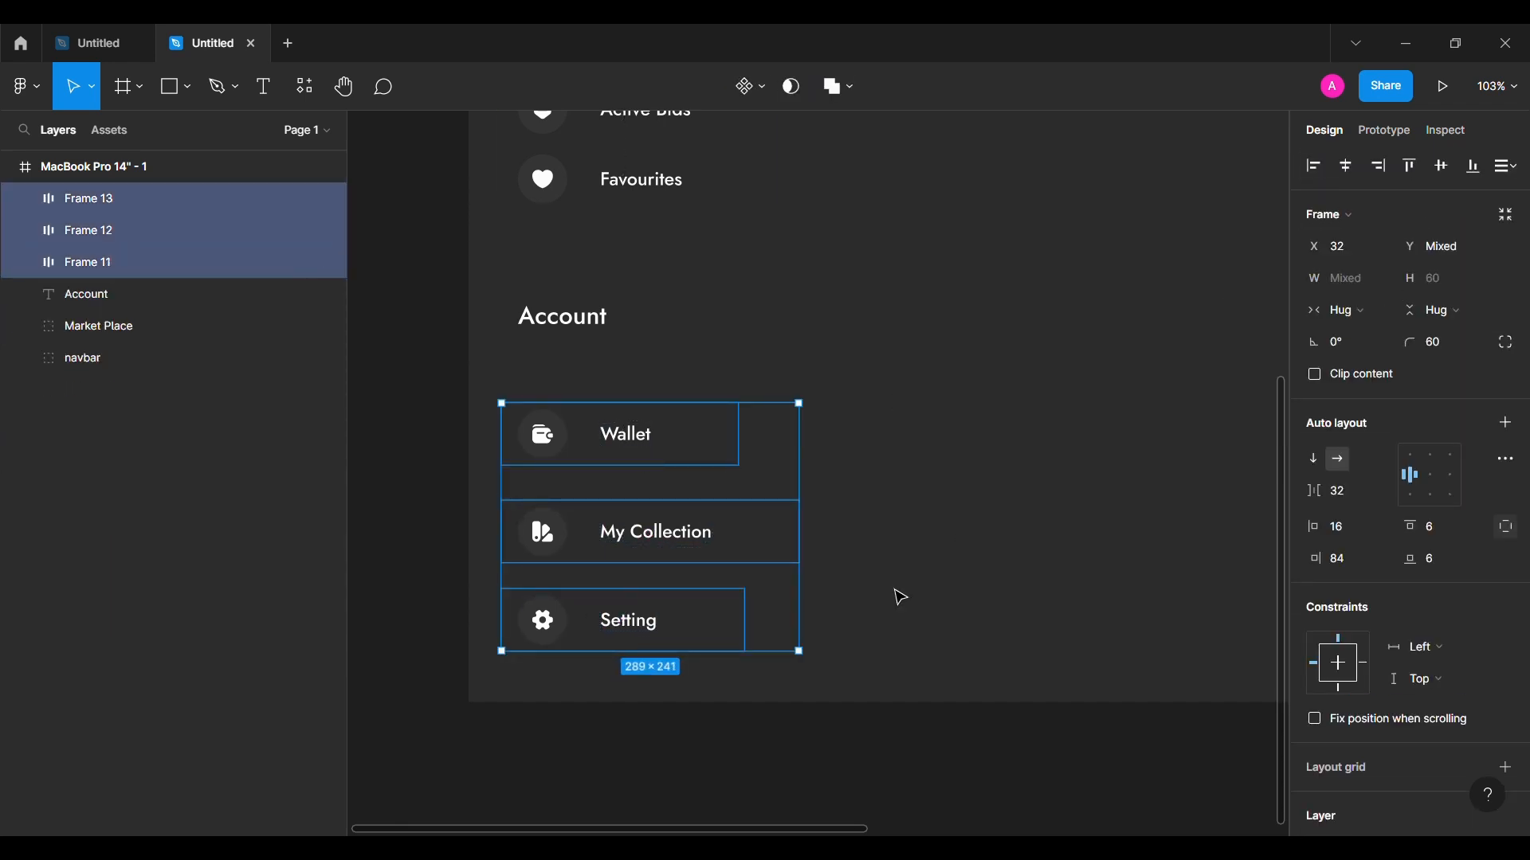
{"action": "left_click", "coordinate": [786, 642]}
{"action": "left_click", "coordinate": [1345, 406]}
{"action": "type", "text": "8"}
{"action": "key", "text": "Return"}
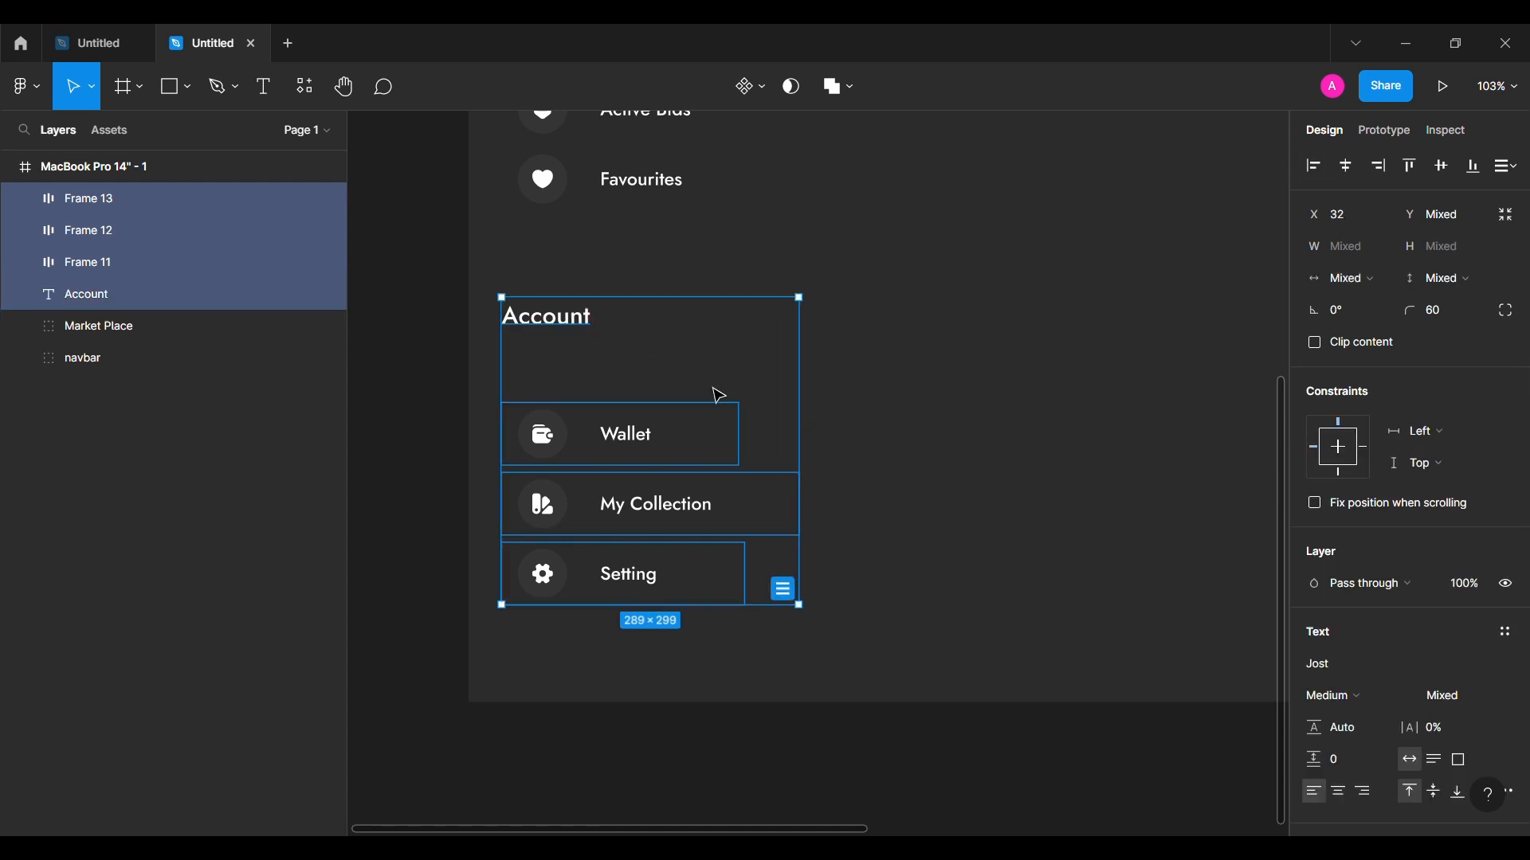
{"action": "left_click", "coordinate": [937, 364]}
Step: Nudge the Account heading up toward Market Place and move the three rows up beneath it
{"action": "scroll", "coordinate": [937, 364], "scroll_direction": "left", "scroll_amount": 1}
{"action": "scroll", "coordinate": [590, 358], "scroll_direction": "up", "scroll_amount": 1}
{"action": "left_click", "coordinate": [567, 391]}
{"action": "key", "text": "alt"}
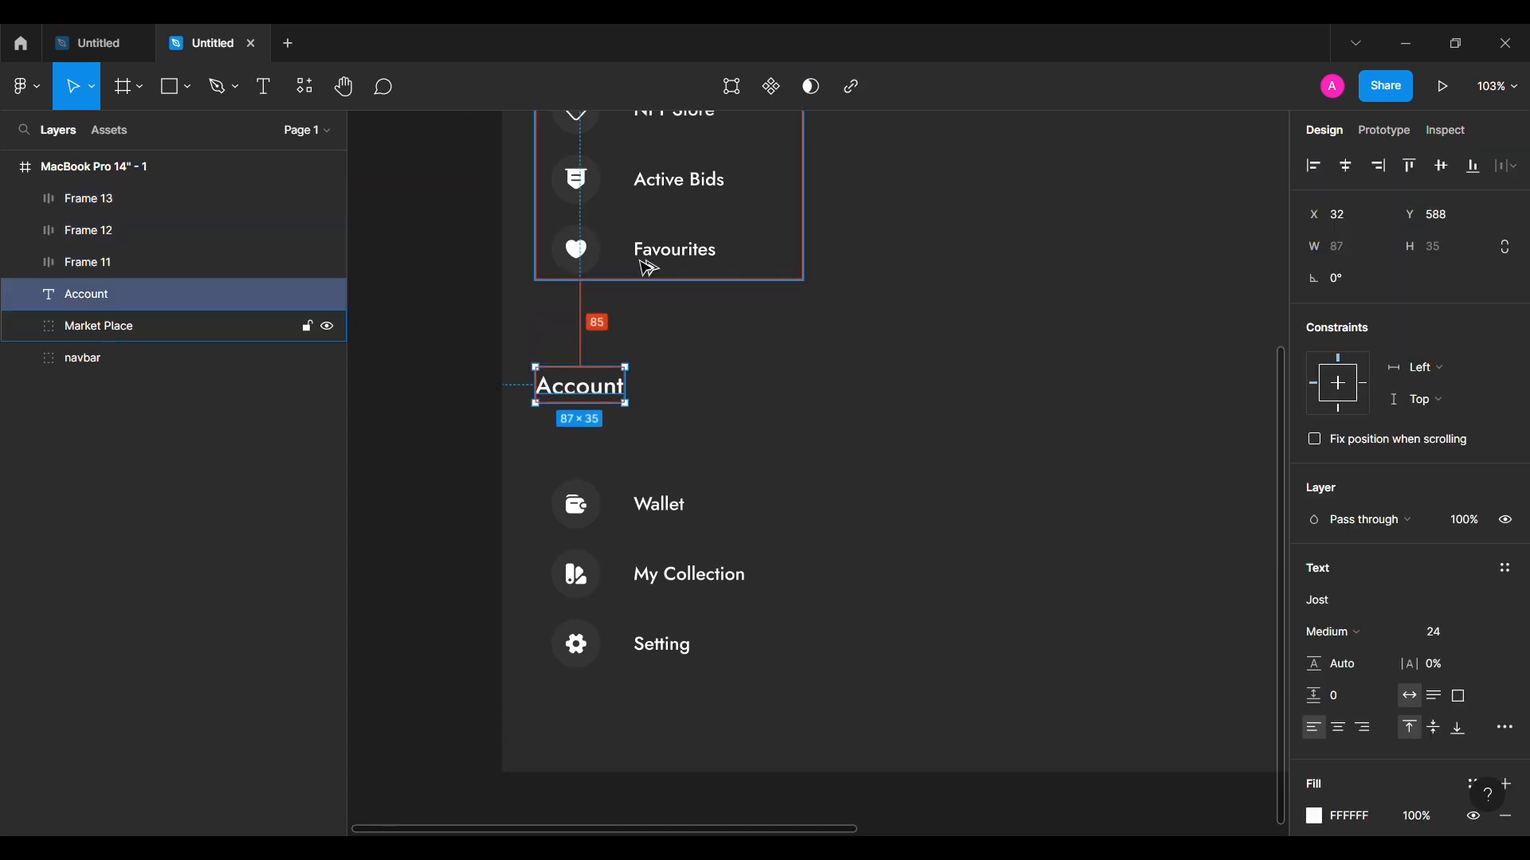
{"action": "key", "text": "shift+Up"}
{"action": "key", "text": "shift+Up"}
{"action": "key", "text": "shift+Up"}
{"action": "key", "text": "shift+Up"}
{"action": "left_click", "coordinate": [628, 516]}
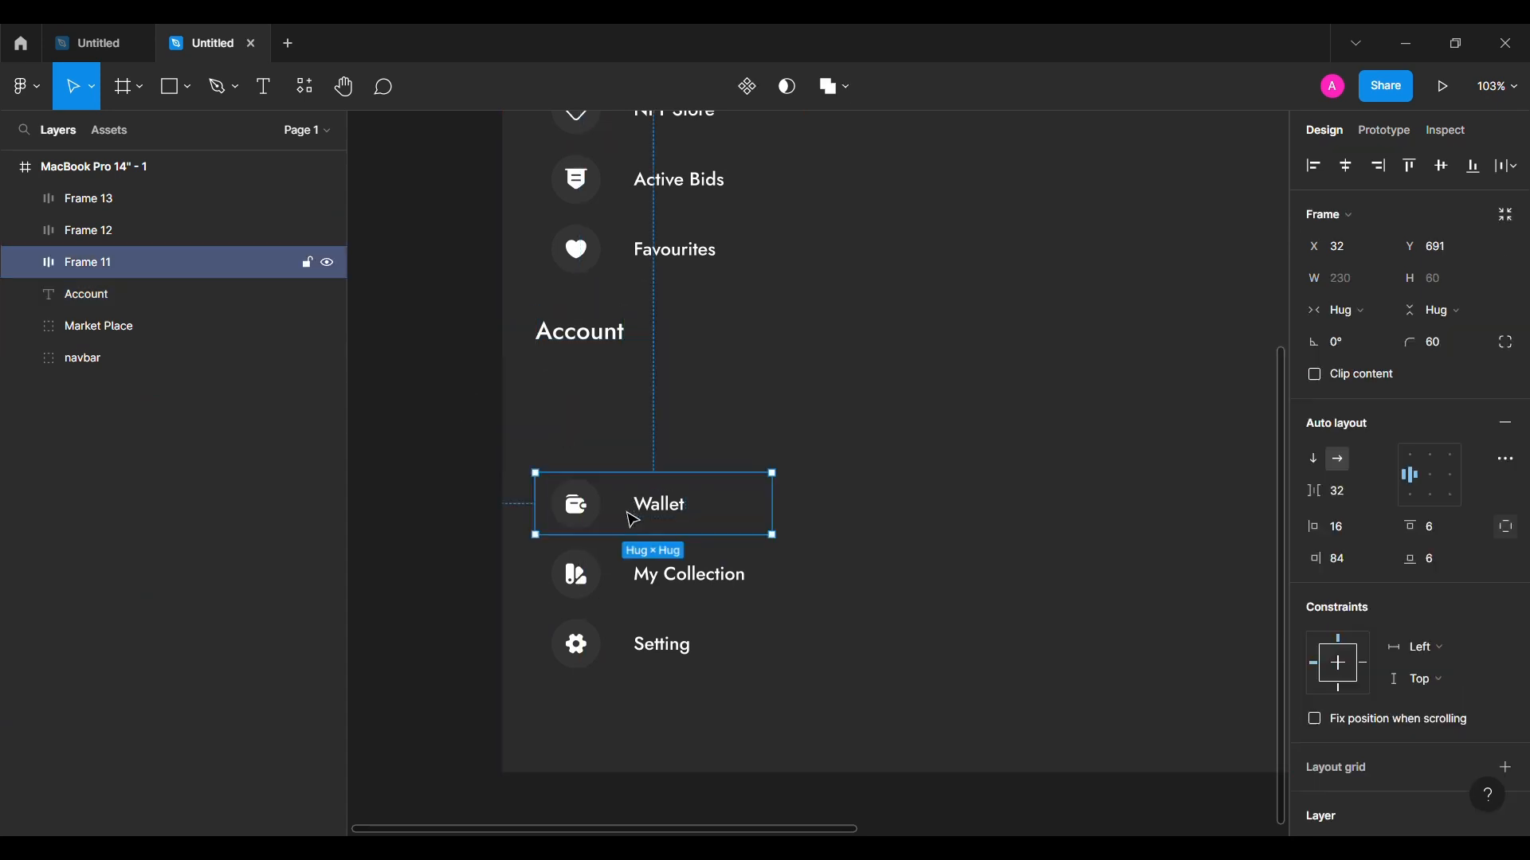
{"action": "left_click", "coordinate": [588, 666], "text": "shift"}
{"action": "key", "text": "shift+Up"}
{"action": "key", "text": "shift+Up"}
{"action": "key", "text": "shift+Up"}
{"action": "key", "text": "shift+Up"}
{"action": "key", "text": "shift+Up"}
{"action": "key", "text": "shift+Up"}
{"action": "key", "text": "shift+Up"}
{"action": "key", "text": "shift+Up"}
{"action": "key", "text": "shift+Up"}
{"action": "key", "text": "shift+Up"}
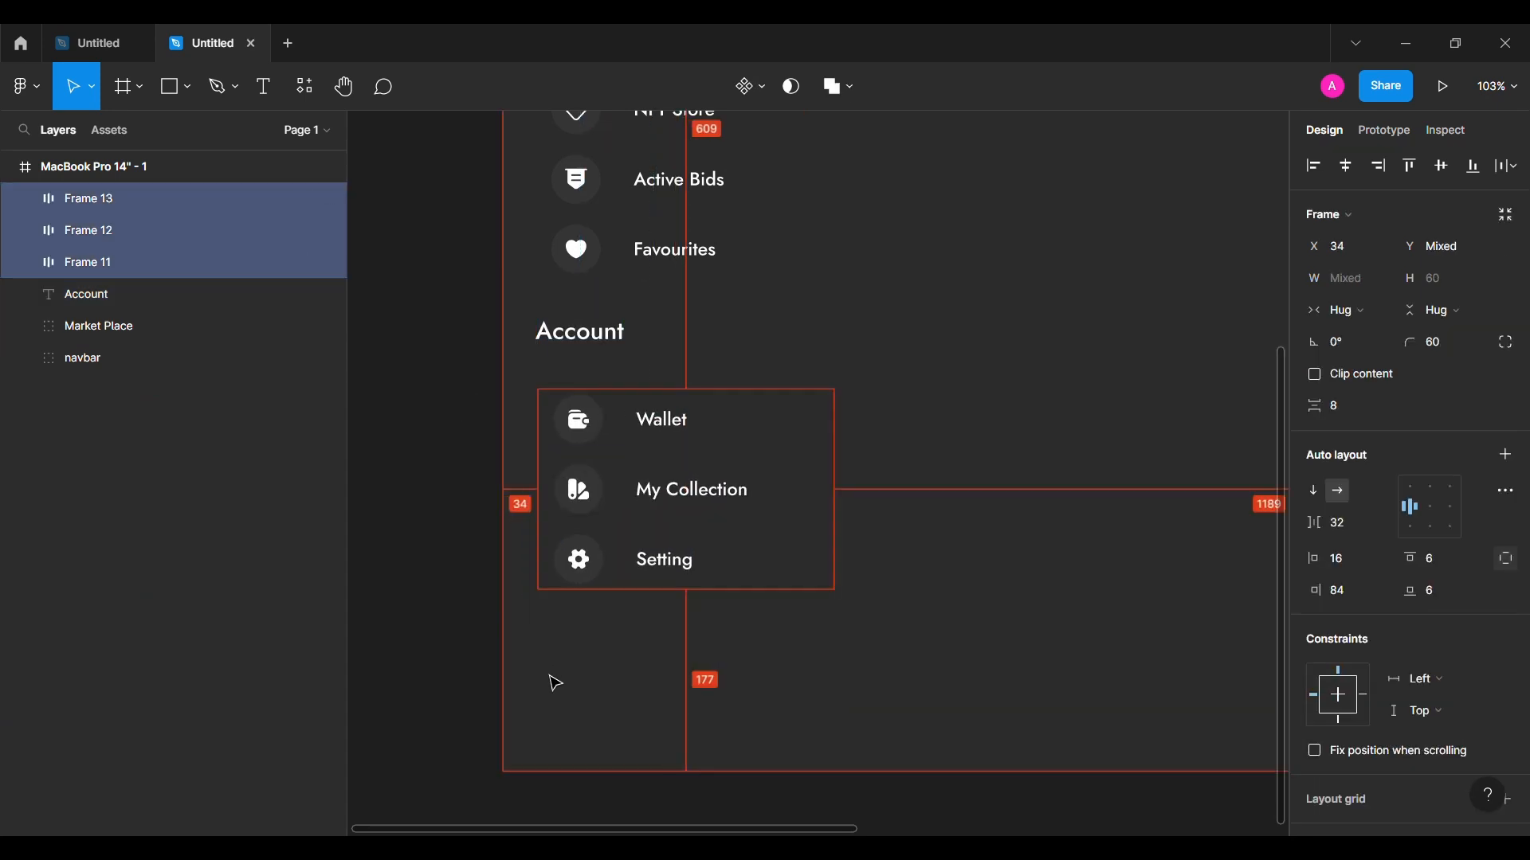
{"action": "key", "text": "alt"}
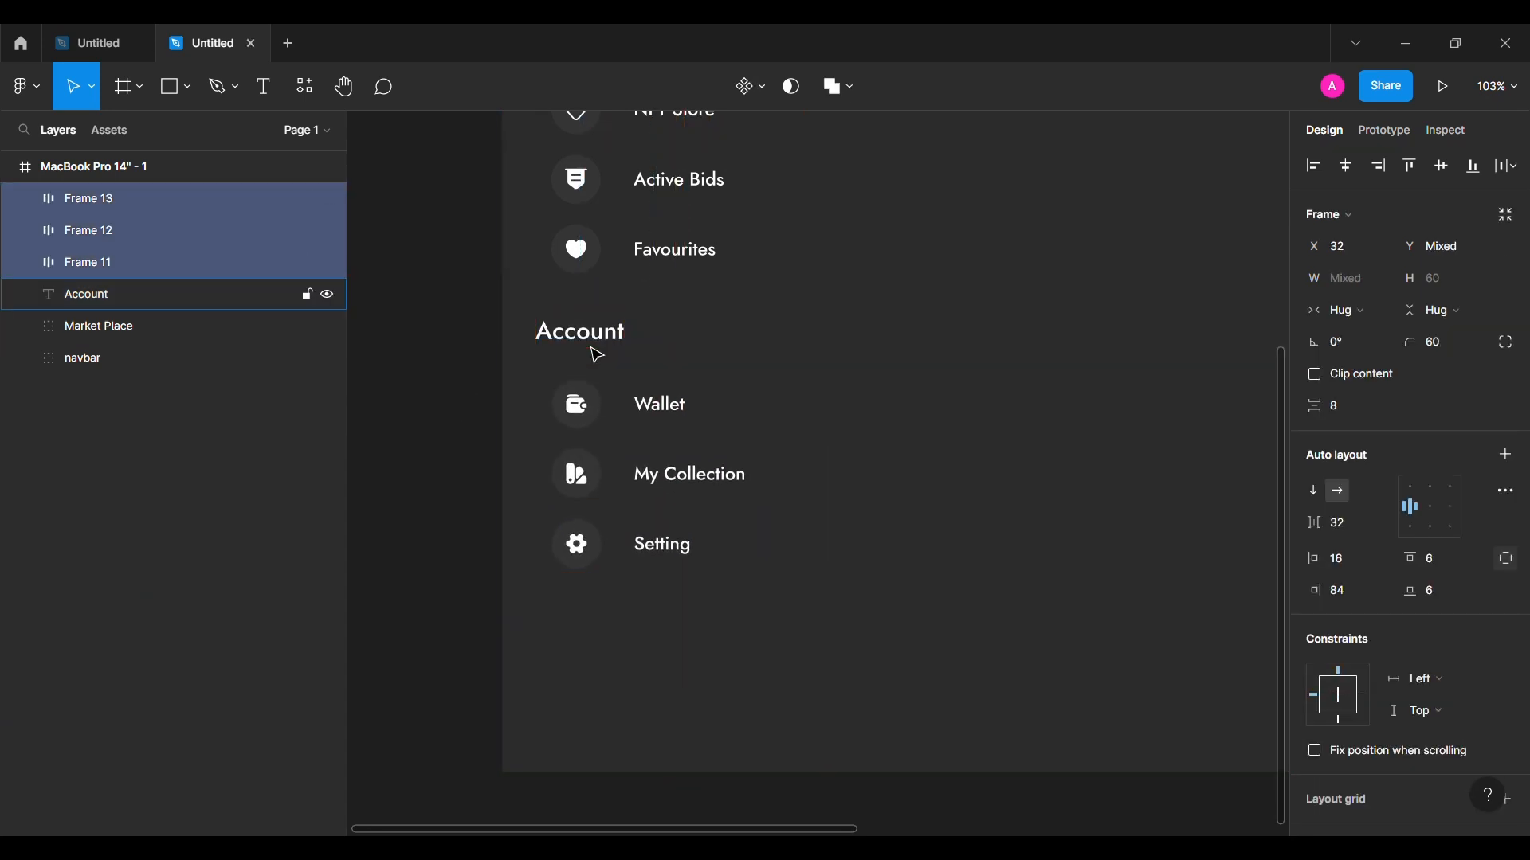
{"action": "key", "text": "Escape"}
Step: Group the Account heading with its three rows and name the group 'Account'
{"action": "left_click", "coordinate": [142, 296]}
{"action": "left_click", "coordinate": [166, 201], "text": "shift"}
{"action": "key", "text": "ctrl+g"}
{"action": "double_click", "coordinate": [166, 201]}
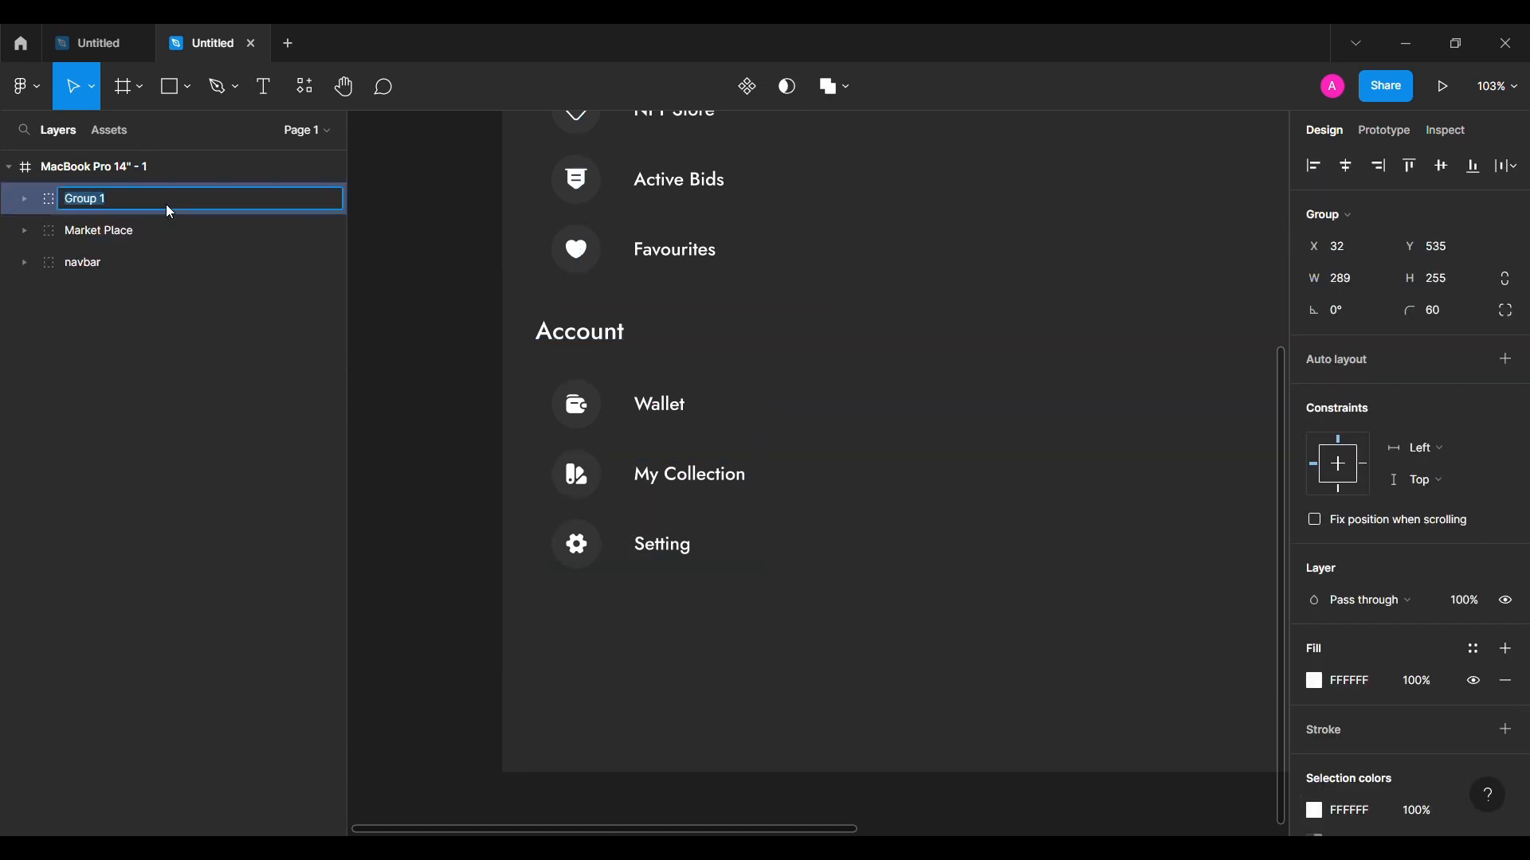
{"action": "type", "text": "Account"}
{"action": "key", "text": "Return"}
Step: Add a 'Logout' text label below the Account section
{"action": "left_click", "coordinate": [437, 529]}
{"action": "scroll", "coordinate": [437, 529], "scroll_direction": "down", "scroll_amount": 4}
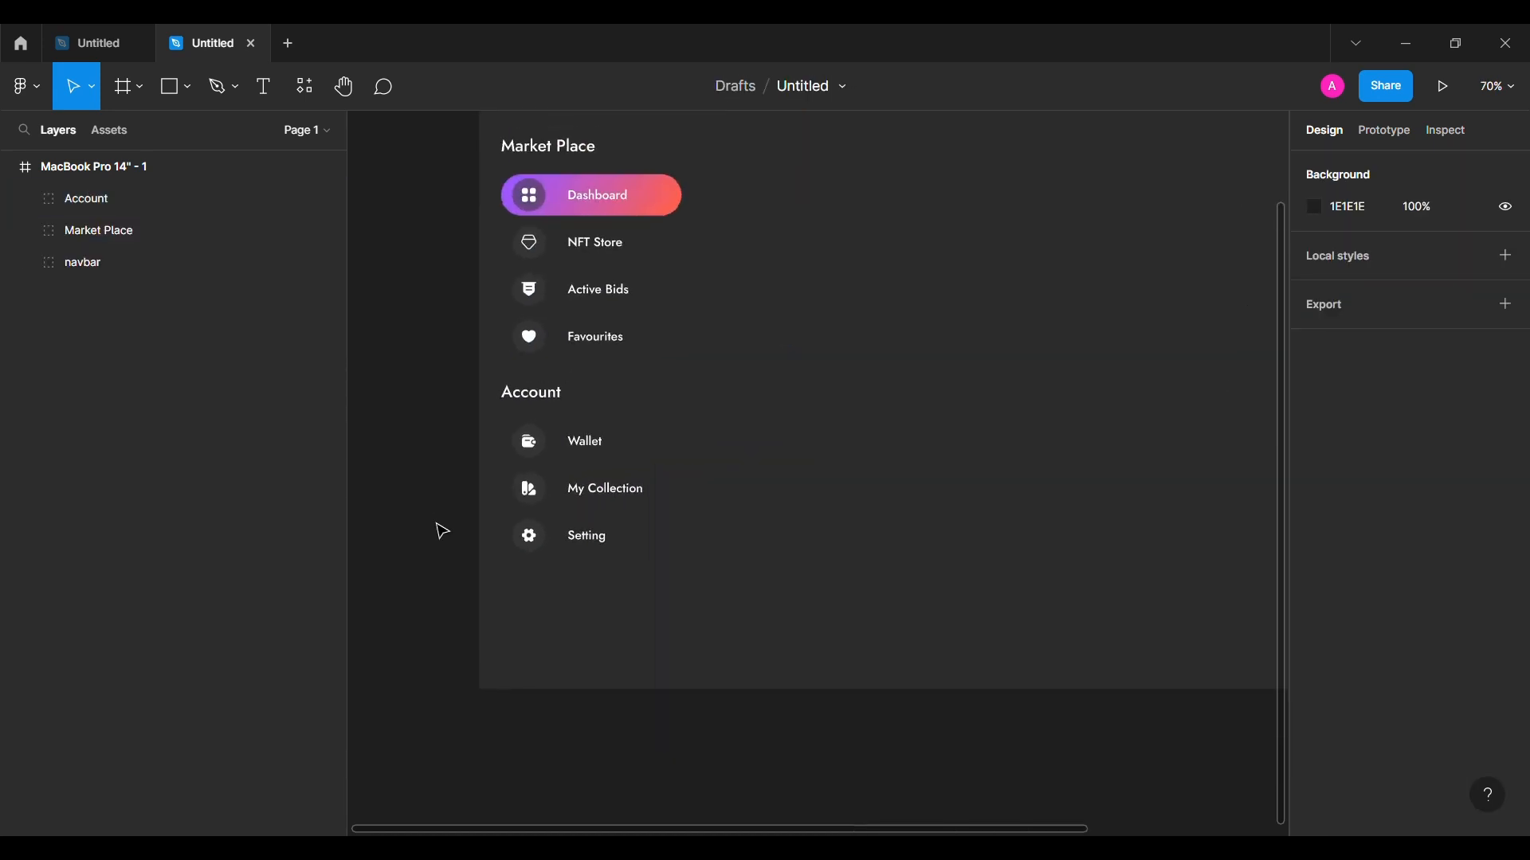
{"action": "key", "text": "t"}
{"action": "left_click", "coordinate": [578, 564]}
{"action": "type", "text": "L"}
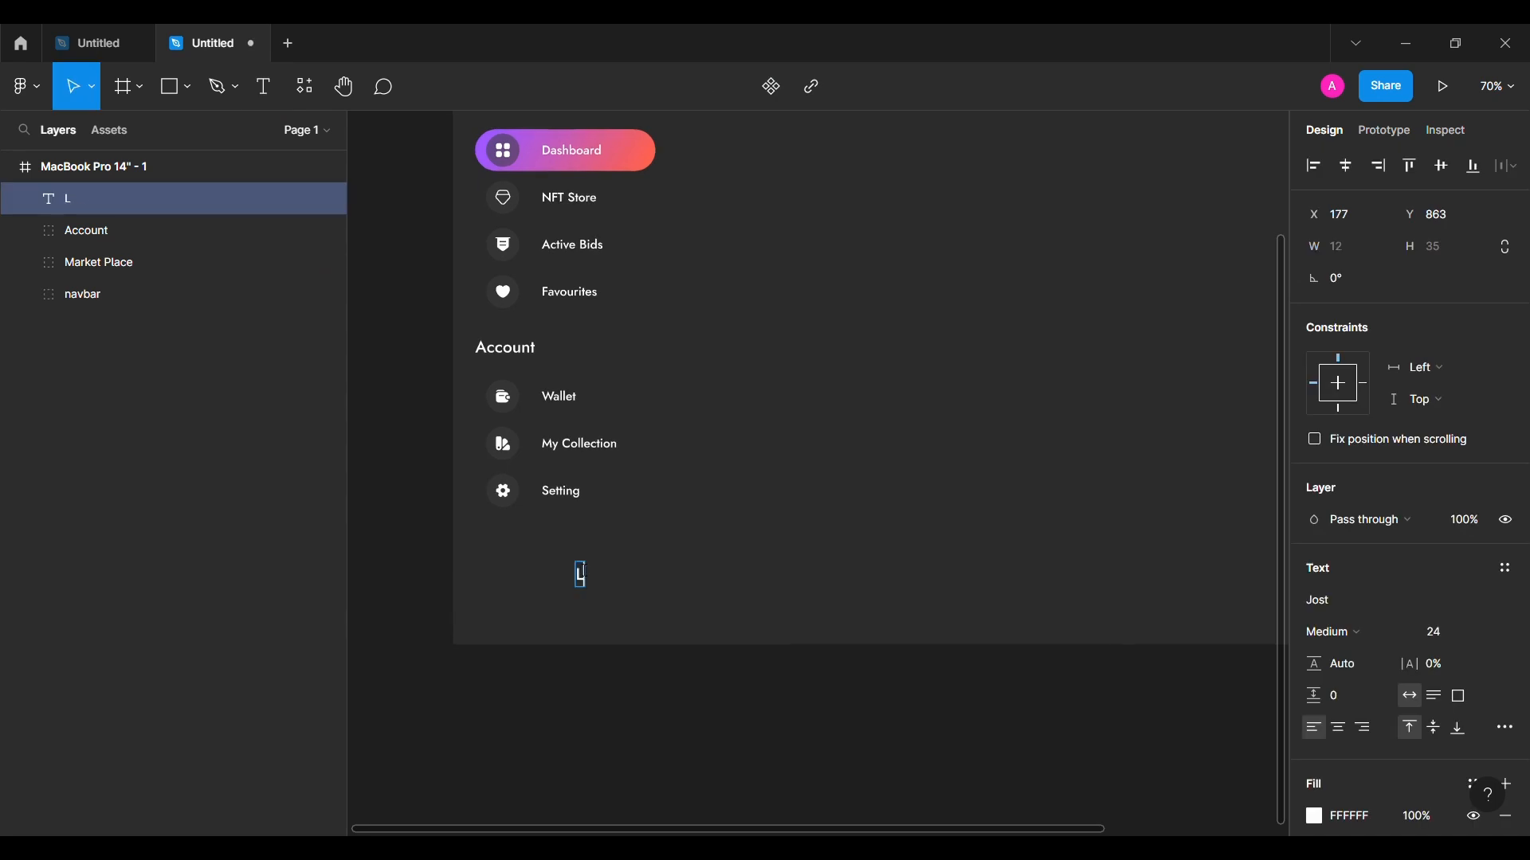
{"action": "type", "text": "ogout"}
{"action": "key", "text": "Escape"}
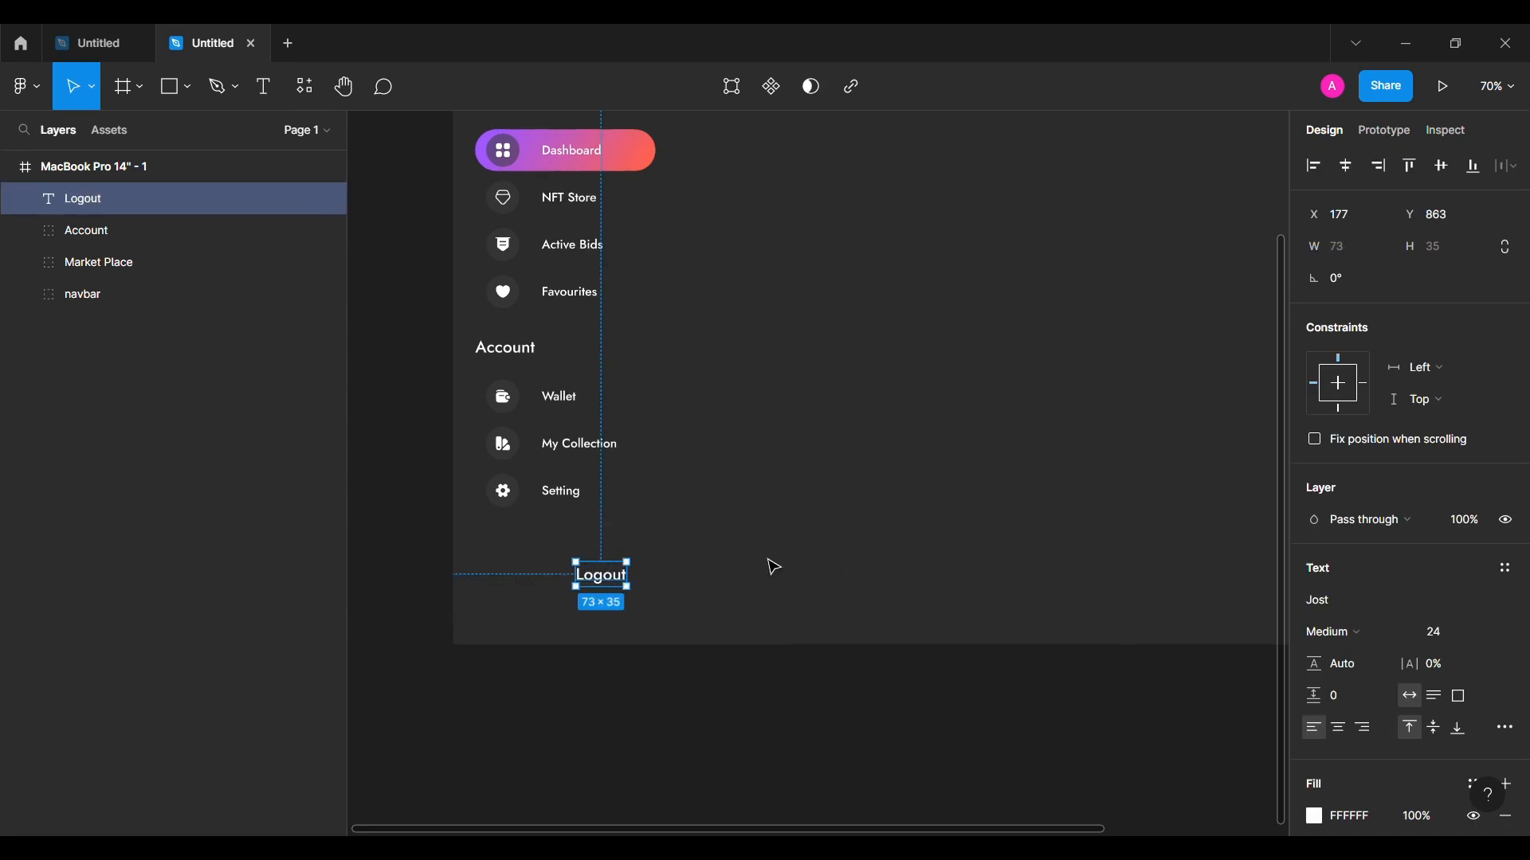
Step: Place a bold Iconsax logout icon beside the label and centre it vertically on the text
{"action": "left_click", "coordinate": [765, 567]}
{"action": "left_click", "coordinate": [23, 86]}
{"action": "mouse_move", "coordinate": [60, 359]}
{"action": "left_click", "coordinate": [335, 382]}
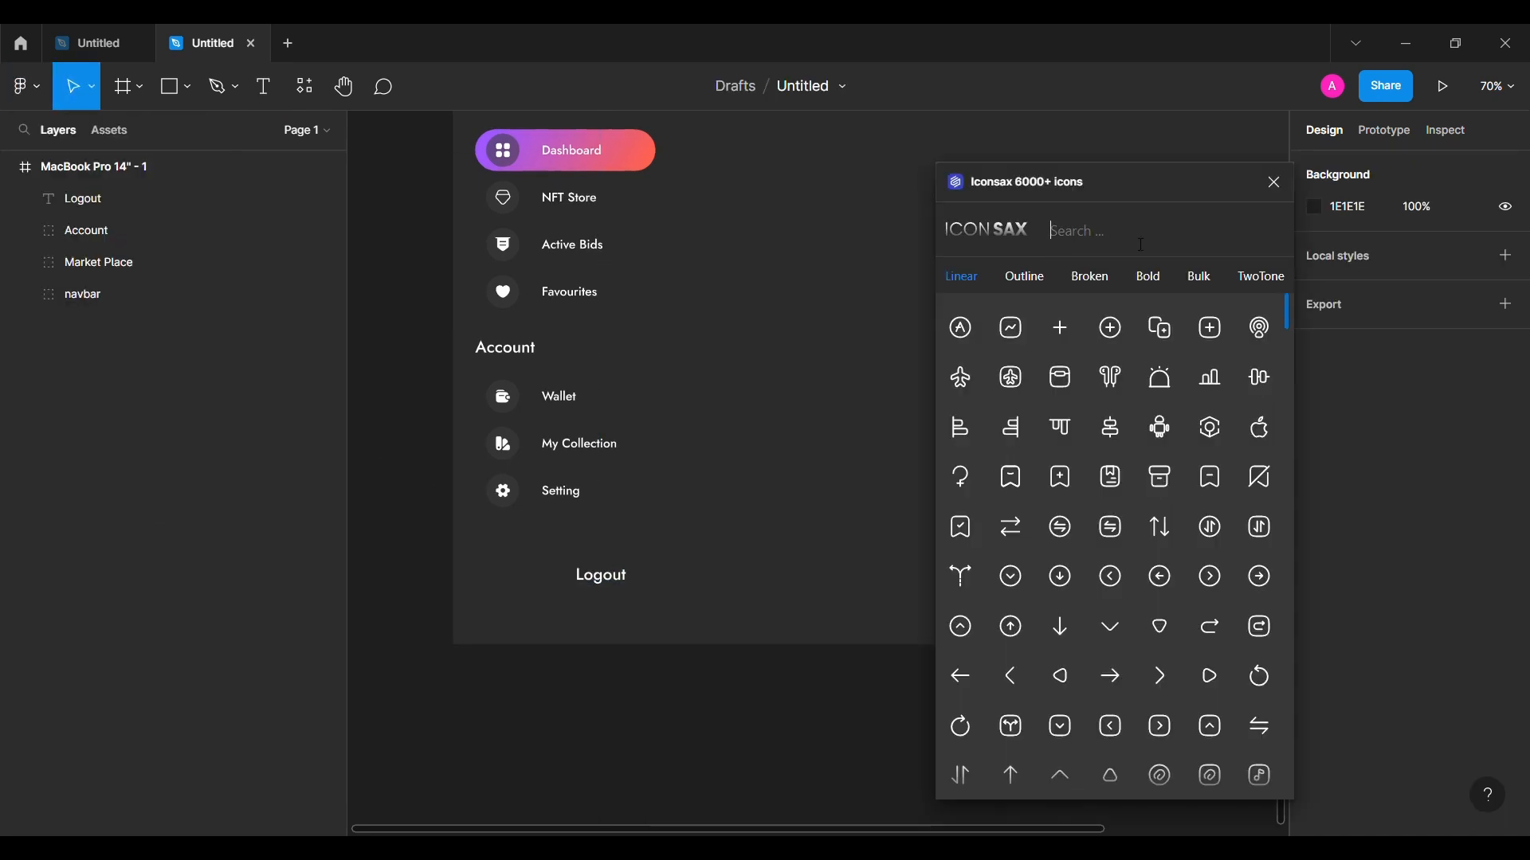
{"action": "left_click", "coordinate": [1142, 239]}
{"action": "type", "text": "log"}
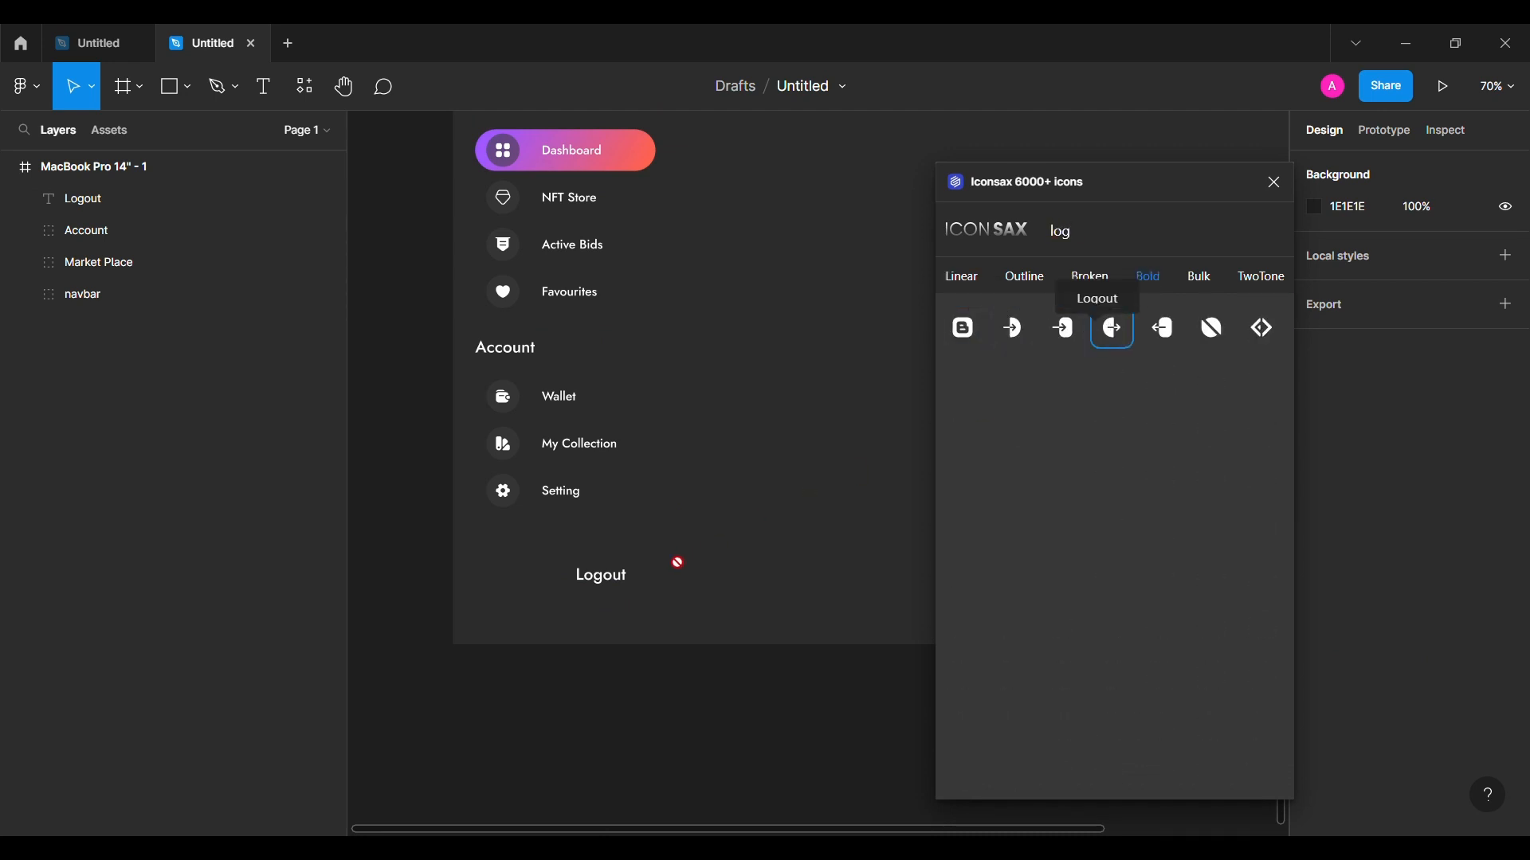
{"action": "left_click_drag", "start_coordinate": [678, 564], "coordinate": [662, 567]}
{"action": "left_click", "coordinate": [1275, 182]}
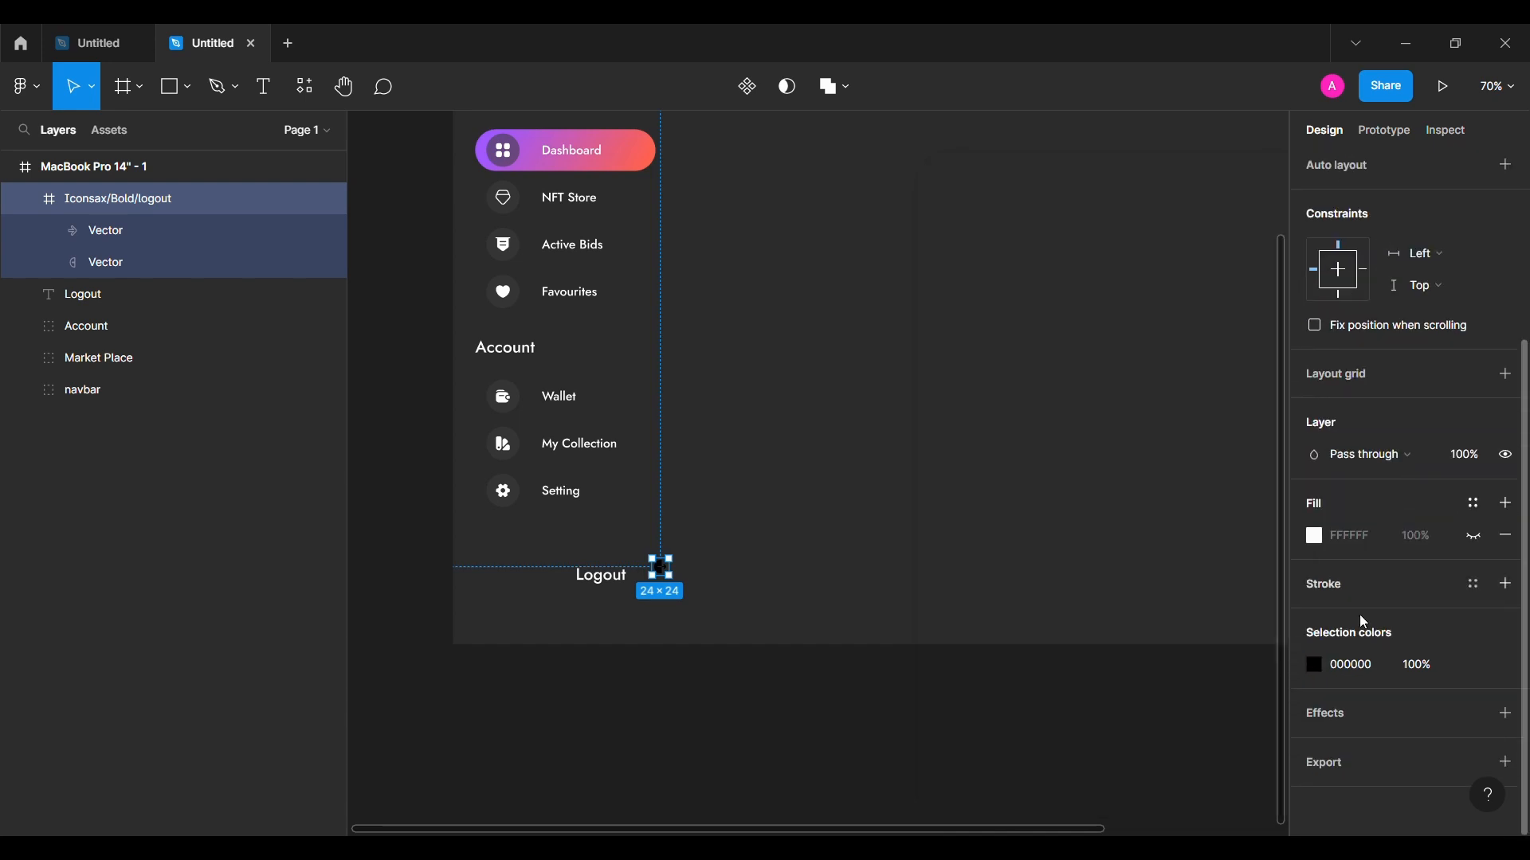
{"action": "left_click", "coordinate": [603, 579], "text": "shift"}
{"action": "left_click", "coordinate": [1444, 168]}
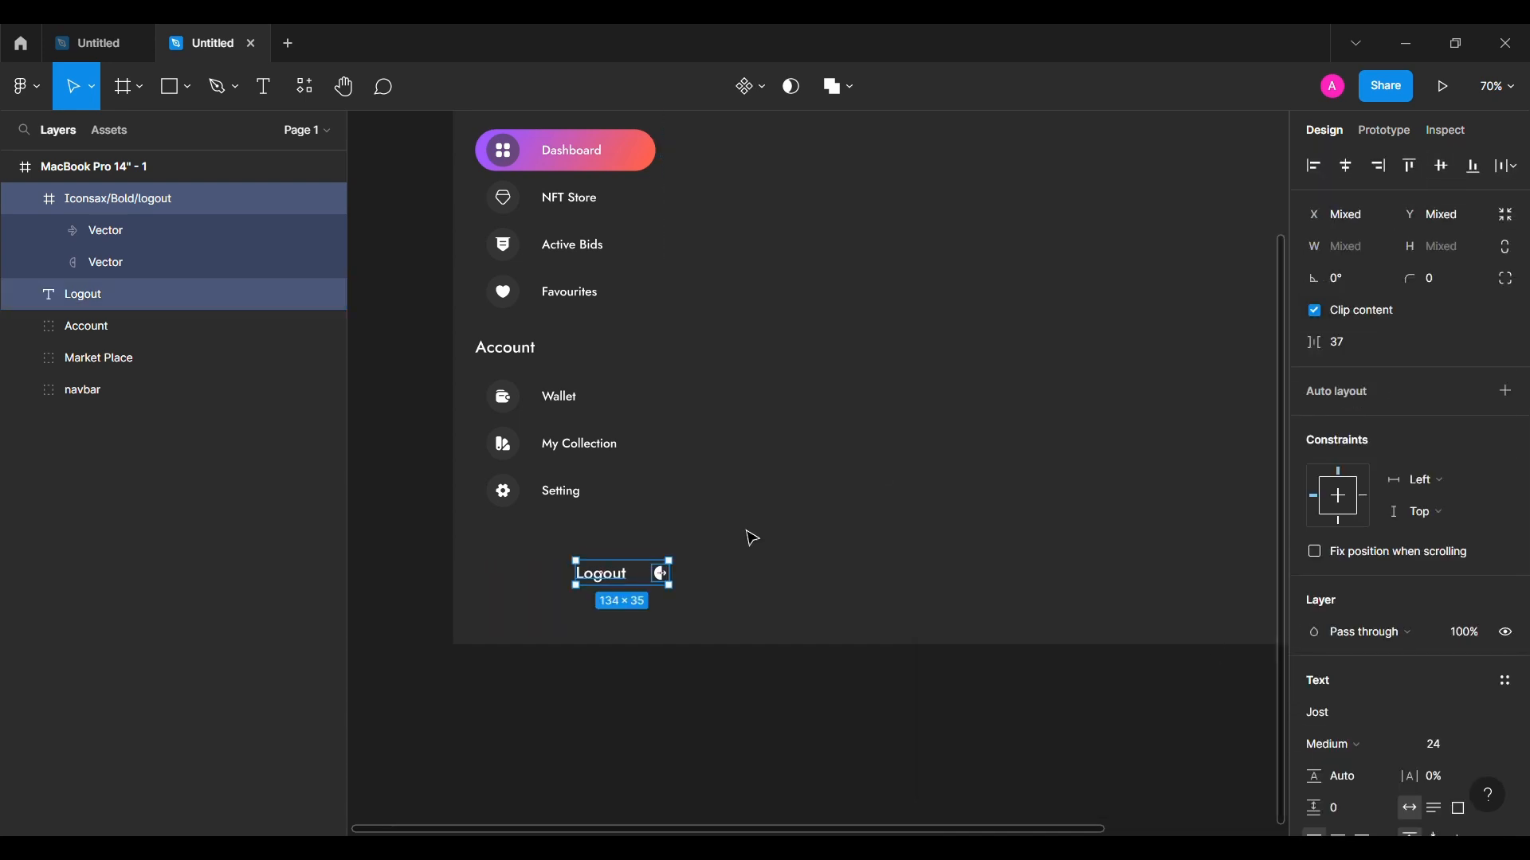
Step: Wrap the Logout text and icon in an auto layout frame with 24 side and 8 vertical padding
{"action": "key", "text": "shift+a"}
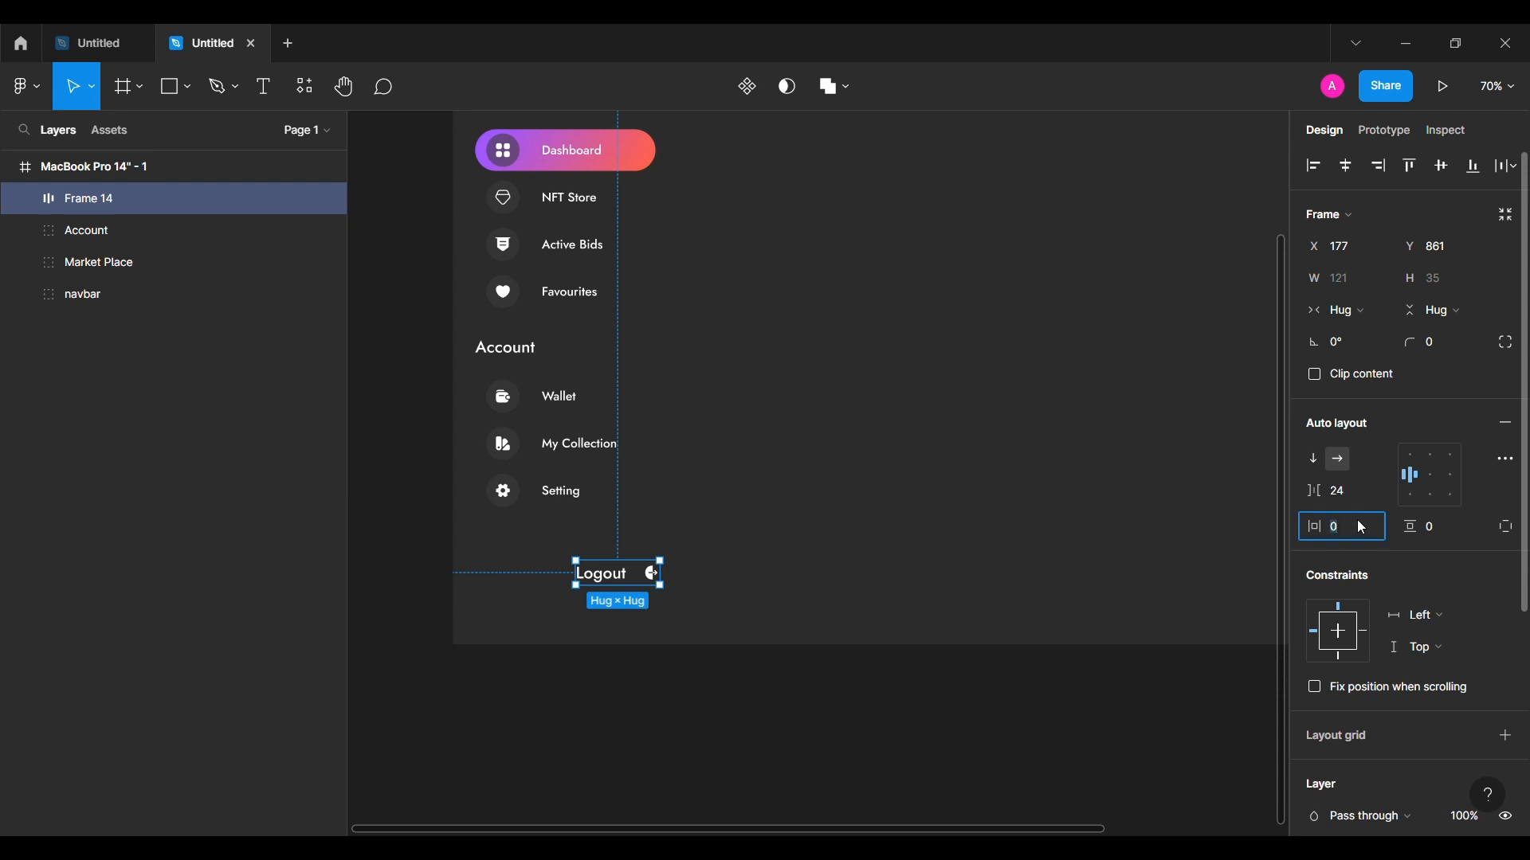
{"action": "type", "text": "24"}
{"action": "key", "text": "Return"}
{"action": "type", "text": "8"}
{"action": "key", "text": "Return"}
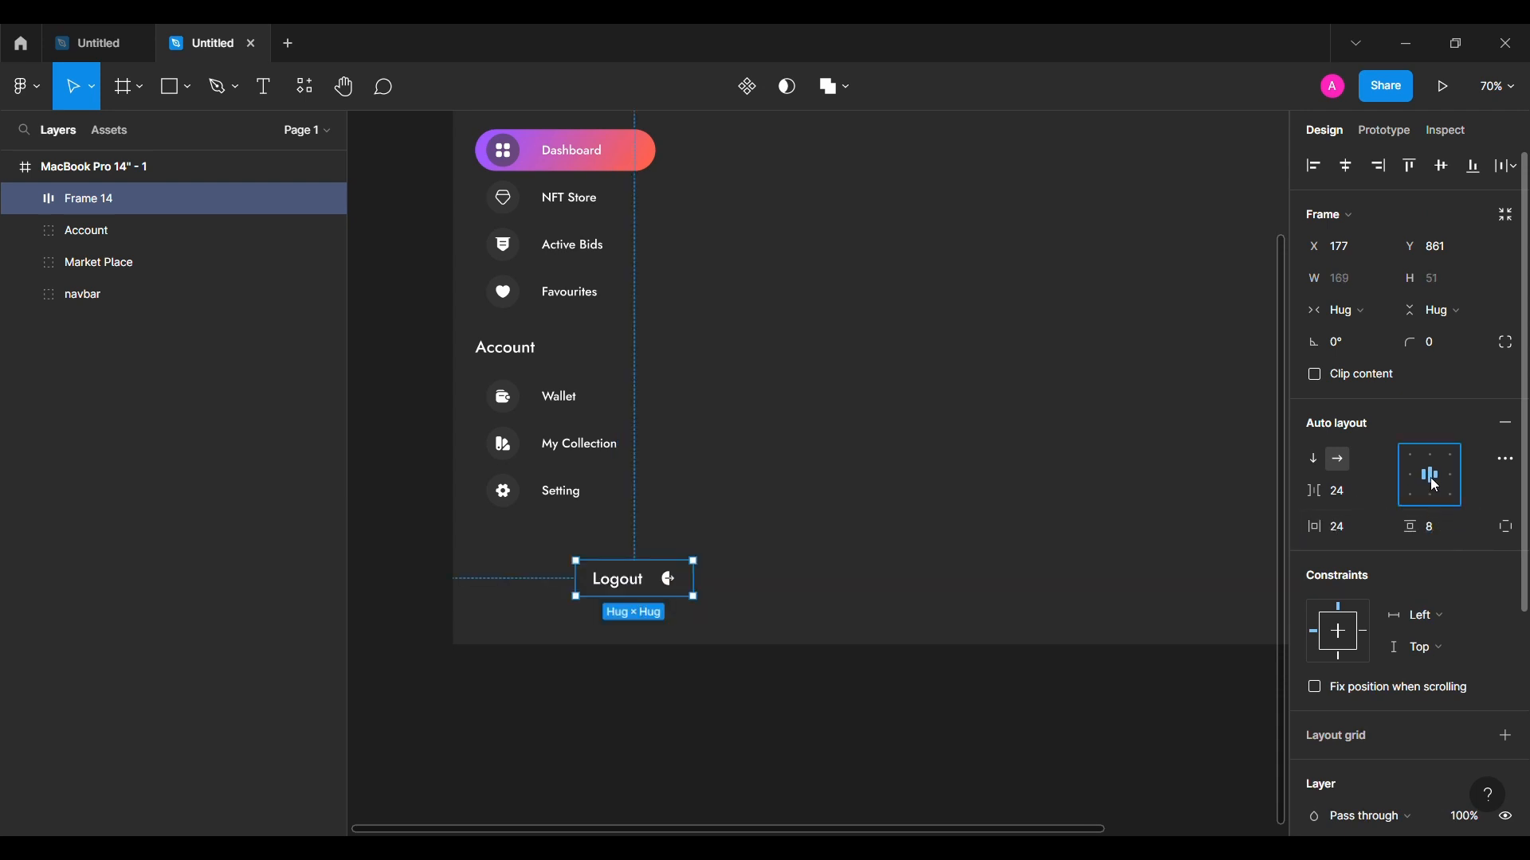
Step: Give the Logout frame the copied gradient fill in place of the white fill
{"action": "scroll", "coordinate": [1357, 684], "scroll_direction": "down", "scroll_amount": 4}
{"action": "left_click", "coordinate": [1508, 536]}
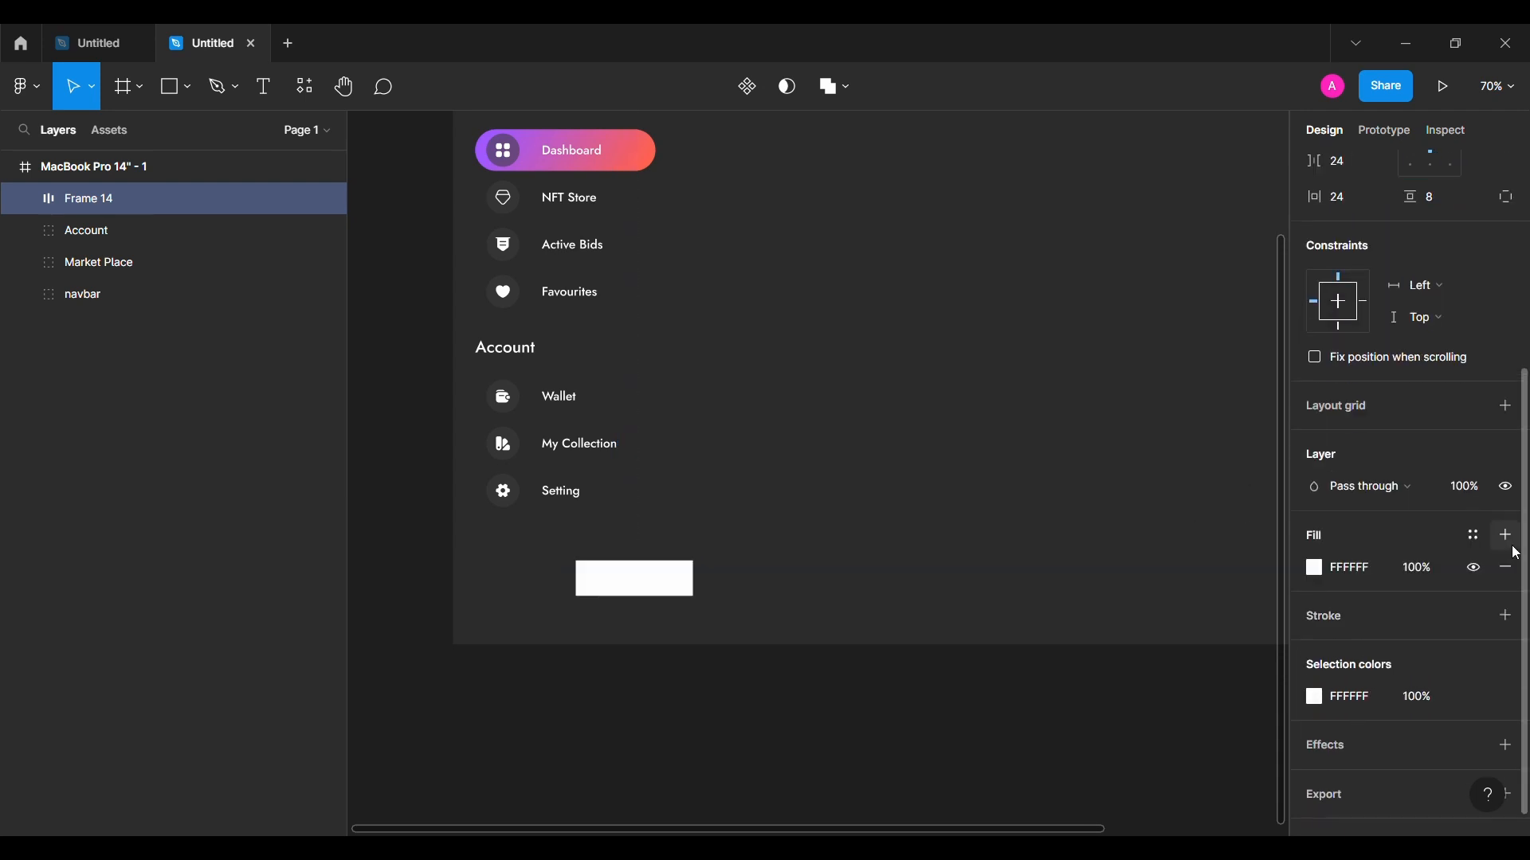
{"action": "left_click", "coordinate": [1309, 581]}
{"action": "key", "text": "ctrl+v"}
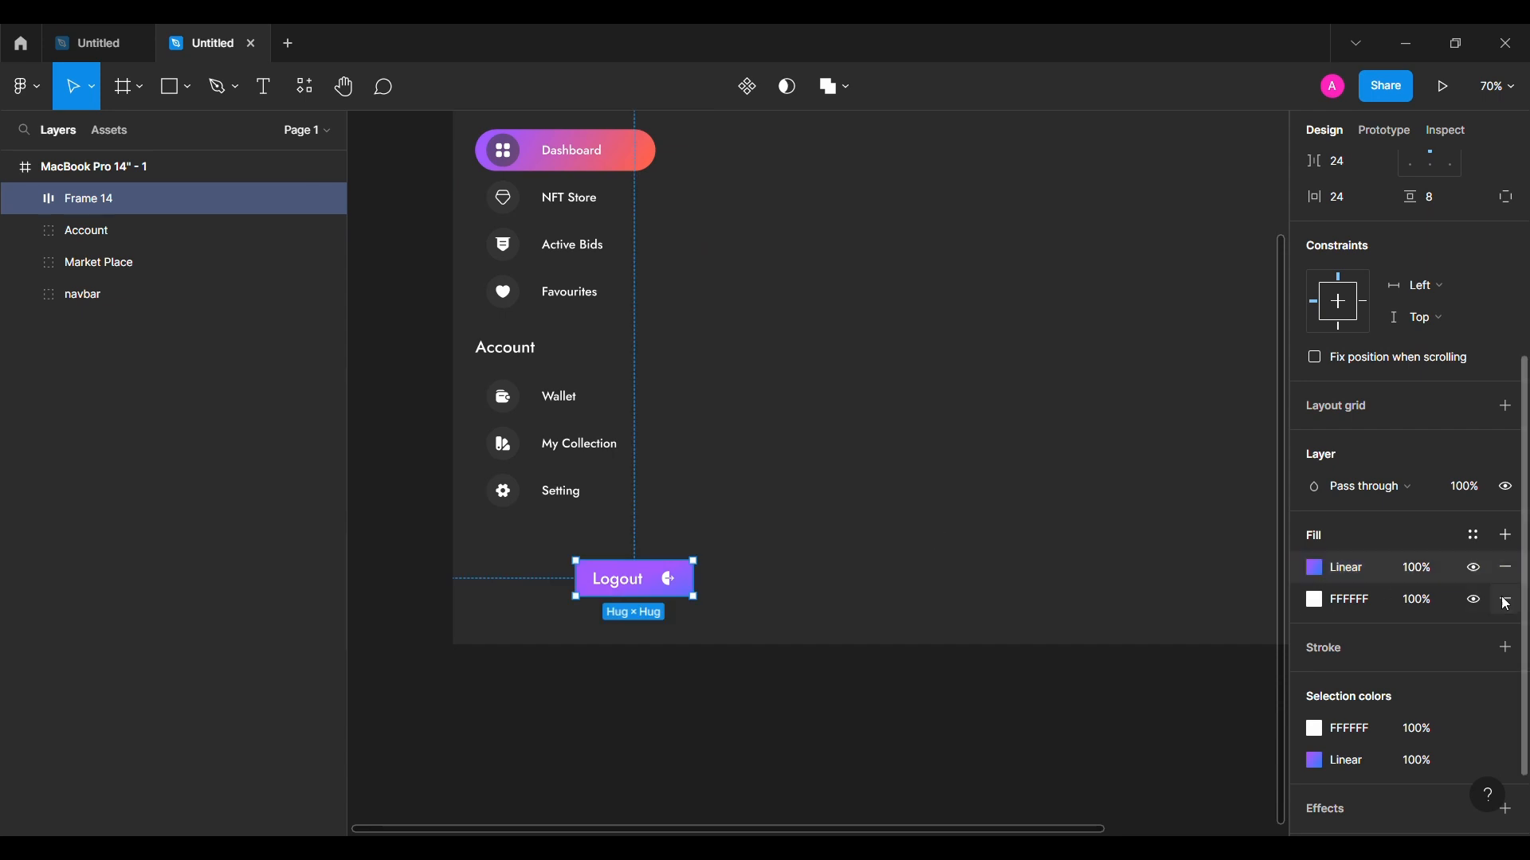
{"action": "left_click", "coordinate": [1504, 601]}
{"action": "left_click", "coordinate": [1311, 568]}
{"action": "left_click", "coordinate": [1272, 297]}
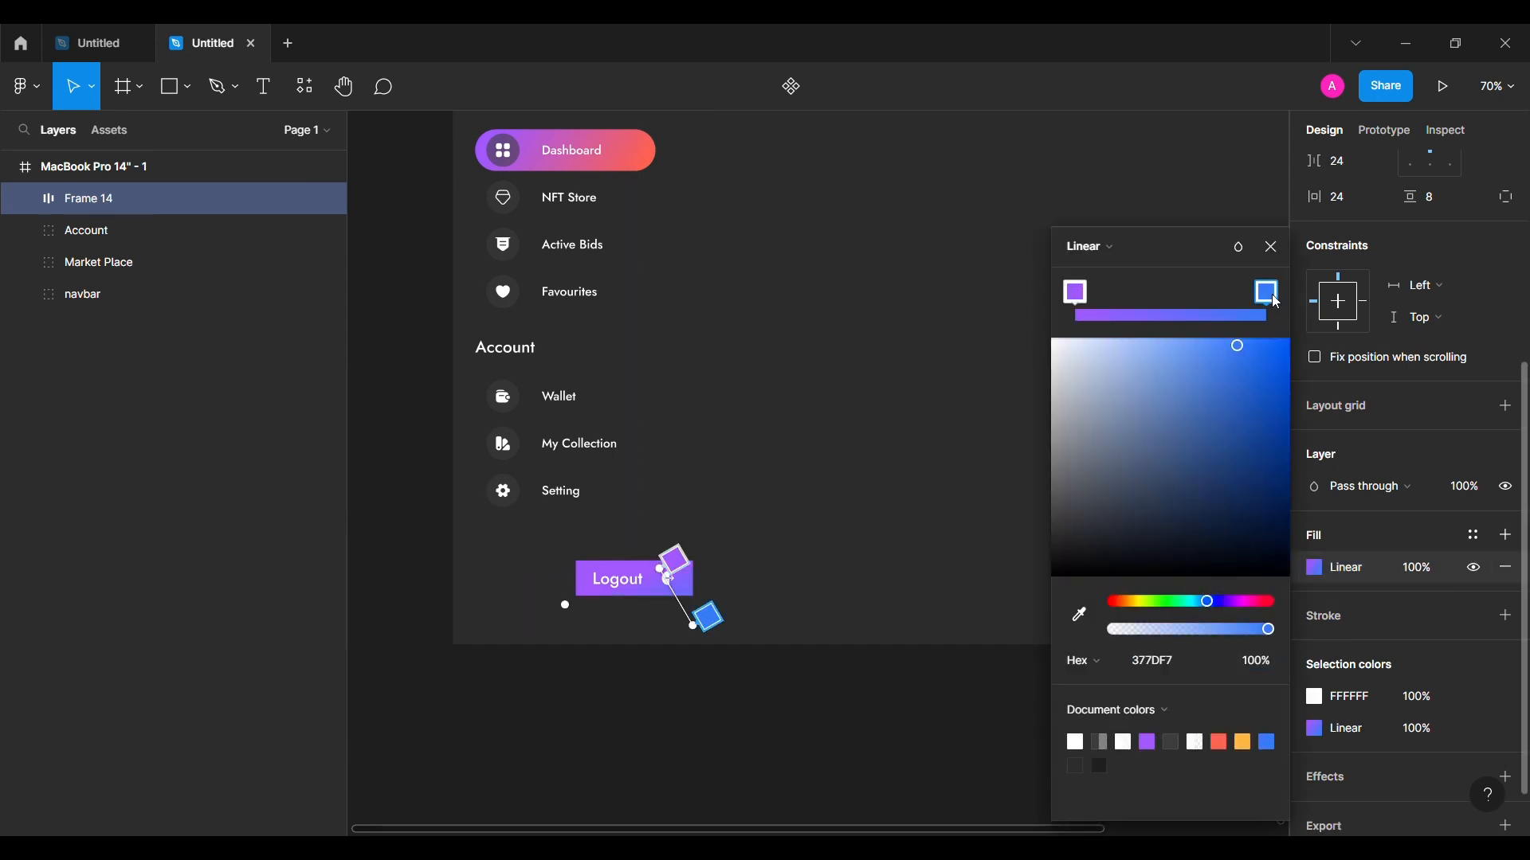
{"action": "left_click", "coordinate": [1273, 248]}
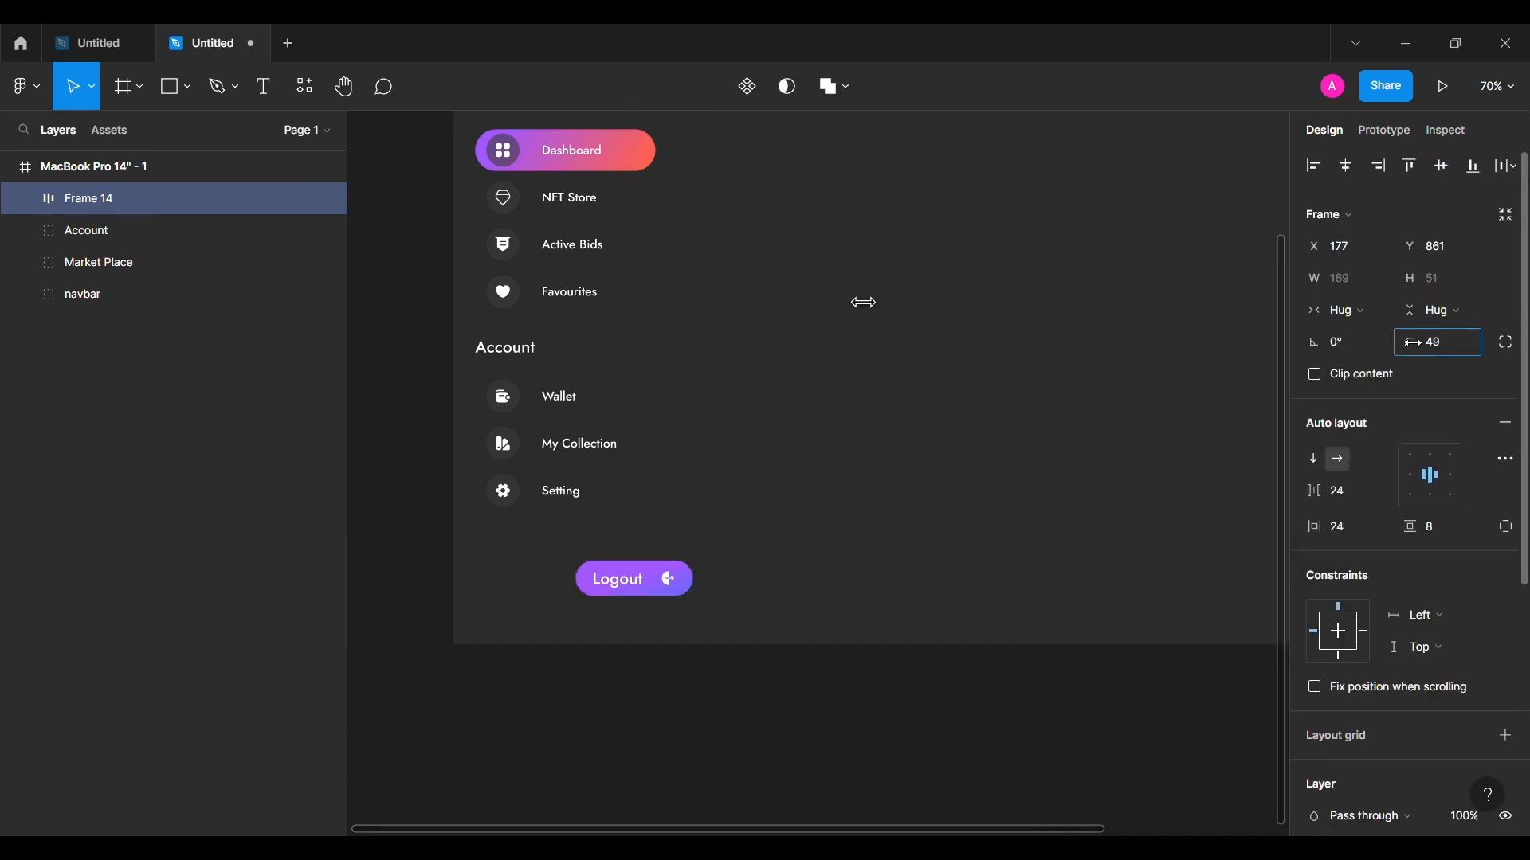
Step: Move the Logout button to the panel bottom, centred horizontally under the Account group
{"action": "left_click_drag", "start_coordinate": [646, 583], "coordinate": [551, 591]}
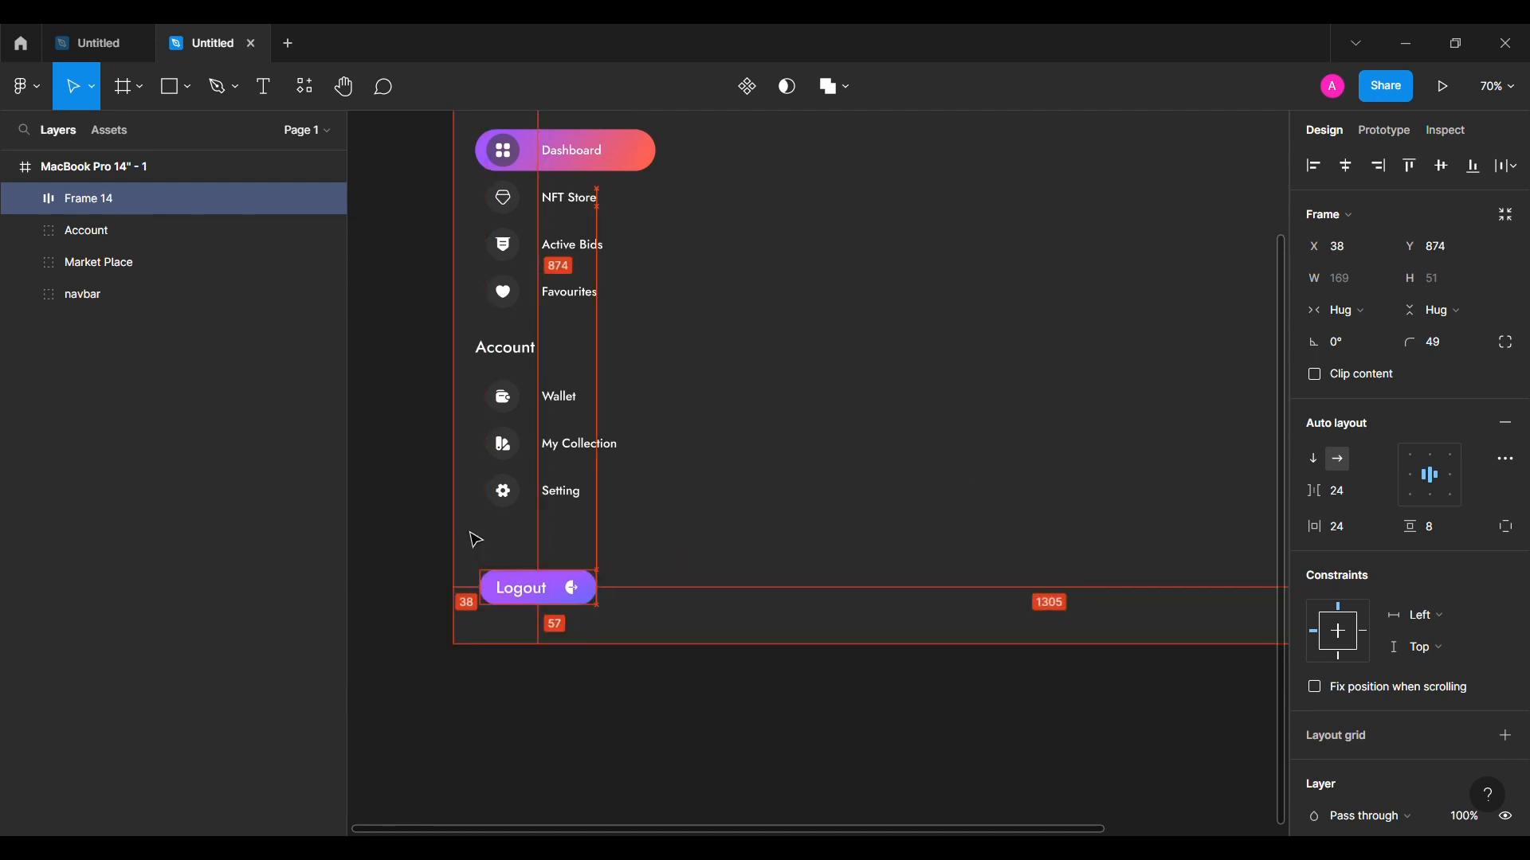
{"action": "key", "text": "alt+Left"}
{"action": "key", "text": "alt+Left"}
{"action": "key", "text": "alt+Left"}
{"action": "key", "text": "alt+Left"}
{"action": "key", "text": "alt+Left"}
{"action": "key", "text": "alt+Left"}
{"action": "key", "text": "alt+Left"}
{"action": "key", "text": "alt+shift+Down"}
{"action": "key", "text": "alt+shift+Down"}
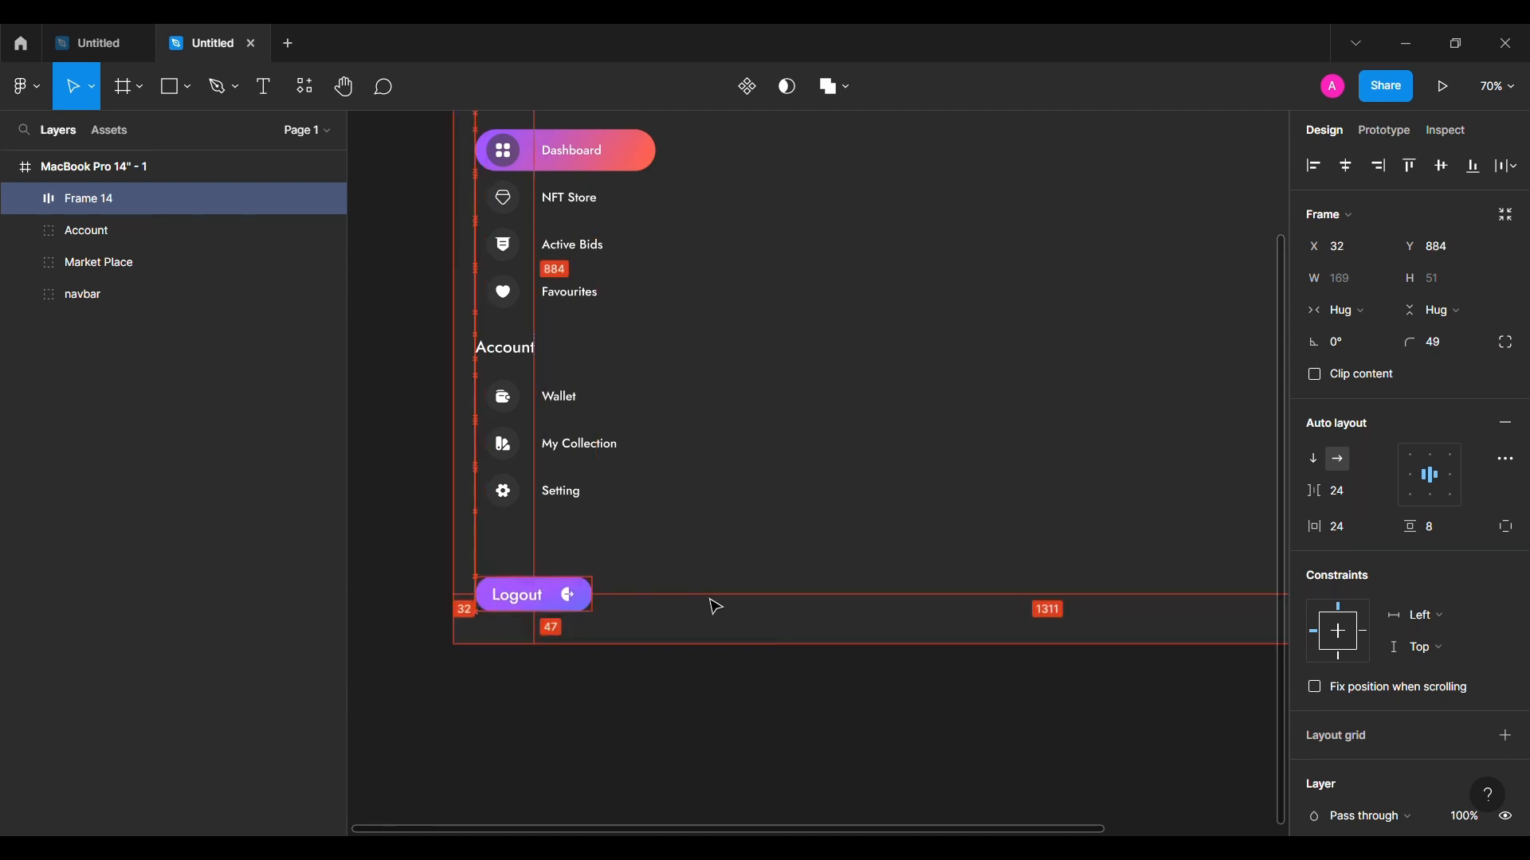
{"action": "left_click", "coordinate": [590, 488]}
{"action": "left_click", "coordinate": [526, 603], "text": "shift"}
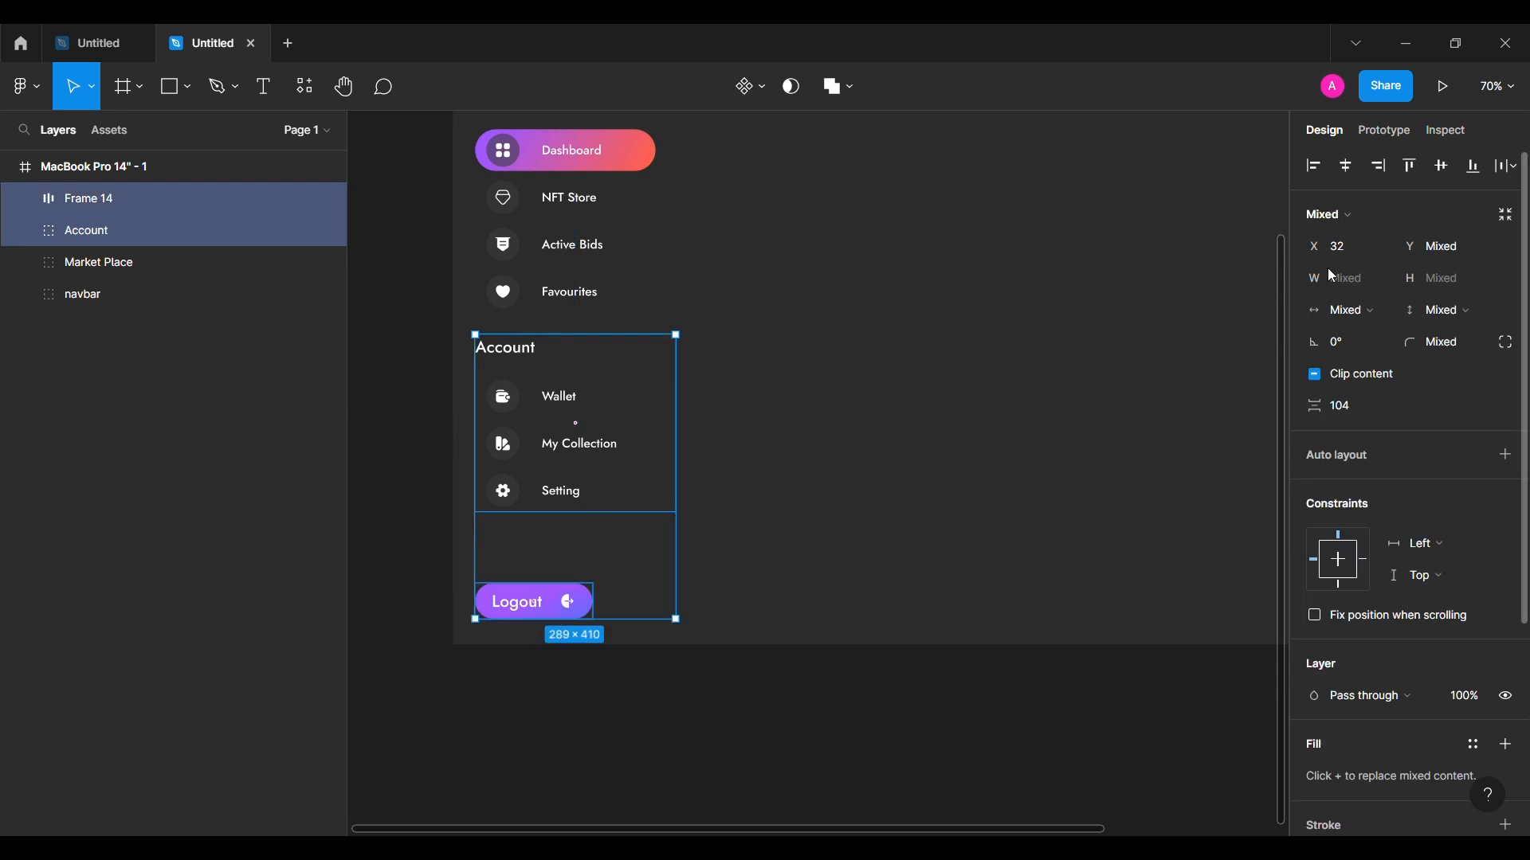
{"action": "left_click", "coordinate": [1357, 176]}
{"action": "left_click", "coordinate": [553, 637]}
{"action": "left_click", "coordinate": [551, 614]}
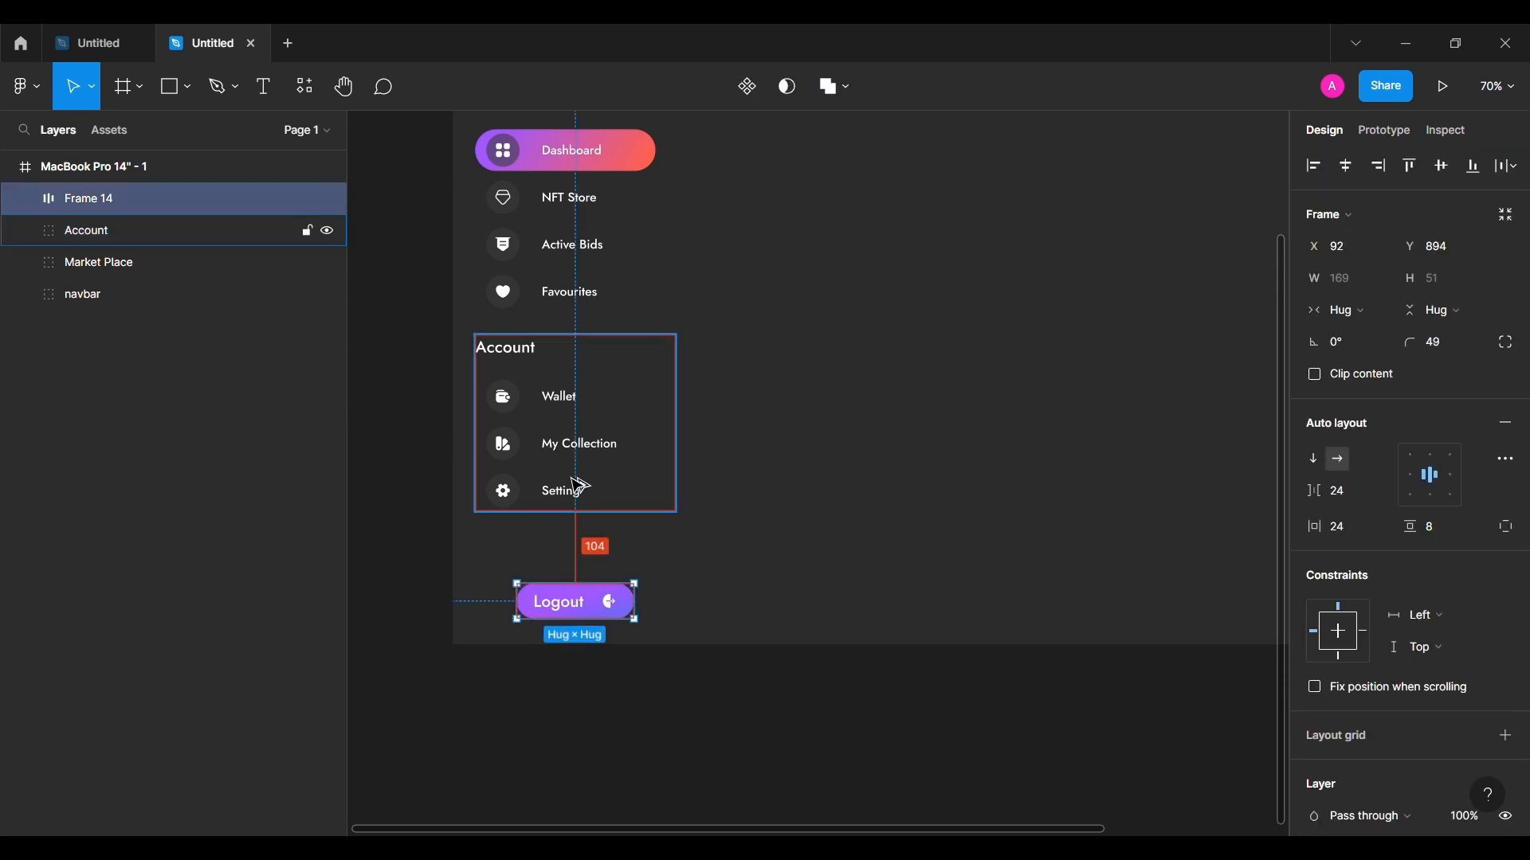
{"action": "key", "text": "alt+shift+Up"}
{"action": "key", "text": "alt+shift+Up"}
{"action": "key", "text": "alt+shift+Up"}
{"action": "key", "text": "alt+Down"}
Step: Group the Market Place, Frame 14 and Account layers and name the group 'Side Panel'
{"action": "left_click", "coordinate": [441, 563]}
{"action": "key", "text": "shift+1"}
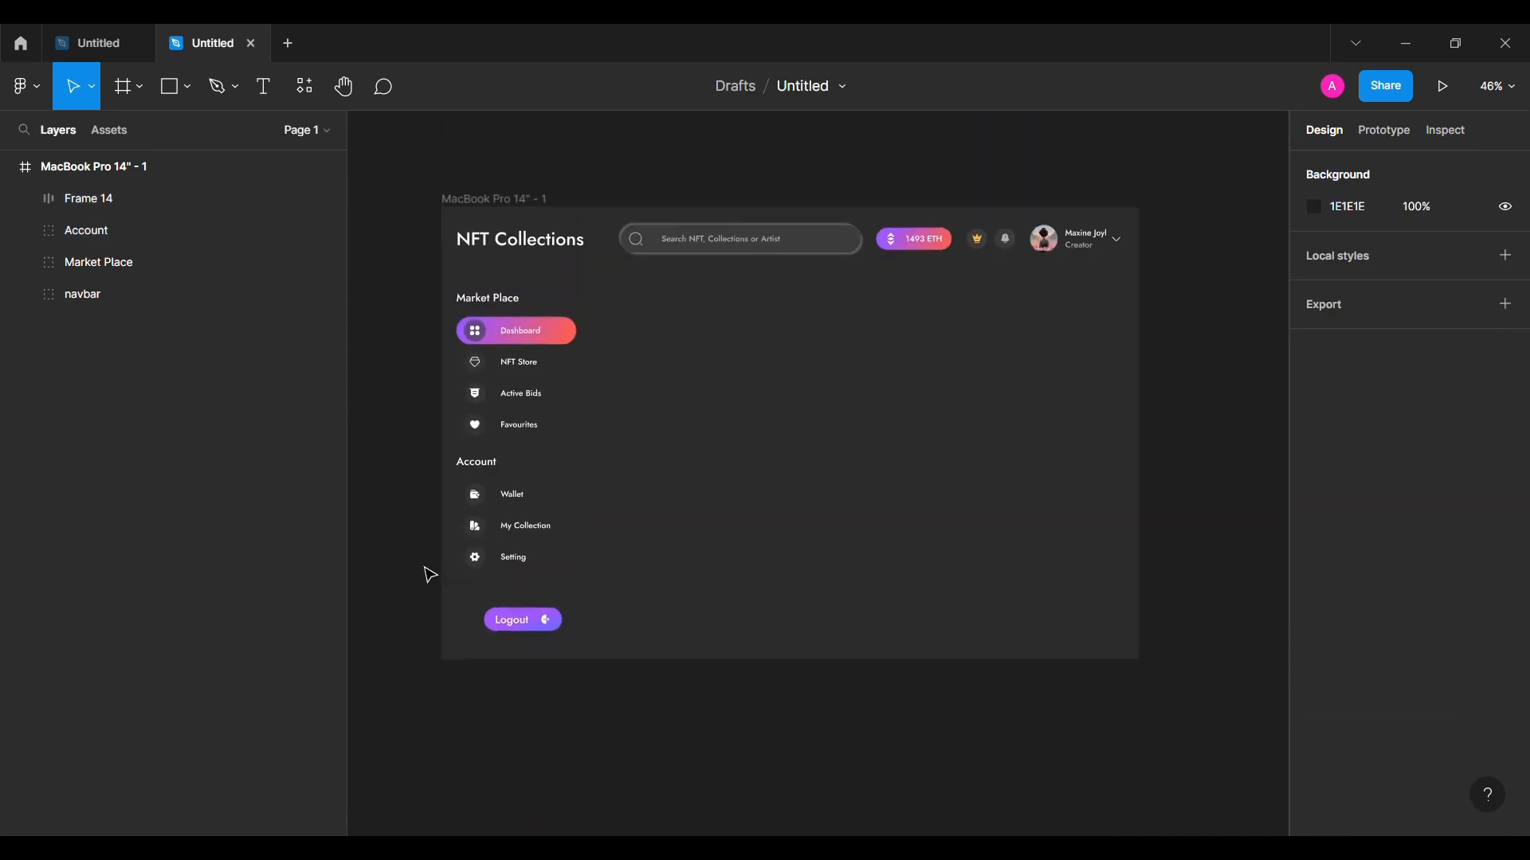
{"action": "left_click", "coordinate": [130, 271]}
{"action": "left_click", "coordinate": [159, 198], "text": "shift"}
{"action": "key", "text": "ctrl+g"}
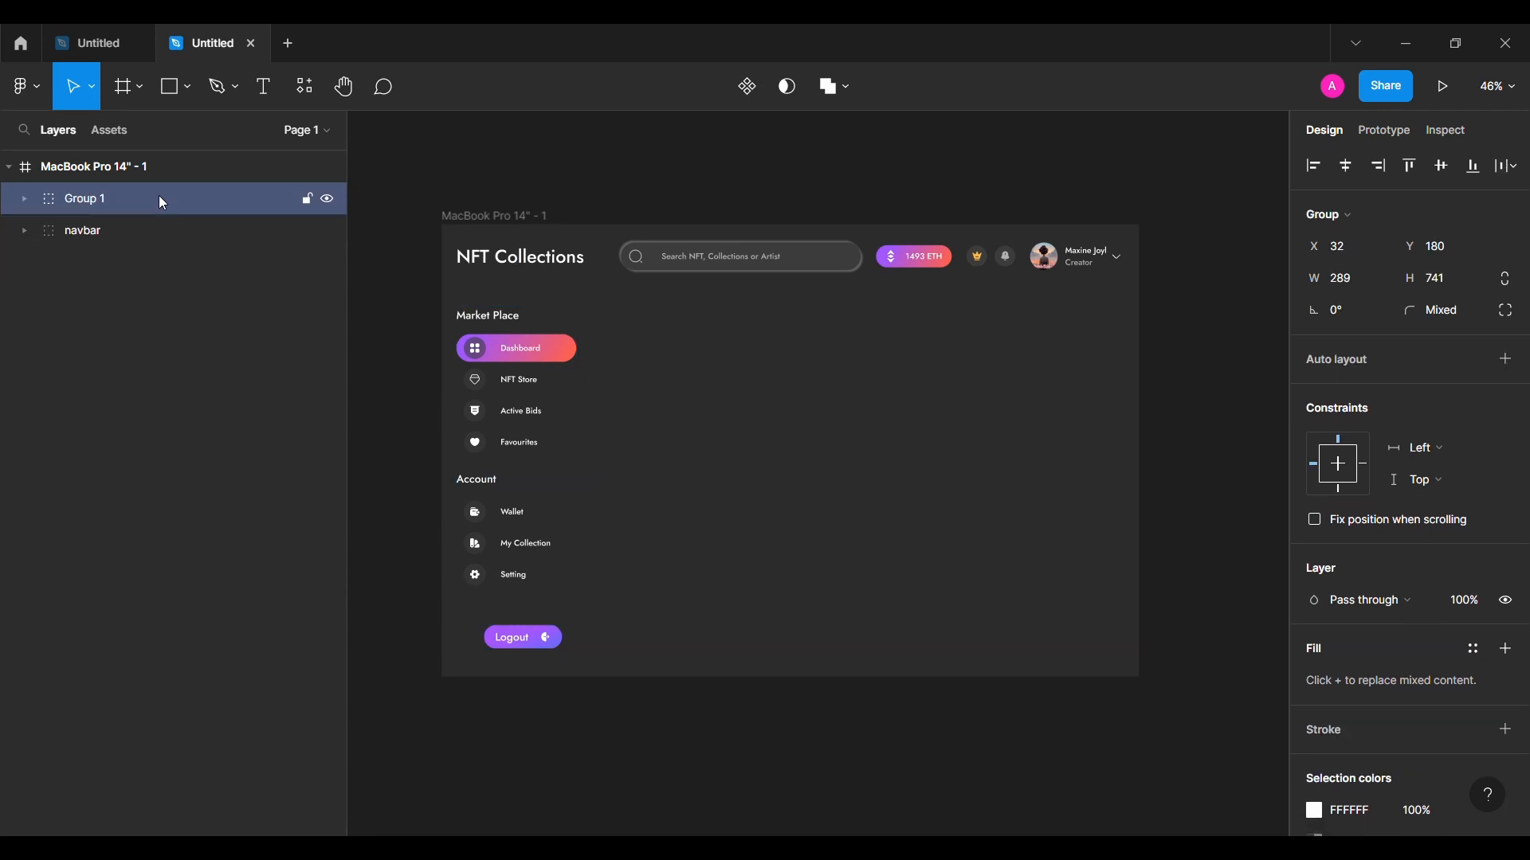
{"action": "double_click", "coordinate": [160, 198]}
{"action": "type", "text": "Side Panle"}
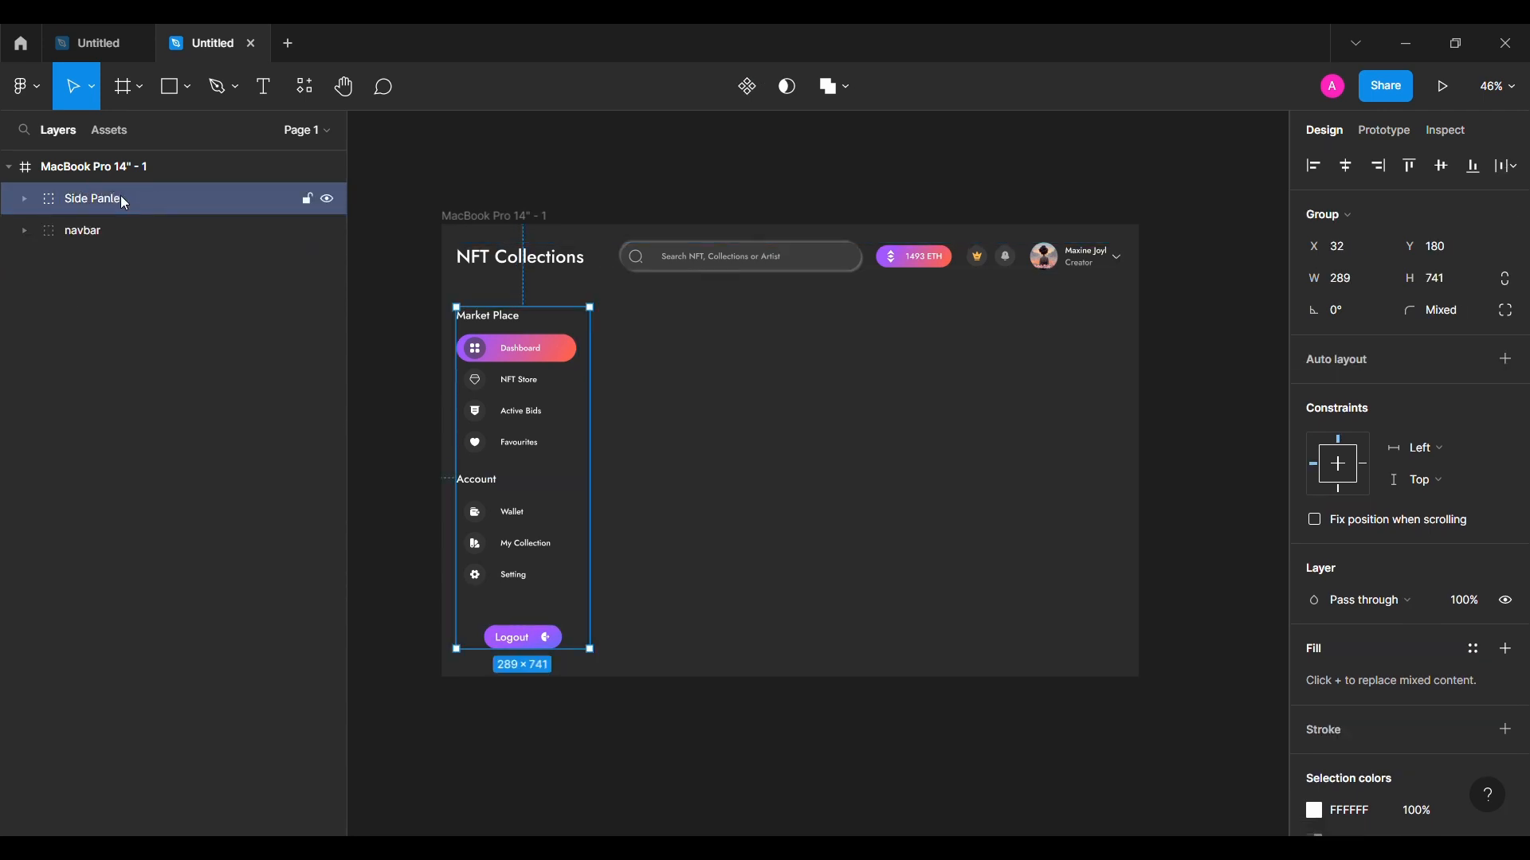
{"action": "key", "text": "BackSpace"}
{"action": "key", "text": "BackSpace"}
{"action": "type", "text": "el"}
{"action": "key", "text": "Return"}
{"action": "left_click", "coordinate": [400, 489]}
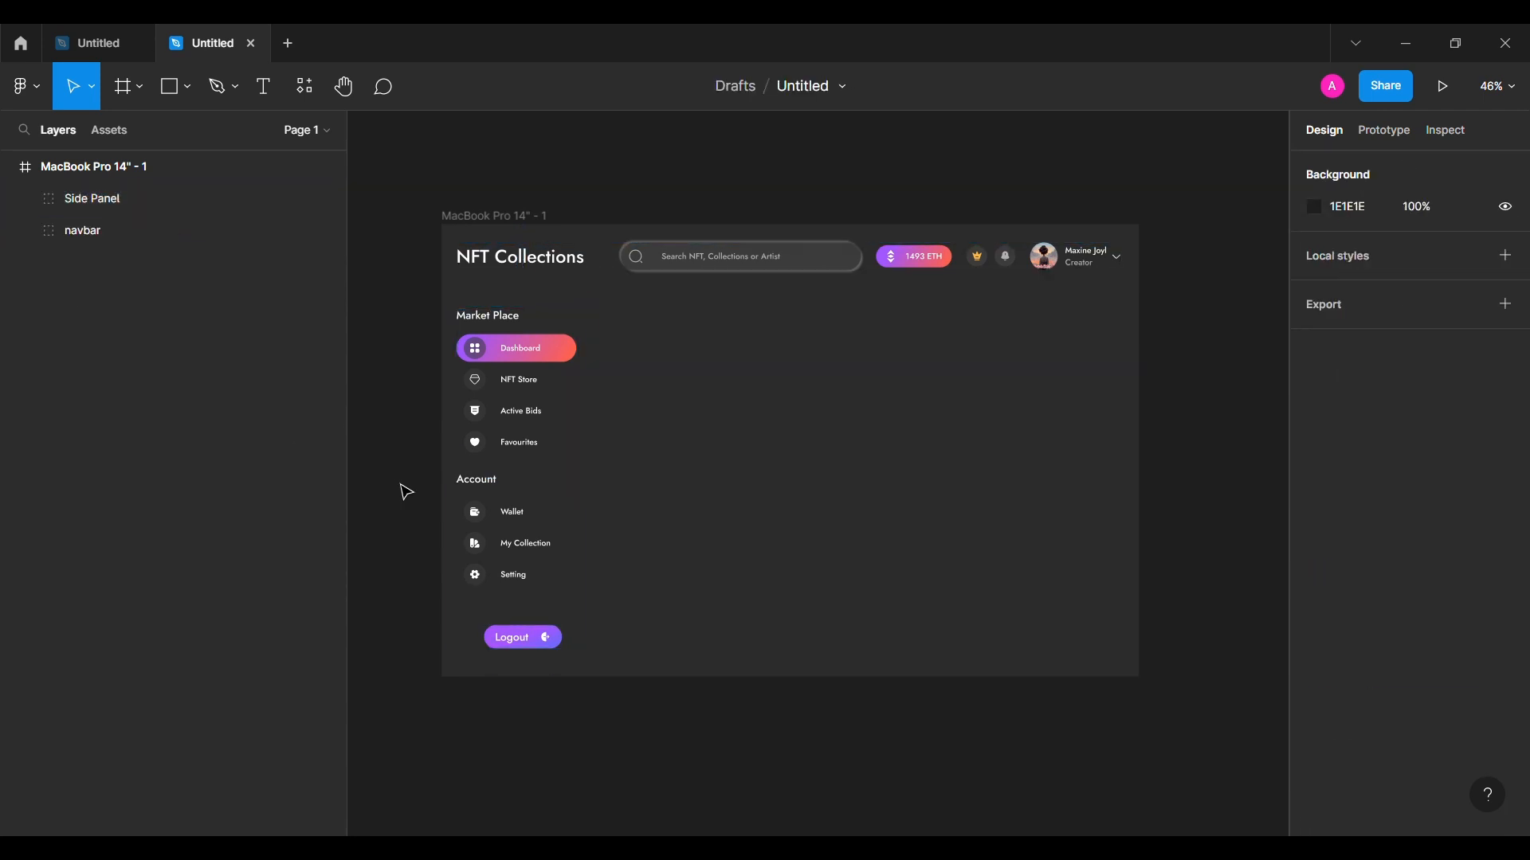
{"action": "left_click", "coordinate": [537, 438]}
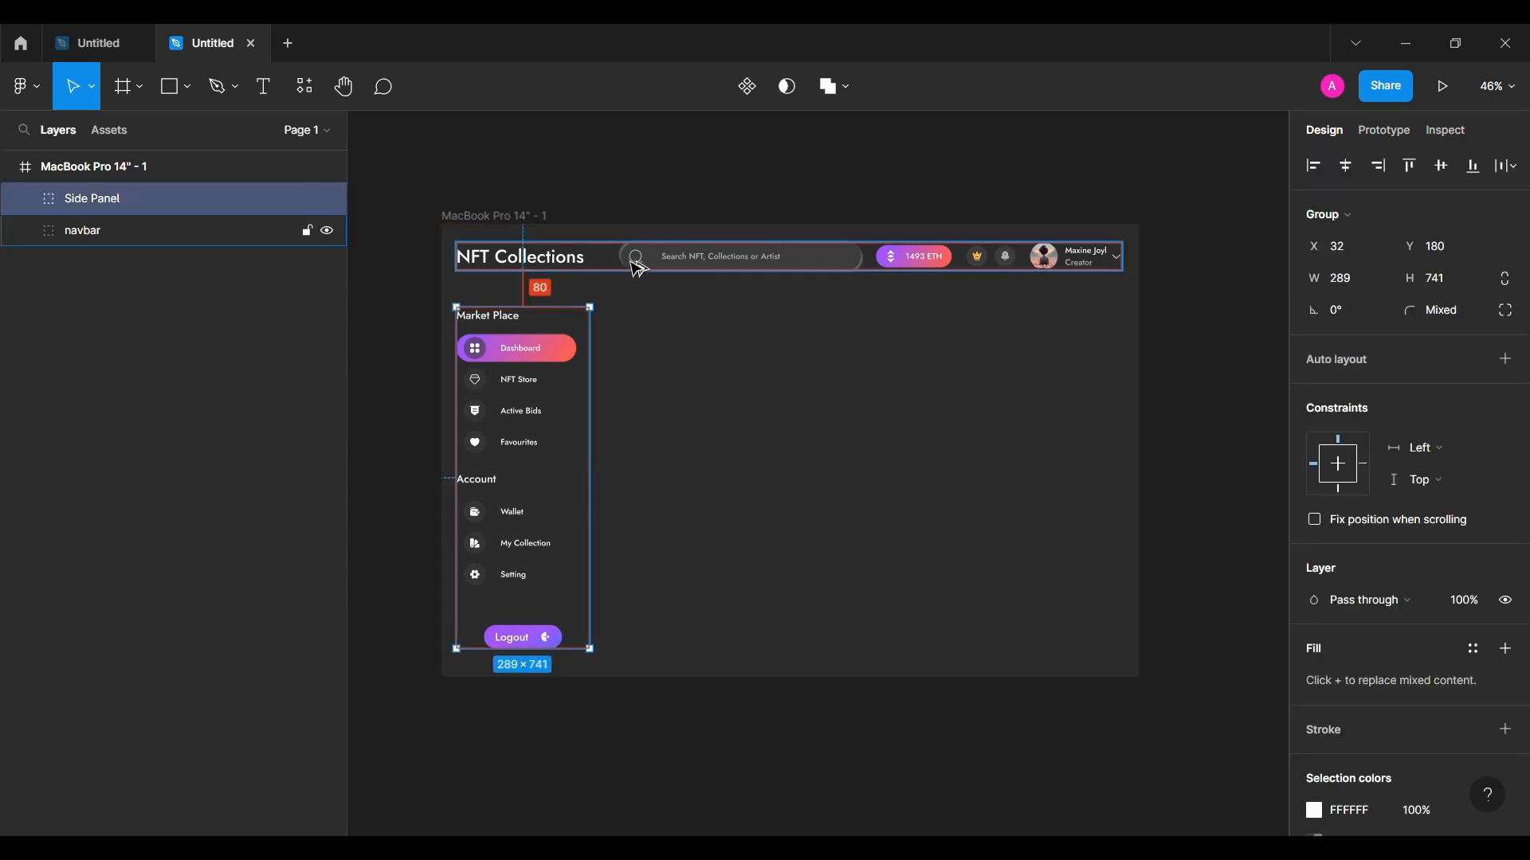
{"action": "left_click", "coordinate": [416, 404]}
Step: Create a 763×320 banner rectangle with a 16 corner radius
{"action": "key", "text": "r"}
{"action": "left_click", "coordinate": [672, 359]}
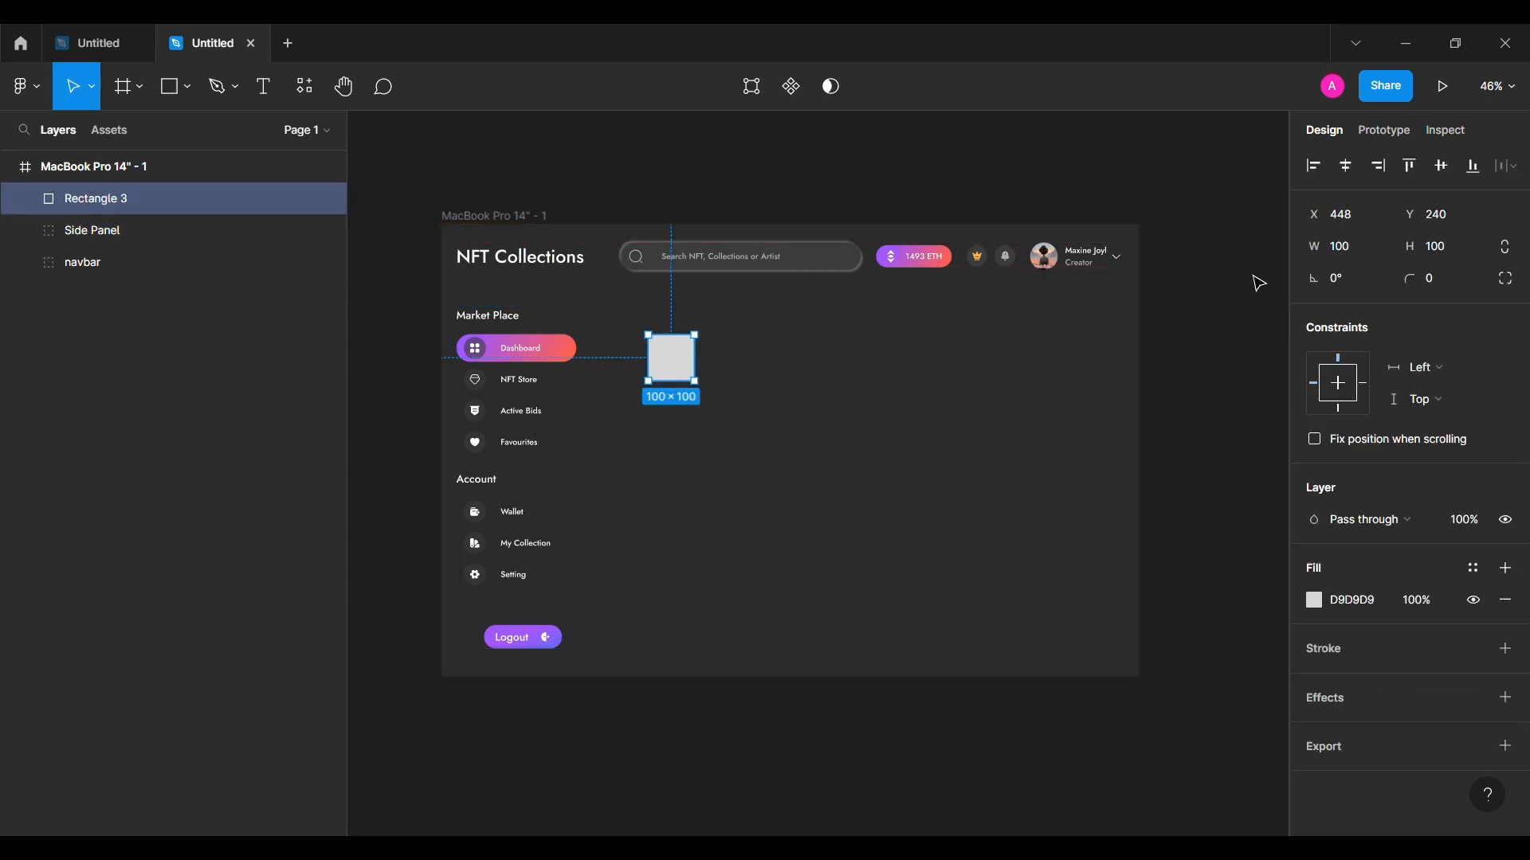
{"action": "left_click", "coordinate": [1342, 250]}
{"action": "type", "text": "763"}
{"action": "key", "text": "Return"}
{"action": "left_click", "coordinate": [1455, 247]}
{"action": "type", "text": "320"}
{"action": "key", "text": "Return"}
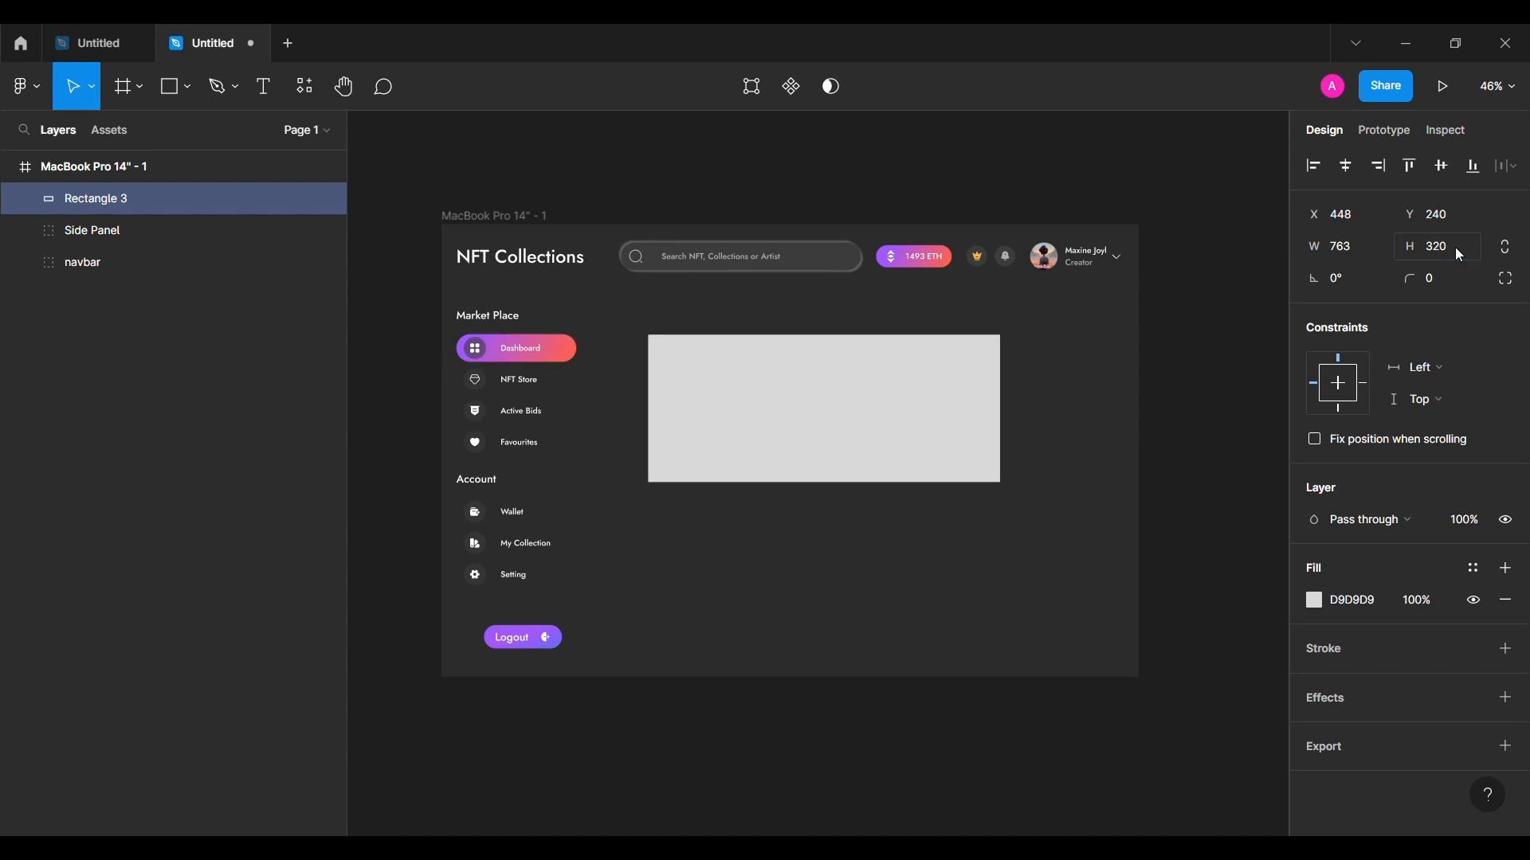
{"action": "left_click", "coordinate": [1458, 282]}
{"action": "type", "text": "16"}
{"action": "key", "text": "Return"}
Step: Position the banner under the navbar, next to the side panel
{"action": "left_click_drag", "start_coordinate": [819, 431], "coordinate": [789, 277]}
{"action": "key", "text": "shift+Up"}
{"action": "key", "text": "shift+Up"}
{"action": "key", "text": "shift+Up"}
{"action": "key", "text": "shift+Up"}
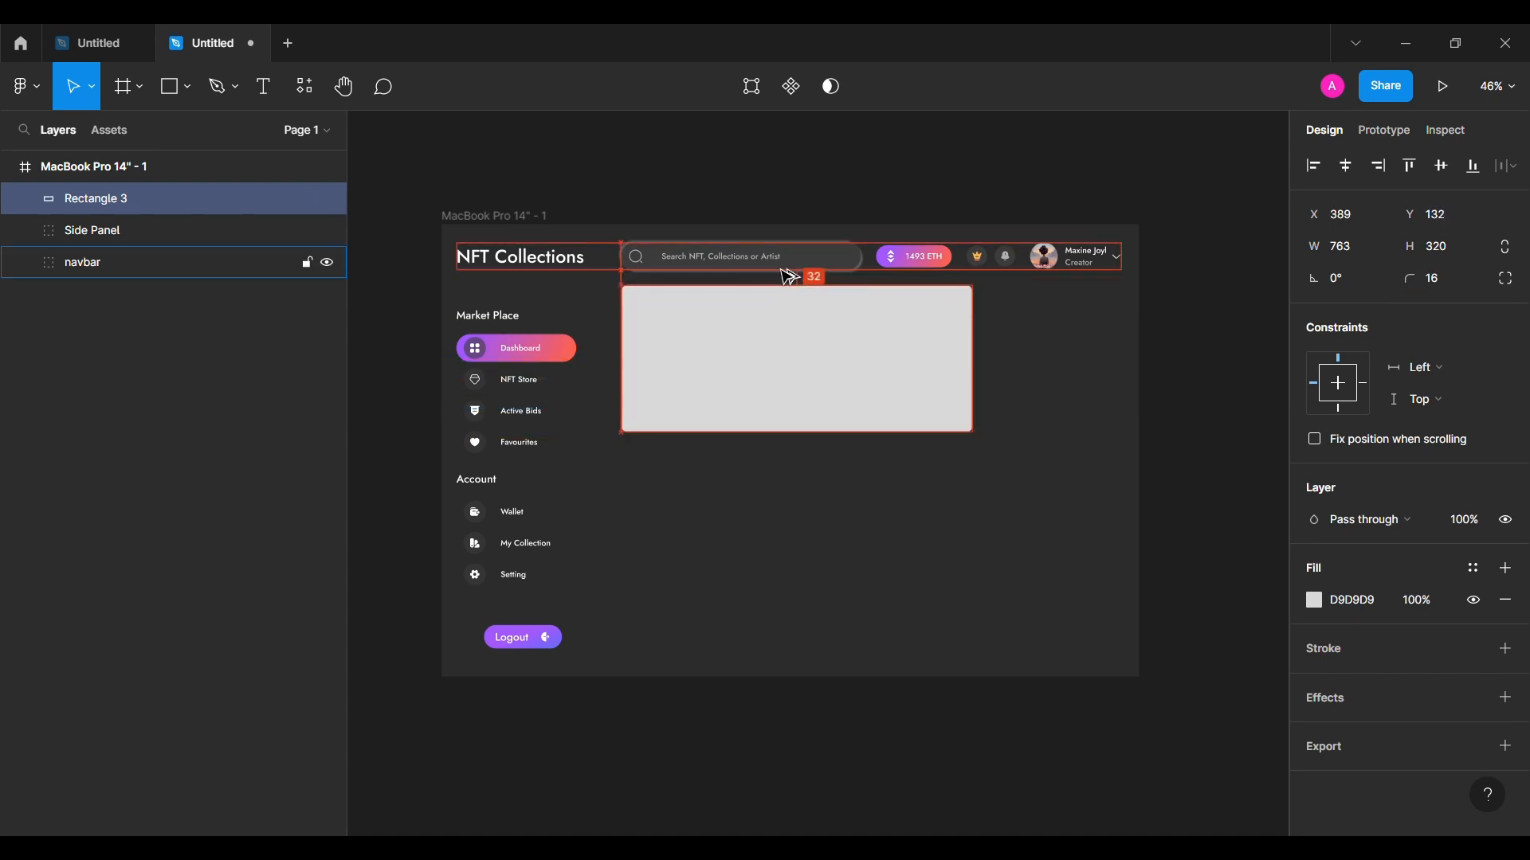
{"action": "key", "text": "shift+Left"}
{"action": "key", "text": "shift+Left"}
{"action": "key", "text": "shift+Left"}
{"action": "key", "text": "Left"}
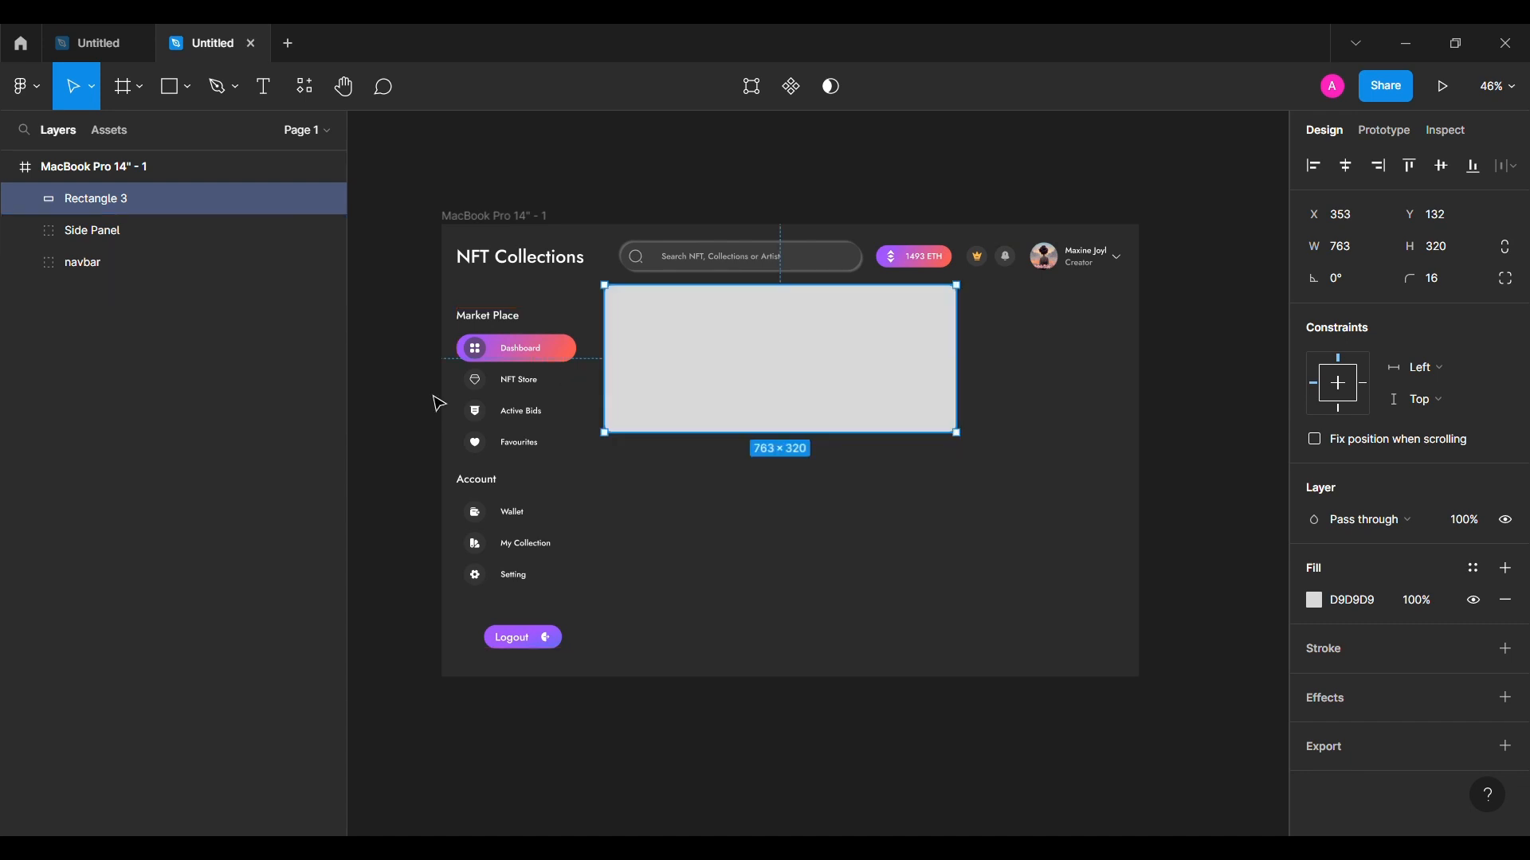
{"action": "left_click", "coordinate": [435, 397]}
Step: Draw a 360-wide card placeholder right of the banner, level with its top
{"action": "left_click", "coordinate": [183, 99]}
{"action": "left_click", "coordinate": [163, 135]}
{"action": "left_click_drag", "start_coordinate": [996, 346], "coordinate": [1094, 447]}
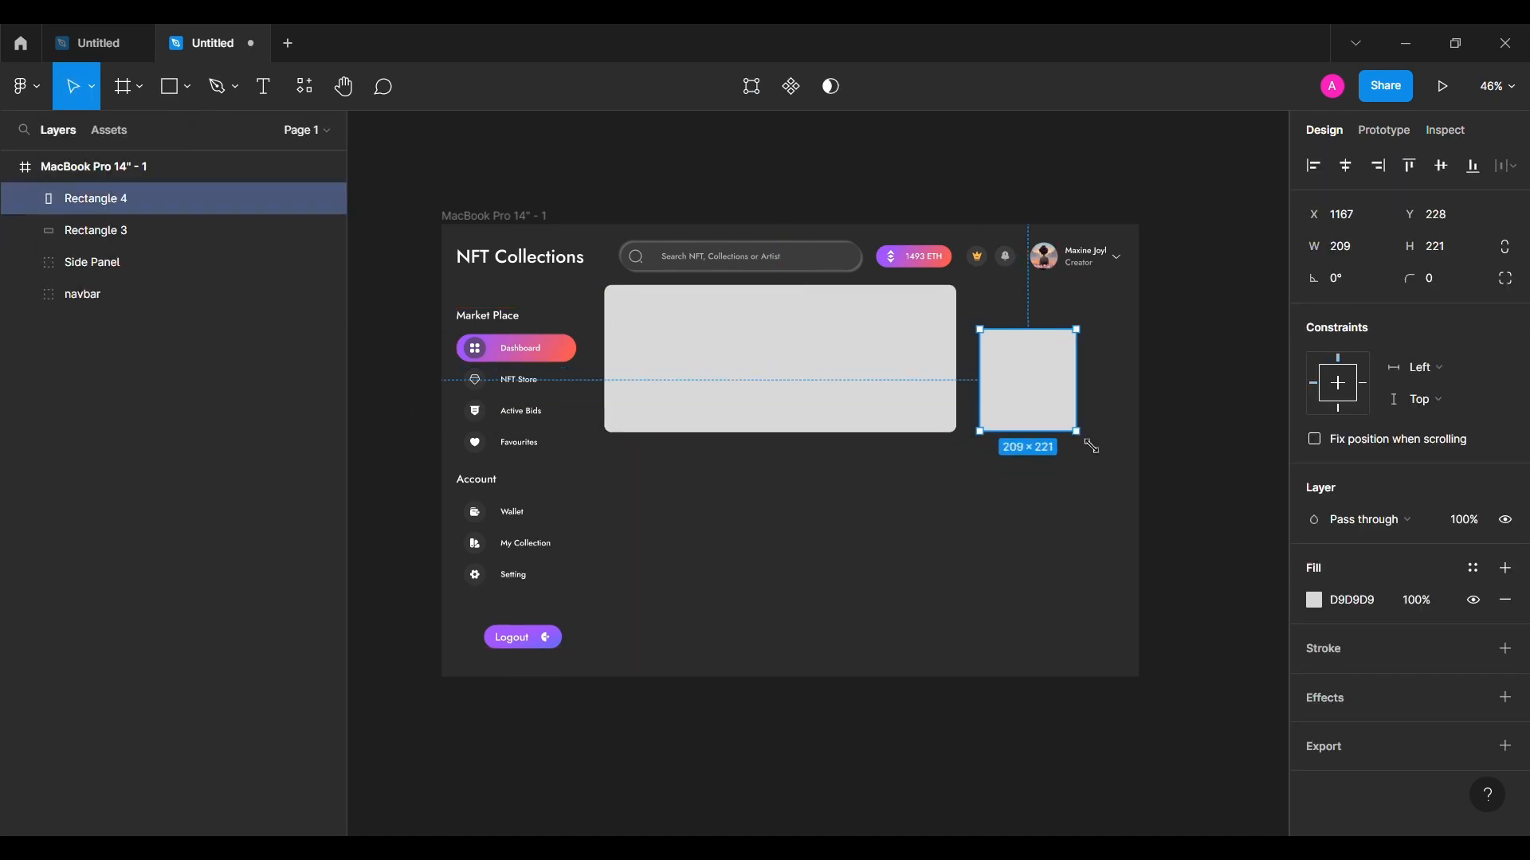
{"action": "type", "text": "360"}
{"action": "key", "text": "Return"}
{"action": "key", "text": "shift+Left"}
{"action": "key", "text": "shift+Left"}
{"action": "key", "text": "shift+Left"}
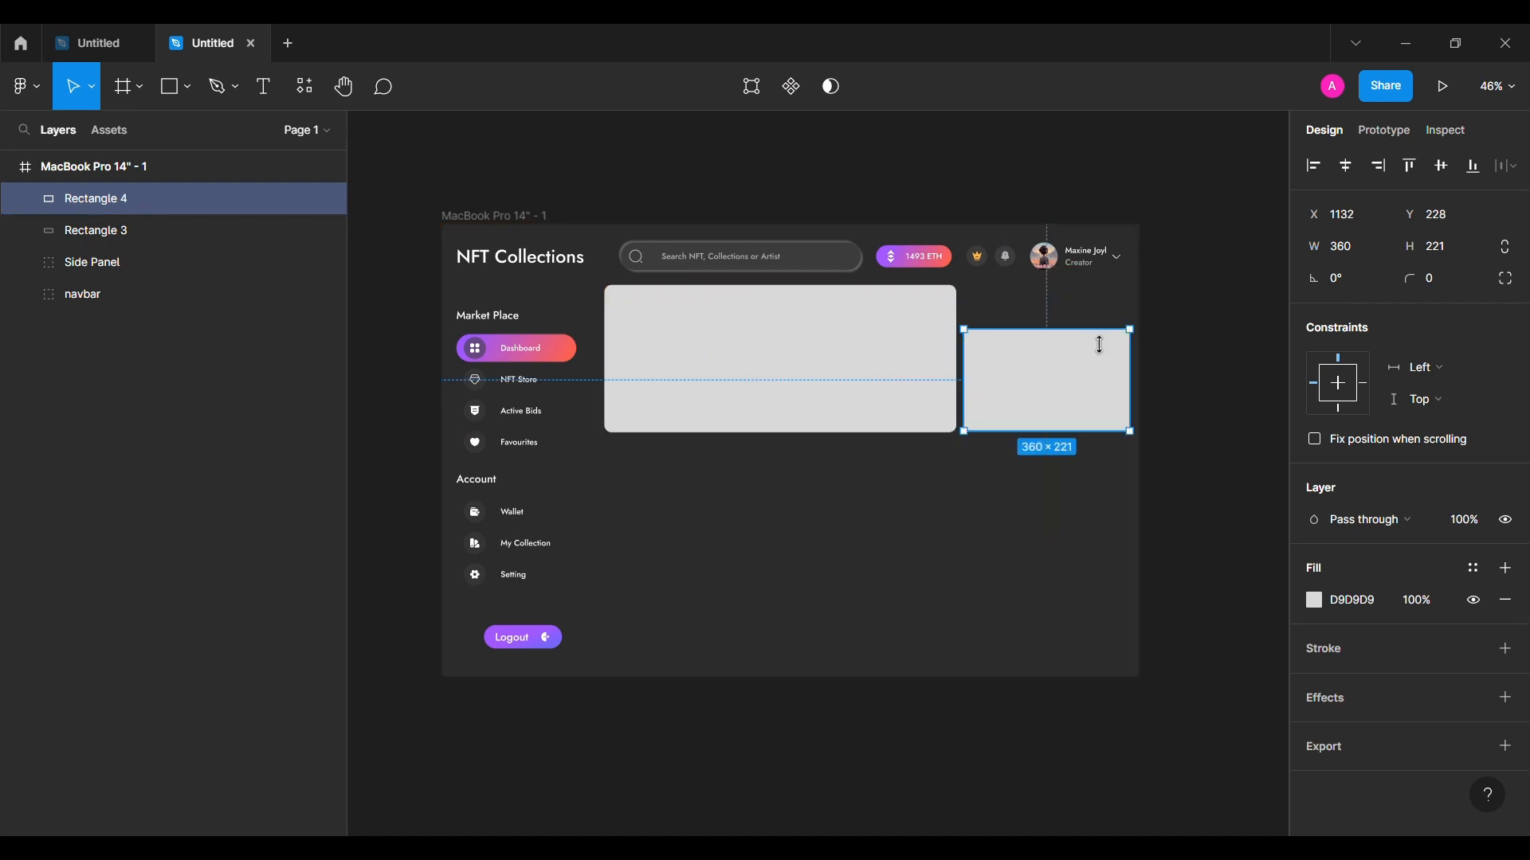
{"action": "left_click_drag", "start_coordinate": [1096, 334], "coordinate": [1107, 286]}
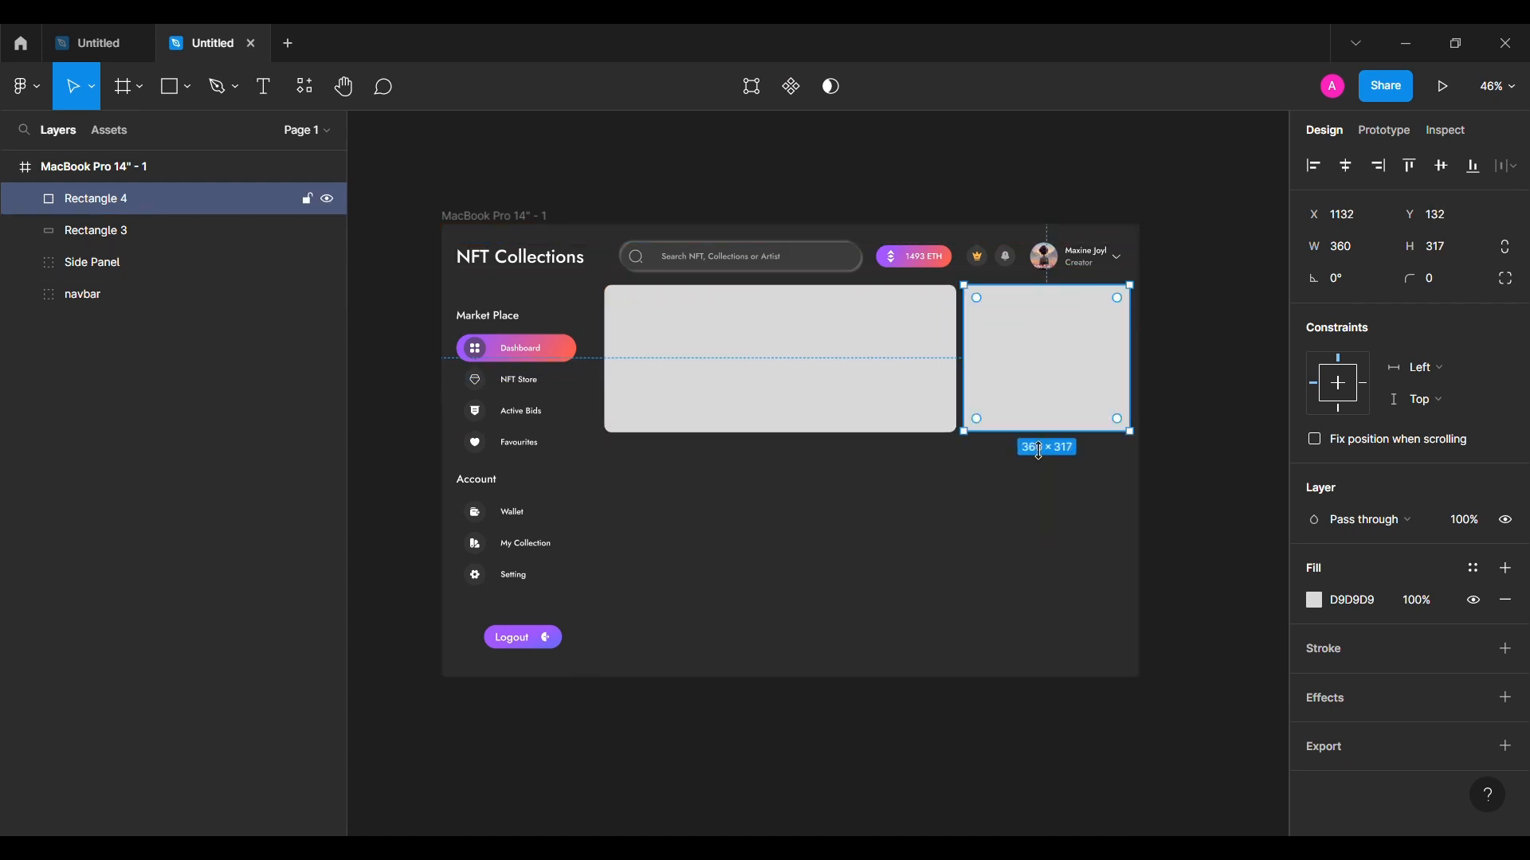
Step: Fill the card placeholder with dark grey 3B3B3B
{"action": "left_click", "coordinate": [1209, 400]}
{"action": "left_click", "coordinate": [1119, 385]}
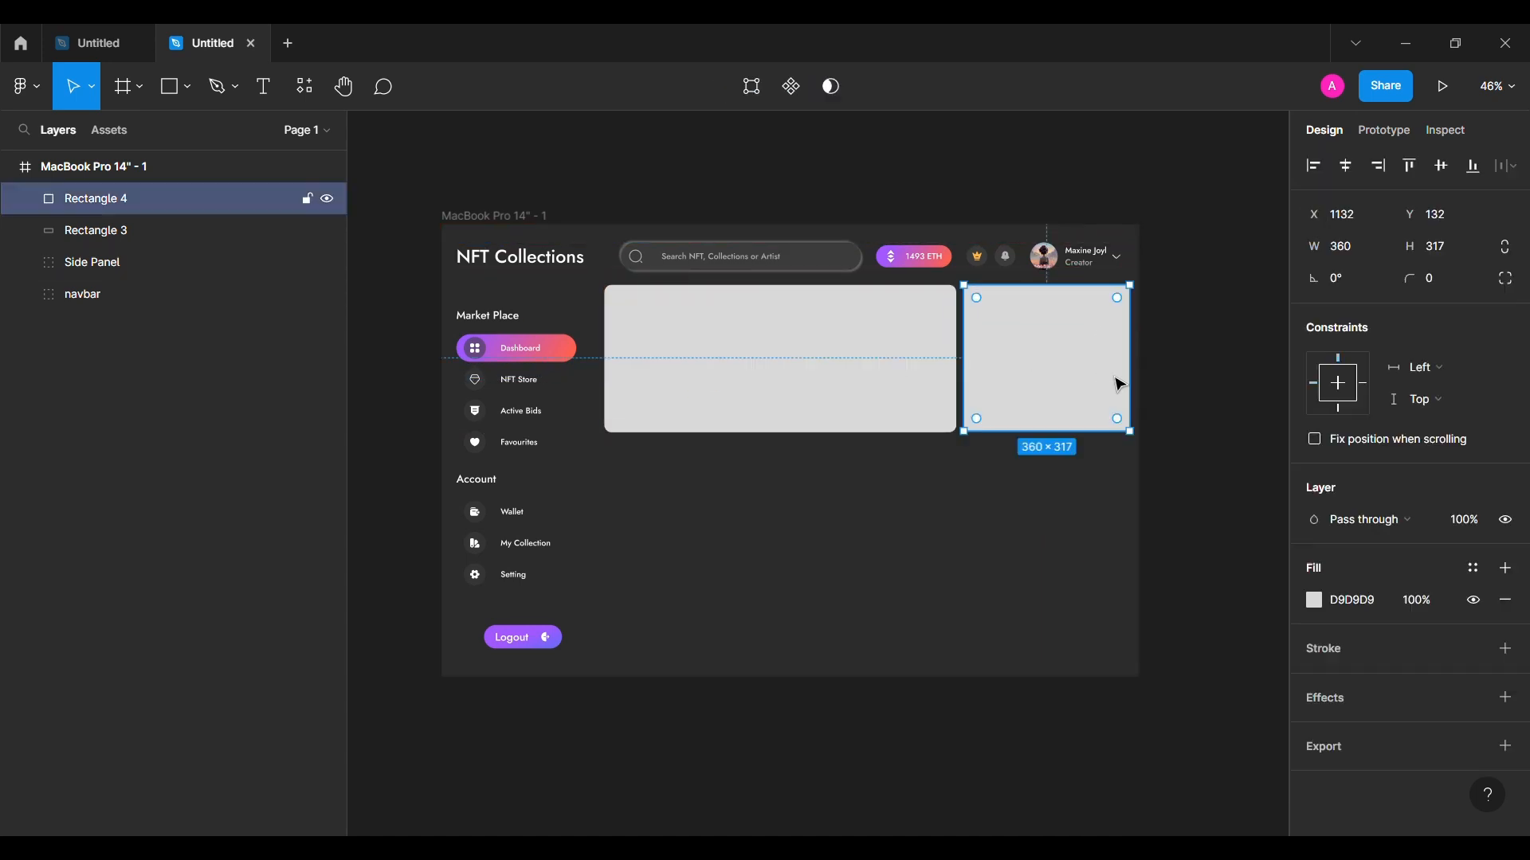
{"action": "left_click", "coordinate": [1214, 373]}
{"action": "left_click", "coordinate": [785, 379]}
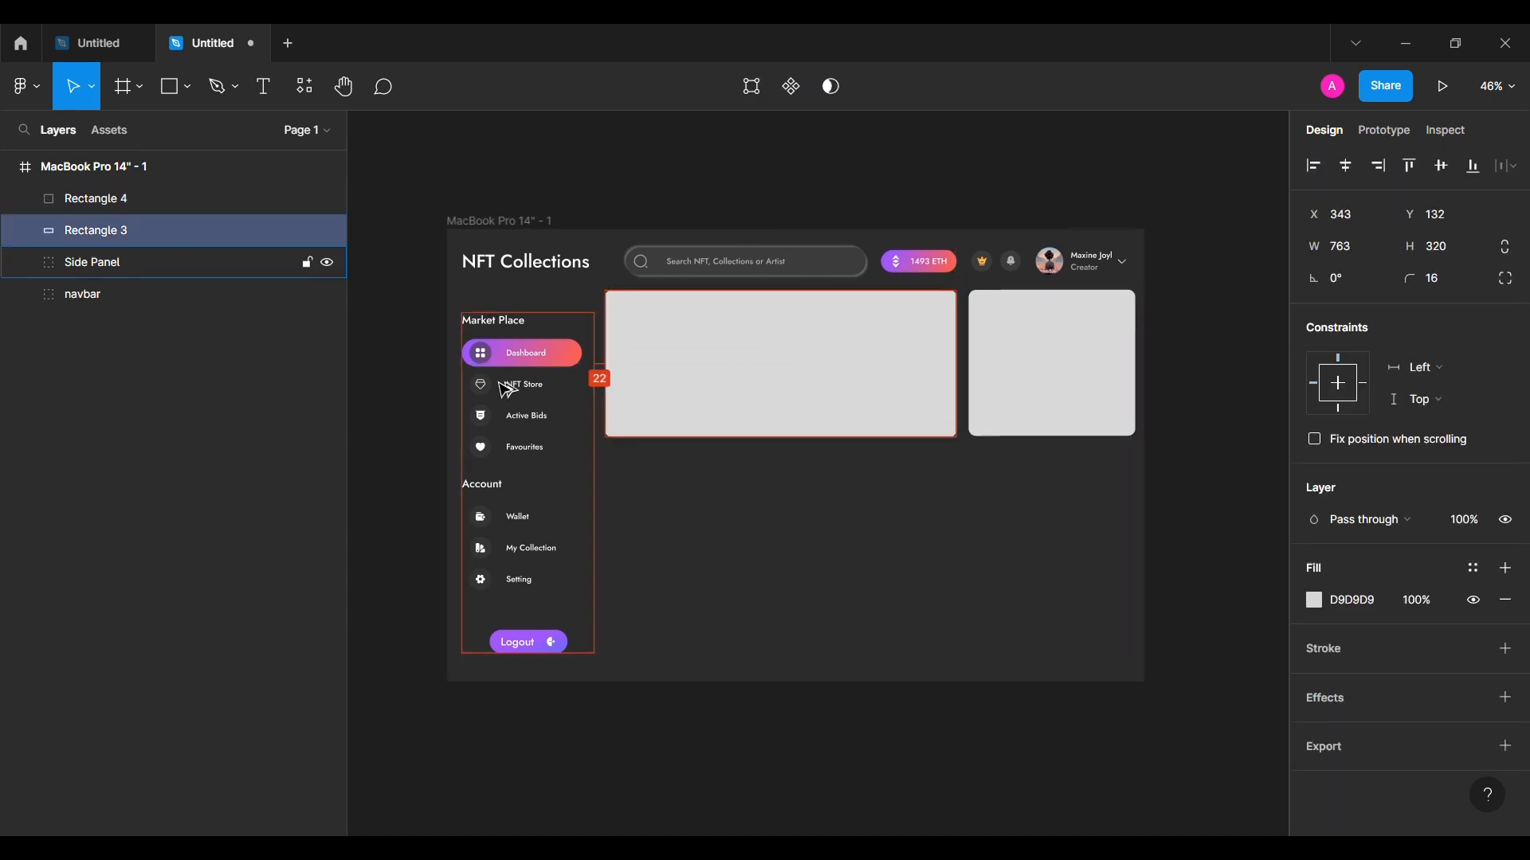
{"action": "left_click", "coordinate": [1086, 396]}
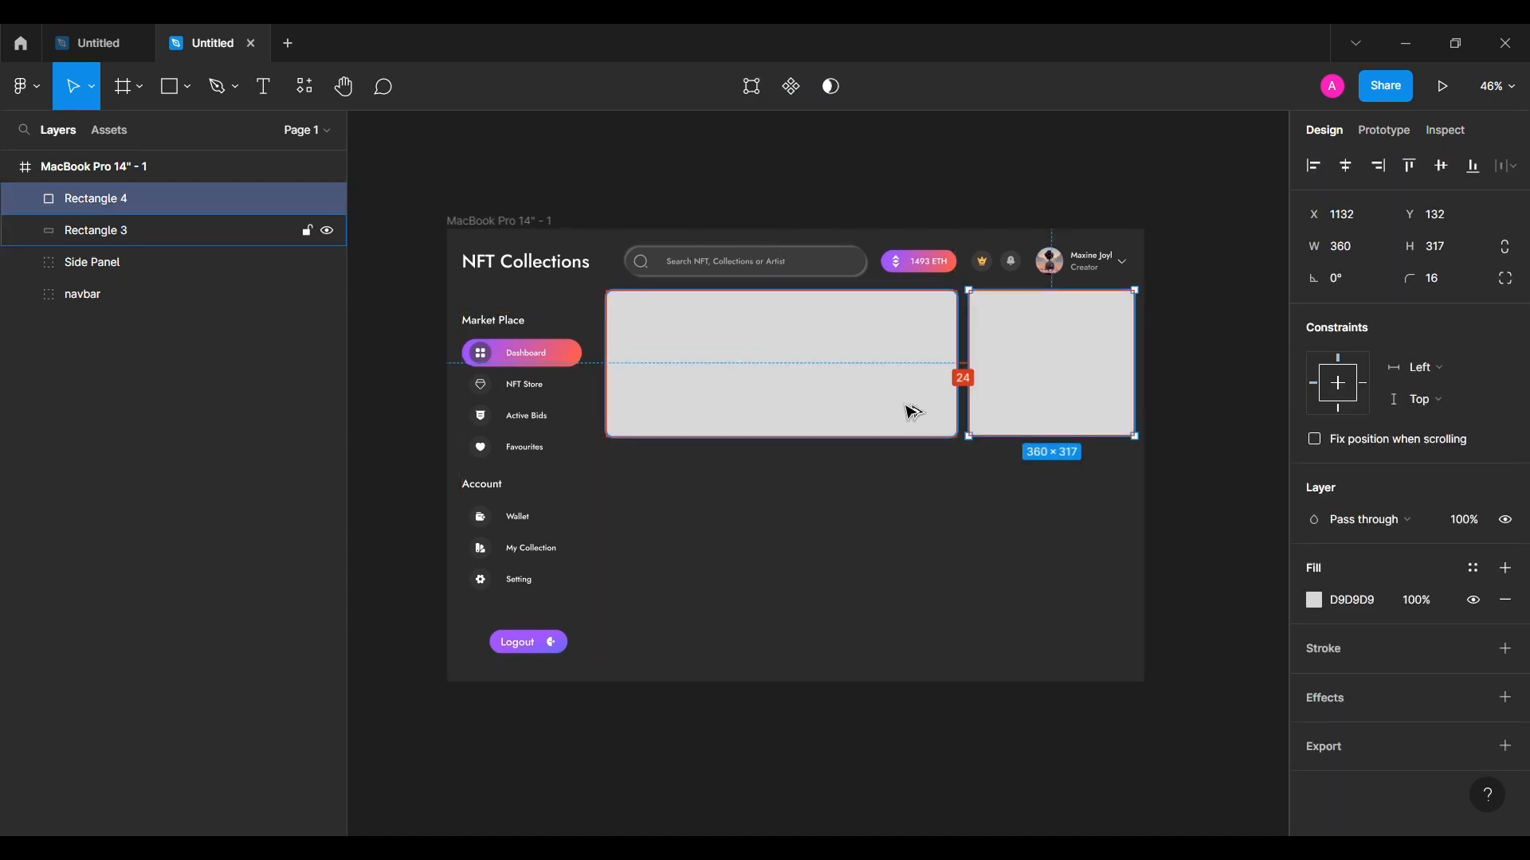
{"action": "left_click", "coordinate": [1086, 505]}
{"action": "left_click", "coordinate": [1061, 395]}
{"action": "left_click", "coordinate": [1378, 609]}
{"action": "type", "text": "3B3B3B"}
{"action": "key", "text": "Return"}
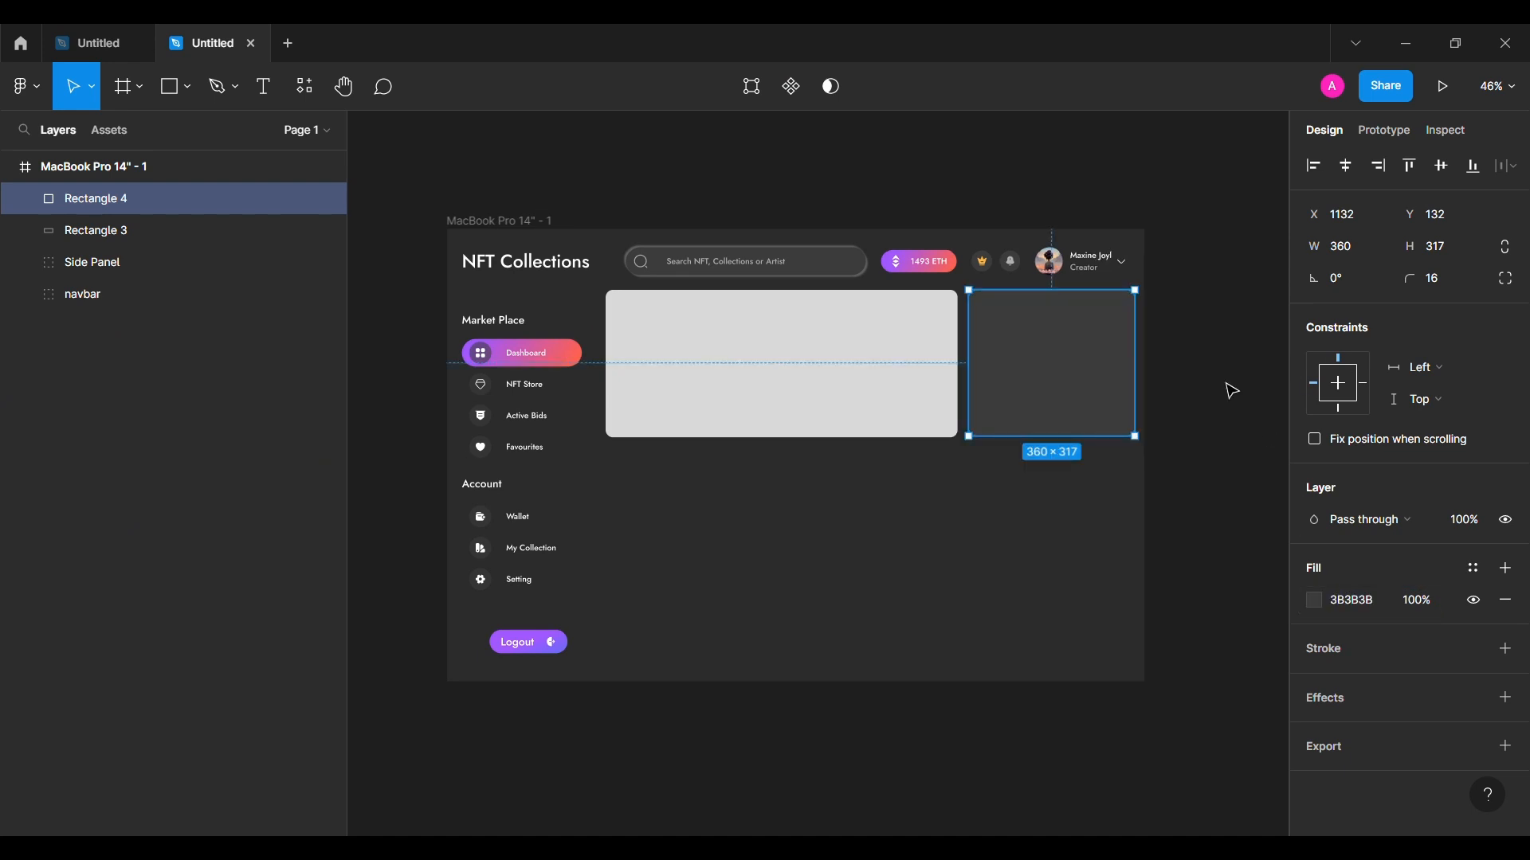
Step: Select the banner and choose Place image from the shape menu
{"action": "left_click", "coordinate": [1230, 391]}
{"action": "left_click", "coordinate": [838, 382]}
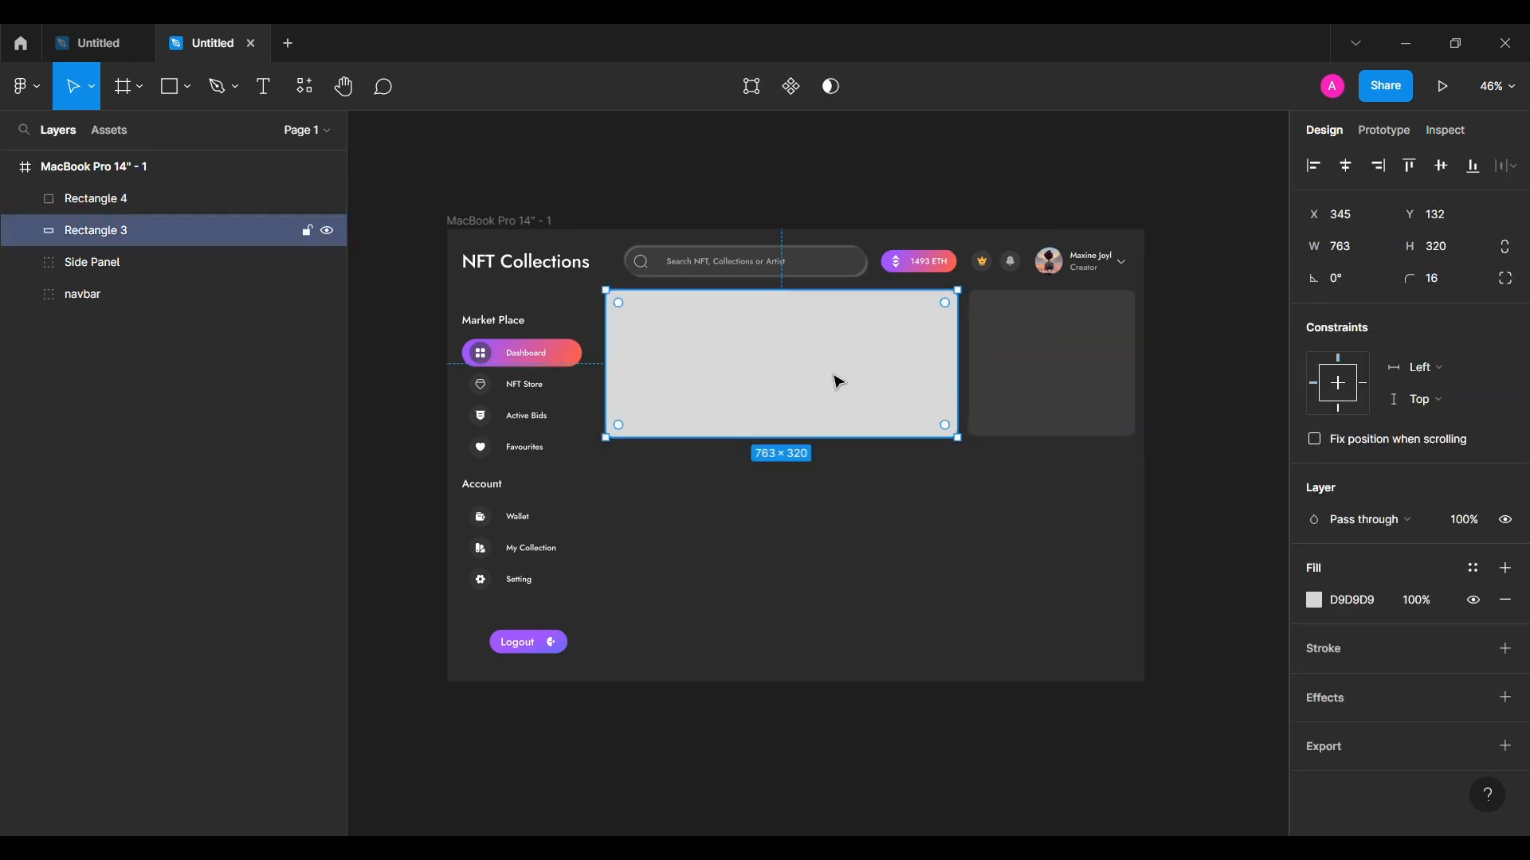
{"action": "left_click", "coordinate": [160, 104]}
{"action": "left_click", "coordinate": [153, 275]}
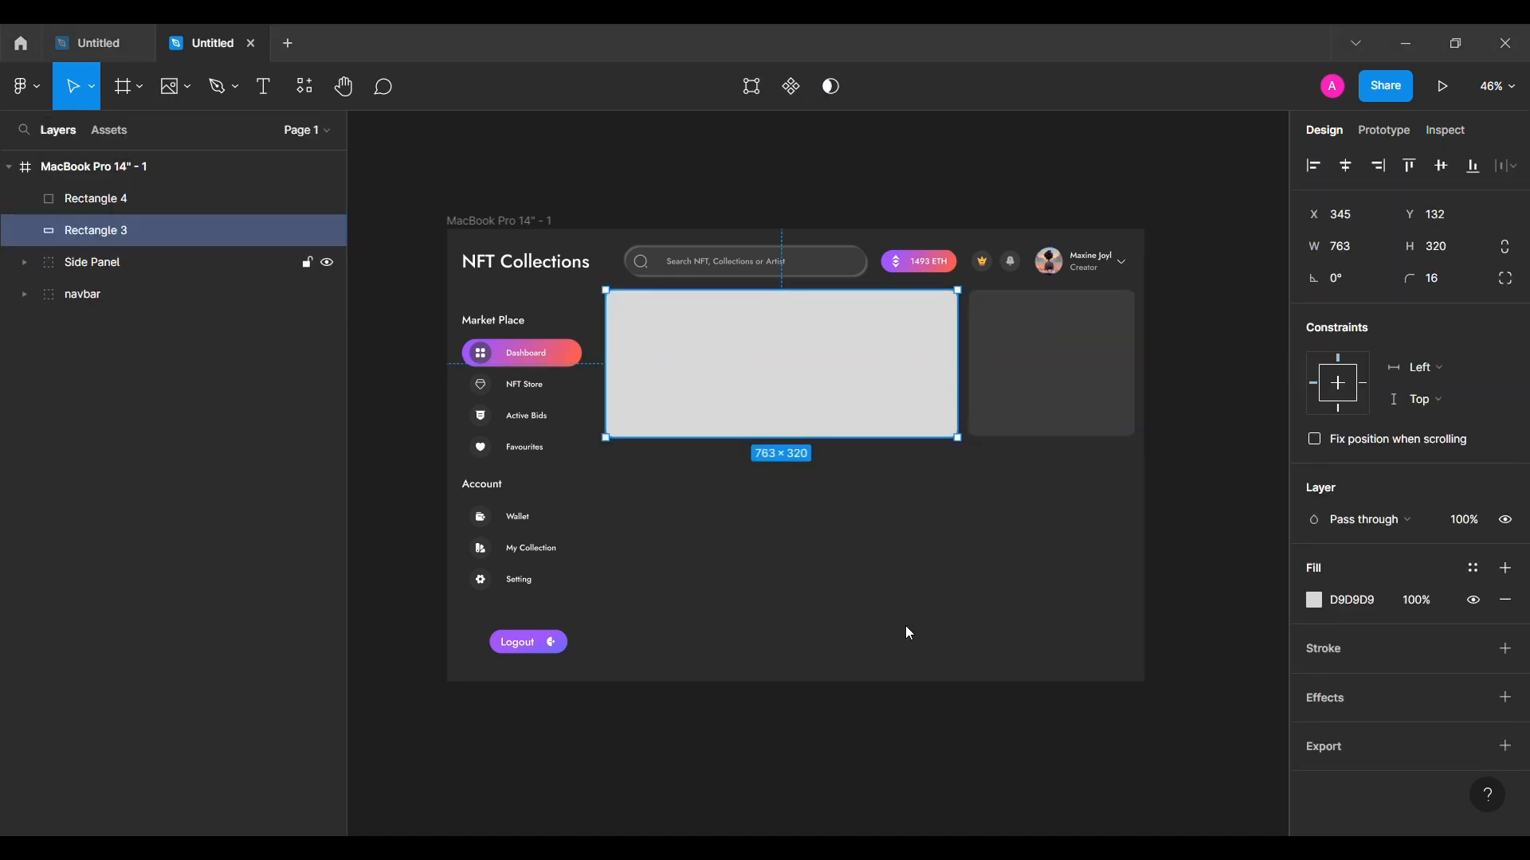
Step: Fill the banner with the astronaut image and set its image fill mode to Crop
{"action": "left_click", "coordinate": [826, 377]}
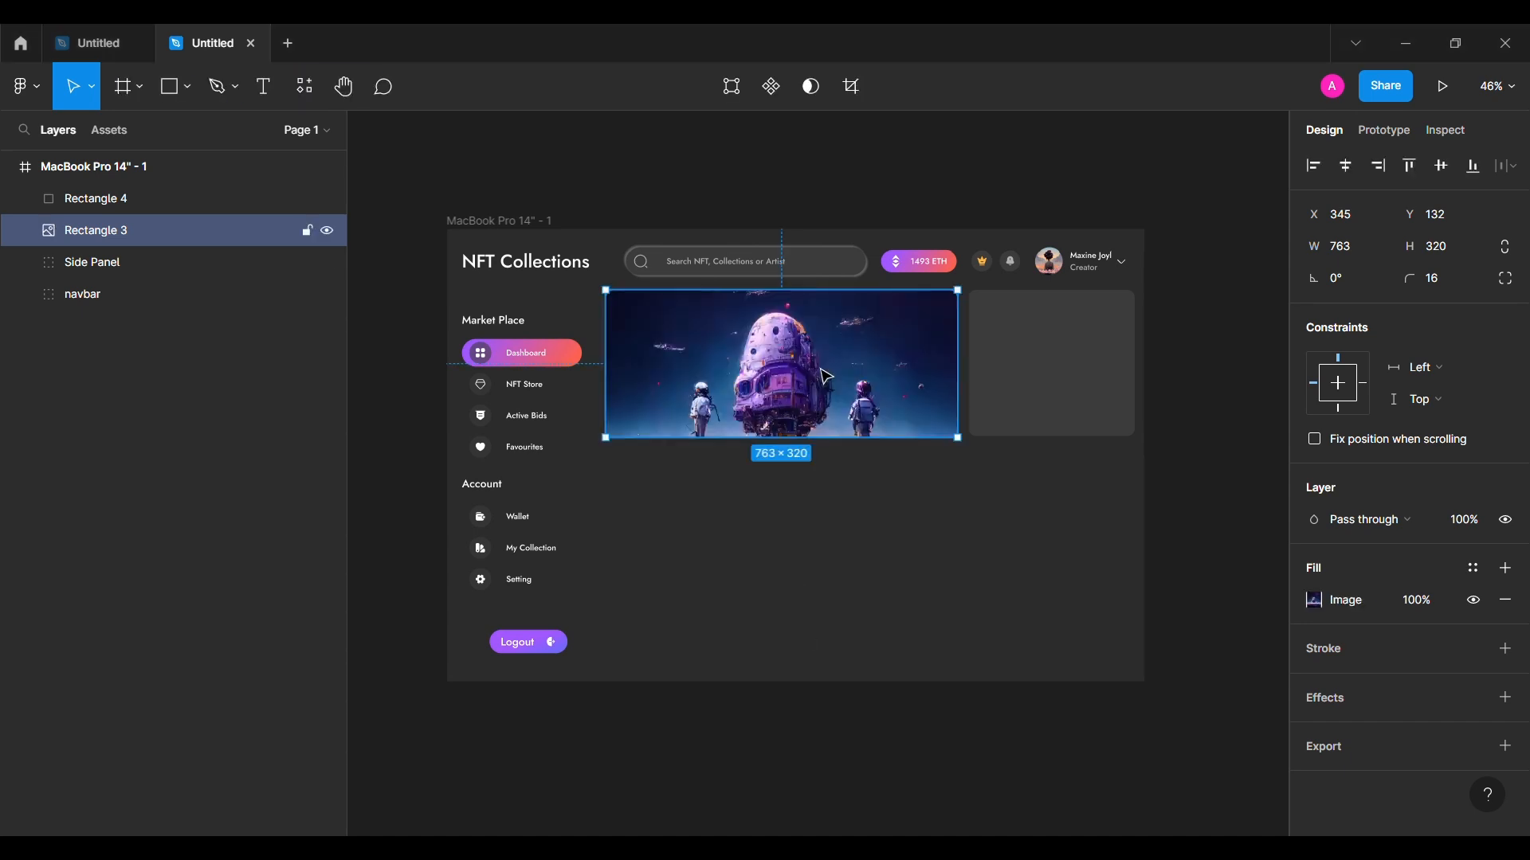
{"action": "left_click", "coordinate": [1314, 606]}
{"action": "left_click", "coordinate": [1083, 404]}
{"action": "left_click", "coordinate": [1103, 447]}
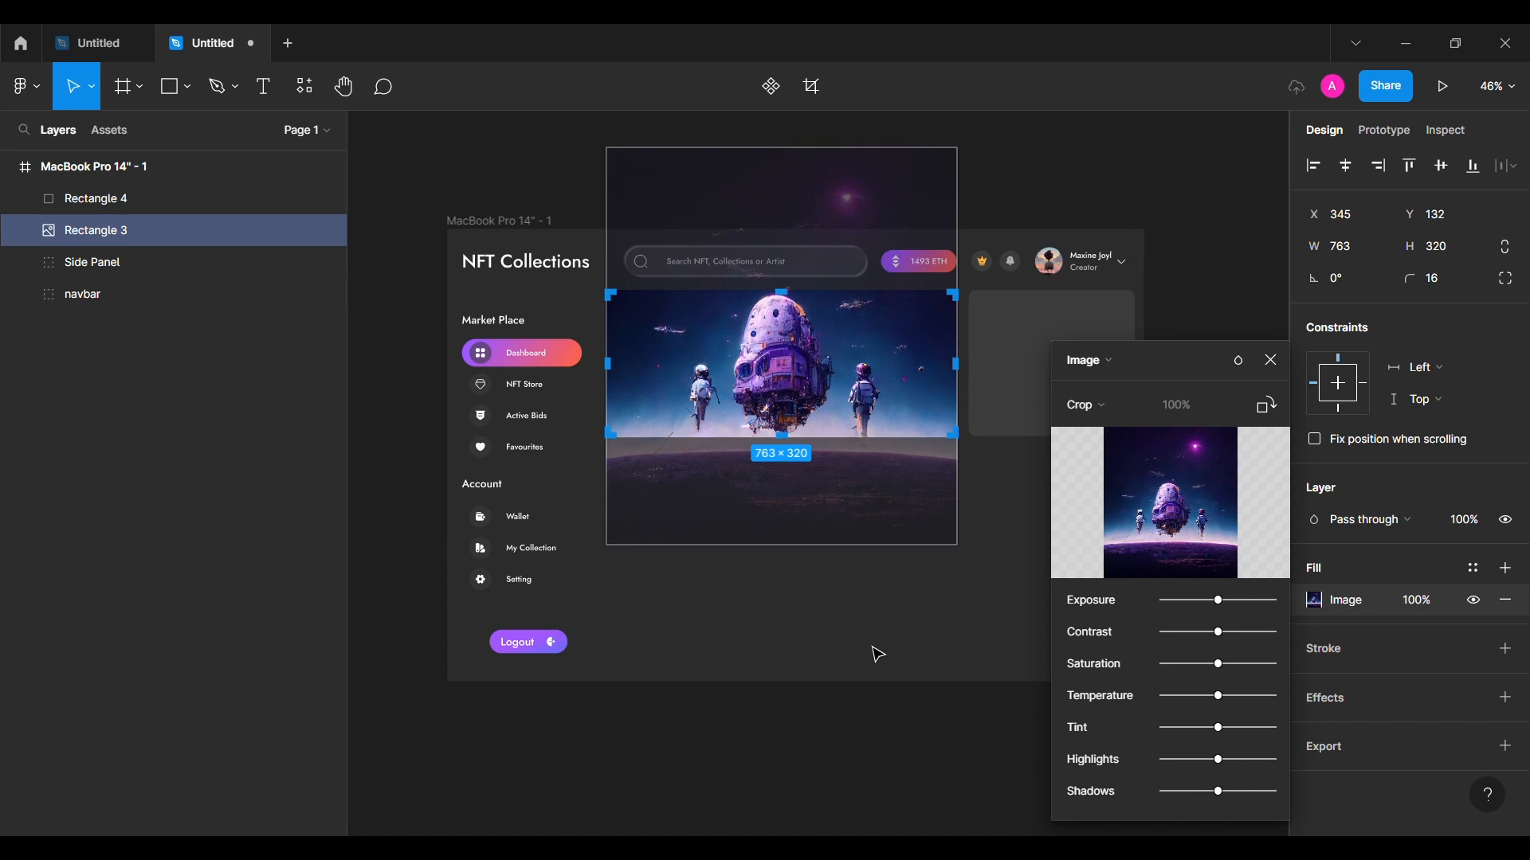
{"action": "left_click", "coordinate": [1270, 360]}
{"action": "left_click", "coordinate": [1243, 379]}
{"action": "scroll", "coordinate": [682, 355], "scroll_direction": "up", "scroll_amount": 5}
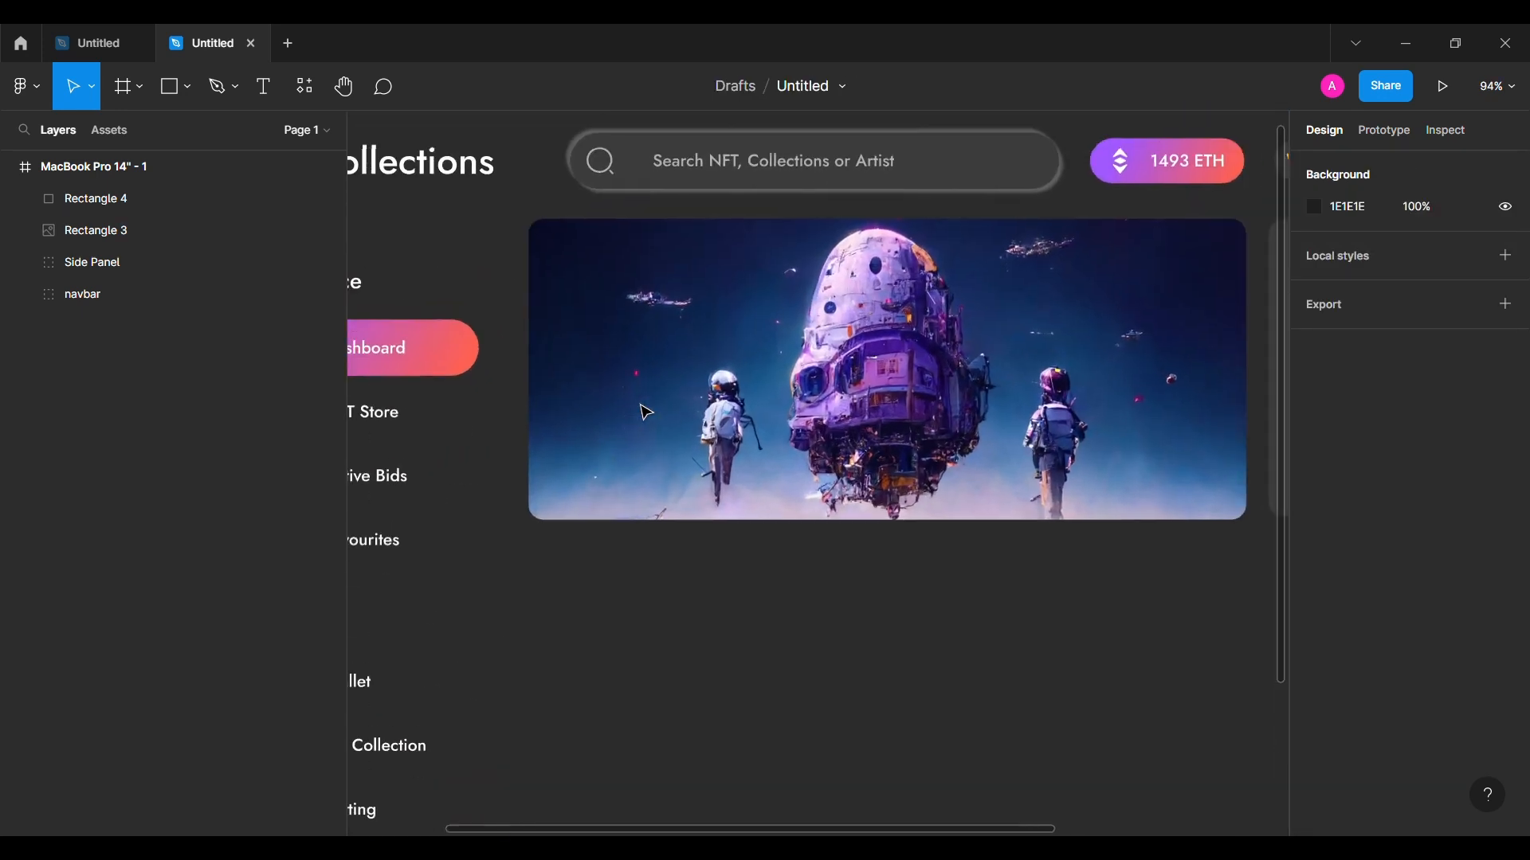
Step: Start a heading text box on the banner, typing its first letter 'D'
{"action": "left_click", "coordinate": [280, 94]}
{"action": "left_click", "coordinate": [586, 451]}
{"action": "type", "text": "Disoc"}
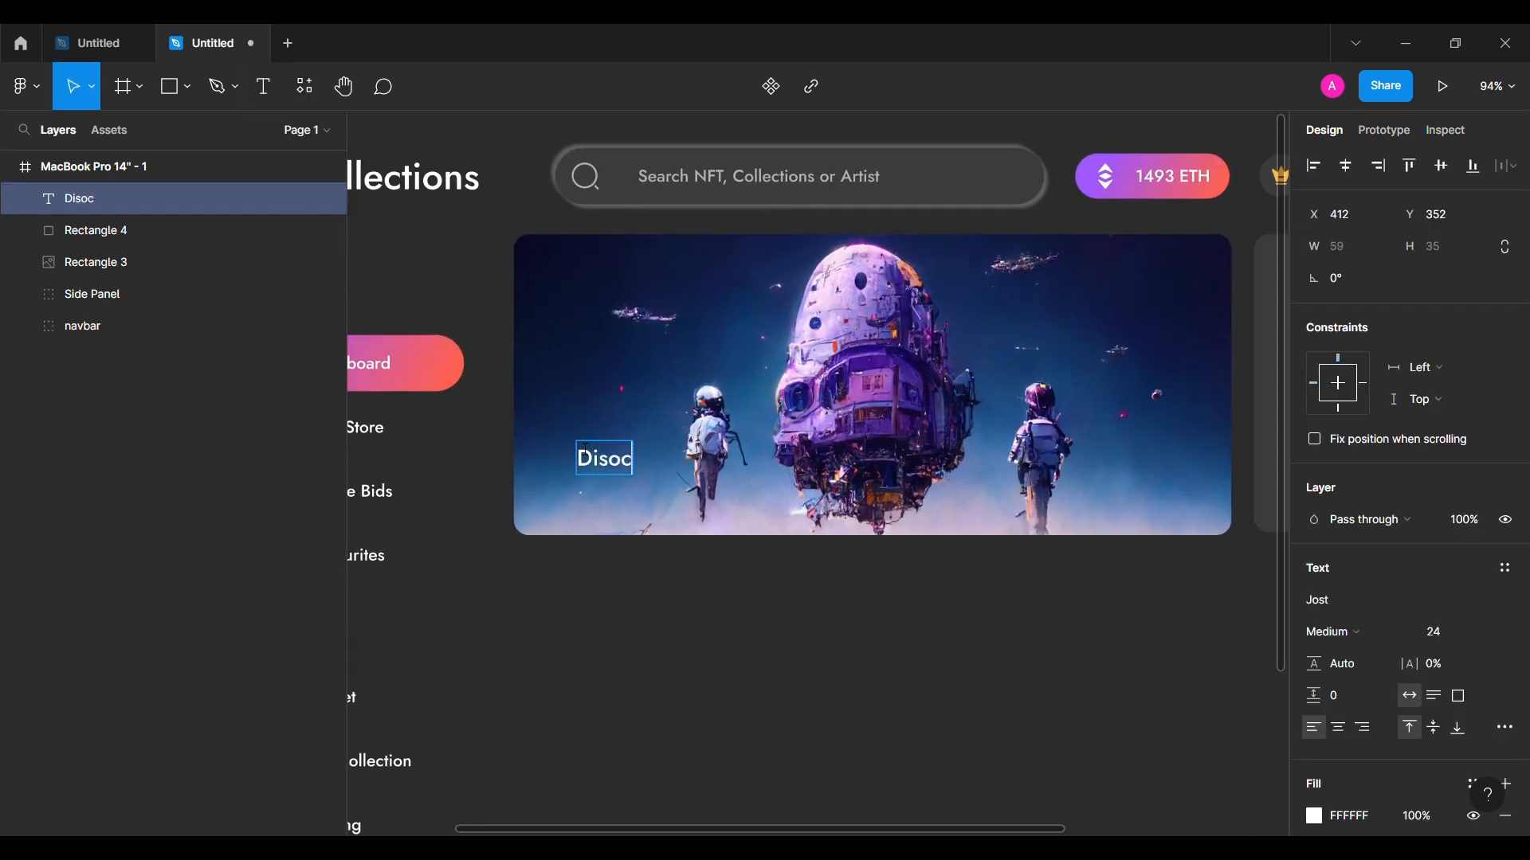
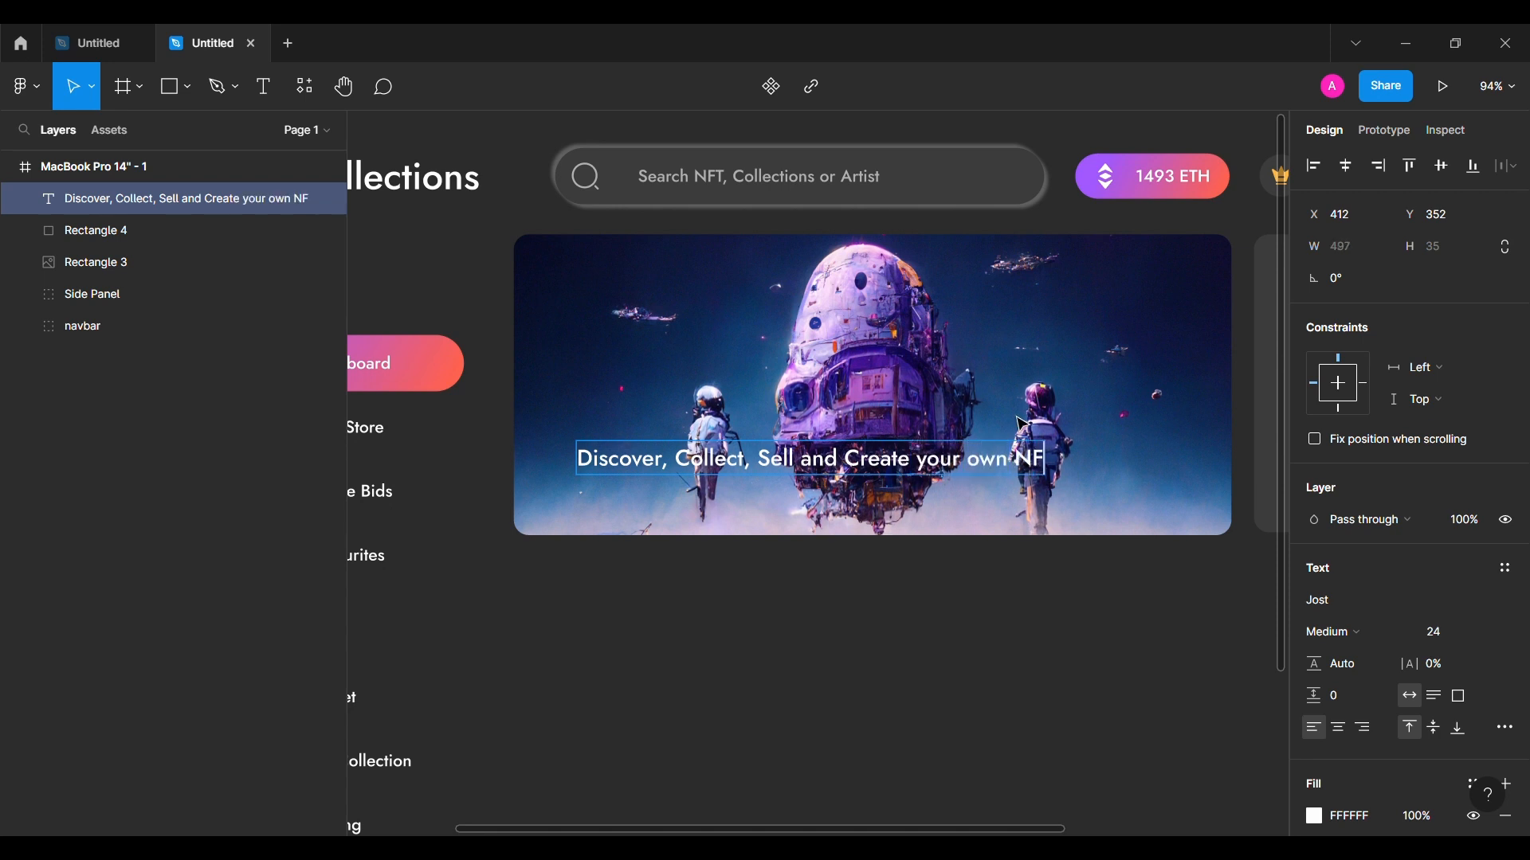
Step: Narrow the headline text box so the heading wraps onto two lines
{"action": "key", "text": "Escape"}
{"action": "left_click_drag", "start_coordinate": [1076, 468], "coordinate": [886, 476]}
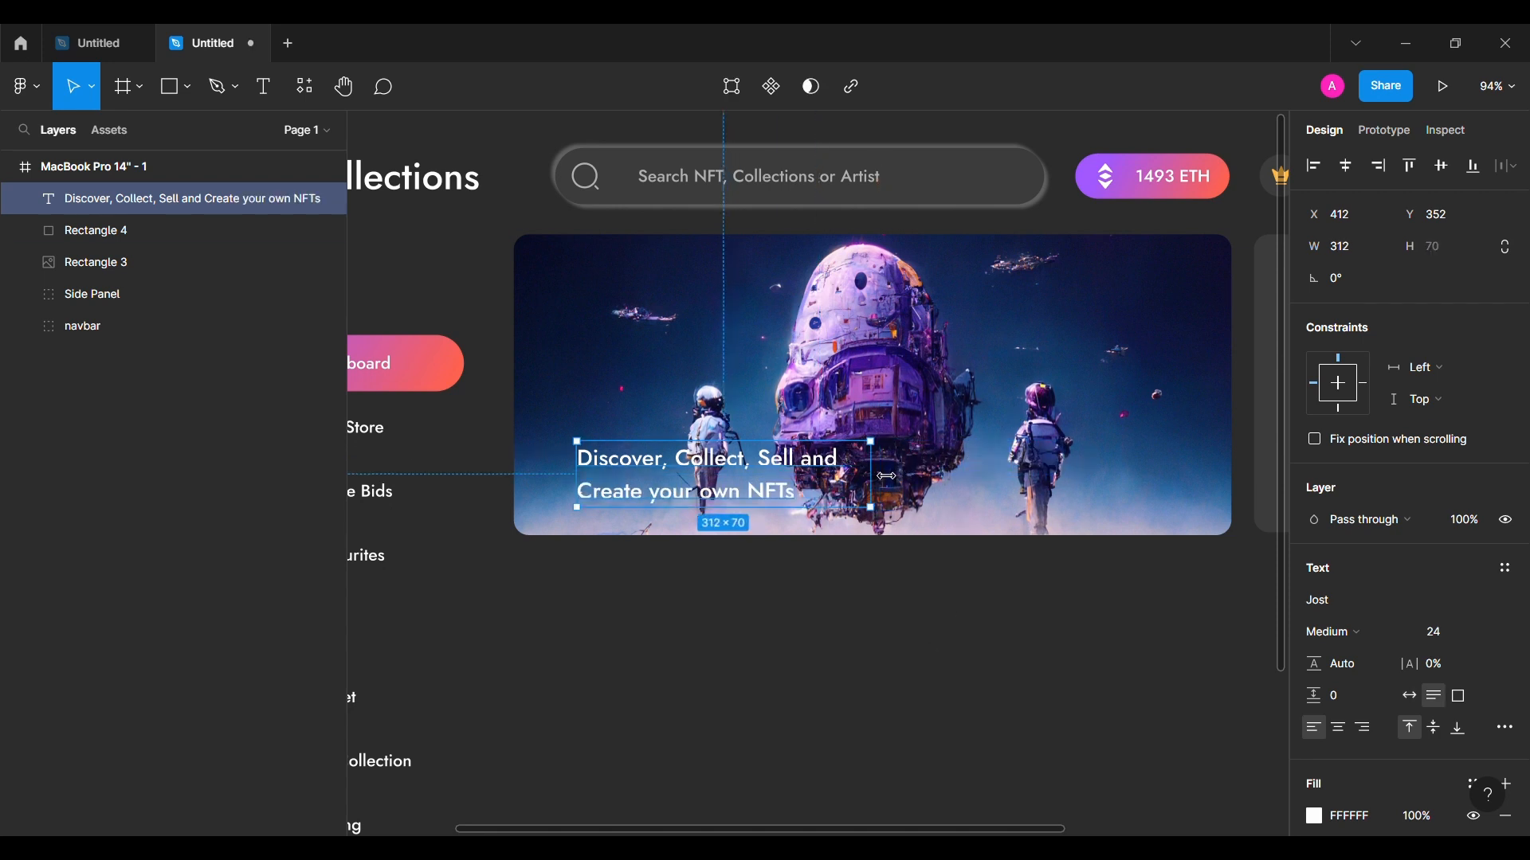
{"action": "left_click", "coordinate": [574, 608]}
Step: Add a SemiBold 'Discover now' label at the banner's lower right and wrap it in auto layout
{"action": "left_click", "coordinate": [264, 86]}
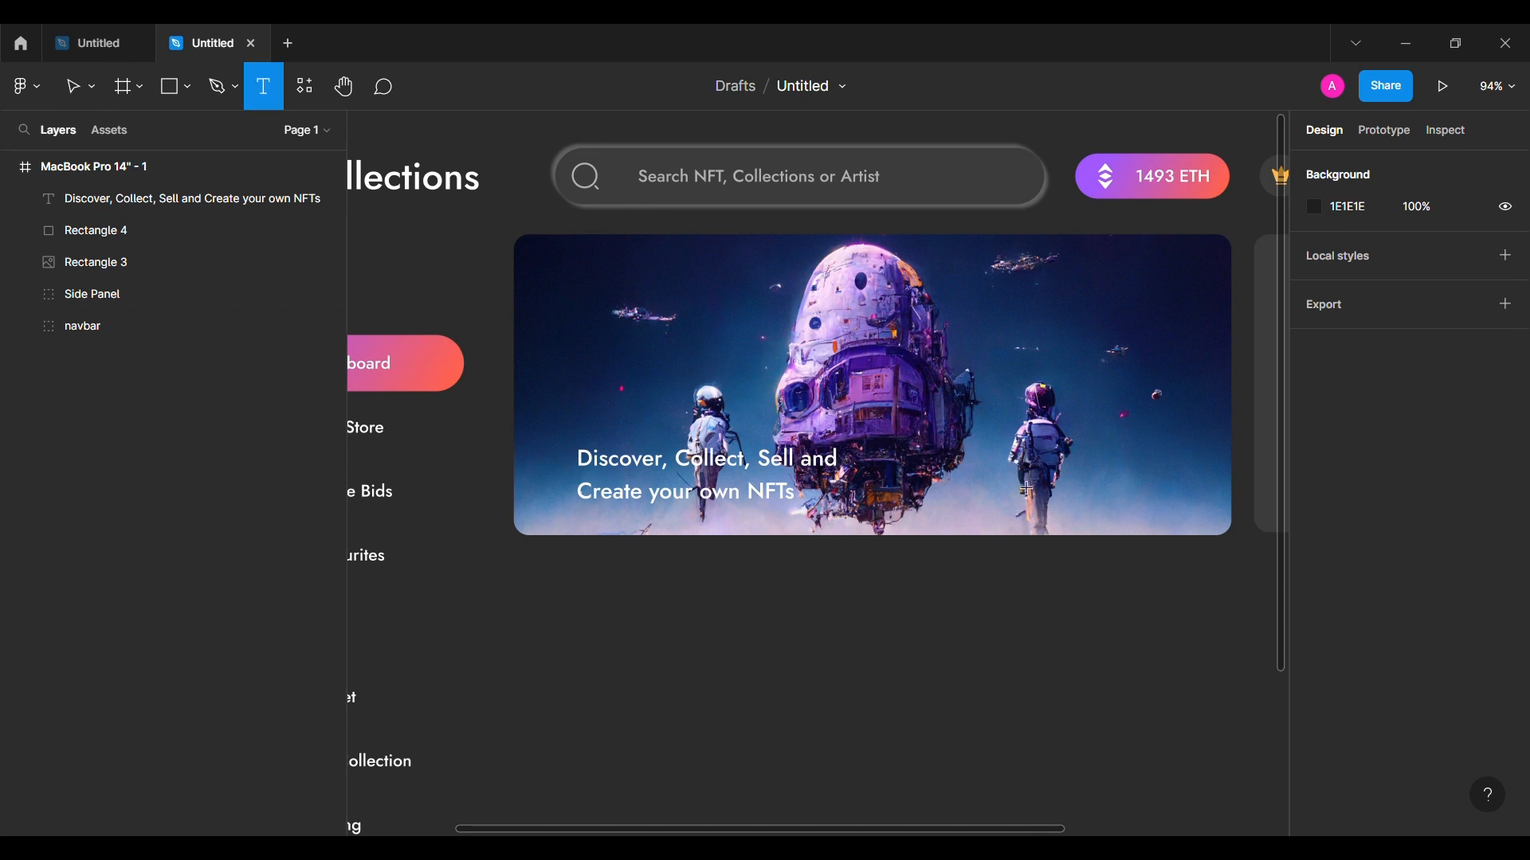
{"action": "left_click", "coordinate": [1014, 492]}
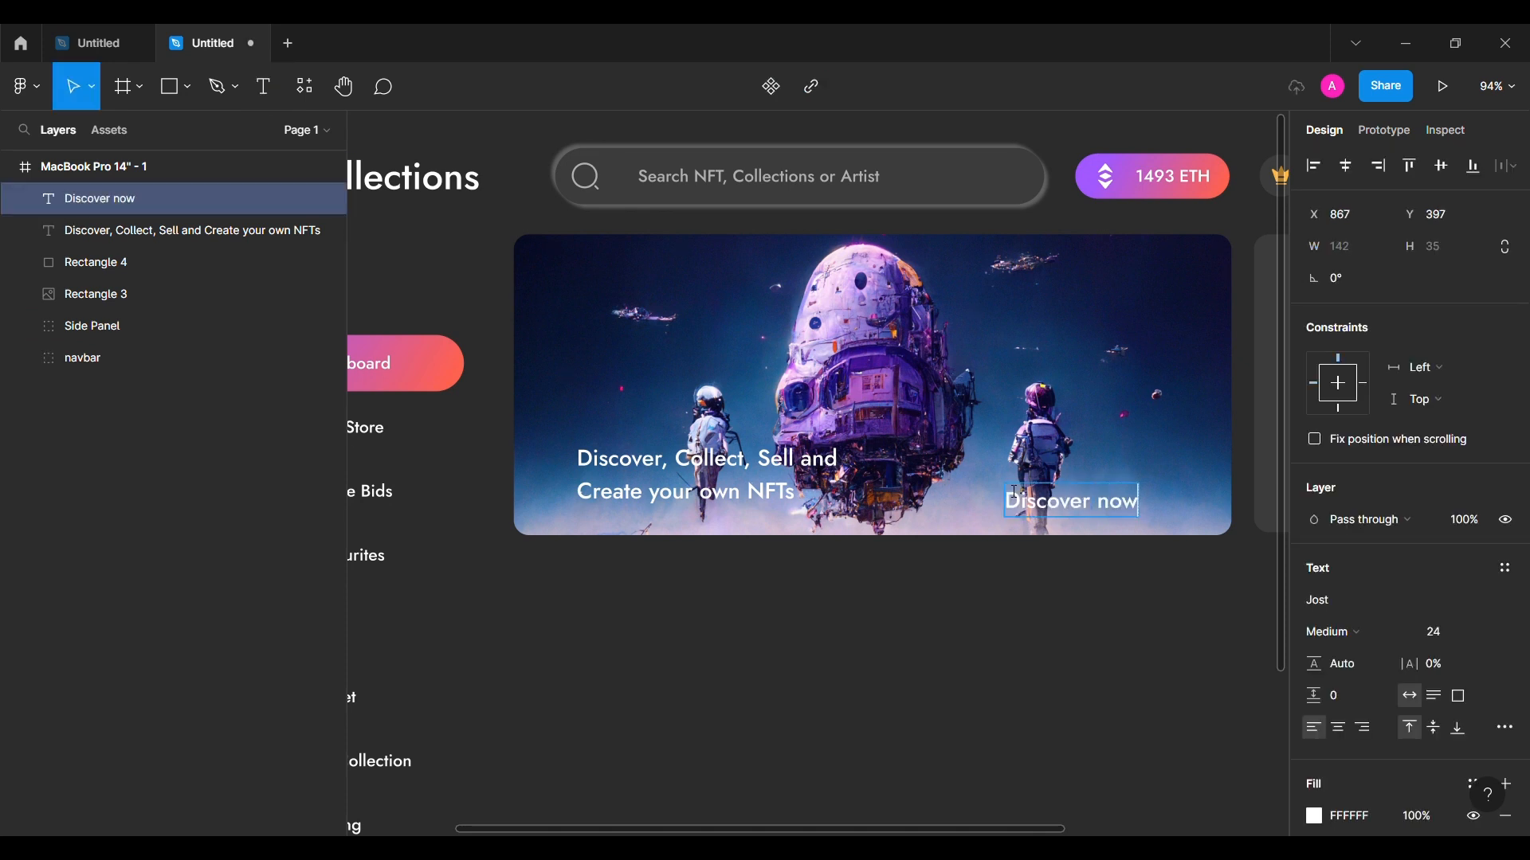
{"action": "key", "text": "Escape"}
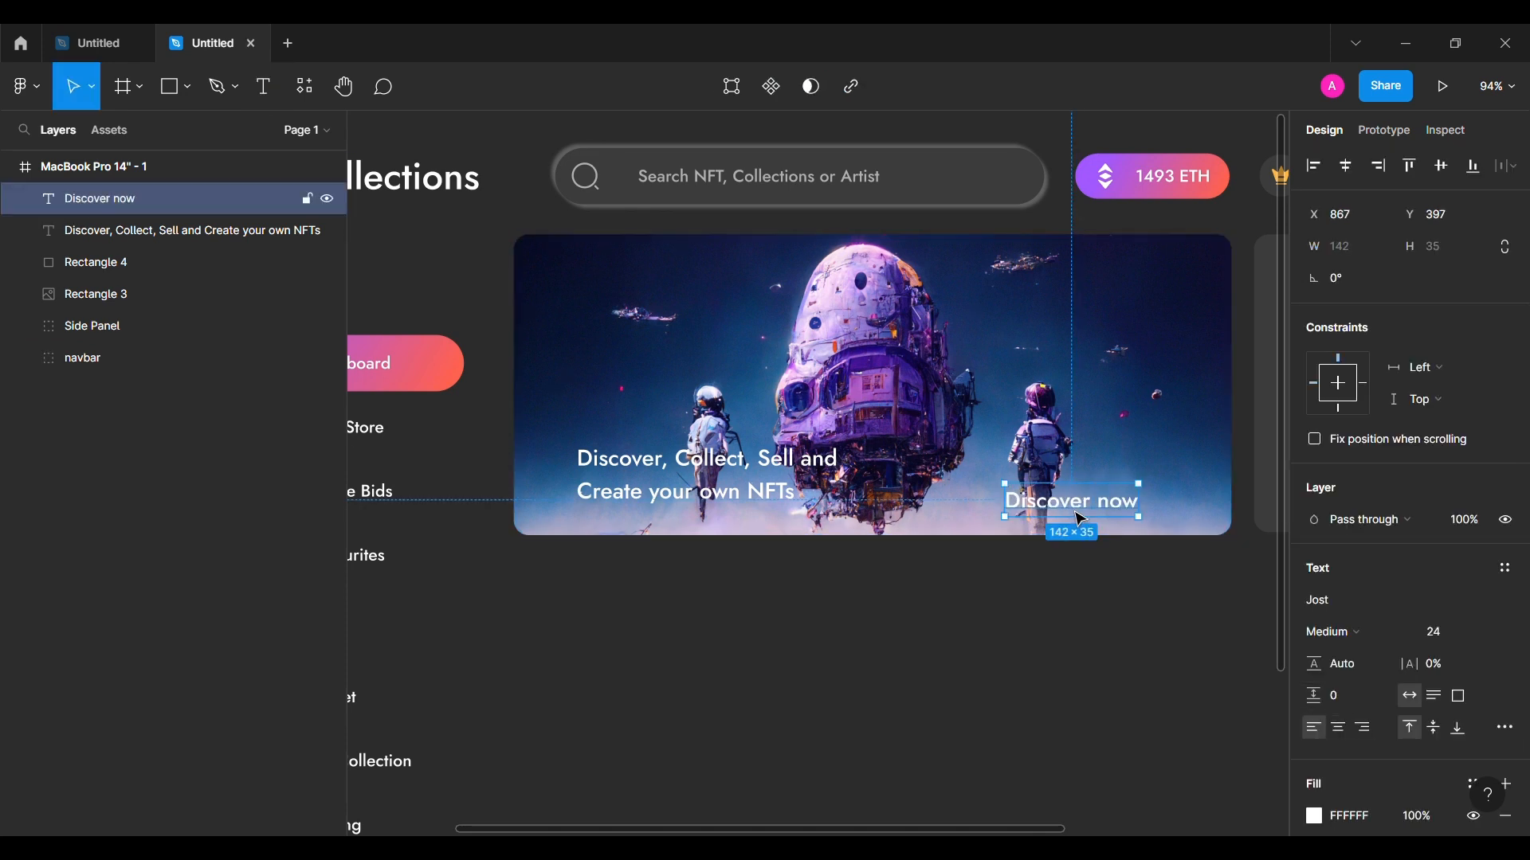
{"action": "left_click", "coordinate": [1372, 635]}
{"action": "left_click", "coordinate": [1394, 463]}
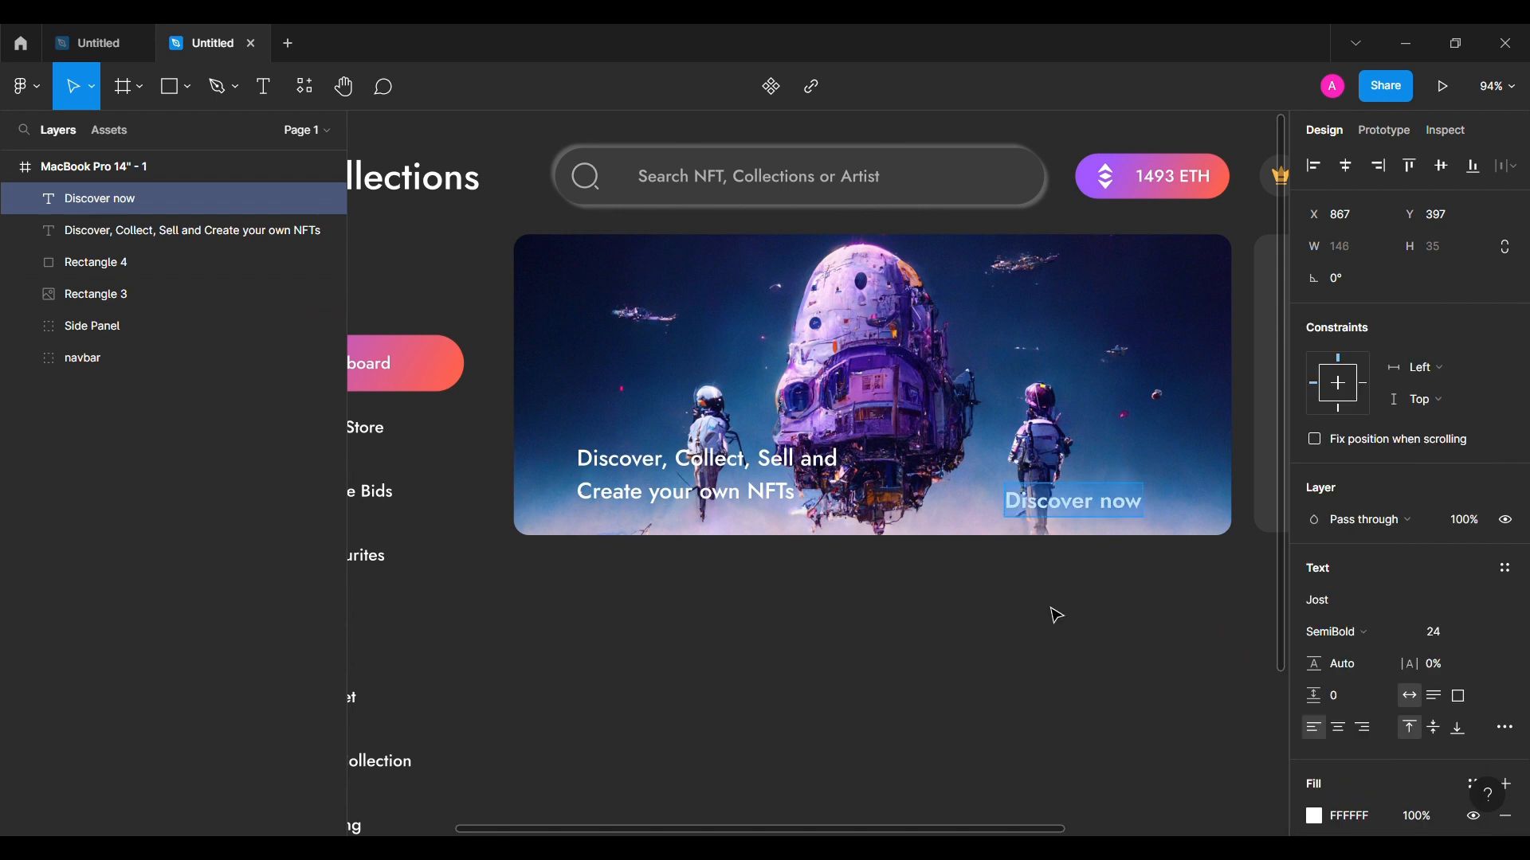
{"action": "left_click", "coordinate": [1109, 506]}
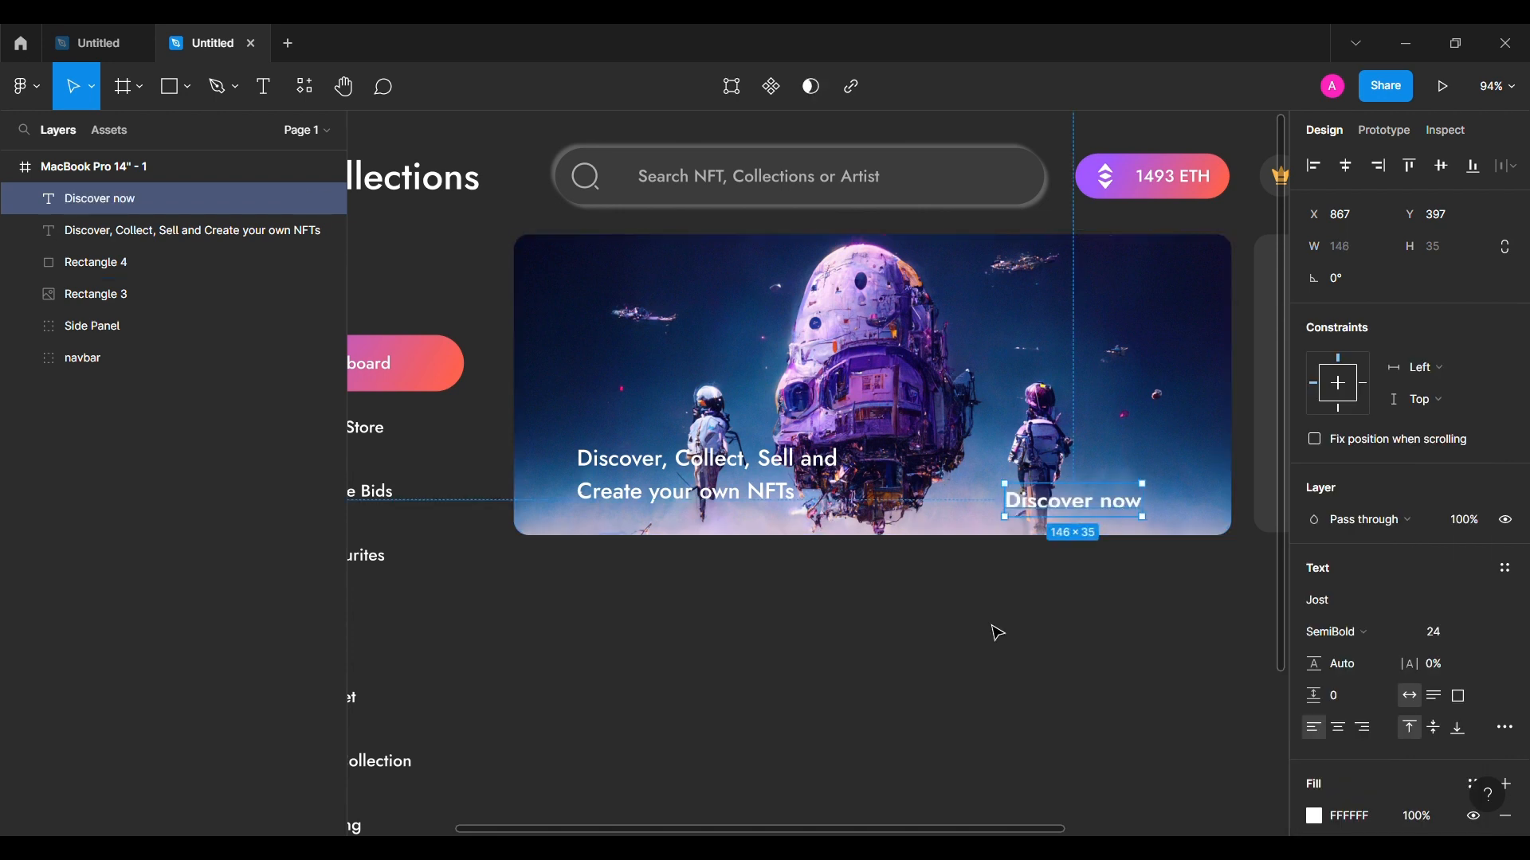
{"action": "key", "text": "shift+a"}
Step: Give the Discover now frame 40 horizontal and 12 vertical padding with the label centred
{"action": "left_click", "coordinate": [1338, 528]}
{"action": "type", "text": "50"}
{"action": "key", "text": "Return"}
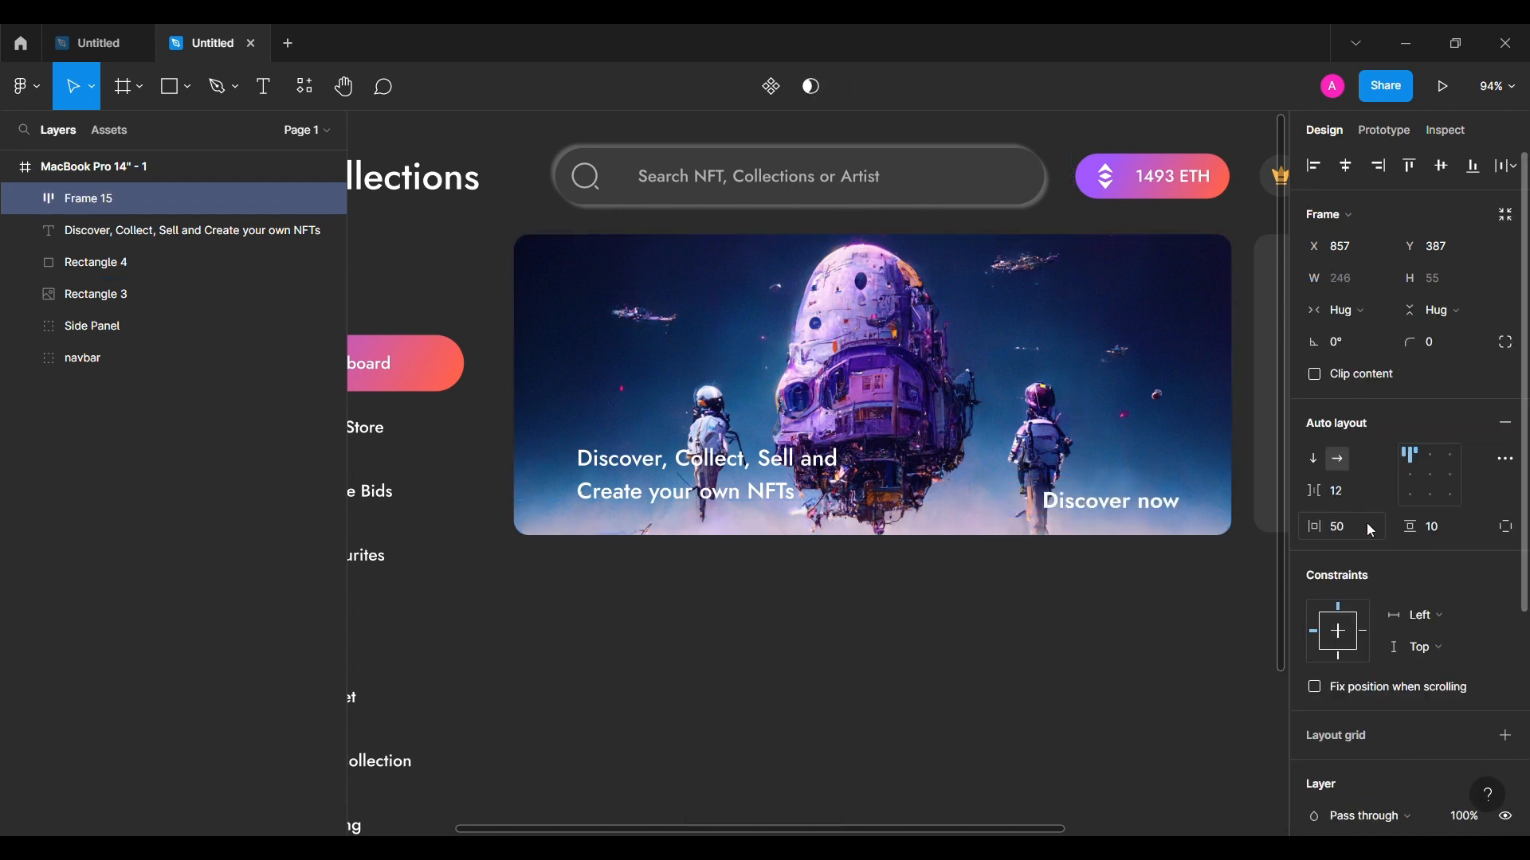
{"action": "left_click", "coordinate": [1434, 528]}
{"action": "type", "text": "22"}
{"action": "key", "text": "Return"}
{"action": "left_click", "coordinate": [1430, 475]}
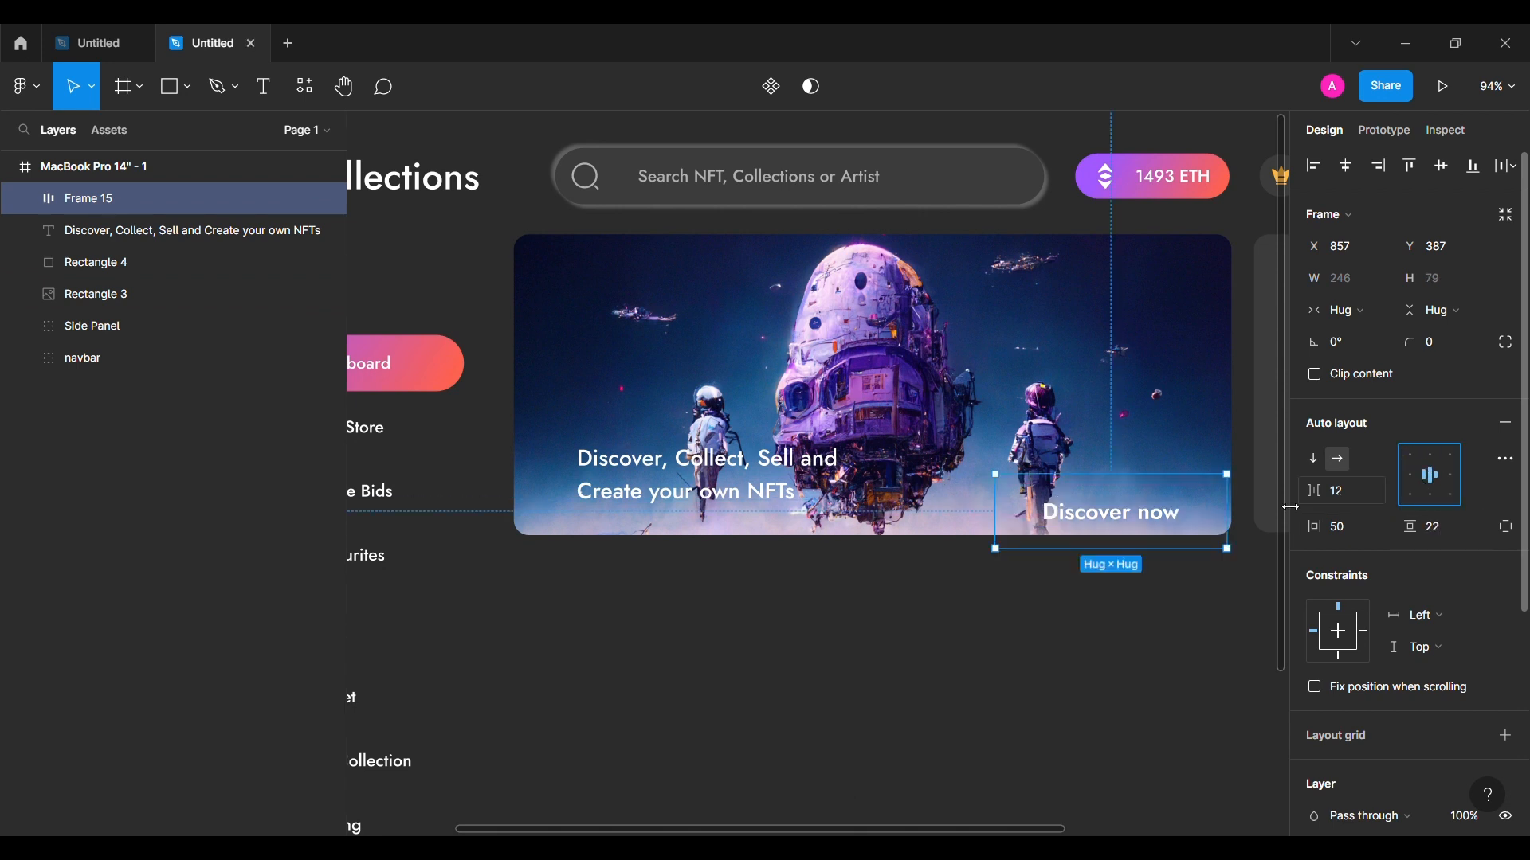
{"action": "left_click_drag", "start_coordinate": [1106, 500], "coordinate": [1104, 499]}
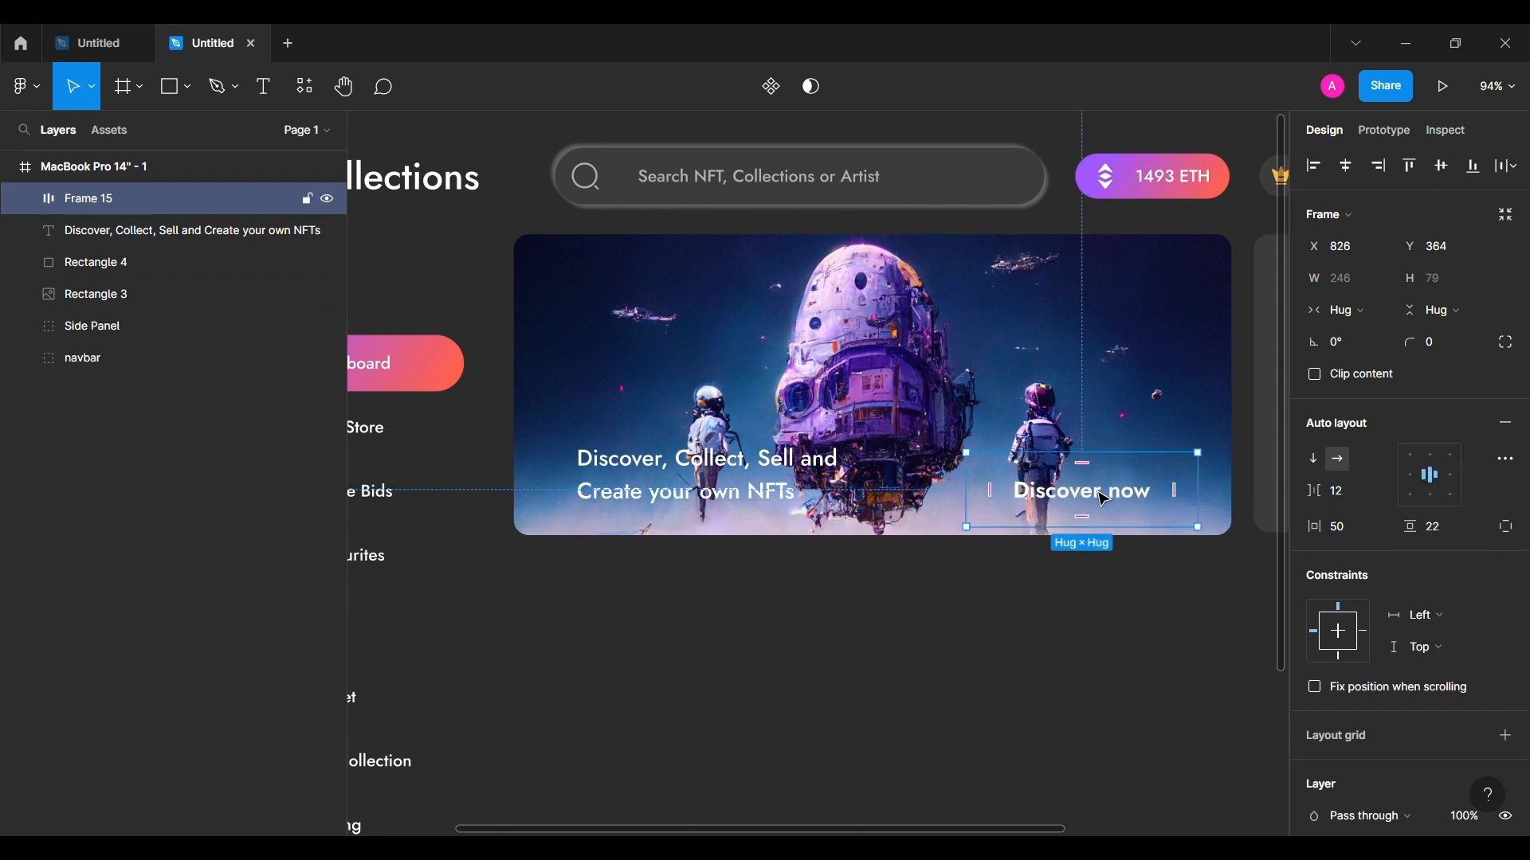
{"action": "left_click", "coordinate": [1357, 538]}
{"action": "type", "text": "40"}
{"action": "key", "text": "Return"}
{"action": "left_click_drag", "start_coordinate": [1412, 534], "coordinate": [1402, 534]}
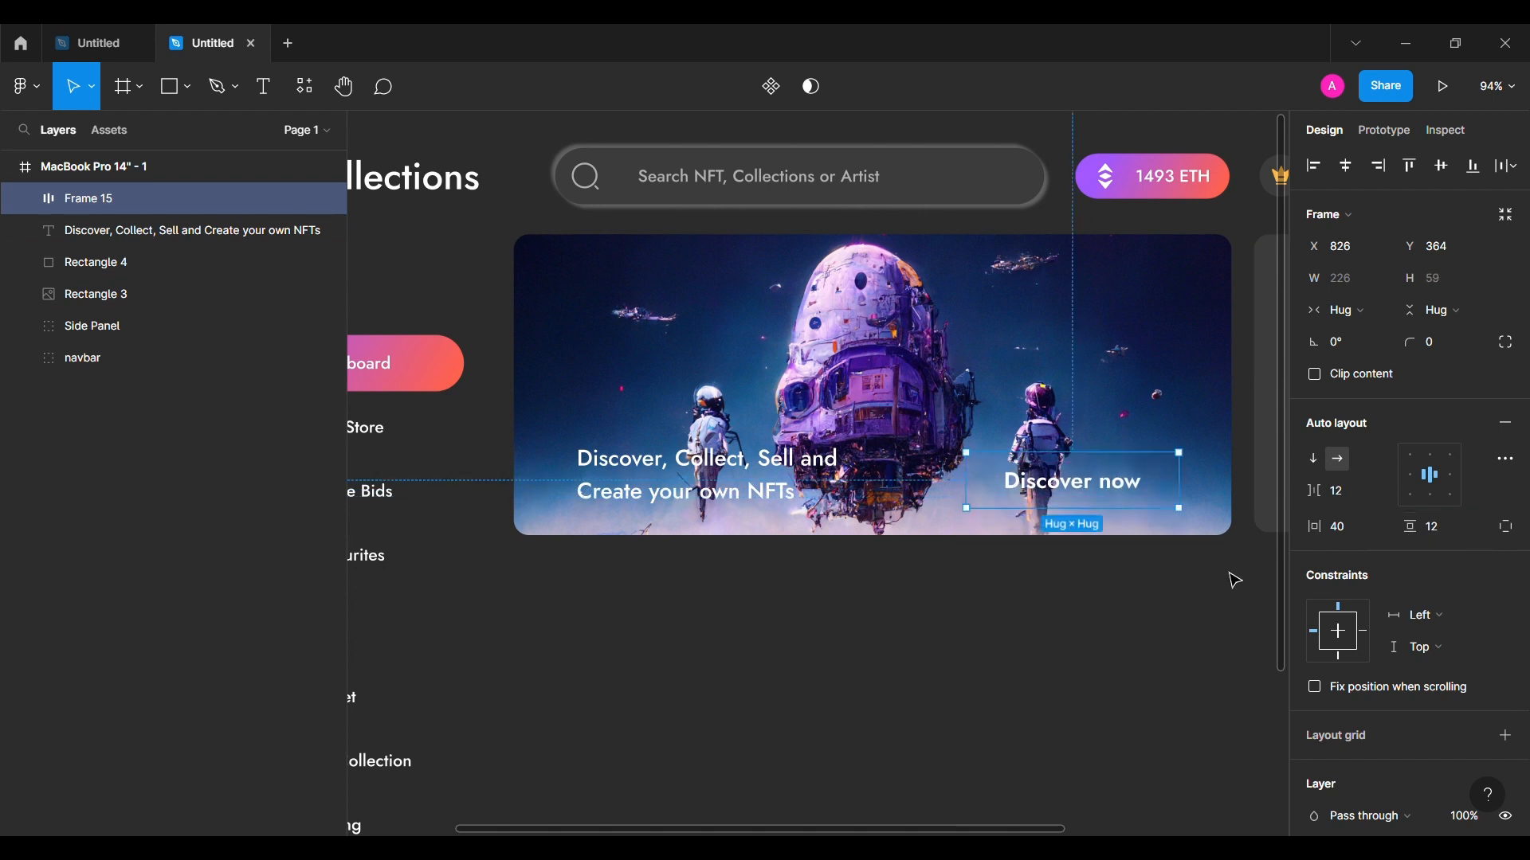
Step: Round the button corners to 22 and give it a FFFFFF fill at 20% opacity
{"action": "left_click_drag", "start_coordinate": [1413, 337], "coordinate": [1505, 335]}
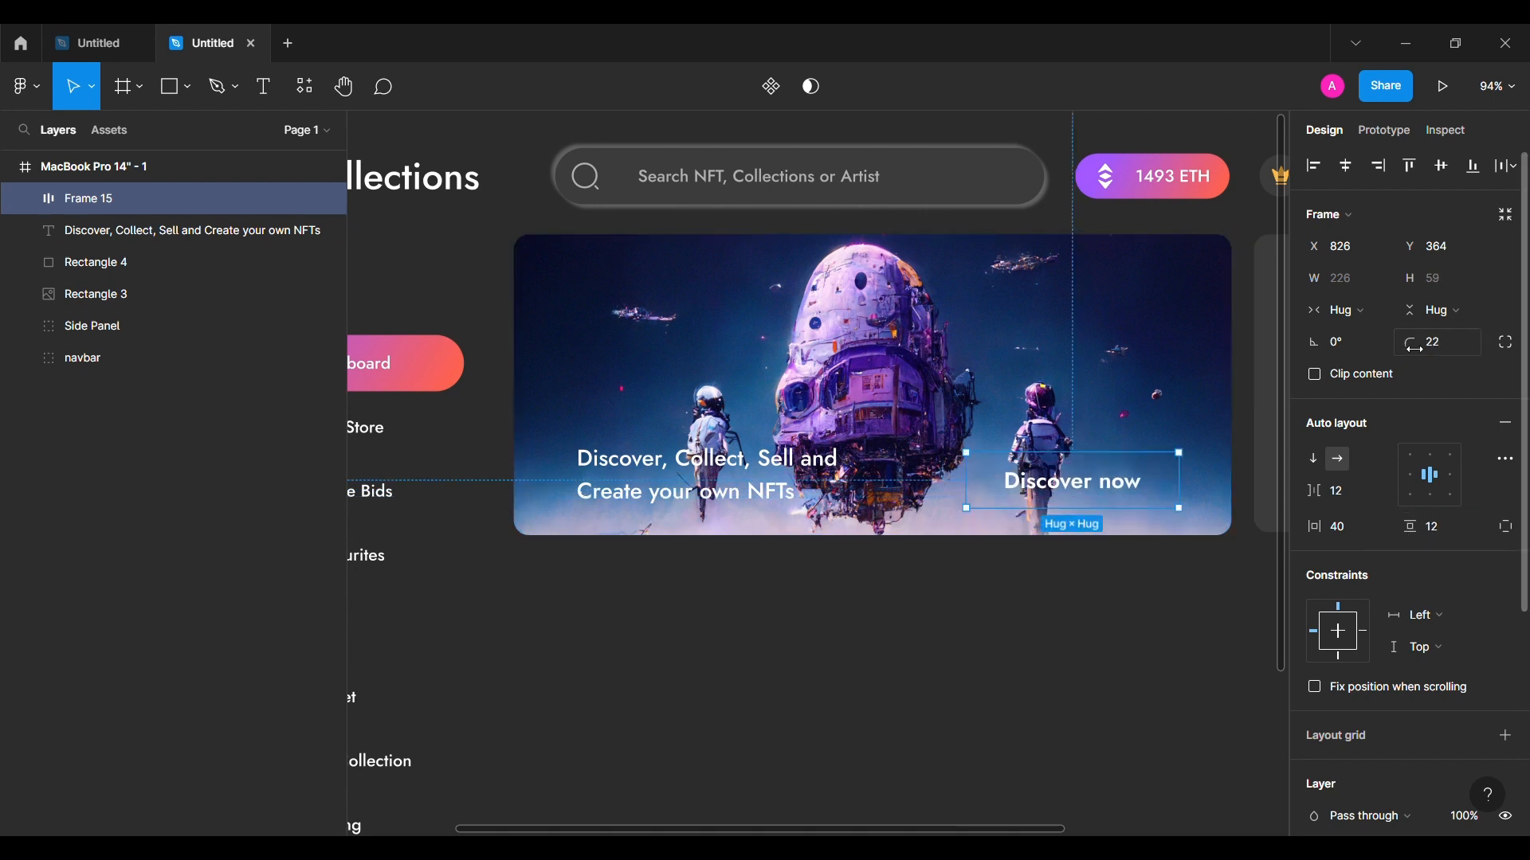
{"action": "scroll", "coordinate": [1434, 558], "scroll_direction": "down", "scroll_amount": 5}
{"action": "left_click", "coordinate": [1507, 647]}
{"action": "left_click", "coordinate": [1418, 678]}
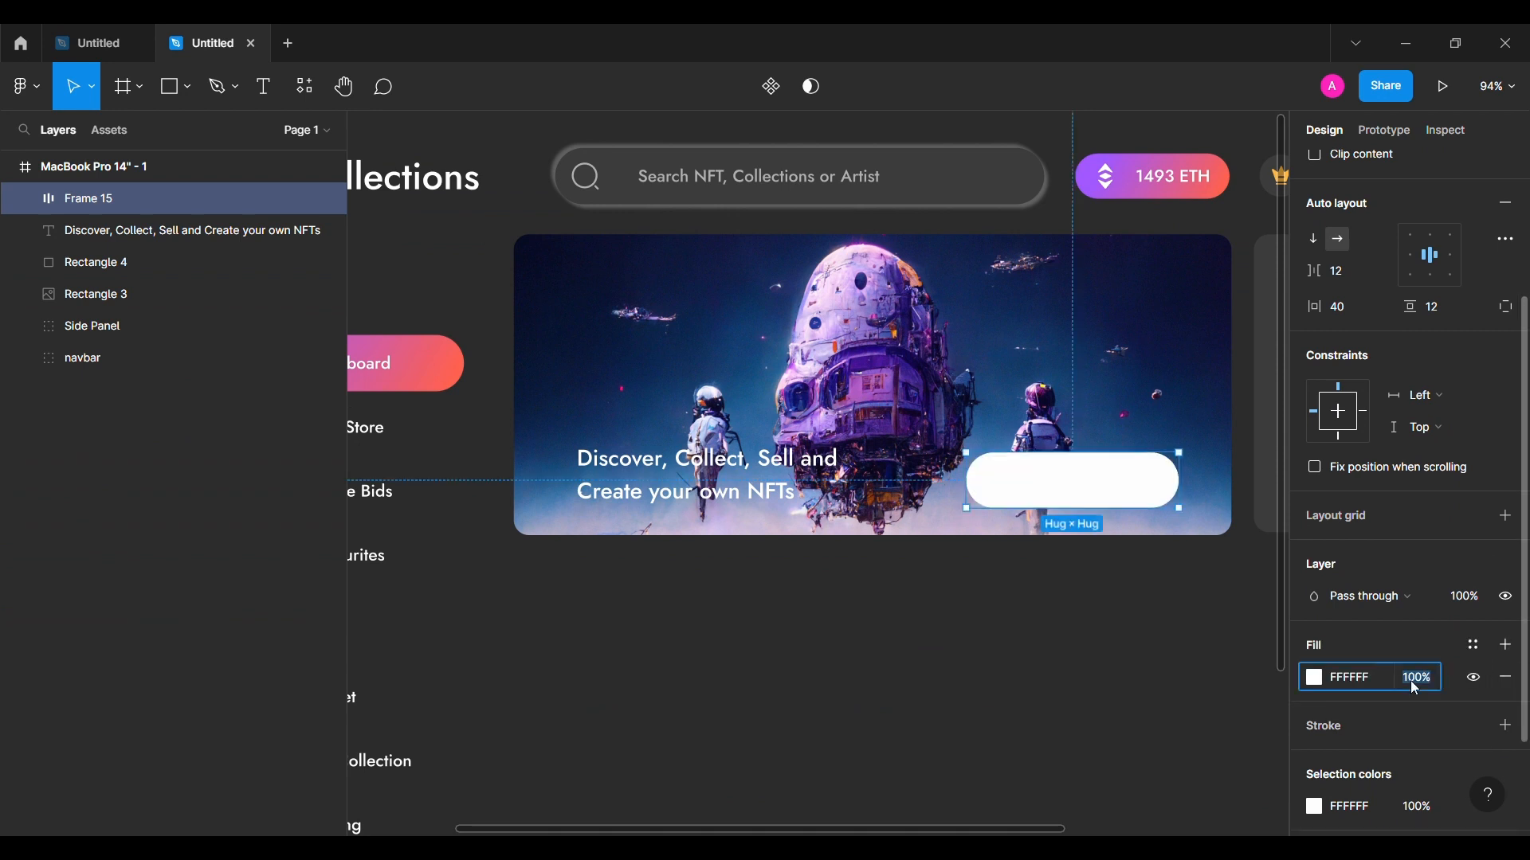
{"action": "type", "text": "20"}
{"action": "key", "text": "Return"}
{"action": "scroll", "coordinate": [1208, 603], "scroll_direction": "up", "scroll_amount": 1}
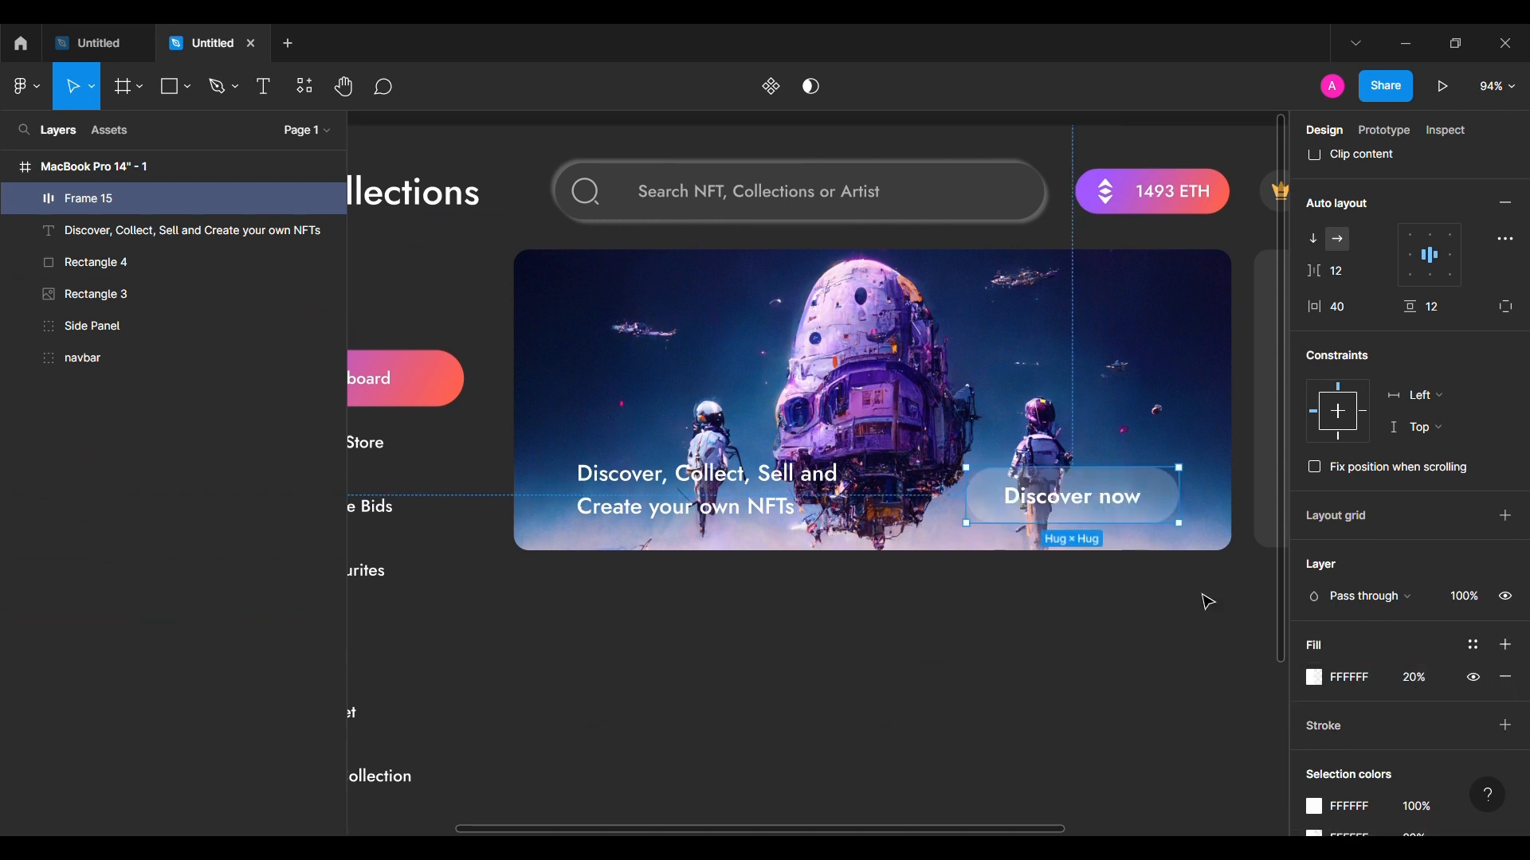
{"action": "left_click", "coordinate": [279, 230], "text": "shift"}
Step: Wrap the headline and button in an auto-layout row and move the banner image layer above Rectangle 4
{"action": "key", "text": "shift+a"}
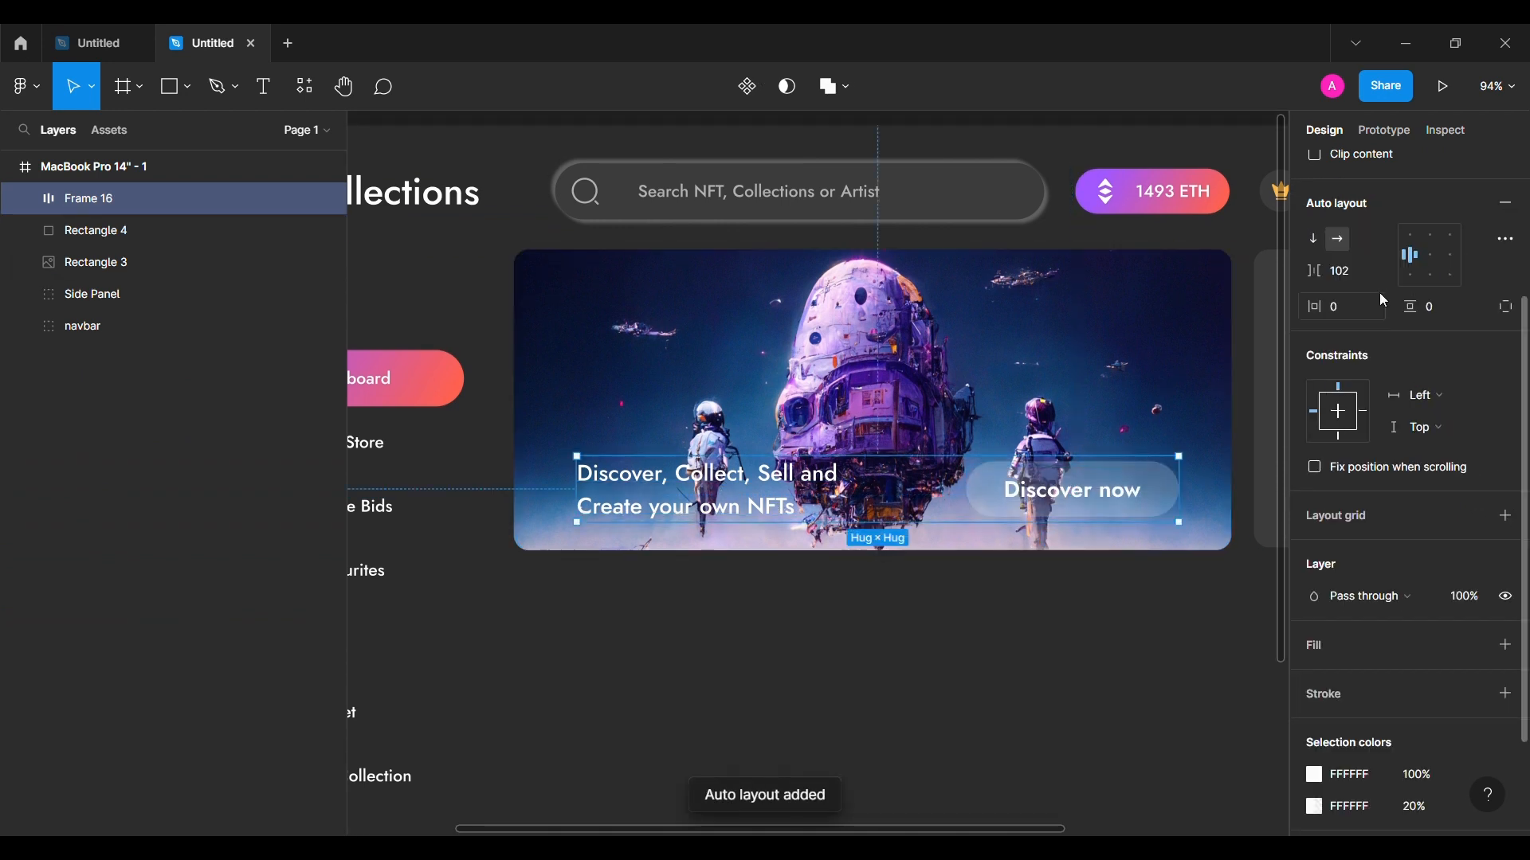
{"action": "key", "text": "alt"}
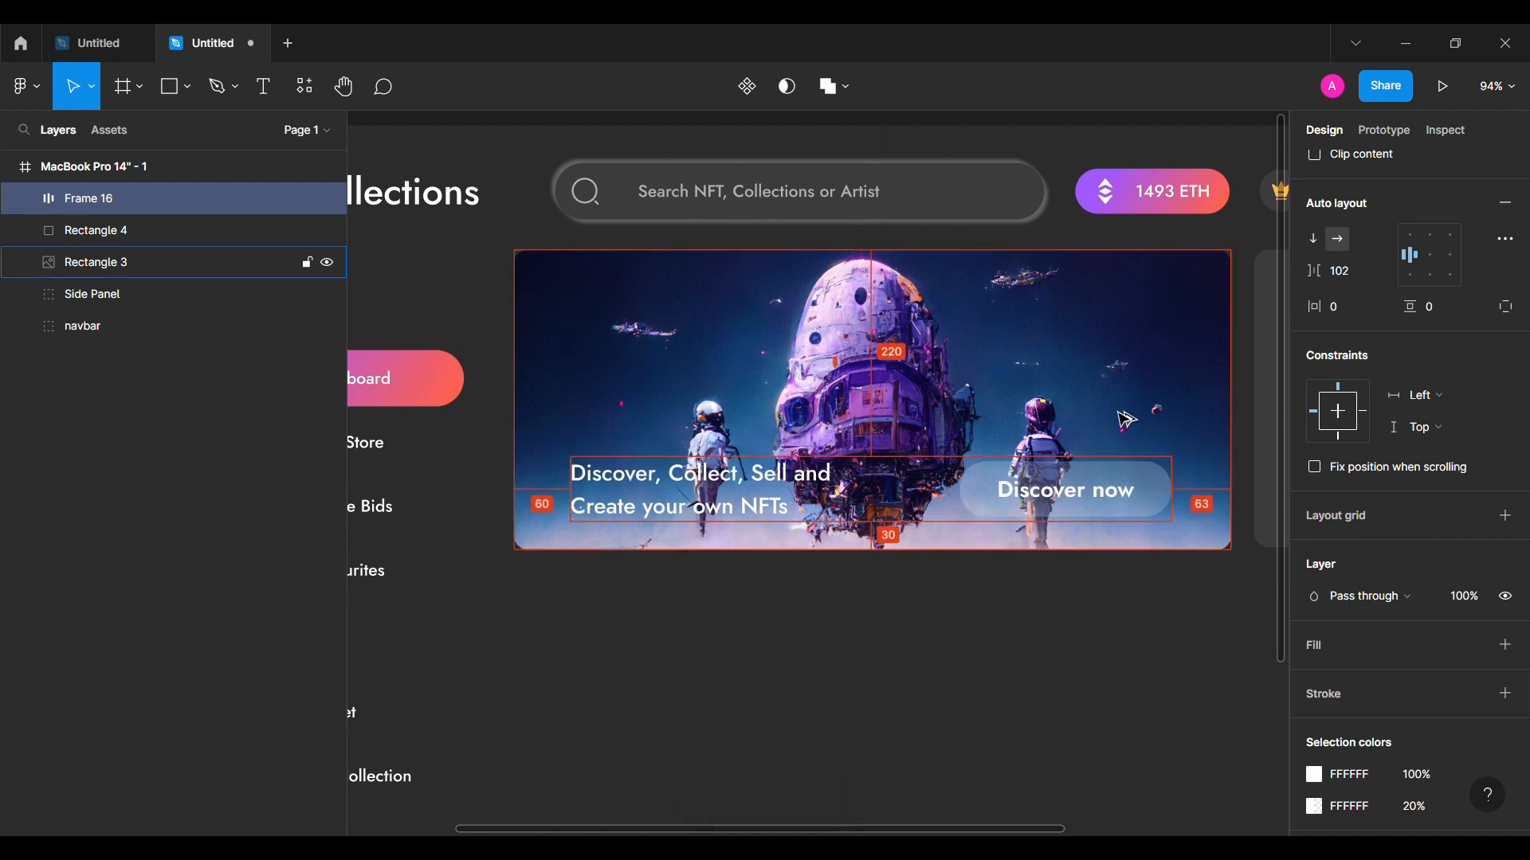
{"action": "scroll", "coordinate": [1126, 420], "scroll_direction": "up", "scroll_amount": 1}
{"action": "key", "text": "Up"}
{"action": "key", "text": "Up"}
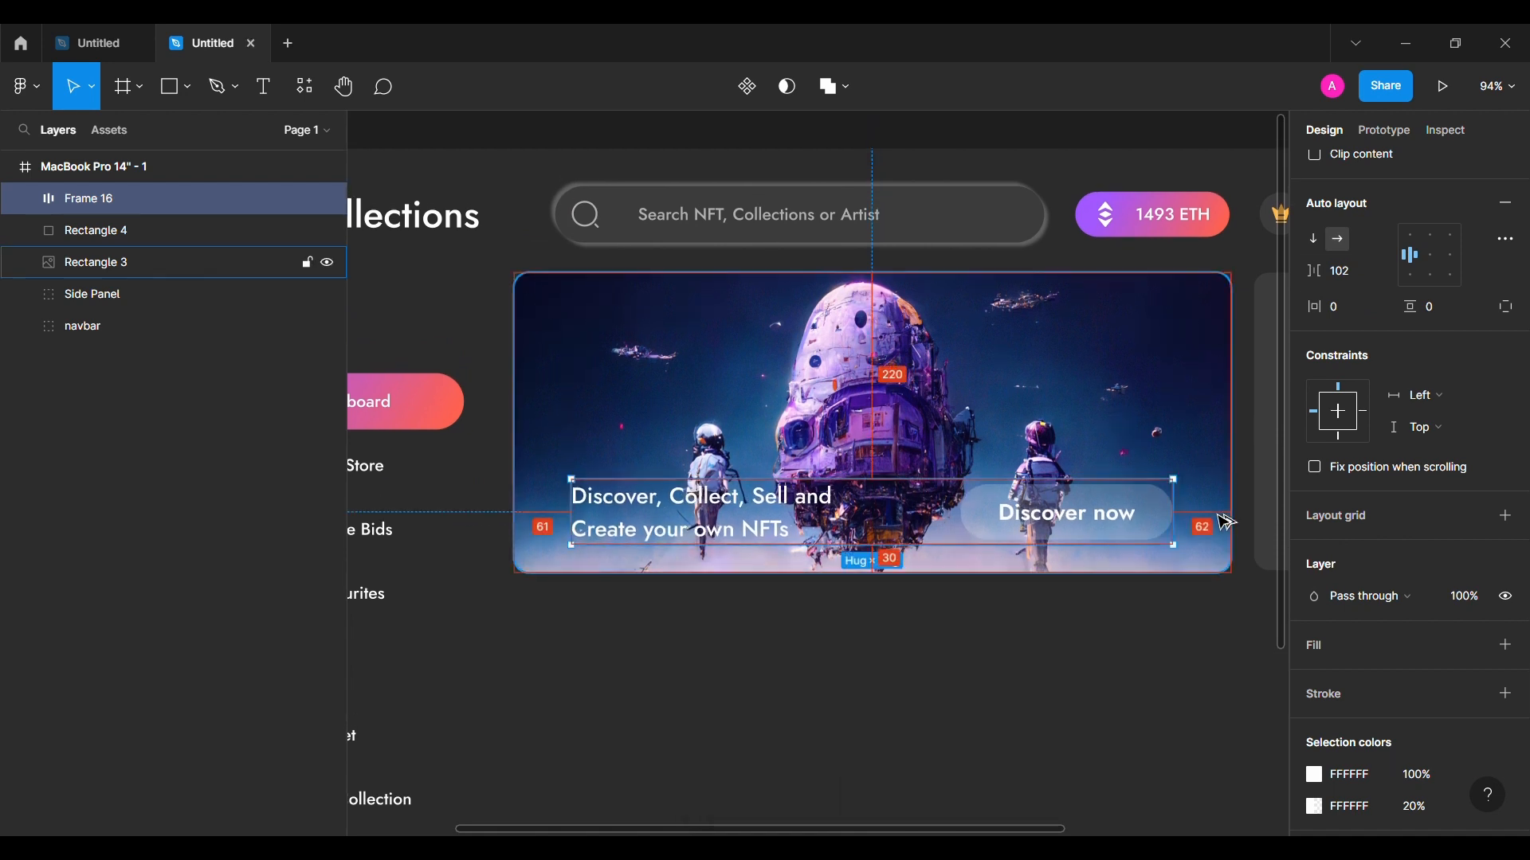
{"action": "left_click", "coordinate": [903, 692]}
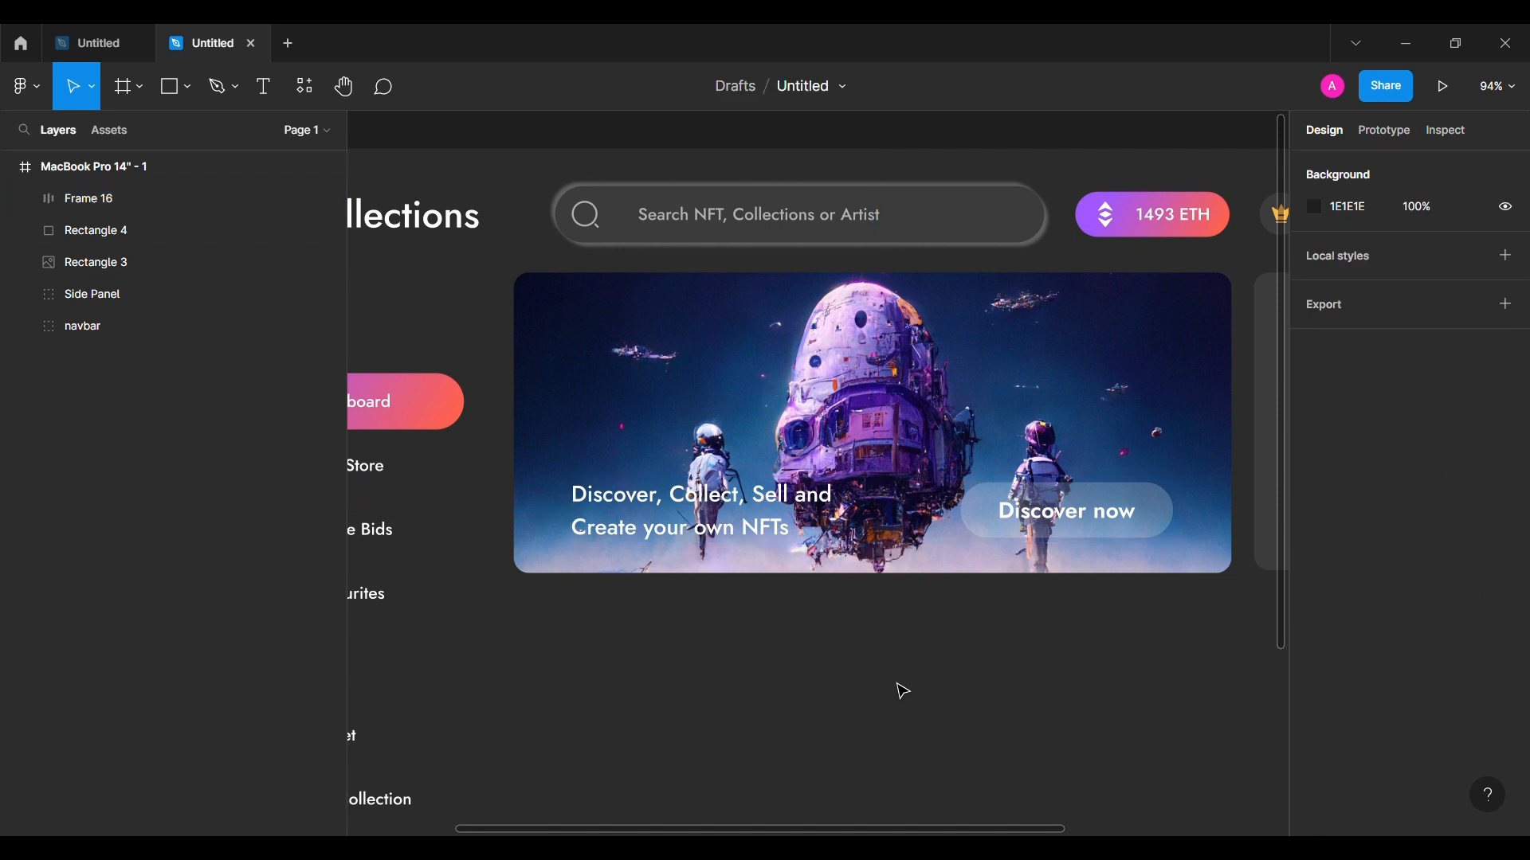
{"action": "left_click", "coordinate": [129, 274]}
{"action": "left_click_drag", "start_coordinate": [125, 266], "coordinate": [132, 218]}
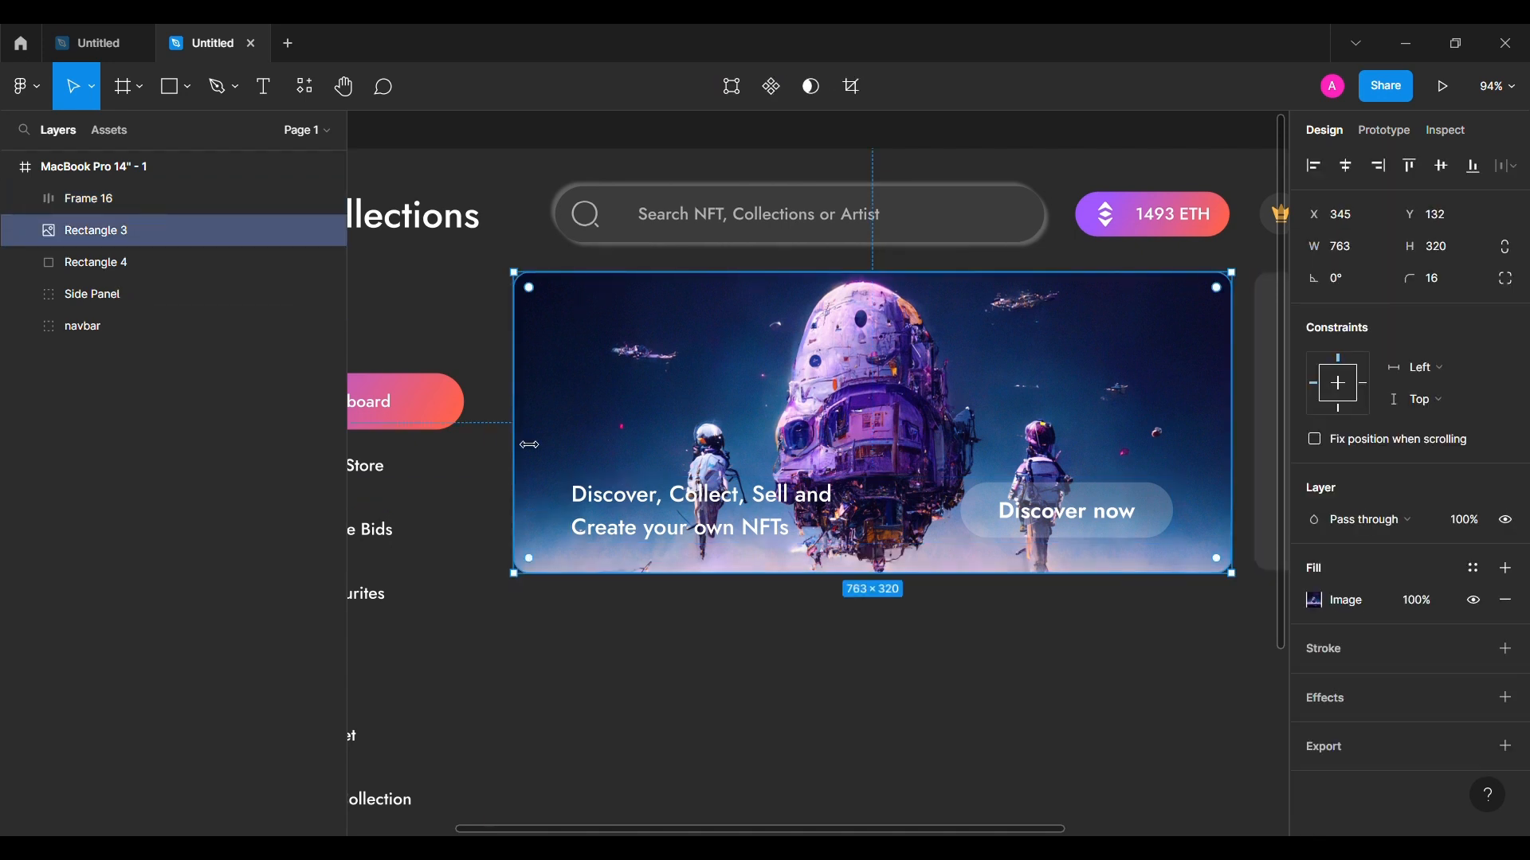
Step: Set the headline row's side padding to 61 on the left and 62 on the right
{"action": "left_click", "coordinate": [539, 166]}
{"action": "double_click", "coordinate": [1053, 511]}
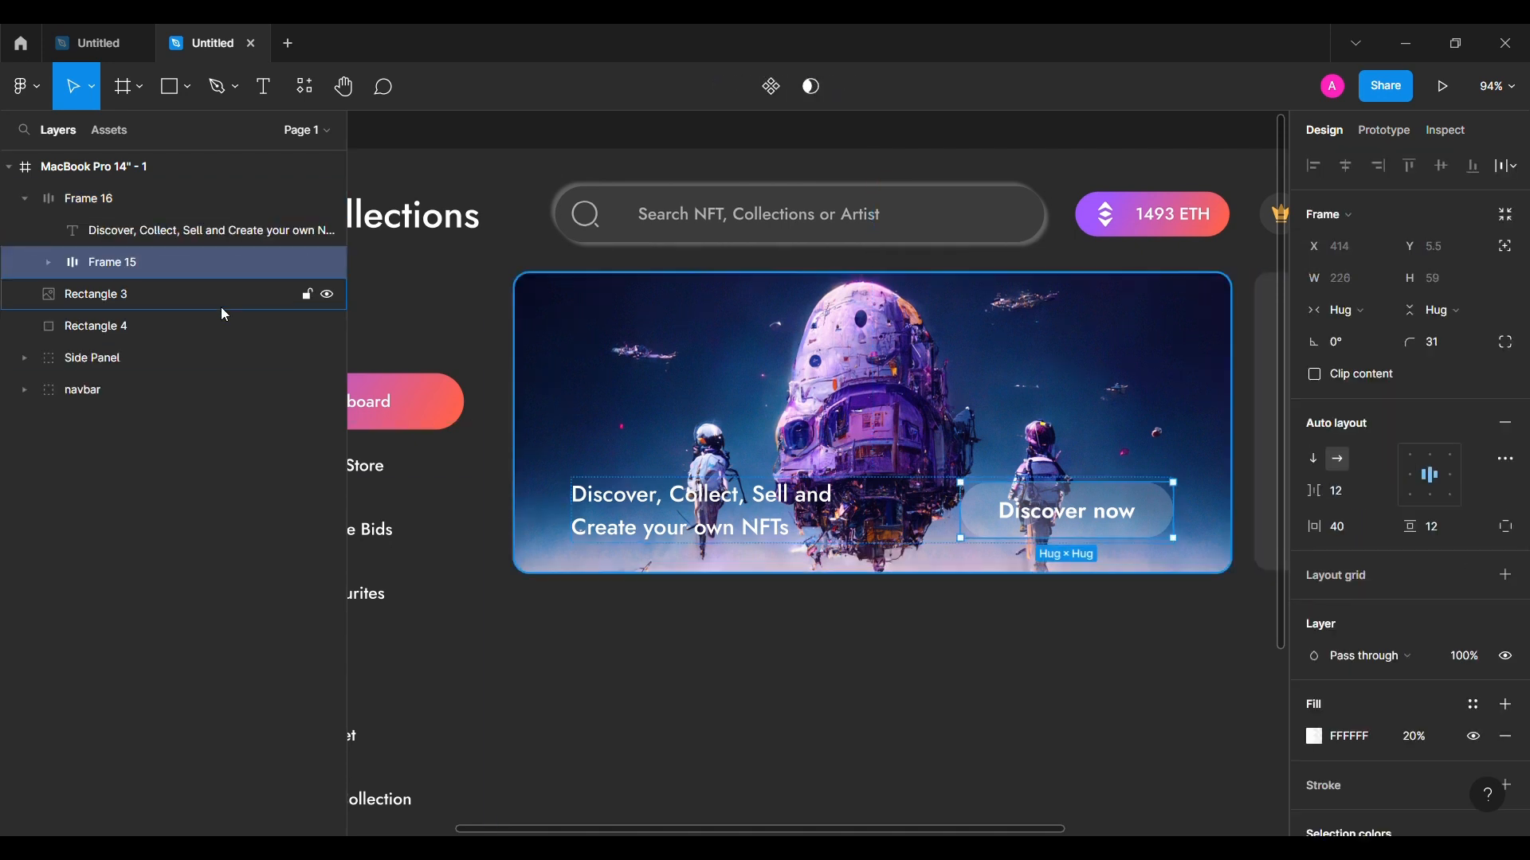
{"action": "left_click", "coordinate": [27, 200]}
{"action": "left_click", "coordinate": [940, 502]}
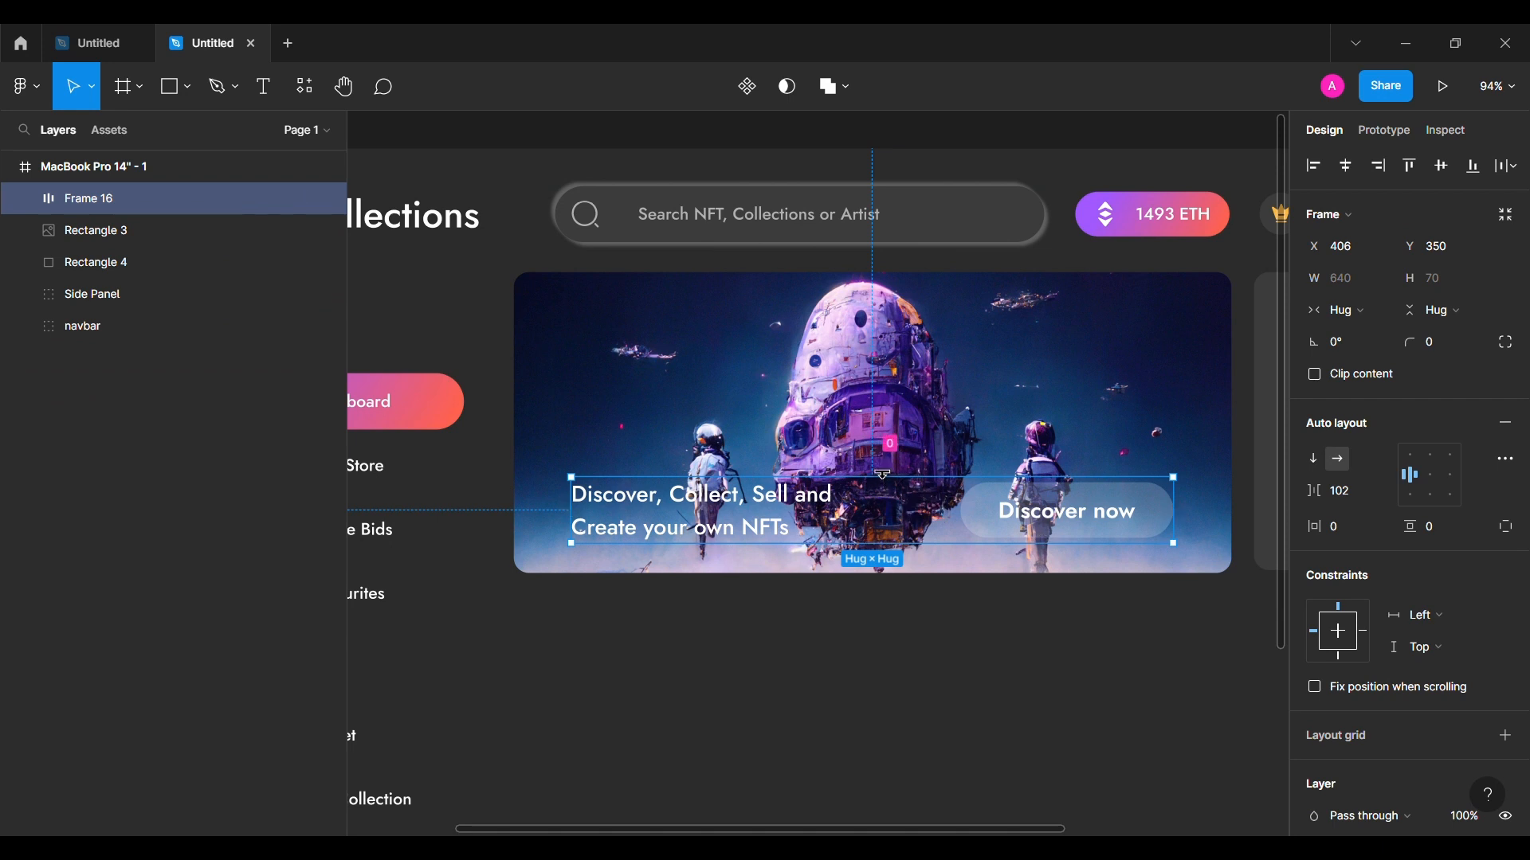
{"action": "left_click", "coordinate": [879, 430]}
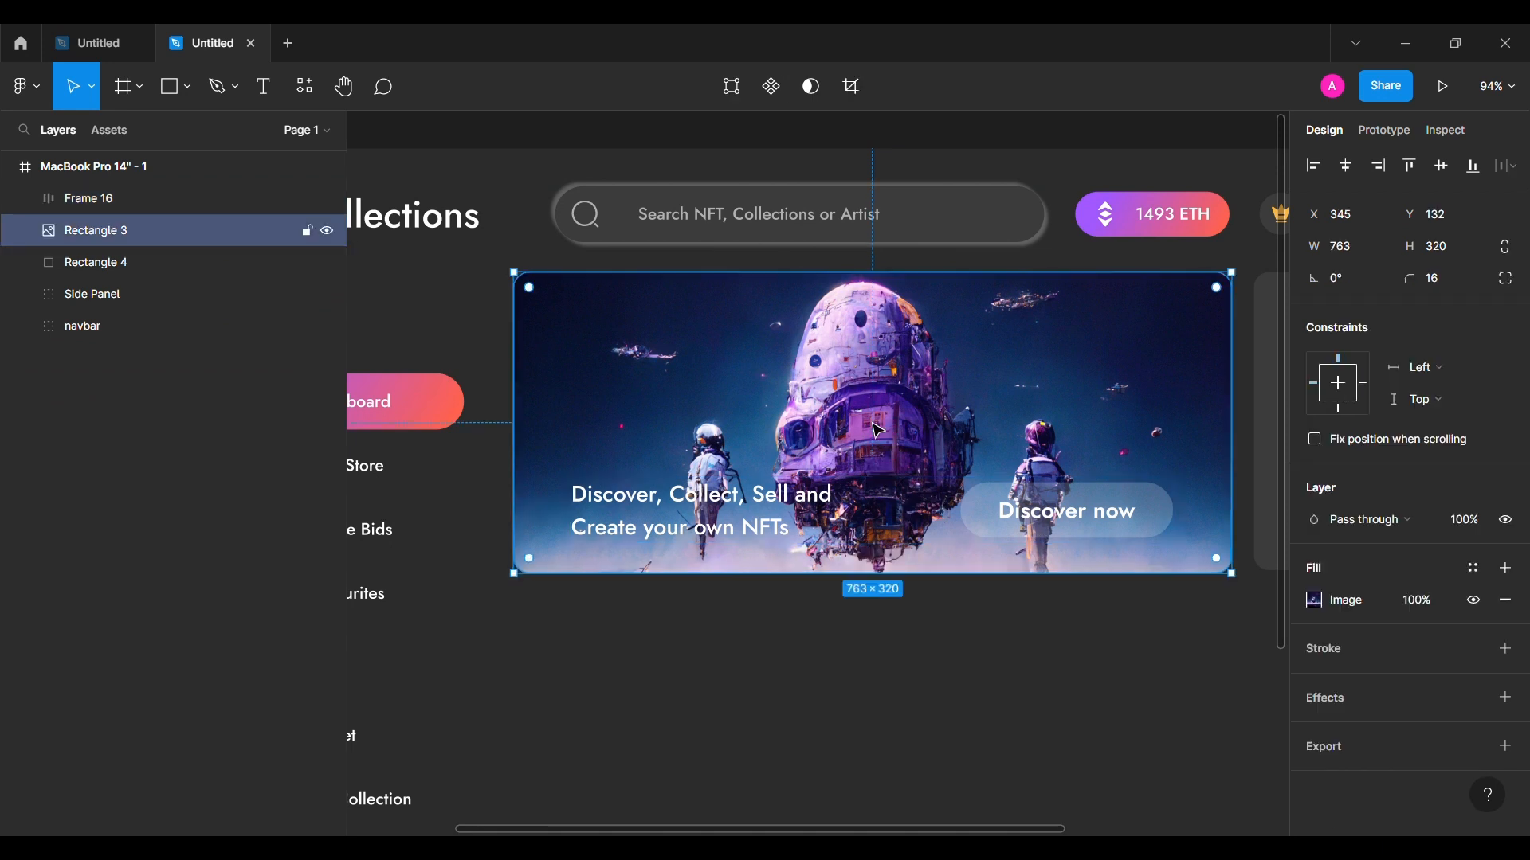
{"action": "left_click", "coordinate": [807, 530]}
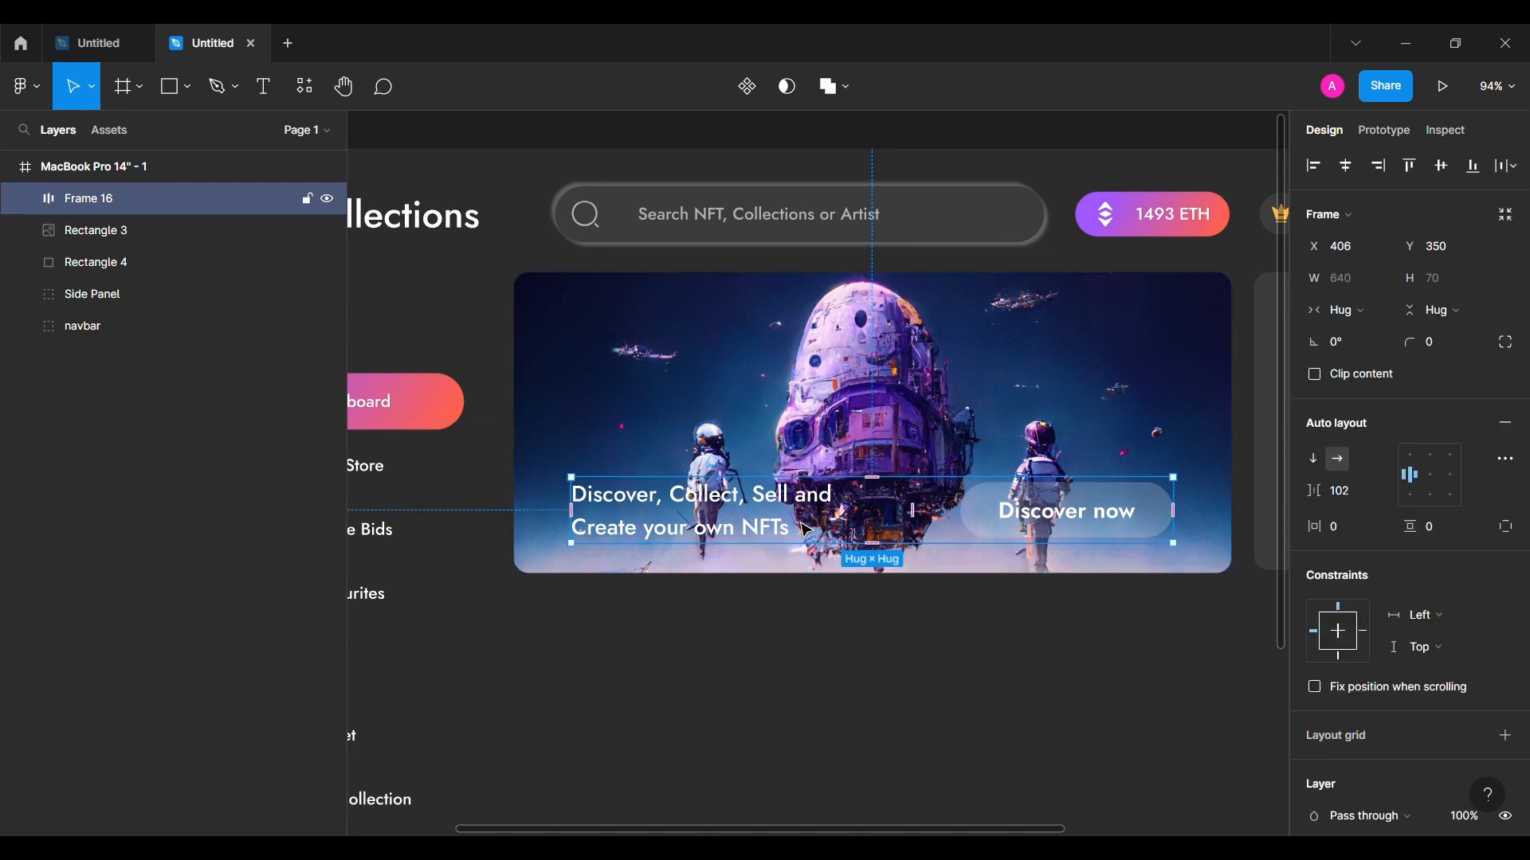
{"action": "left_click", "coordinate": [1506, 526]}
{"action": "left_click_drag", "start_coordinate": [1318, 530], "coordinate": [1360, 532]}
{"action": "left_click", "coordinate": [1359, 532]}
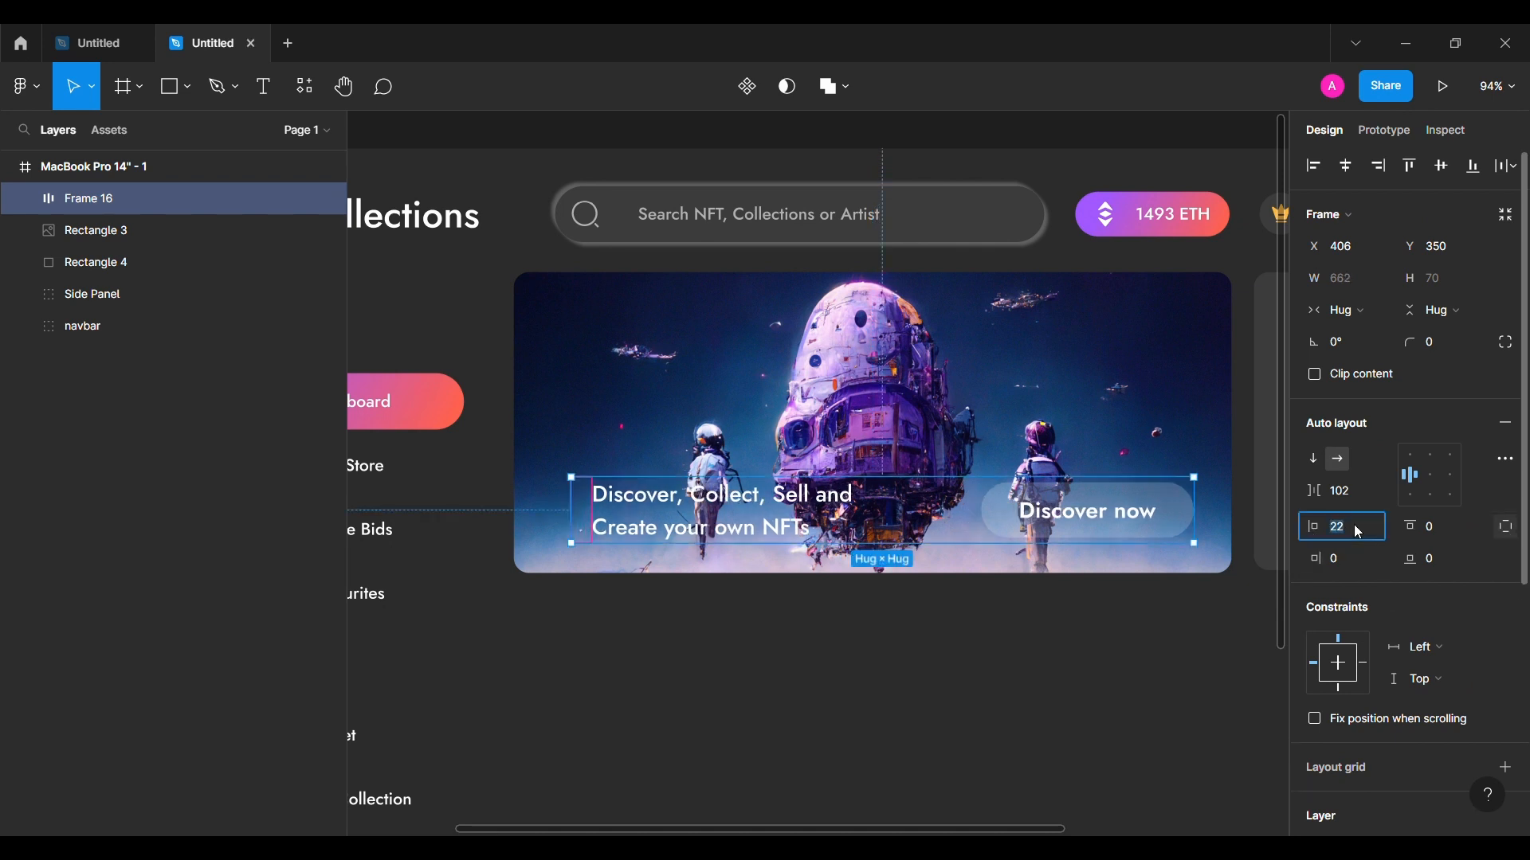
{"action": "type", "text": "61"}
{"action": "key", "text": "Return"}
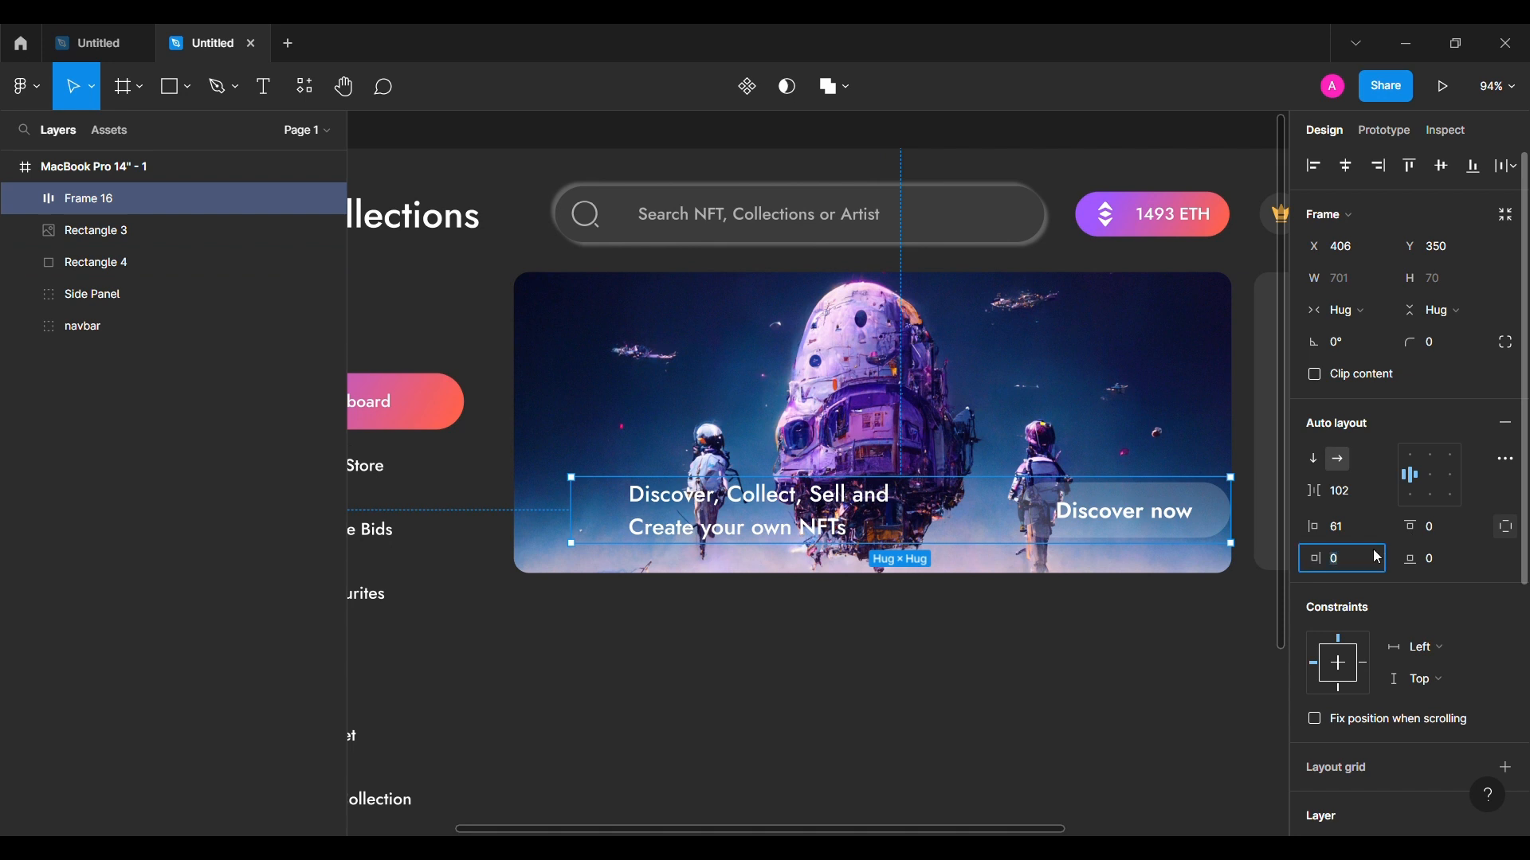
{"action": "type", "text": "62"}
{"action": "key", "text": "Return"}
Step: Nudge the headline row left and set its bottom padding to 32
{"action": "left_click", "coordinate": [1131, 414], "text": "shift"}
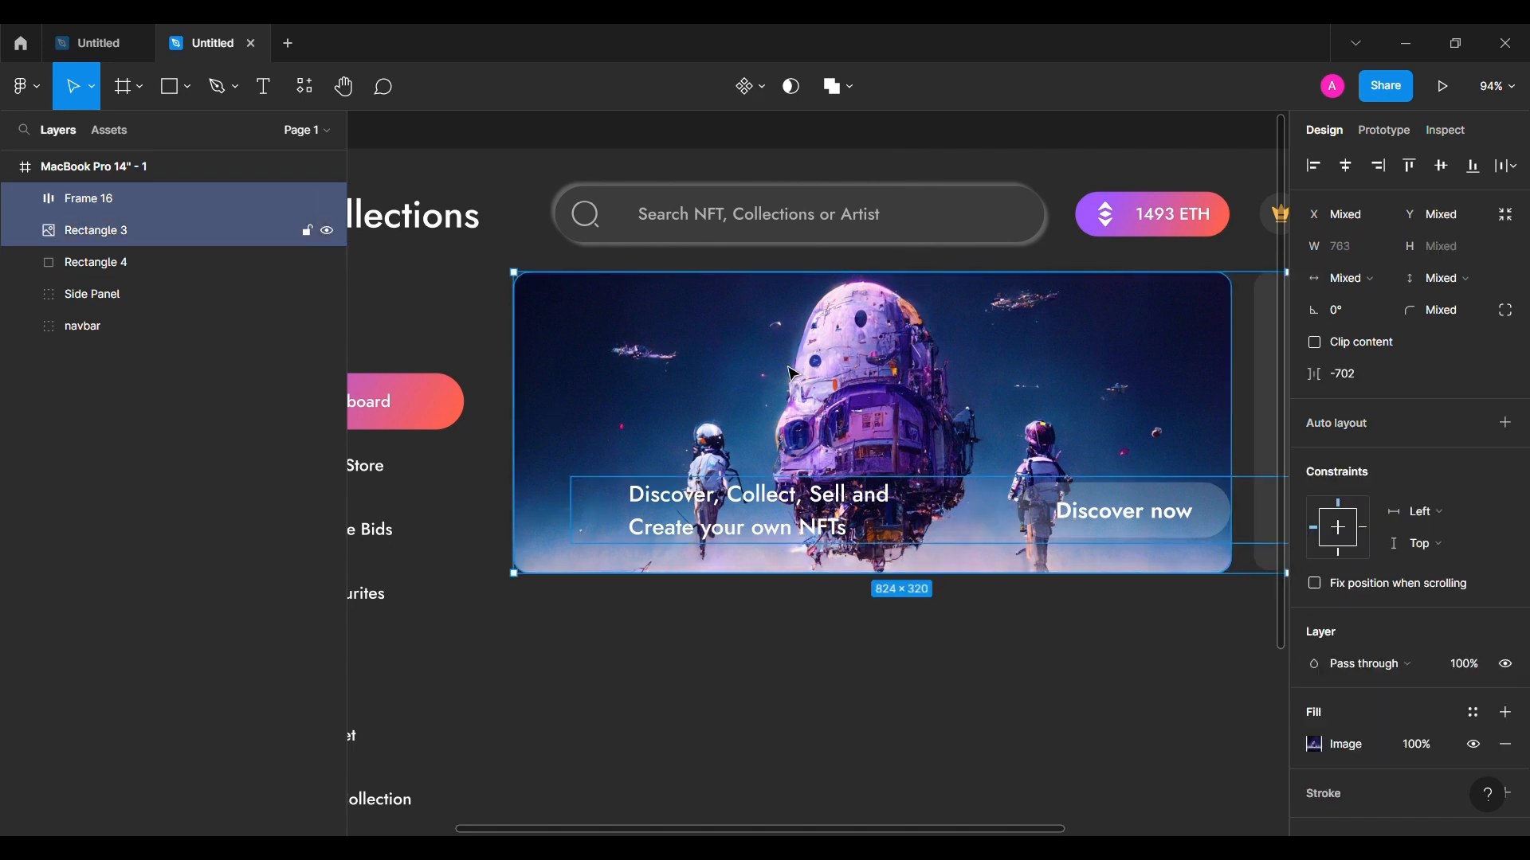
{"action": "left_click", "coordinate": [1347, 166]}
{"action": "key", "text": "ctrl+z"}
{"action": "left_click_drag", "start_coordinate": [792, 511], "coordinate": [669, 520]}
{"action": "key", "text": "ctrl+z"}
{"action": "left_click", "coordinate": [755, 513]}
{"action": "key", "text": "alt+Left"}
{"action": "key", "text": "alt+Left"}
{"action": "key", "text": "alt+Left"}
{"action": "key", "text": "alt+Left"}
{"action": "key", "text": "alt+Left"}
{"action": "key", "text": "alt+Left"}
{"action": "key", "text": "alt+Left"}
{"action": "key", "text": "alt+Left"}
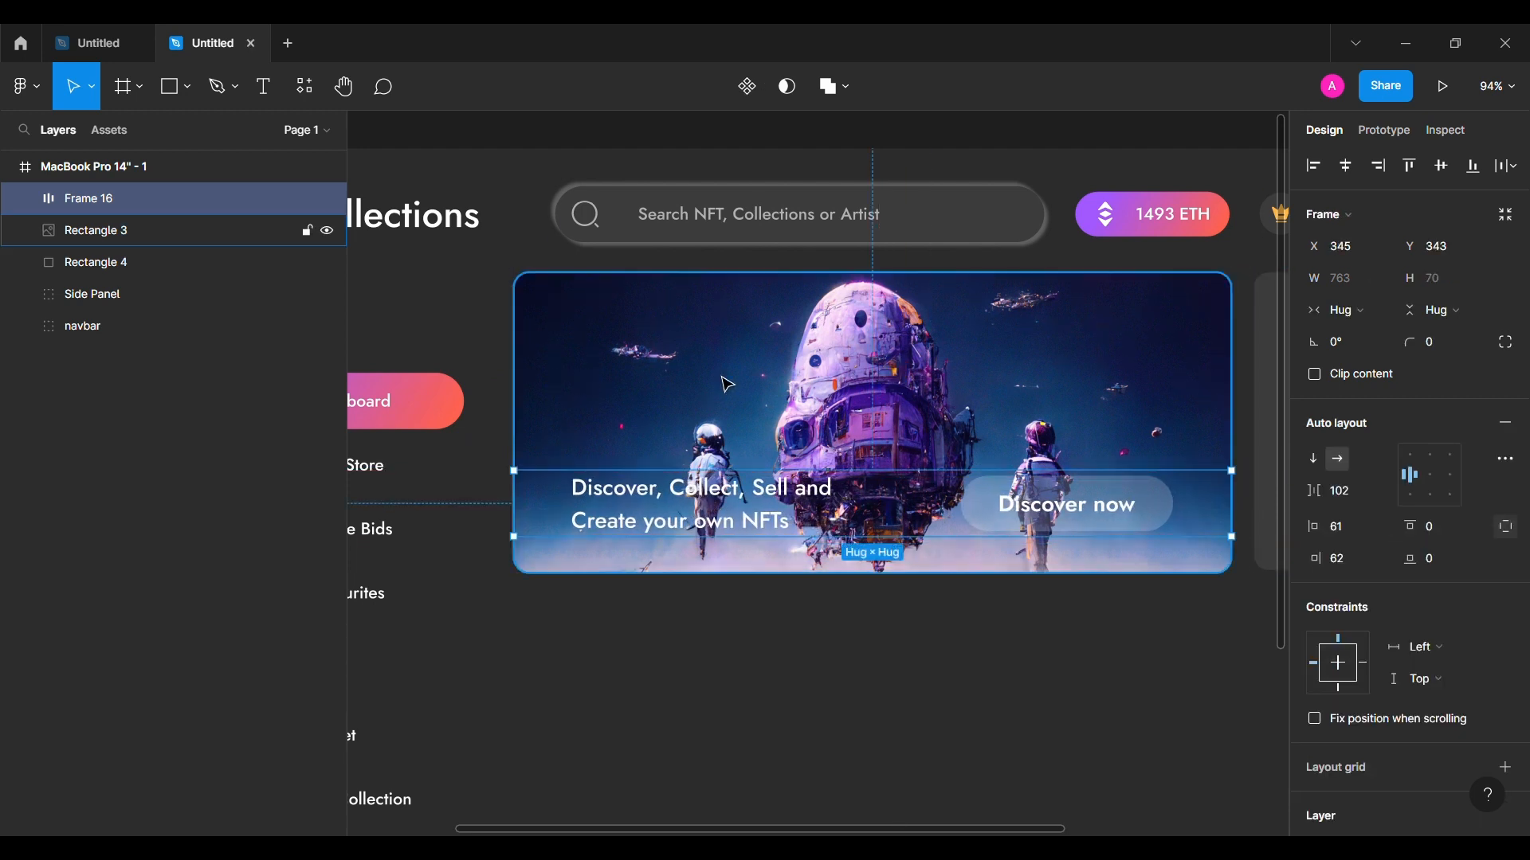
{"action": "key", "text": "Return"}
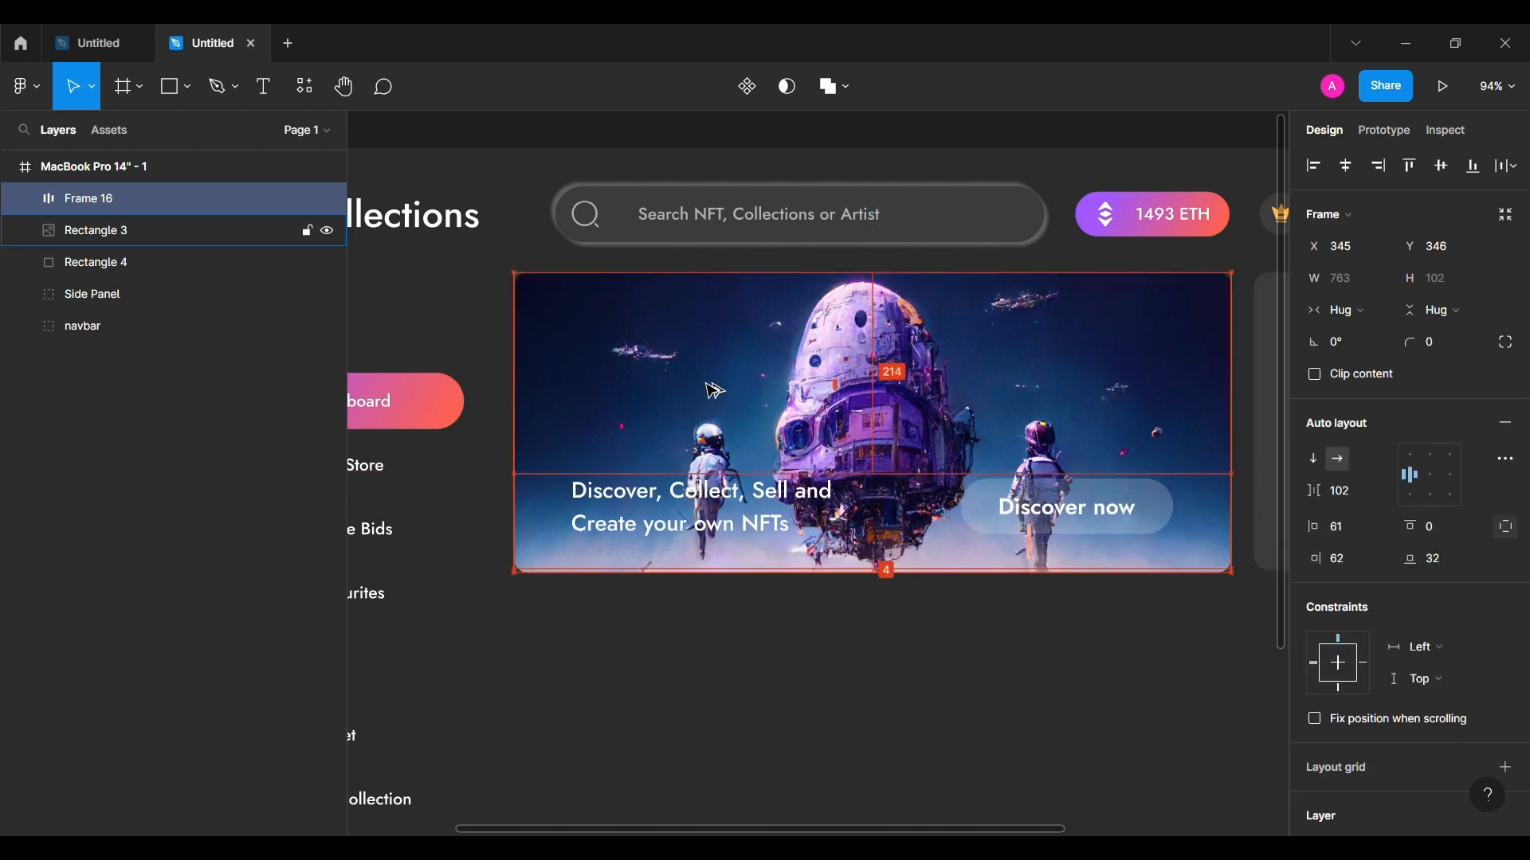
Step: Grow the row to the banner's 320 height and position it exactly over the banner image
{"action": "left_click_drag", "start_coordinate": [1411, 527], "coordinate": [1473, 515]}
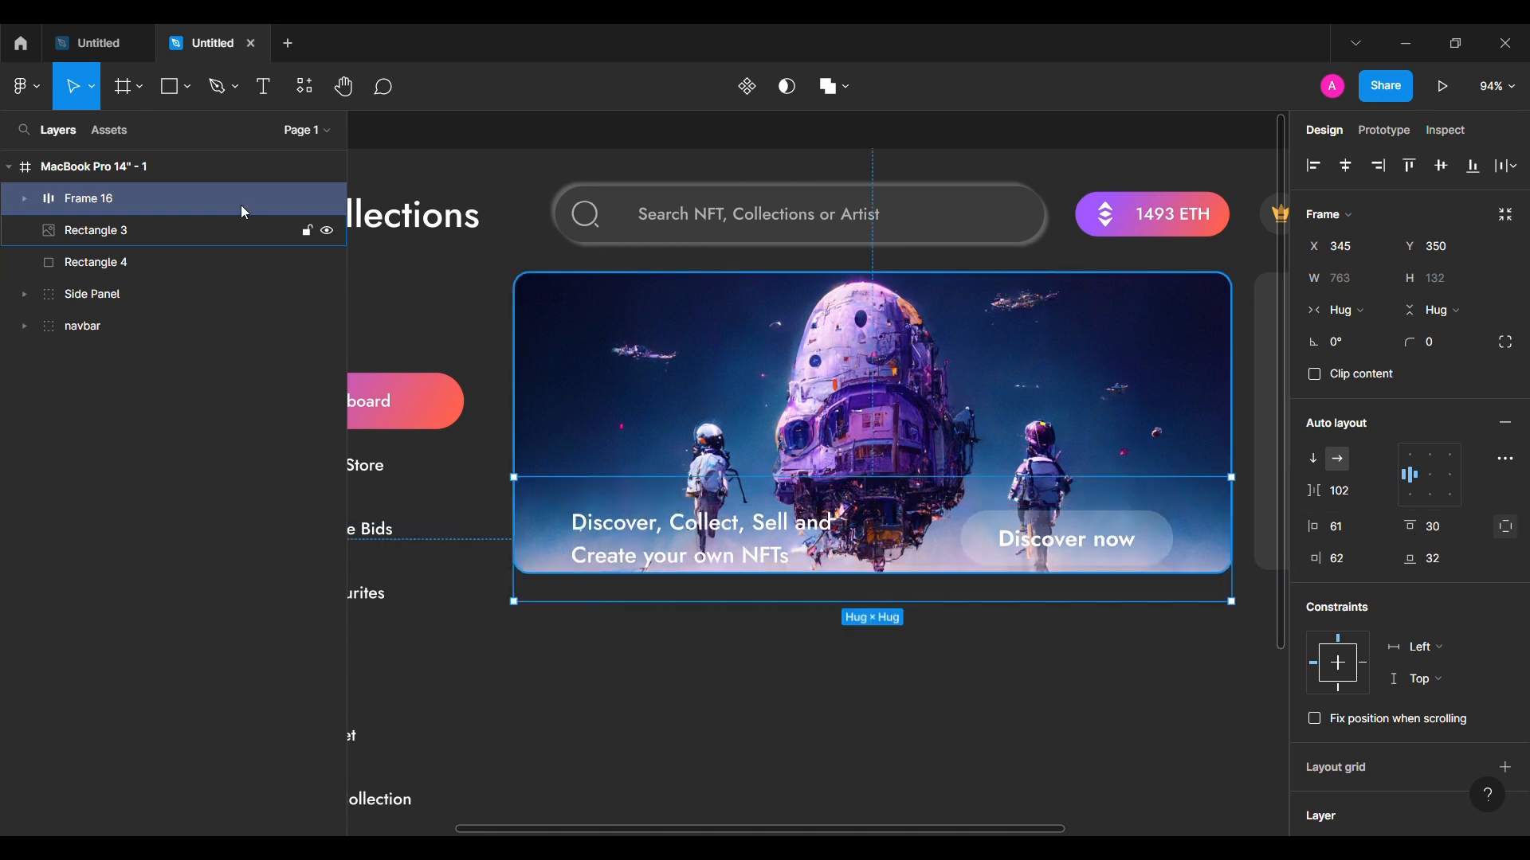
{"action": "left_click", "coordinate": [156, 227]}
{"action": "left_click", "coordinate": [125, 205]}
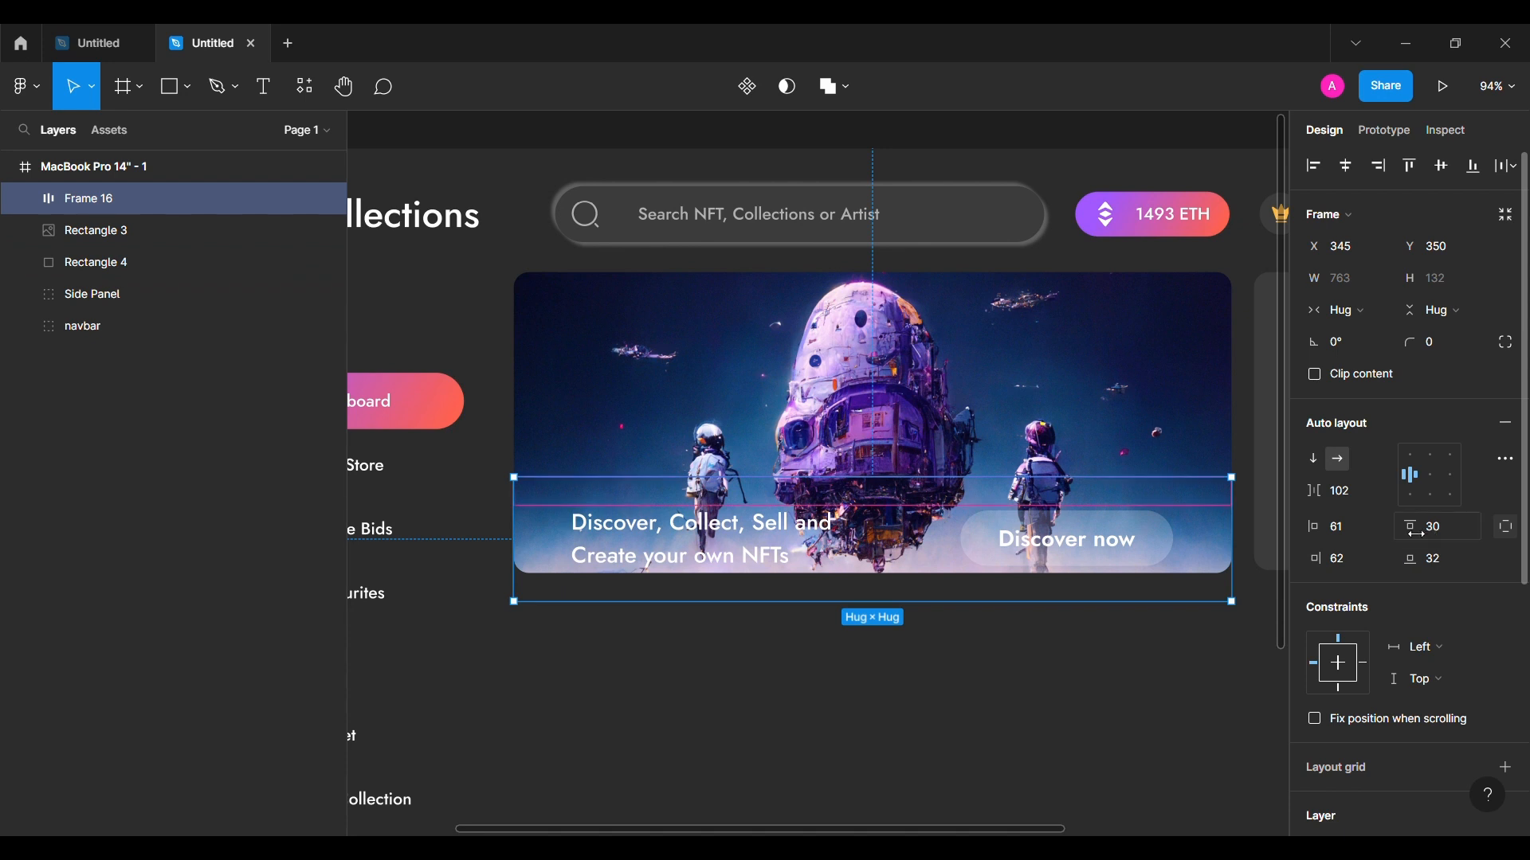
{"action": "left_click_drag", "start_coordinate": [1416, 534], "coordinate": [254, 595]}
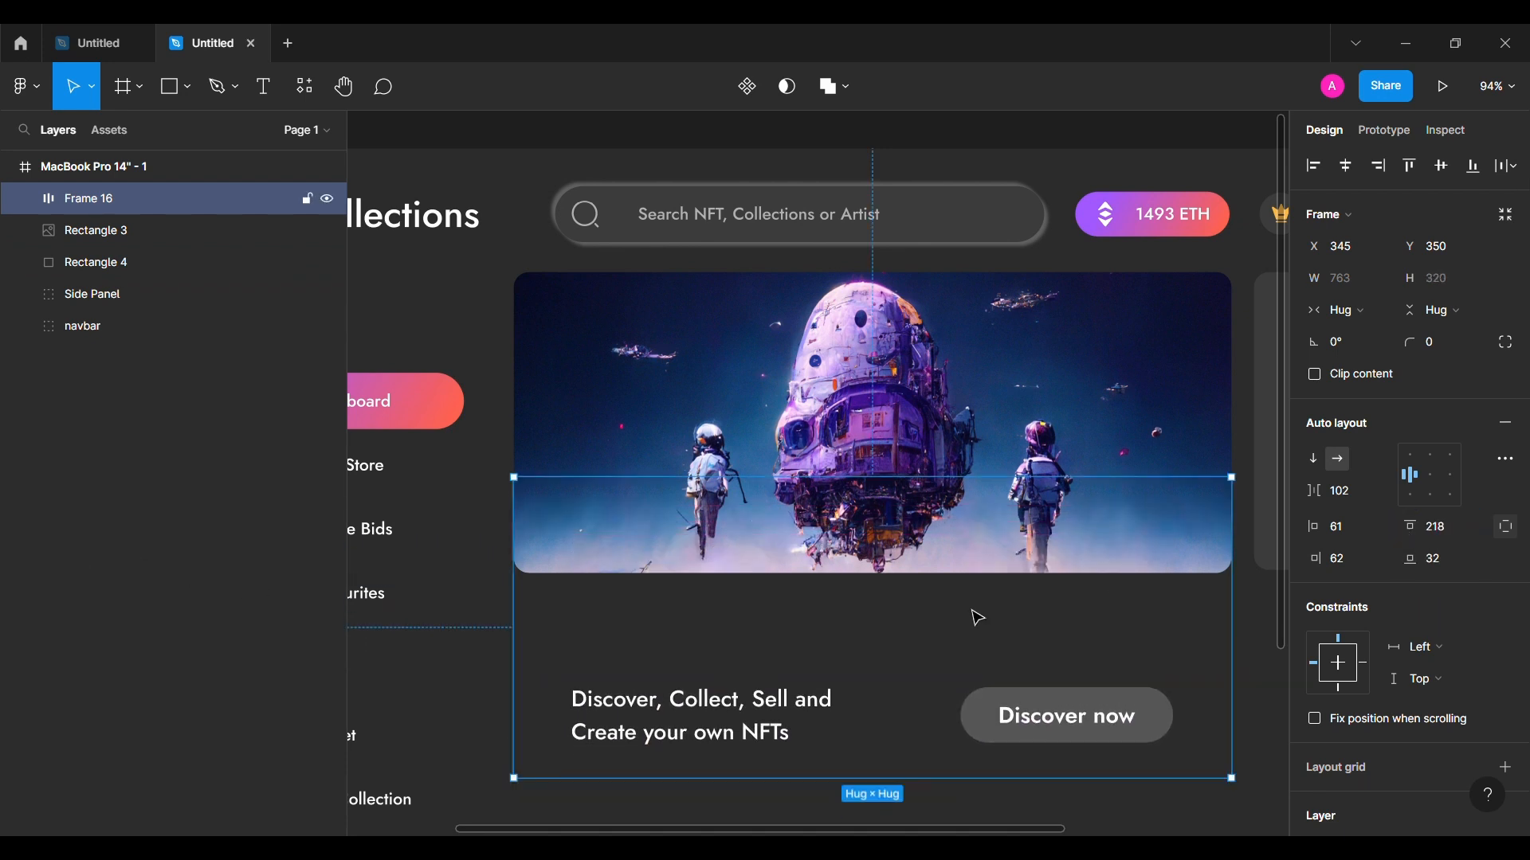
{"action": "left_click_drag", "start_coordinate": [795, 705], "coordinate": [795, 506]}
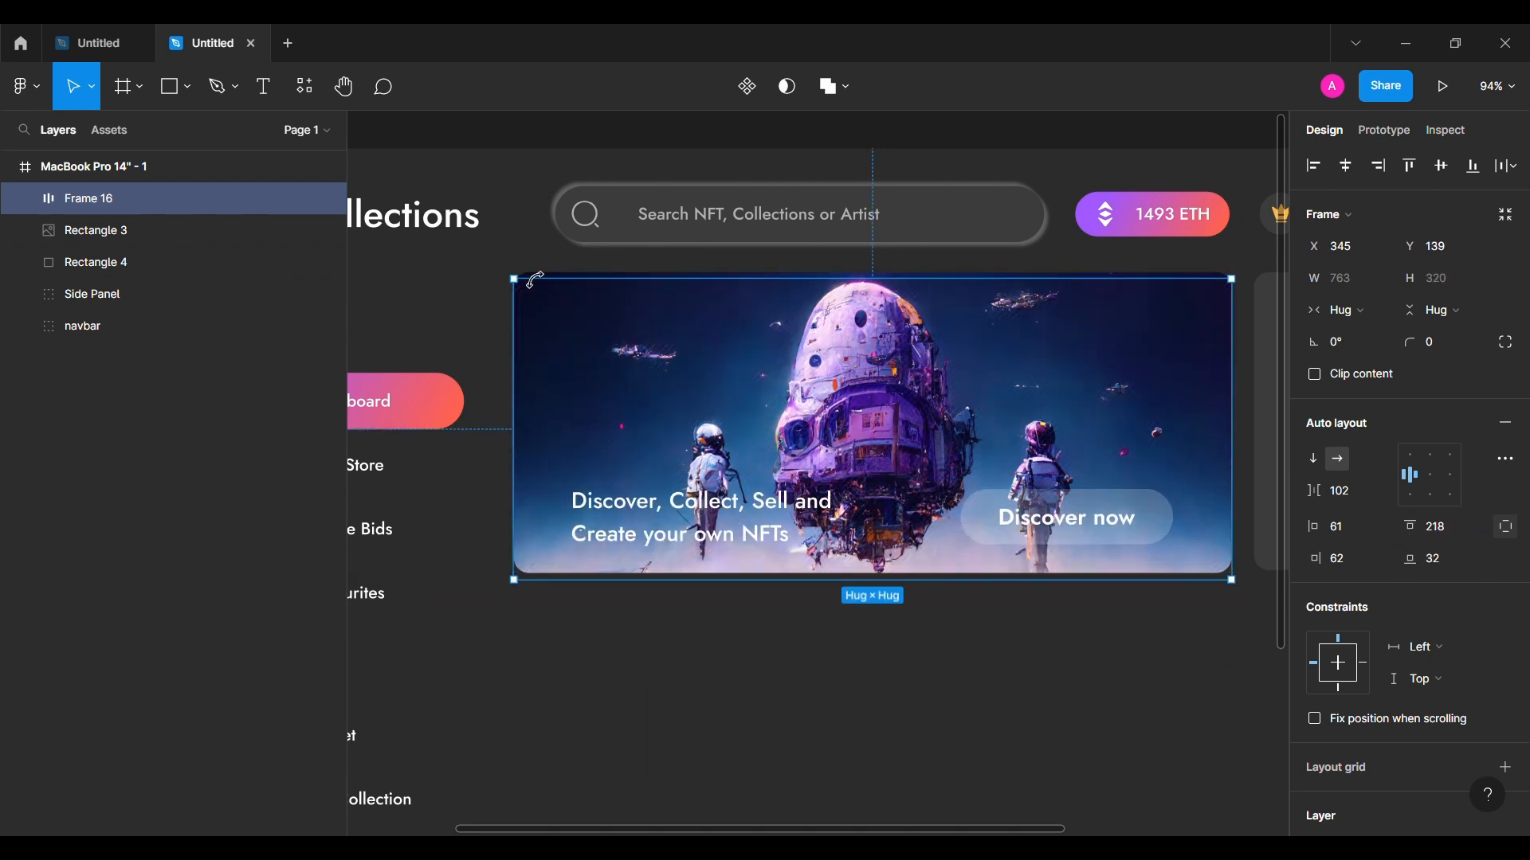
{"action": "key", "text": "Up"}
{"action": "key", "text": "Up"}
{"action": "key", "text": "Up"}
{"action": "key", "text": "Up"}
{"action": "key", "text": "Up"}
{"action": "key", "text": "Up"}
{"action": "key", "text": "Up"}
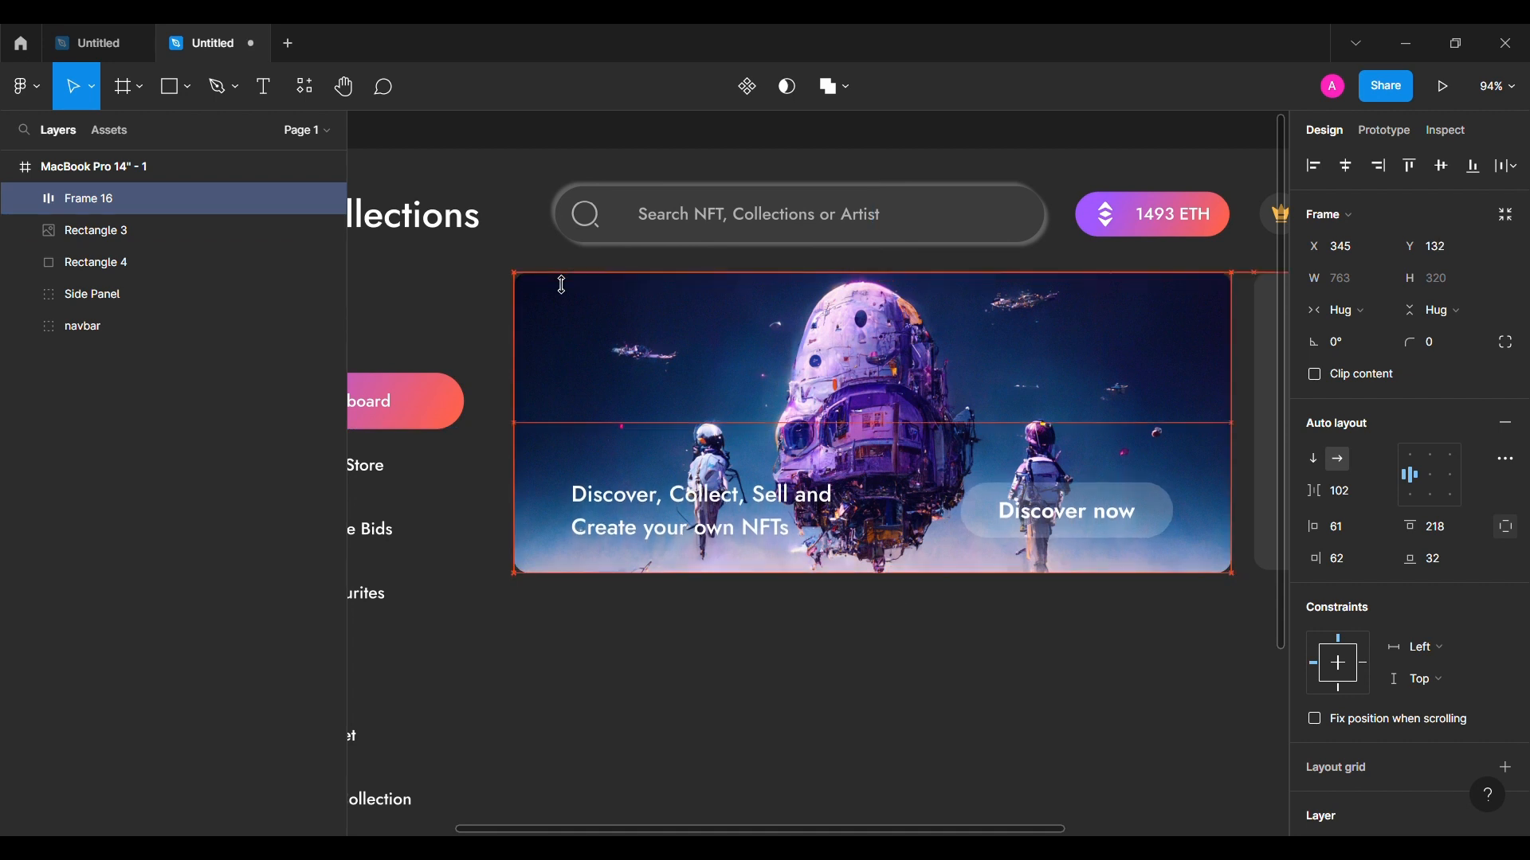
{"action": "left_click", "coordinate": [196, 236]}
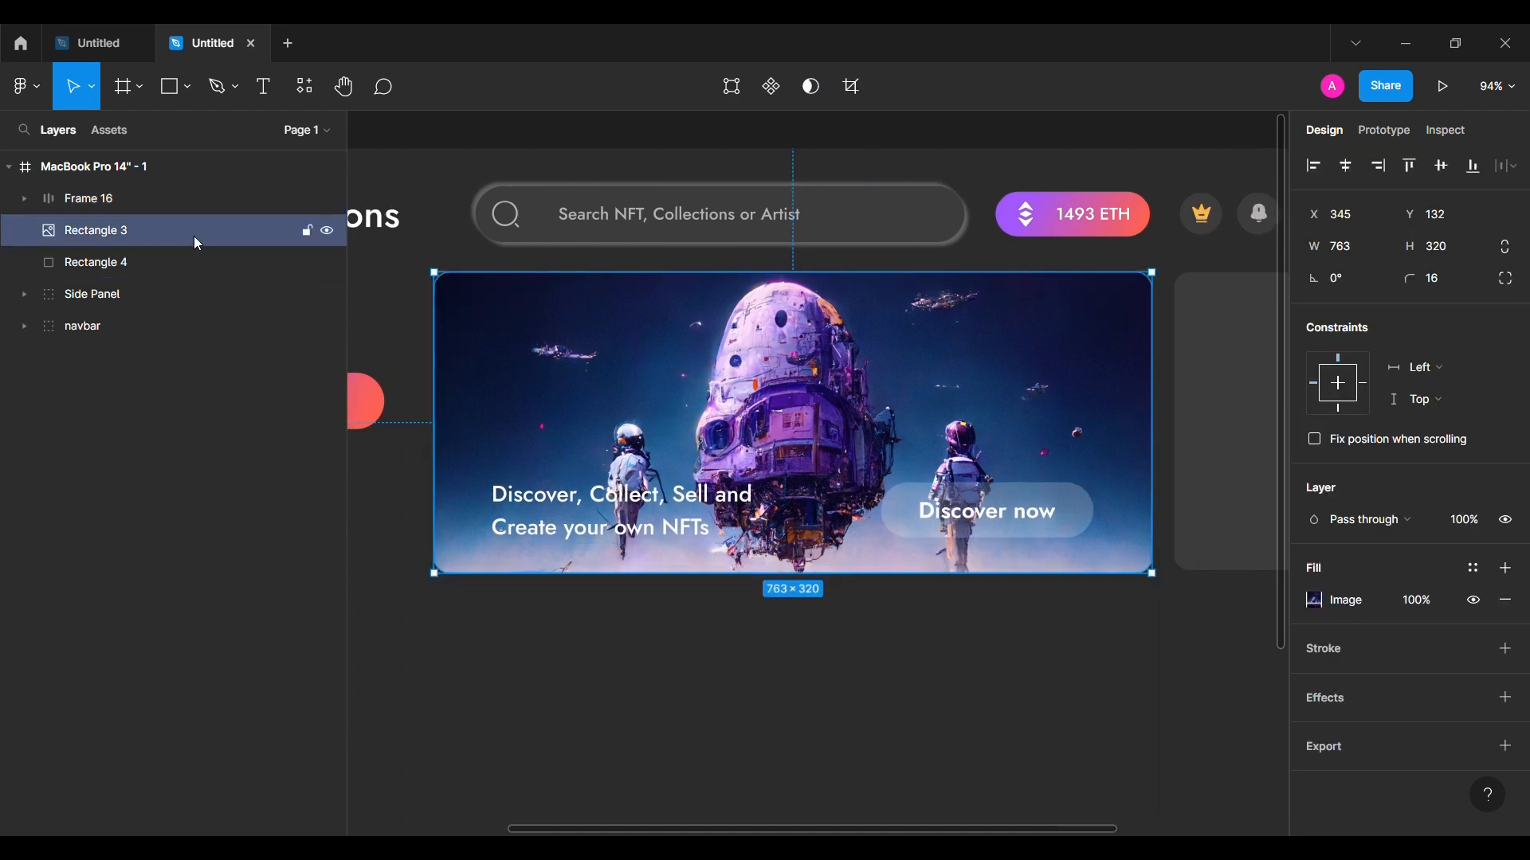
Step: Add a linear gradient fill to the hero text frame with A259FF as the first colour
{"action": "left_click", "coordinate": [195, 201]}
{"action": "scroll", "coordinate": [1437, 584], "scroll_direction": "down", "scroll_amount": 3}
{"action": "left_click", "coordinate": [1504, 654]}
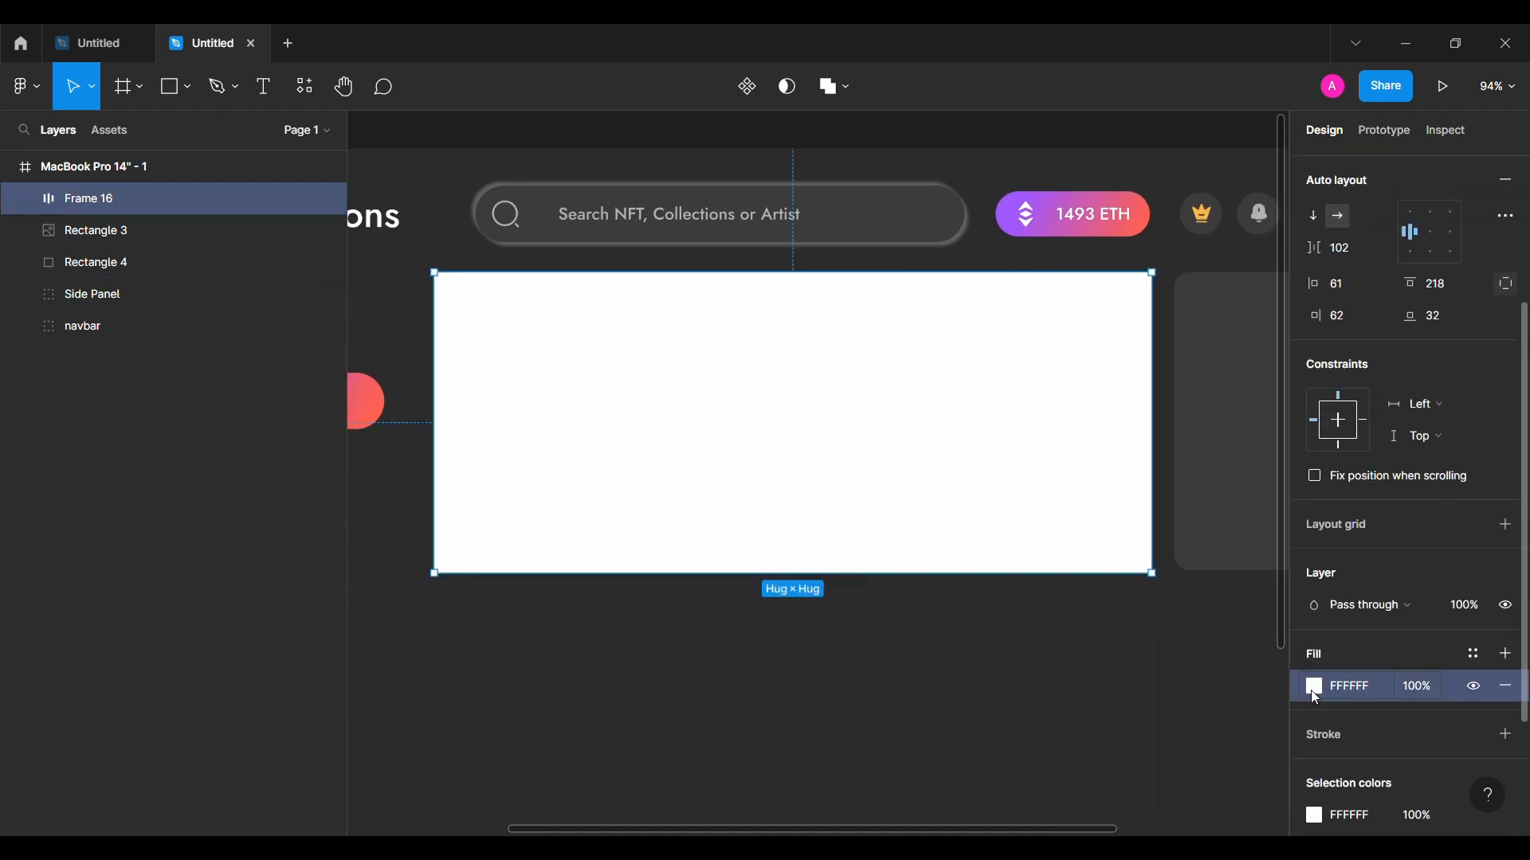
{"action": "left_click", "coordinate": [1313, 688]}
{"action": "left_click", "coordinate": [1111, 306]}
{"action": "left_click", "coordinate": [1105, 339]}
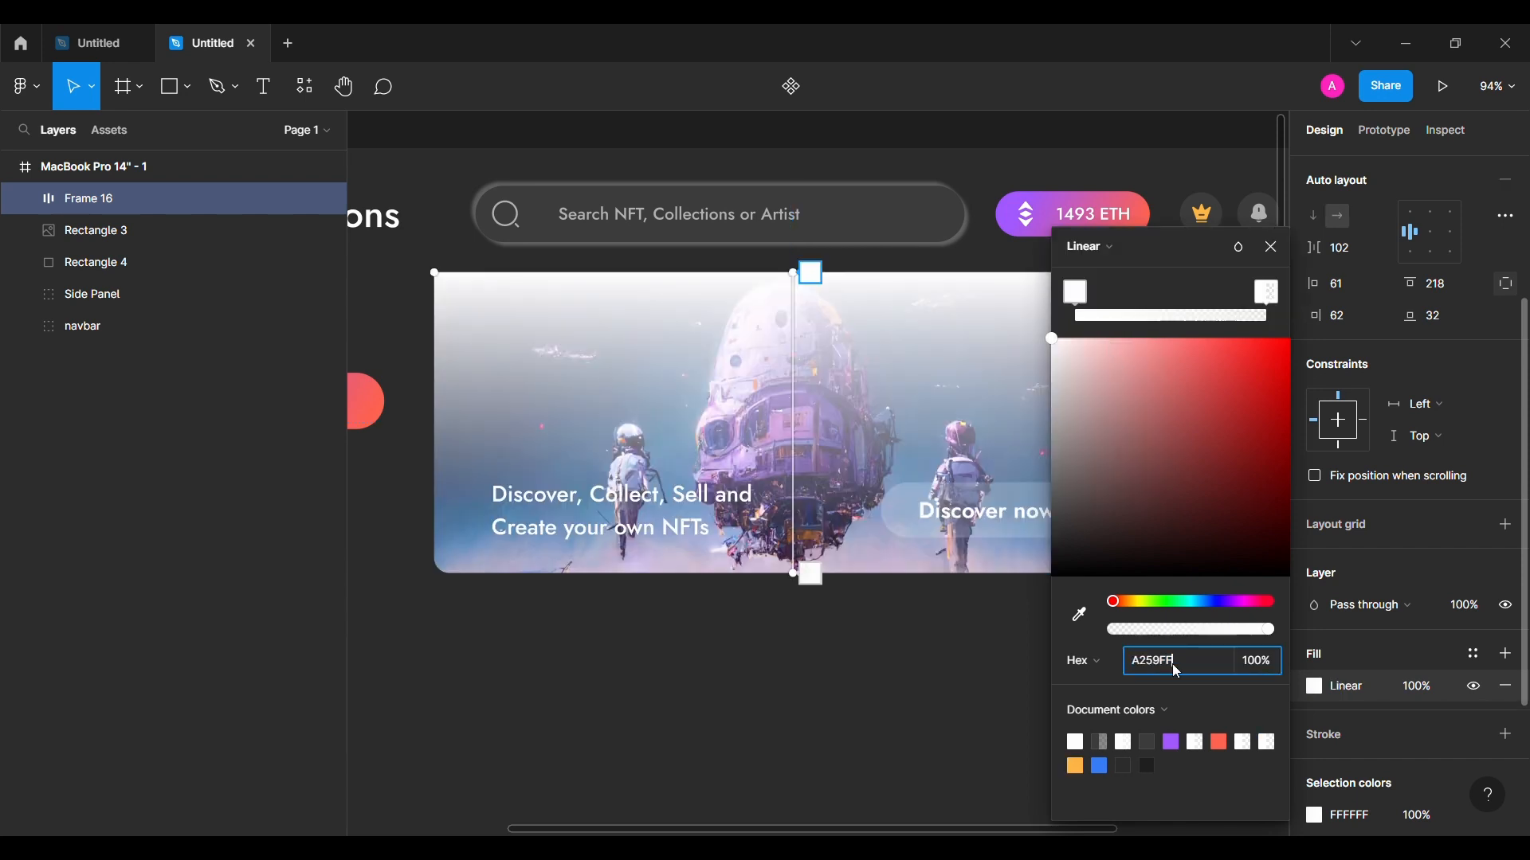
{"action": "key", "text": "Return"}
Step: Make the second stop a transparent A259FF and position the stops so purple fades upward from the bottom
{"action": "left_click", "coordinate": [1273, 290]}
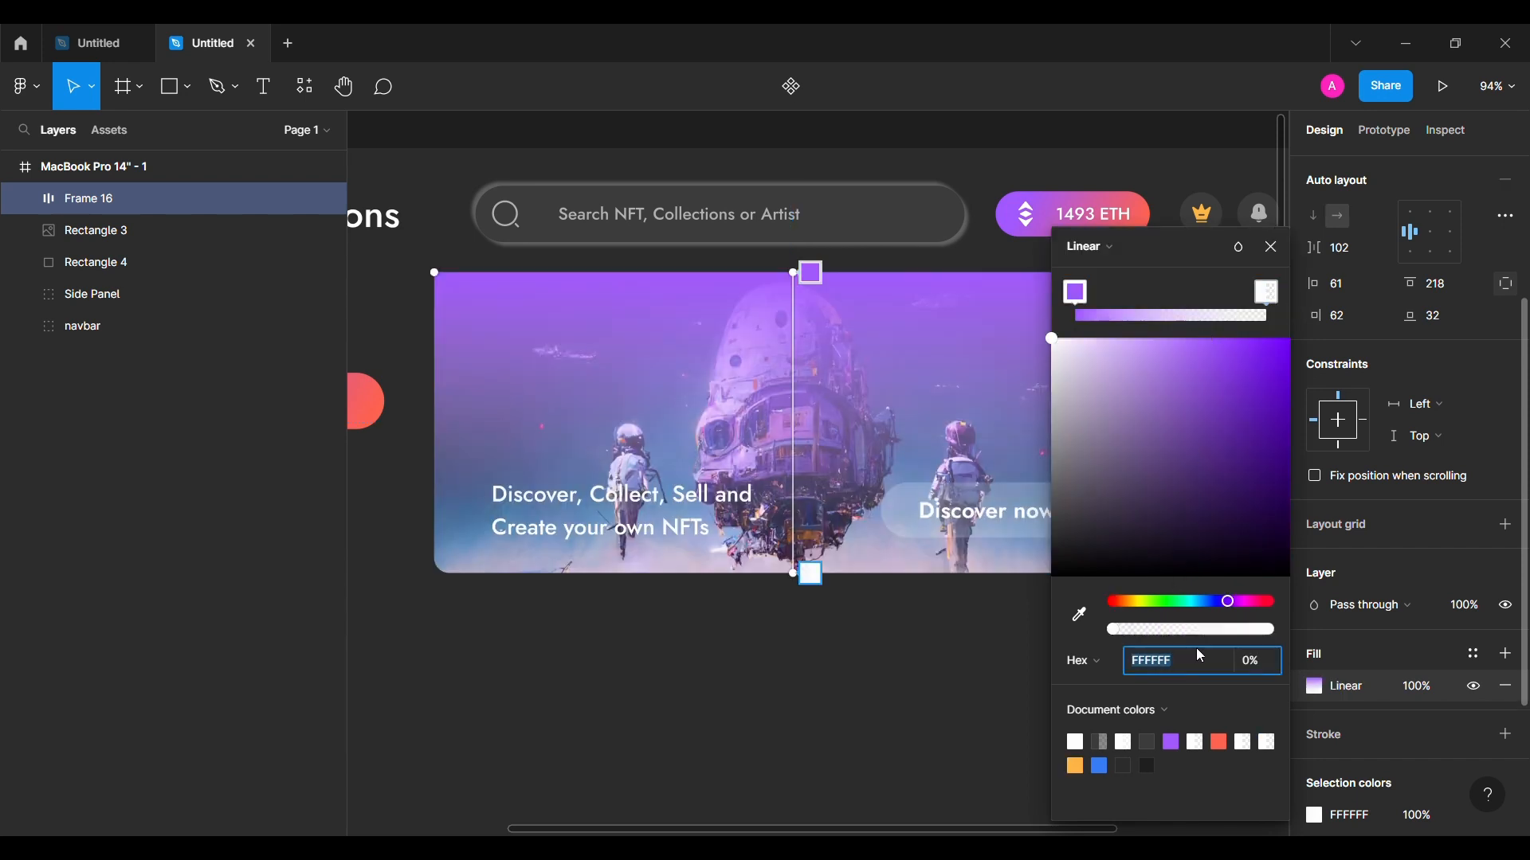
{"action": "type", "text": "A259FF"}
{"action": "key", "text": "Return"}
{"action": "left_click_drag", "start_coordinate": [1265, 294], "coordinate": [1175, 295]}
{"action": "left_click_drag", "start_coordinate": [1079, 285], "coordinate": [1307, 275]}
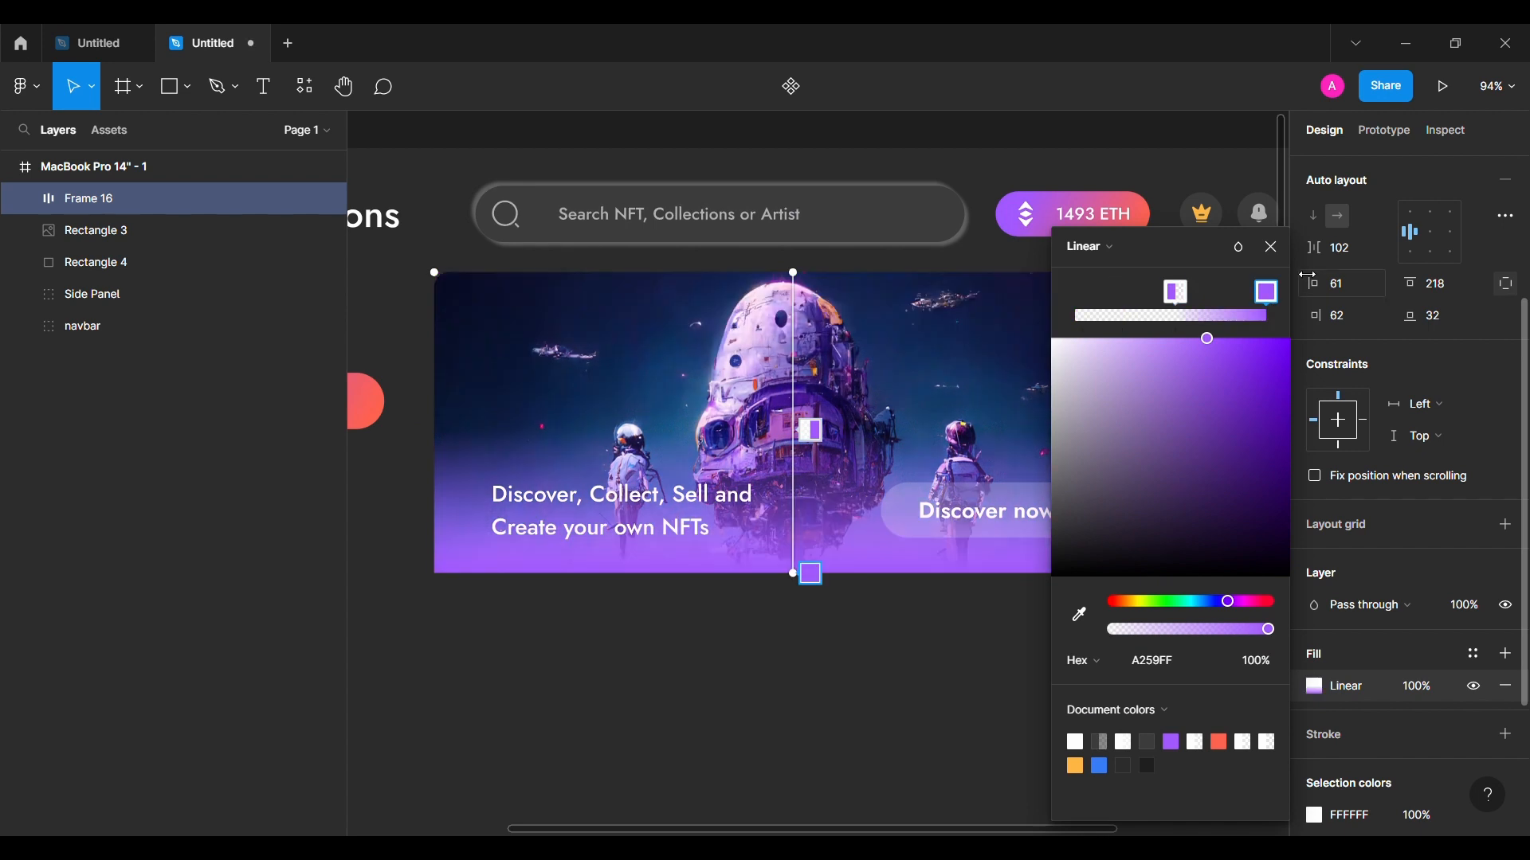
{"action": "left_click_drag", "start_coordinate": [1176, 293], "coordinate": [1141, 298]}
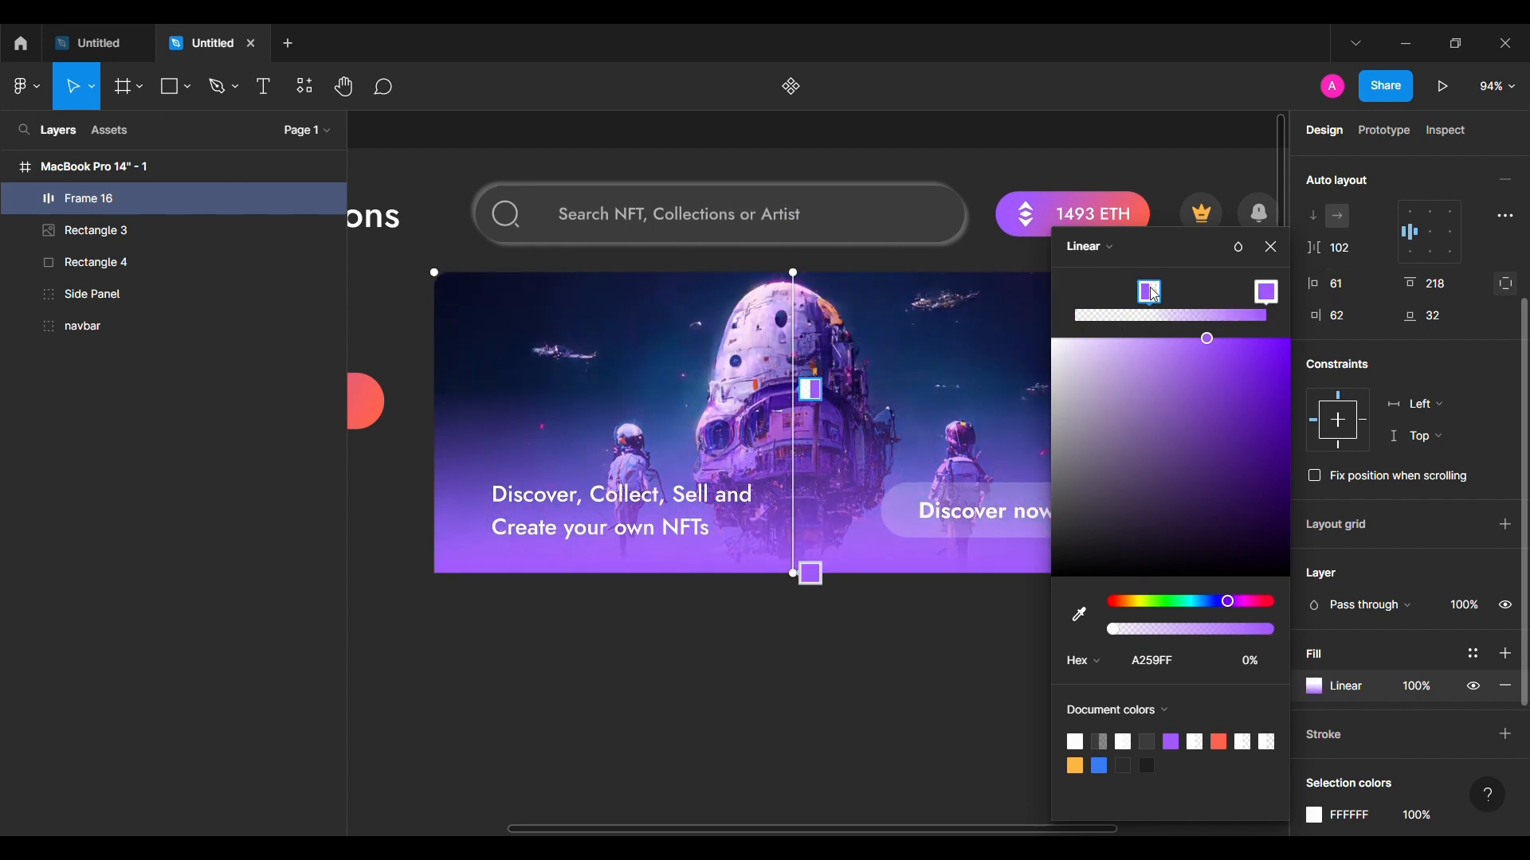
{"action": "left_click", "coordinate": [1273, 247]}
Step: Check the banner image and hero text frame layers, then clear the selection
{"action": "left_click", "coordinate": [1007, 656]}
{"action": "scroll", "coordinate": [1007, 656], "scroll_direction": "down", "scroll_amount": 3}
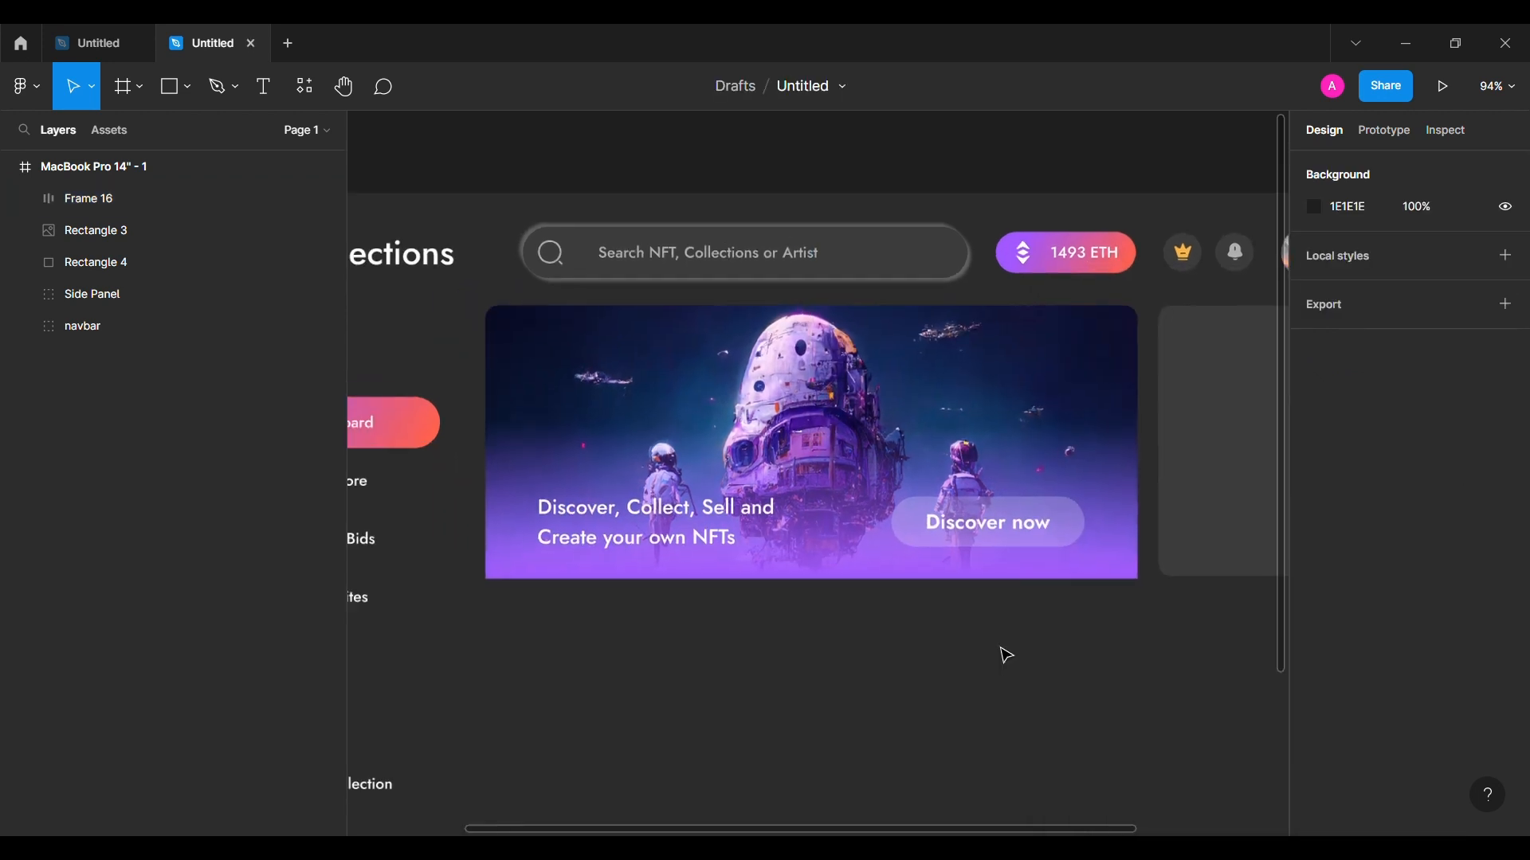
{"action": "left_click", "coordinate": [89, 232]}
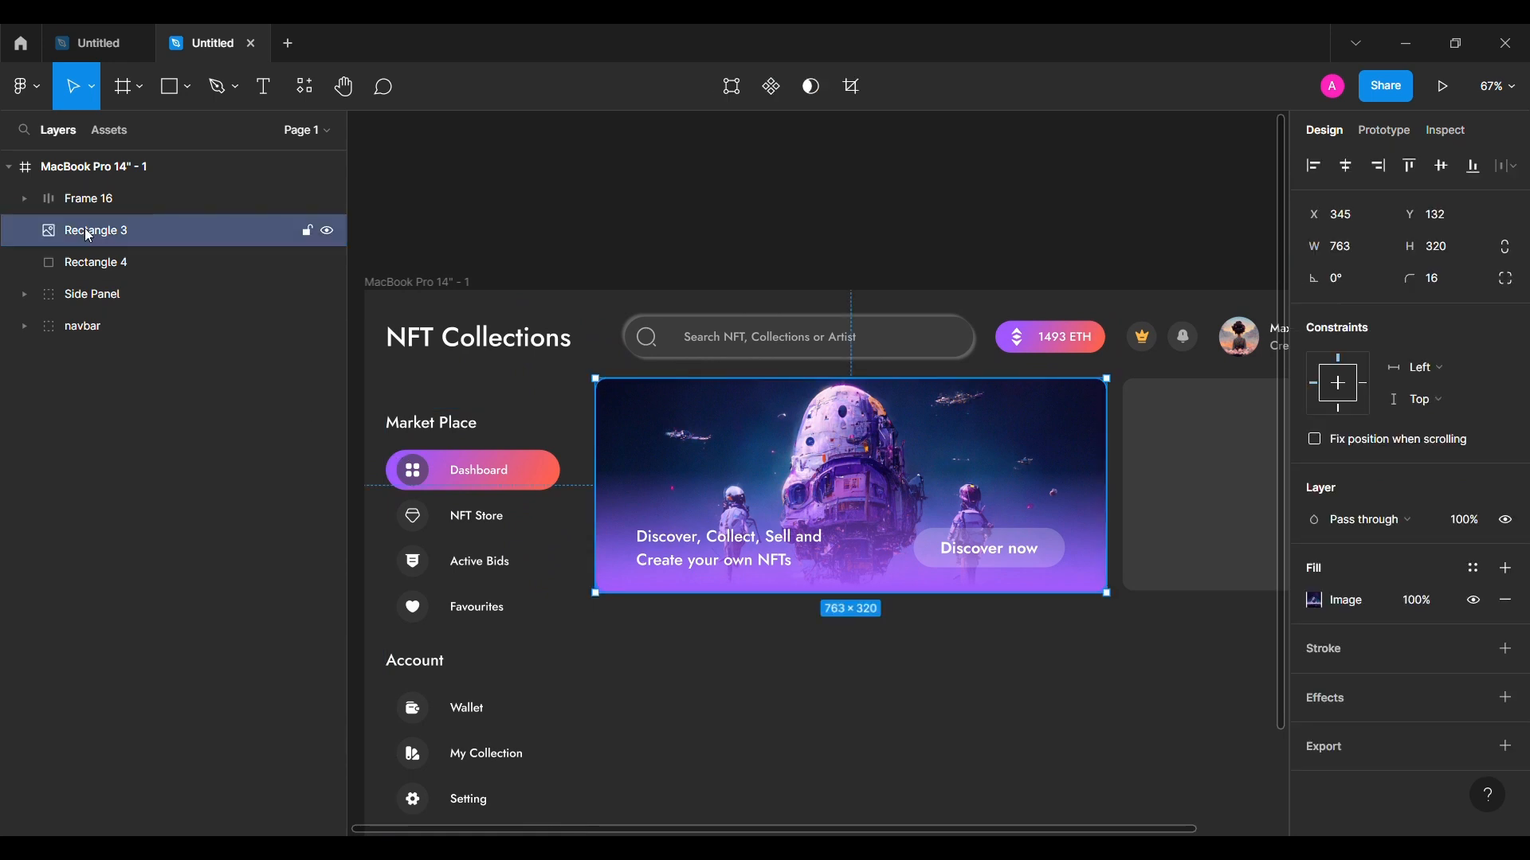
{"action": "left_click", "coordinate": [106, 199]}
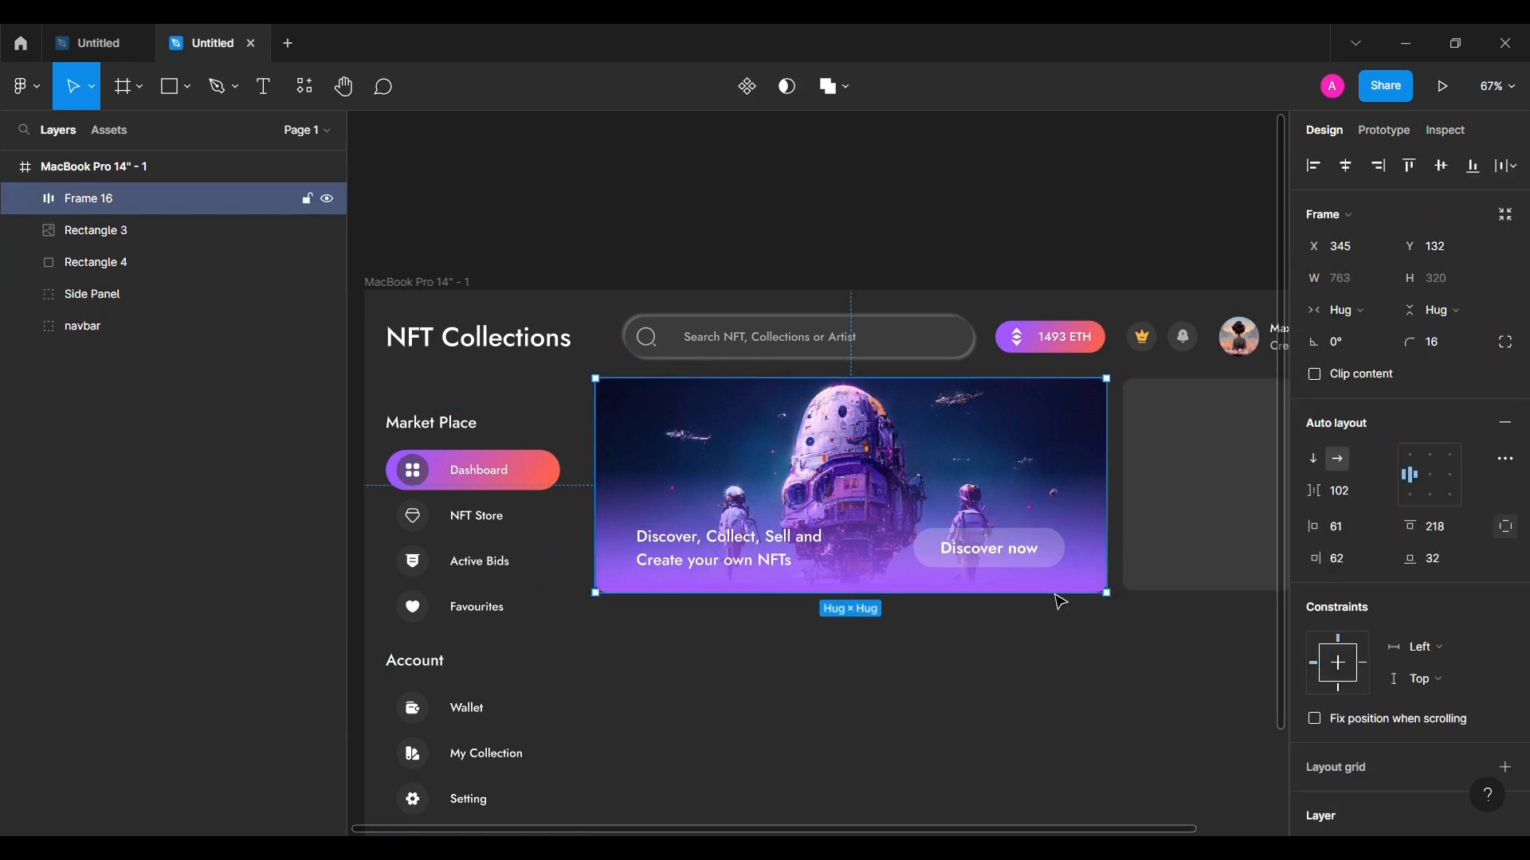
{"action": "left_click", "coordinate": [1035, 680]}
{"action": "scroll", "coordinate": [1036, 680], "scroll_direction": "down", "scroll_amount": 3}
Step: Group the banner image and hero text frame and name the group 'Hero Section'
{"action": "scroll", "coordinate": [1037, 682], "scroll_direction": "down", "scroll_amount": 1}
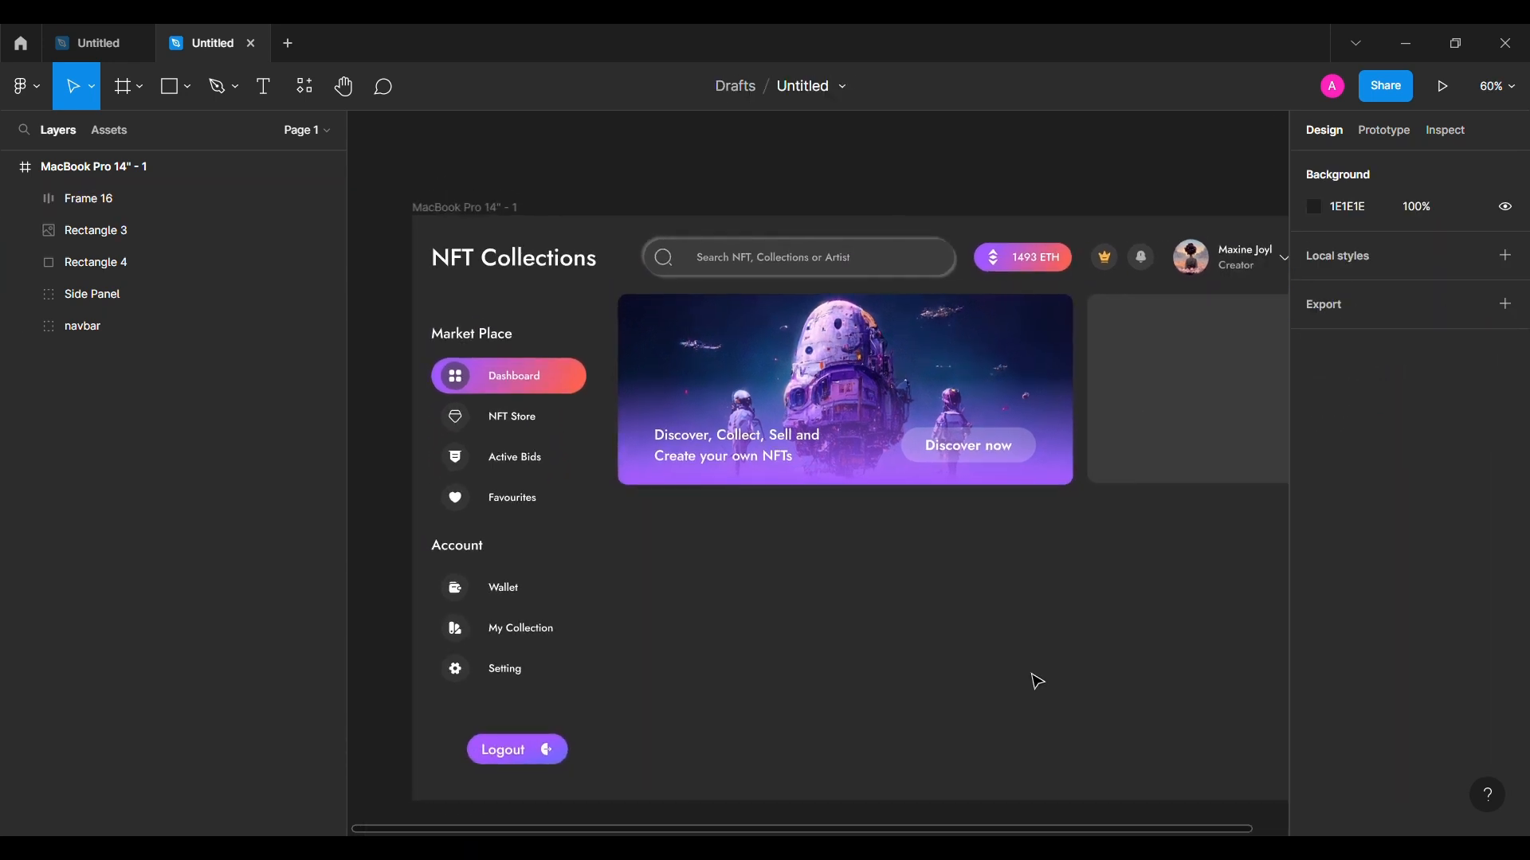
{"action": "left_click", "coordinate": [163, 231]}
{"action": "left_click", "coordinate": [161, 199], "text": "shift"}
{"action": "key", "text": "ctrl+g"}
{"action": "double_click", "coordinate": [156, 198]}
{"action": "type", "text": "Hero Section"}
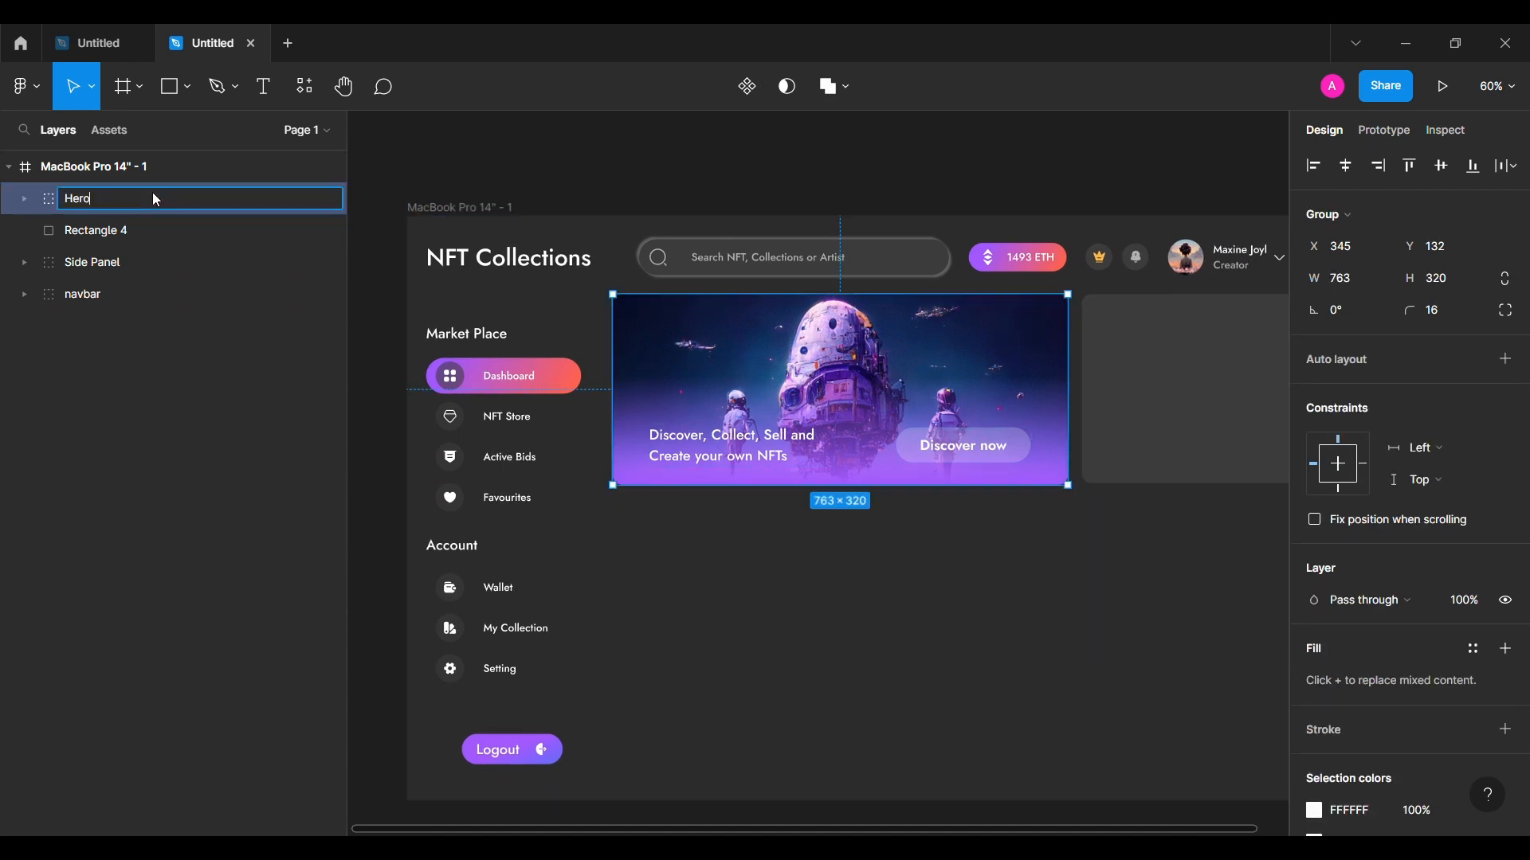
{"action": "key", "text": "Return"}
Step: Add a 'Trending Collections' heading in Medium weight at size 32
{"action": "left_click", "coordinate": [817, 637]}
{"action": "scroll", "coordinate": [817, 637], "scroll_direction": "down", "scroll_amount": 1}
{"action": "scroll", "coordinate": [814, 636], "scroll_direction": "right", "scroll_amount": 2}
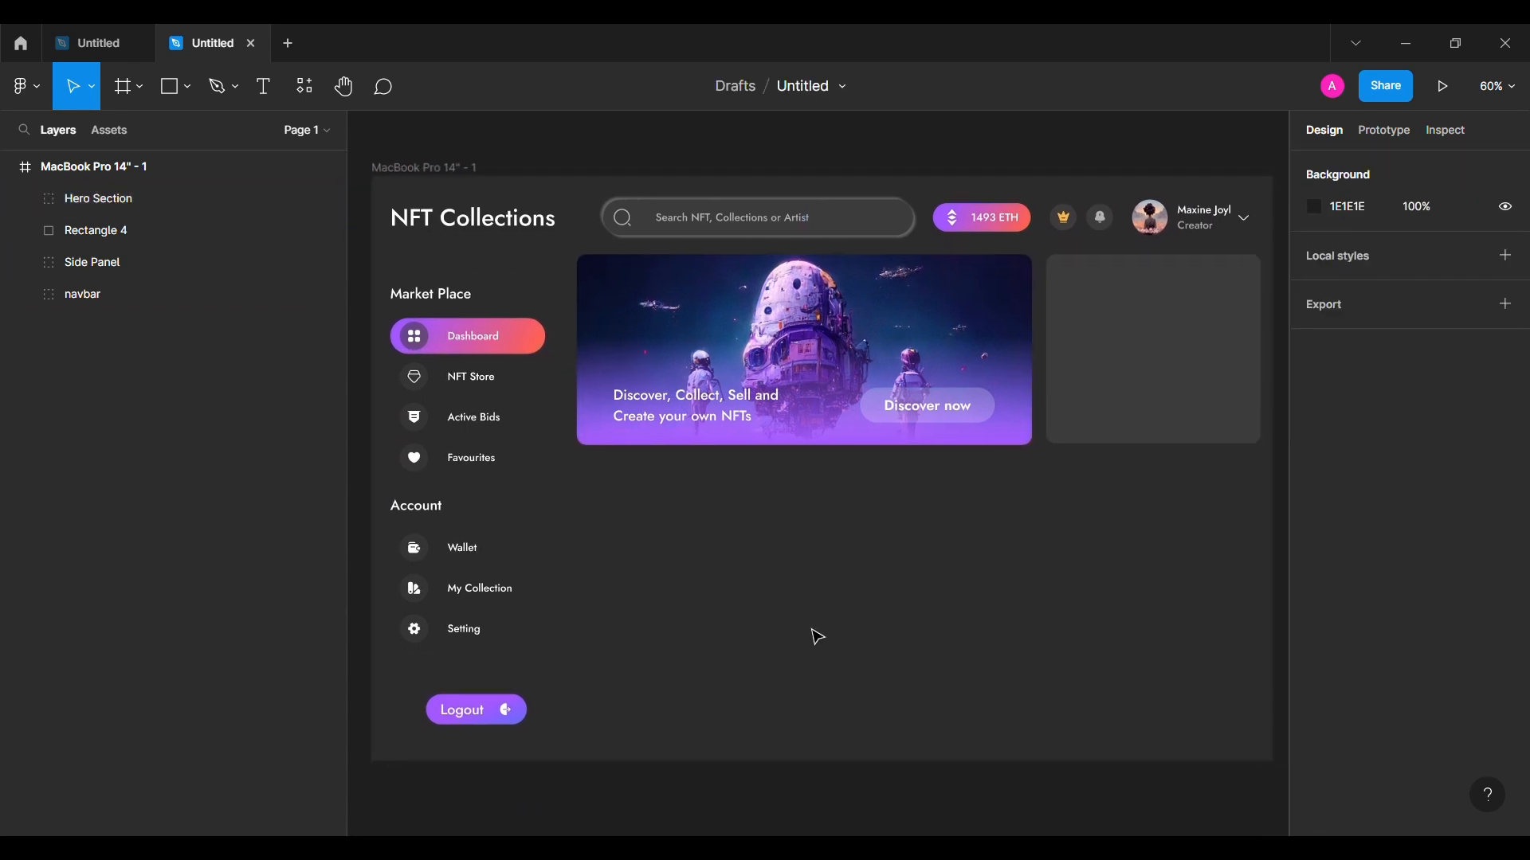
{"action": "key", "text": "t"}
{"action": "left_click", "coordinate": [669, 506]}
{"action": "type", "text": "Trending Collections"}
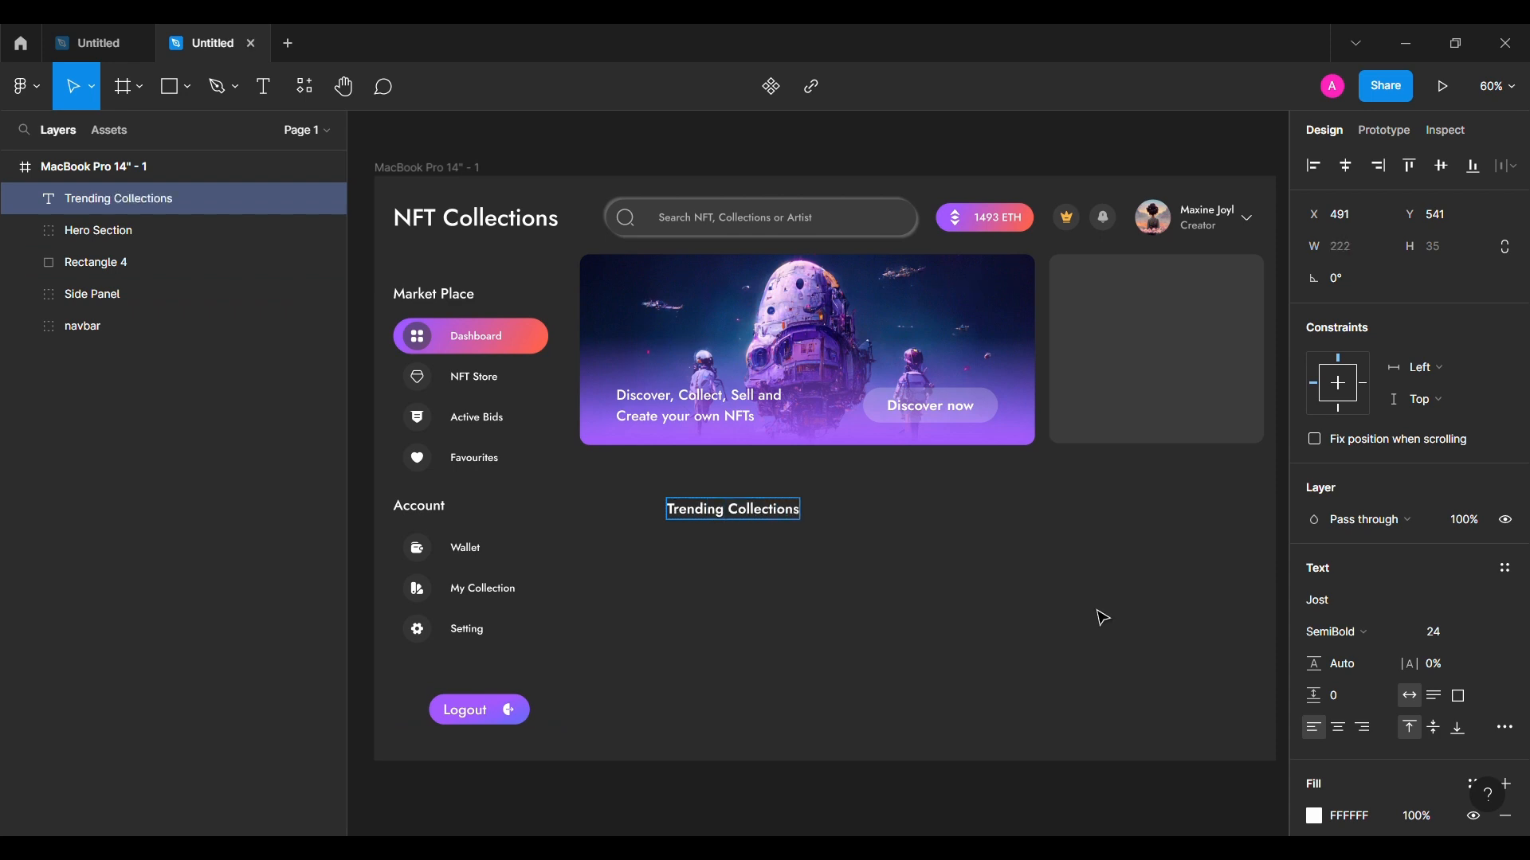
{"action": "left_click", "coordinate": [1336, 632]}
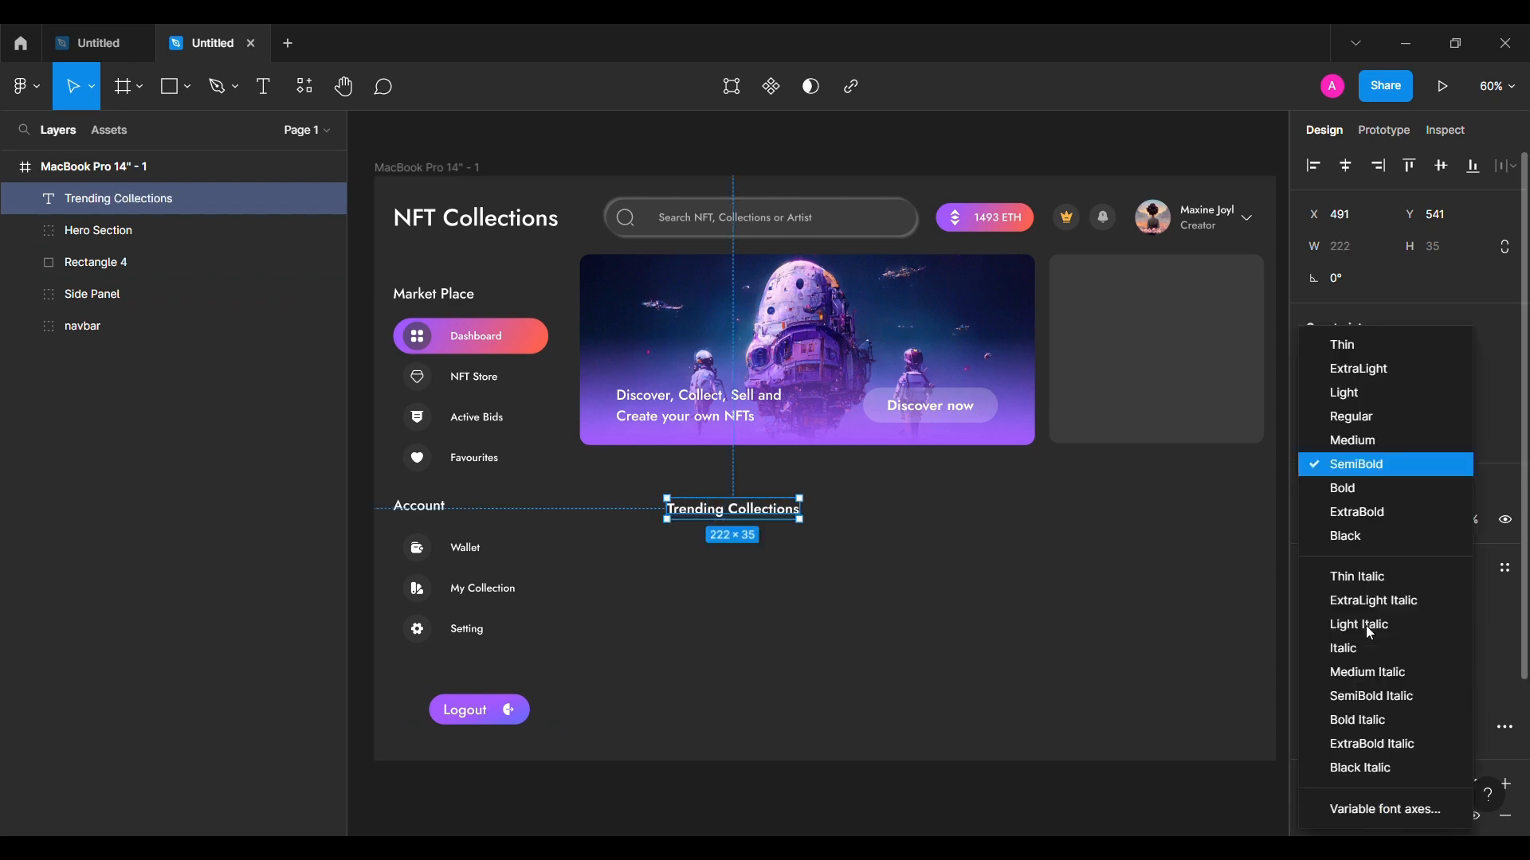
{"action": "left_click", "coordinate": [1426, 440]}
{"action": "left_click", "coordinate": [1446, 632]}
{"action": "type", "text": "32"}
{"action": "key", "text": "Return"}
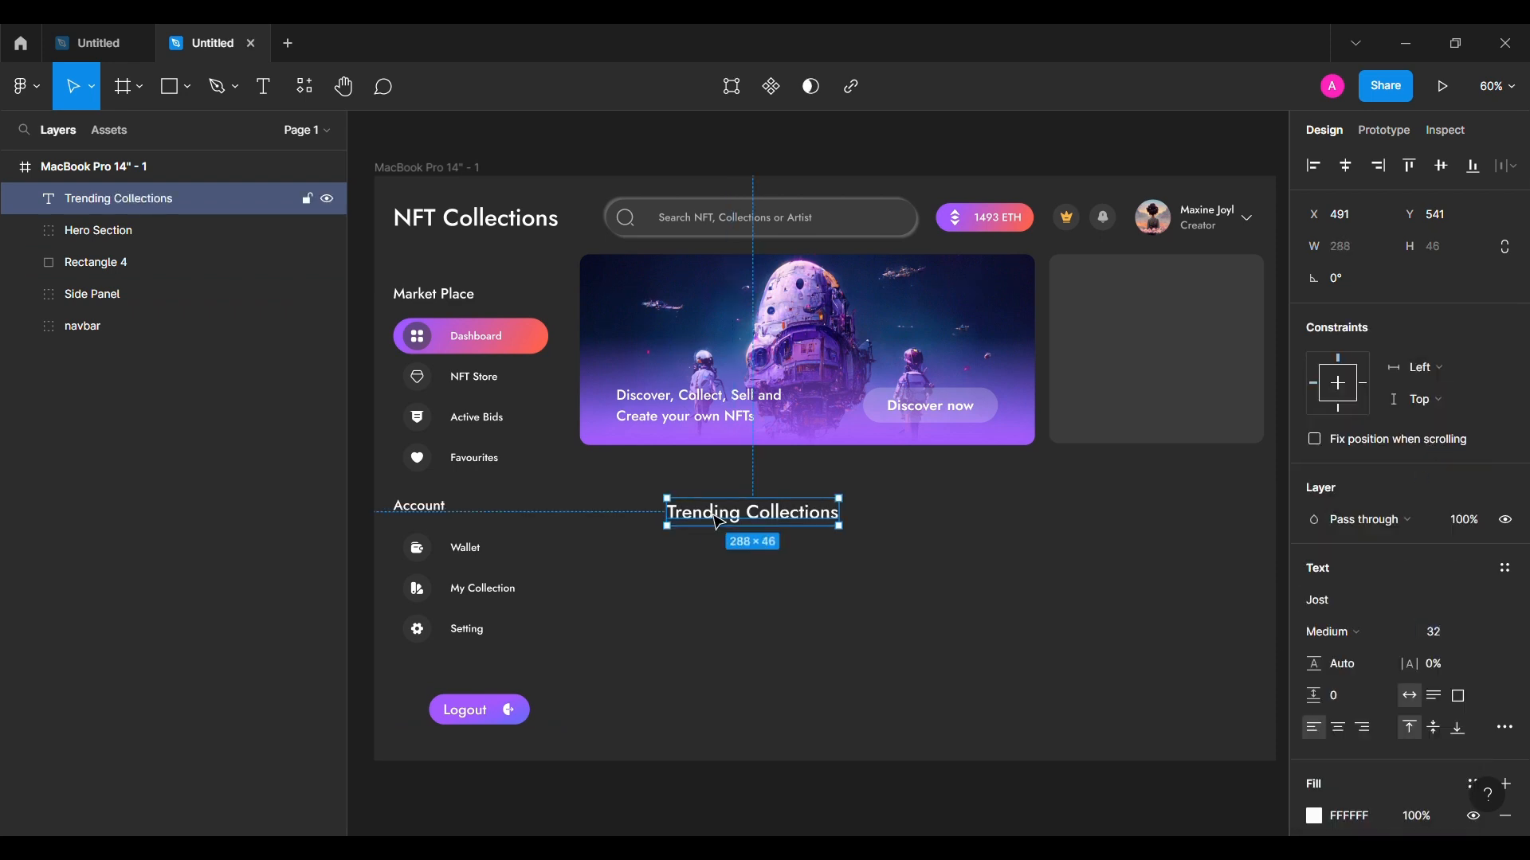
Step: Place the Trending Collections heading under the banner, 30 px from the side panel
{"action": "left_click_drag", "start_coordinate": [720, 521], "coordinate": [641, 488]}
{"action": "key", "text": "shift+Left"}
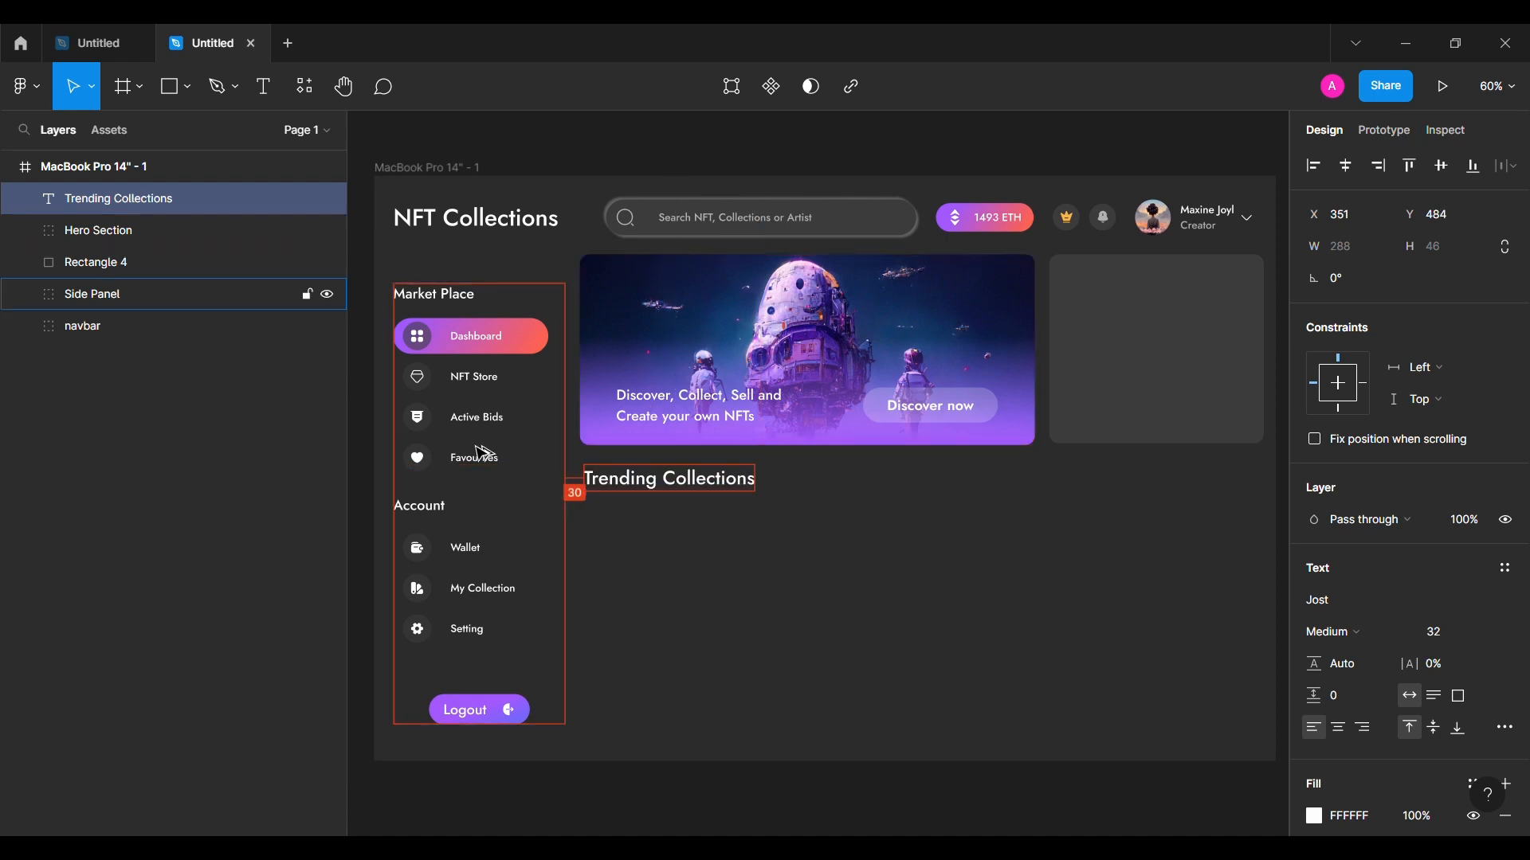
{"action": "left_click", "coordinate": [758, 619]}
{"action": "left_click", "coordinate": [169, 86]}
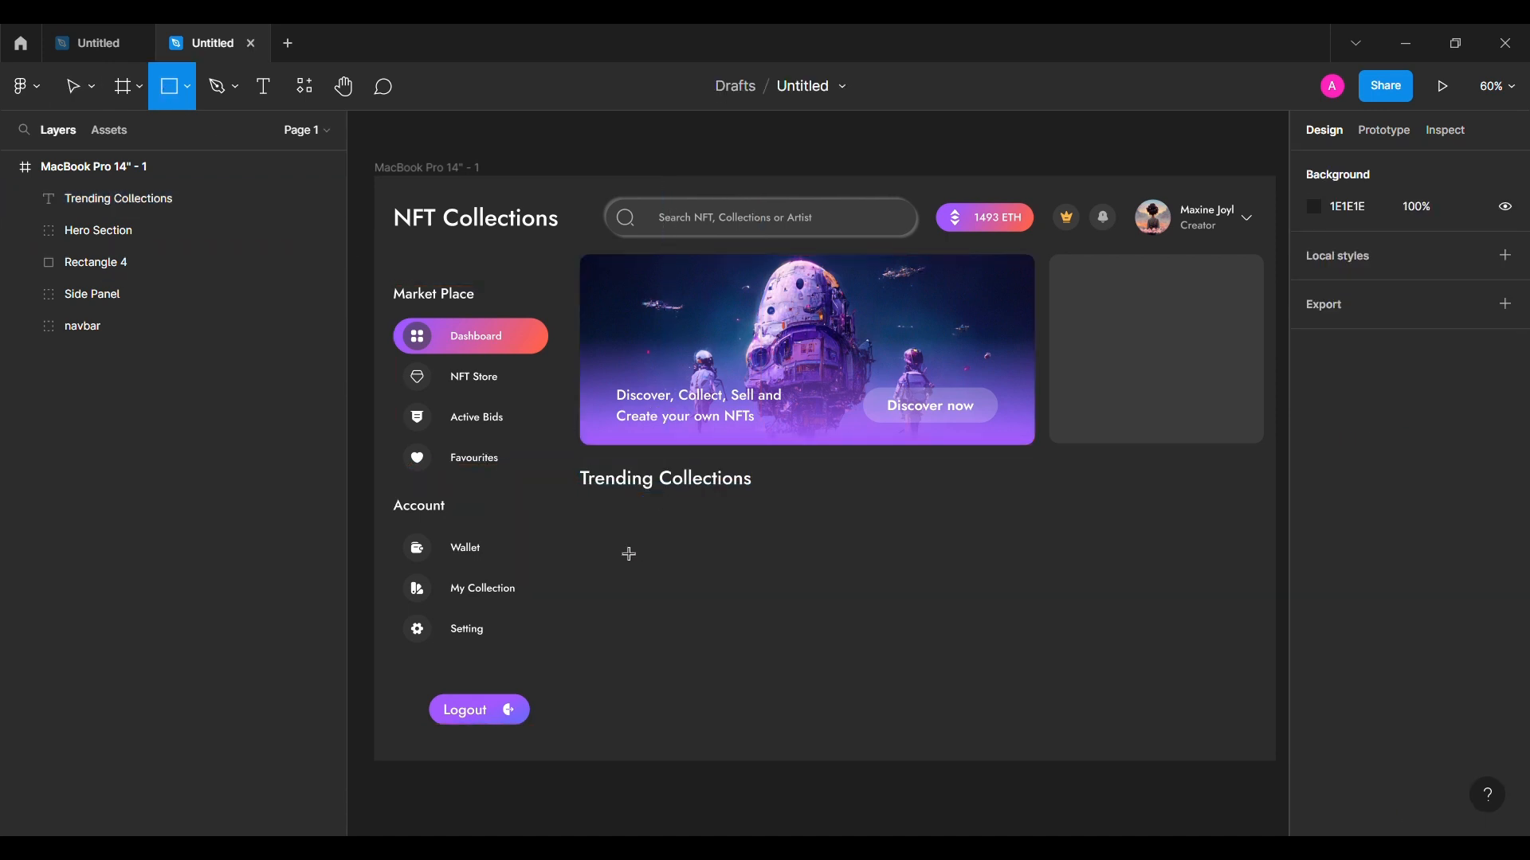
Step: Draw a card rectangle 160 high with corner radius 8 under the heading
{"action": "left_click_drag", "start_coordinate": [613, 538], "coordinate": [762, 642]}
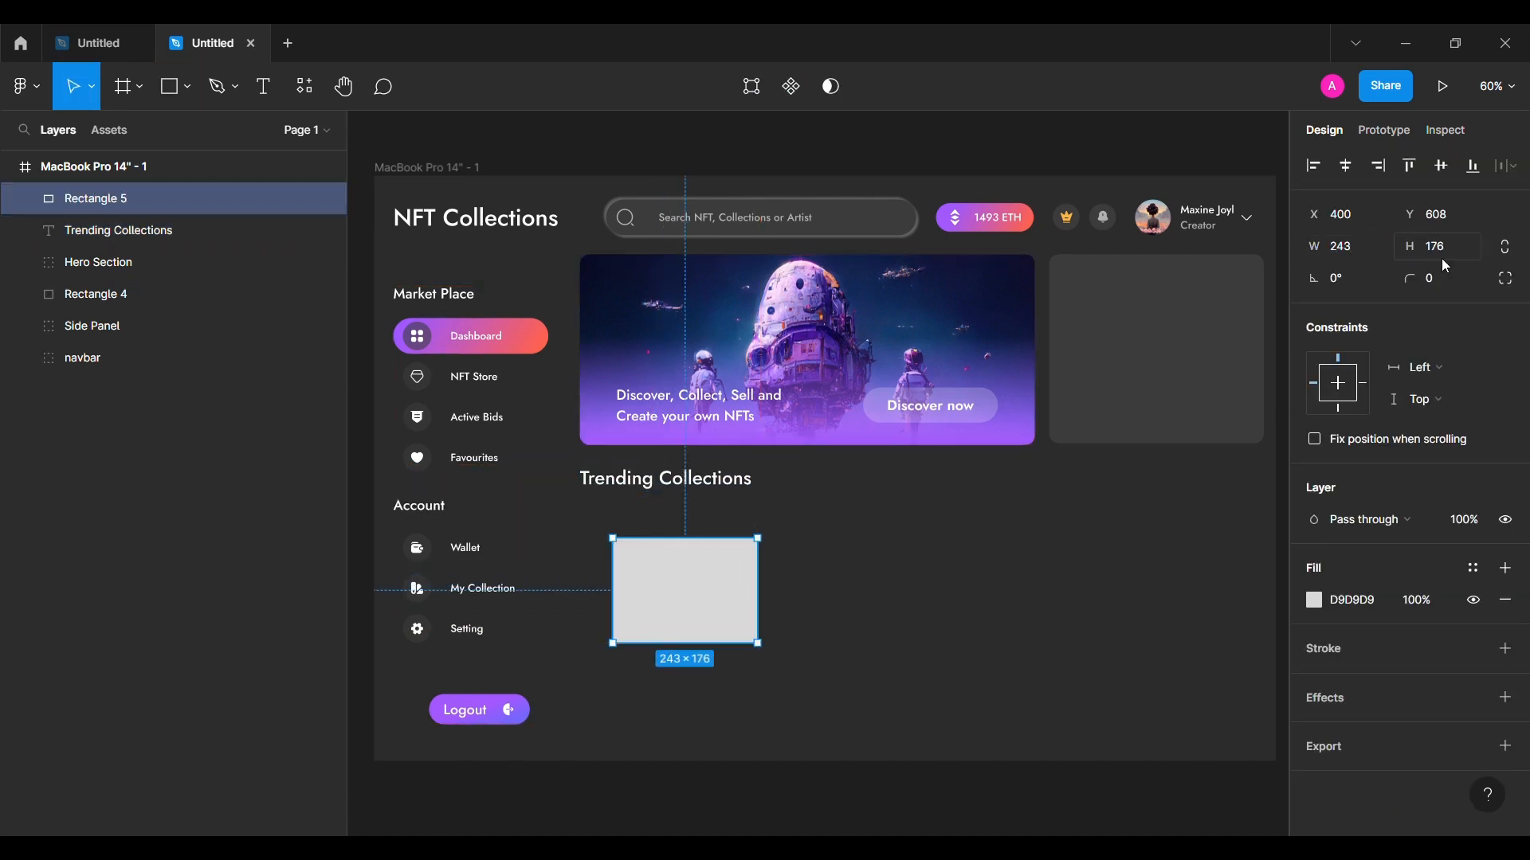
{"action": "type", "text": "0"}
{"action": "key", "text": "Return"}
{"action": "left_click", "coordinate": [1430, 278]}
{"action": "type", "text": "8"}
{"action": "key", "text": "Return"}
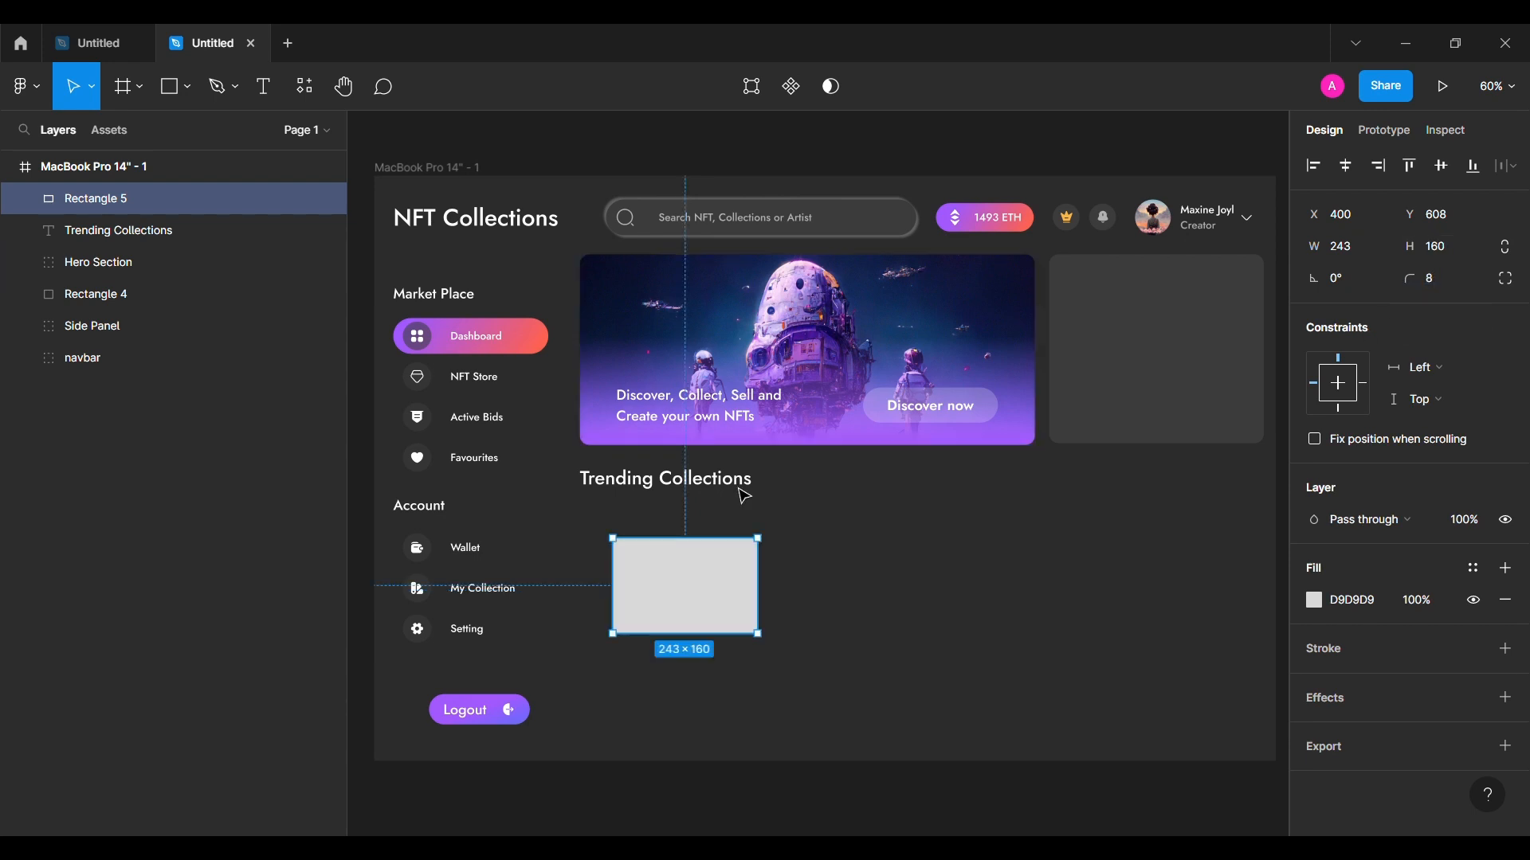
{"action": "left_click_drag", "start_coordinate": [683, 631], "coordinate": [979, 603]}
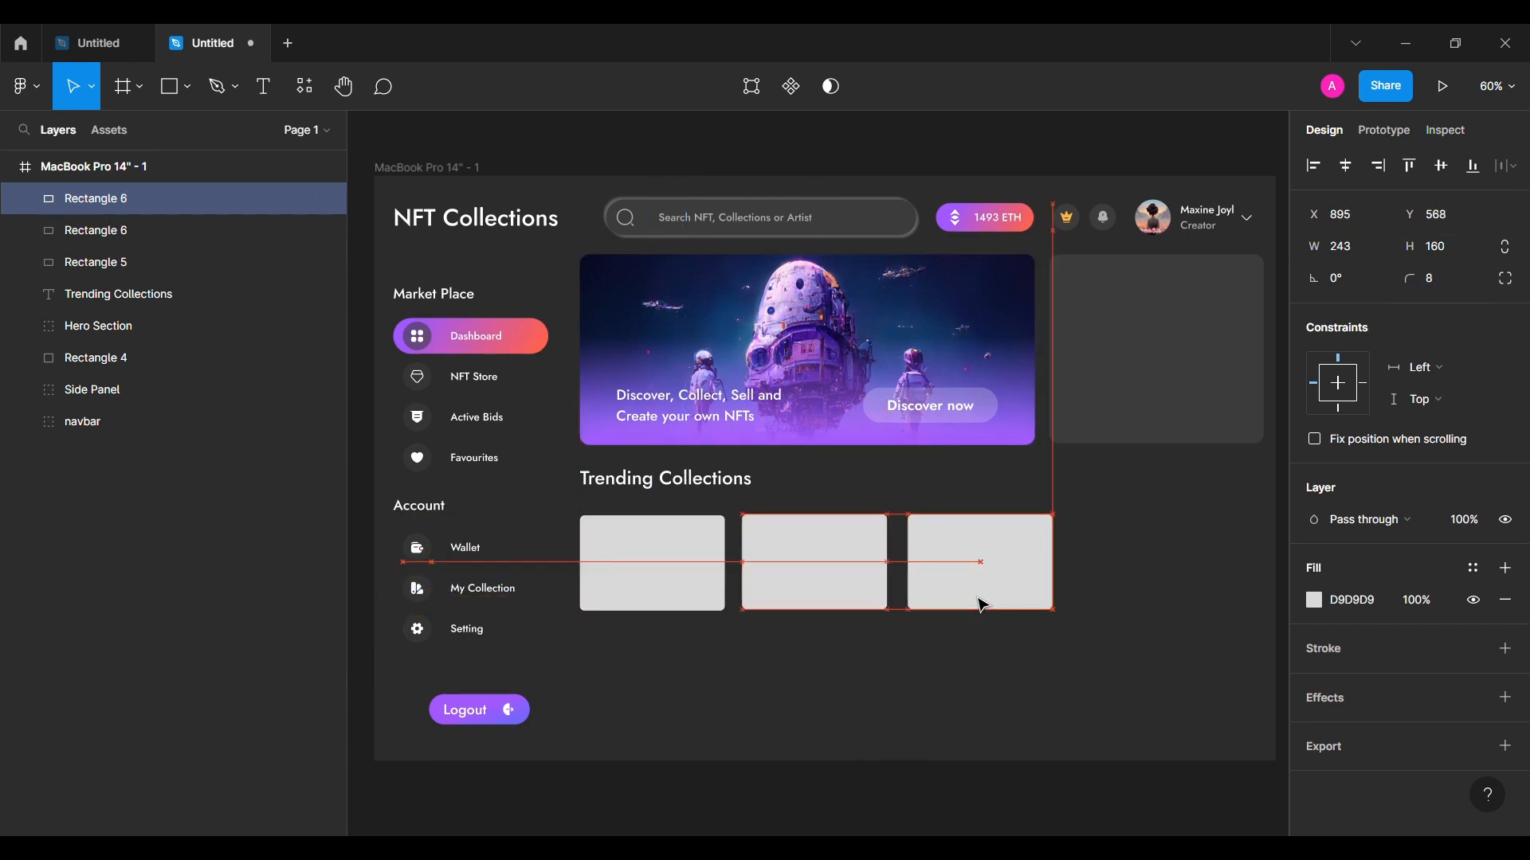
Step: Duplicate the card into a row of three spaced 16 apart, close under the heading
{"action": "left_click", "coordinate": [814, 577], "text": "shift"}
{"action": "left_click", "coordinate": [677, 578], "text": "shift"}
{"action": "left_click", "coordinate": [1036, 595]}
{"action": "left_click", "coordinate": [1354, 310]}
{"action": "type", "text": "16"}
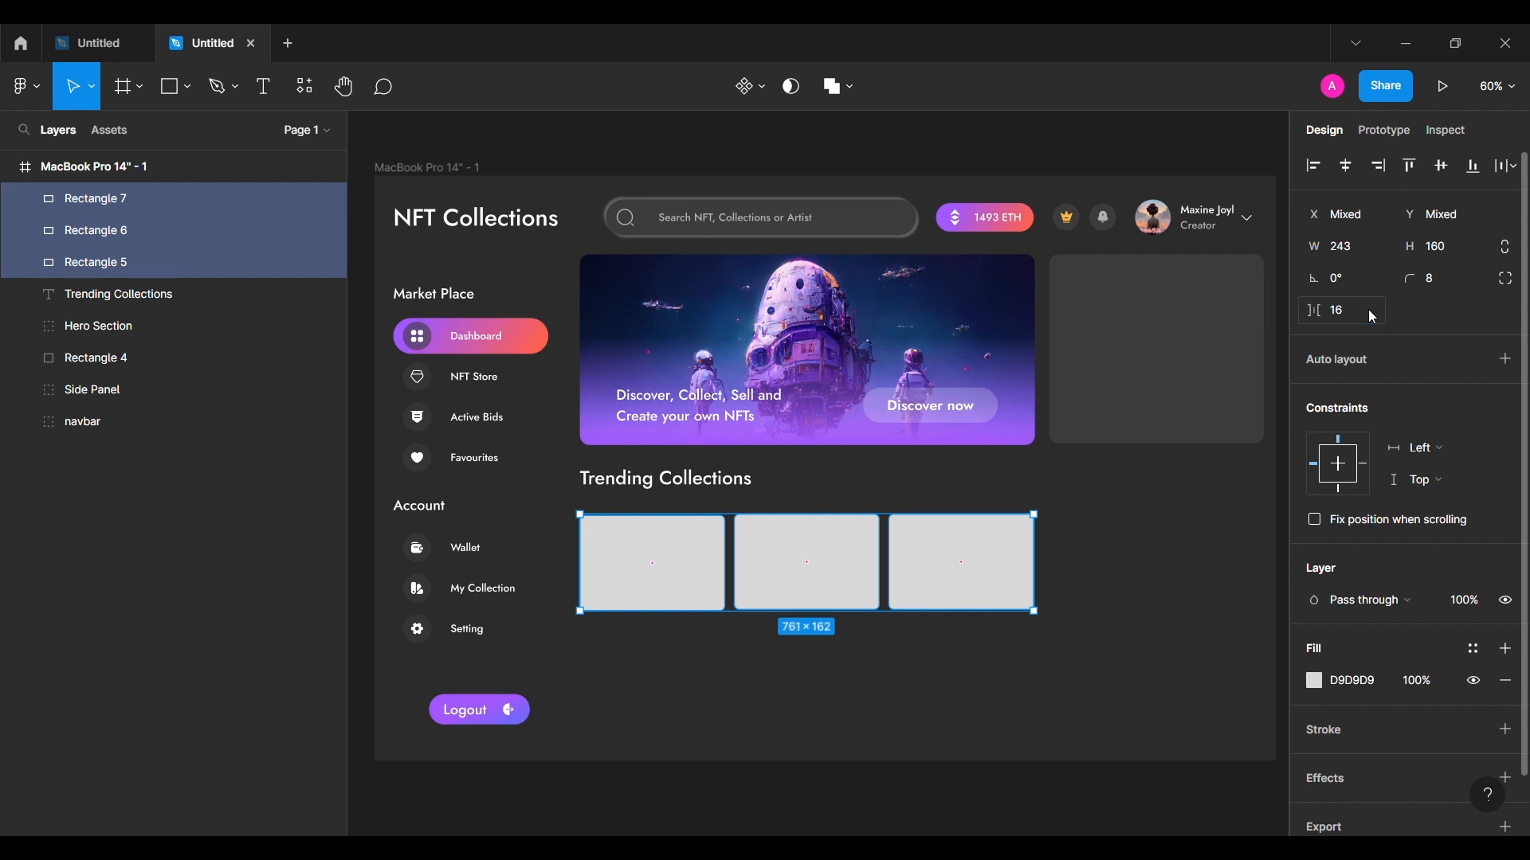
{"action": "key", "text": "Return"}
{"action": "key", "text": "alt+shift+Up"}
{"action": "key", "text": "alt+shift+Up"}
{"action": "key", "text": "alt+Up"}
{"action": "key", "text": "alt+Up"}
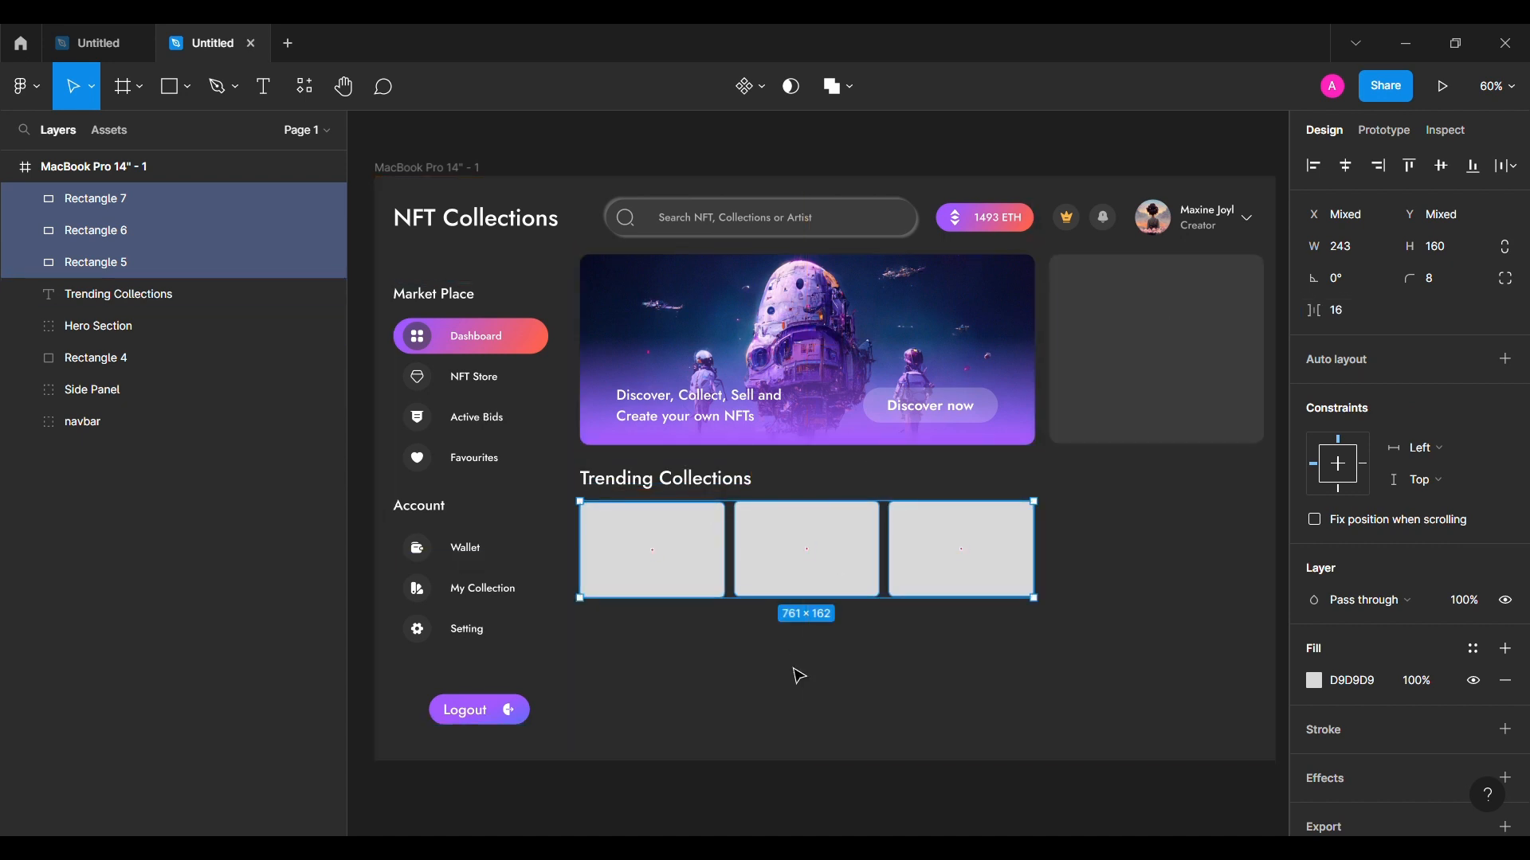
Step: Fill each of the three cards with a space artwork image
{"action": "left_click", "coordinate": [671, 572]}
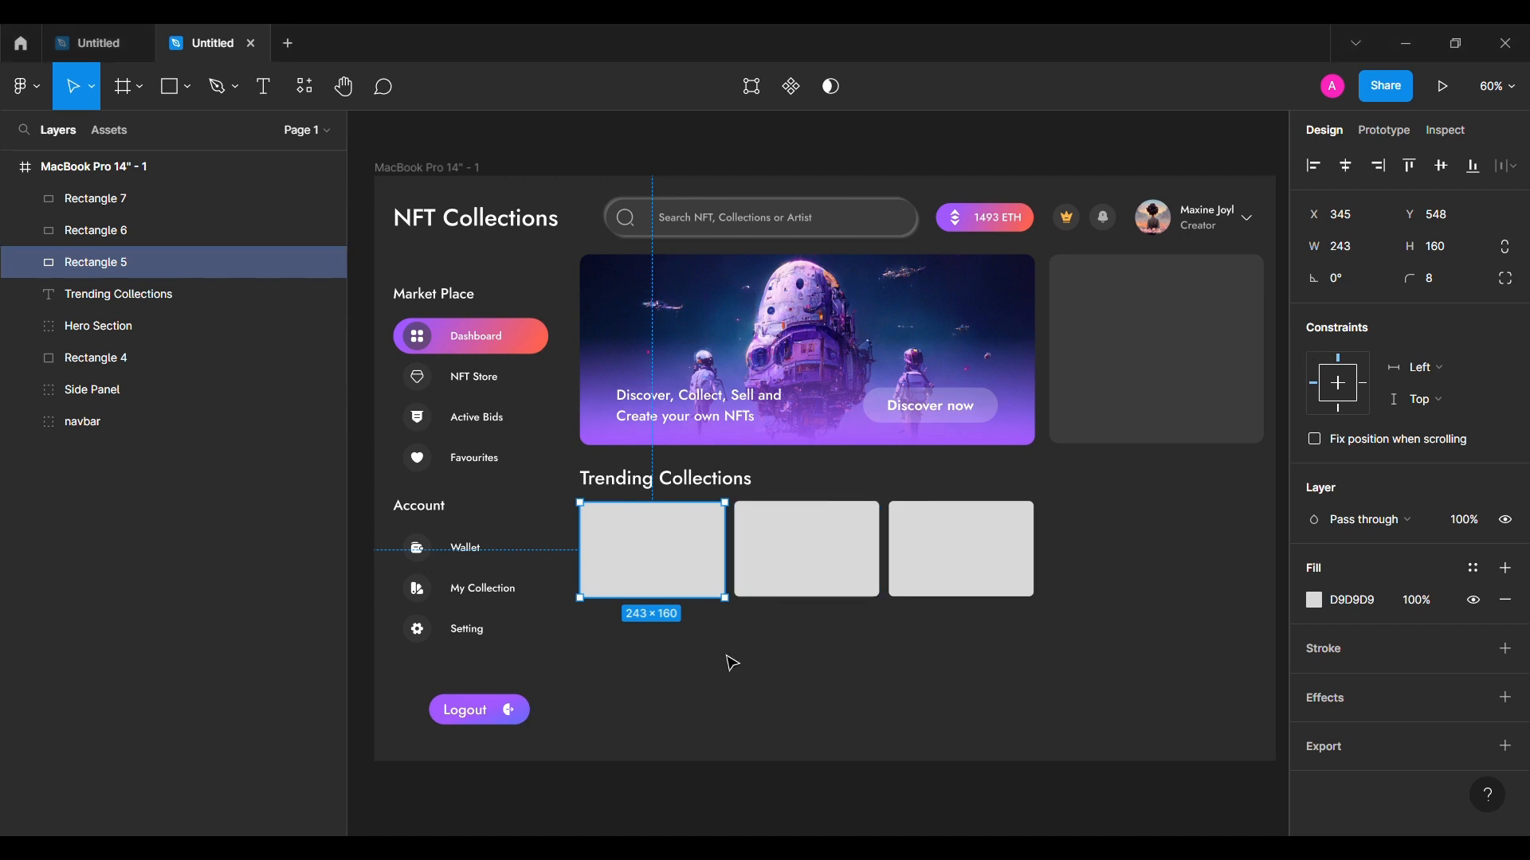
{"action": "left_click", "coordinate": [184, 97]}
{"action": "left_click", "coordinate": [120, 273]}
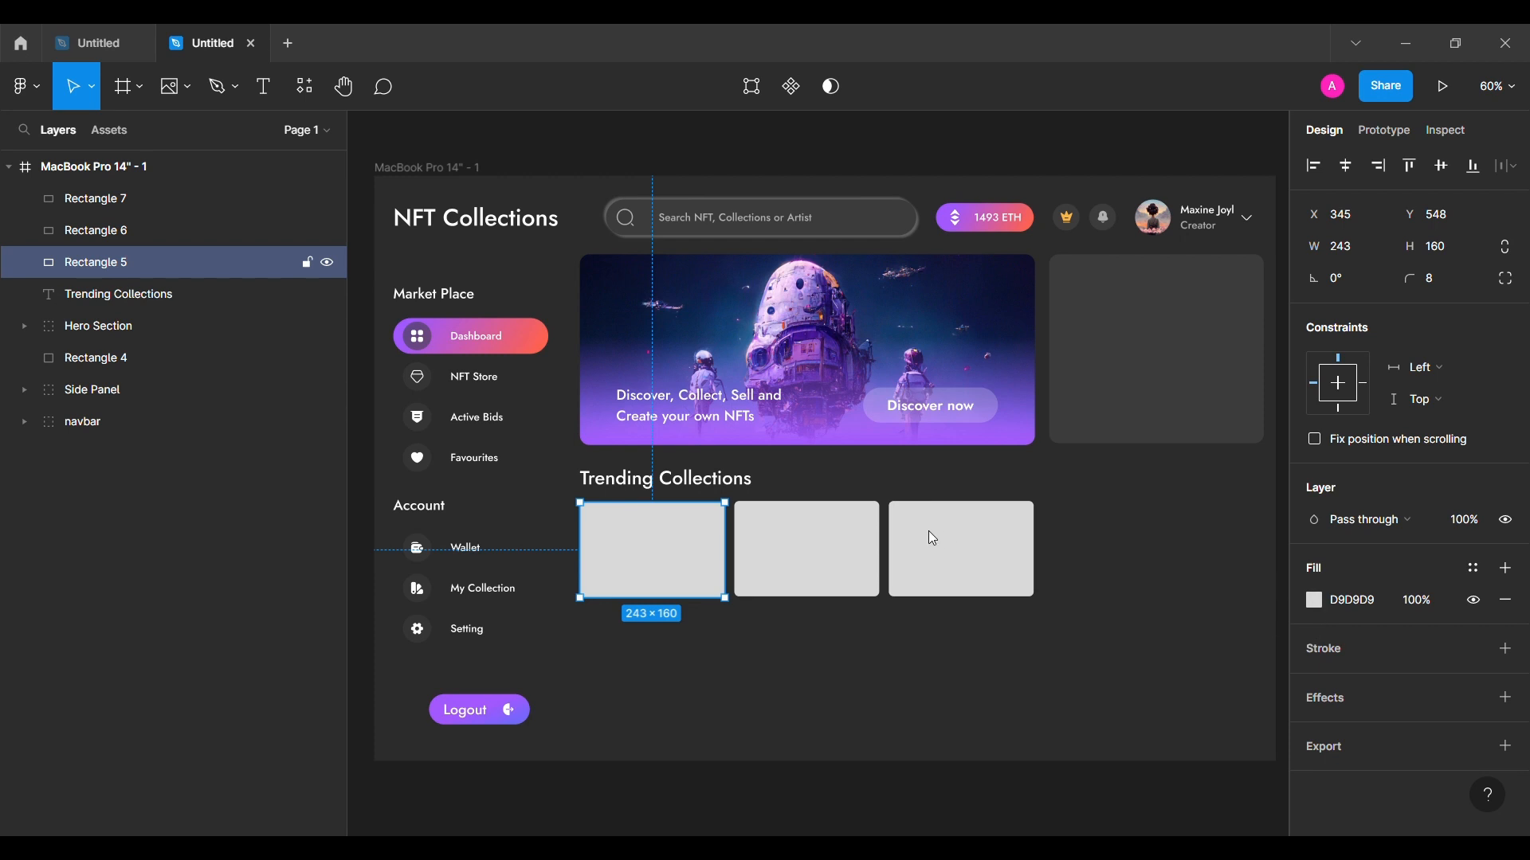
{"action": "left_click", "coordinate": [653, 550]}
{"action": "left_click", "coordinate": [744, 668]}
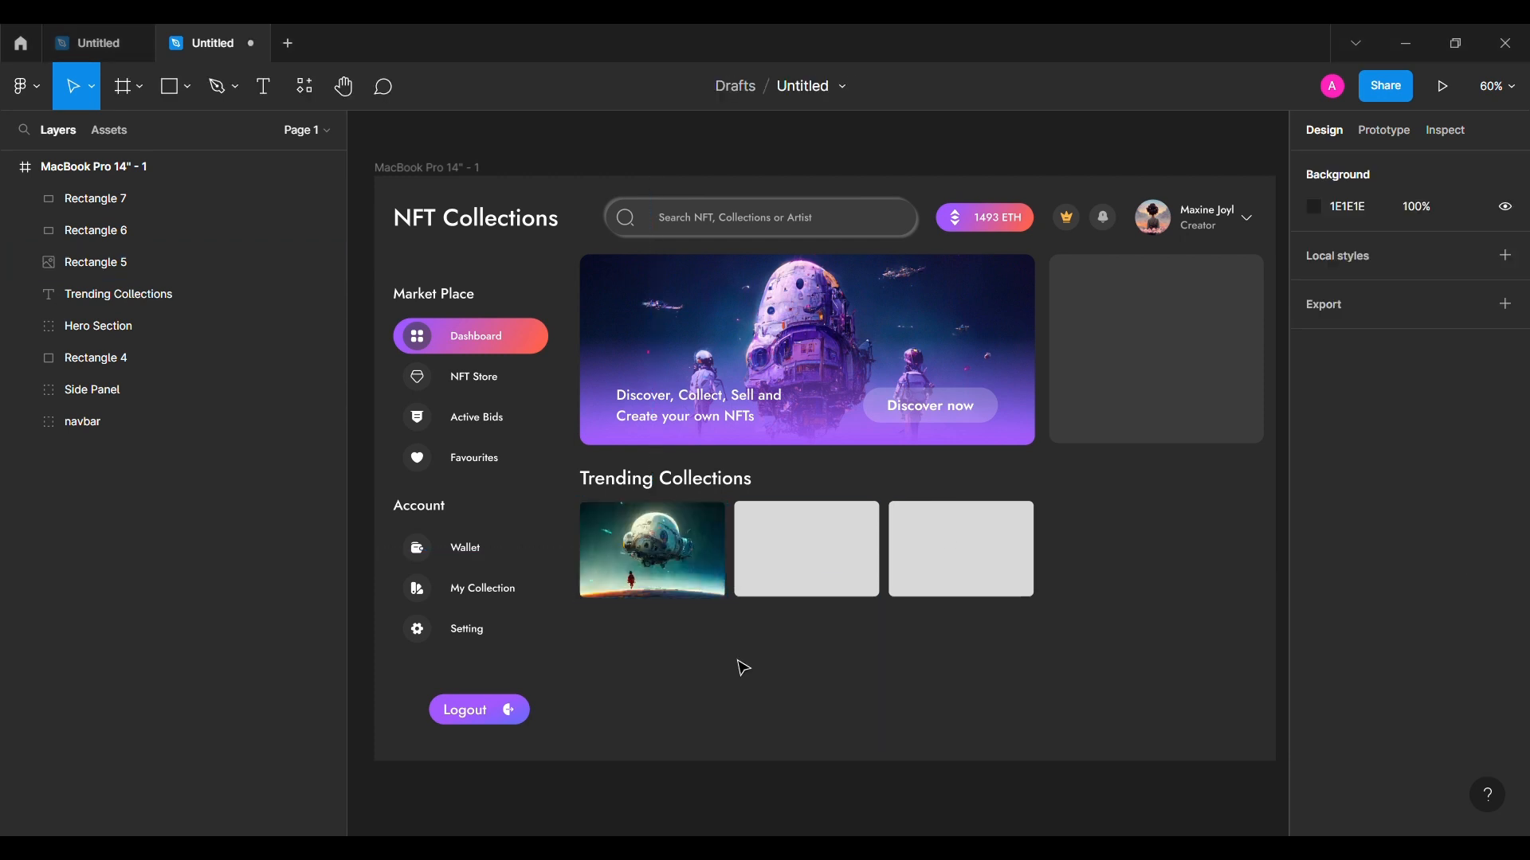
{"action": "left_click", "coordinate": [818, 567]}
{"action": "left_click", "coordinate": [188, 86]}
{"action": "left_click", "coordinate": [144, 276]}
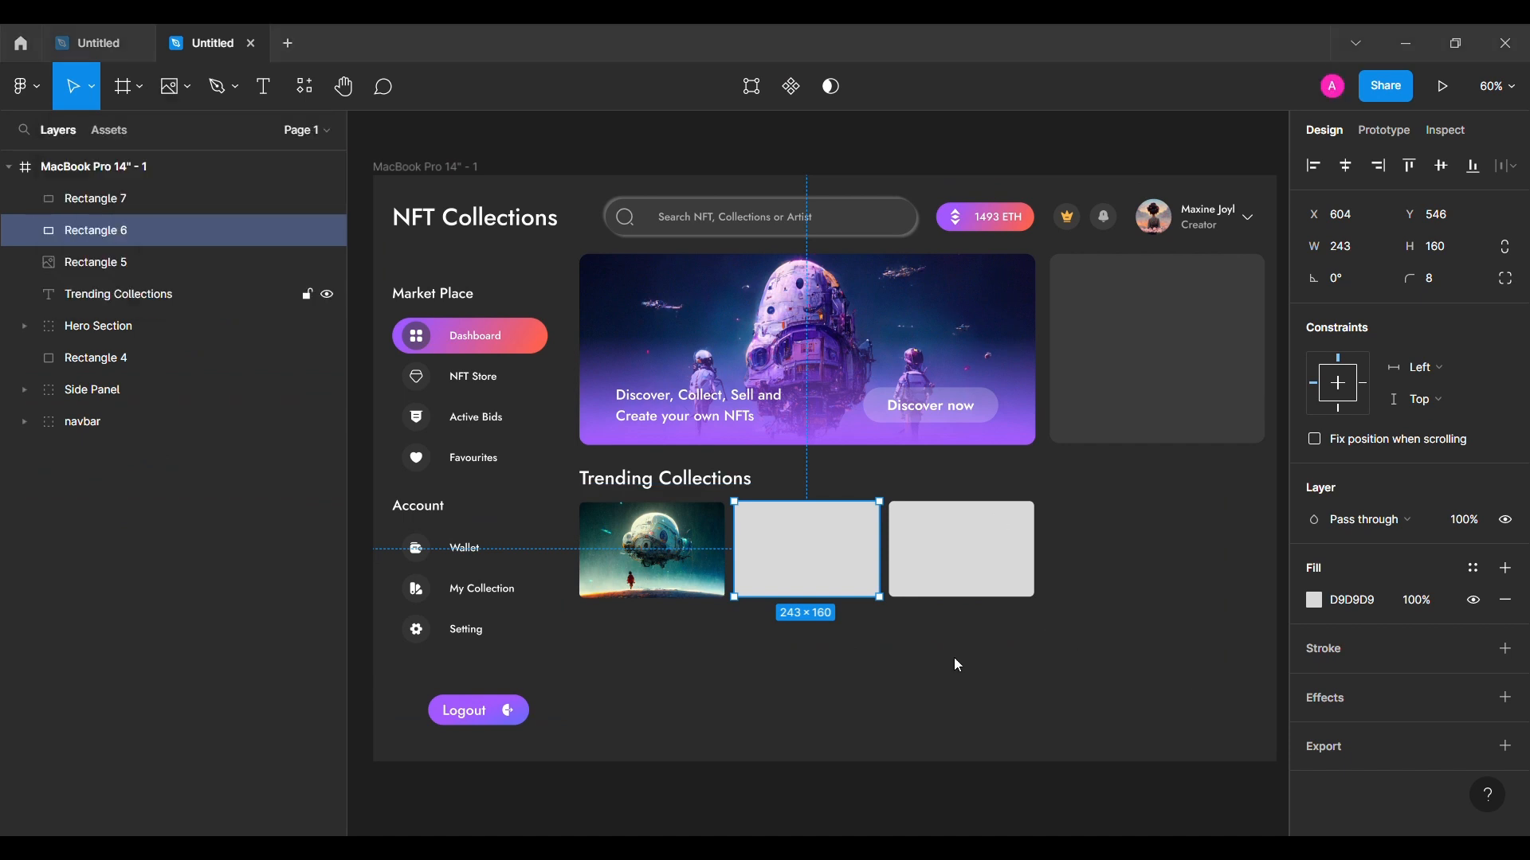
{"action": "left_click", "coordinate": [813, 551]}
{"action": "left_click", "coordinate": [992, 567]}
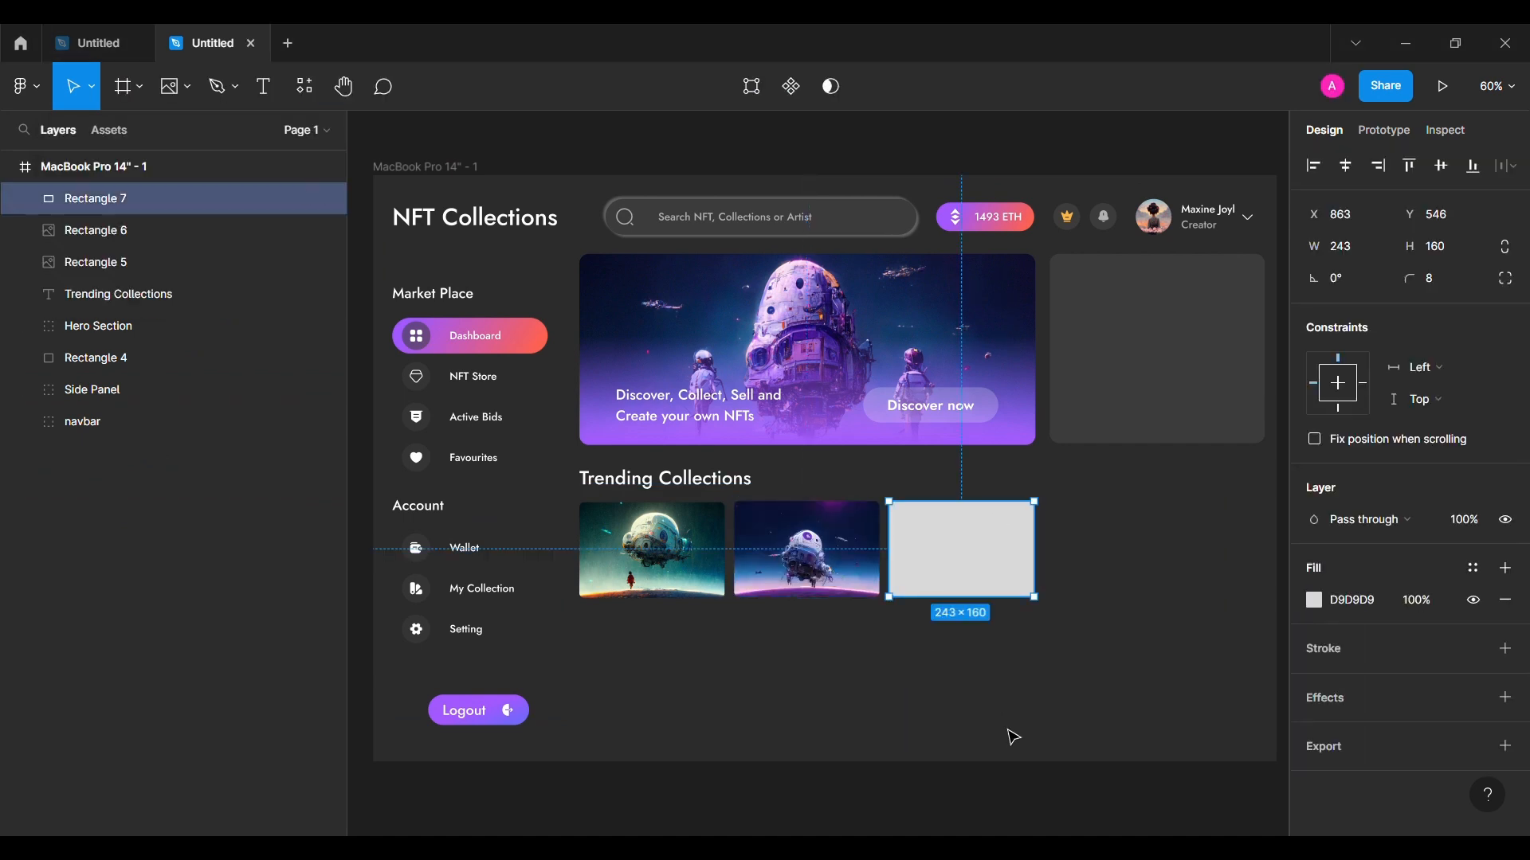
{"action": "left_click", "coordinate": [988, 560]}
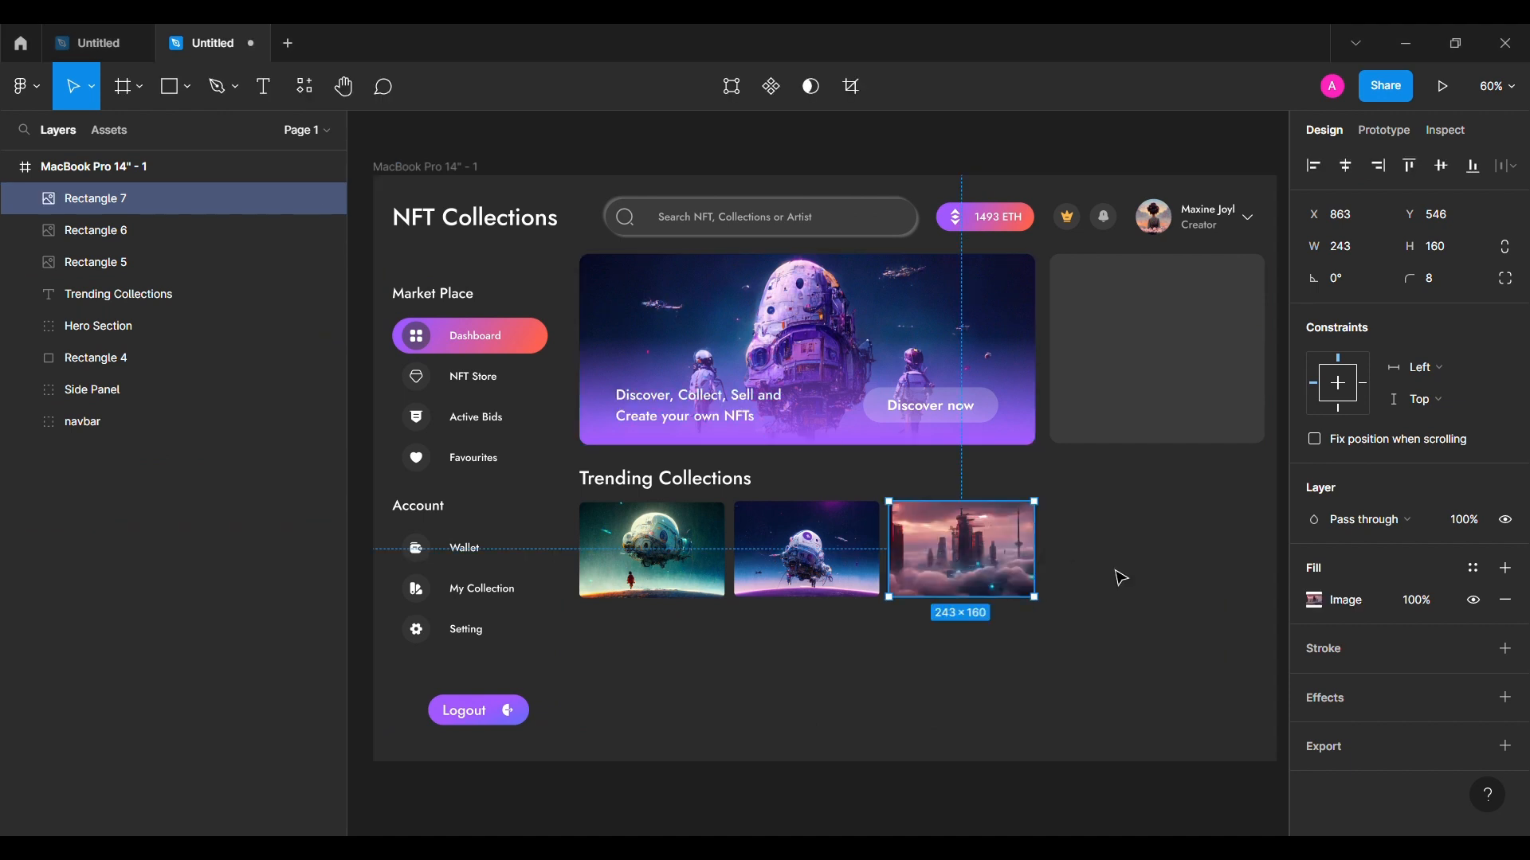
{"action": "left_click", "coordinate": [1116, 571]}
{"action": "scroll", "coordinate": [677, 549], "scroll_direction": "up", "scroll_amount": 1}
{"action": "scroll", "coordinate": [681, 548], "scroll_direction": "down", "scroll_amount": 1}
Step: Duplicate the Trending Collections heading below the cards and retype it as Browse Categories
{"action": "left_click_drag", "start_coordinate": [743, 397], "coordinate": [737, 591]}
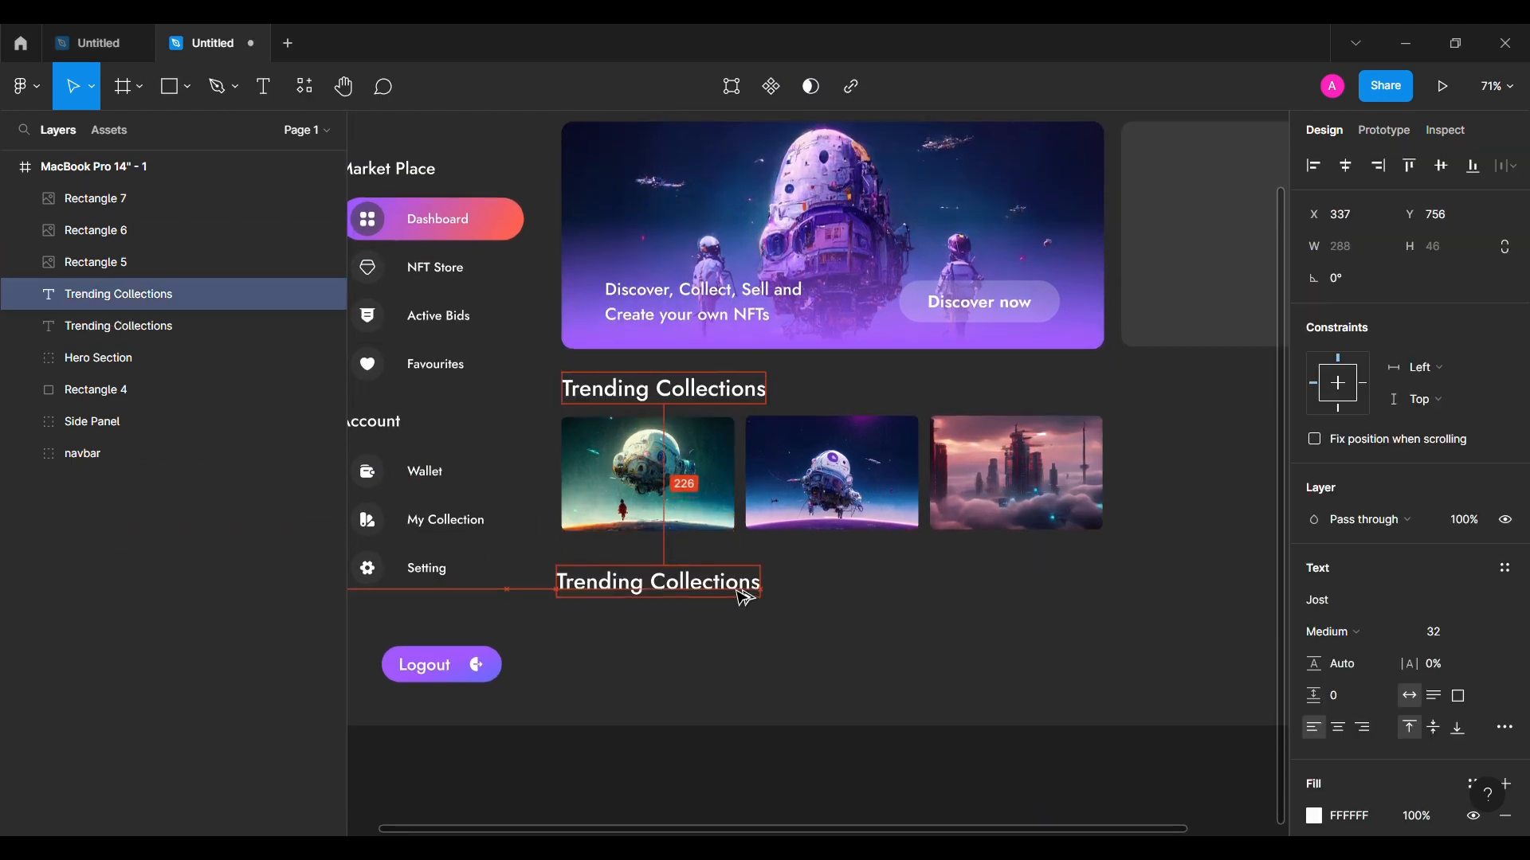
{"action": "key", "text": "Right"}
{"action": "key", "text": "Right"}
{"action": "key", "text": "Right"}
{"action": "key", "text": "Right"}
{"action": "key", "text": "Right"}
{"action": "key", "text": "Right"}
{"action": "key", "text": "Right"}
{"action": "key", "text": "Right"}
{"action": "key", "text": "shift+Up"}
{"action": "key", "text": "shift+Up"}
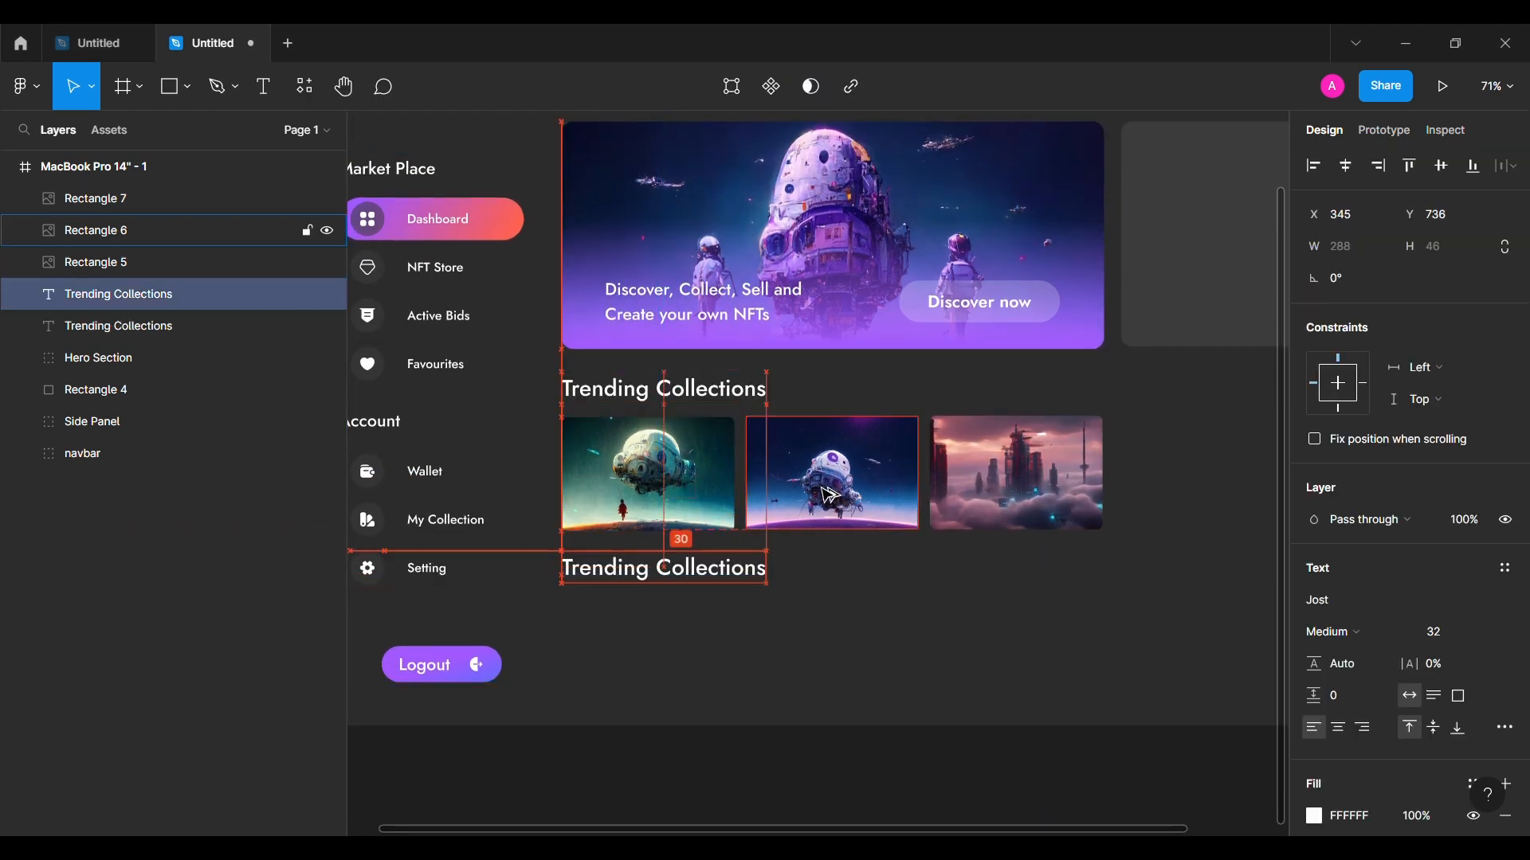
{"action": "key", "text": "Up"}
{"action": "key", "text": "Up"}
{"action": "key", "text": "Up"}
{"action": "key", "text": "Up"}
{"action": "key", "text": "Up"}
{"action": "key", "text": "Up"}
{"action": "double_click", "coordinate": [620, 580]}
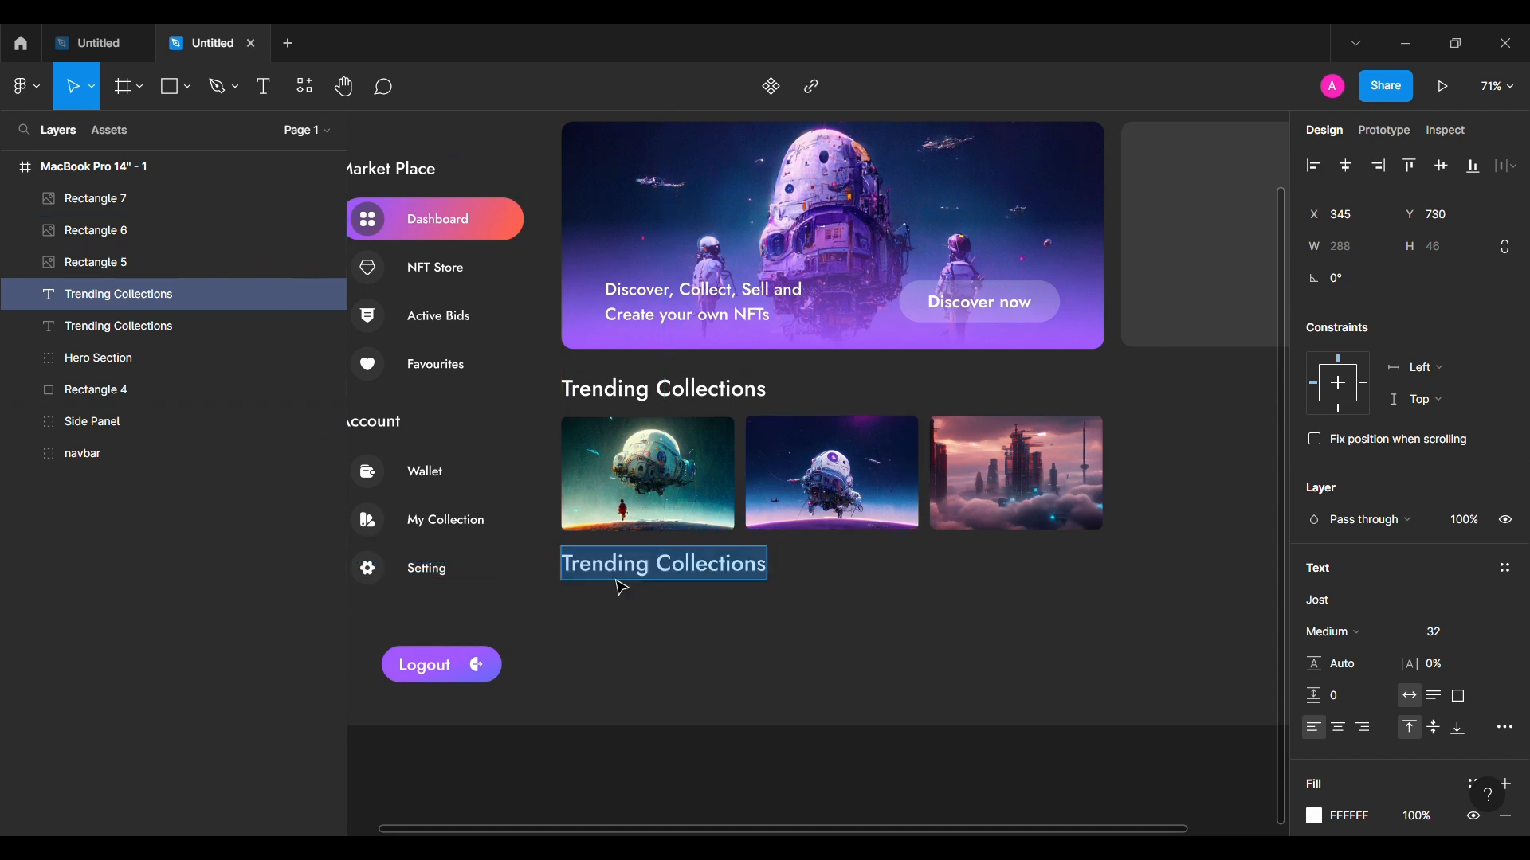
{"action": "type", "text": "Browse Categories"}
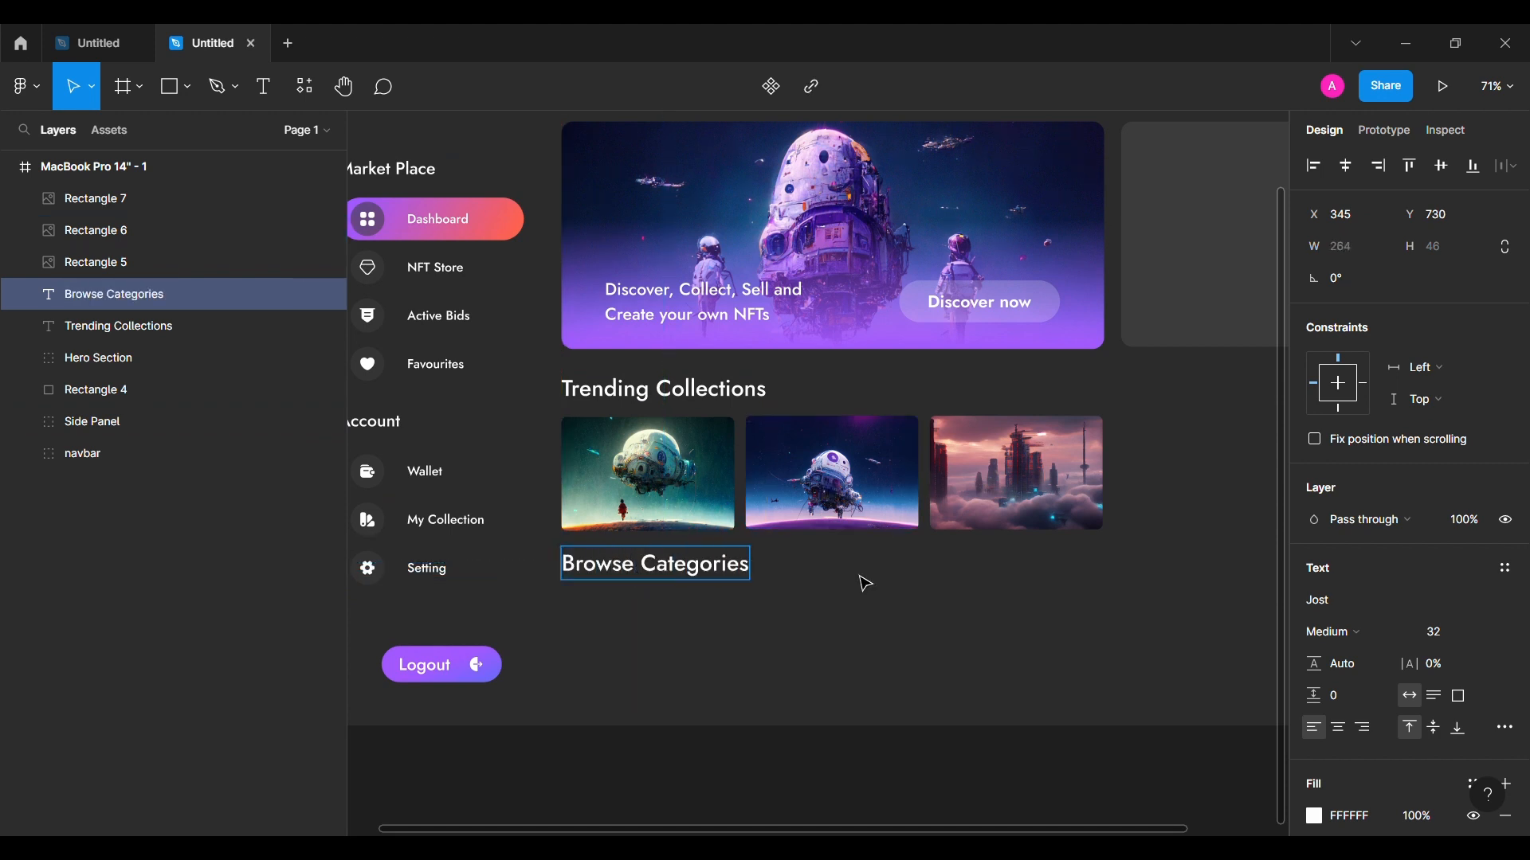
{"action": "left_click", "coordinate": [911, 607]}
Step: Group the trending heading and its three cards, naming the group Trending
{"action": "left_click", "coordinate": [682, 487]}
{"action": "left_click", "coordinate": [821, 482], "text": "shift"}
{"action": "left_click", "coordinate": [964, 472], "text": "shift"}
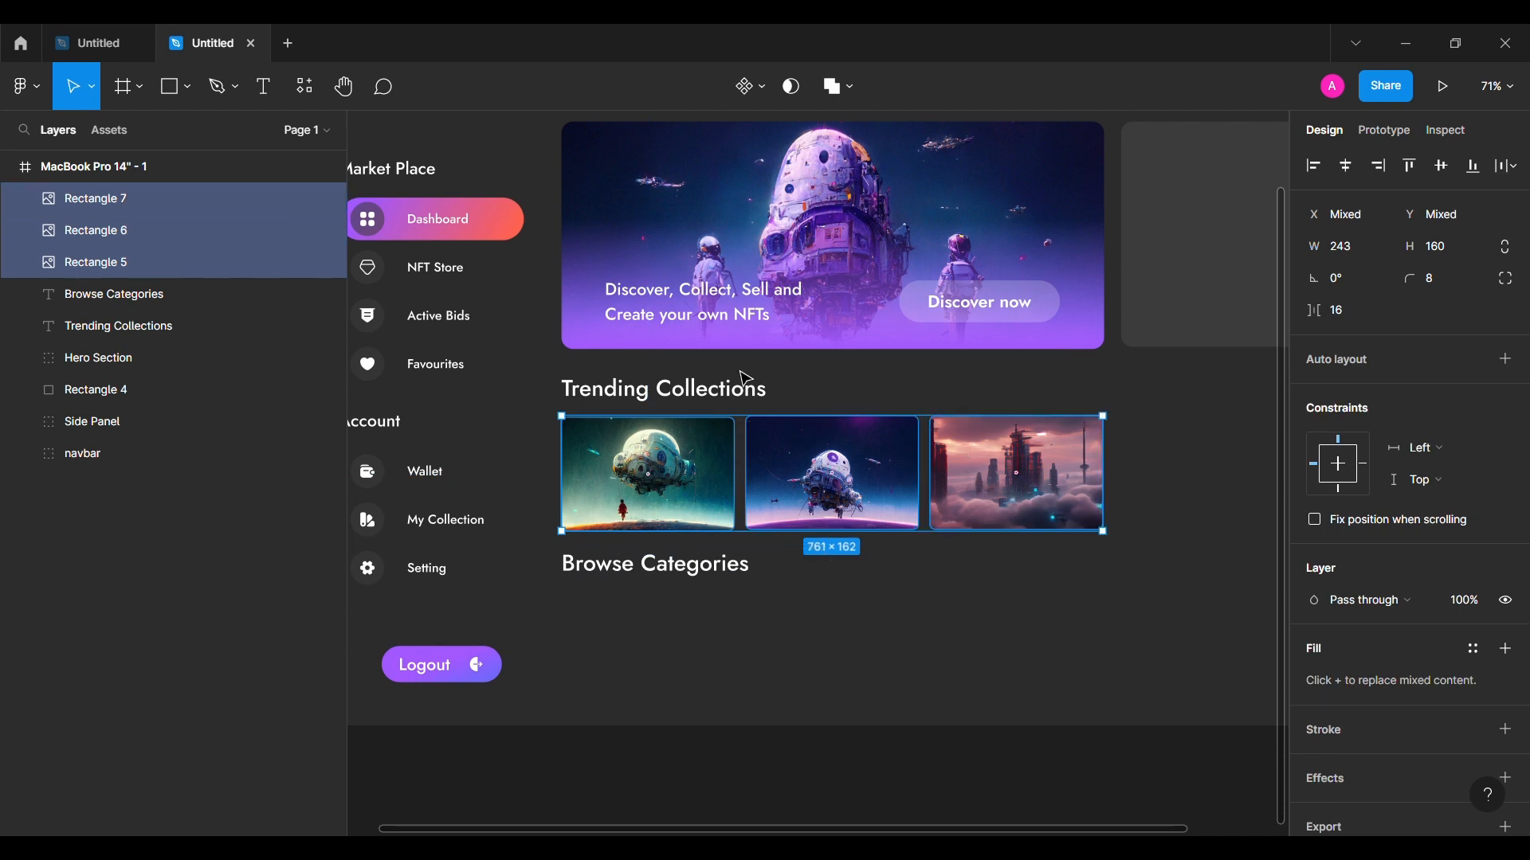
{"action": "left_click", "coordinate": [704, 393], "text": "shift"}
{"action": "key", "text": "ctrl+g"}
{"action": "double_click", "coordinate": [108, 229]}
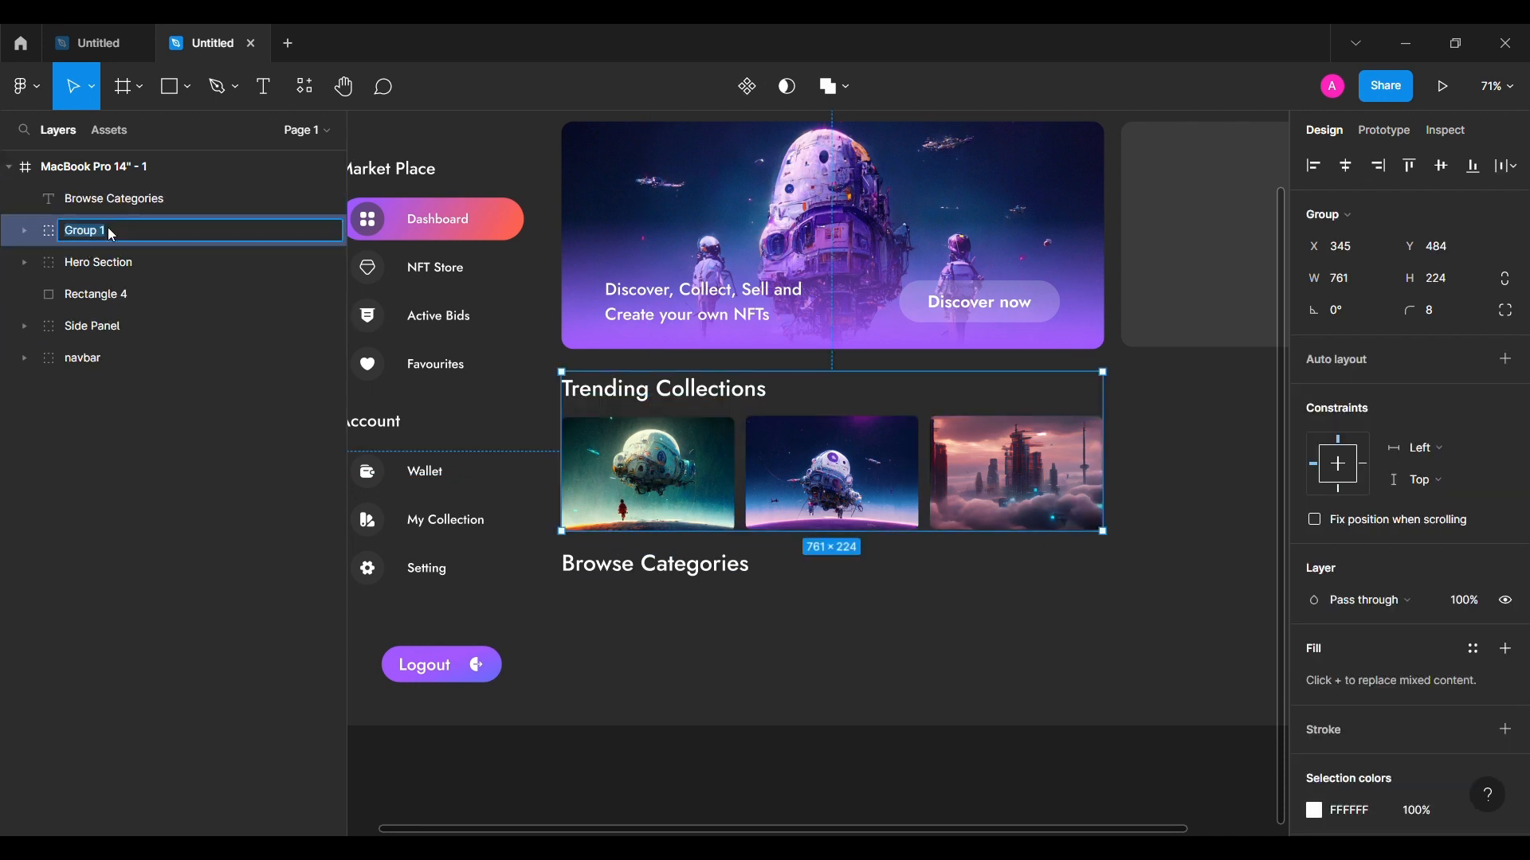
{"action": "type", "text": "Trending"}
{"action": "key", "text": "Return"}
{"action": "left_click", "coordinate": [690, 617]}
Step: Draw a 160-high grey card under the Browse Categories heading, aligned with it
{"action": "scroll", "coordinate": [628, 543], "scroll_direction": "up", "scroll_amount": 2}
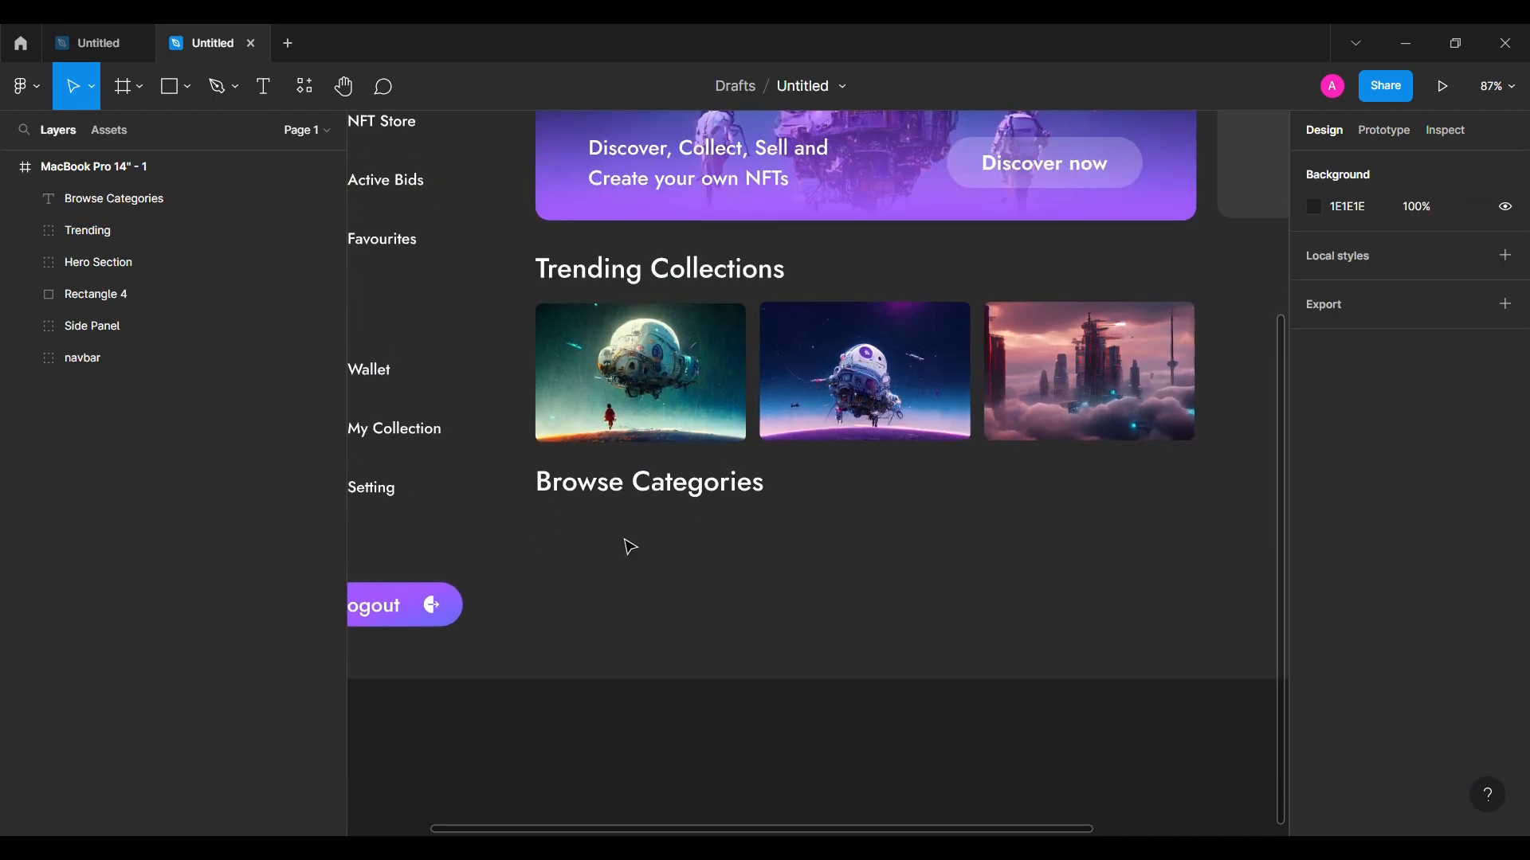
{"action": "key", "text": "r"}
{"action": "left_click_drag", "start_coordinate": [560, 528], "coordinate": [714, 614]}
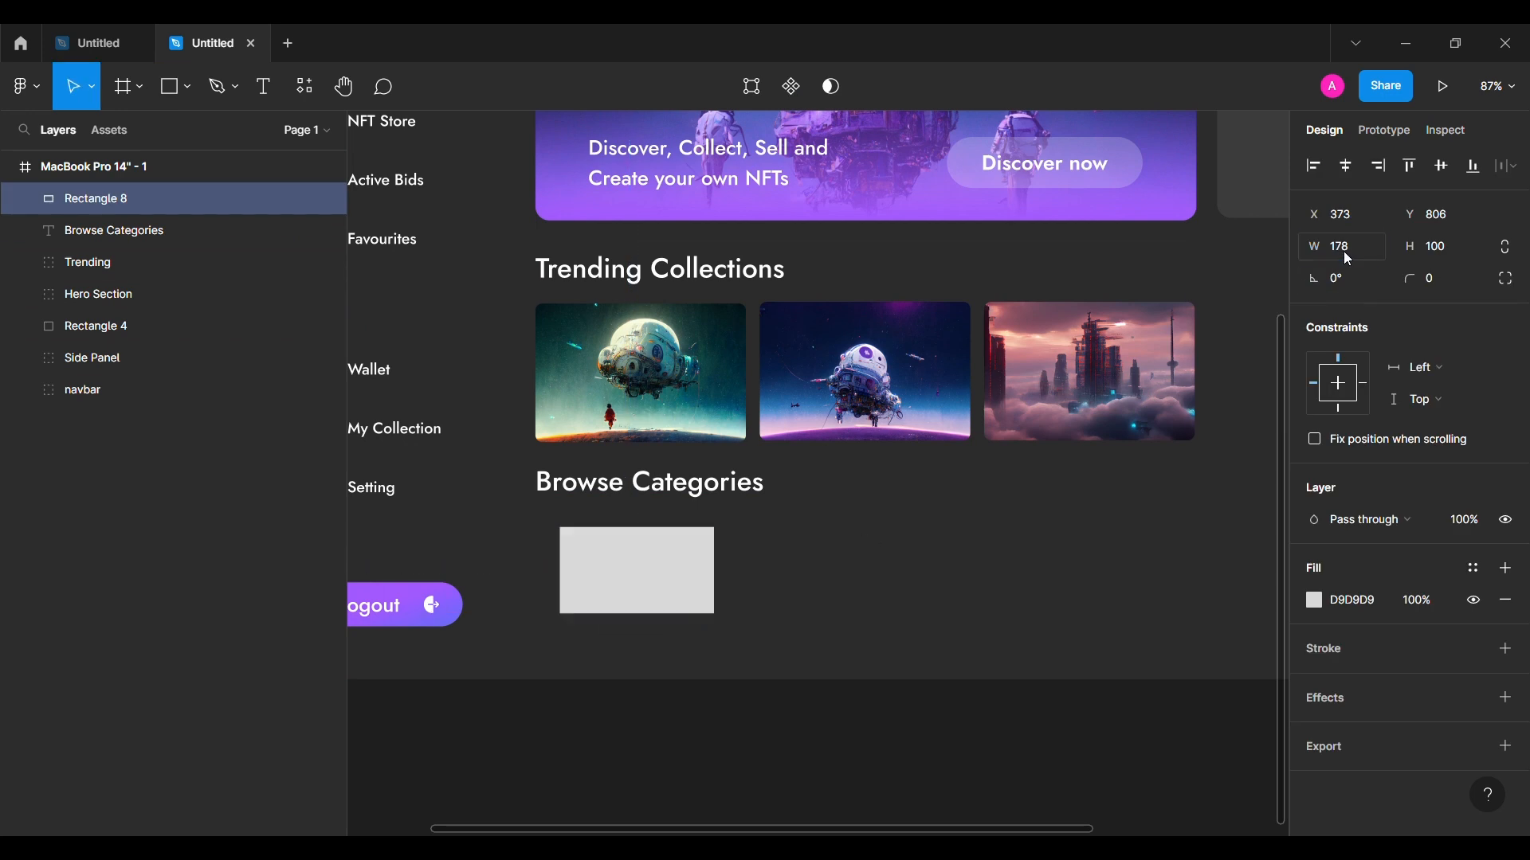
{"action": "key", "text": "BackSpace"}
{"action": "type", "text": "6"}
{"action": "key", "text": "Return"}
{"action": "key", "text": "alt+Up"}
{"action": "key", "text": "alt+Up"}
{"action": "key", "text": "alt+Up"}
{"action": "key", "text": "alt+Up"}
{"action": "key", "text": "alt+Up"}
{"action": "key", "text": "alt+Up"}
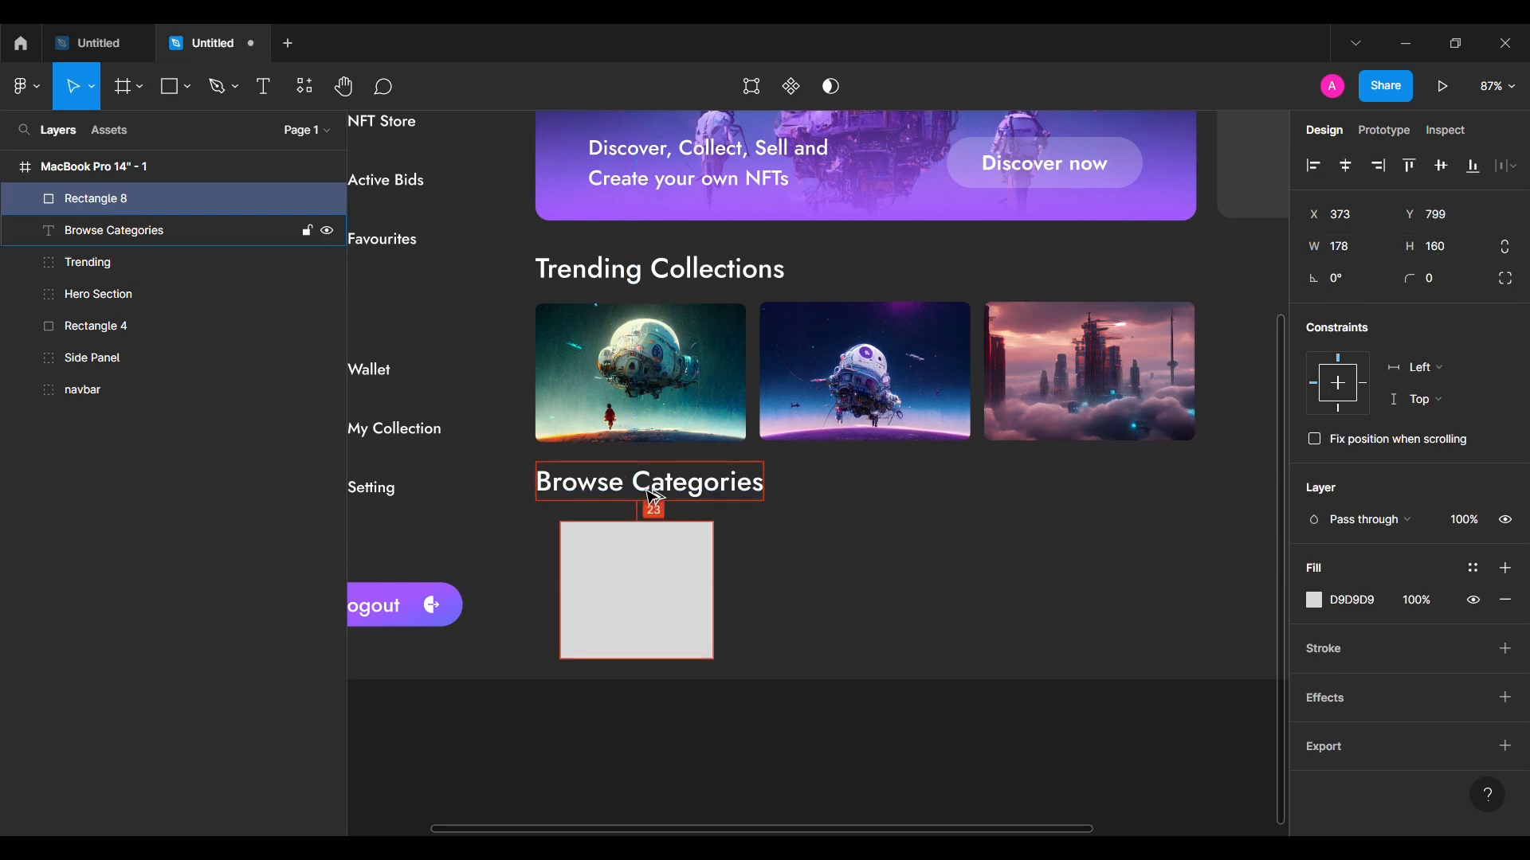
{"action": "key", "text": "alt+shift+Left"}
{"action": "key", "text": "alt+shift+Left"}
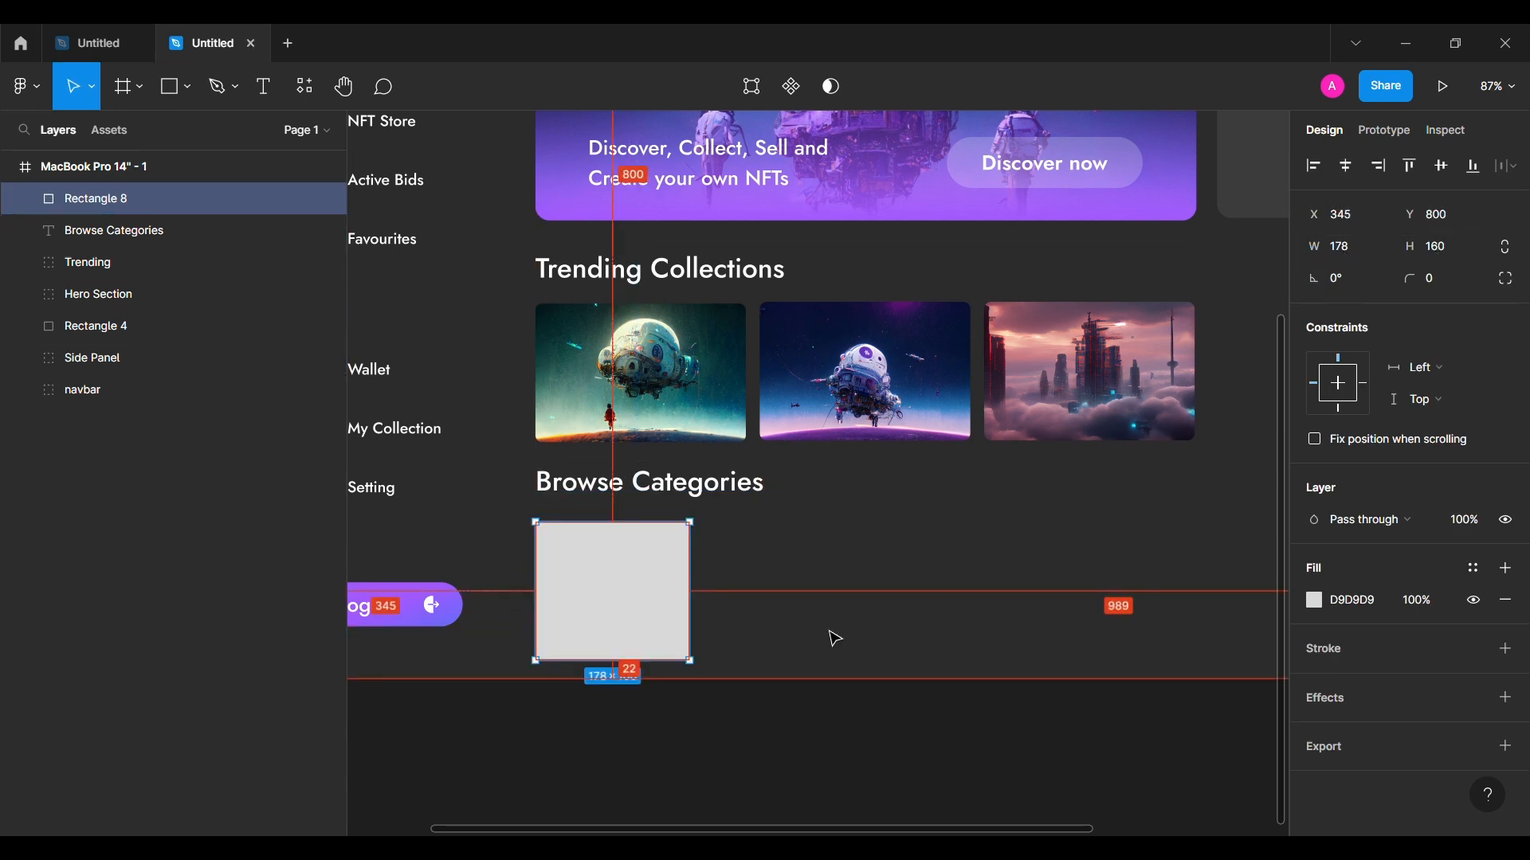
Step: Make three copies of the card in a row, spaced 16 apart and top-aligned
{"action": "left_click_drag", "start_coordinate": [640, 578], "coordinate": [807, 577]}
{"action": "left_click_drag", "start_coordinate": [805, 577], "coordinate": [974, 578]}
{"action": "left_click_drag", "start_coordinate": [979, 578], "coordinate": [1148, 576]}
{"action": "left_click", "coordinate": [950, 580], "text": "shift"}
{"action": "left_click", "coordinate": [797, 578], "text": "shift"}
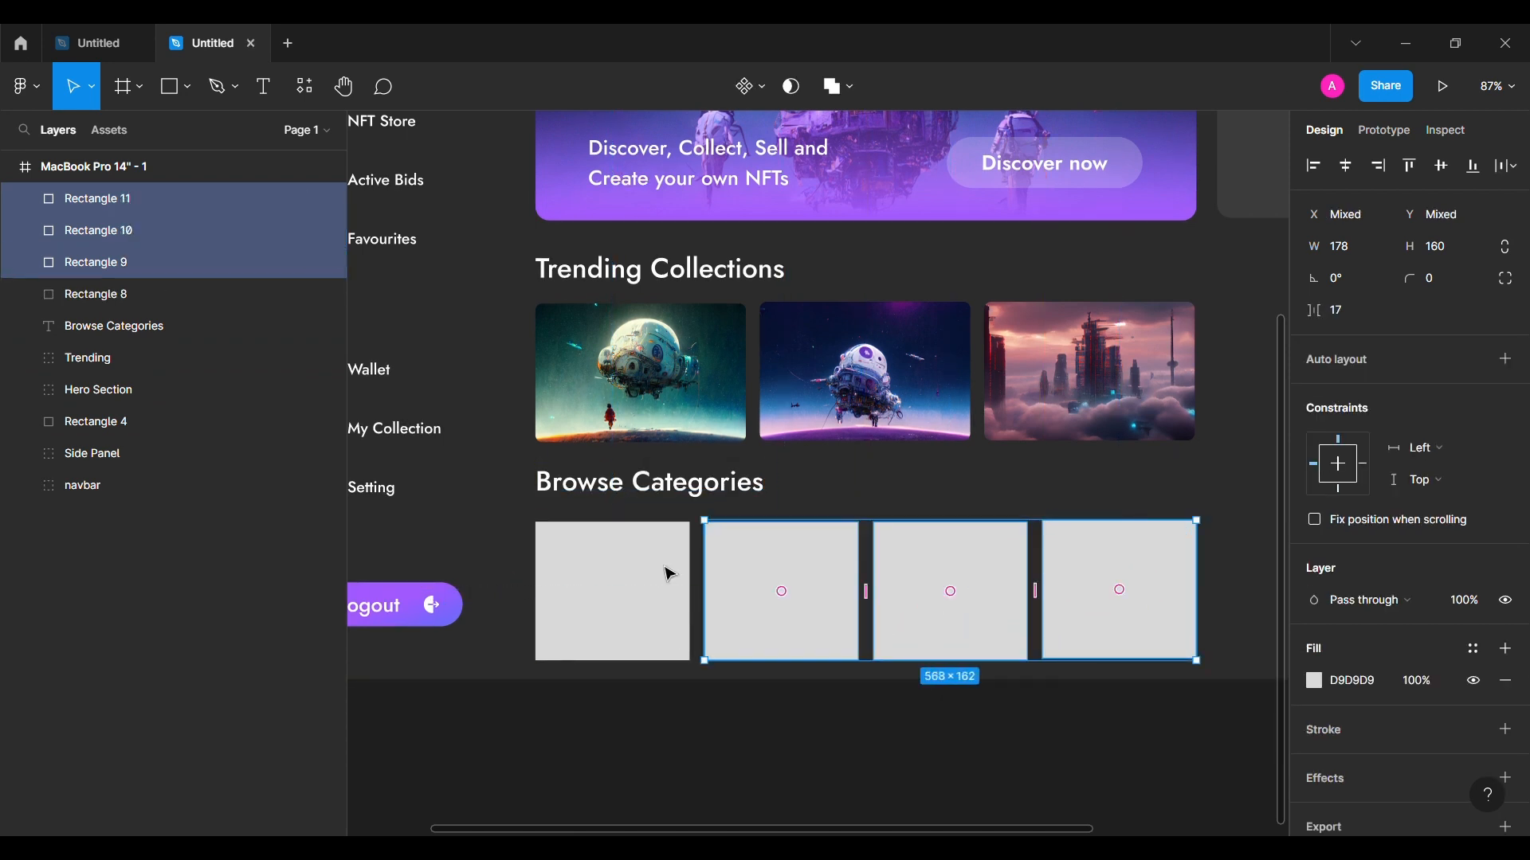
{"action": "left_click", "coordinate": [655, 574], "text": "shift"}
{"action": "left_click", "coordinate": [1381, 318]}
{"action": "type", "text": "16"}
{"action": "key", "text": "Return"}
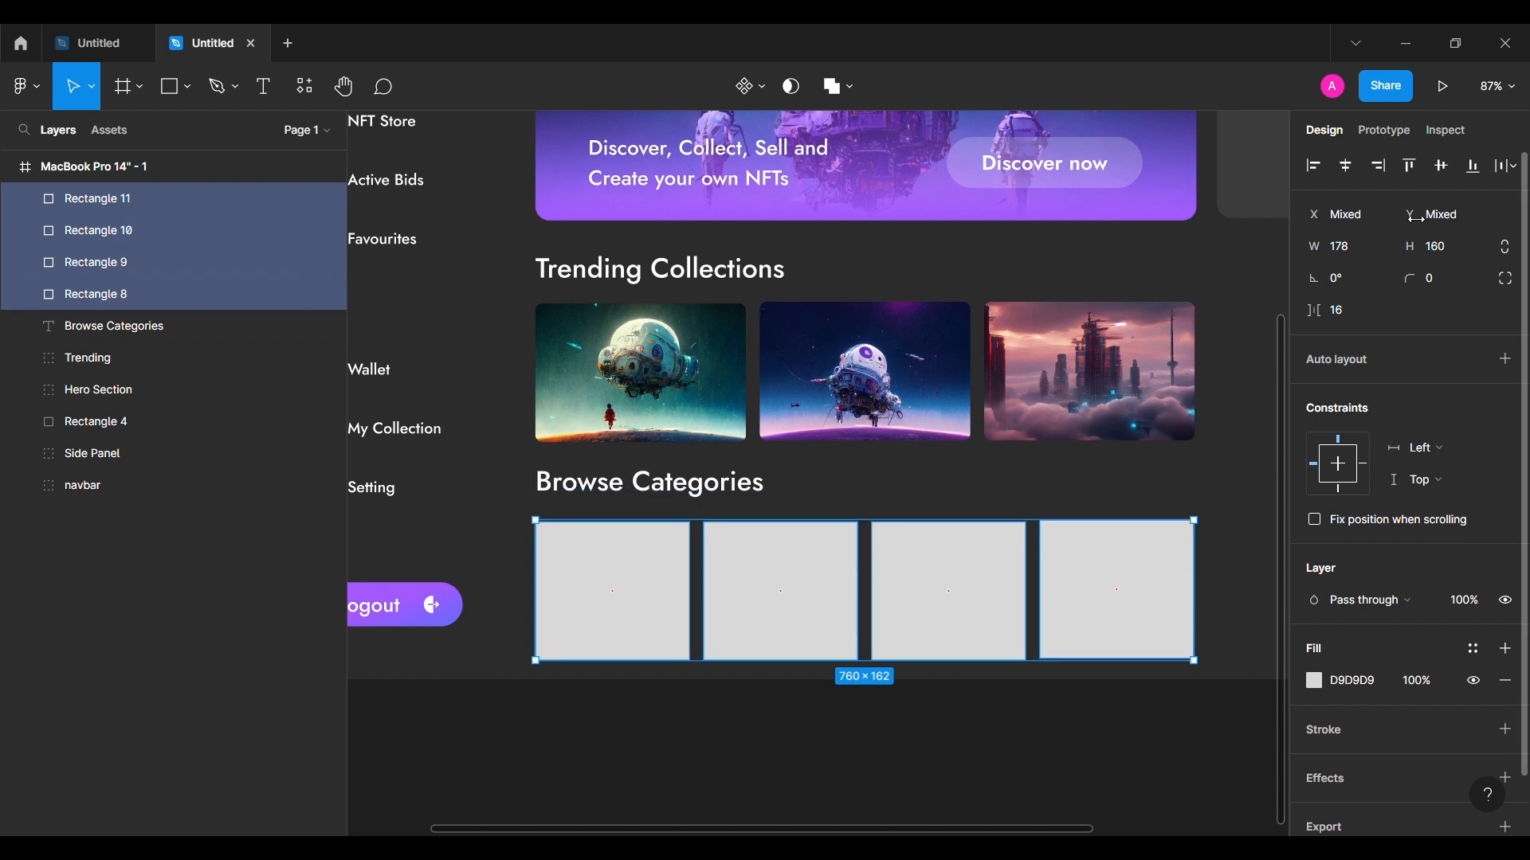
{"action": "left_click", "coordinate": [1442, 166]}
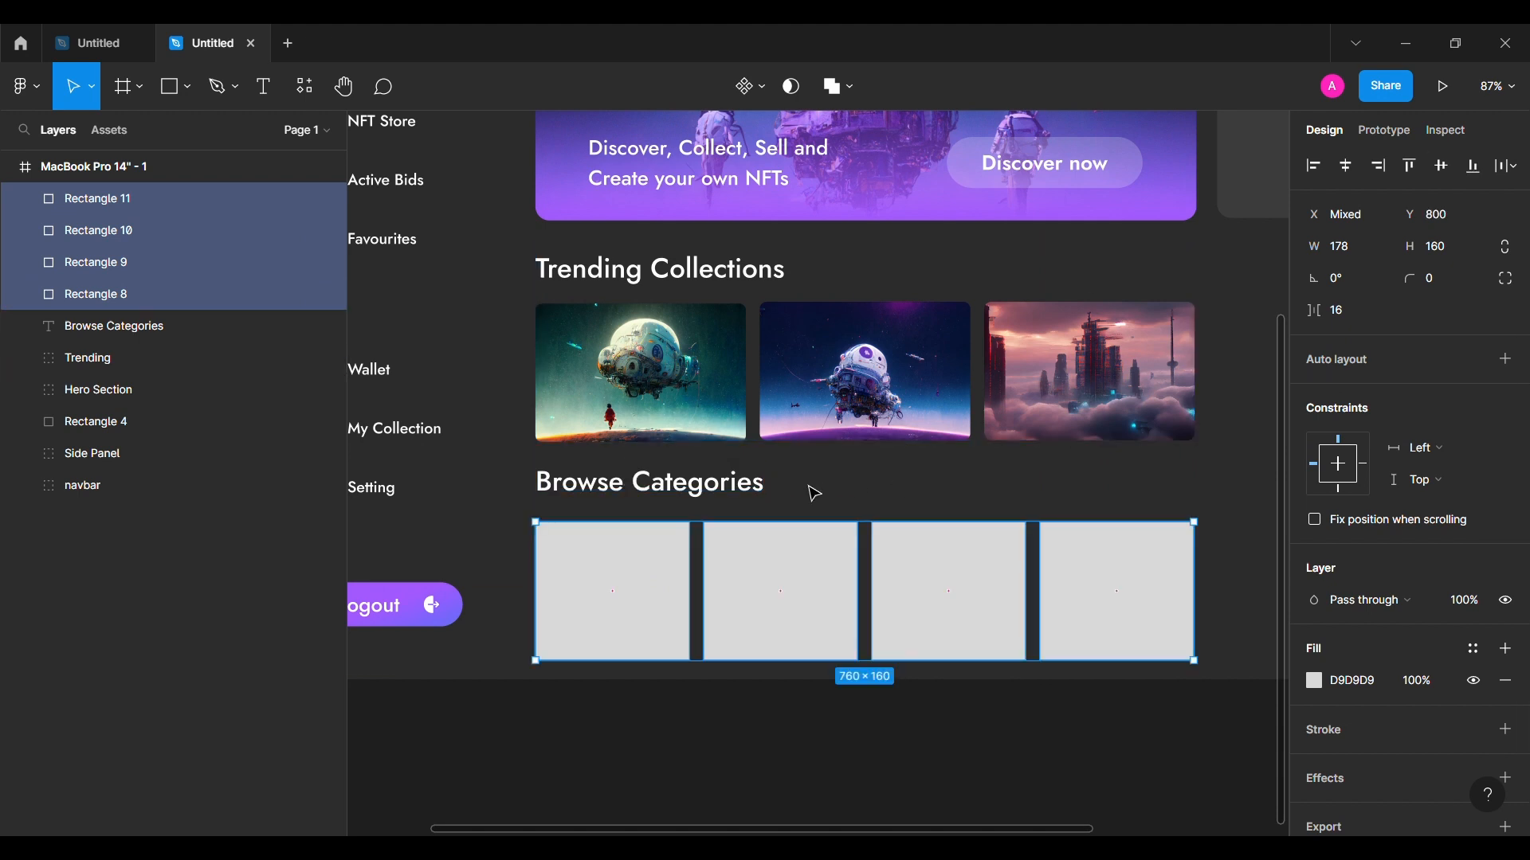
Step: Give all four category cards a corner radius of 8
{"action": "scroll", "coordinate": [810, 491], "scroll_direction": "down", "scroll_amount": 3}
{"action": "left_click", "coordinate": [605, 725]}
{"action": "left_click", "coordinate": [753, 528]}
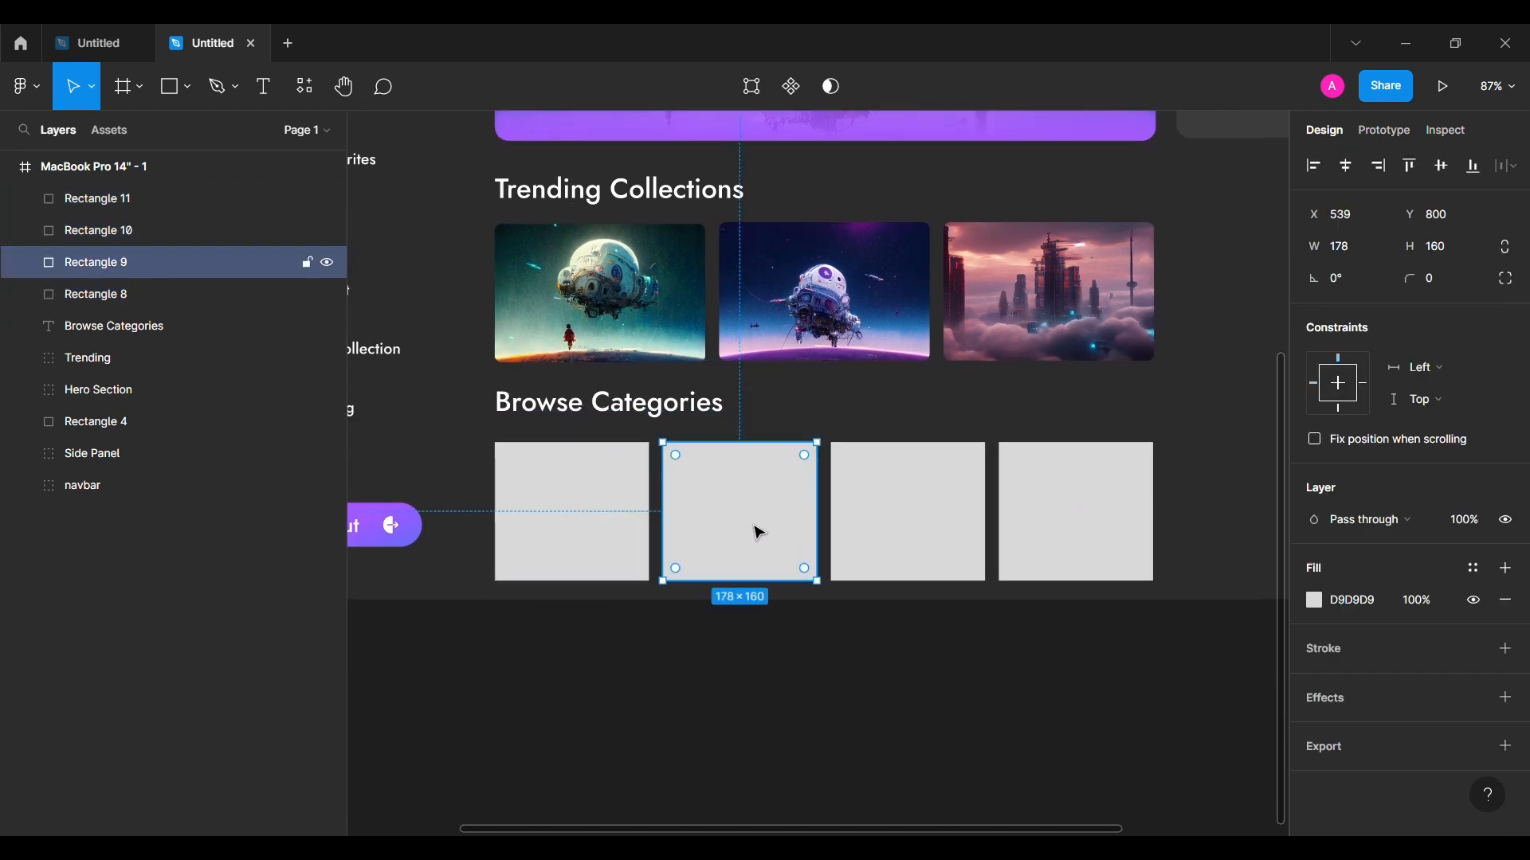
{"action": "left_click", "coordinate": [908, 510], "text": "shift"}
{"action": "left_click", "coordinate": [1059, 505], "text": "shift"}
{"action": "left_click", "coordinate": [605, 494], "text": "shift"}
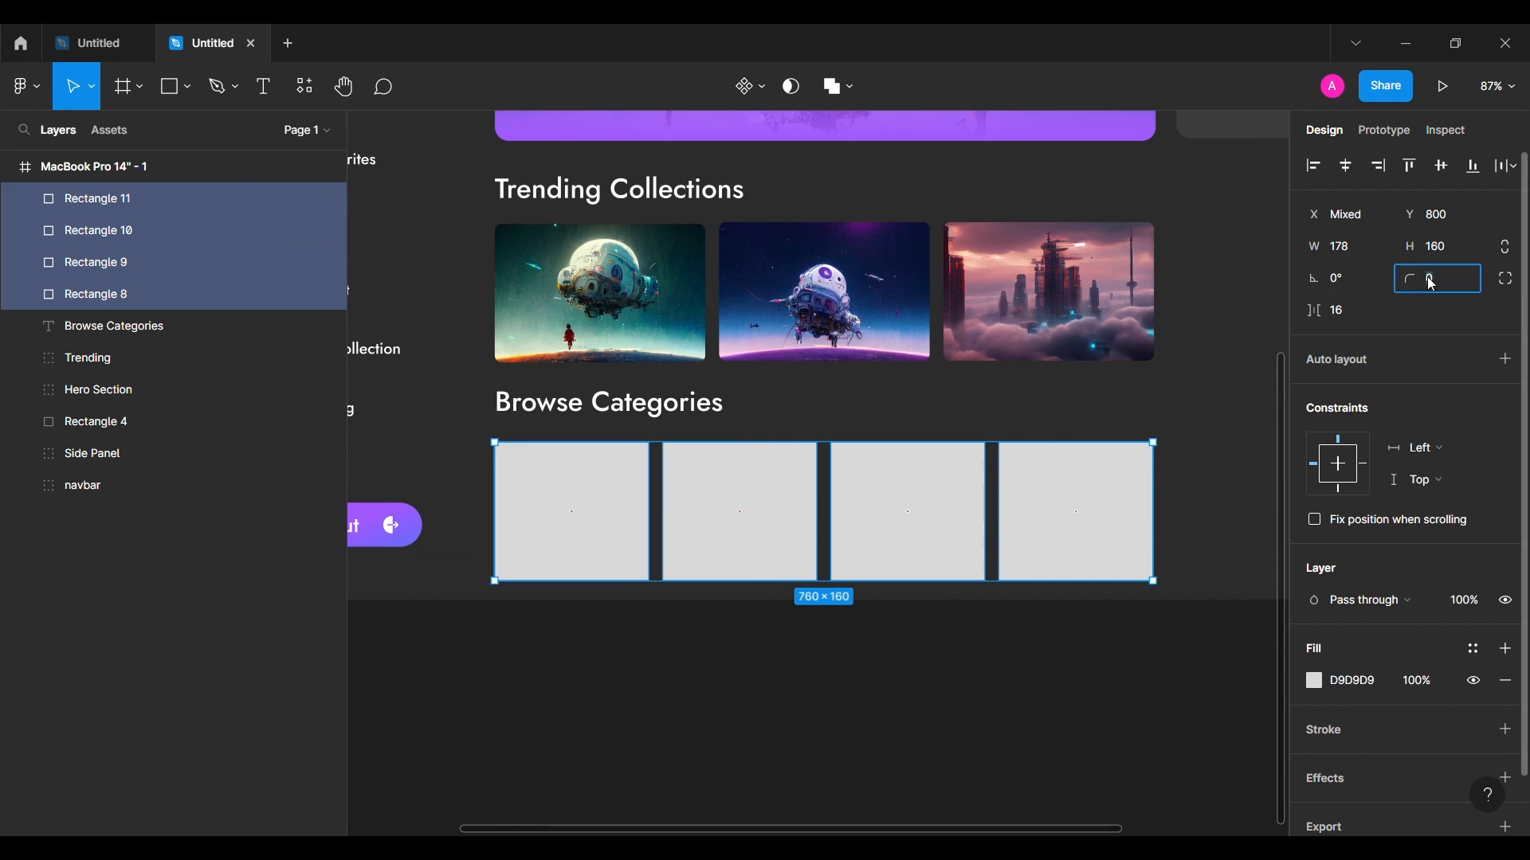
{"action": "type", "text": "8"}
{"action": "key", "text": "Return"}
{"action": "left_click", "coordinate": [843, 681]}
{"action": "left_click", "coordinate": [187, 87]}
{"action": "left_click", "coordinate": [165, 281]}
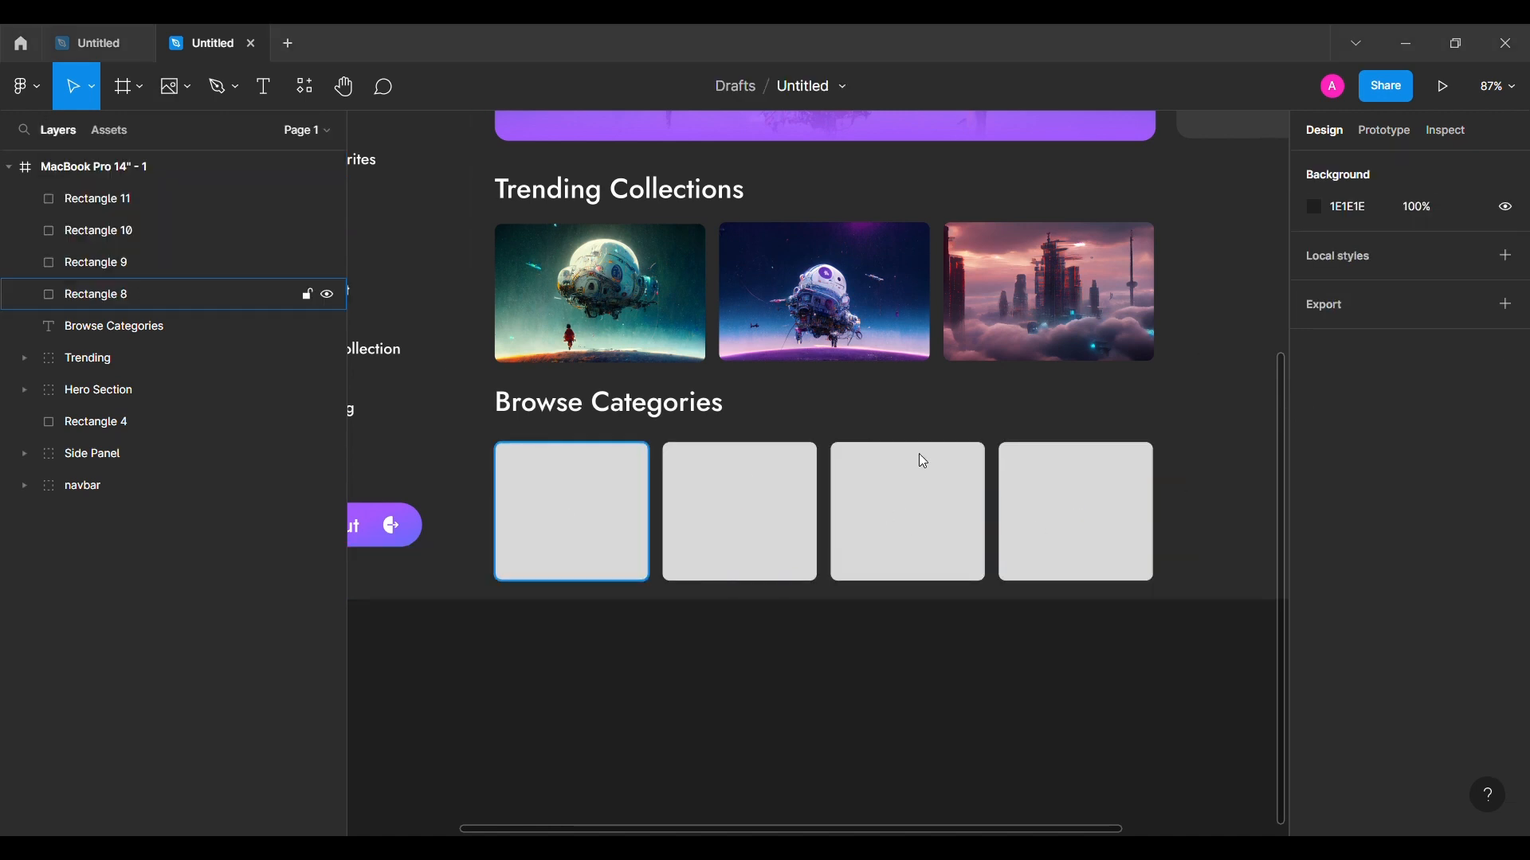
Step: Fill the four cards with images, including the basketball, violin and portrait pictures
{"action": "left_click", "coordinate": [587, 529]}
{"action": "scroll", "coordinate": [710, 700], "scroll_direction": "down", "scroll_amount": 2}
{"action": "scroll", "coordinate": [710, 701], "scroll_direction": "right", "scroll_amount": 2}
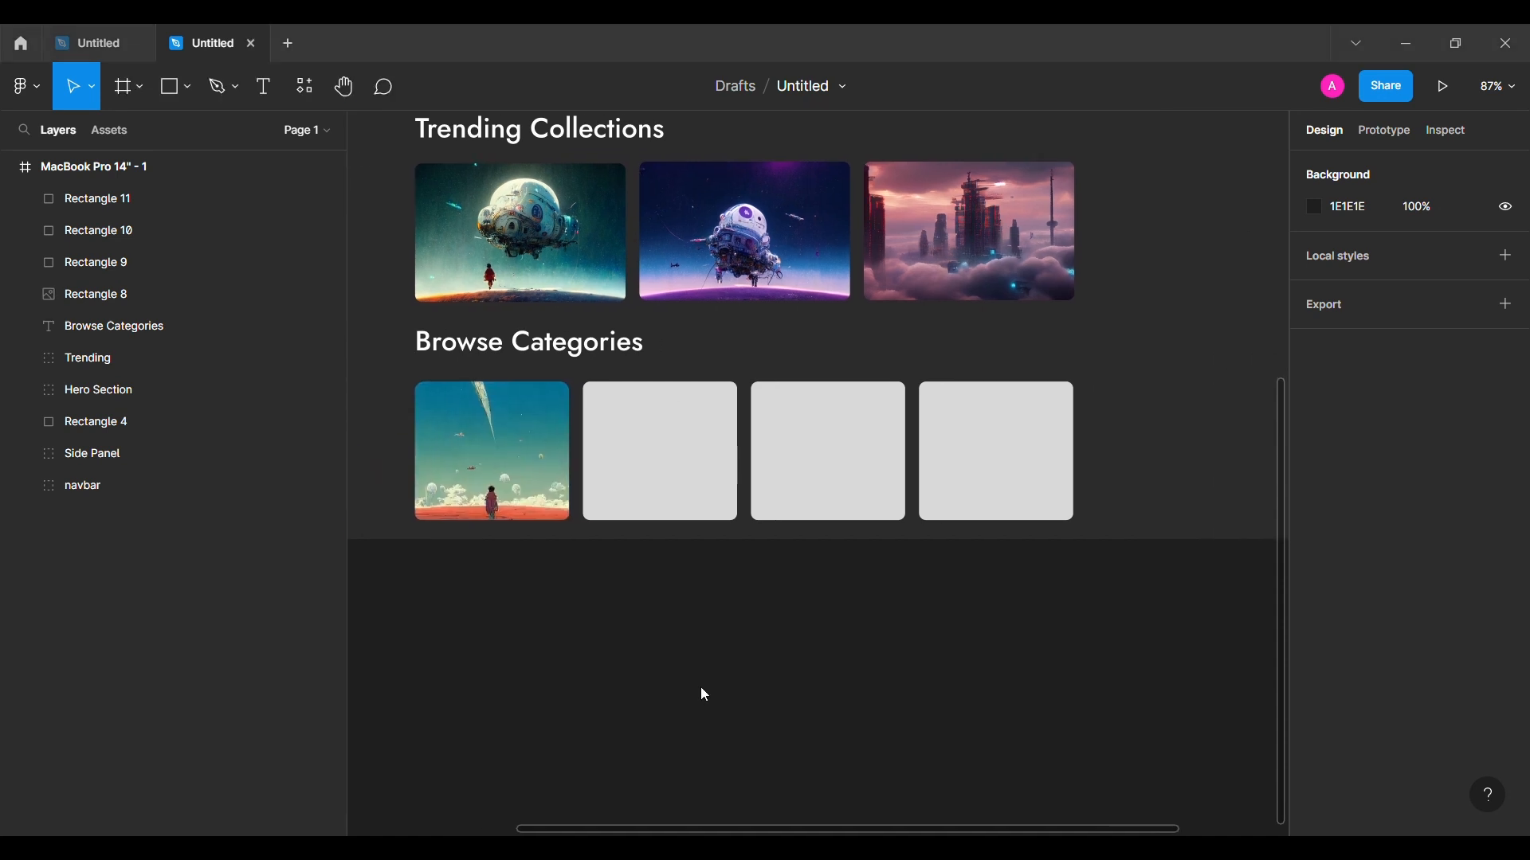
{"action": "left_click", "coordinate": [660, 450]}
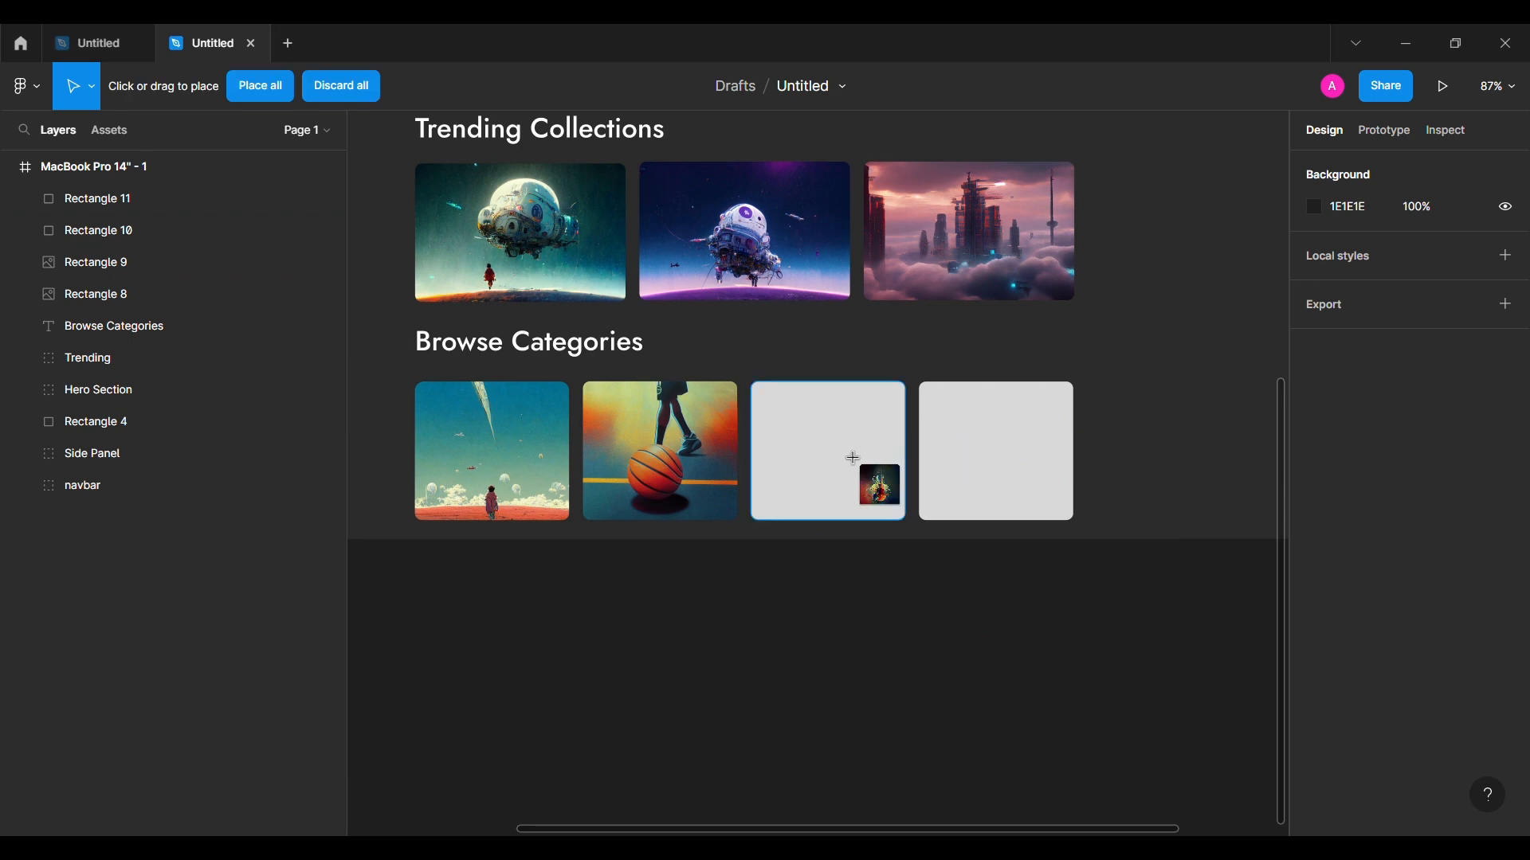
{"action": "left_click", "coordinate": [853, 462]}
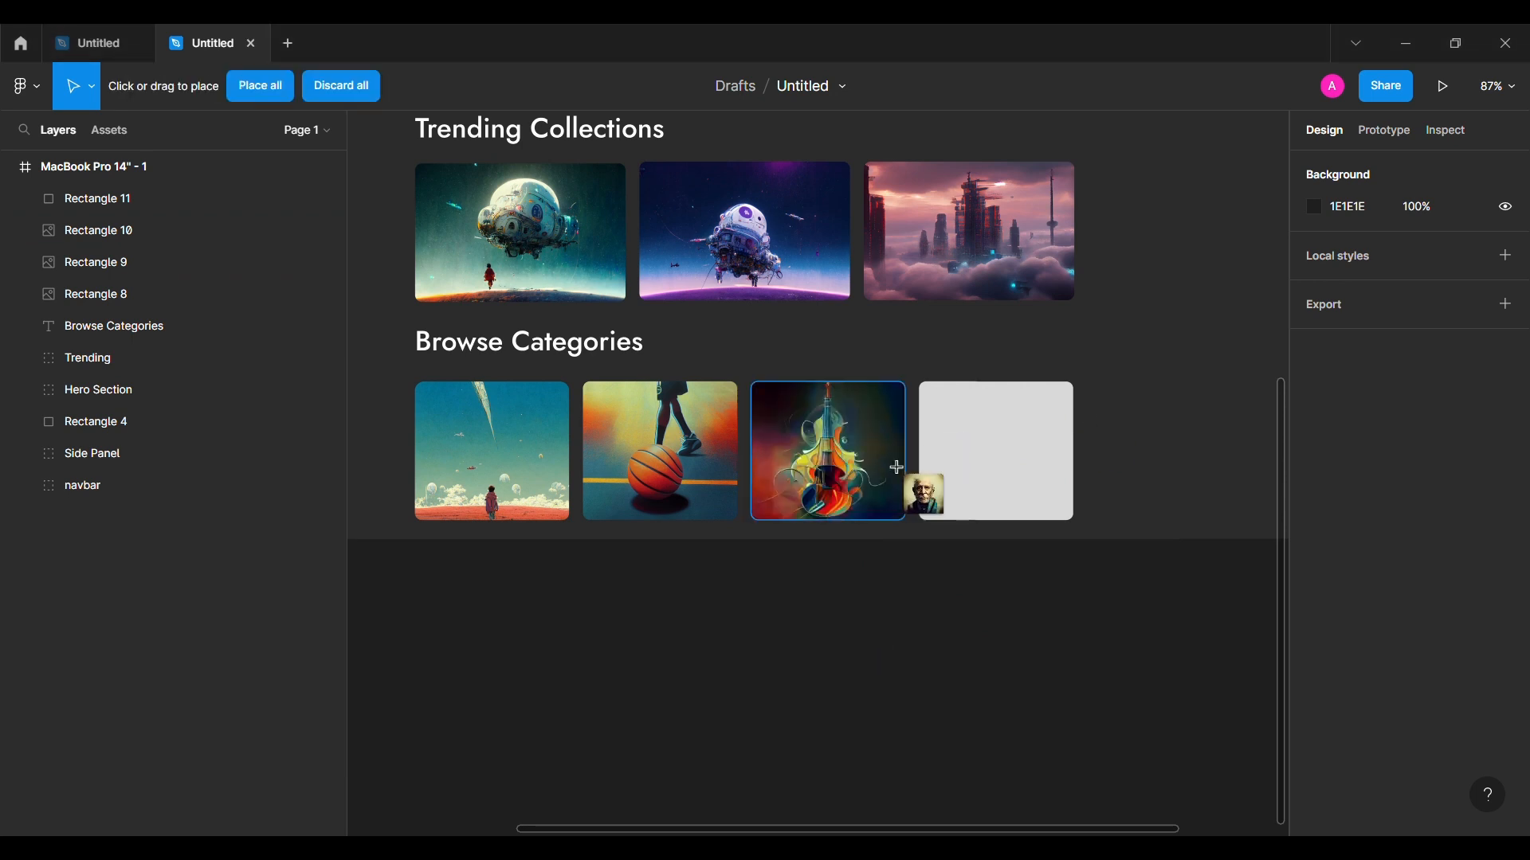
{"action": "left_click", "coordinate": [942, 455]}
{"action": "scroll", "coordinate": [603, 608], "scroll_direction": "right", "scroll_amount": 1}
{"action": "scroll", "coordinate": [605, 609], "scroll_direction": "left", "scroll_amount": 3}
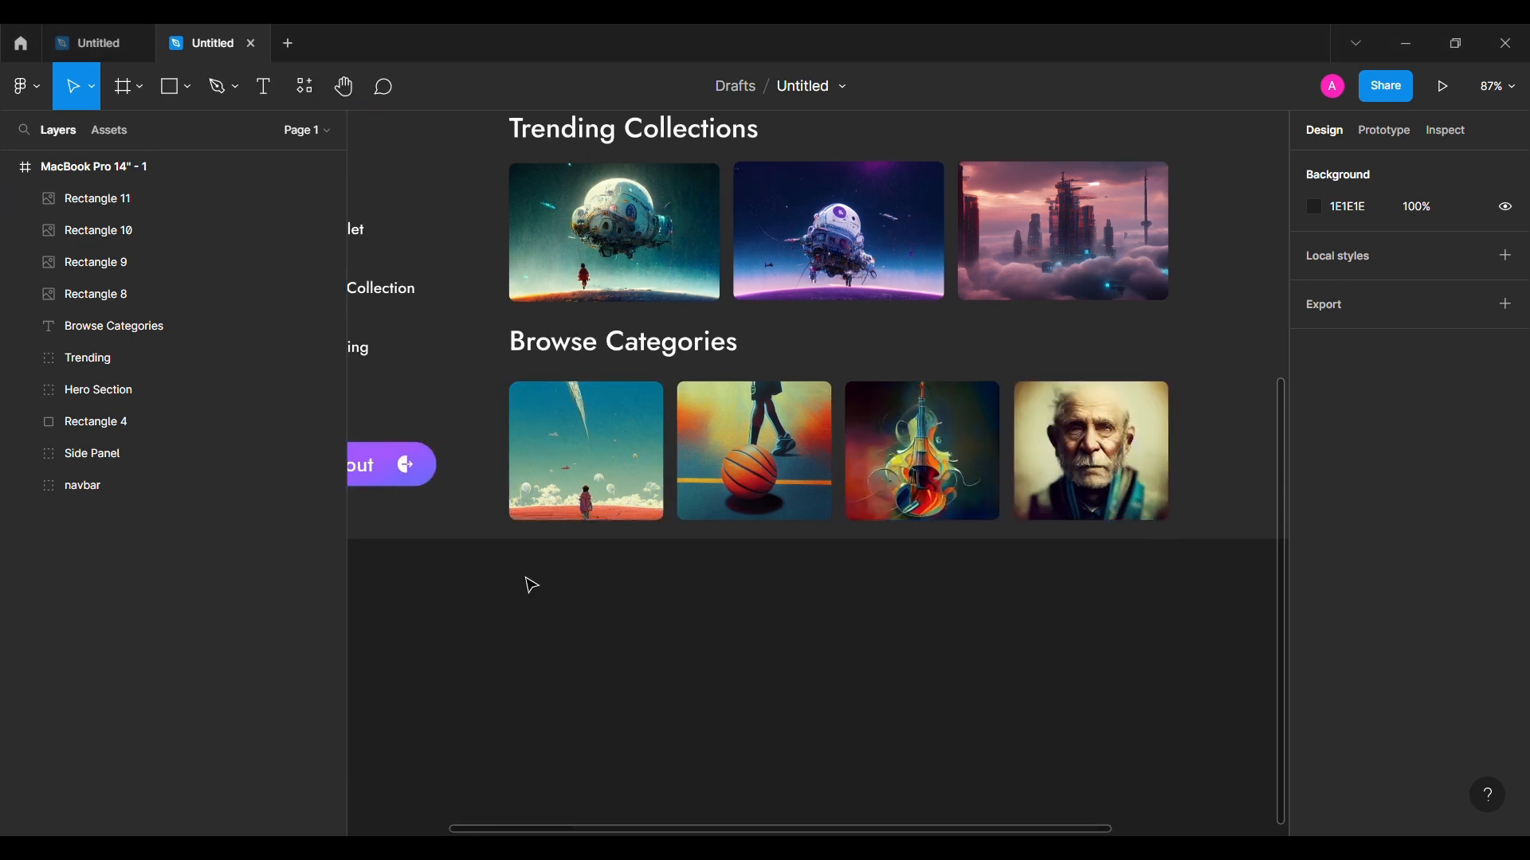
Step: Paste the four icon frames and position them over the category cards
{"action": "key", "text": "ctrl+v"}
{"action": "left_click_drag", "start_coordinate": [602, 464], "coordinate": [629, 418]}
{"action": "key", "text": "Escape"}
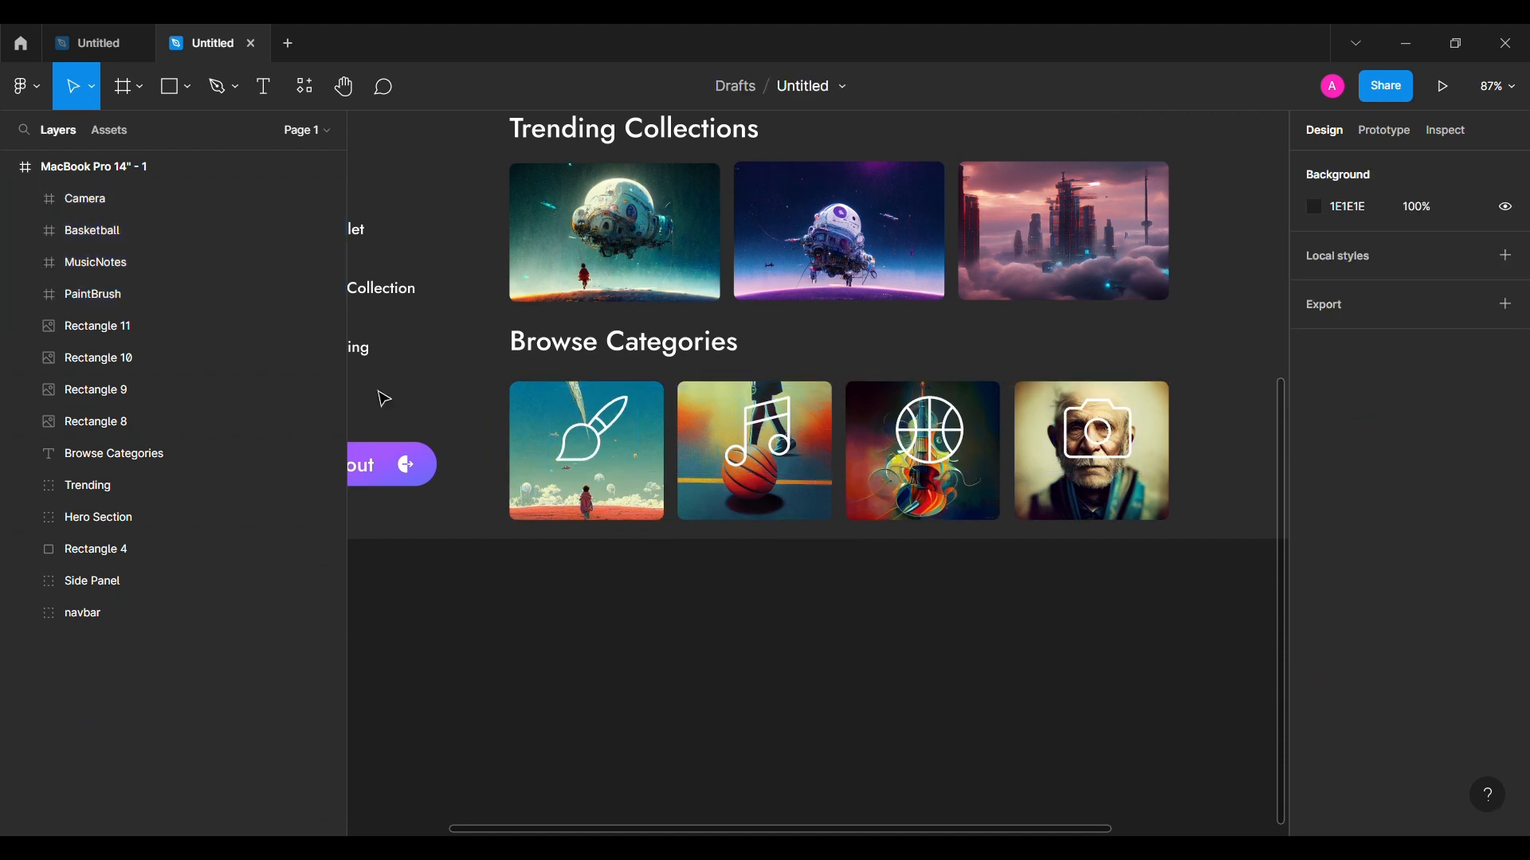
Step: Add an Art label on the paintbrush card and copy it across, retyping copies as Music
{"action": "key", "text": "t"}
{"action": "left_click", "coordinate": [562, 489]}
{"action": "type", "text": "Art"}
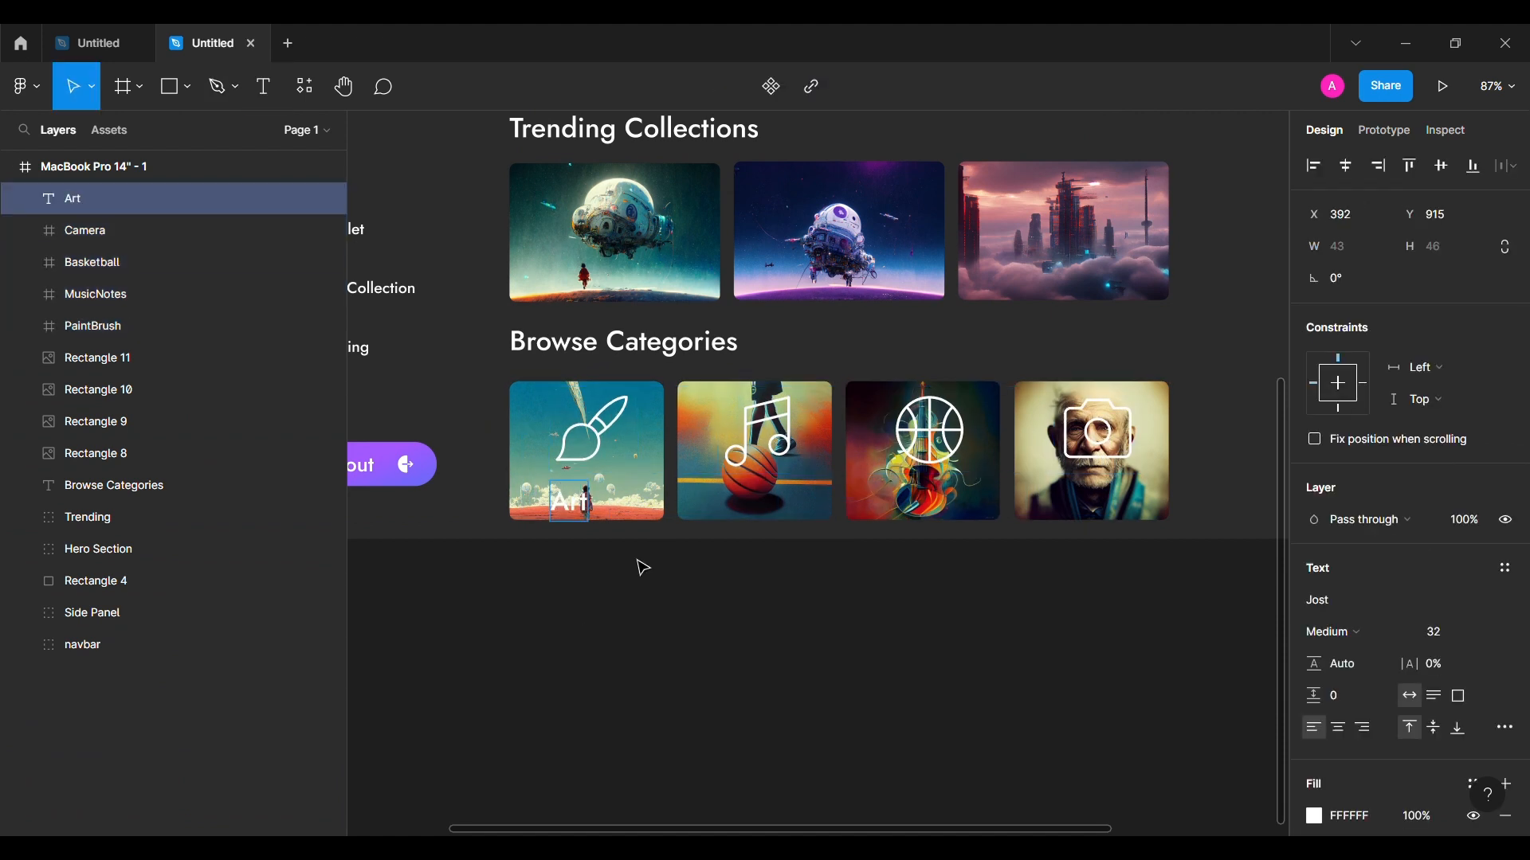
{"action": "left_click_drag", "start_coordinate": [575, 504], "coordinate": [1084, 489]}
{"action": "double_click", "coordinate": [764, 502]}
{"action": "type", "text": "Music"}
{"action": "double_click", "coordinate": [1083, 490]}
Step: Rename the last label Photo, then group the Art and Music cards' label, icon and image
{"action": "type", "text": "Photo"}
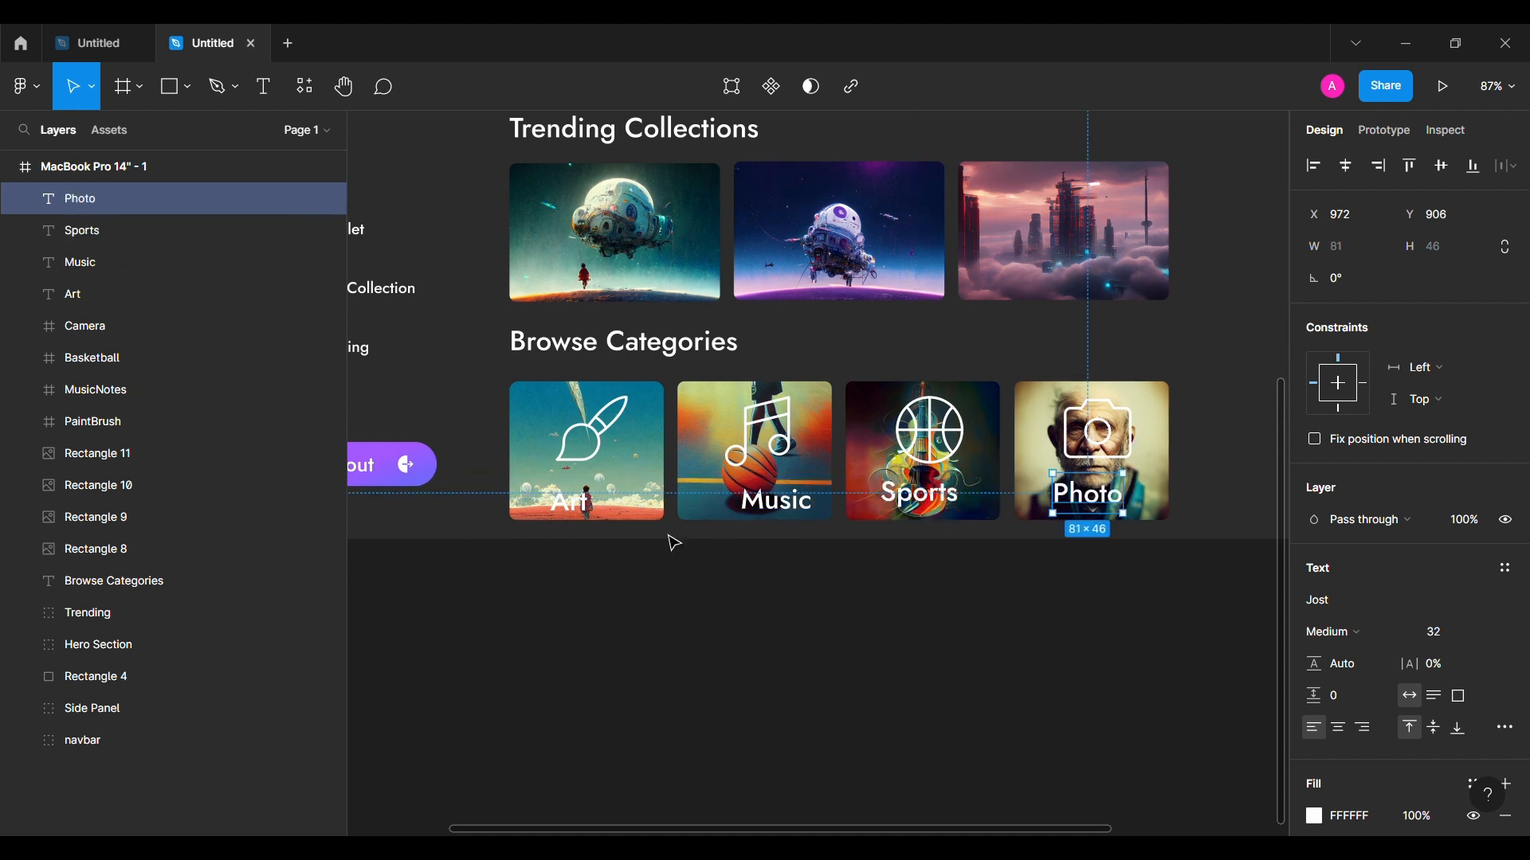
{"action": "left_click", "coordinate": [76, 294]}
{"action": "left_click", "coordinate": [82, 422], "text": "shift"}
{"action": "left_click", "coordinate": [86, 549], "text": "shift"}
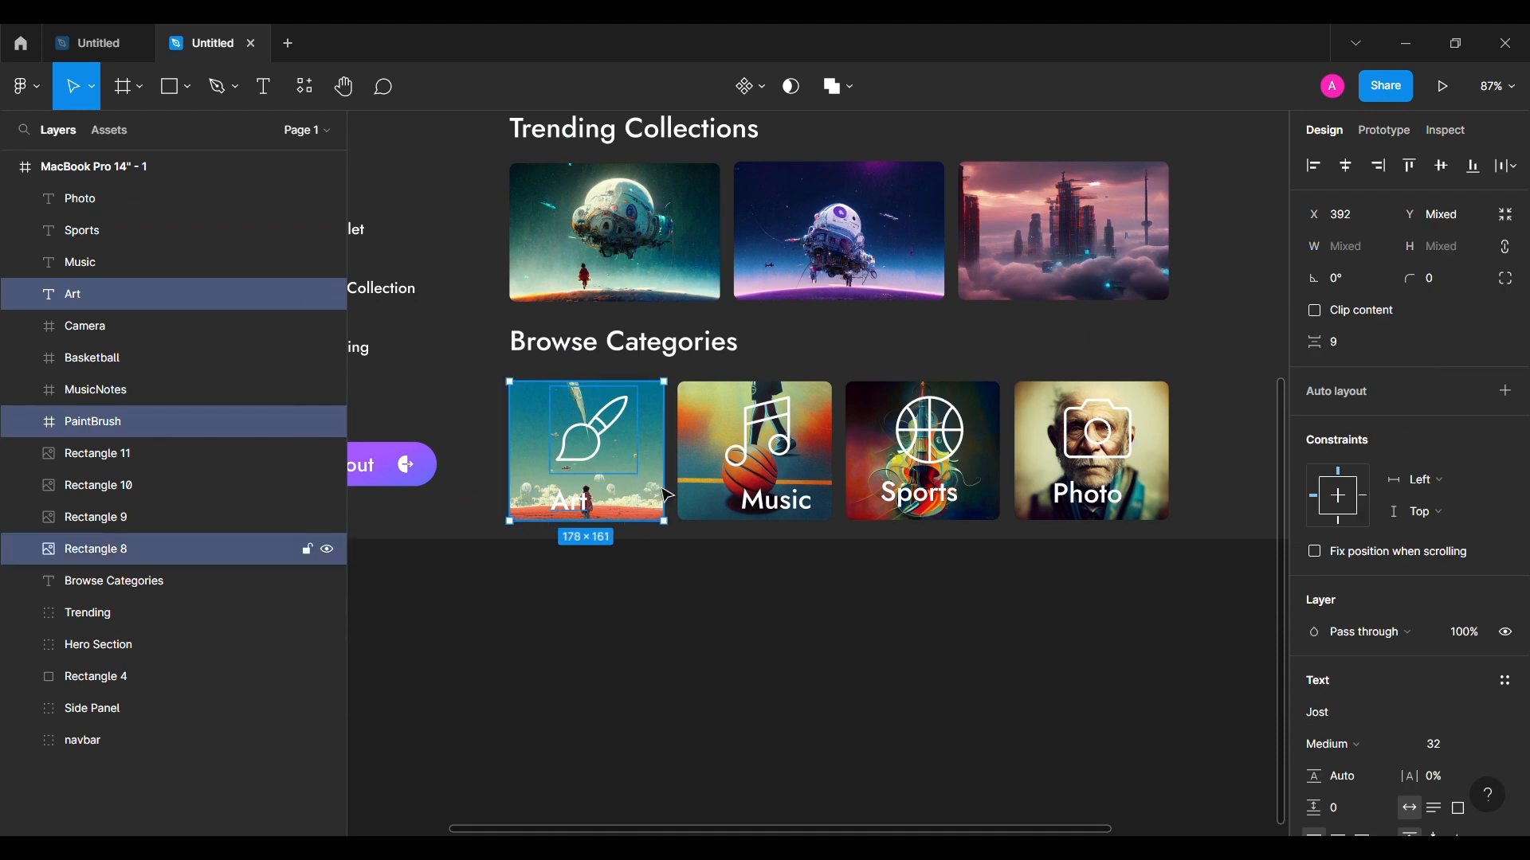
{"action": "key", "text": "ctrl+g"}
{"action": "left_click", "coordinate": [777, 500]}
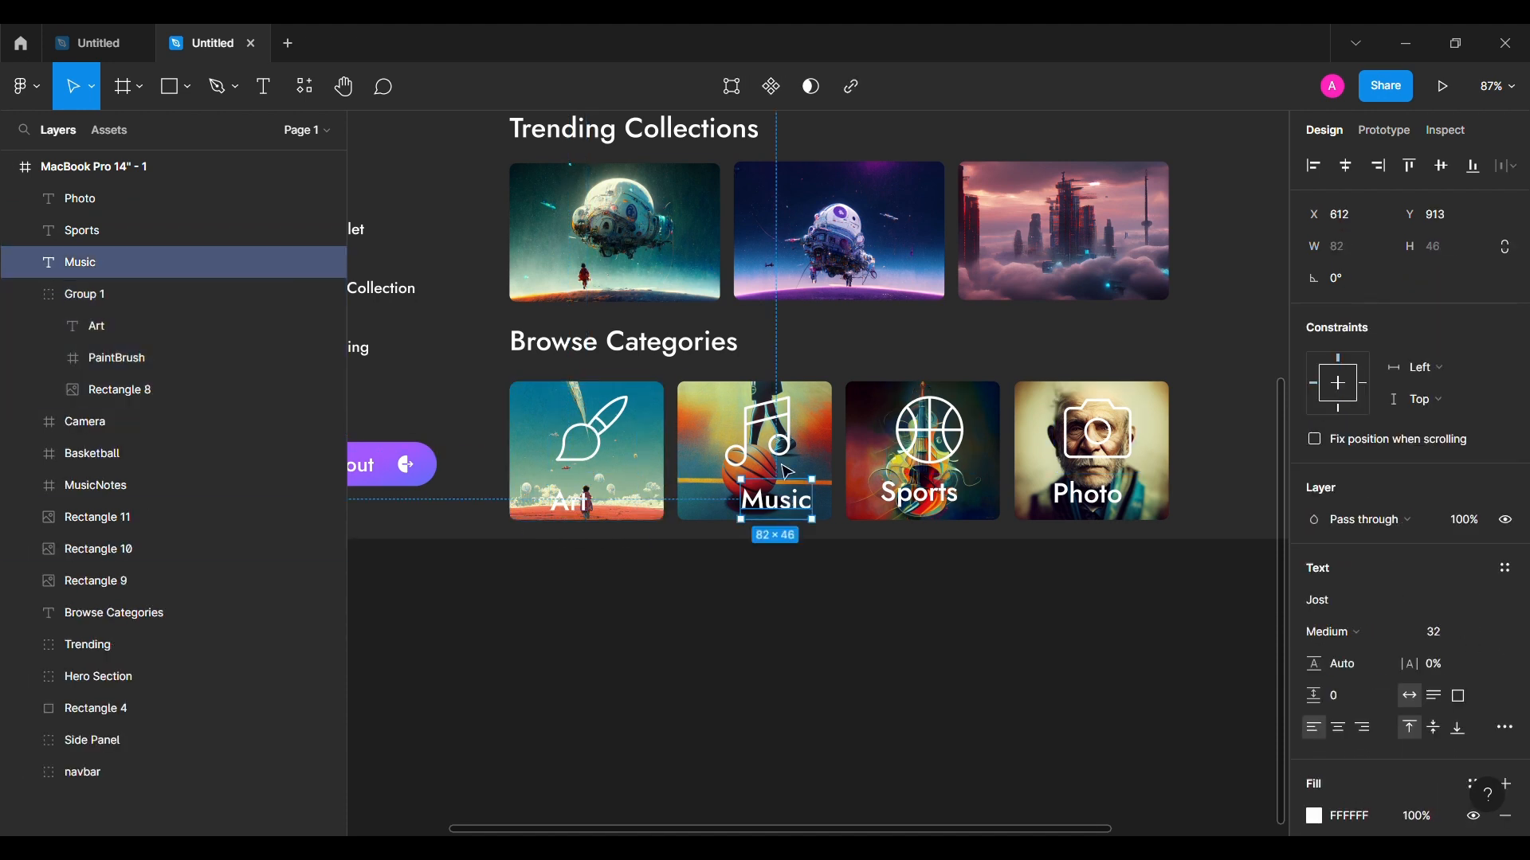
{"action": "left_click", "coordinate": [761, 434], "text": "shift"}
{"action": "left_click", "coordinate": [812, 398], "text": "shift"}
{"action": "key", "text": "ctrl+g"}
Step: Group the Sports and Photo cards' label, icon and image layers
{"action": "left_click", "coordinate": [883, 502]}
{"action": "left_click", "coordinate": [930, 430], "text": "shift"}
{"action": "left_click", "coordinate": [984, 398], "text": "shift"}
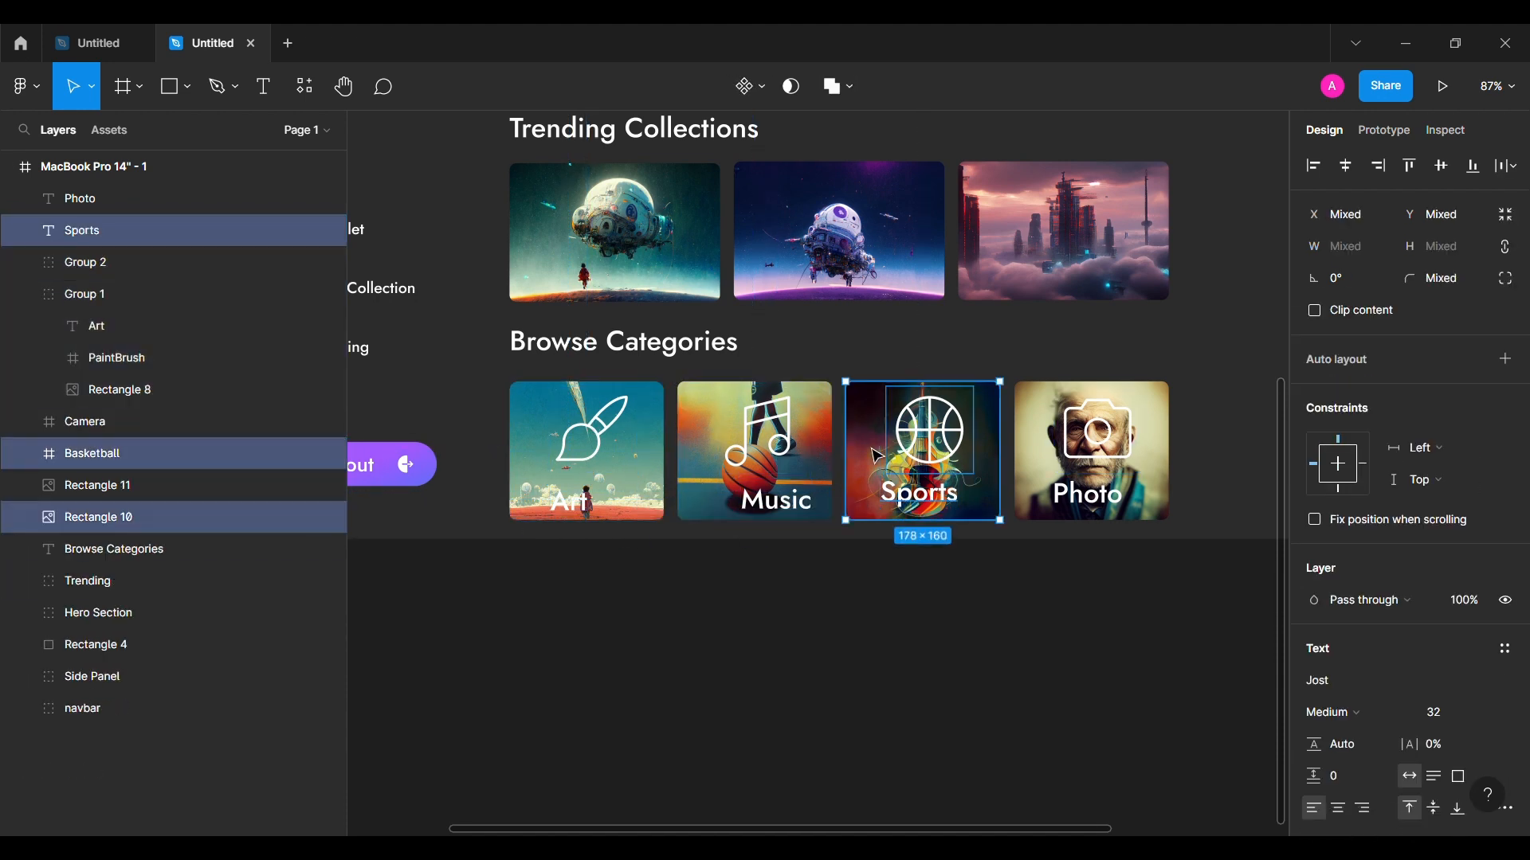
{"action": "key", "text": "ctrl+g"}
{"action": "left_click", "coordinate": [1092, 494]}
{"action": "left_click", "coordinate": [1064, 452], "text": "shift"}
{"action": "left_click", "coordinate": [1155, 399], "text": "shift"}
{"action": "key", "text": "ctrl+g"}
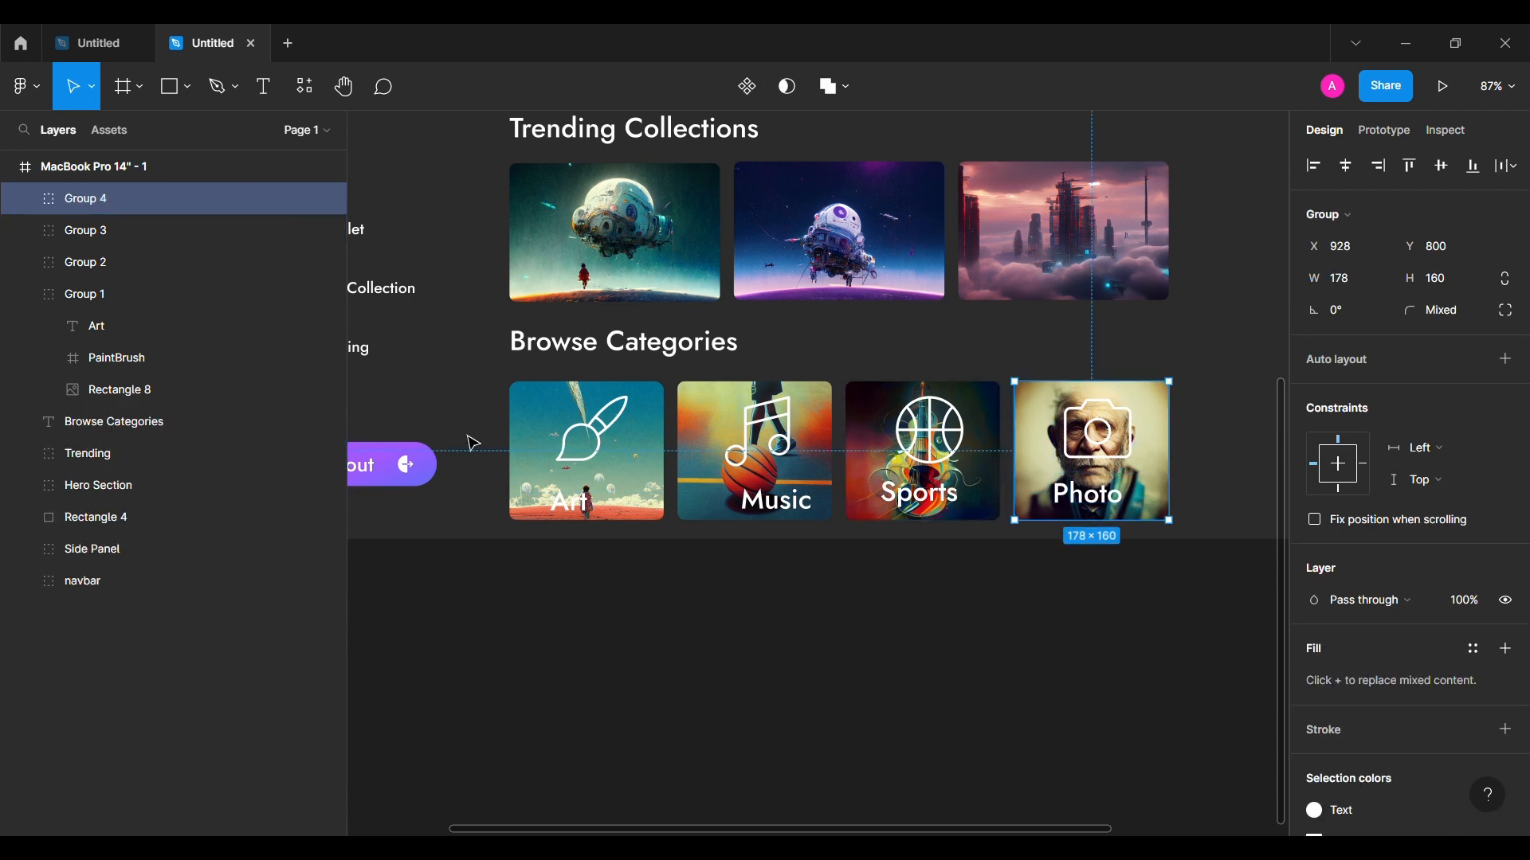
Step: Group the Art label with the paintbrush icon and centre them horizontally on the card
{"action": "left_click", "coordinate": [141, 355]}
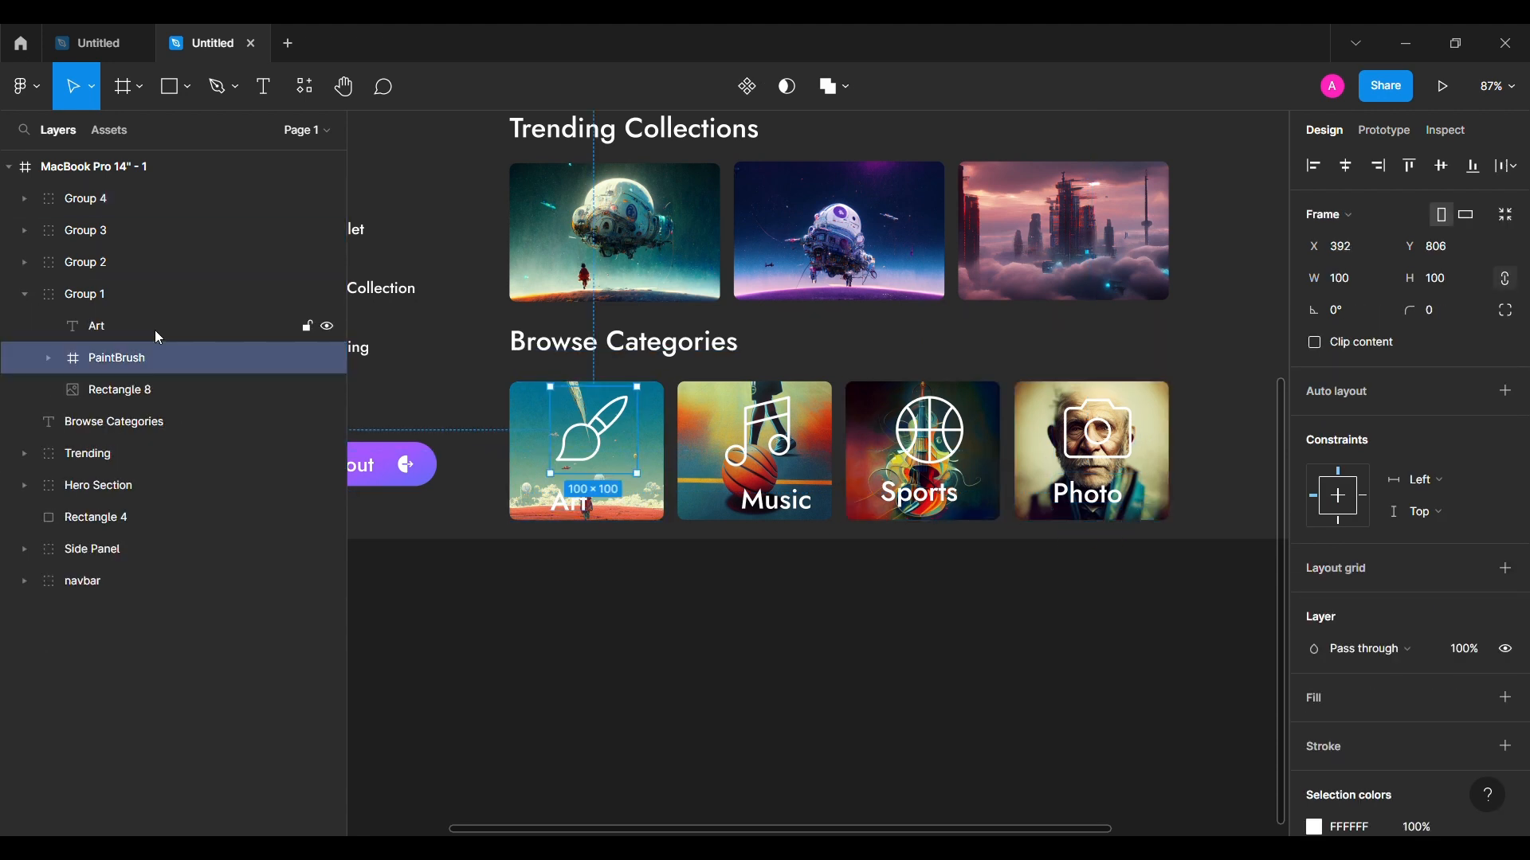
{"action": "left_click", "coordinate": [155, 330], "text": "shift"}
{"action": "key", "text": "ctrl+g"}
{"action": "left_click", "coordinate": [47, 327]}
{"action": "left_click", "coordinate": [119, 387]}
{"action": "left_click", "coordinate": [121, 359], "text": "shift"}
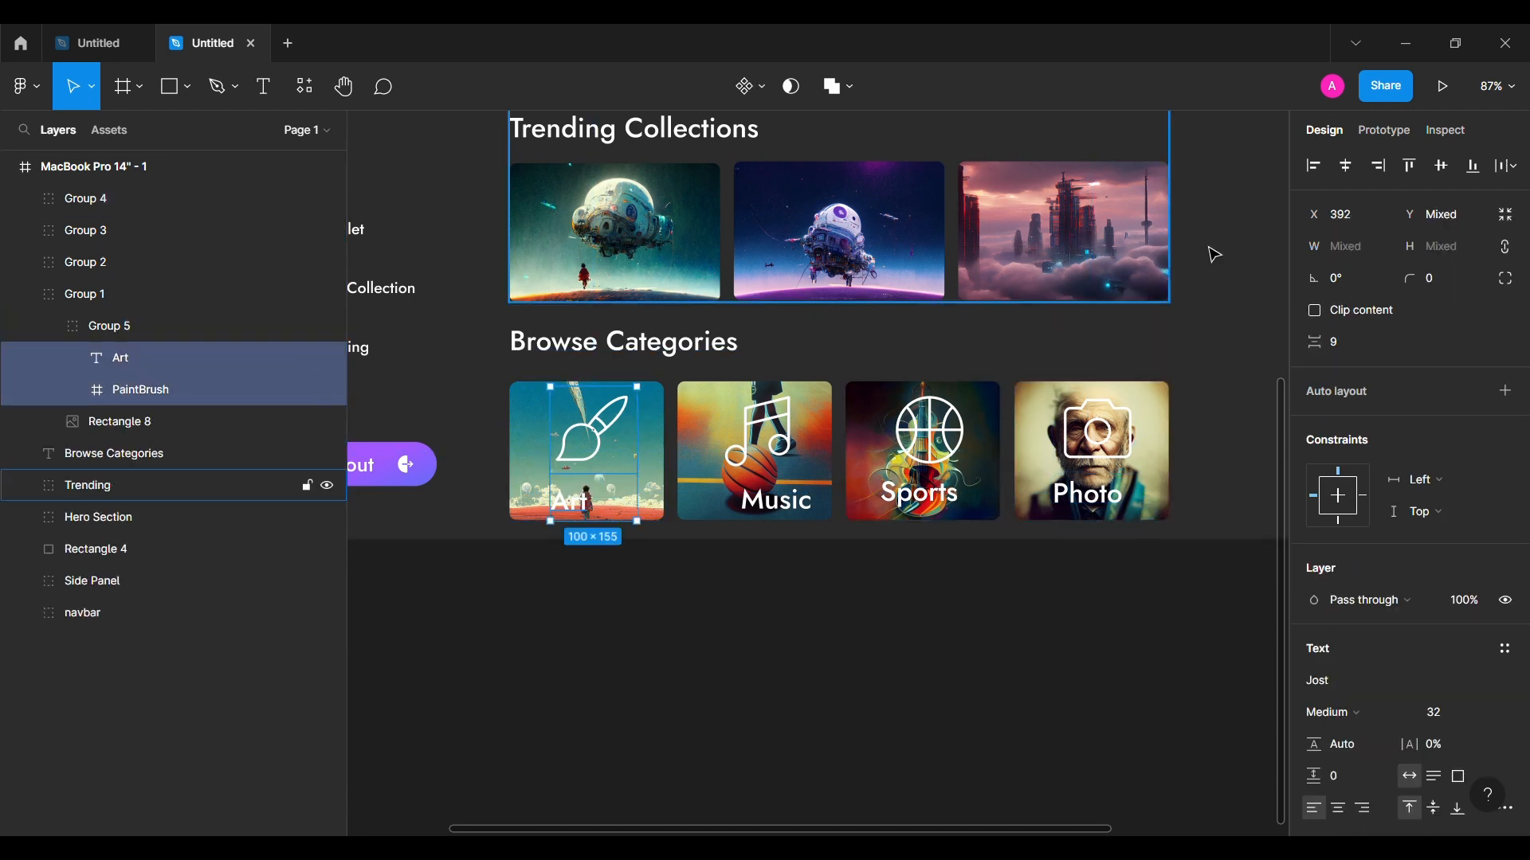
{"action": "left_click", "coordinate": [1345, 165]}
{"action": "left_click_drag", "start_coordinate": [536, 415], "coordinate": [539, 416]}
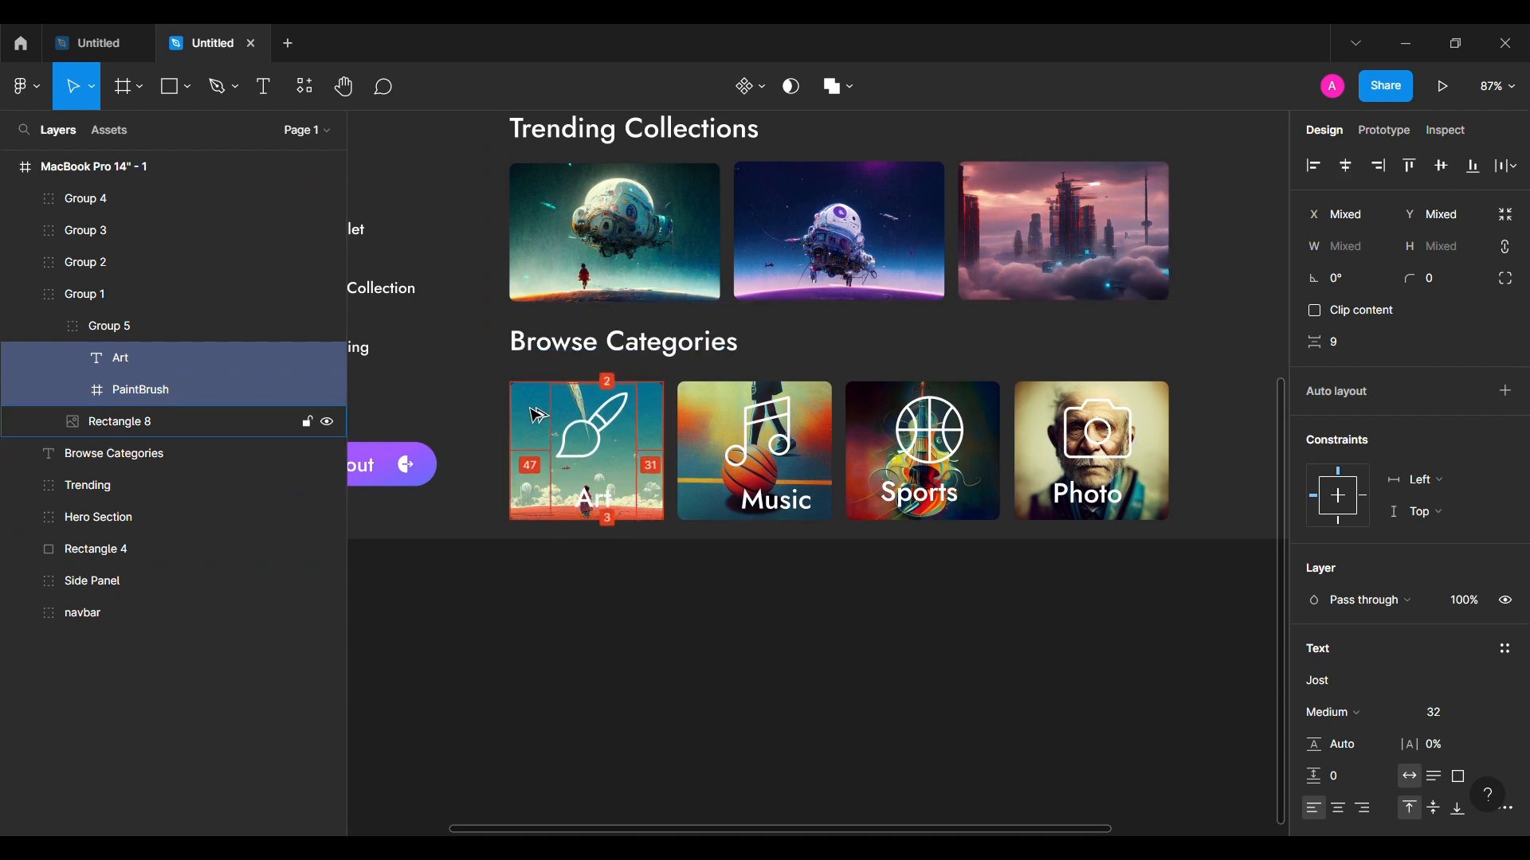
{"action": "key", "text": "alt+Left"}
{"action": "key", "text": "alt+Left"}
{"action": "key", "text": "alt+Left"}
{"action": "key", "text": "alt+Left"}
{"action": "key", "text": "alt+Left"}
{"action": "key", "text": "alt+Left"}
{"action": "key", "text": "alt+Left"}
{"action": "key", "text": "alt+Left"}
{"action": "key", "text": "alt+Left"}
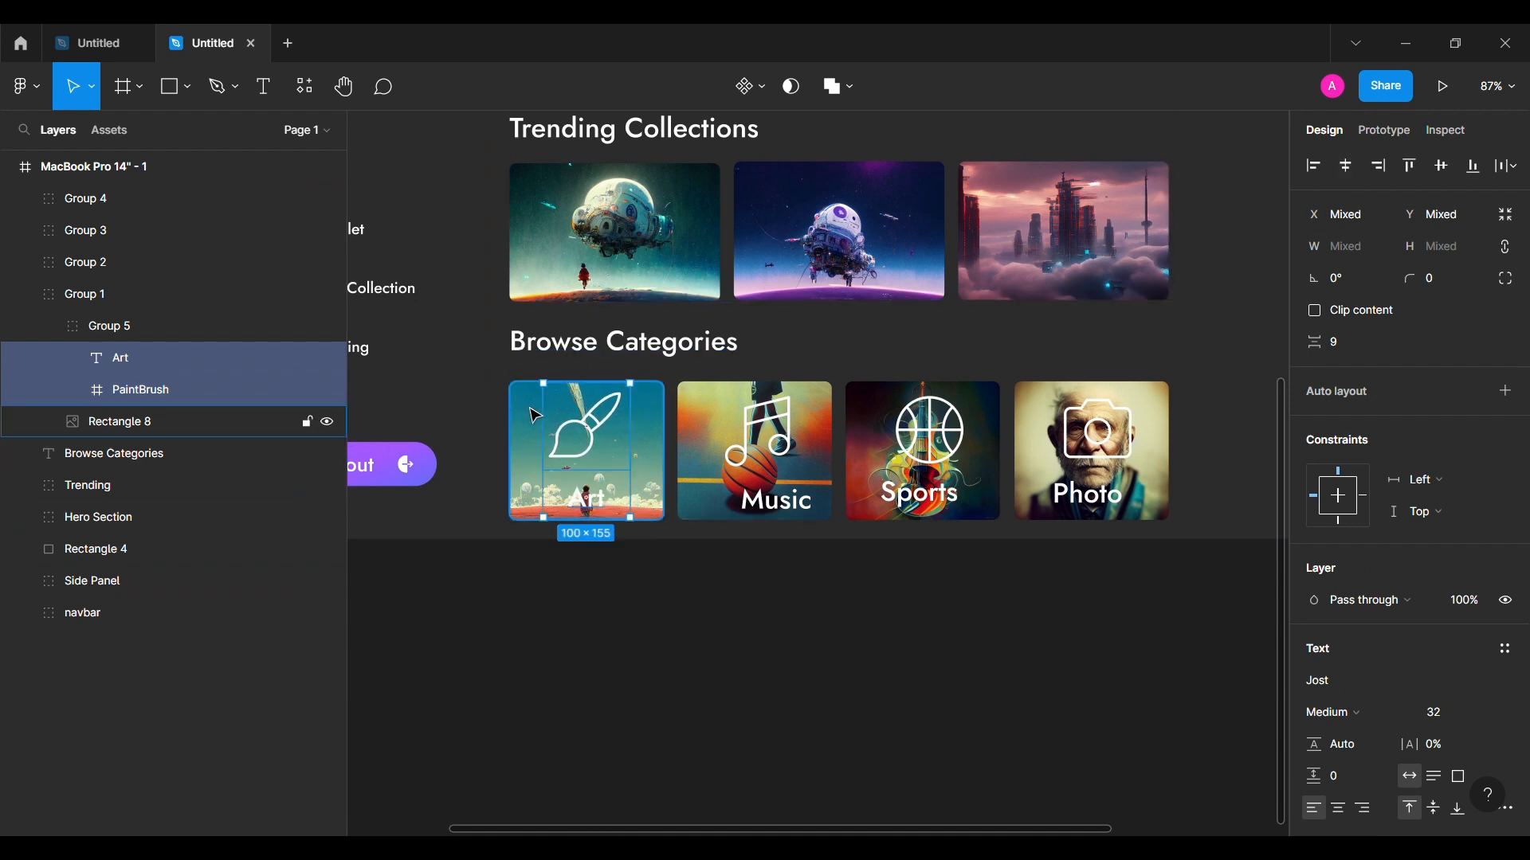
Step: Centre the Music label horizontally under the music notes icon
{"action": "left_click", "coordinate": [496, 589]}
{"action": "double_click", "coordinate": [775, 500]}
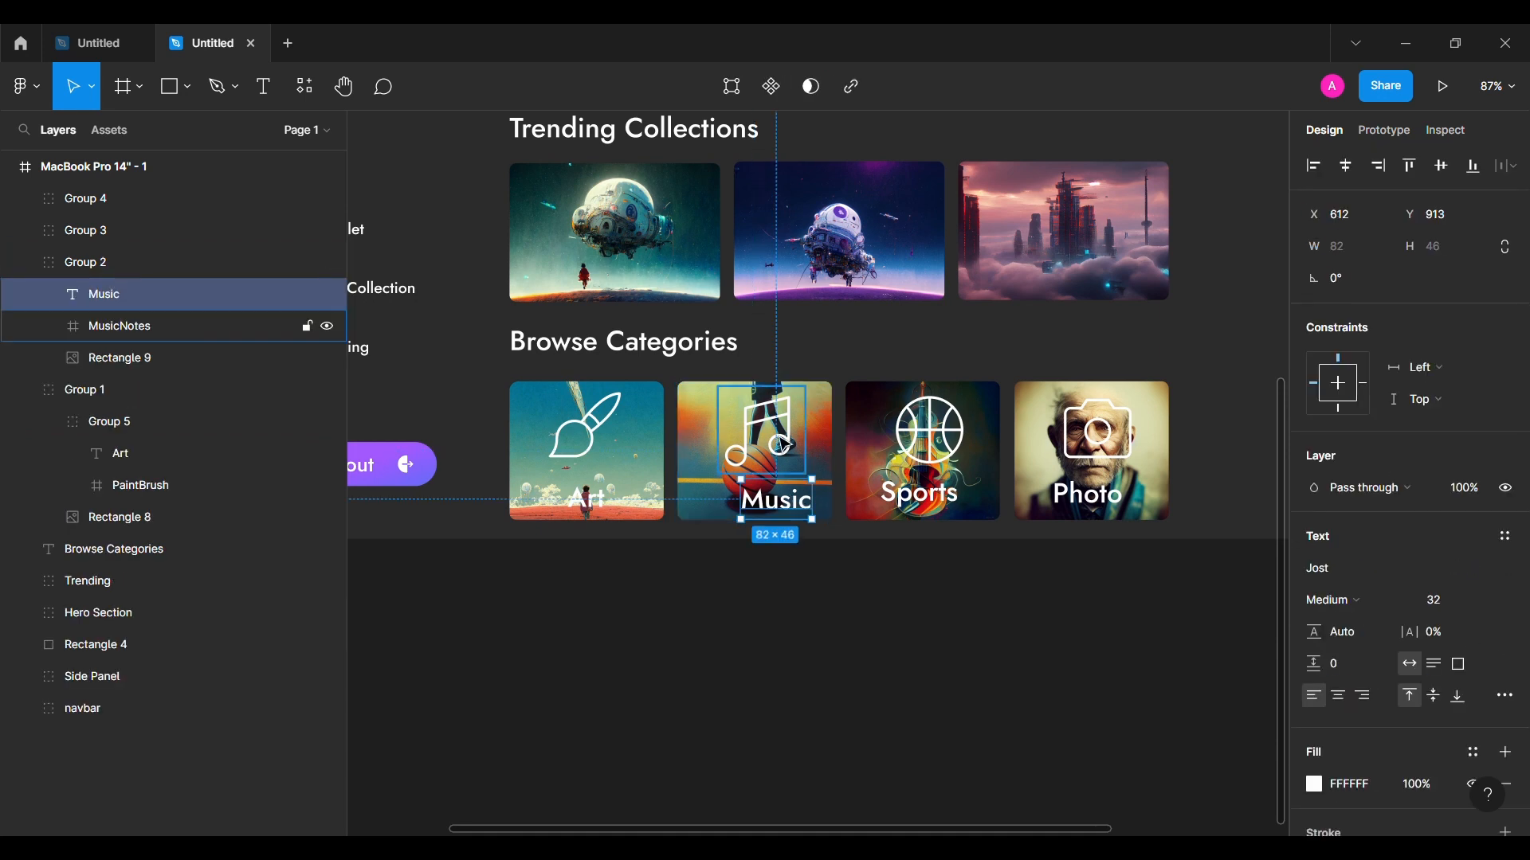
{"action": "left_click", "coordinate": [763, 440], "text": "shift"}
{"action": "left_click", "coordinate": [1346, 166]}
{"action": "key", "text": "alt"}
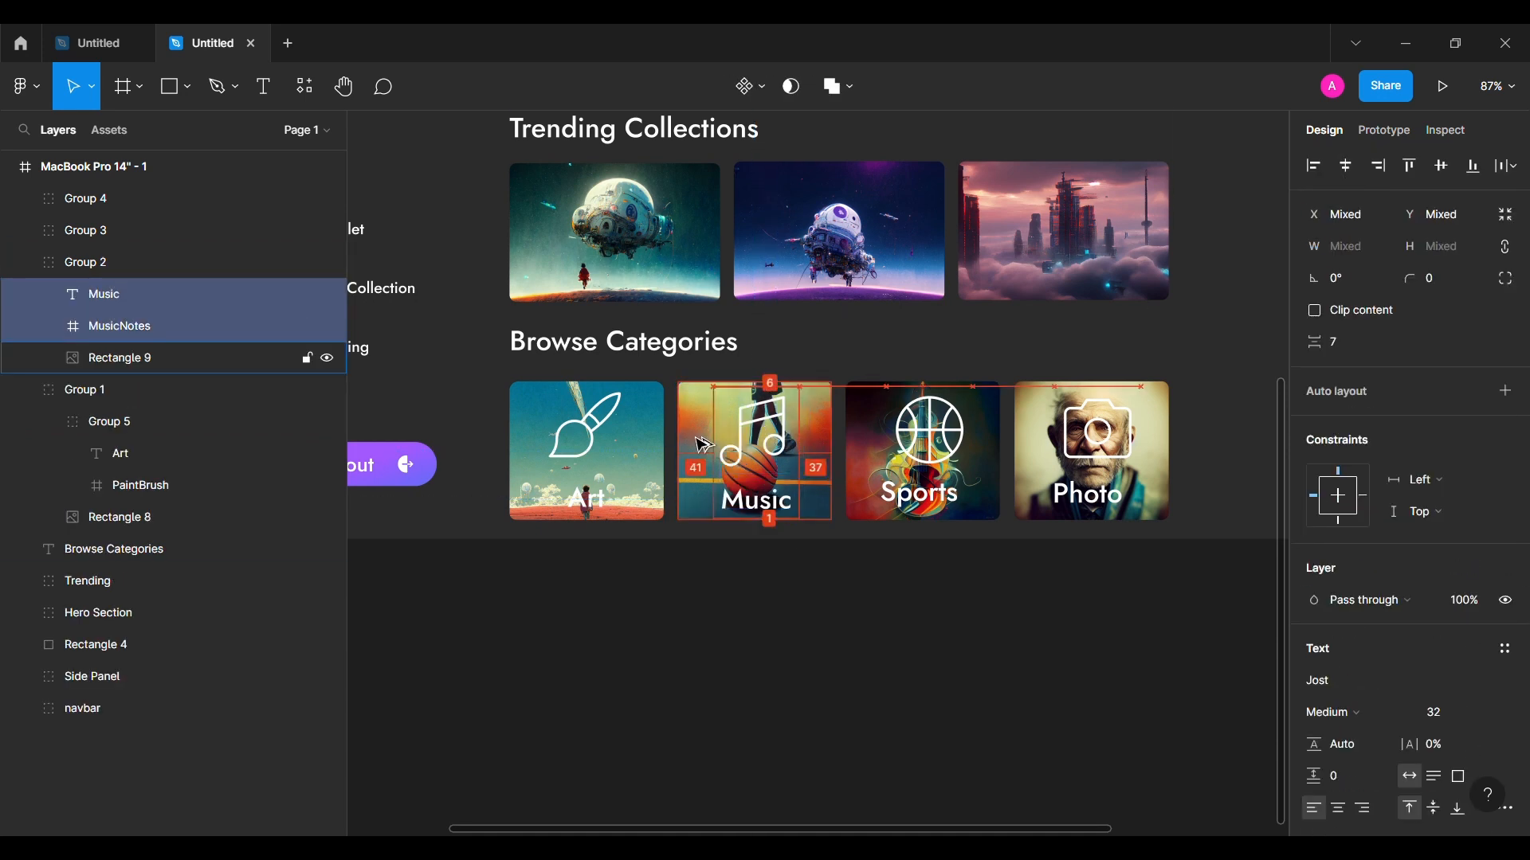
Step: Set 8 spacing between the Music label and its icon and nudge them up to centre
{"action": "left_click", "coordinate": [629, 471]}
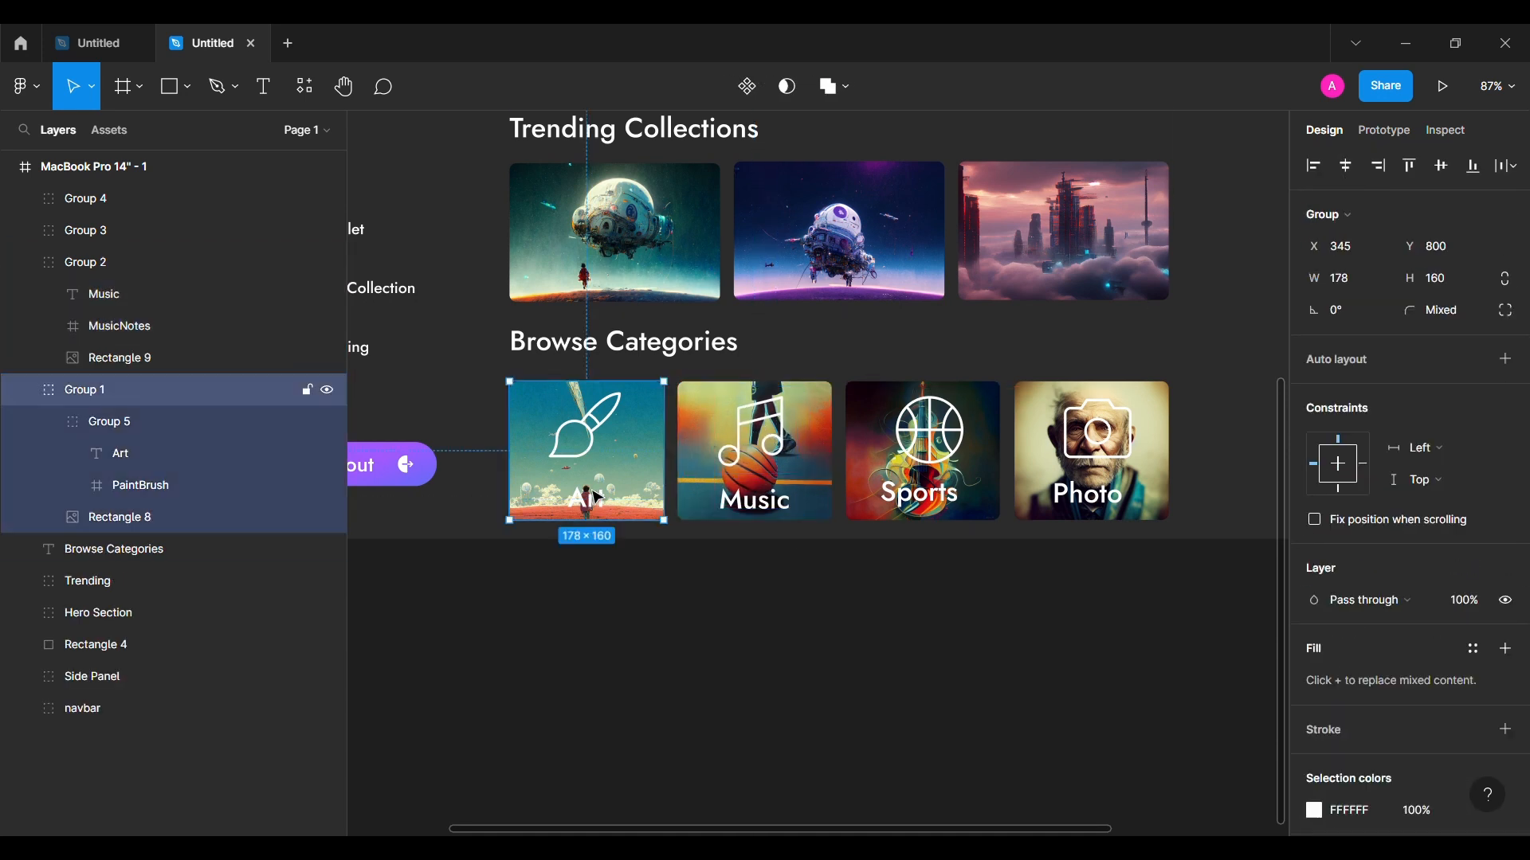
{"action": "double_click", "coordinate": [638, 474]}
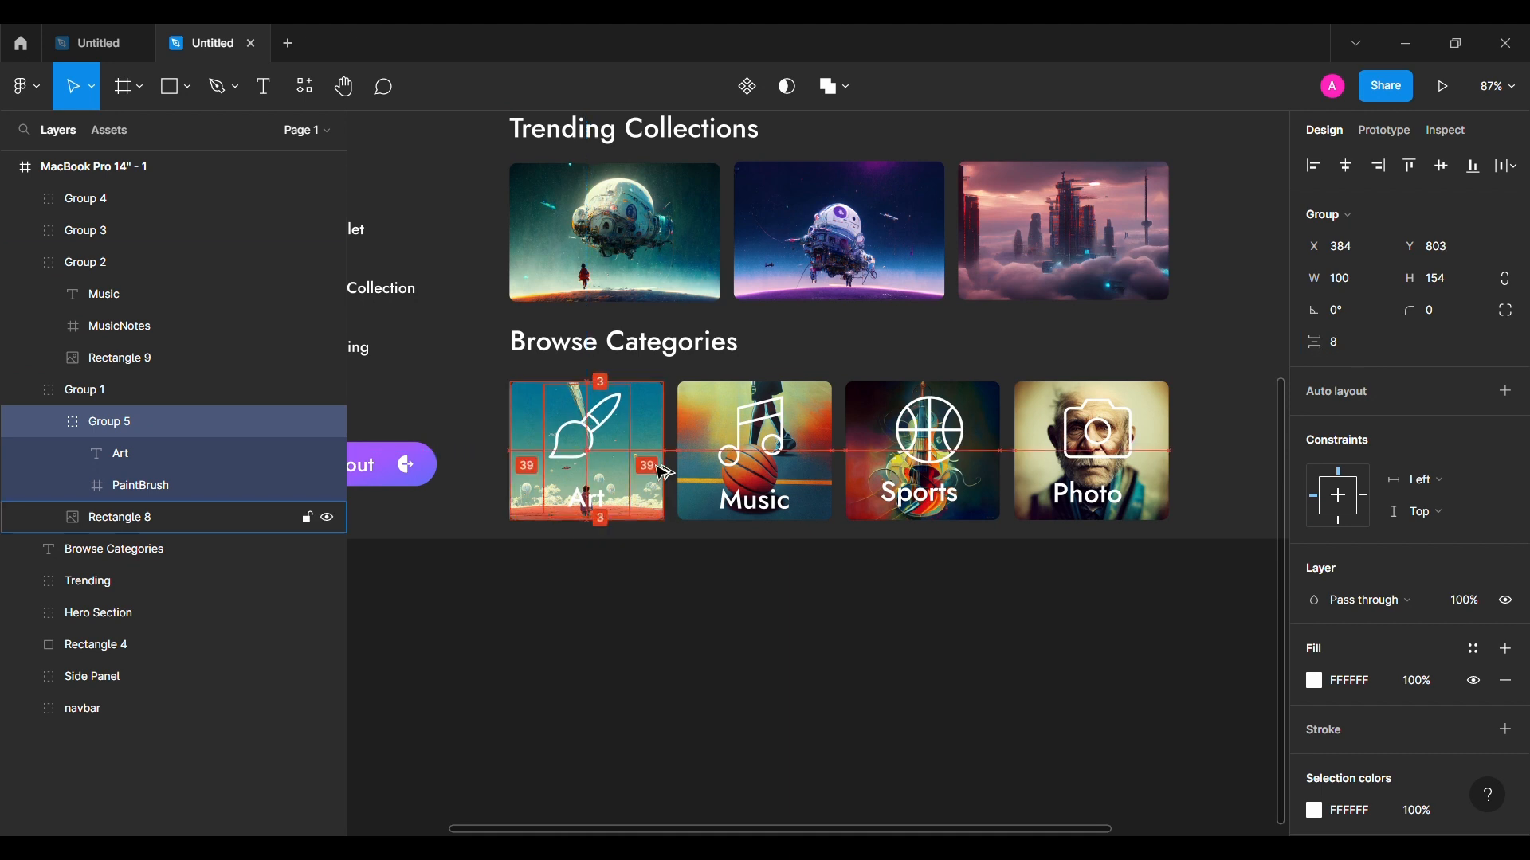
{"action": "left_click", "coordinate": [104, 295]}
{"action": "left_click", "coordinate": [111, 327], "text": "shift"}
{"action": "left_click", "coordinate": [1352, 348]}
{"action": "type", "text": "8"}
{"action": "key", "text": "Return"}
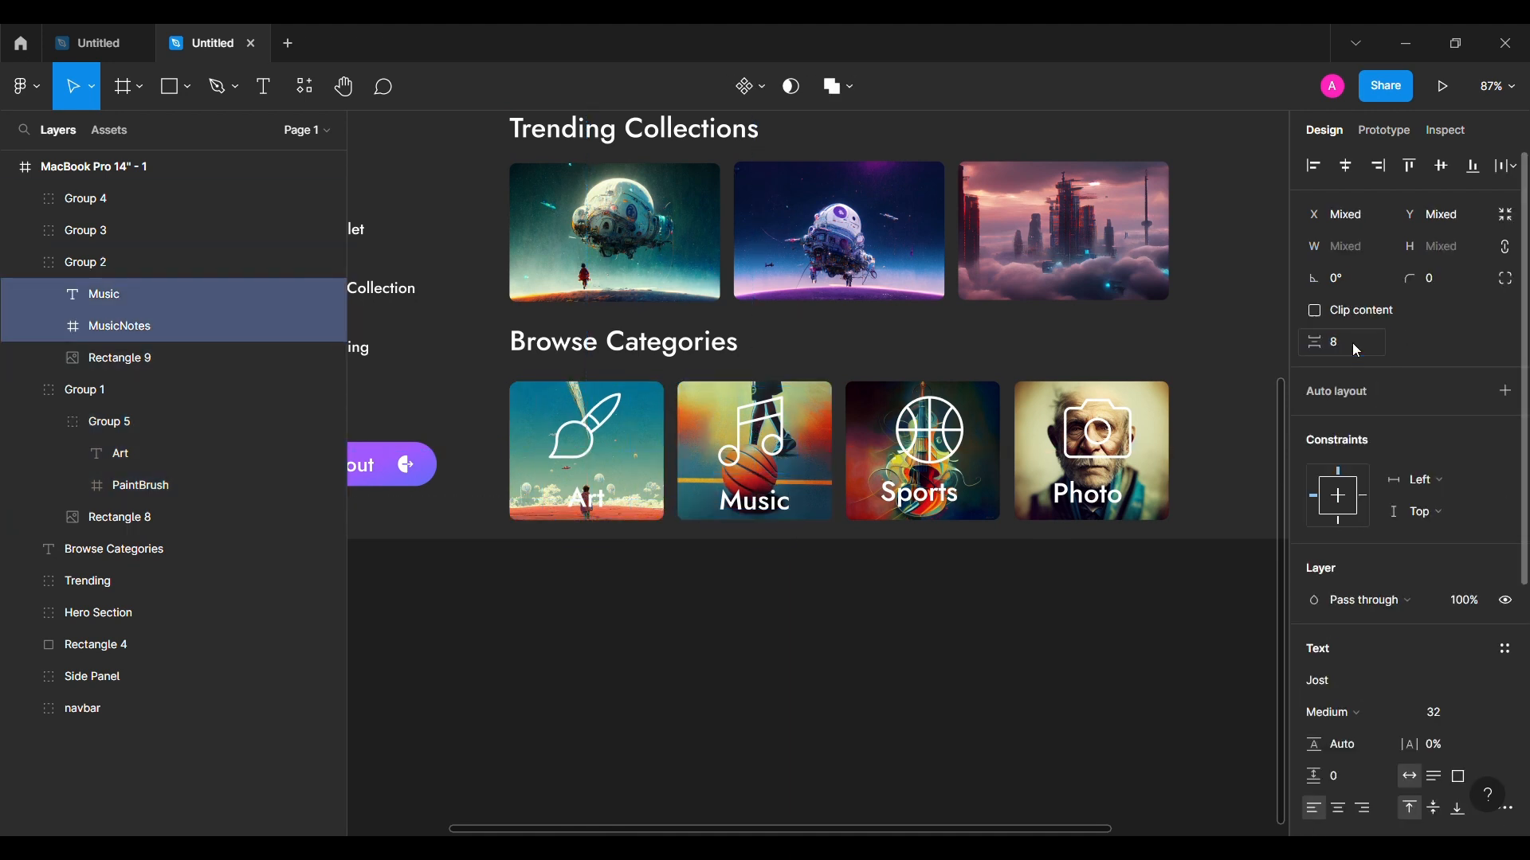
{"action": "key", "text": "alt"}
{"action": "key", "text": "Up"}
{"action": "key", "text": "Up"}
{"action": "key", "text": "Up"}
Step: Centre the Sports label under the basketball icon and nudge both upward
{"action": "double_click", "coordinate": [922, 493]}
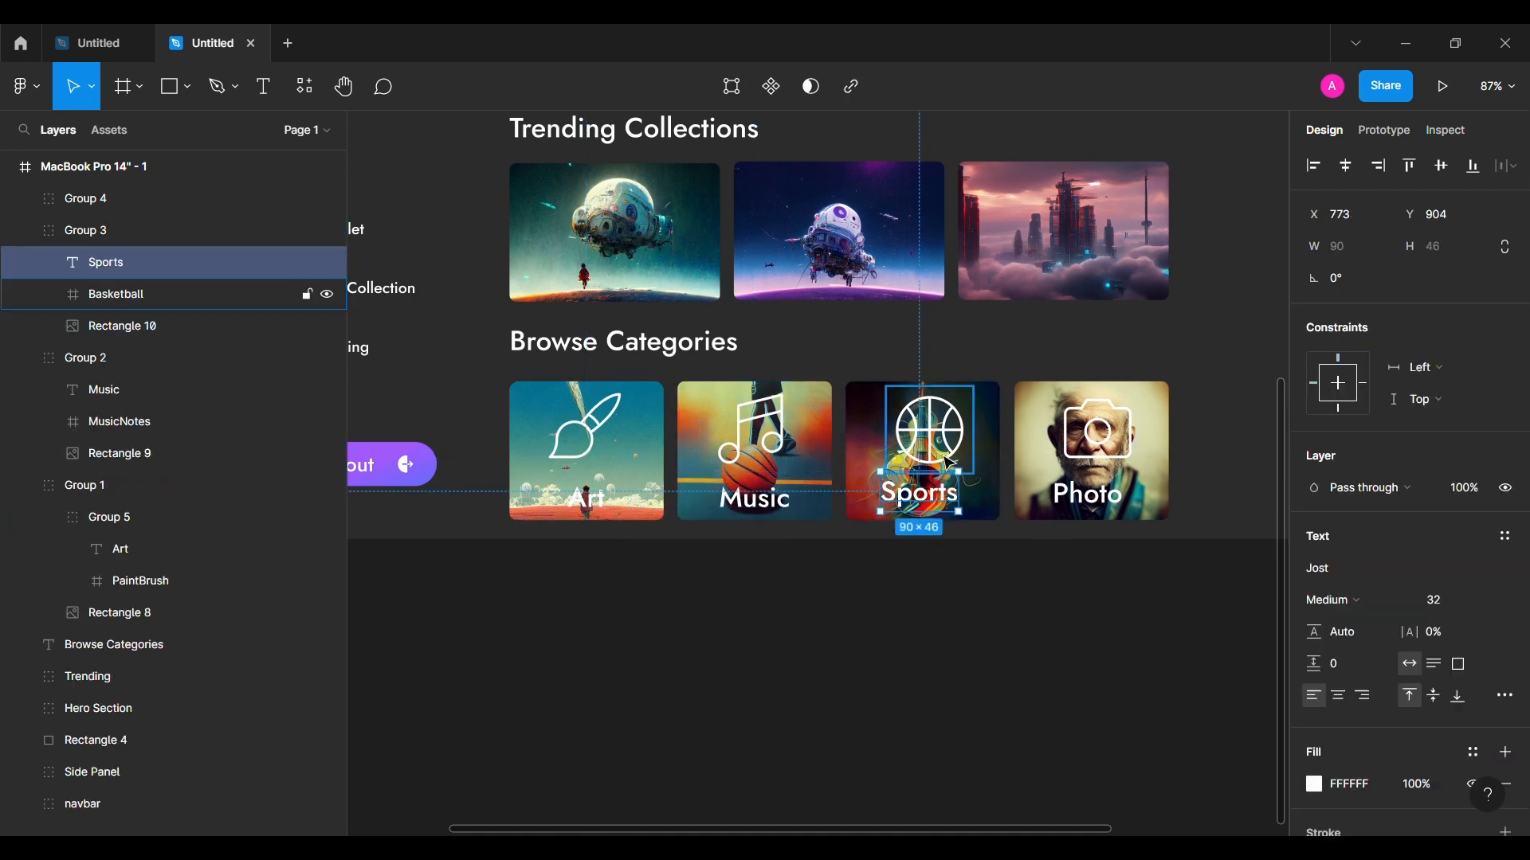
{"action": "left_click", "coordinate": [929, 446], "text": "shift"}
{"action": "left_click", "coordinate": [1346, 167]}
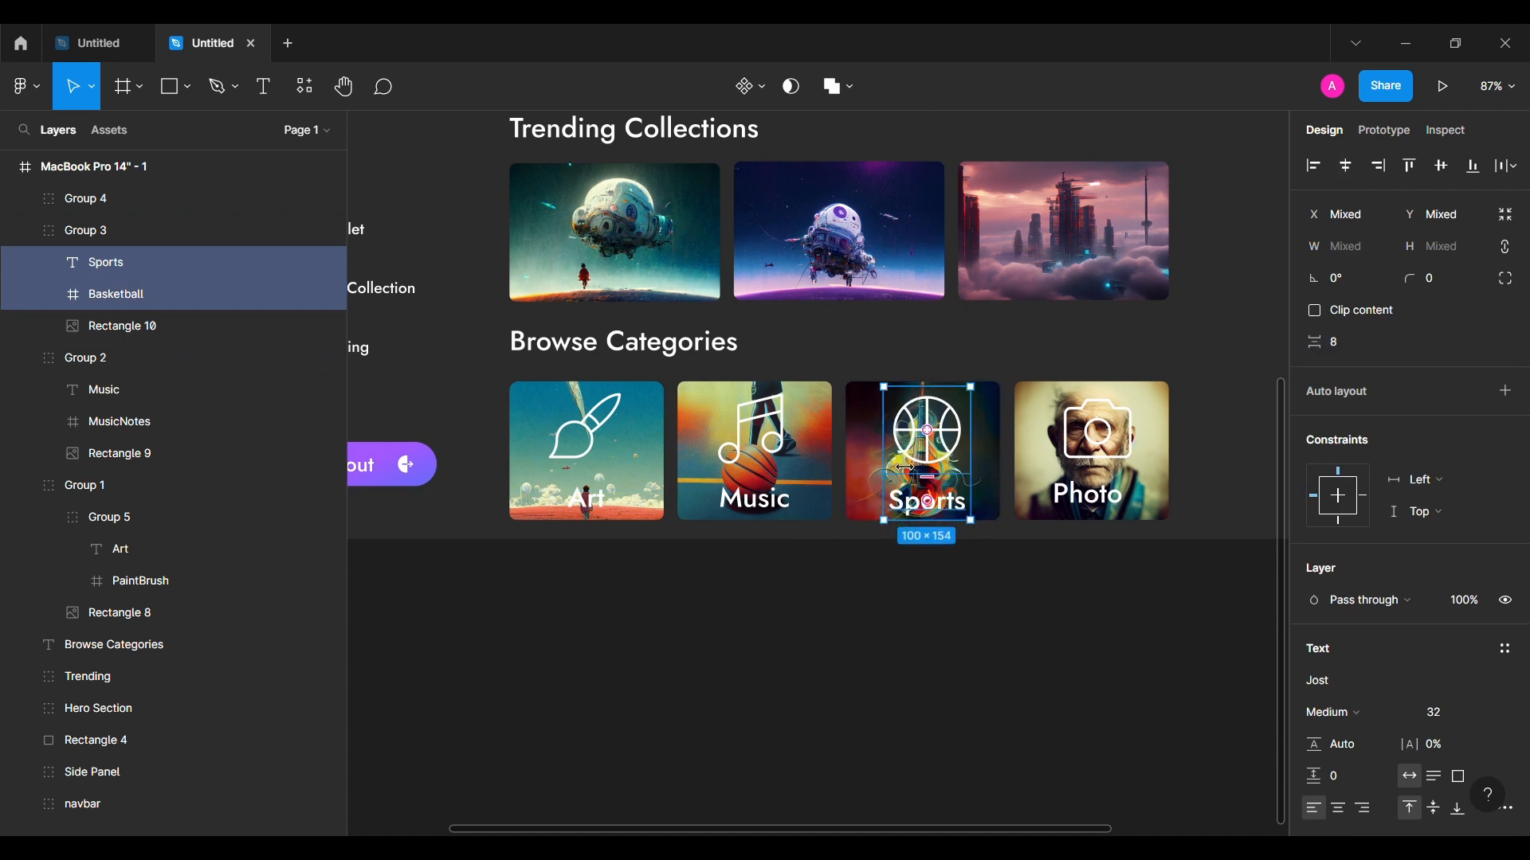
{"action": "key", "text": "alt"}
{"action": "key", "text": "Up"}
{"action": "key", "text": "Up"}
{"action": "key", "text": "Up"}
{"action": "key", "text": "alt"}
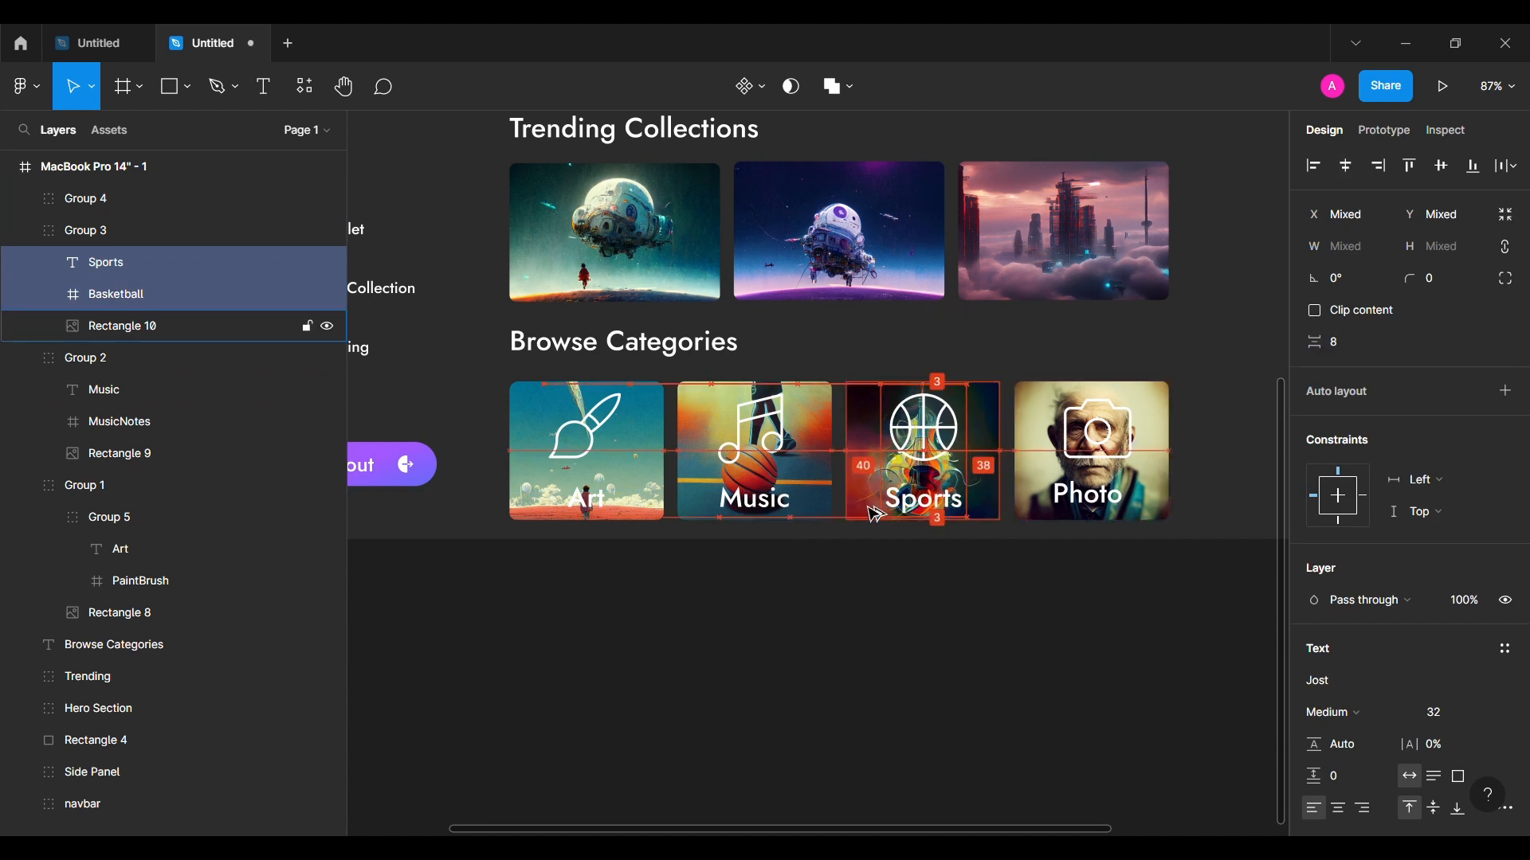
Step: Centre the Photo label and camera icon with even spacing on the fourth card
{"action": "double_click", "coordinate": [1094, 496]}
{"action": "left_click", "coordinate": [1099, 434], "text": "shift"}
{"action": "left_click", "coordinate": [1353, 182]}
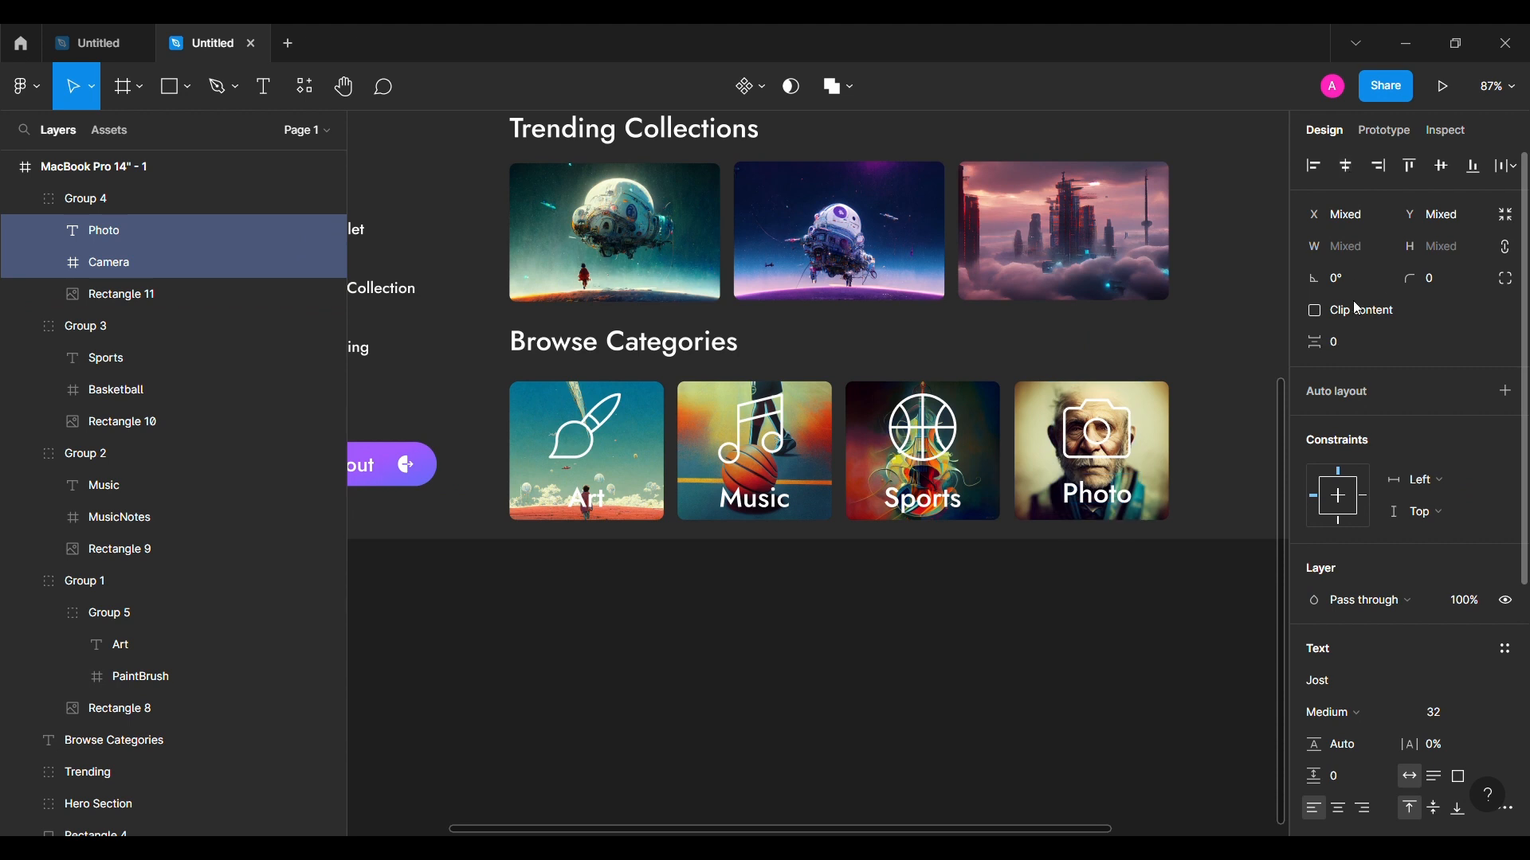
{"action": "key", "text": "alt"}
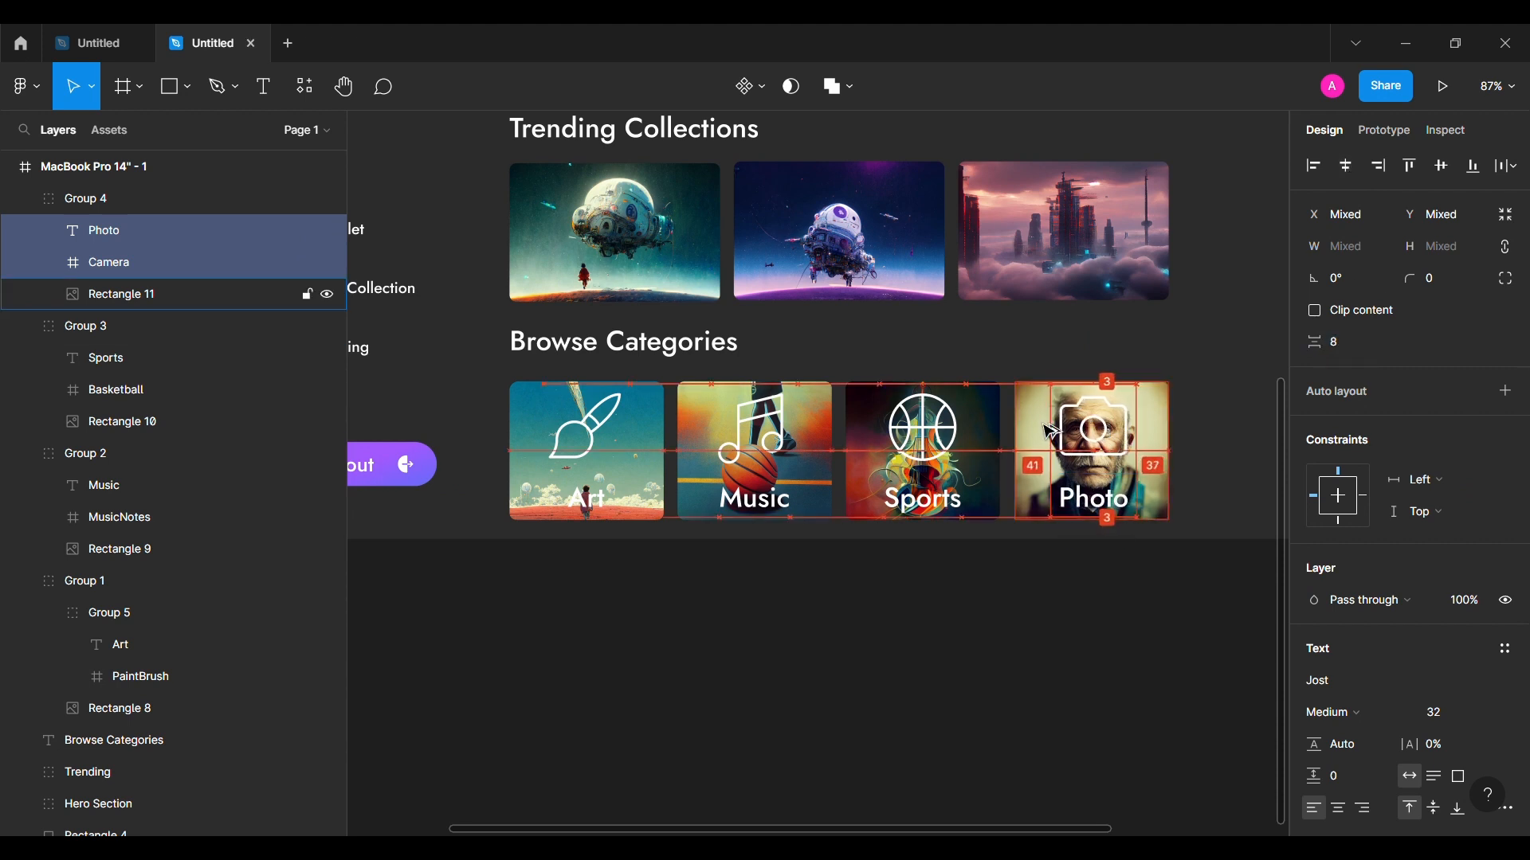
{"action": "left_click", "coordinate": [935, 602]}
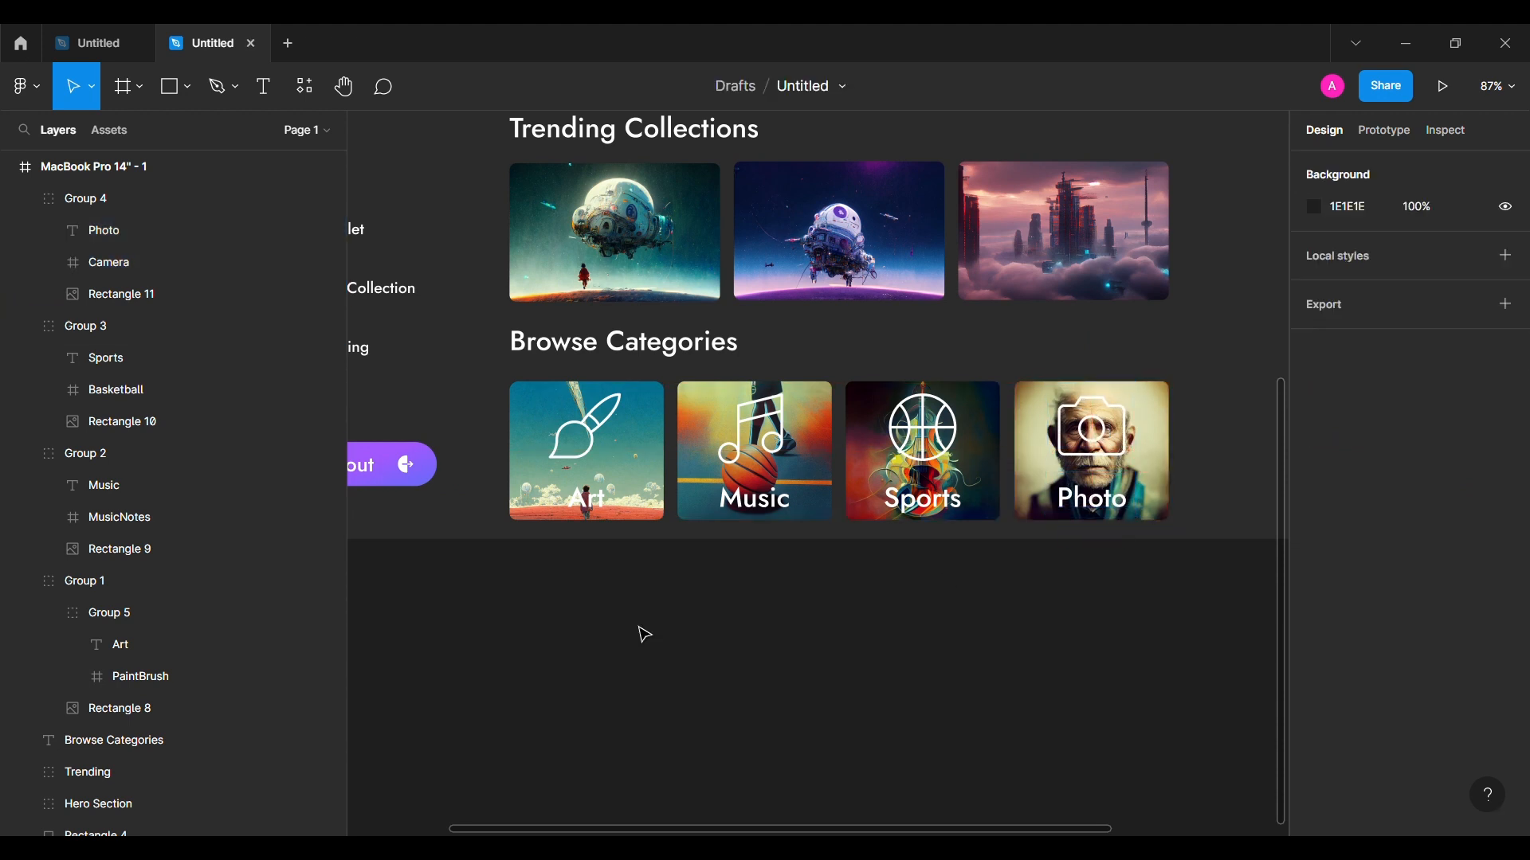
{"action": "left_click", "coordinate": [171, 89]}
Step: Draw a rectangle over the Art card and move it into the Art group
{"action": "left_click_drag", "start_coordinate": [516, 385], "coordinate": [658, 518]}
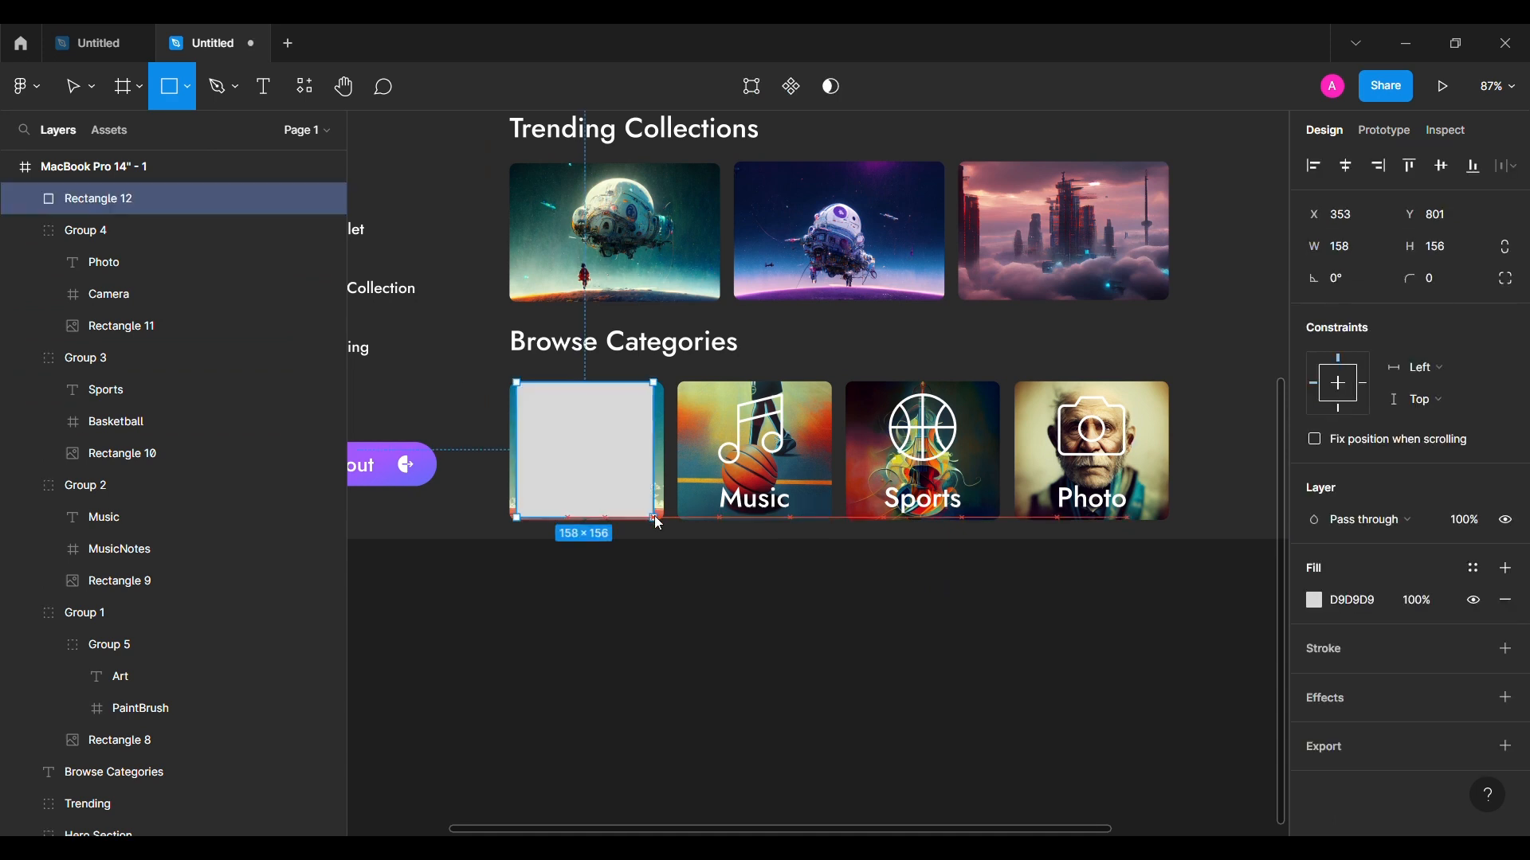
{"action": "mouse_move", "coordinate": [167, 640]}
{"action": "left_mouse_down"}
{"action": "mouse_move", "coordinate": [197, 695]}
{"action": "mouse_move", "coordinate": [198, 674]}
{"action": "left_mouse_up"}
{"action": "left_click", "coordinate": [199, 709]}
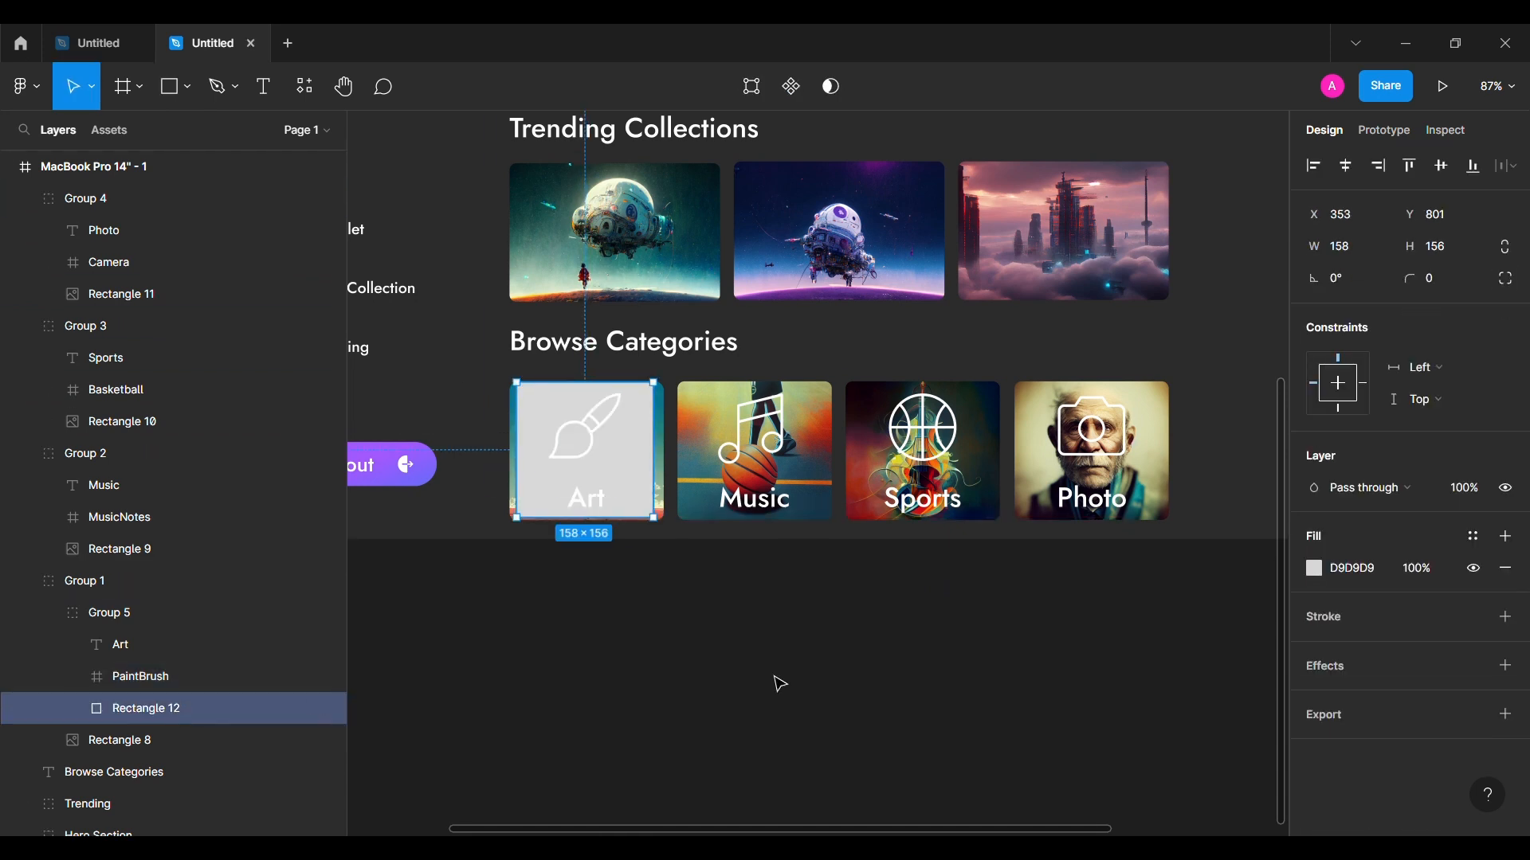
Step: Give the rectangle a white fill at 10% opacity and a background blur of 15
{"action": "type", "text": "f"}
{"action": "key", "text": "Return"}
{"action": "left_click", "coordinate": [1506, 665]}
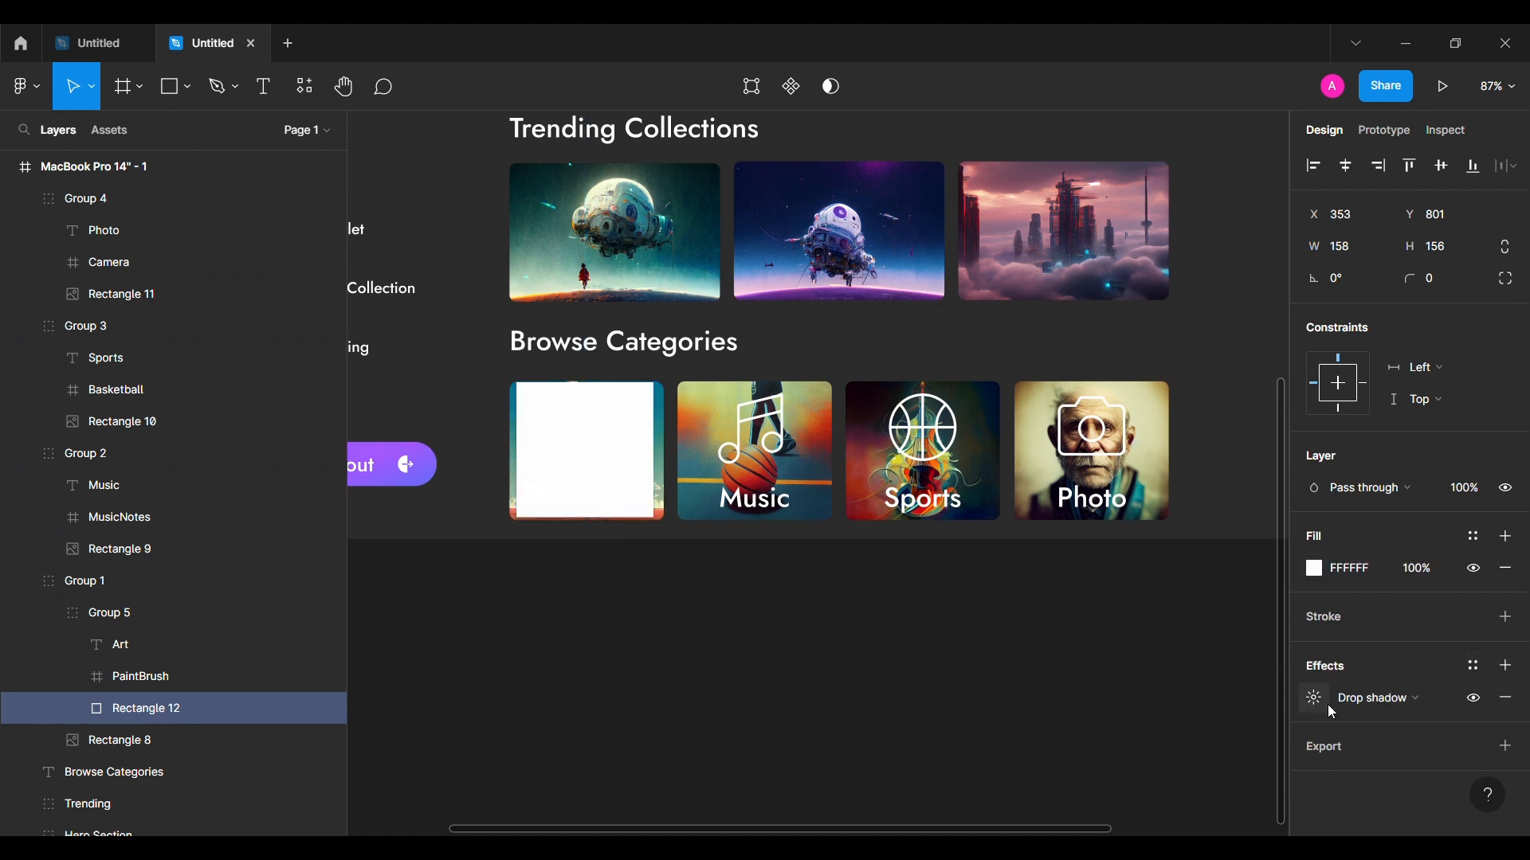
{"action": "left_click", "coordinate": [1376, 706]}
{"action": "left_click", "coordinate": [1376, 739]}
{"action": "left_click", "coordinate": [1315, 699]}
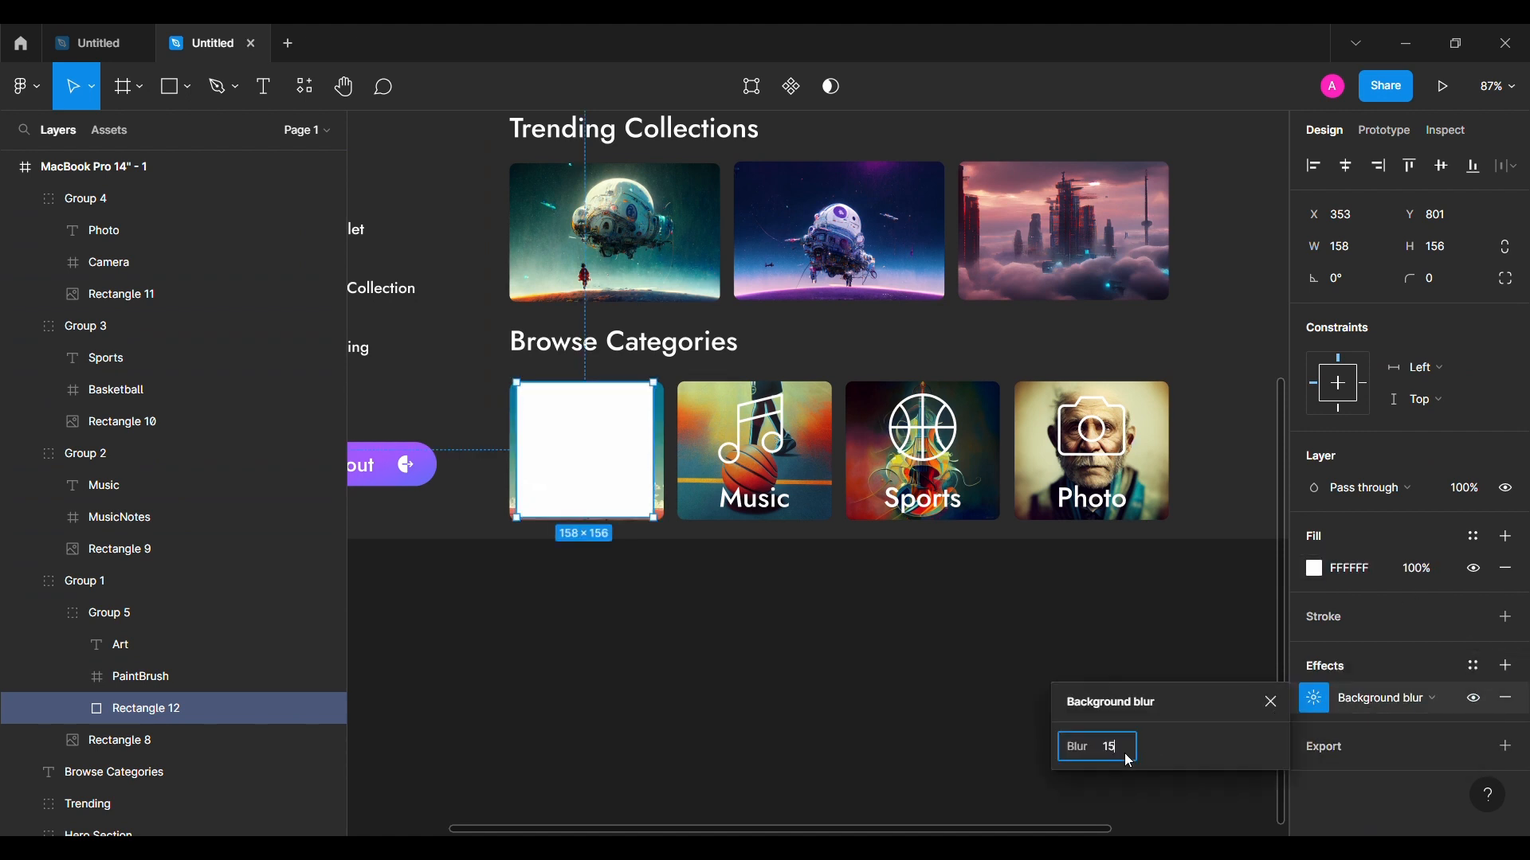
{"action": "key", "text": "Return"}
{"action": "left_click", "coordinate": [1425, 580]}
{"action": "type", "text": "160"}
{"action": "key", "text": "Return"}
{"action": "left_click", "coordinate": [1270, 702]}
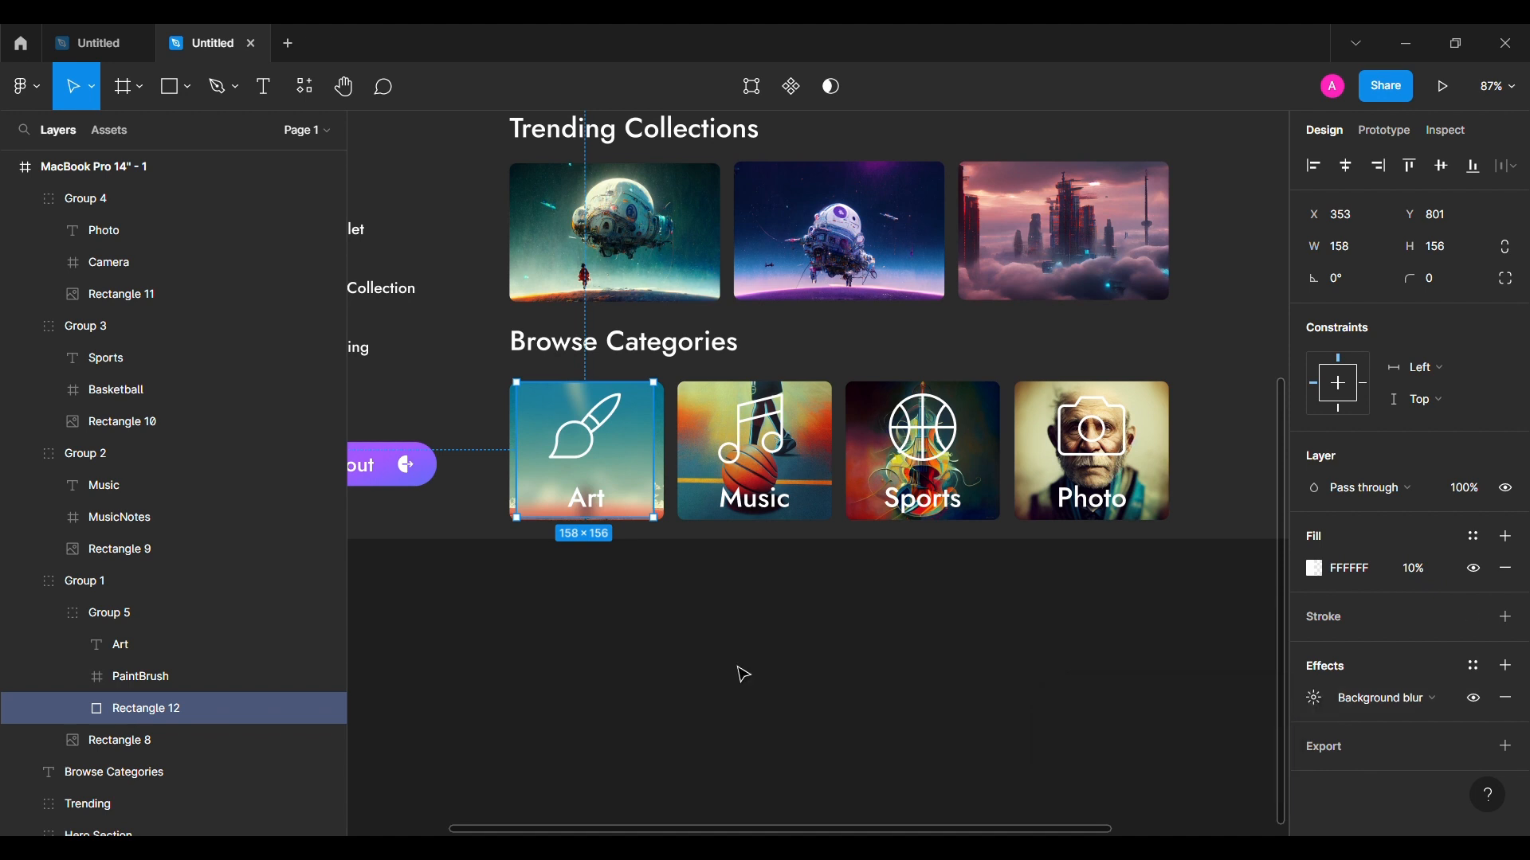
Step: Size the blur rectangle to 178×160 and centre it horizontally on the Art card image
{"action": "left_click", "coordinate": [150, 743]}
{"action": "left_click", "coordinate": [143, 709]}
{"action": "type", "text": "178"}
{"action": "key", "text": "Return"}
{"action": "key", "text": "BackSpace"}
{"action": "key", "text": "BackSpace"}
{"action": "key", "text": "BackSpace"}
{"action": "type", "text": "160"}
{"action": "key", "text": "Return"}
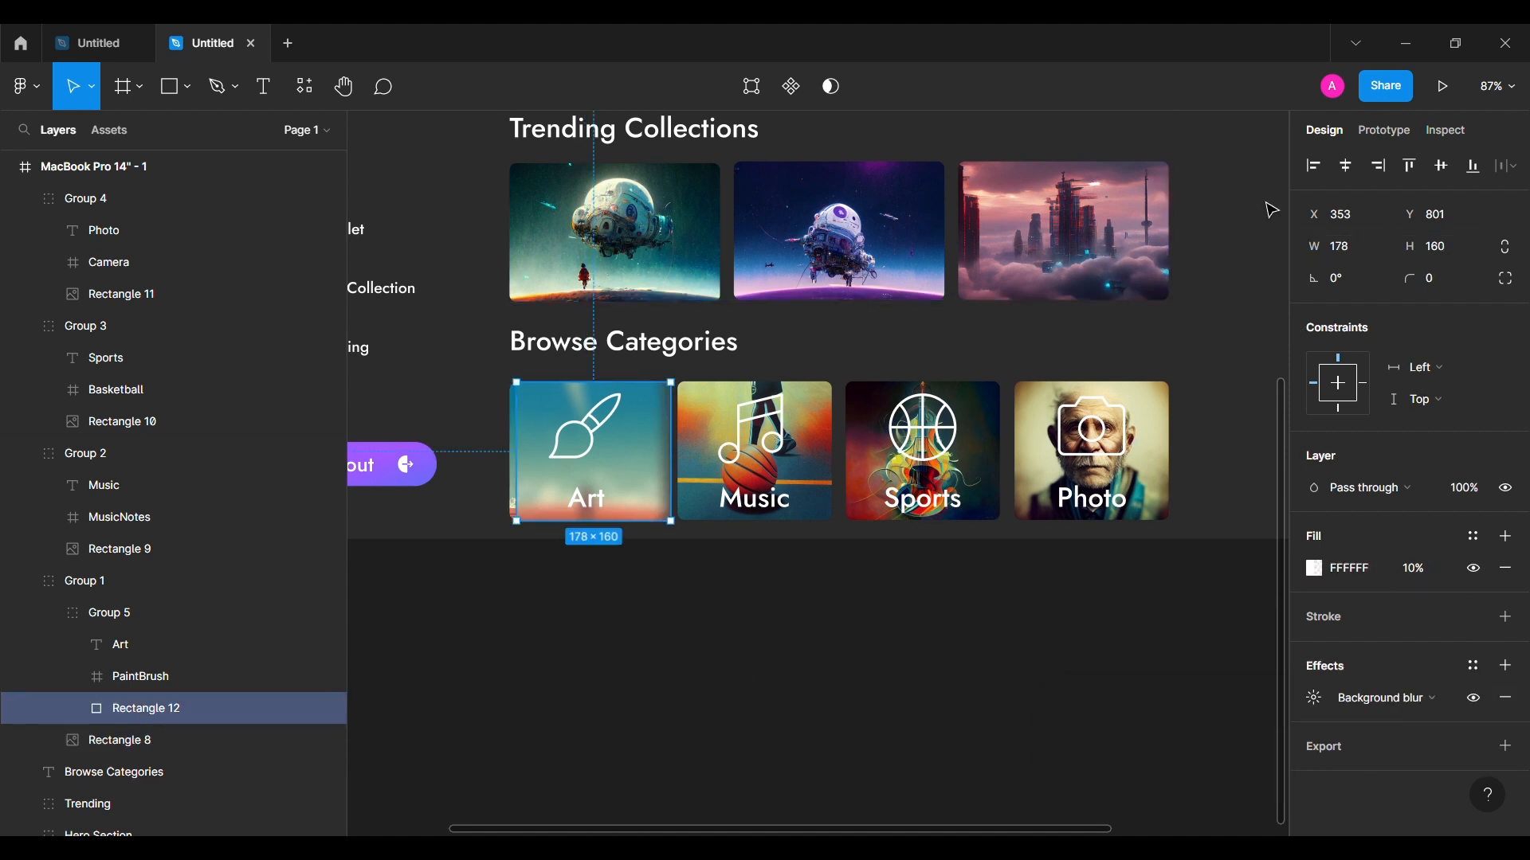
{"action": "left_click", "coordinate": [119, 741], "text": "shift"}
{"action": "left_click", "coordinate": [1348, 167]}
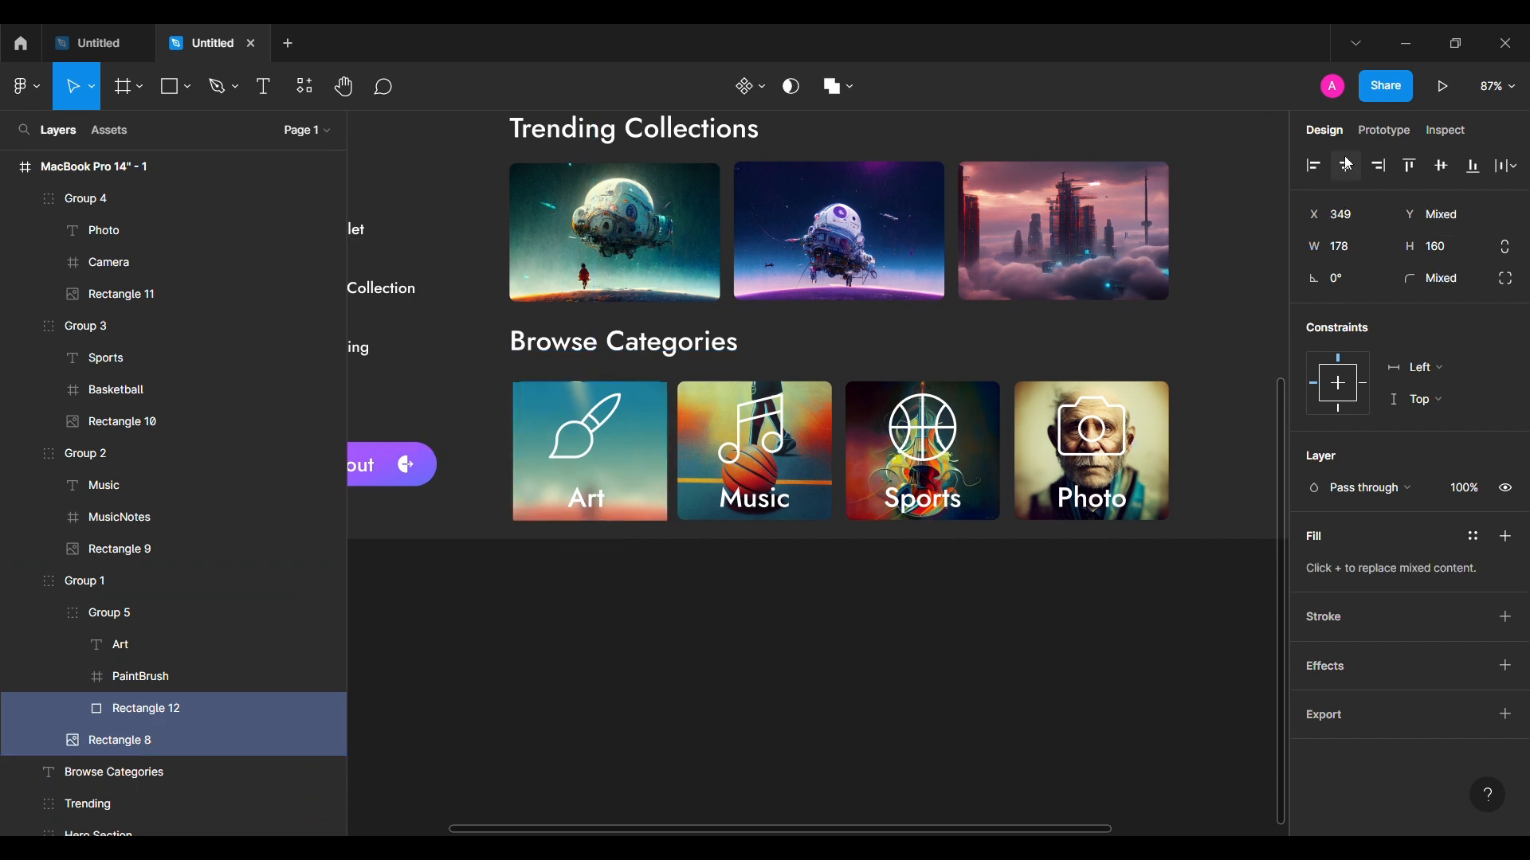
Step: Adjust the overlay's corner radius and tidy the Group 1 and Group 5 layer list
{"action": "left_click", "coordinate": [311, 708]}
{"action": "left_click", "coordinate": [1445, 286]}
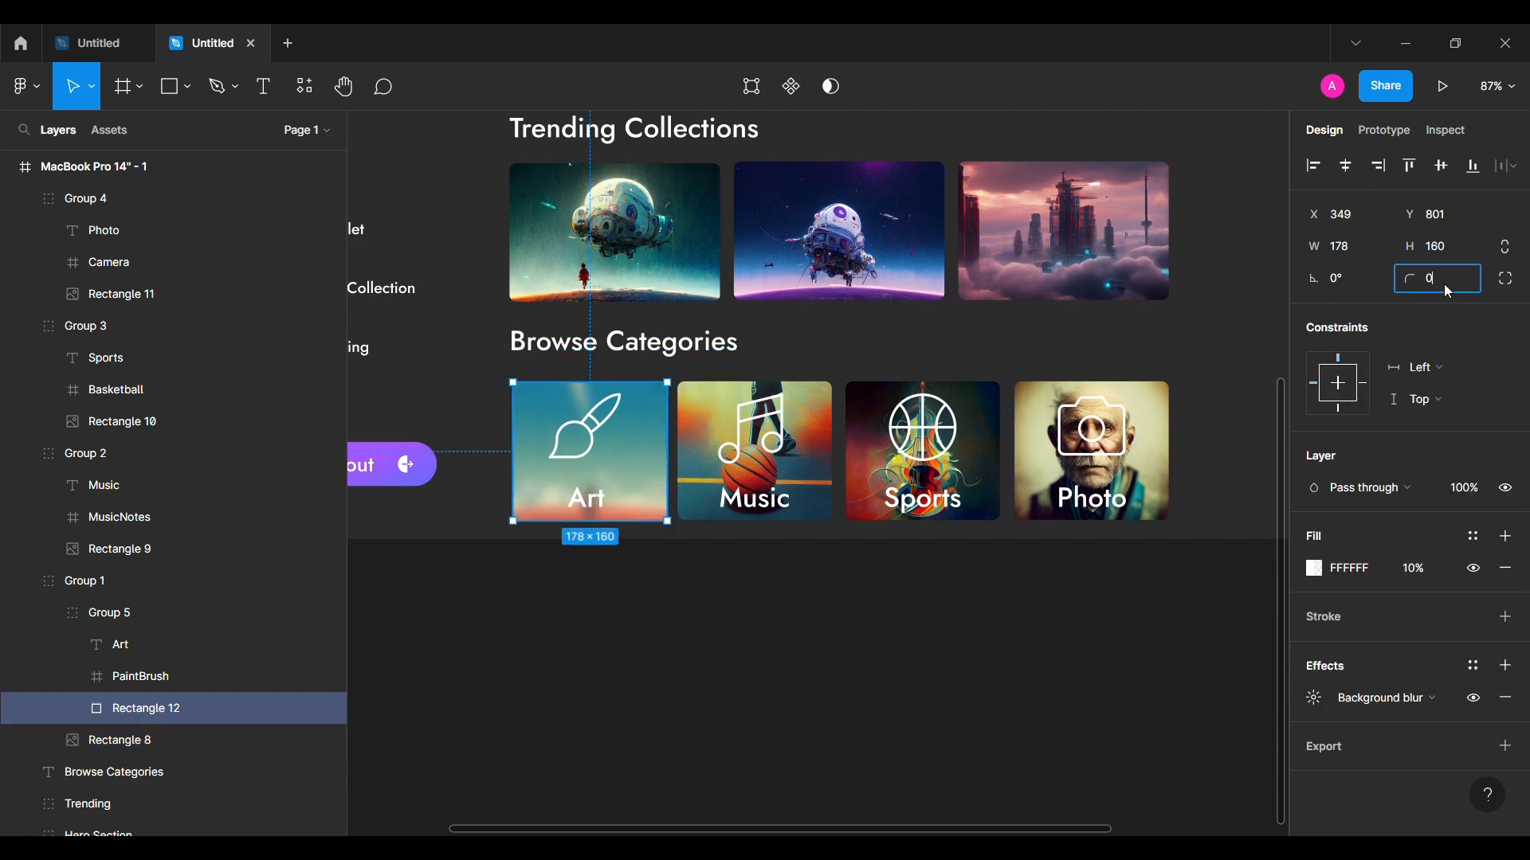
{"action": "left_click", "coordinate": [553, 645]}
{"action": "left_click", "coordinate": [50, 612]}
{"action": "left_click", "coordinate": [28, 588]}
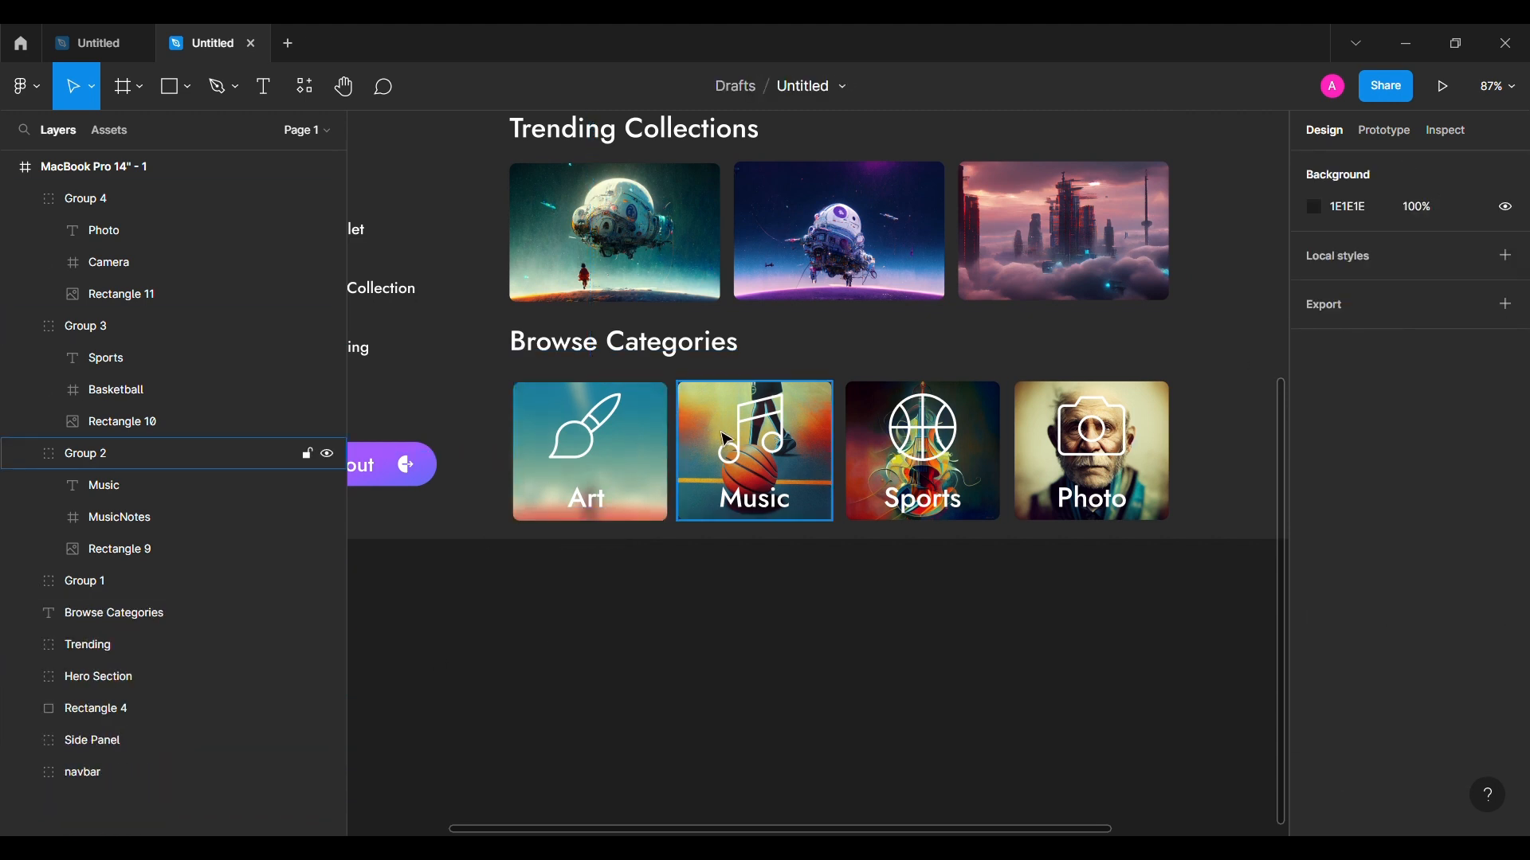
{"action": "left_click", "coordinate": [23, 580]}
{"action": "left_click", "coordinate": [50, 613]}
Step: Duplicate the blur rectangle onto the Music card and delete the leftover copy
{"action": "left_click", "coordinate": [137, 709]}
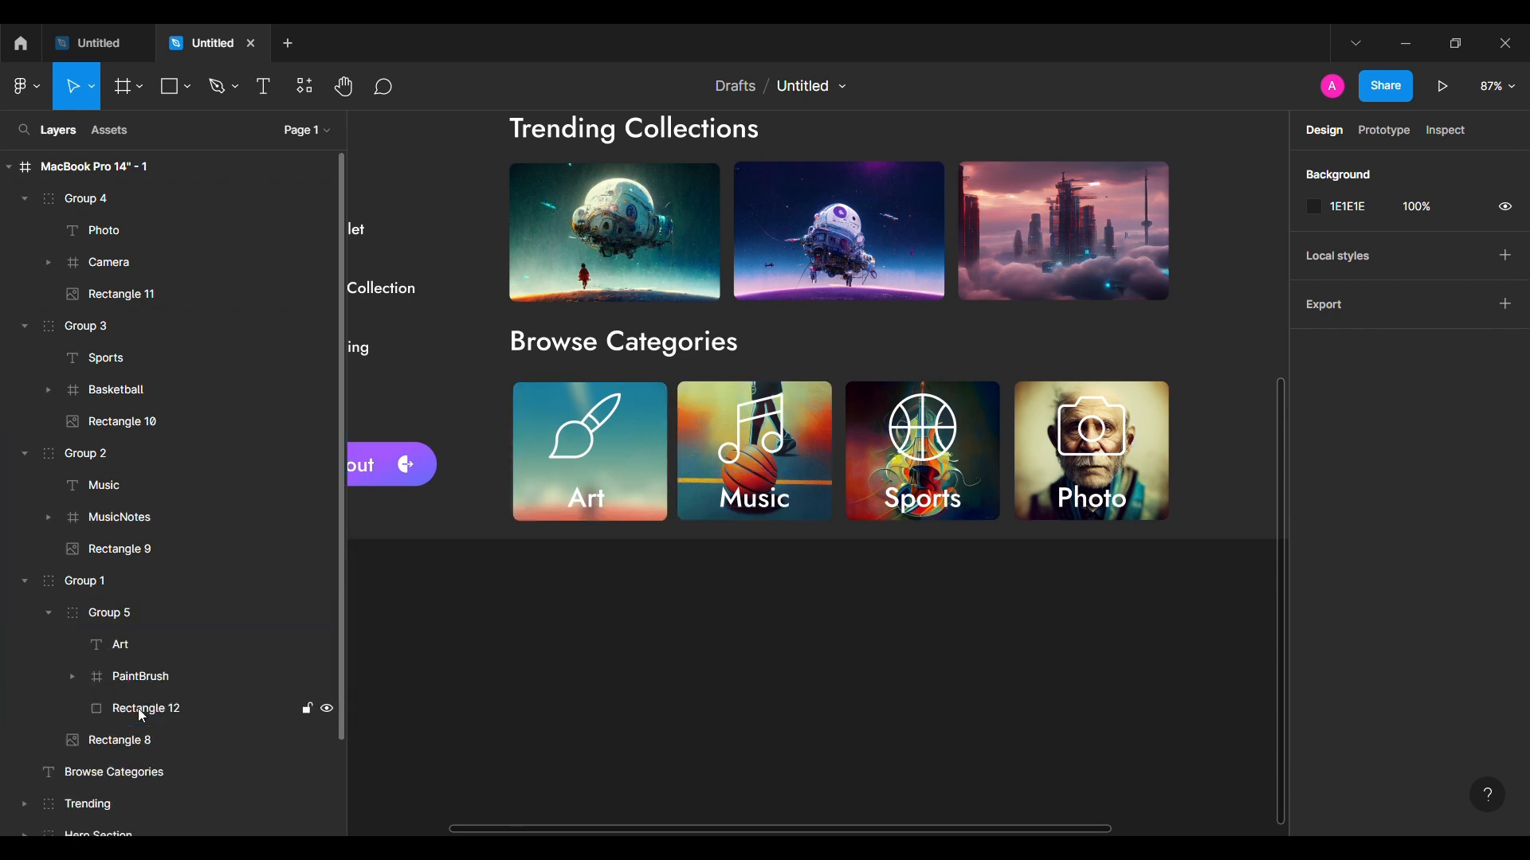
{"action": "left_click_drag", "start_coordinate": [137, 709], "coordinate": [127, 471]}
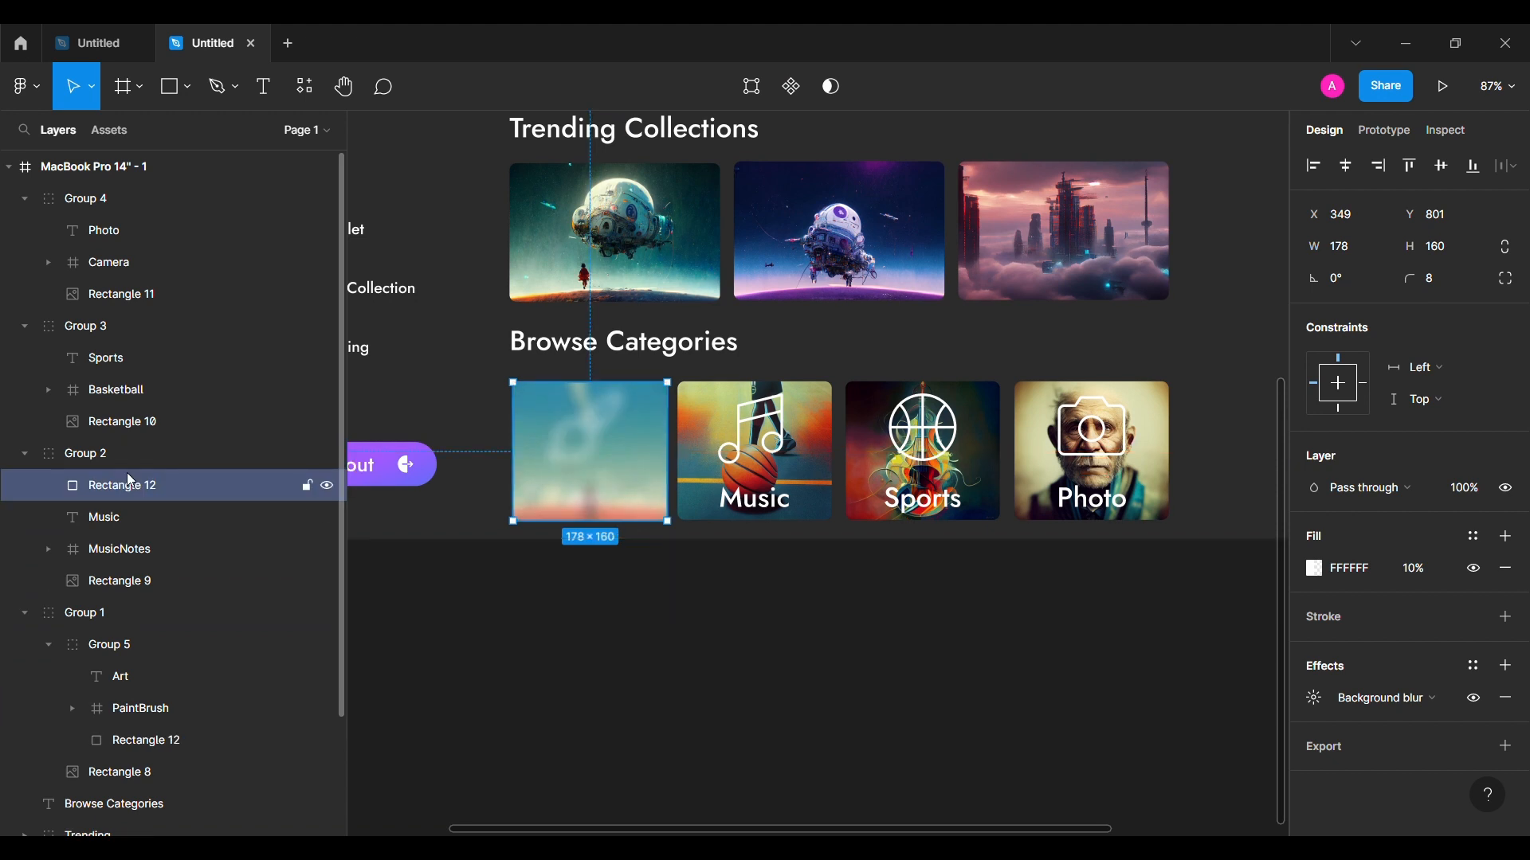
{"action": "left_click_drag", "start_coordinate": [558, 482], "coordinate": [723, 481]}
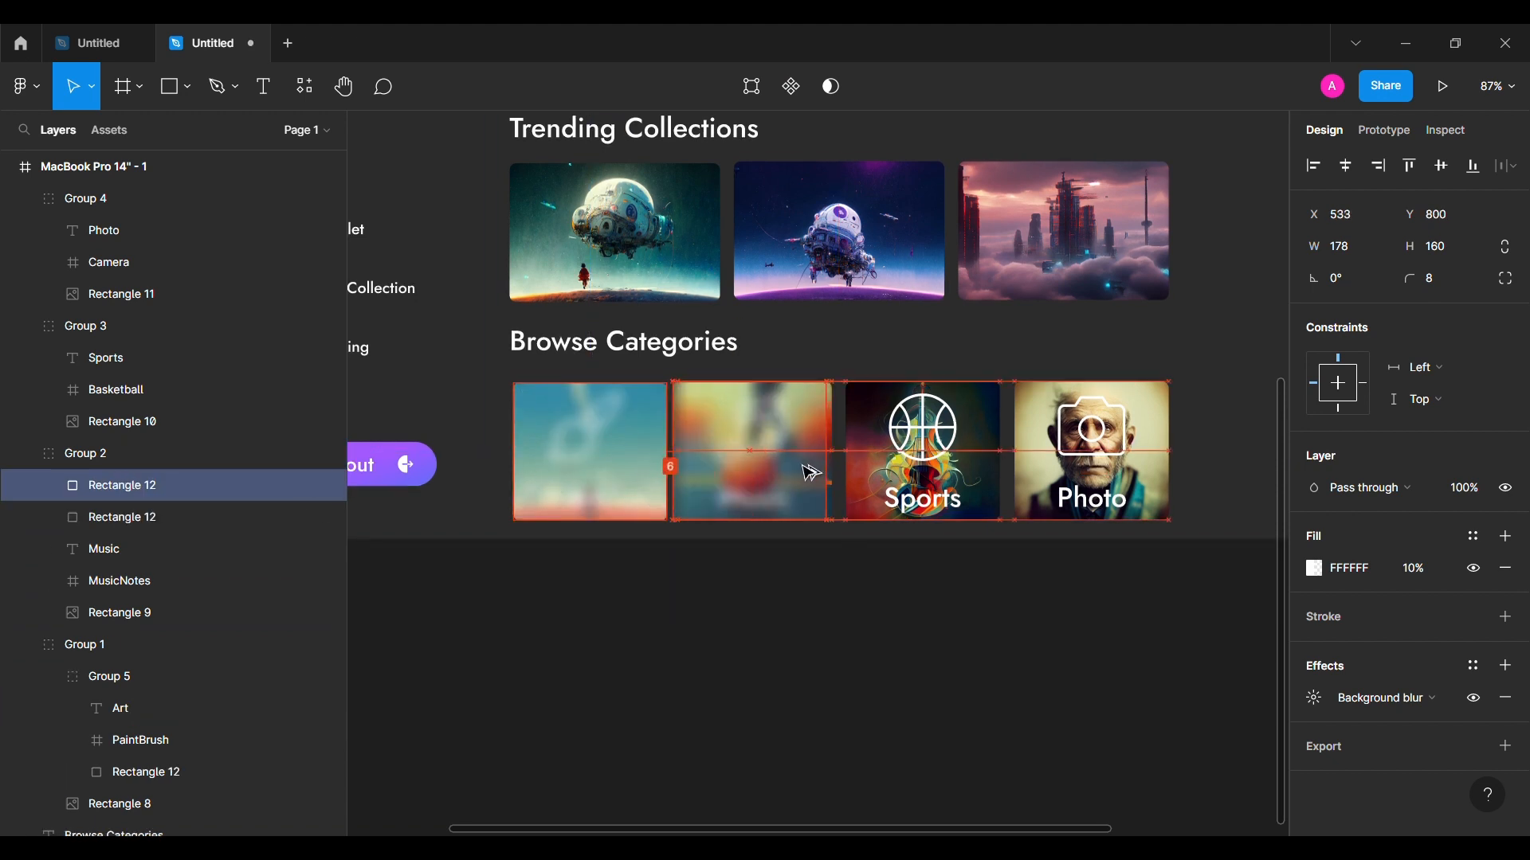
{"action": "left_click", "coordinate": [191, 522]}
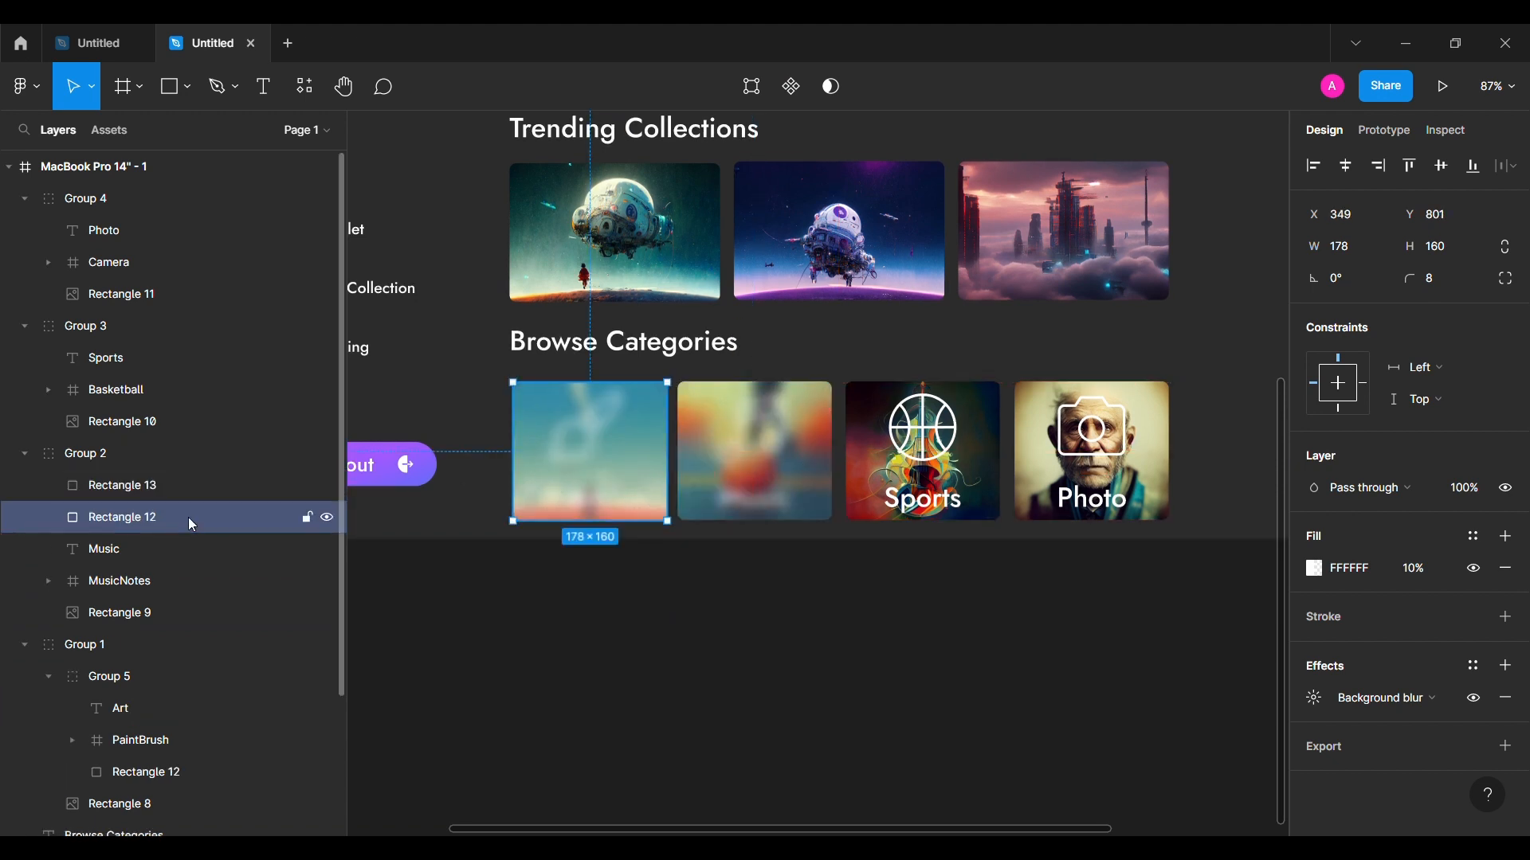
{"action": "key", "text": "Delete"}
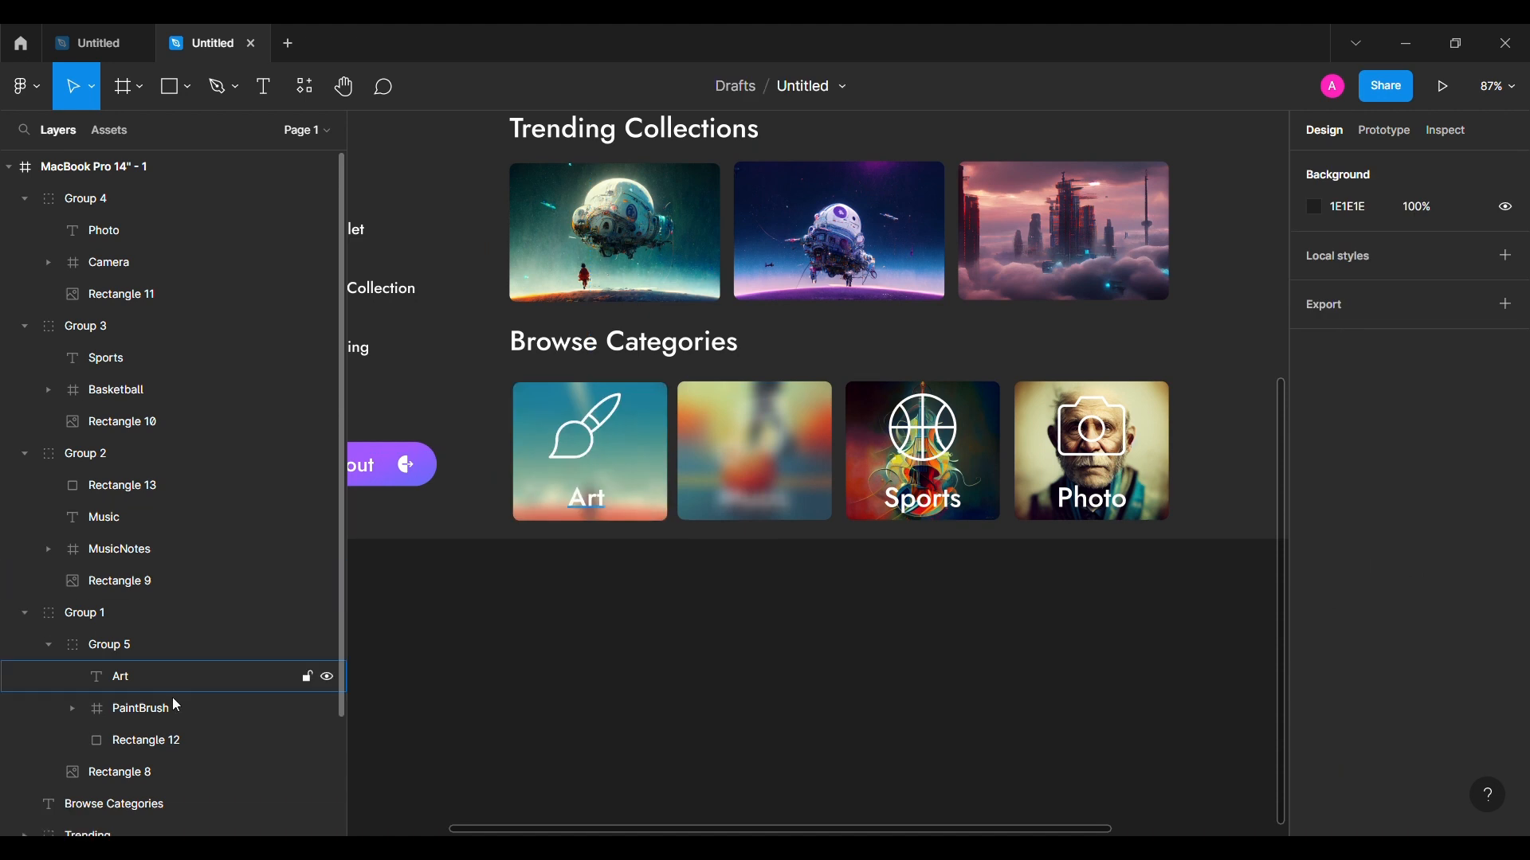
{"action": "left_click", "coordinate": [50, 646]}
{"action": "left_click", "coordinate": [25, 614]}
Step: Group the Music overlay with its label and icon, placing the overlay beneath them
{"action": "left_click", "coordinate": [120, 486]}
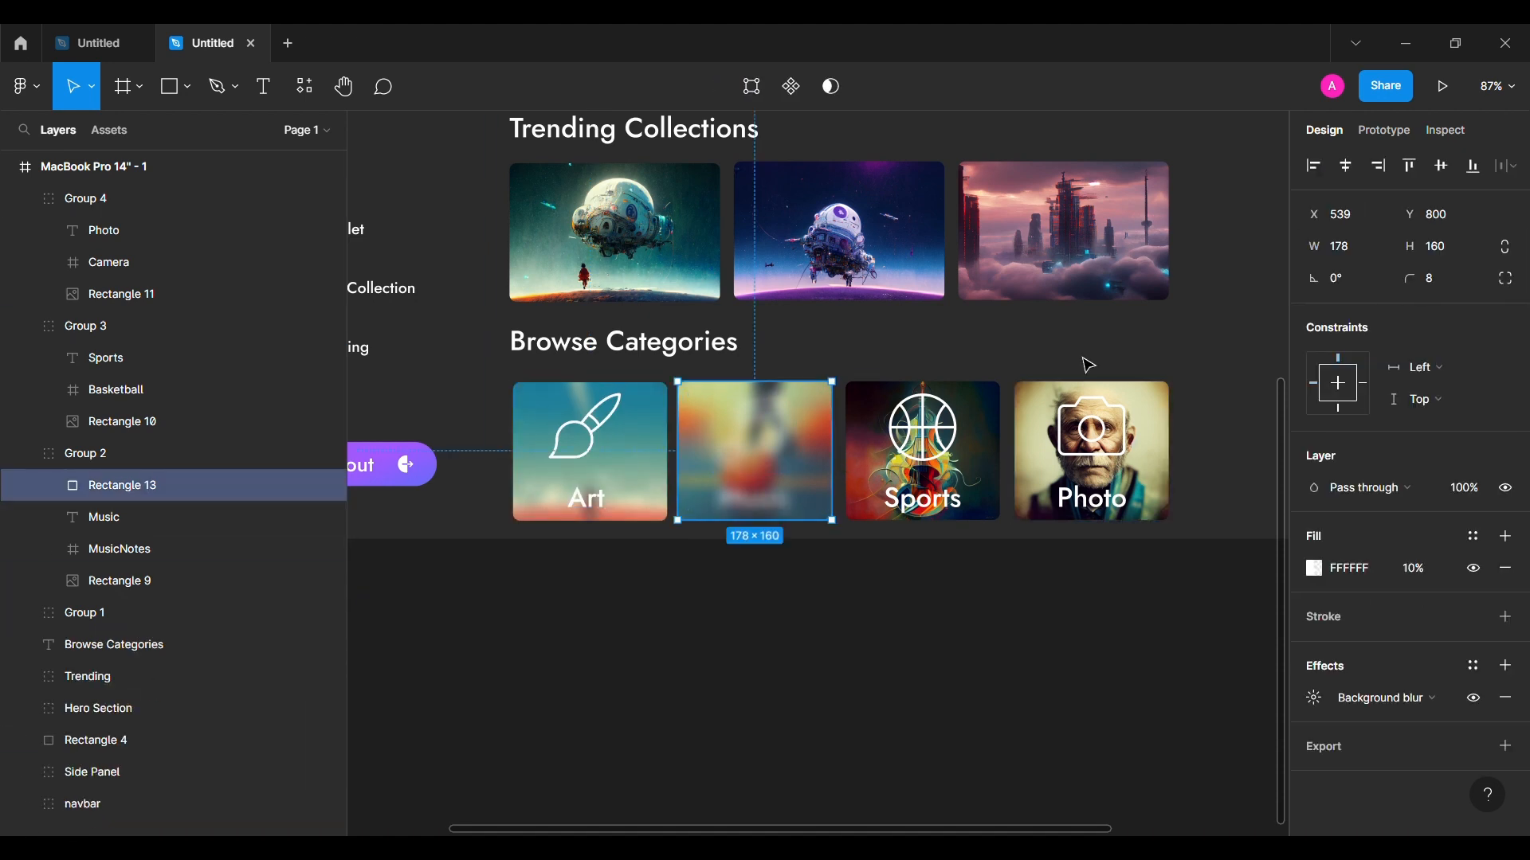
{"action": "left_click", "coordinate": [167, 543], "text": "shift"}
{"action": "key", "text": "ctrl+g"}
{"action": "left_click", "coordinate": [48, 485]}
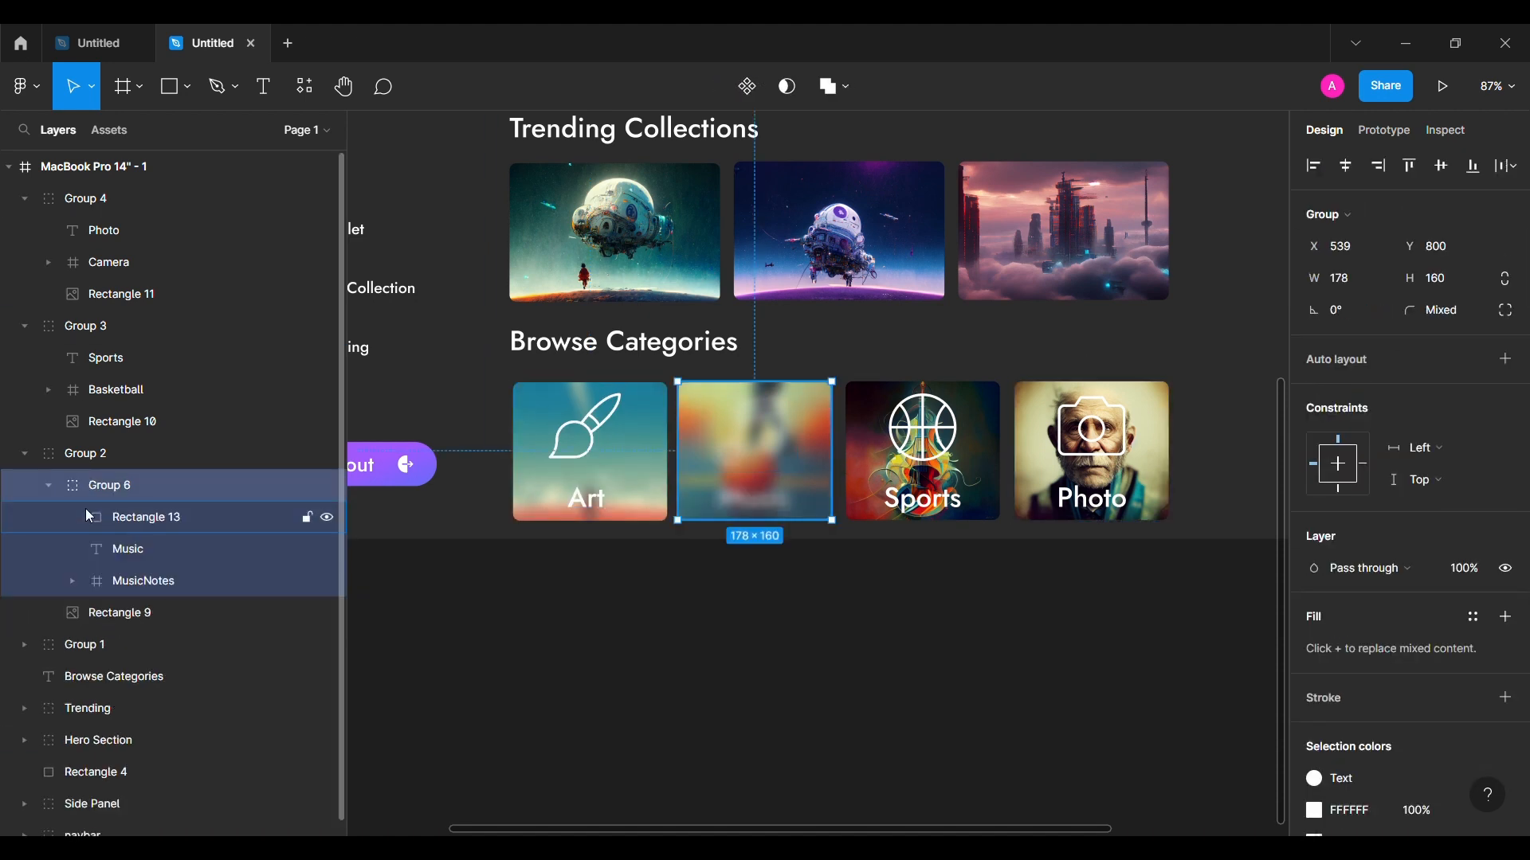
{"action": "left_click", "coordinate": [152, 514]}
{"action": "left_click_drag", "start_coordinate": [169, 587], "coordinate": [197, 595]}
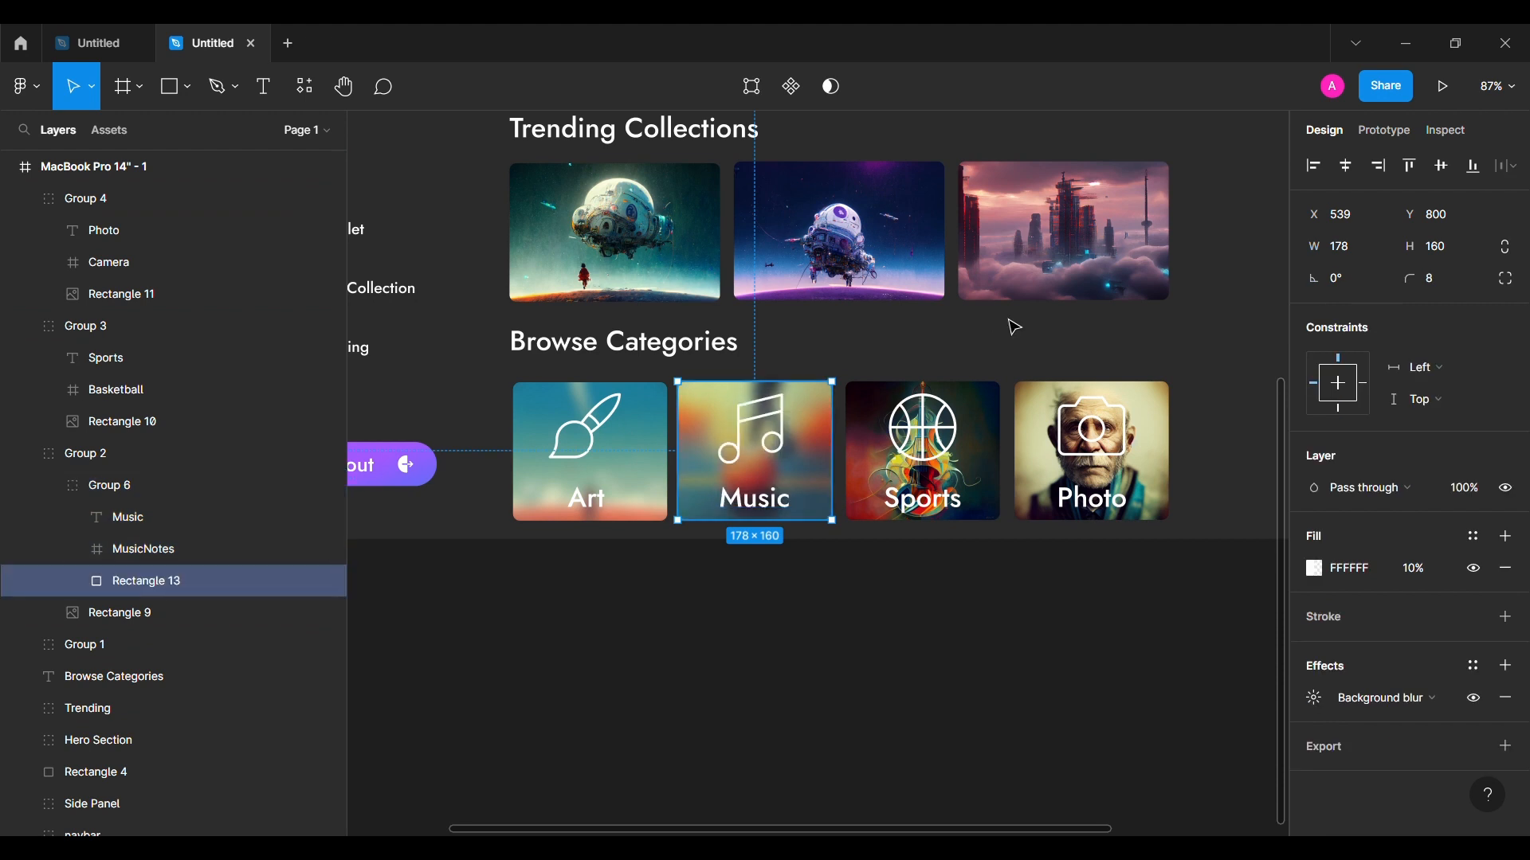
{"action": "left_click", "coordinate": [44, 479]}
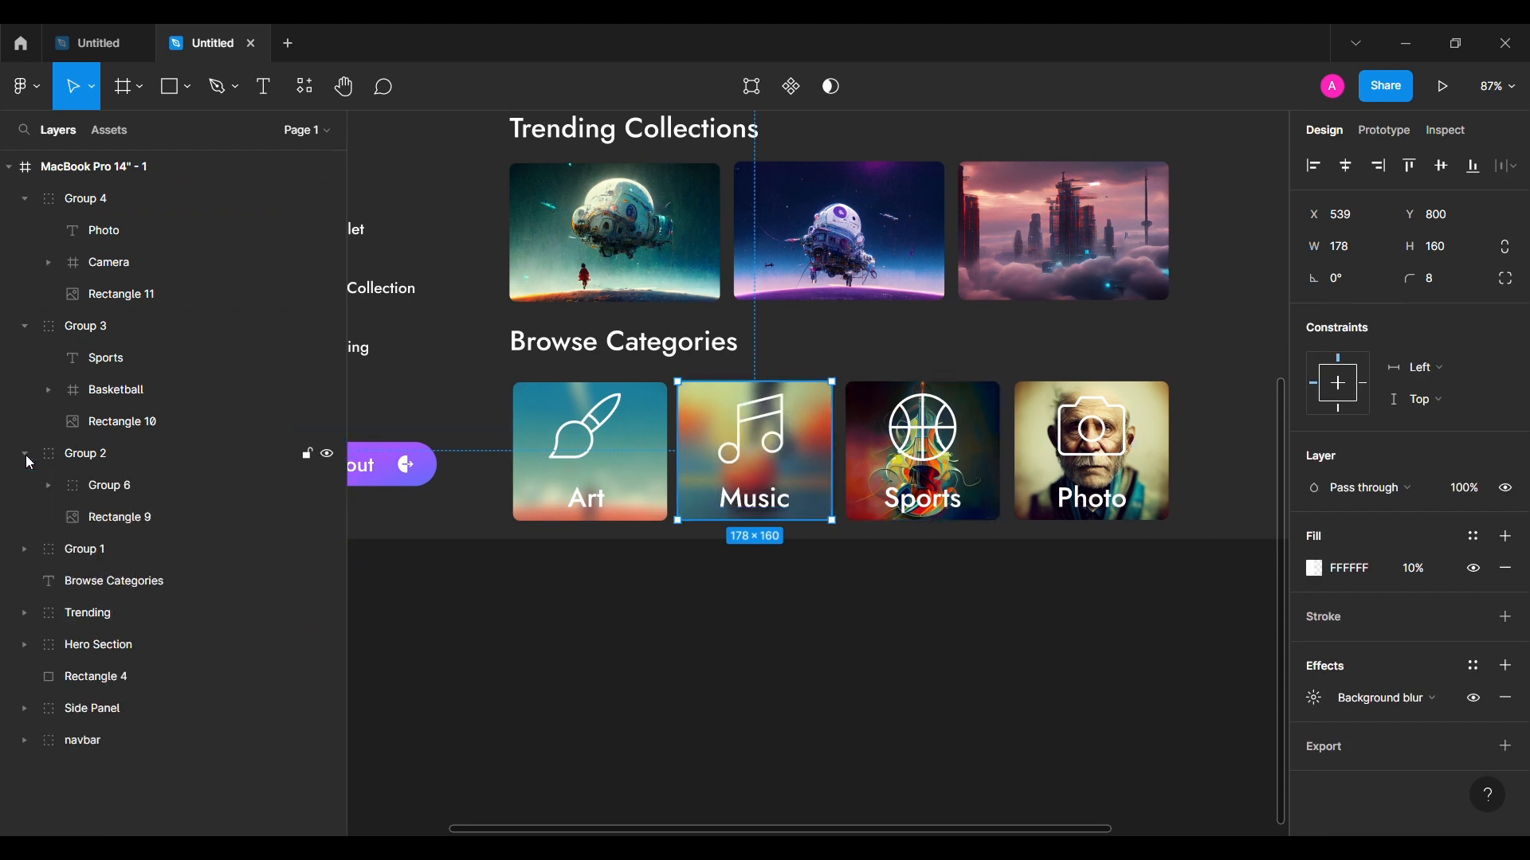
{"action": "left_click", "coordinate": [50, 486]}
Step: Copy the blur overlay onto the Sports card and group it with Sports and Basketball icon
{"action": "left_click_drag", "start_coordinate": [825, 487], "coordinate": [991, 487]}
{"action": "left_click_drag", "start_coordinate": [179, 591], "coordinate": [193, 431]}
{"action": "left_click", "coordinate": [165, 360], "text": "shift"}
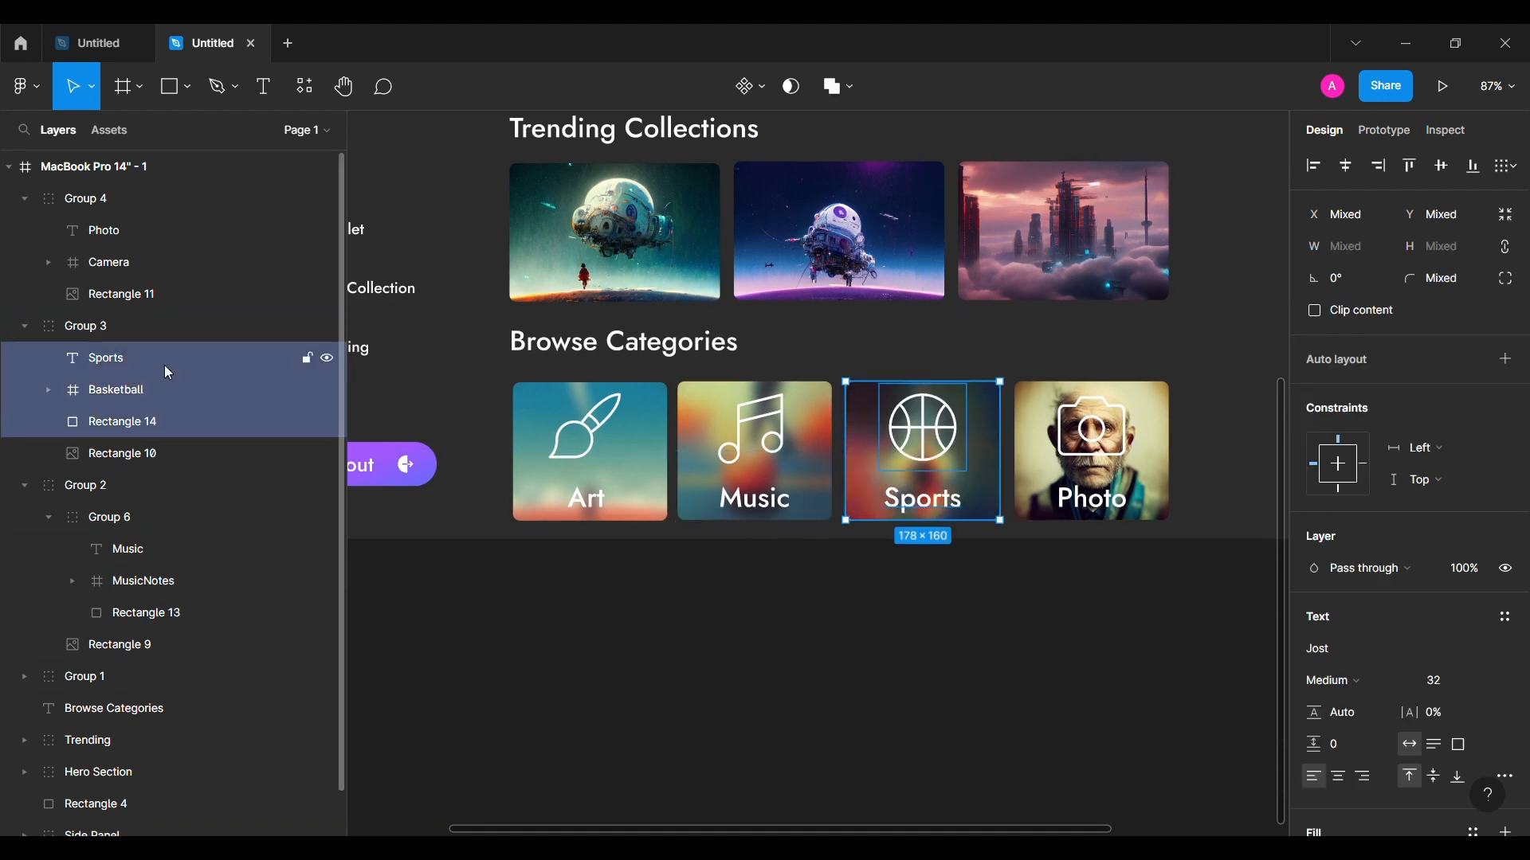
{"action": "key", "text": "ctrl+g"}
{"action": "left_click", "coordinate": [26, 327]}
{"action": "left_click", "coordinate": [148, 487]}
{"action": "left_click", "coordinate": [148, 518], "text": "shift"}
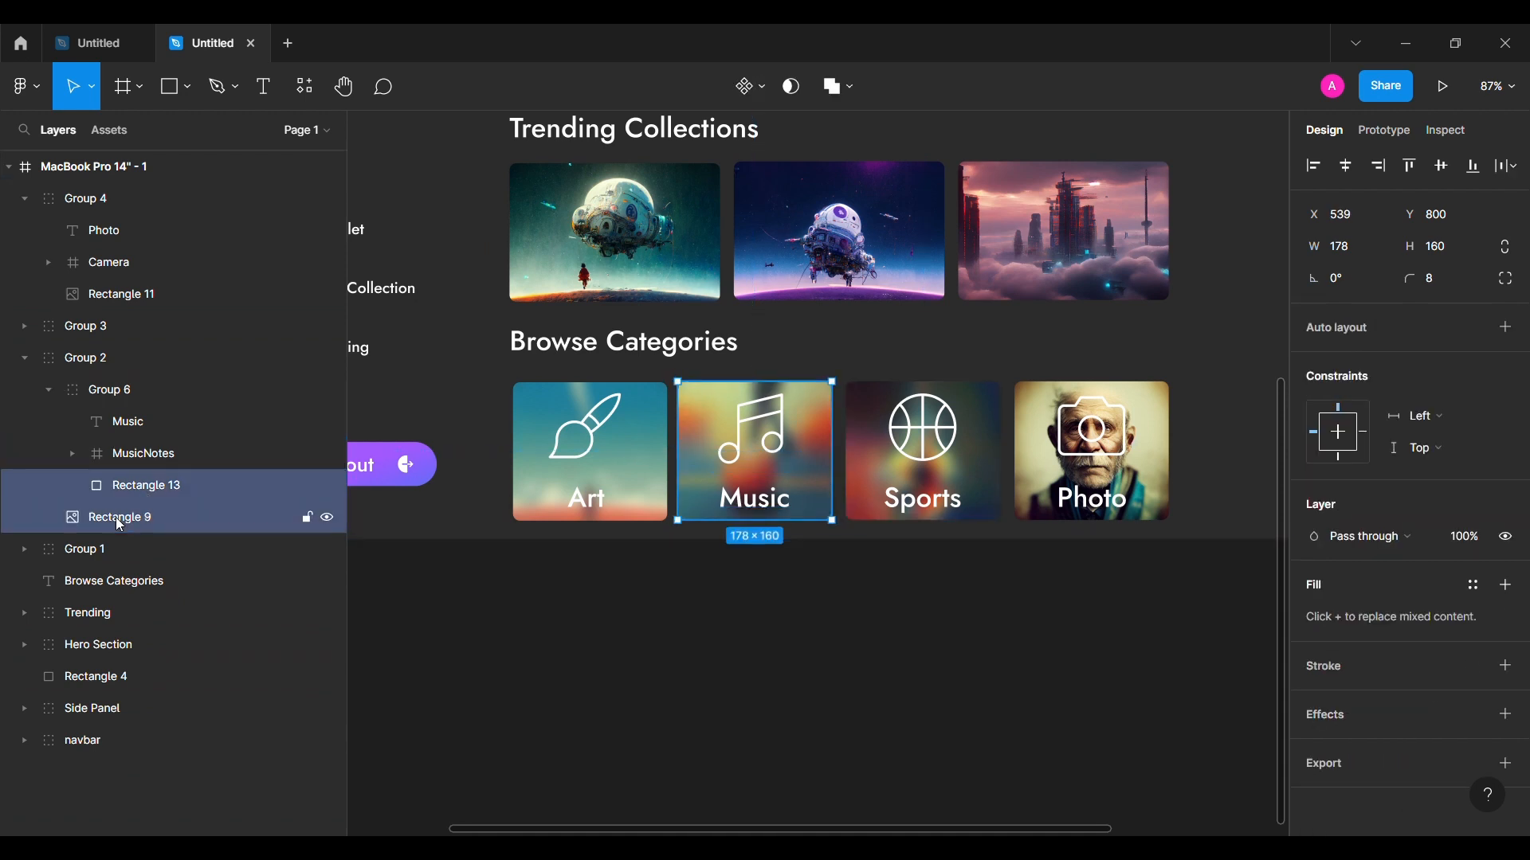
{"action": "left_click", "coordinate": [24, 358]}
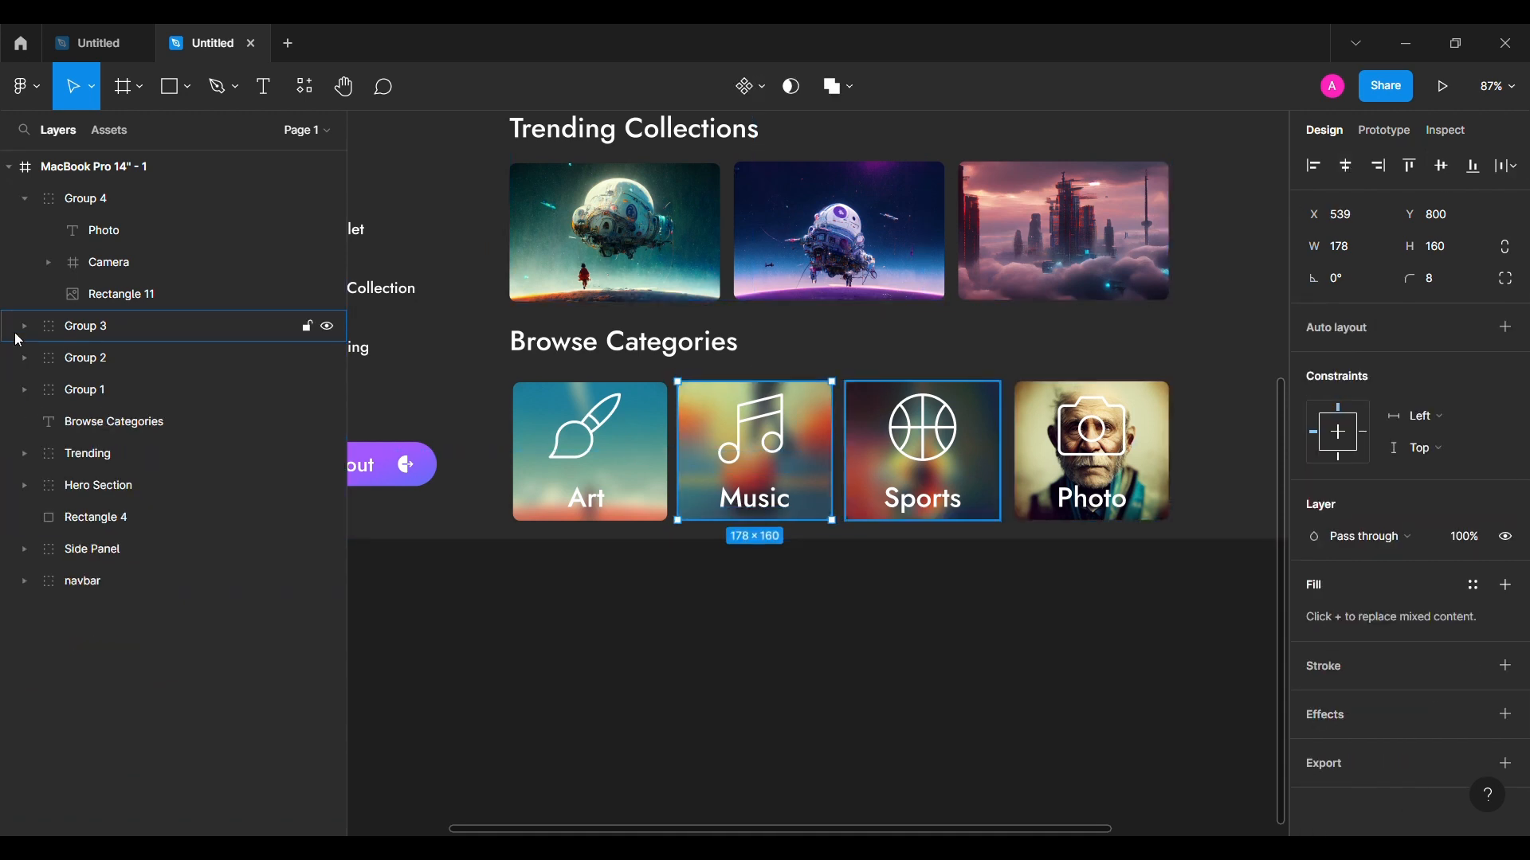
{"action": "left_click", "coordinate": [25, 327]}
{"action": "left_click", "coordinate": [48, 358]}
Step: Duplicate the Sports overlay into the Photo card, group it with label and camera icon, and align it
{"action": "left_click", "coordinate": [134, 460]}
{"action": "key", "text": "ctrl+d"}
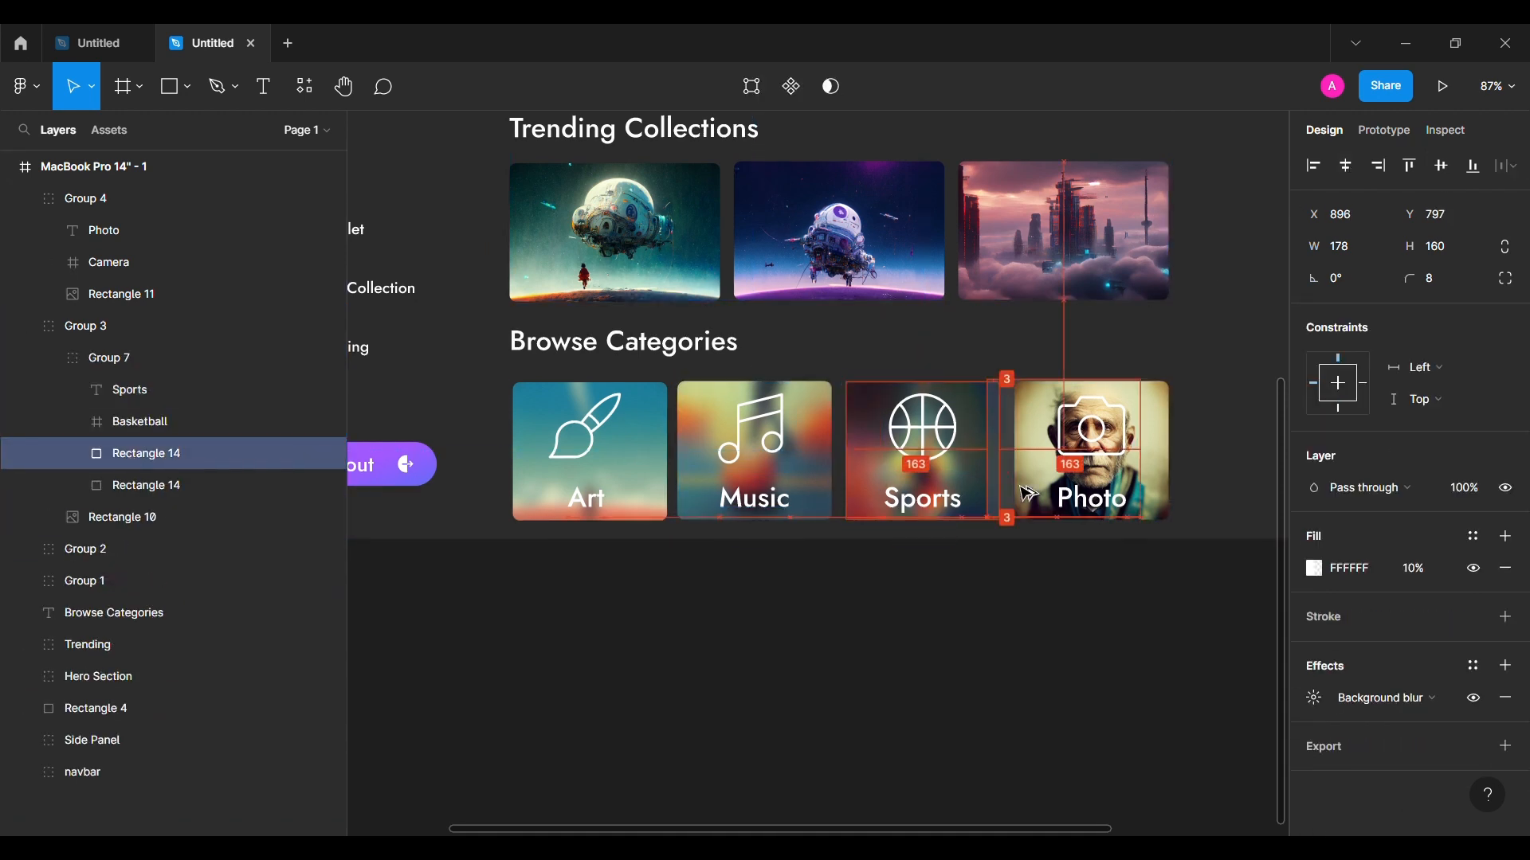
{"action": "left_click_drag", "start_coordinate": [116, 449], "coordinate": [114, 280]}
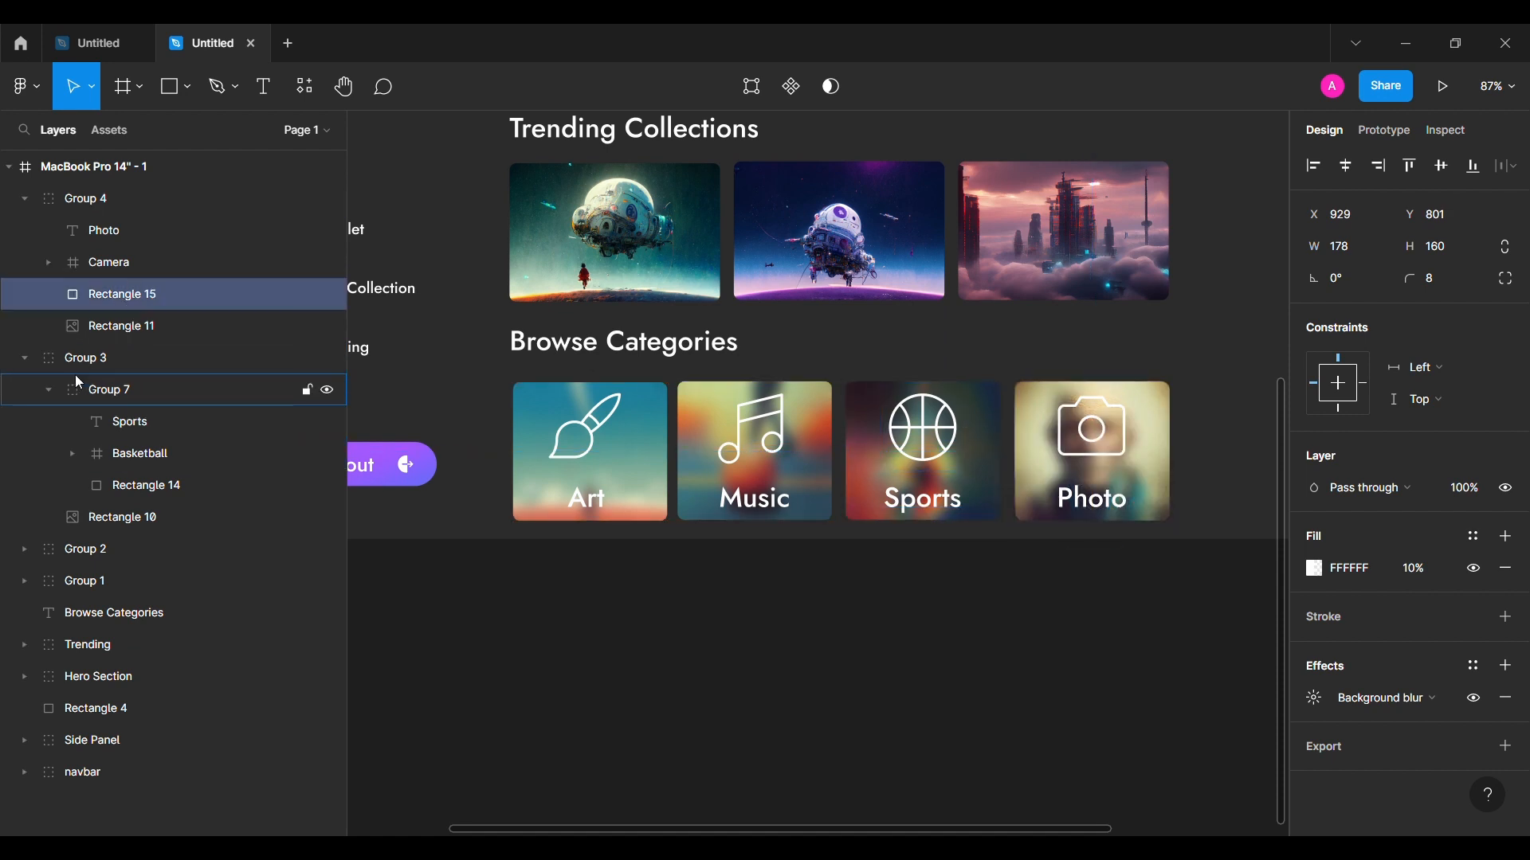
{"action": "left_click", "coordinate": [25, 359]}
{"action": "left_click", "coordinate": [139, 226], "text": "shift"}
{"action": "key", "text": "ctrl+g"}
{"action": "left_click", "coordinate": [46, 231]}
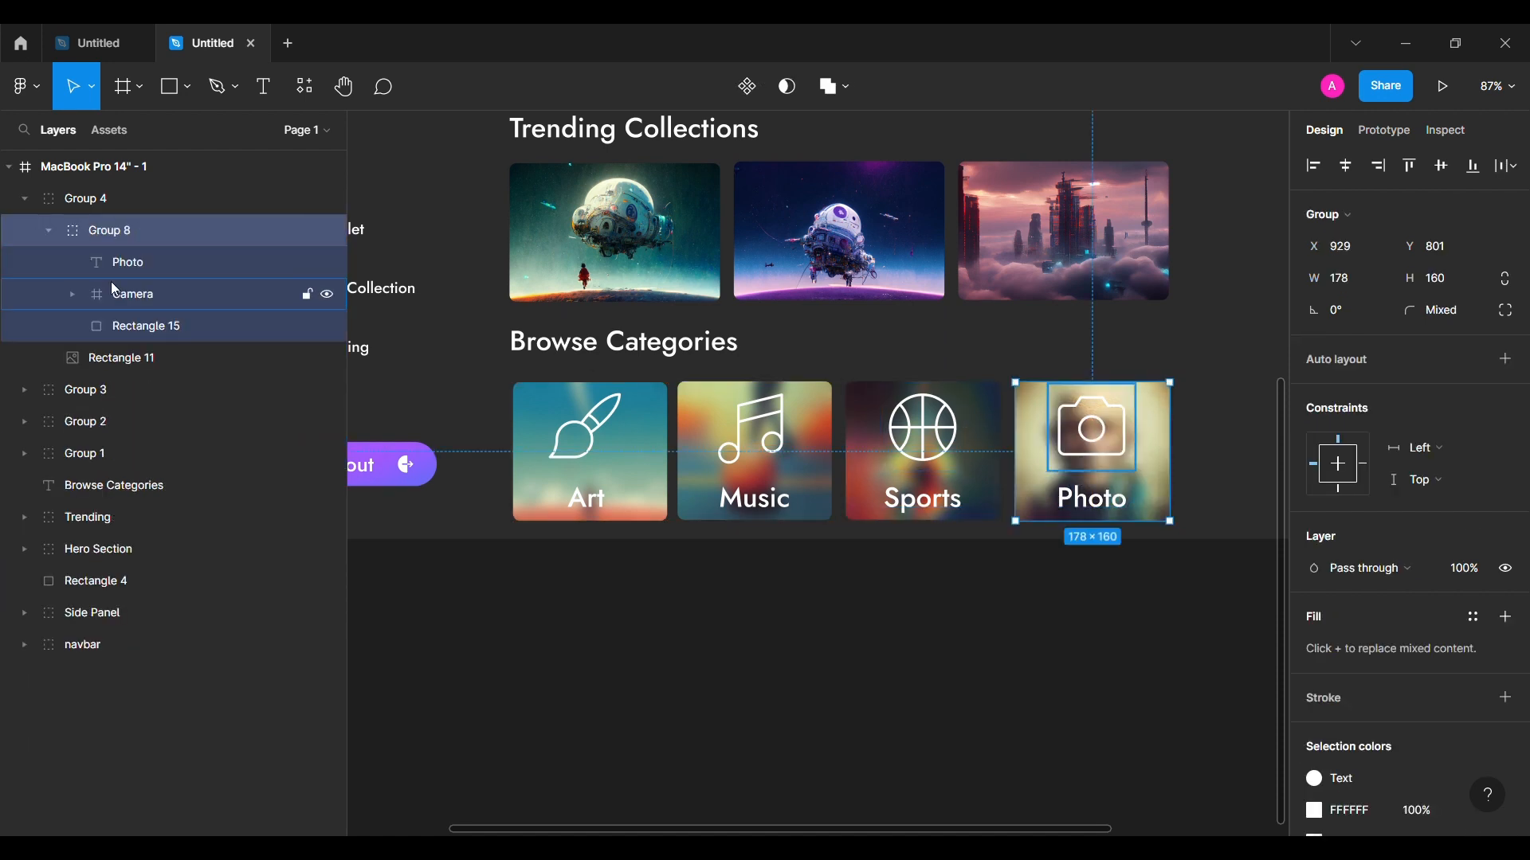
{"action": "left_click", "coordinate": [139, 327]}
{"action": "left_click", "coordinate": [113, 358], "text": "shift"}
{"action": "left_click", "coordinate": [1436, 165]}
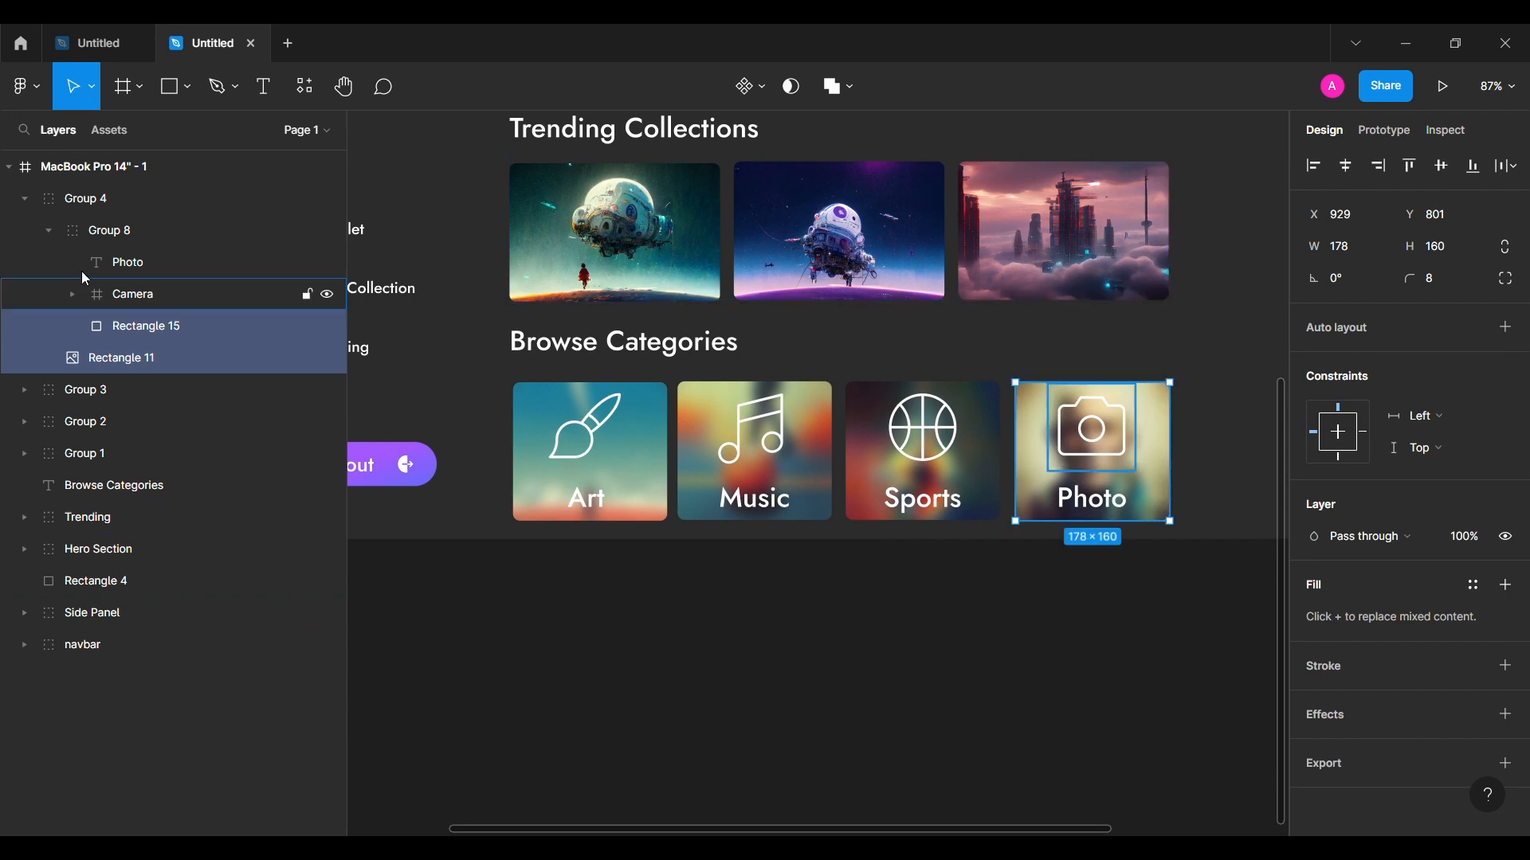
{"action": "left_click", "coordinate": [54, 231]}
Step: Tidy up the Photo, Sports, Music and Art cards so they're evenly spaced 16 apart
{"action": "left_click", "coordinate": [29, 199]}
{"action": "left_click", "coordinate": [94, 199]}
{"action": "left_click", "coordinate": [910, 486], "text": "shift"}
{"action": "left_click", "coordinate": [829, 478], "text": "shift"}
{"action": "left_click", "coordinate": [589, 478], "text": "shift"}
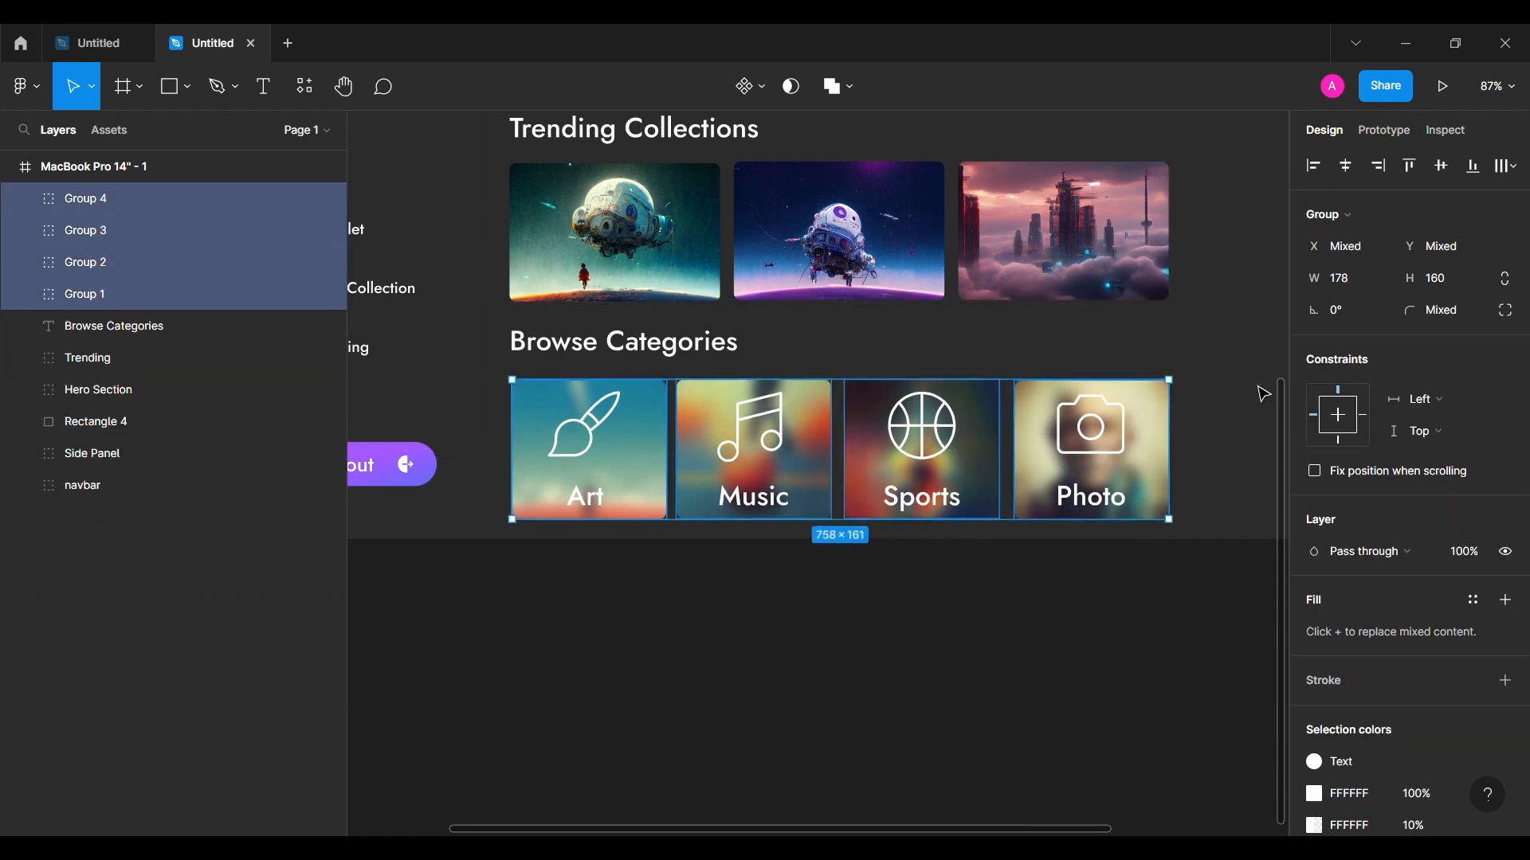
{"action": "left_click", "coordinate": [1153, 504]}
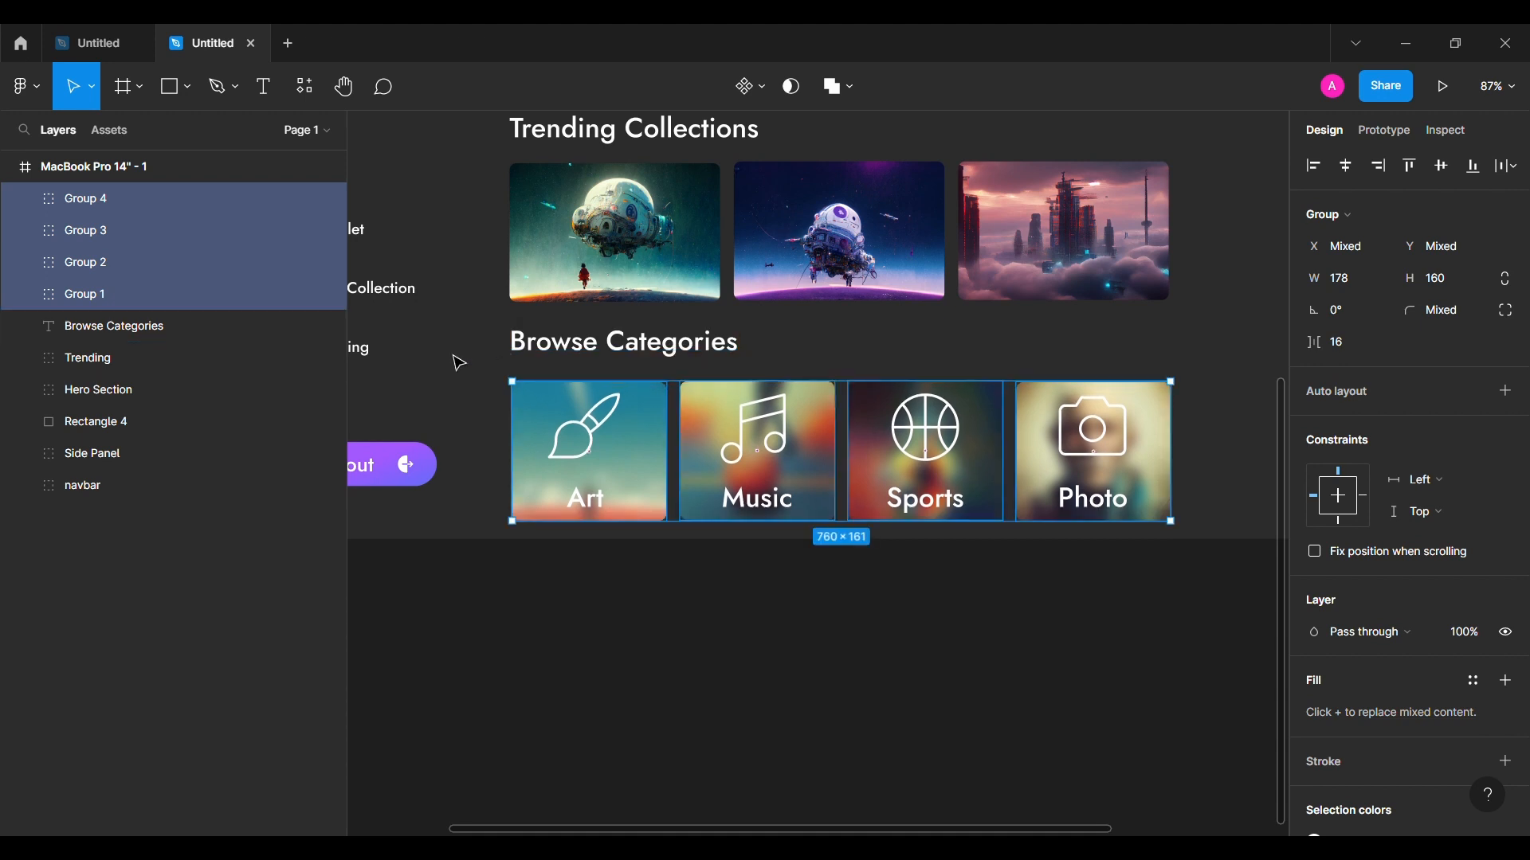
{"action": "left_click", "coordinate": [529, 635]}
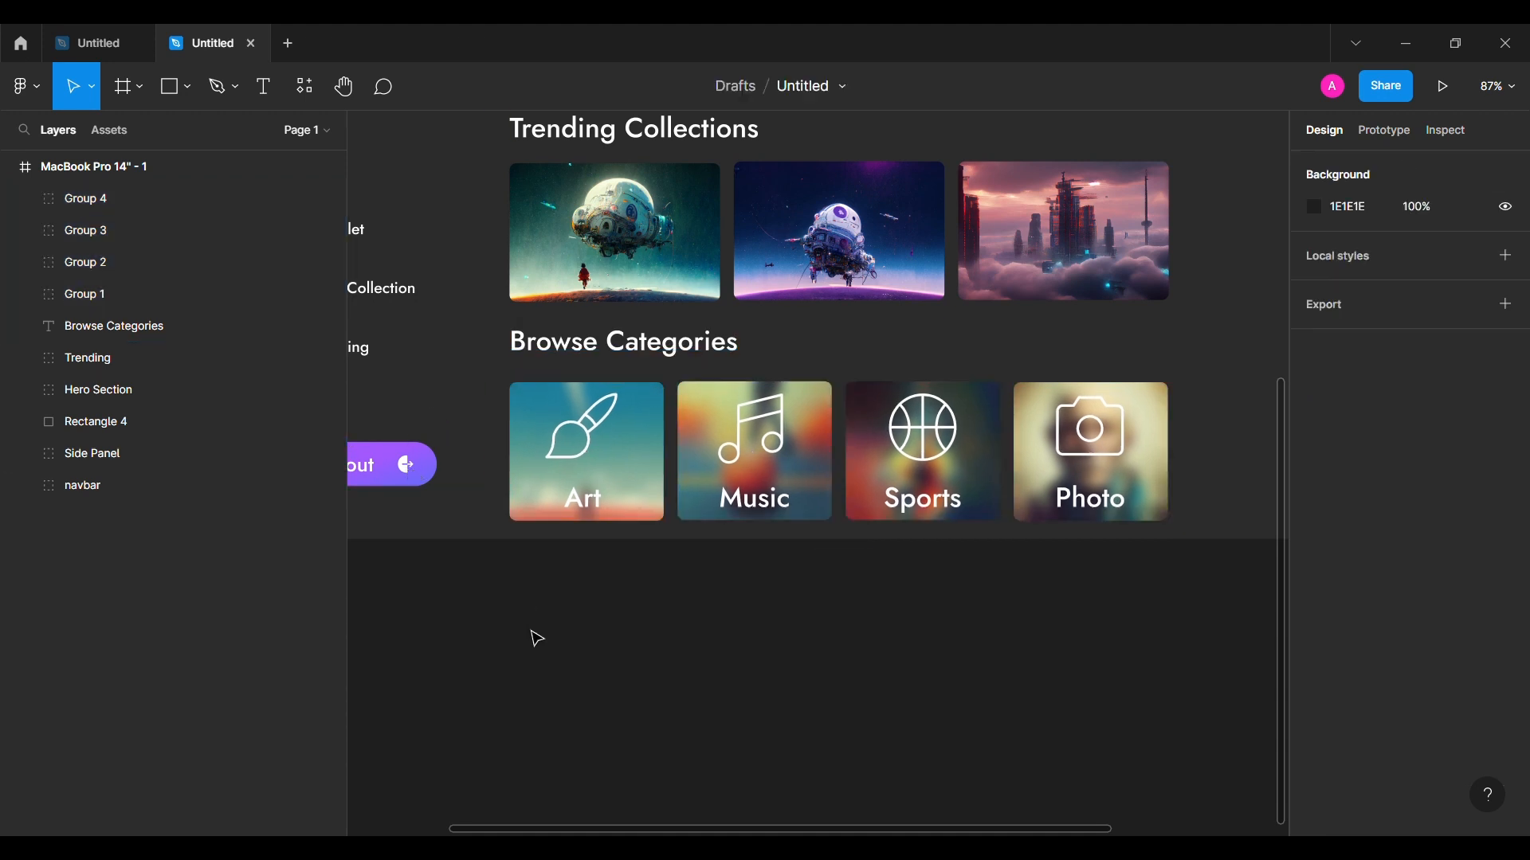
{"action": "key", "text": "shift+1"}
{"action": "scroll", "coordinate": [537, 637], "scroll_direction": "up", "scroll_amount": 1}
{"action": "scroll", "coordinate": [537, 638], "scroll_direction": "right", "scroll_amount": 1}
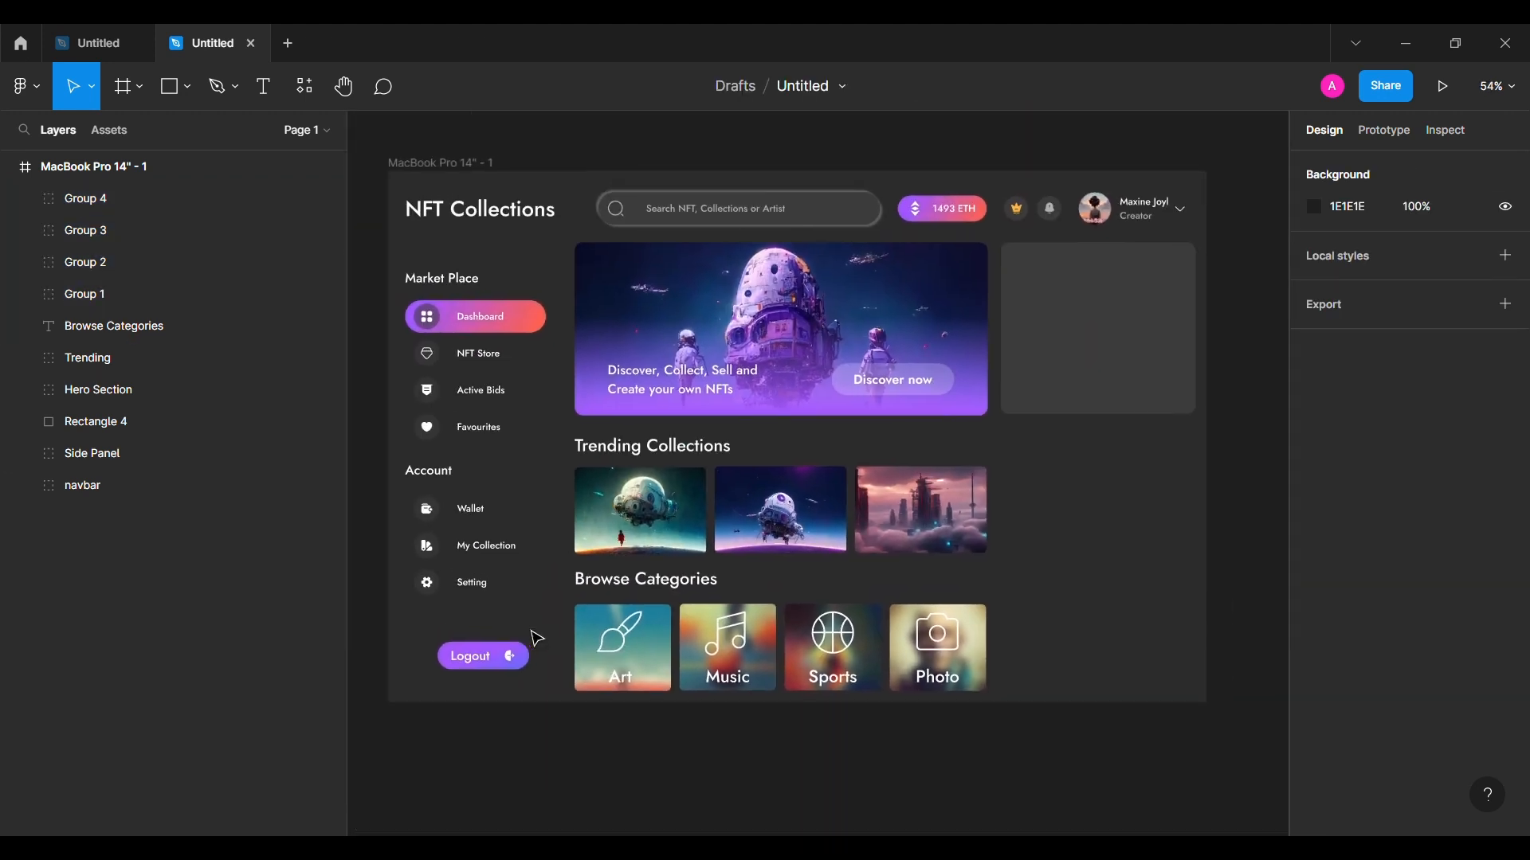
Step: Group the Browse Categories heading with the four cards and name the group 'Browse'
{"action": "left_click", "coordinate": [115, 325]}
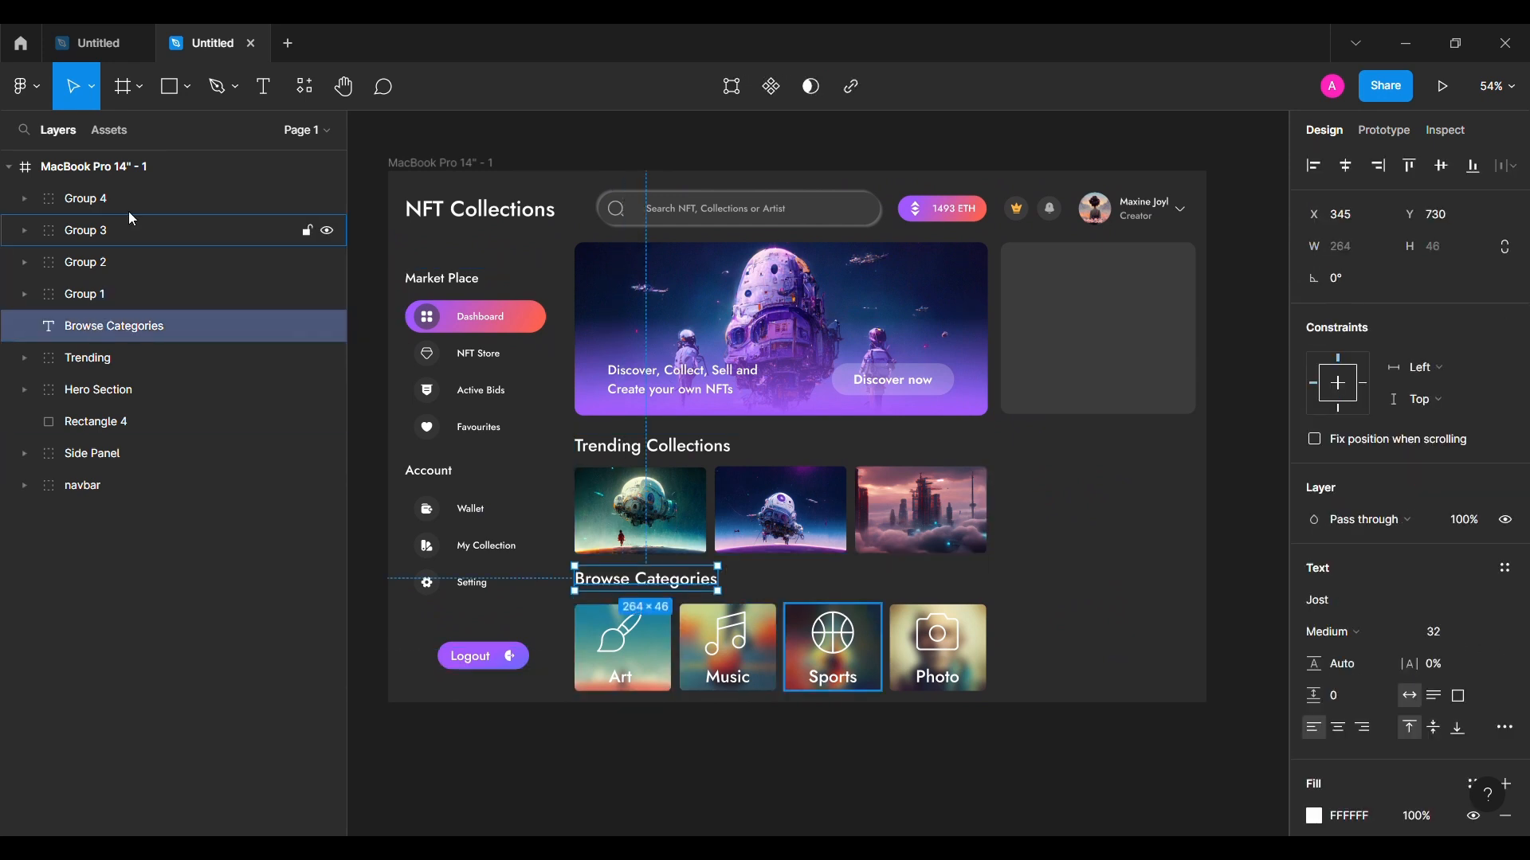
{"action": "left_click", "coordinate": [133, 207], "text": "shift"}
{"action": "key", "text": "ctrl+g"}
{"action": "key", "text": "ctrl+r"}
{"action": "type", "text": "Browse"}
{"action": "key", "text": "Return"}
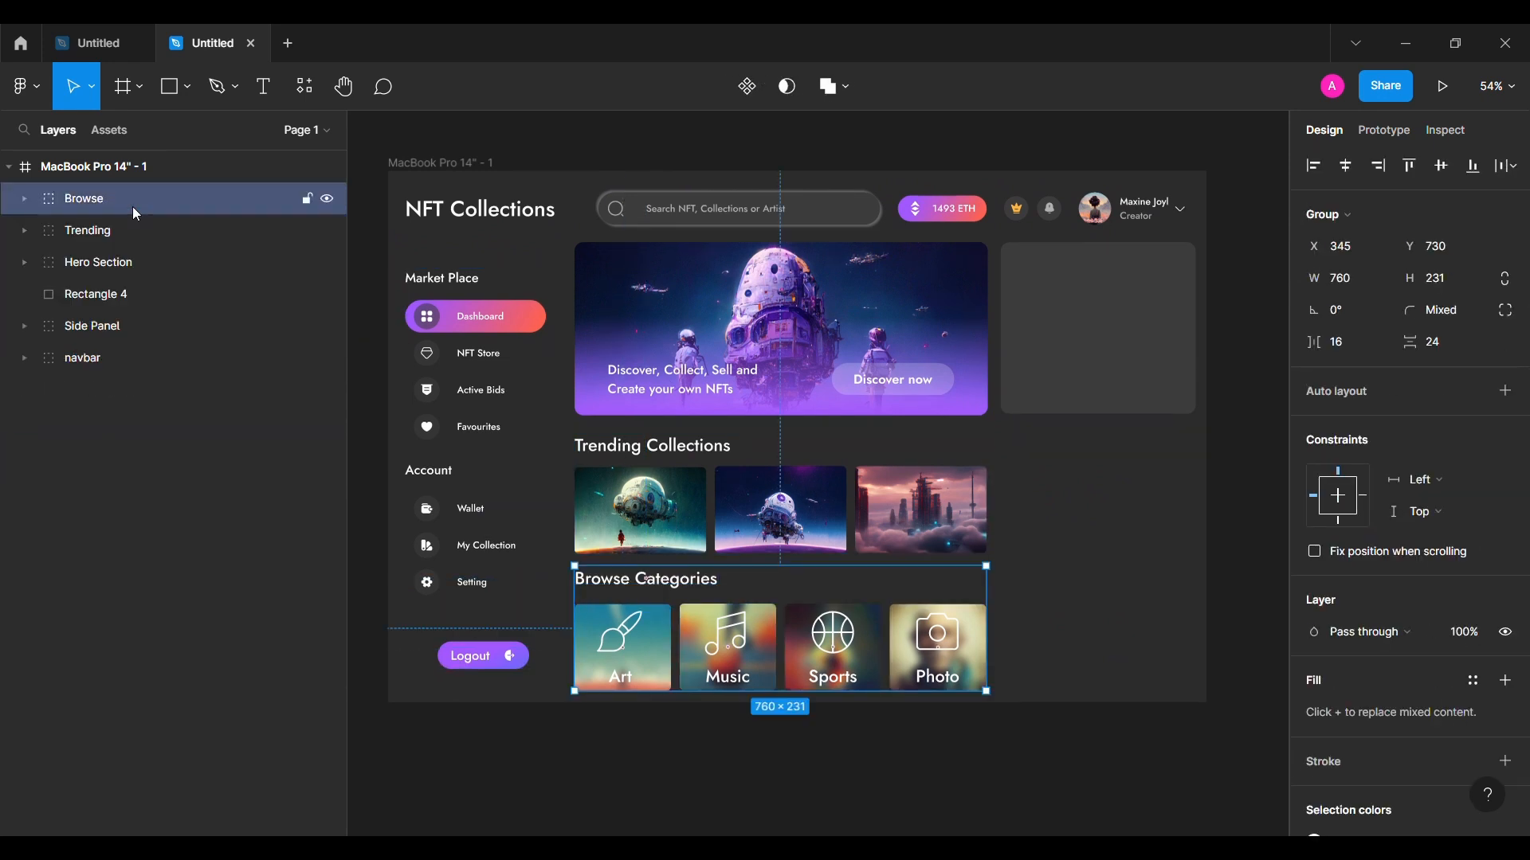
{"action": "left_click", "coordinate": [587, 765]}
Step: Set the right-hand card's height to 397 and duplicate it directly below
{"action": "left_click", "coordinate": [1113, 372]}
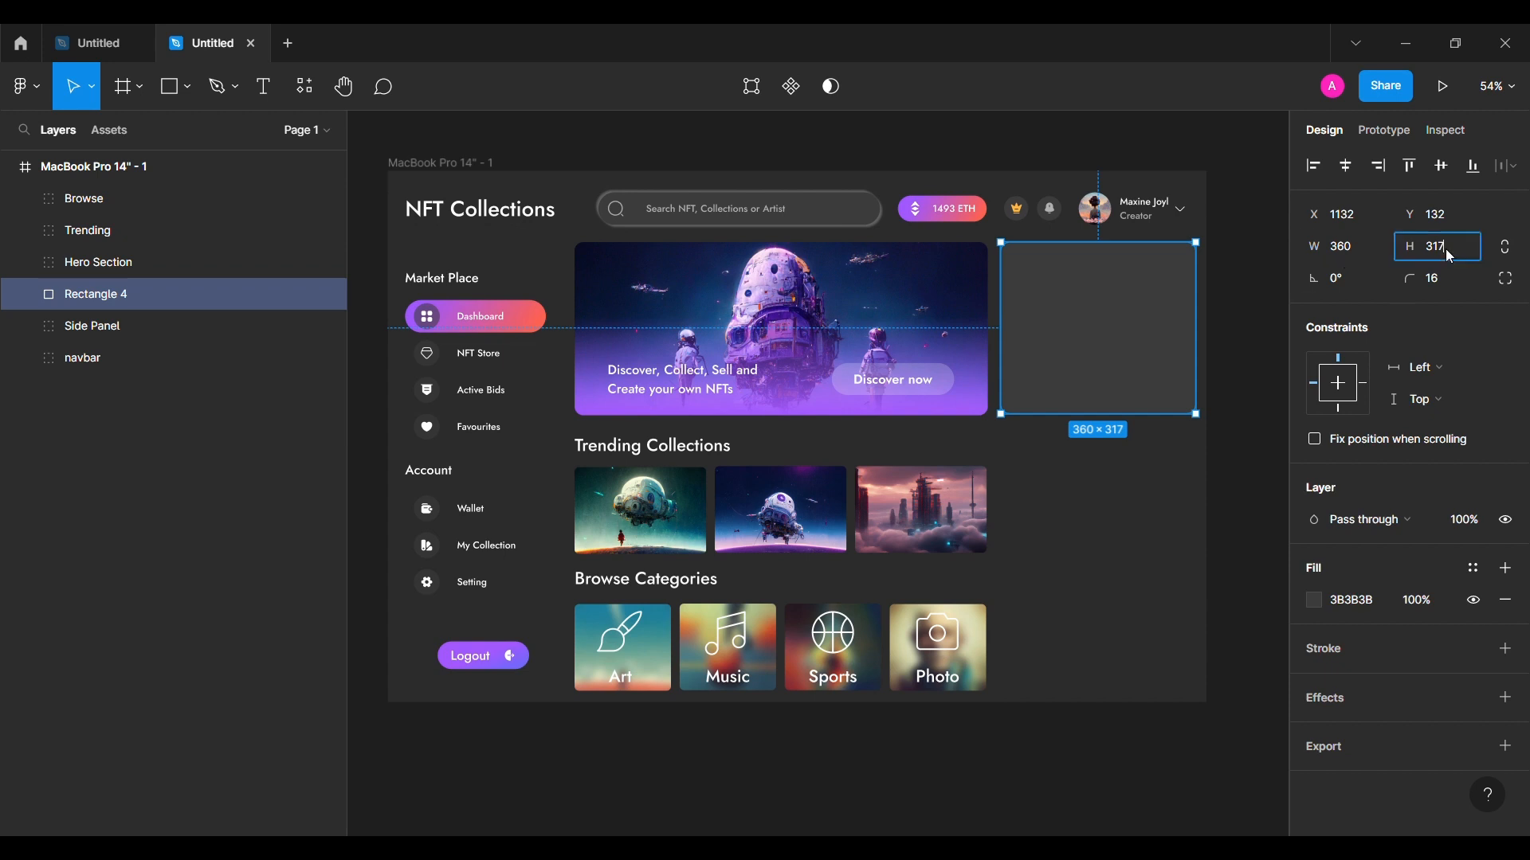
{"action": "key", "text": "BackSpace"}
{"action": "key", "text": "BackSpace"}
{"action": "type", "text": "97"}
{"action": "key", "text": "Return"}
{"action": "left_click_drag", "start_coordinate": [1109, 401], "coordinate": [1108, 633]}
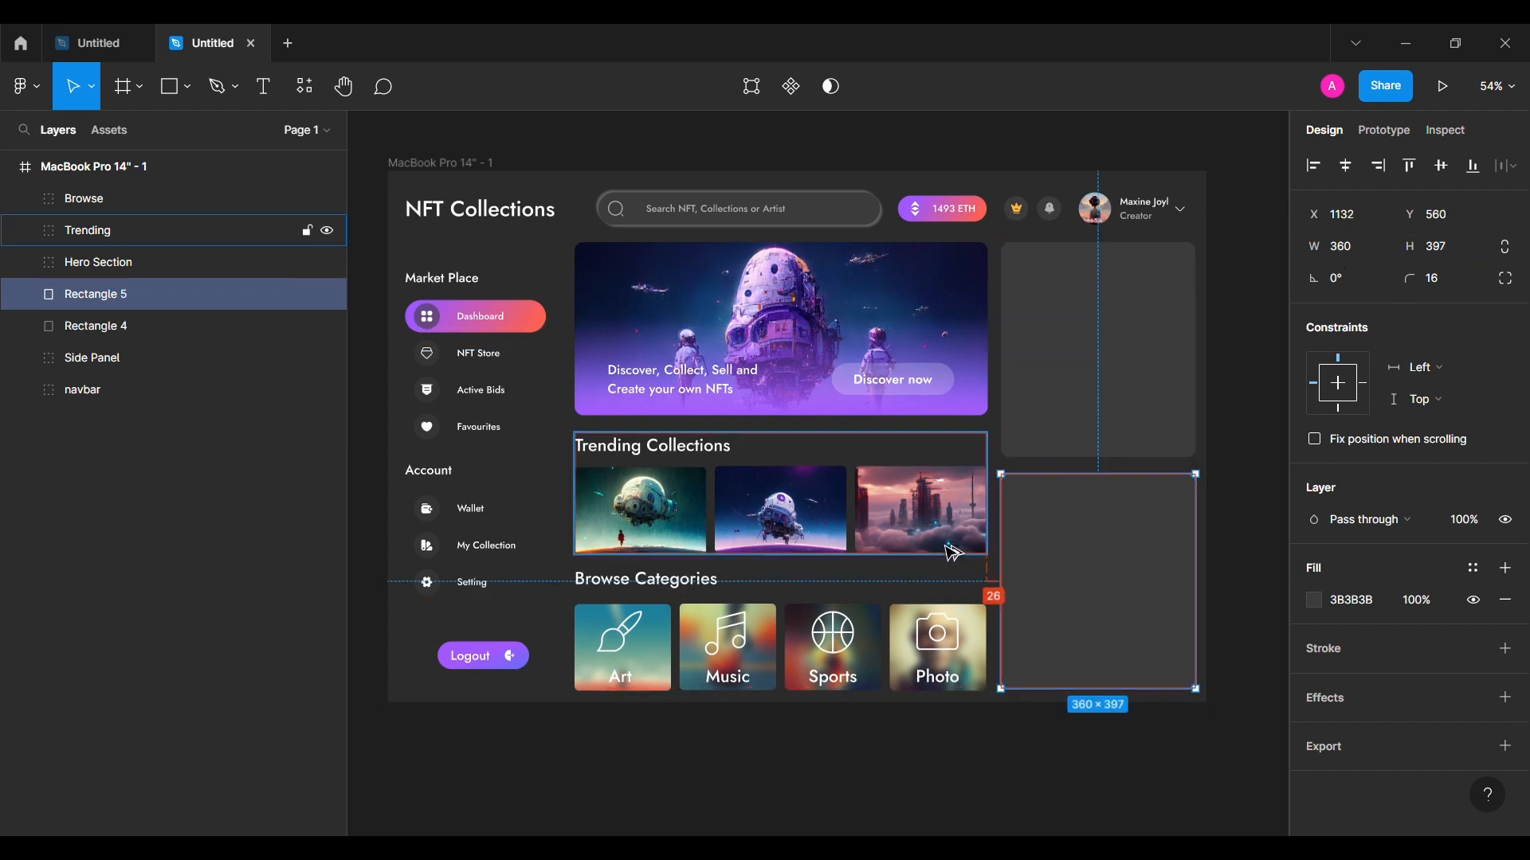
{"action": "key", "text": "Left"}
{"action": "key", "text": "Left"}
Step: Move the upper right card to the top of the layer stack
{"action": "left_click", "coordinate": [1056, 343]}
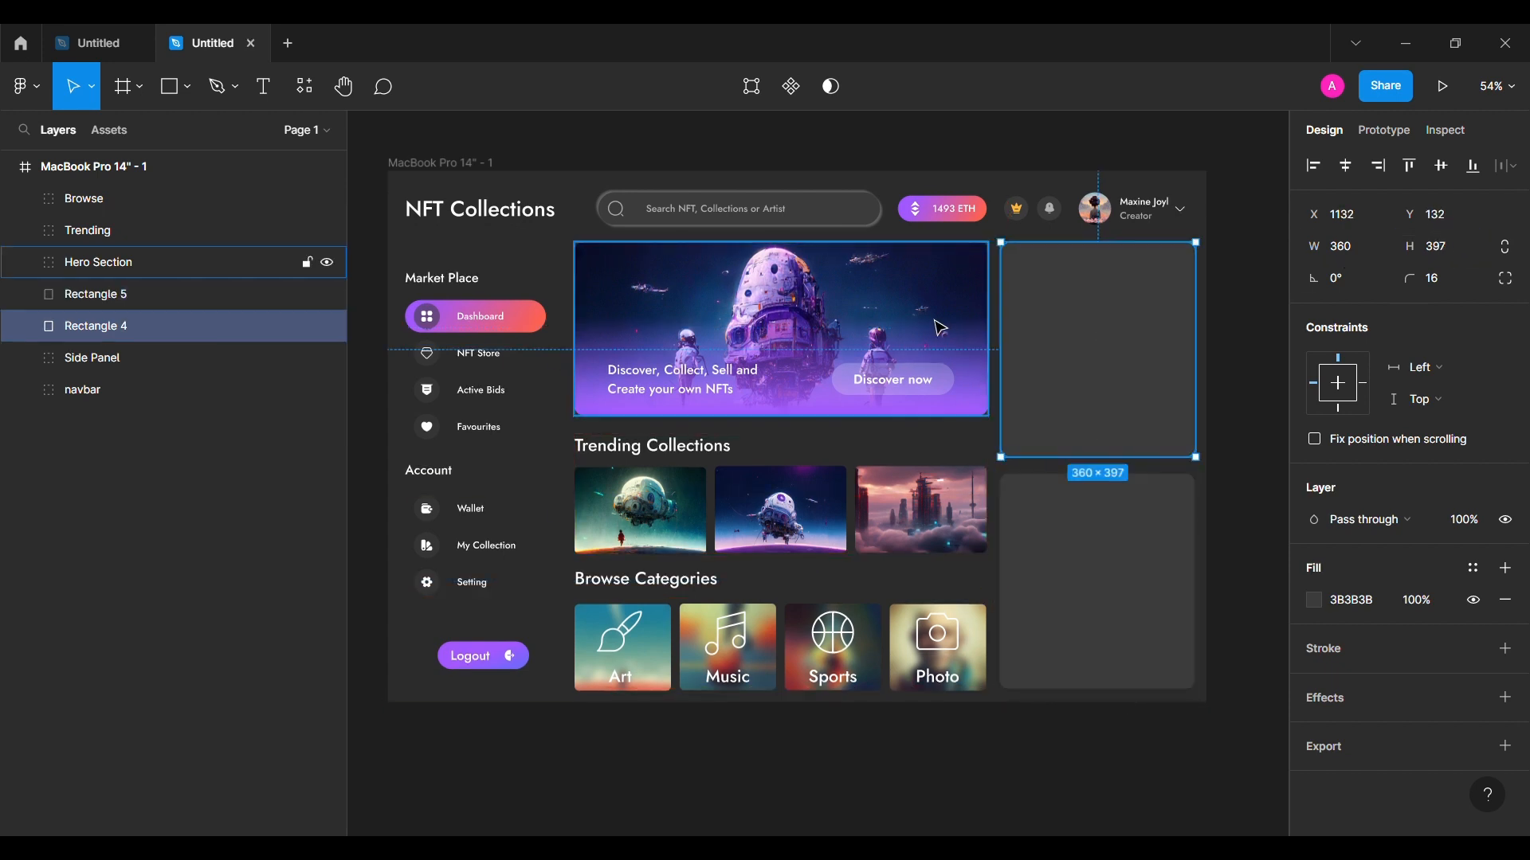
{"action": "left_click", "coordinate": [1076, 556]}
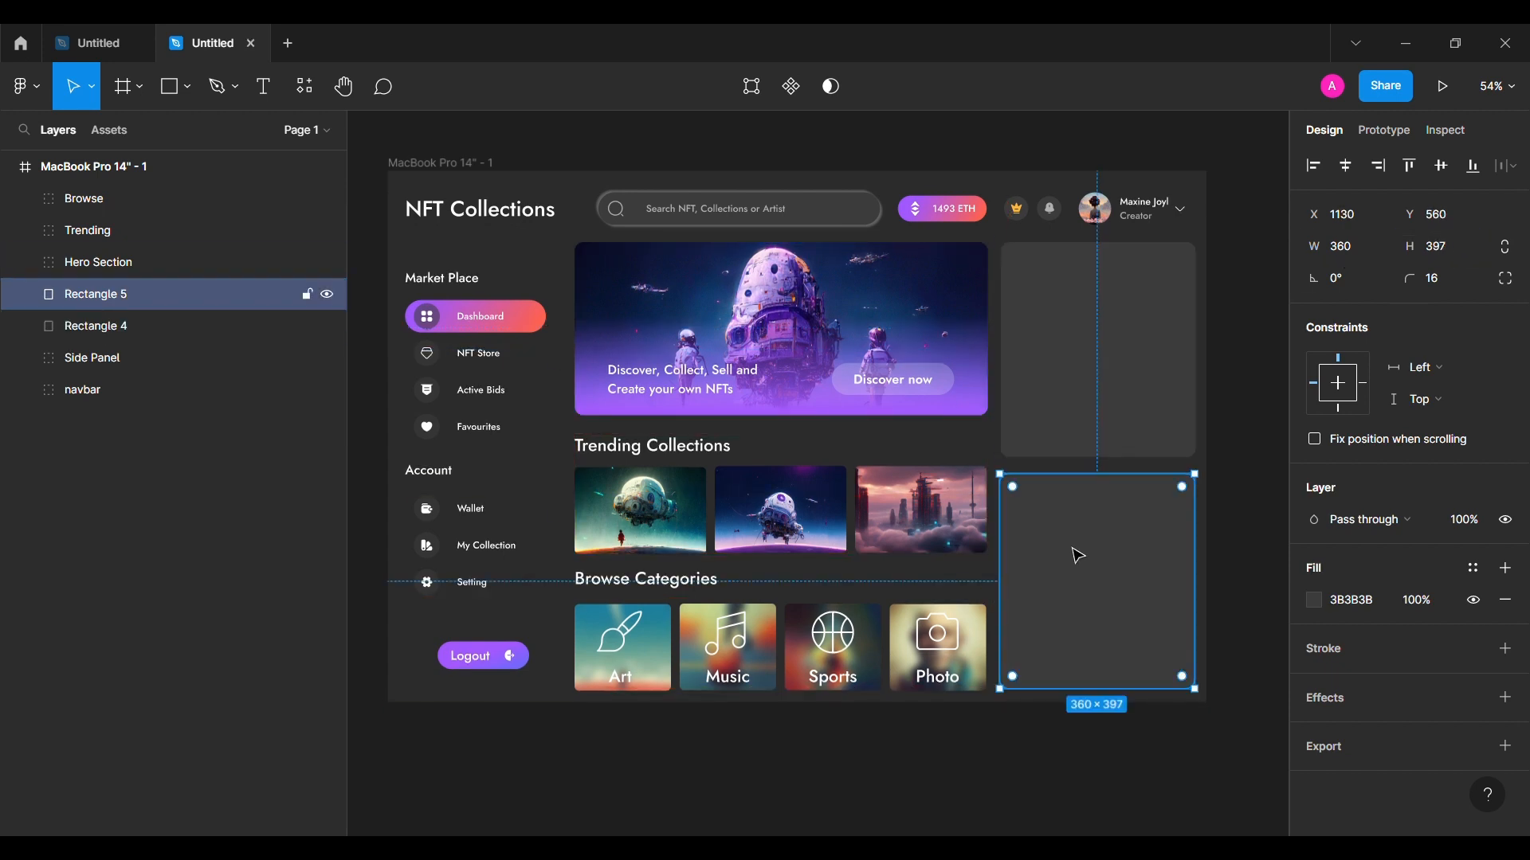
{"action": "left_click", "coordinate": [1151, 442]}
{"action": "left_click", "coordinate": [1116, 632]}
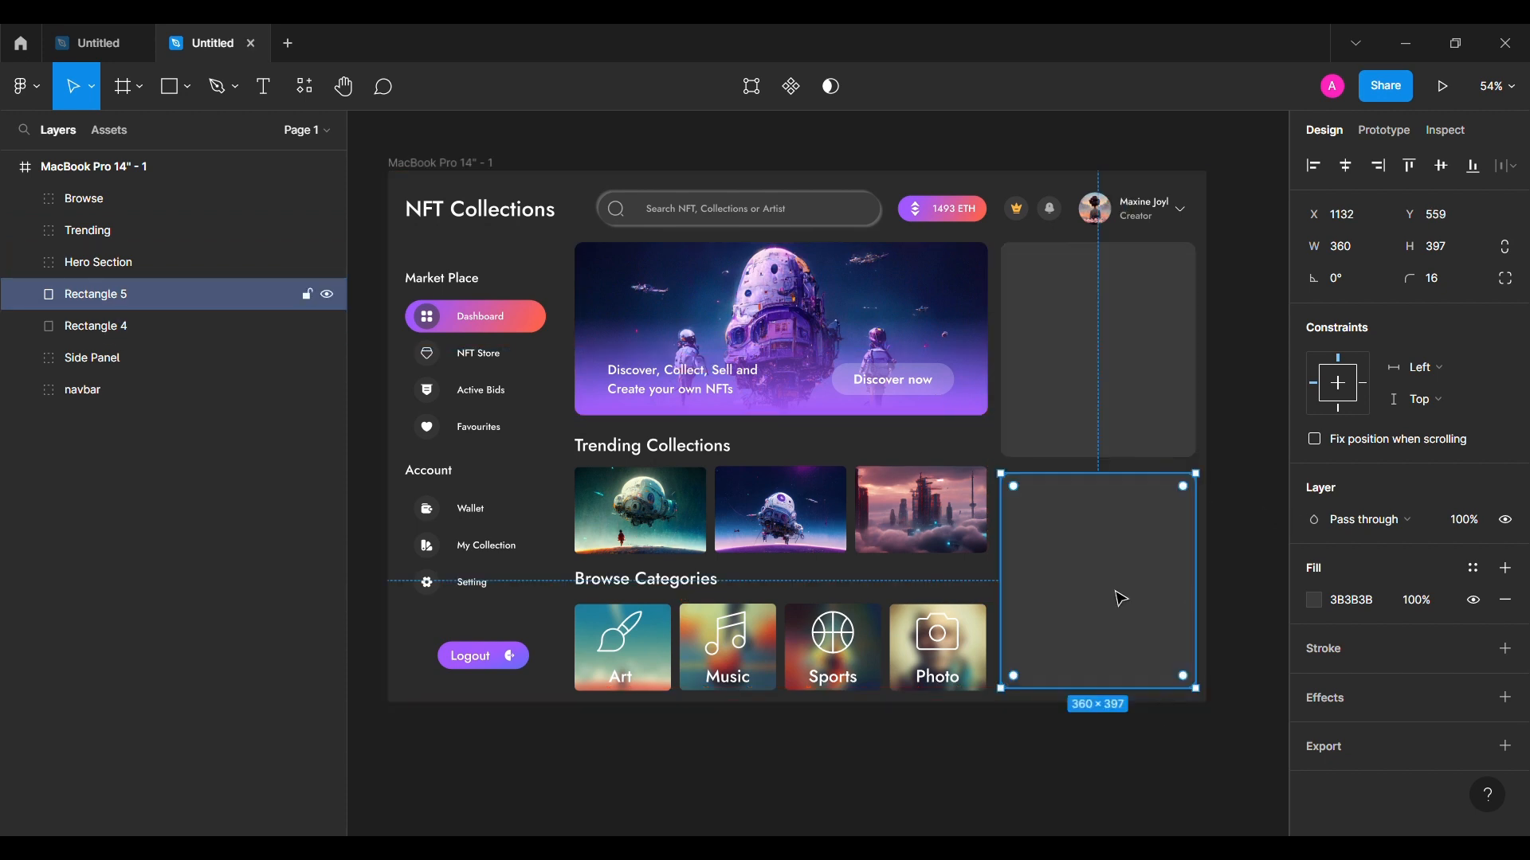
{"action": "left_click", "coordinate": [1270, 614]}
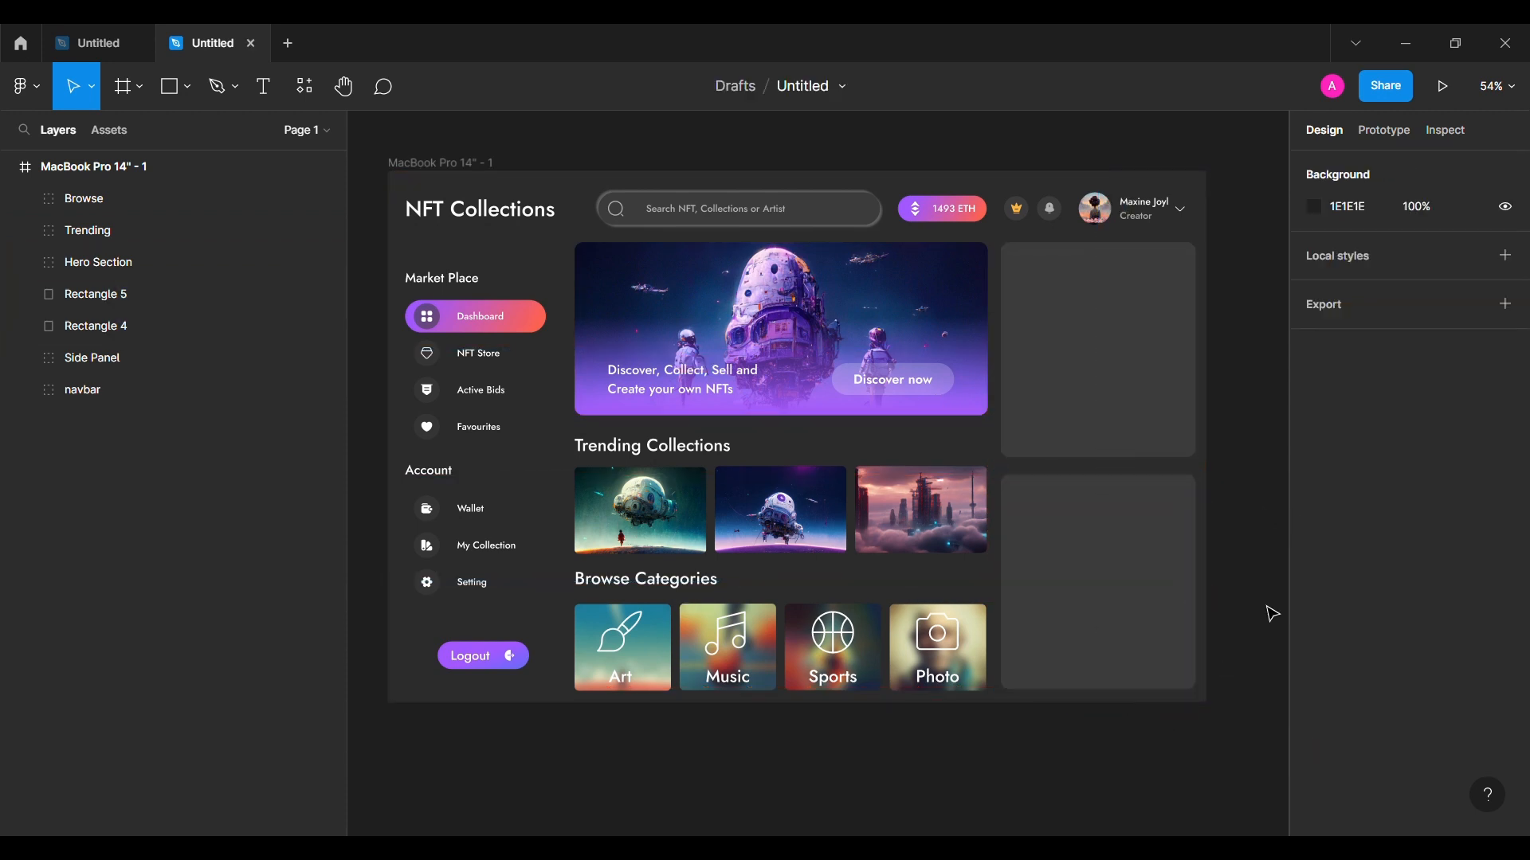
{"action": "scroll", "coordinate": [1096, 591], "scroll_direction": "right", "scroll_amount": 3}
{"action": "scroll", "coordinate": [1129, 327], "scroll_direction": "up", "scroll_amount": 3}
{"action": "scroll", "coordinate": [1115, 328], "scroll_direction": "right", "scroll_amount": 1}
{"action": "left_click", "coordinate": [916, 335]}
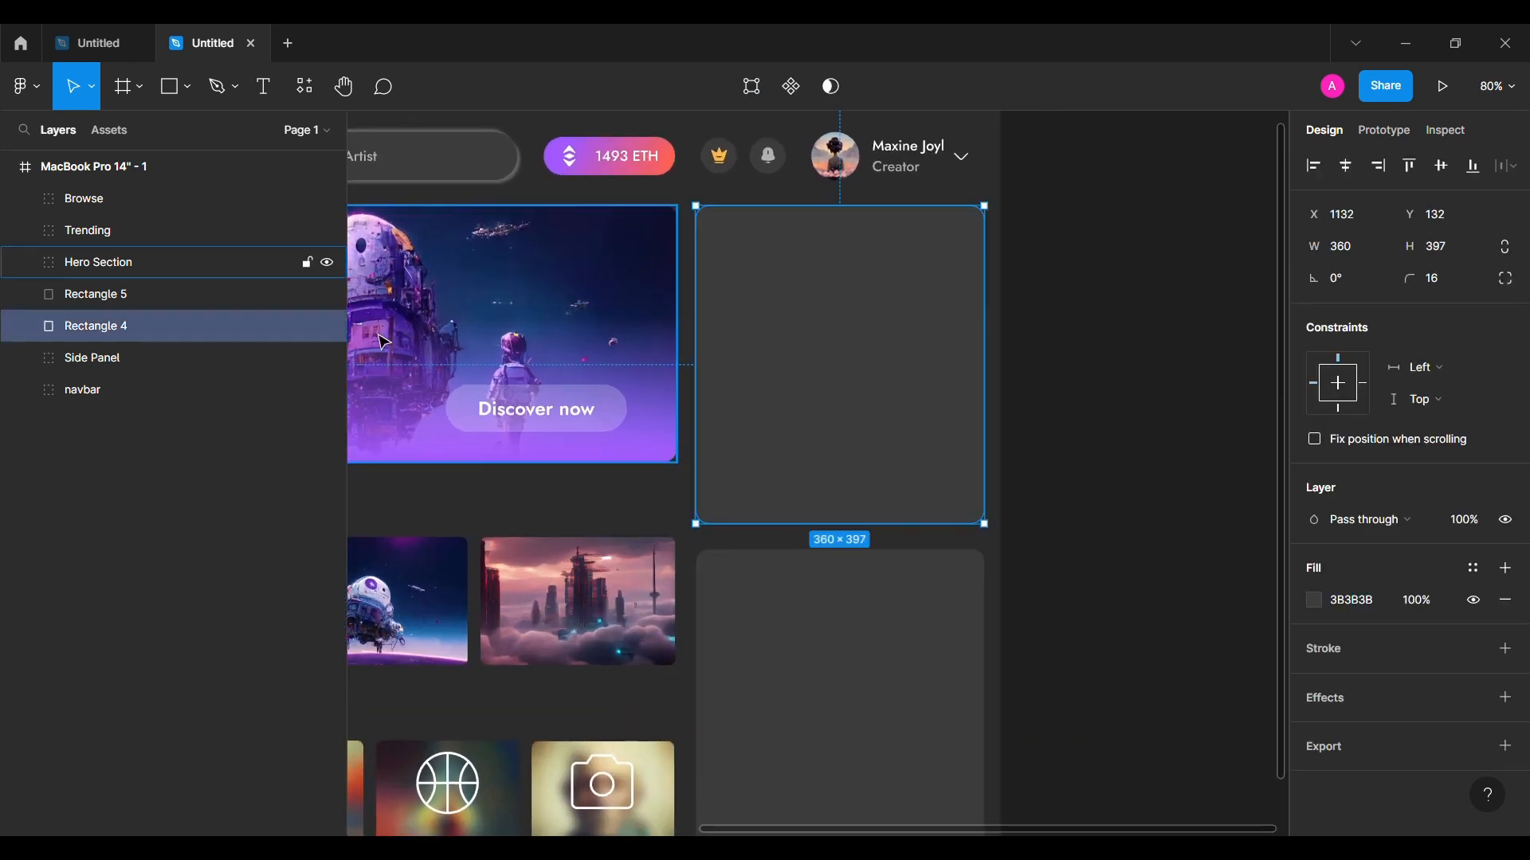
{"action": "left_click_drag", "start_coordinate": [128, 320], "coordinate": [150, 196]}
{"action": "left_click", "coordinate": [1147, 502]}
Step: Add a 24 pt 'Trending Collectors' heading at the upper card's top-left corner
{"action": "left_click", "coordinate": [262, 86]}
{"action": "left_click", "coordinate": [774, 260]}
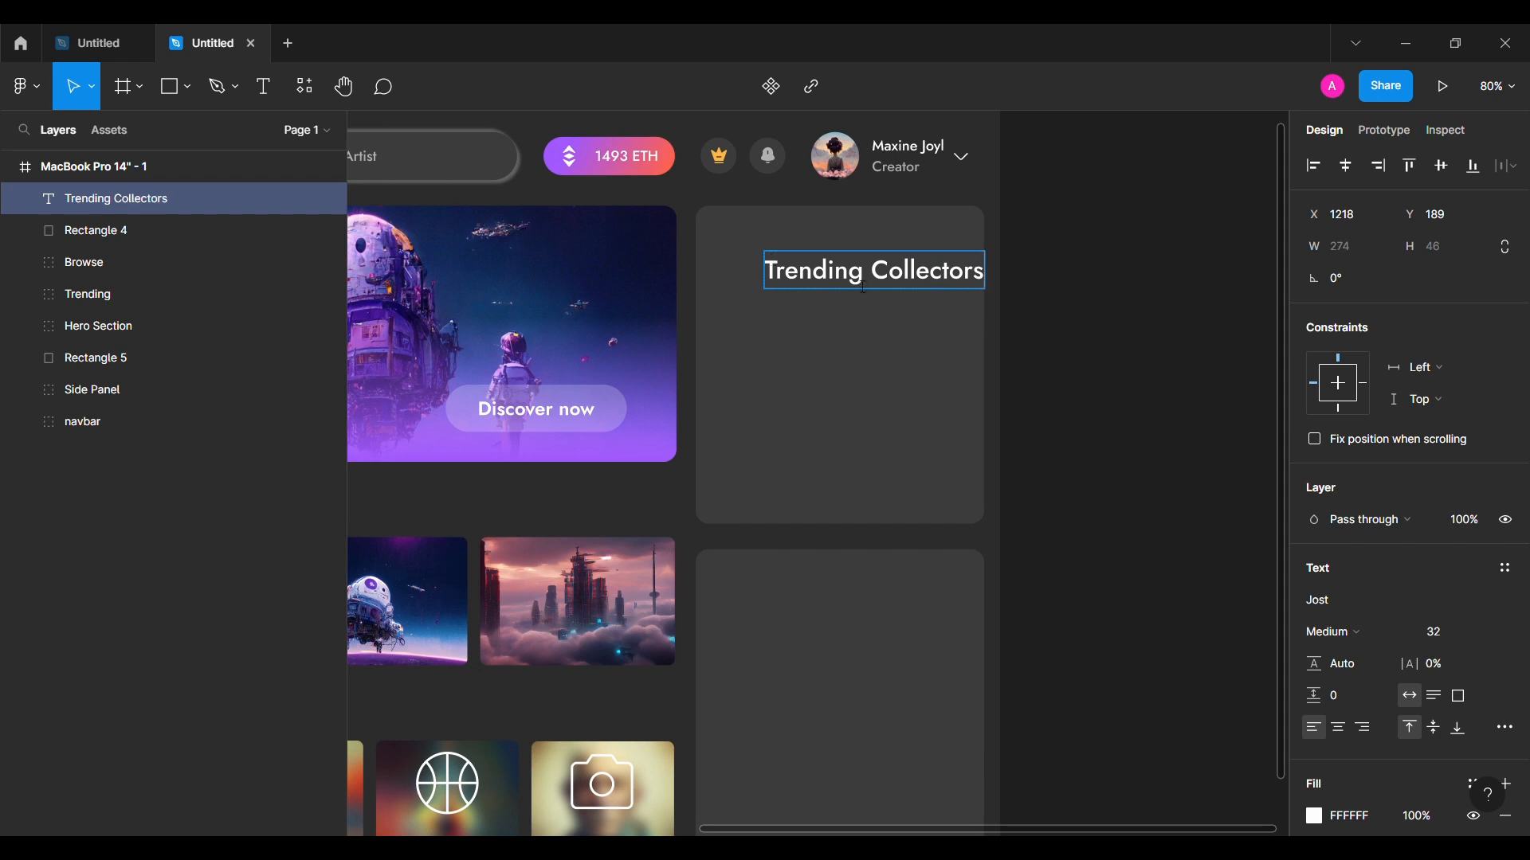
{"action": "left_click", "coordinate": [1434, 633]}
{"action": "type", "text": "24"}
{"action": "key", "text": "Return"}
{"action": "mouse_move", "coordinate": [858, 274]}
{"action": "left_mouse_down"}
{"action": "mouse_move", "coordinate": [814, 249]}
{"action": "mouse_move", "coordinate": [844, 301]}
{"action": "left_mouse_up"}
{"action": "key", "text": "alt+Left"}
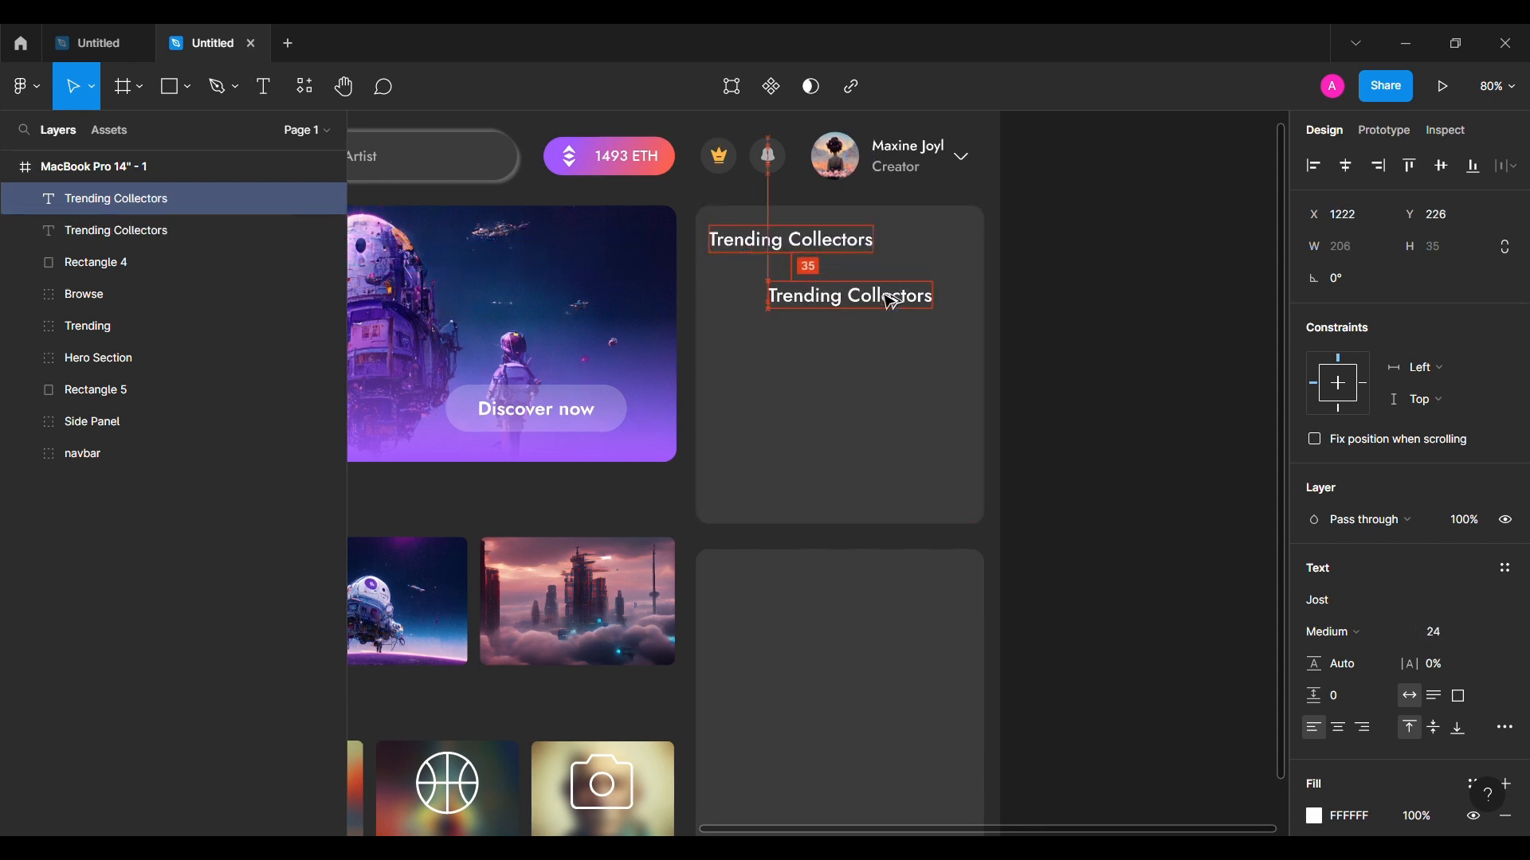
Step: Turn the copied heading into a 16 pt 'See all' link
{"action": "double_click", "coordinate": [876, 312]}
{"action": "type", "text": "See all"}
{"action": "key", "text": "Escape"}
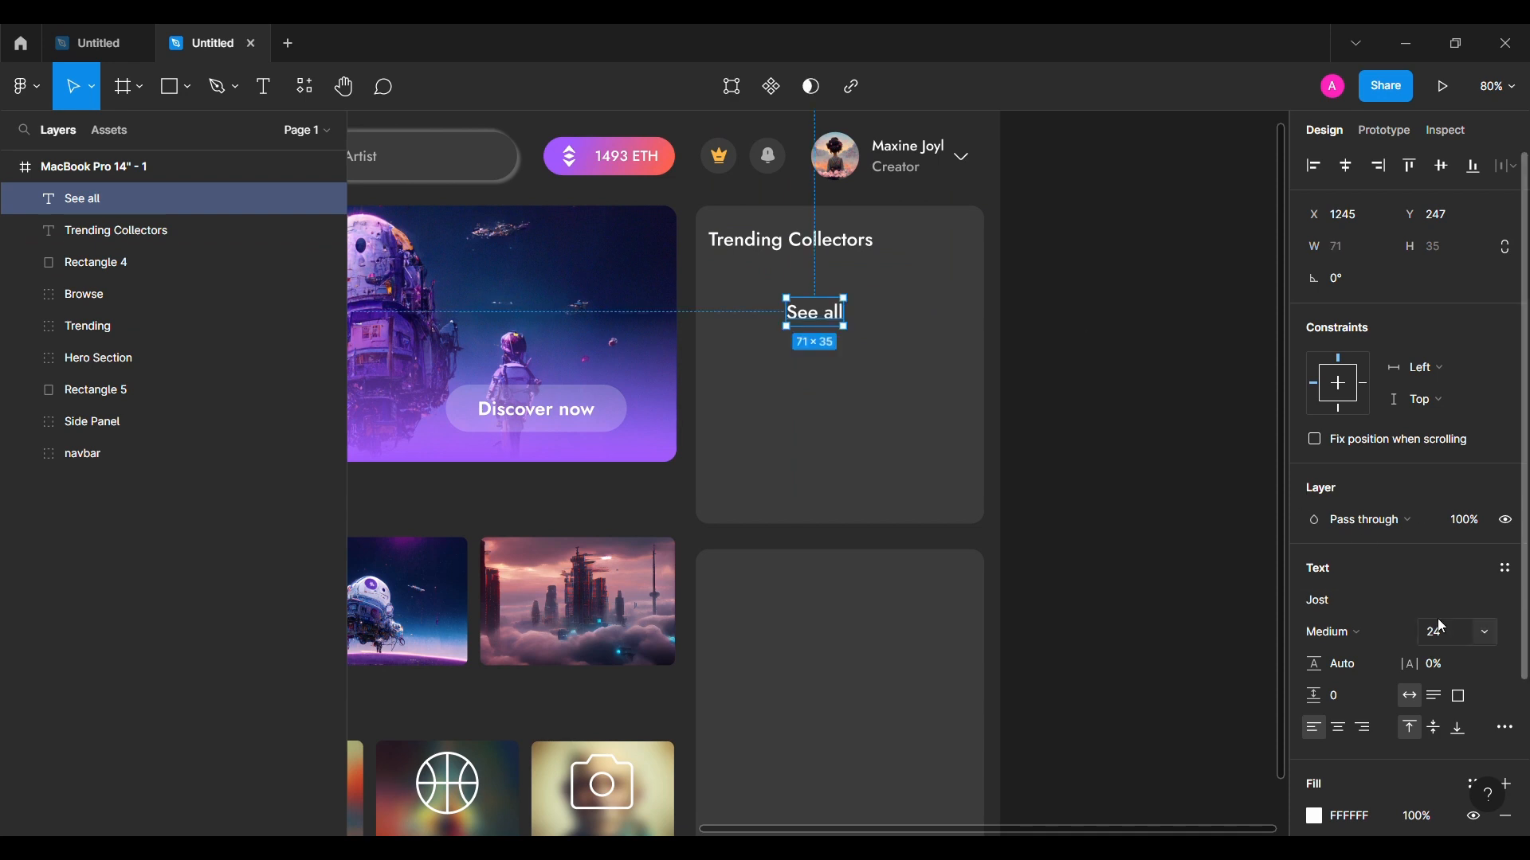
{"action": "left_click", "coordinate": [1434, 632]}
{"action": "type", "text": "16"}
{"action": "key", "text": "Return"}
Step: Insert a right-arrow icon from the Iconsax plugin next to See all
{"action": "left_click", "coordinate": [25, 86]}
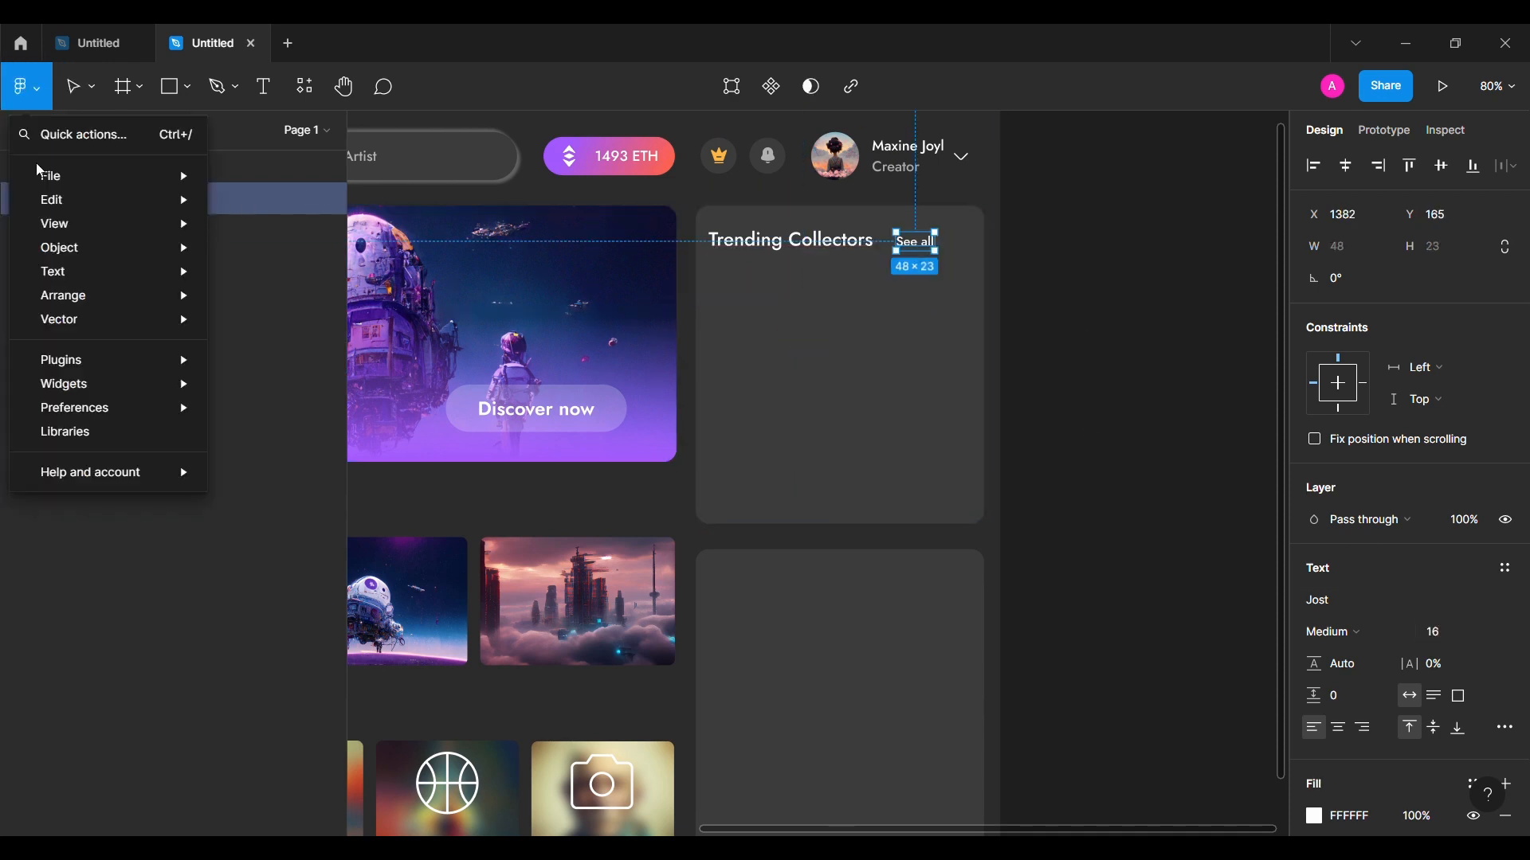
{"action": "mouse_move", "coordinate": [72, 359]}
{"action": "left_click", "coordinate": [279, 383]}
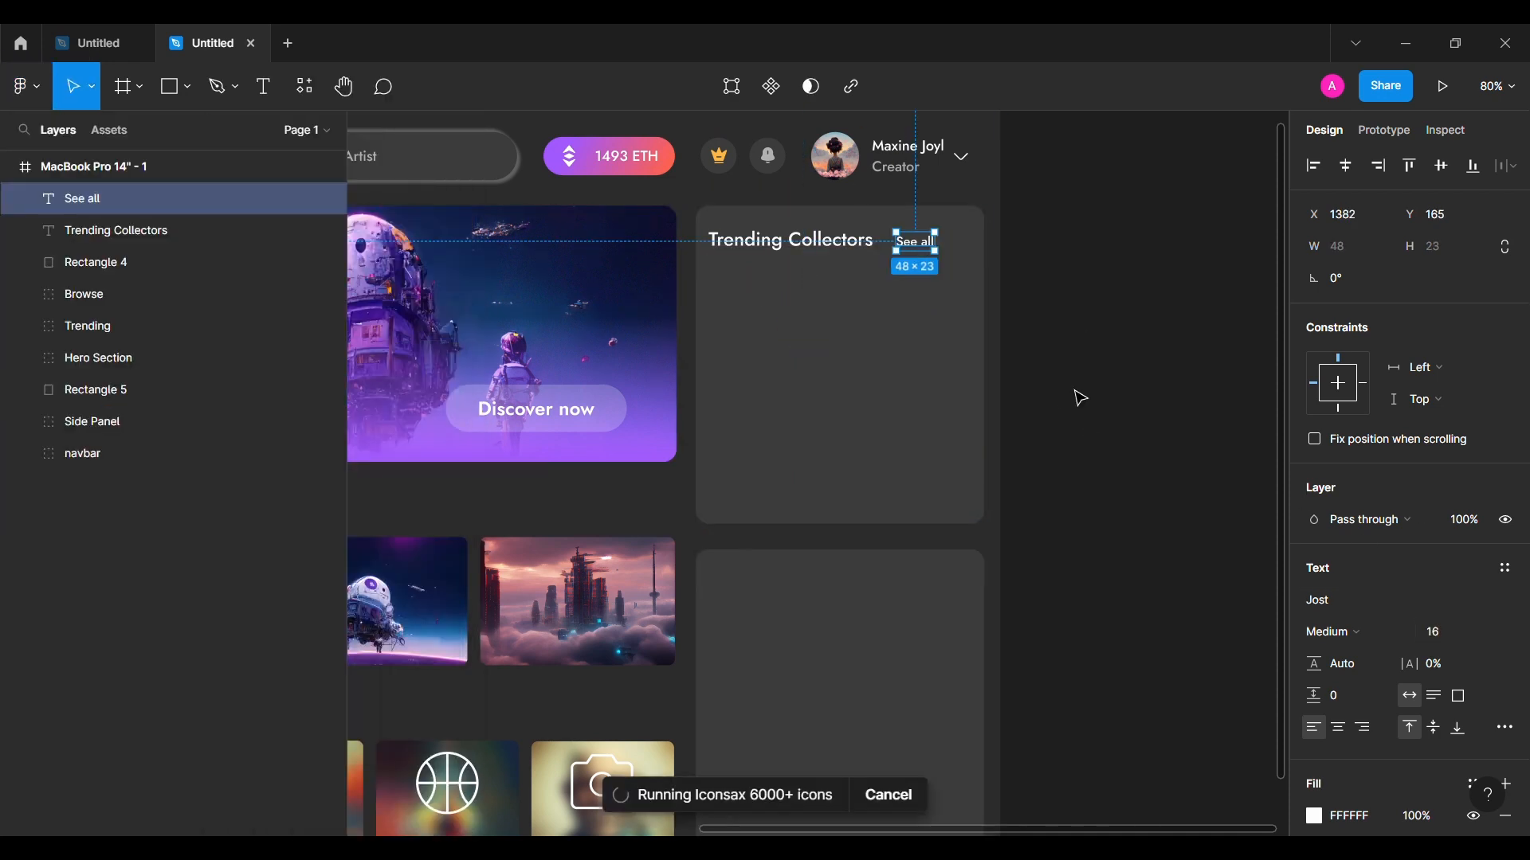
{"action": "left_click_drag", "start_coordinate": [1007, 545], "coordinate": [954, 242]}
{"action": "left_click", "coordinate": [1273, 183]}
Step: Group the arrow with See all, nudge it right, and align it with the heading
{"action": "scroll", "coordinate": [1414, 544], "scroll_direction": "down", "scroll_amount": 3}
{"action": "left_click", "coordinate": [916, 241], "text": "shift"}
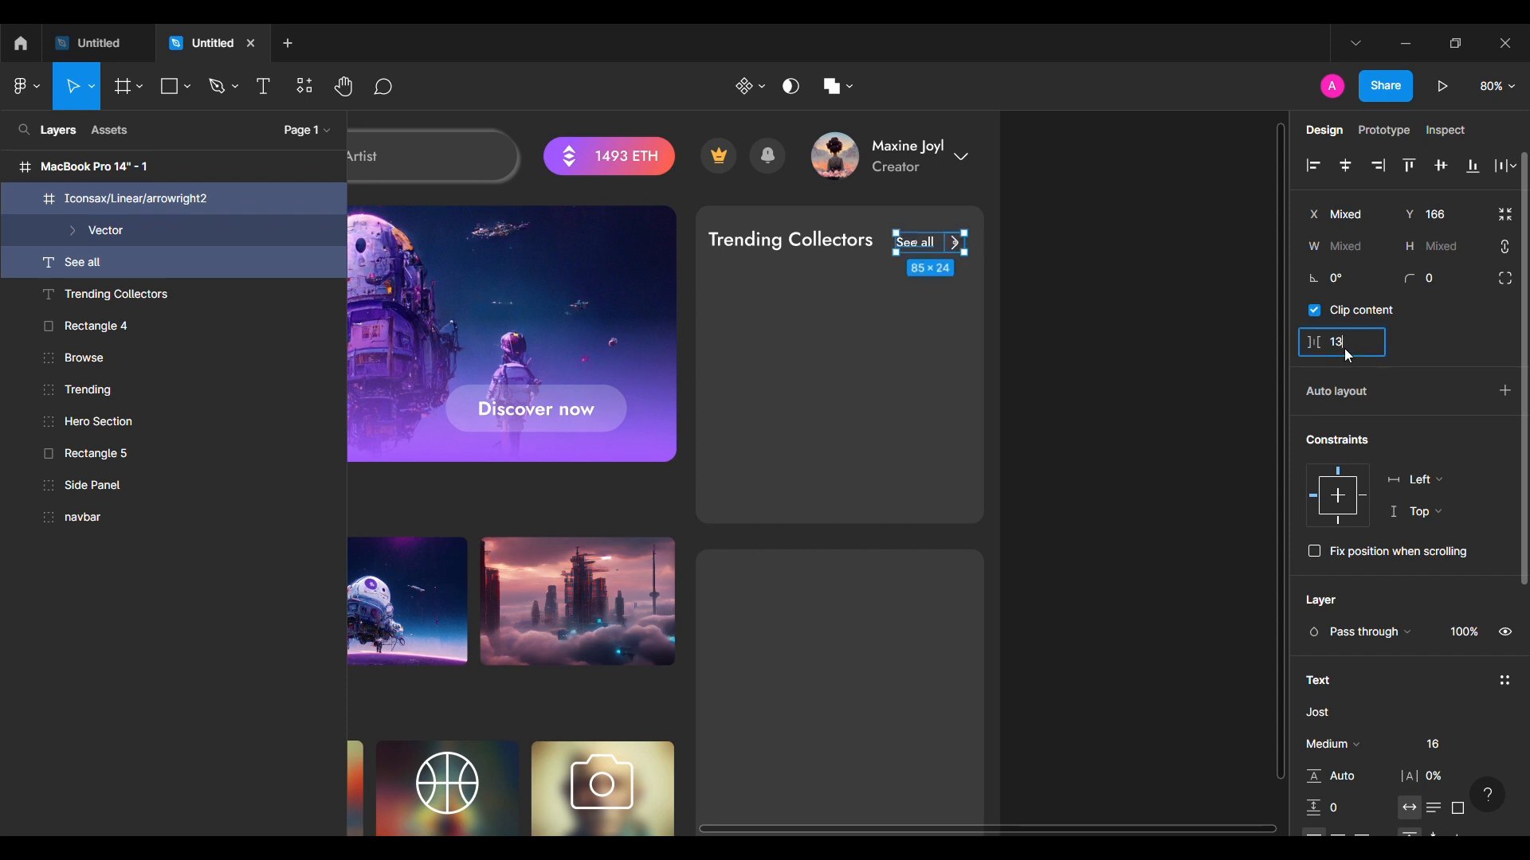
{"action": "key", "text": "ctrl+g"}
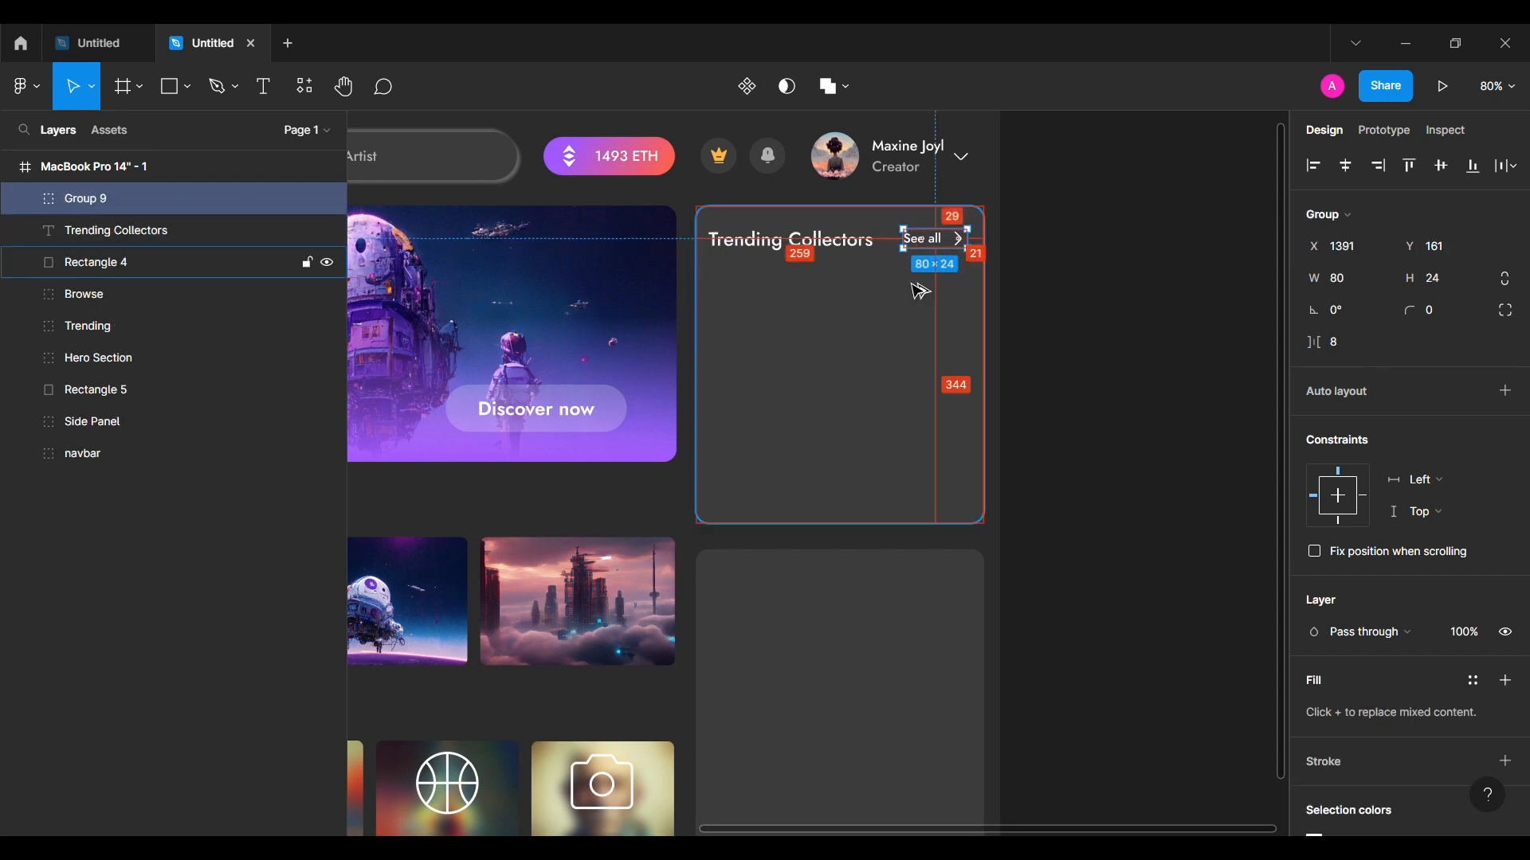
{"action": "key", "text": "Right"}
{"action": "key", "text": "Right"}
{"action": "key", "text": "Right"}
{"action": "key", "text": "Right"}
{"action": "key", "text": "Right"}
{"action": "key", "text": "Right"}
{"action": "key", "text": "Right"}
{"action": "key", "text": "Right"}
{"action": "left_click", "coordinate": [849, 242], "text": "shift"}
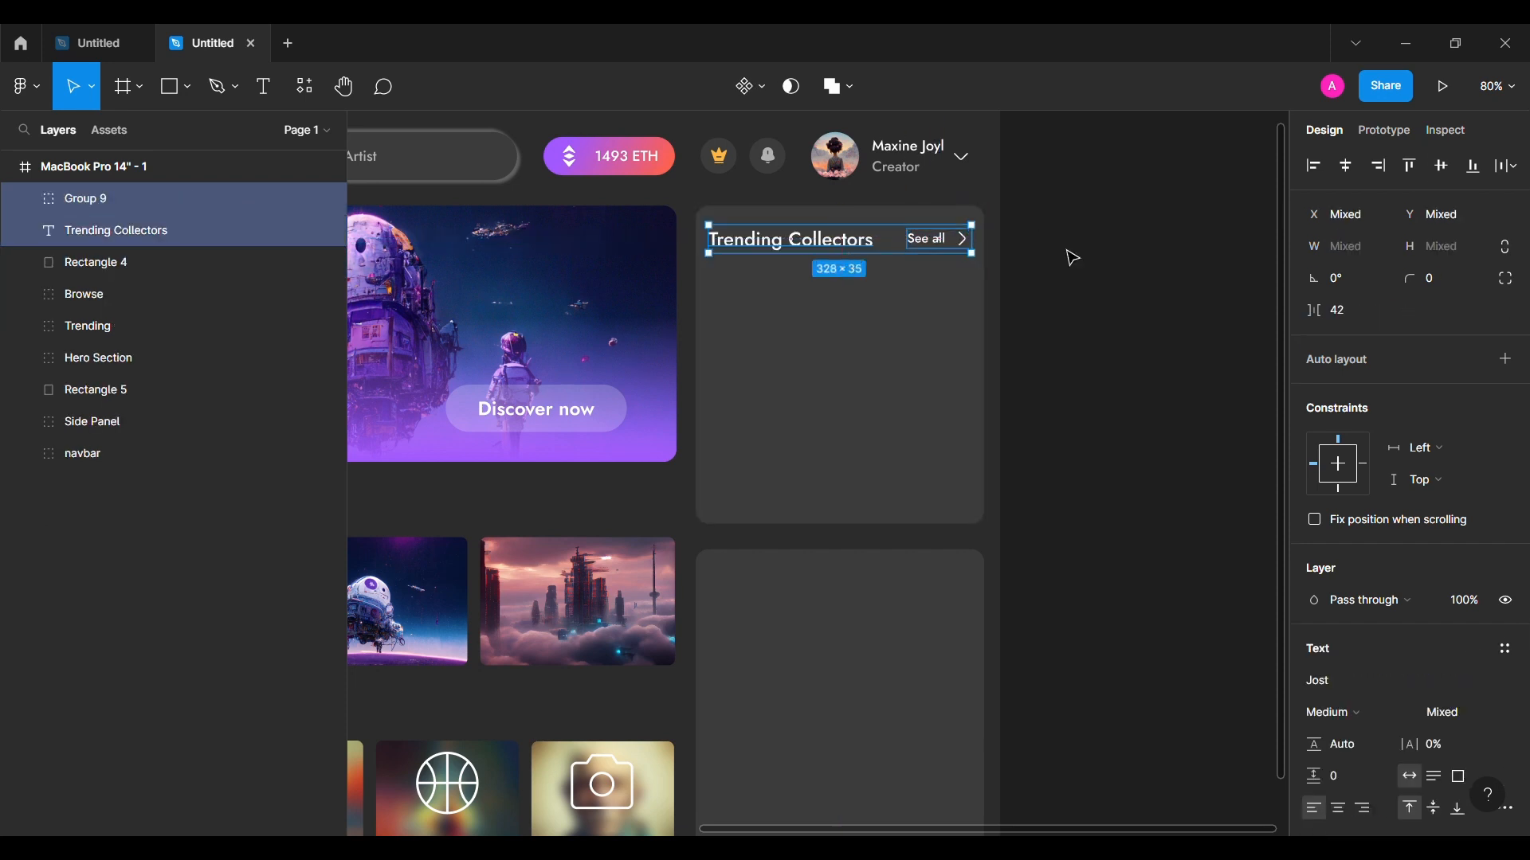
{"action": "left_click", "coordinate": [1031, 362]}
{"action": "left_click", "coordinate": [188, 86]}
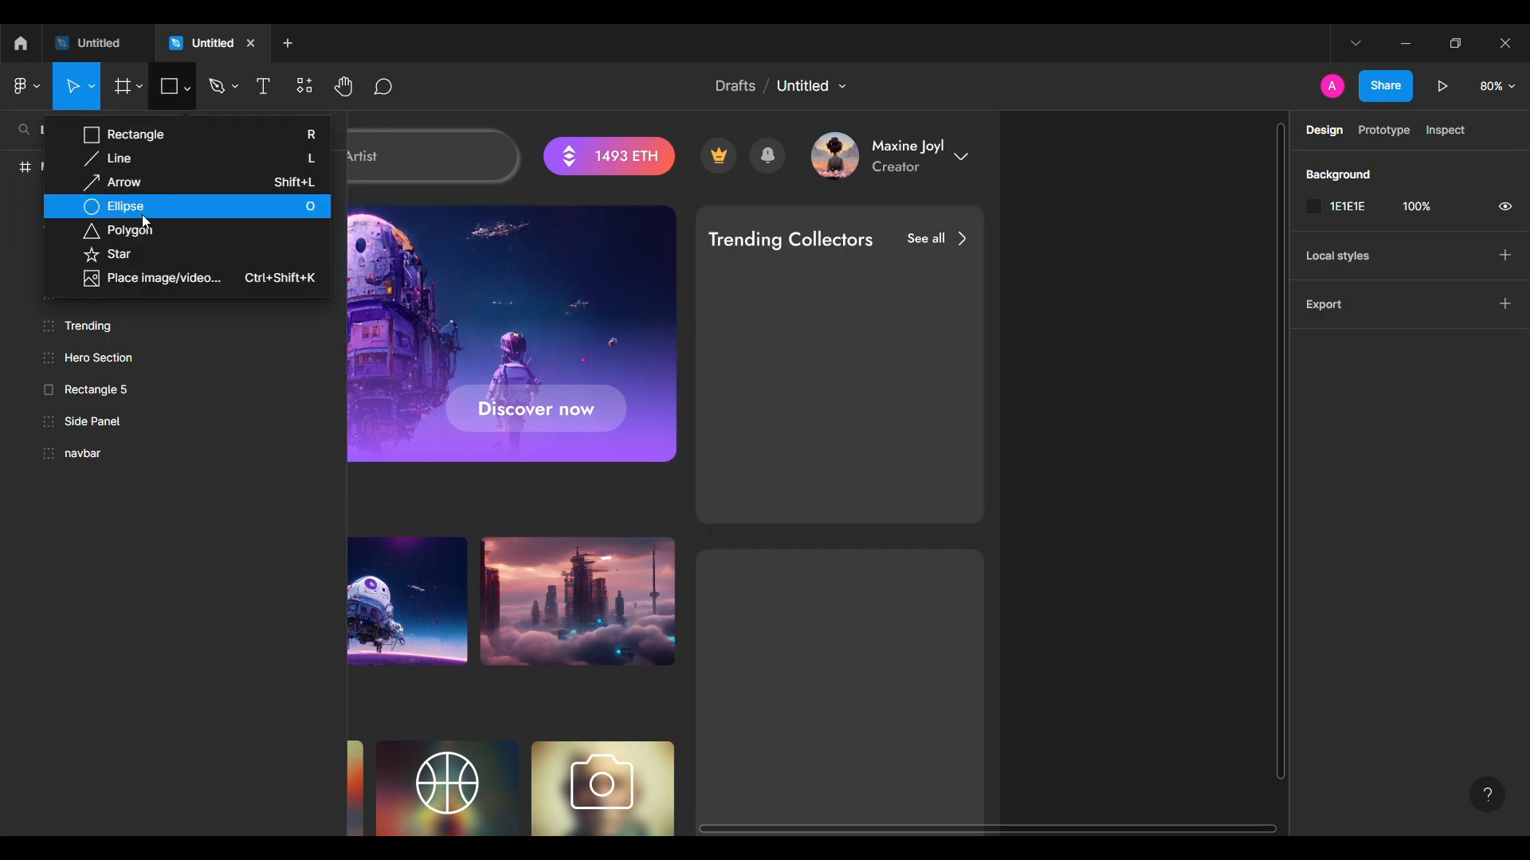
{"action": "left_click", "coordinate": [142, 209]}
{"action": "mouse_move", "coordinate": [741, 315]}
{"action": "left_mouse_down"}
{"action": "mouse_move", "coordinate": [783, 359]}
{"action": "mouse_move", "coordinate": [754, 304]}
{"action": "left_mouse_up"}
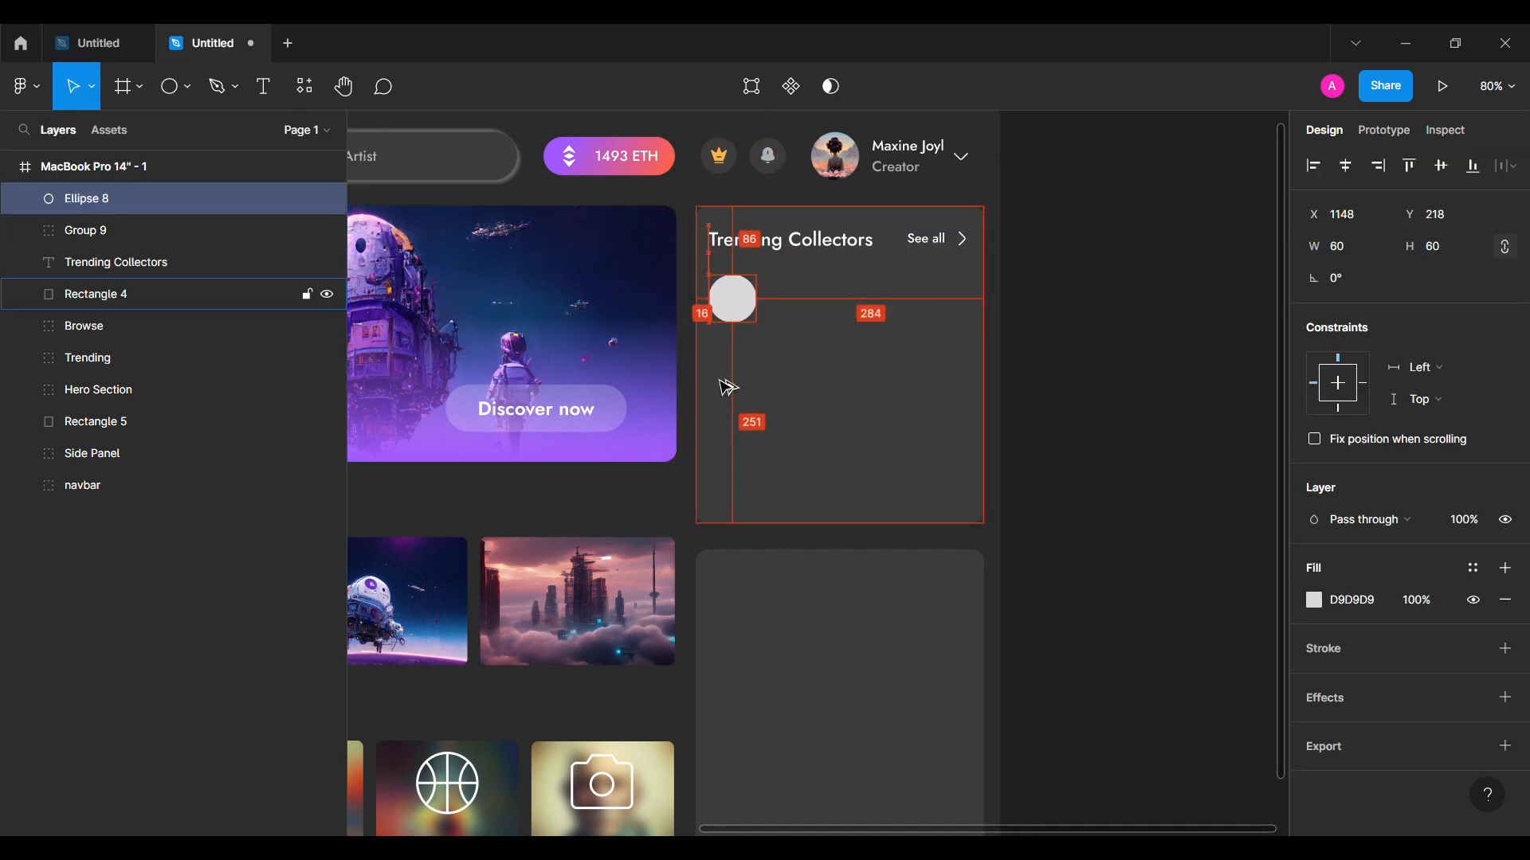
{"action": "key", "text": "t"}
{"action": "left_click", "coordinate": [808, 308]}
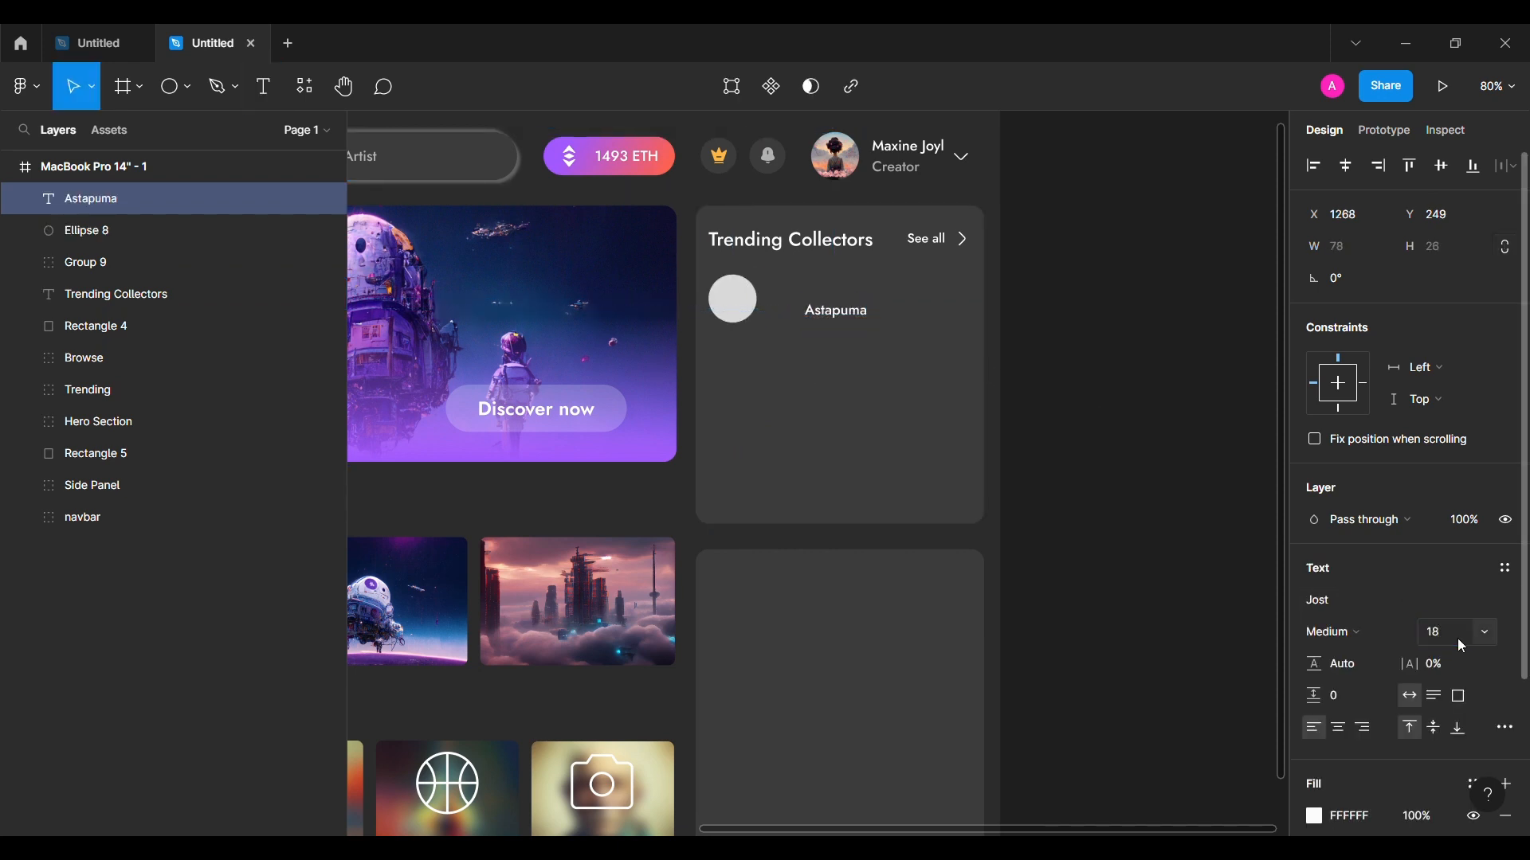
{"action": "left_click_drag", "start_coordinate": [850, 320], "coordinate": [849, 345], "text": "alt"}
{"action": "double_click", "coordinate": [844, 343]}
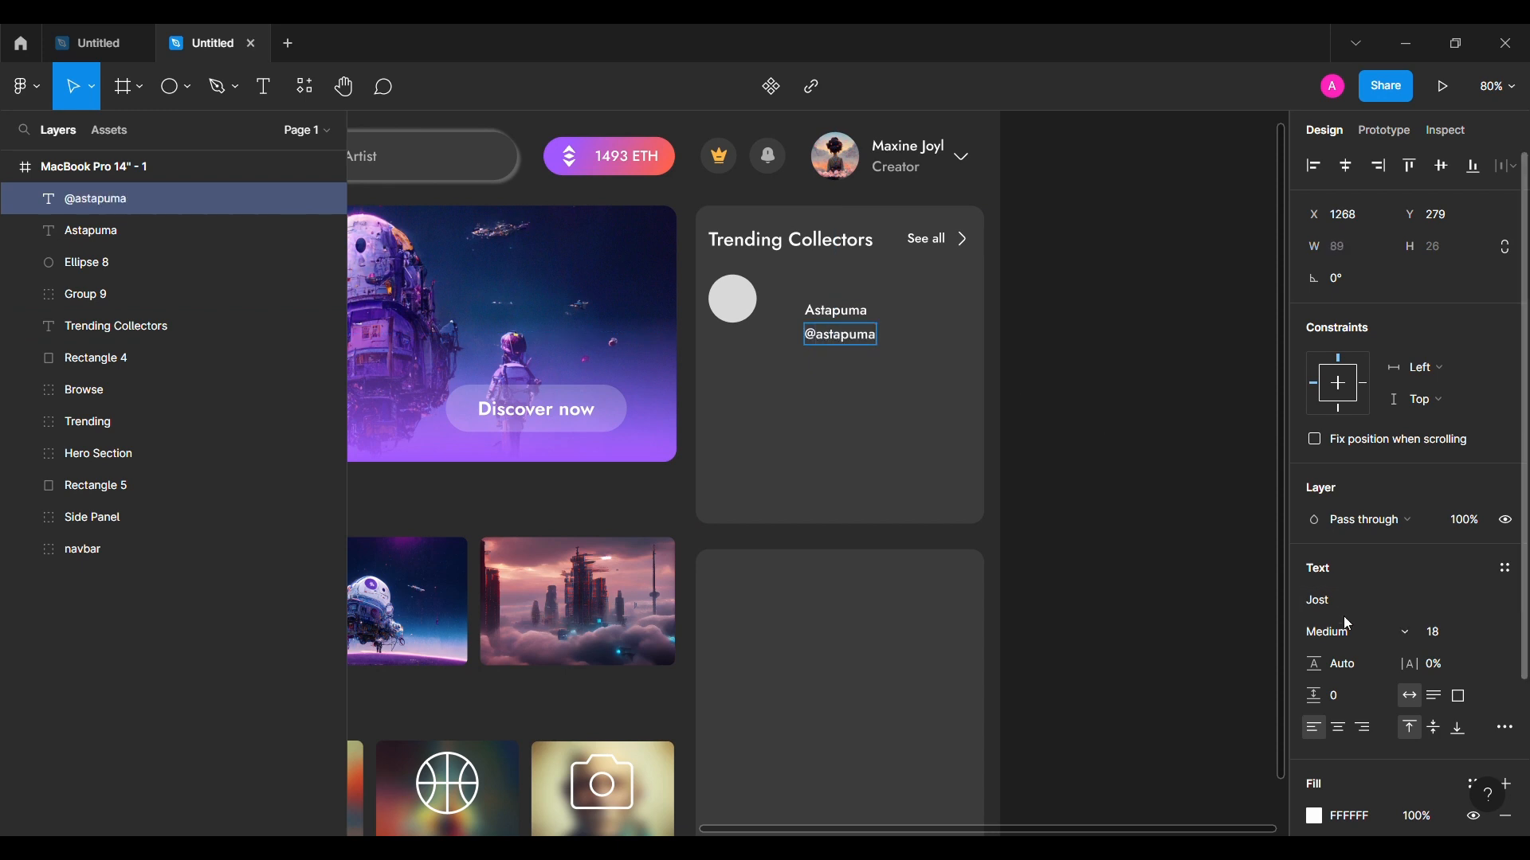
{"action": "left_click", "coordinate": [1106, 494]}
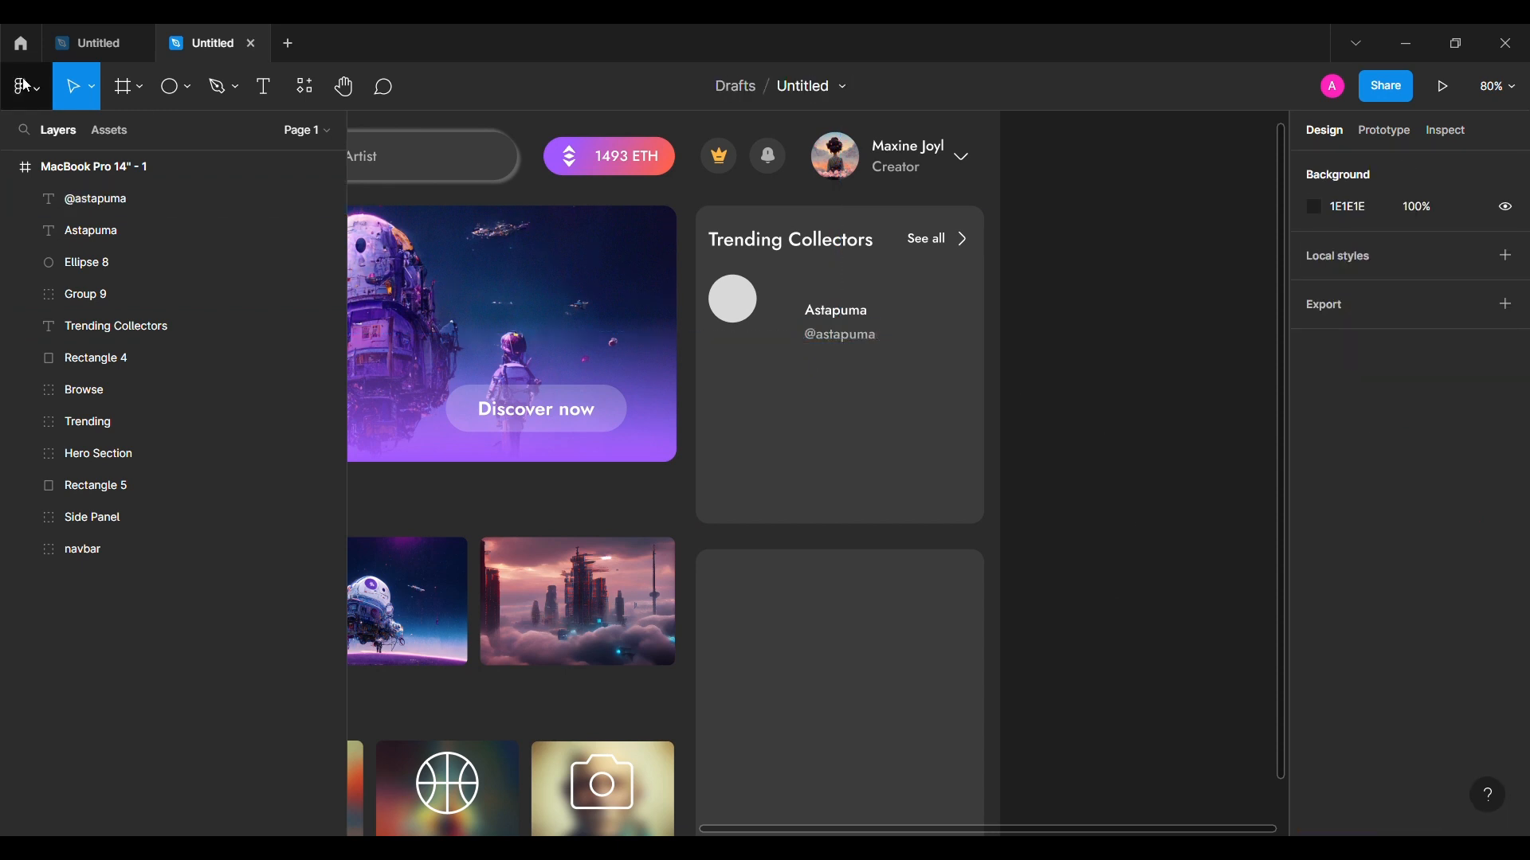
Step: Insert the Iconsax verify badge and place it beside the Astapuma name
{"action": "left_click", "coordinate": [26, 86]}
{"action": "mouse_move", "coordinate": [63, 357]}
{"action": "left_click", "coordinate": [295, 381]}
{"action": "left_click", "coordinate": [1092, 236]}
{"action": "type", "text": "veri"}
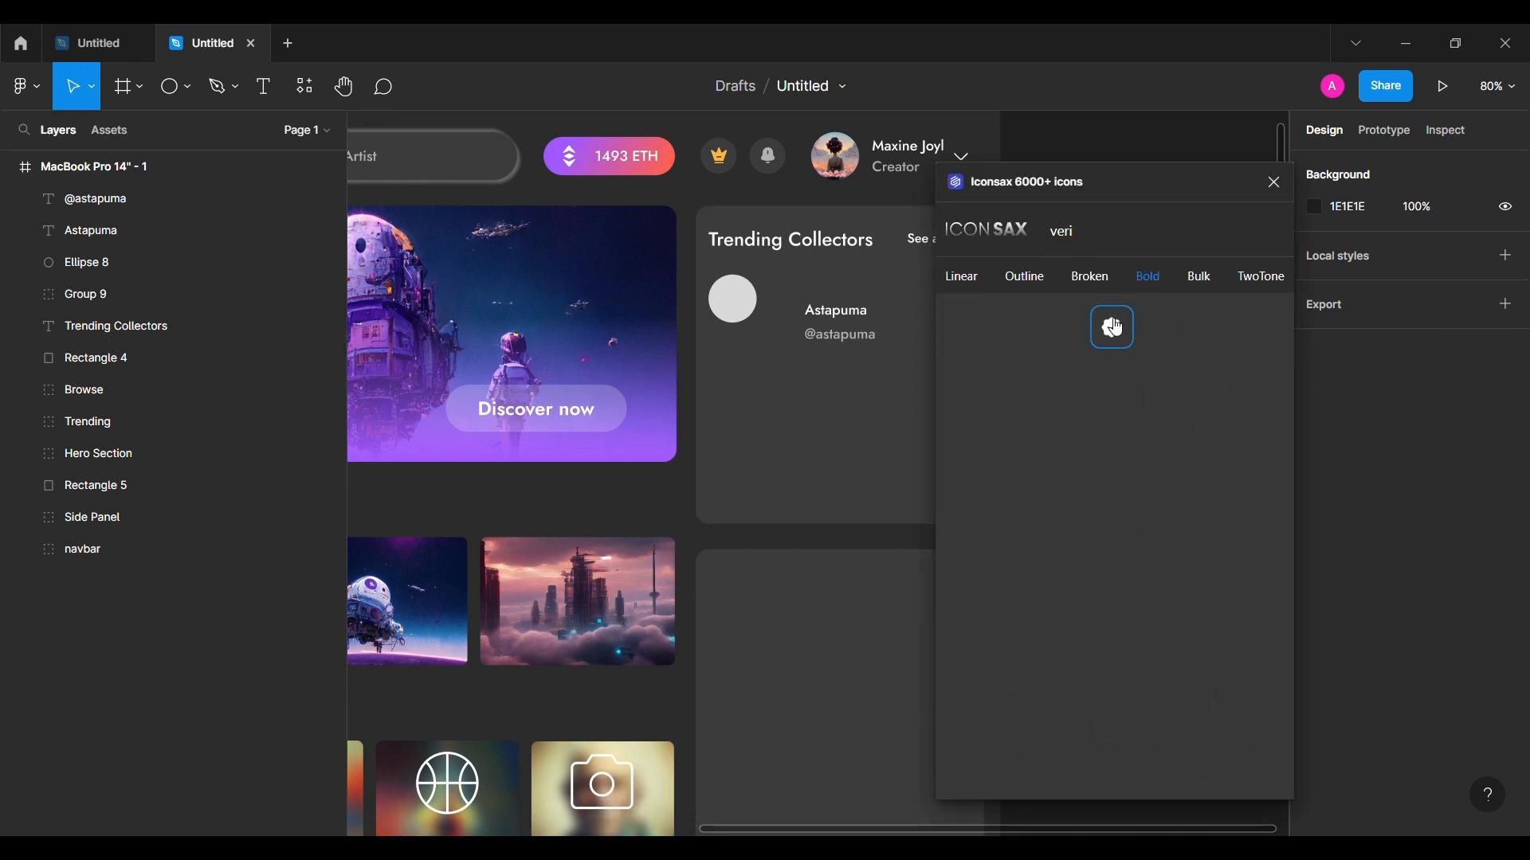
{"action": "left_click_drag", "start_coordinate": [1115, 328], "coordinate": [845, 408]}
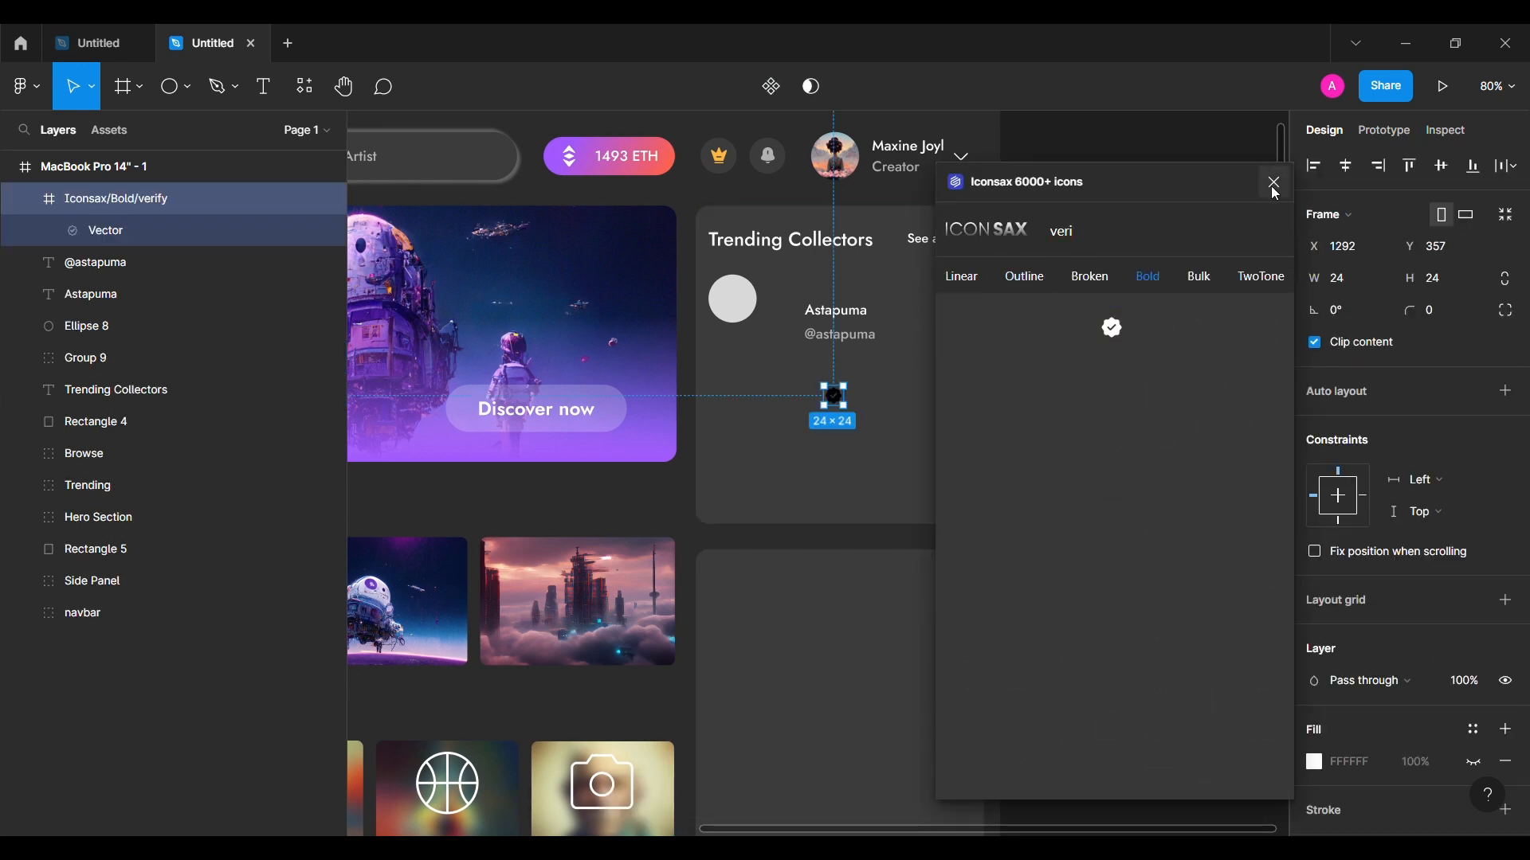
{"action": "left_click", "coordinate": [1275, 185]}
{"action": "left_click_drag", "start_coordinate": [903, 322], "coordinate": [898, 327]}
{"action": "left_click", "coordinate": [837, 311], "text": "shift"}
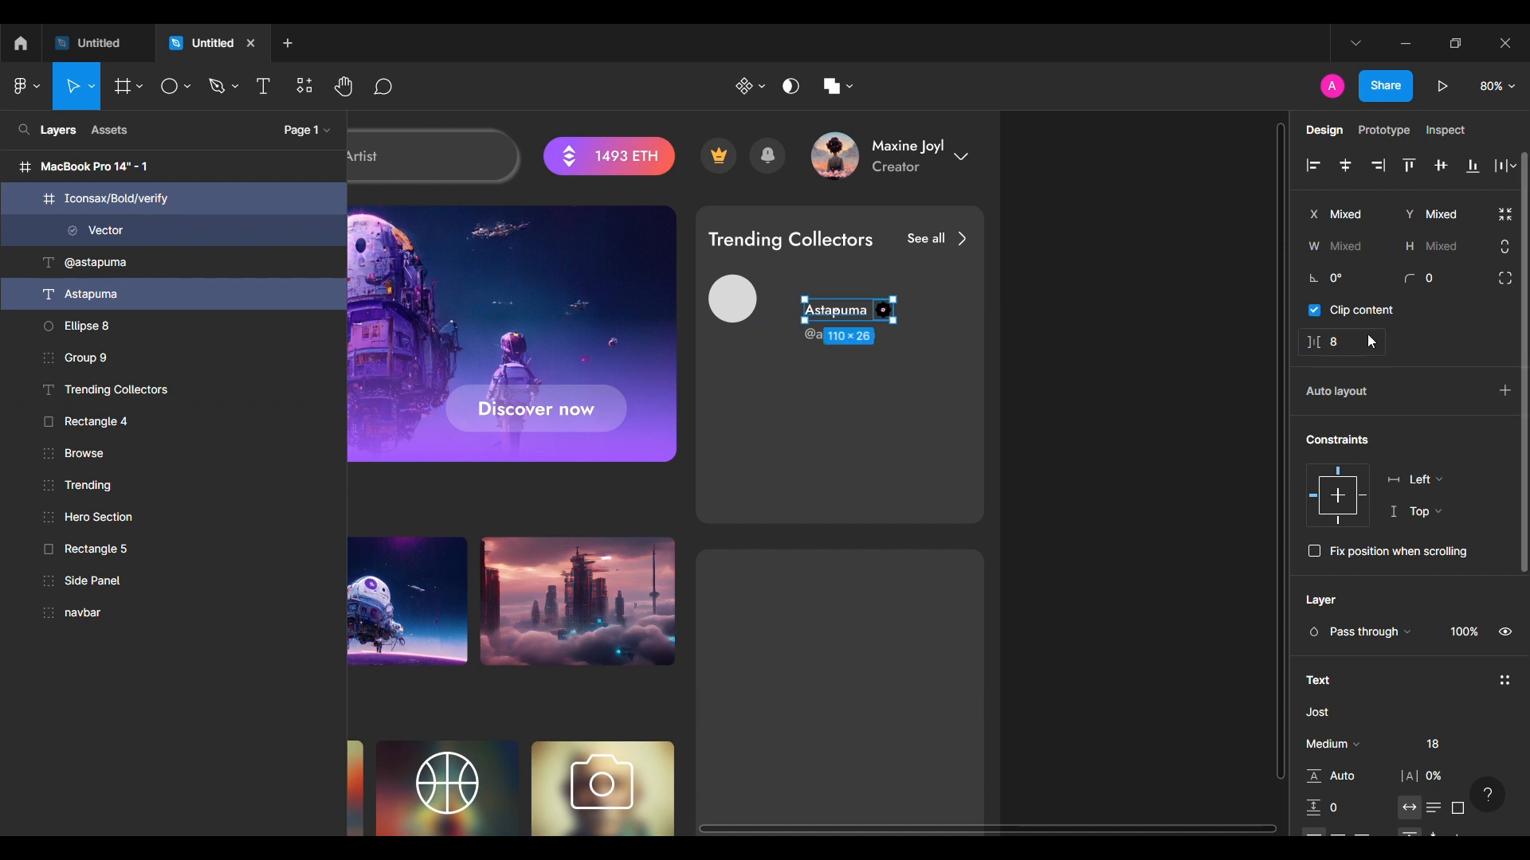
{"action": "key", "text": "ctrl+g"}
{"action": "left_click", "coordinate": [838, 347], "text": "shift"}
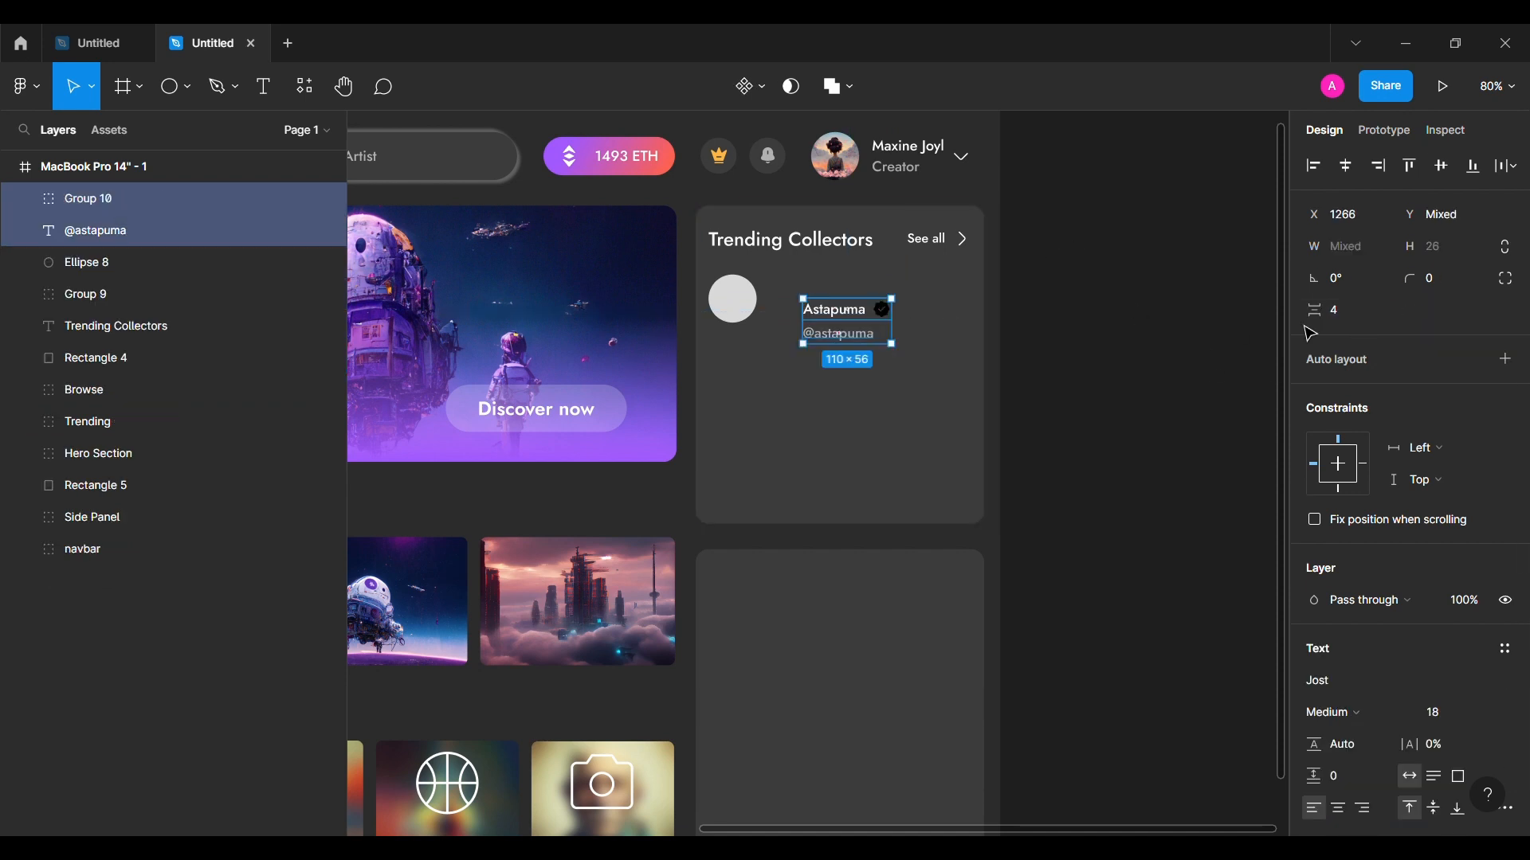
{"action": "key", "text": "ctrl+g"}
{"action": "left_click_drag", "start_coordinate": [866, 323], "coordinate": [818, 375]}
{"action": "scroll", "coordinate": [848, 292], "scroll_direction": "up", "scroll_amount": 3, "text": "ctrl"}
{"action": "left_click", "coordinate": [1346, 347]}
{"action": "type", "text": "4"}
{"action": "key", "text": "Return"}
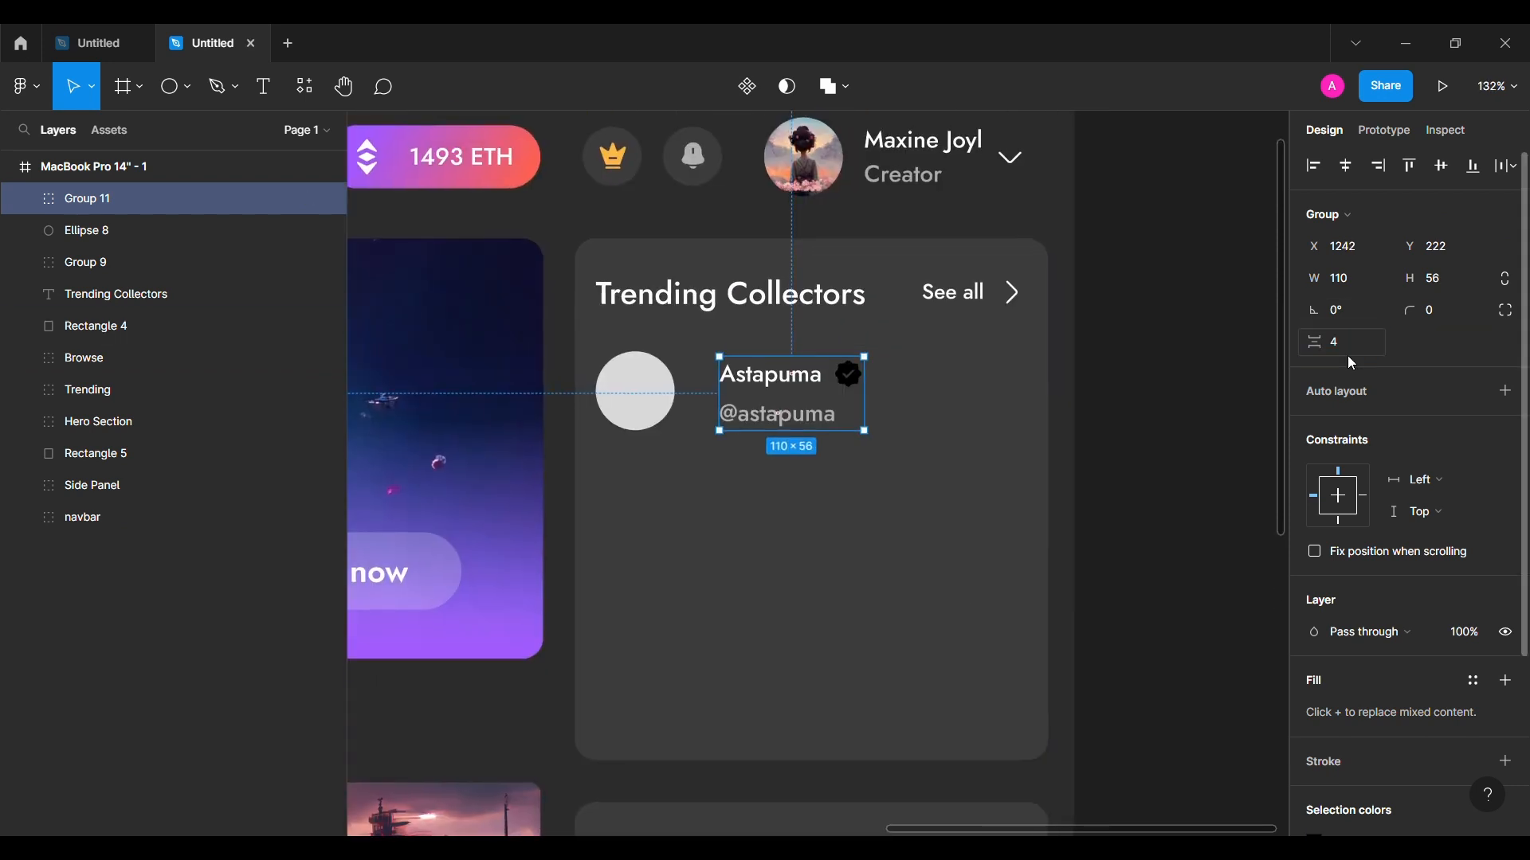
{"action": "left_click", "coordinate": [857, 391], "text": "ctrl"}
{"action": "scroll", "coordinate": [1352, 678], "scroll_direction": "down", "scroll_amount": 3}
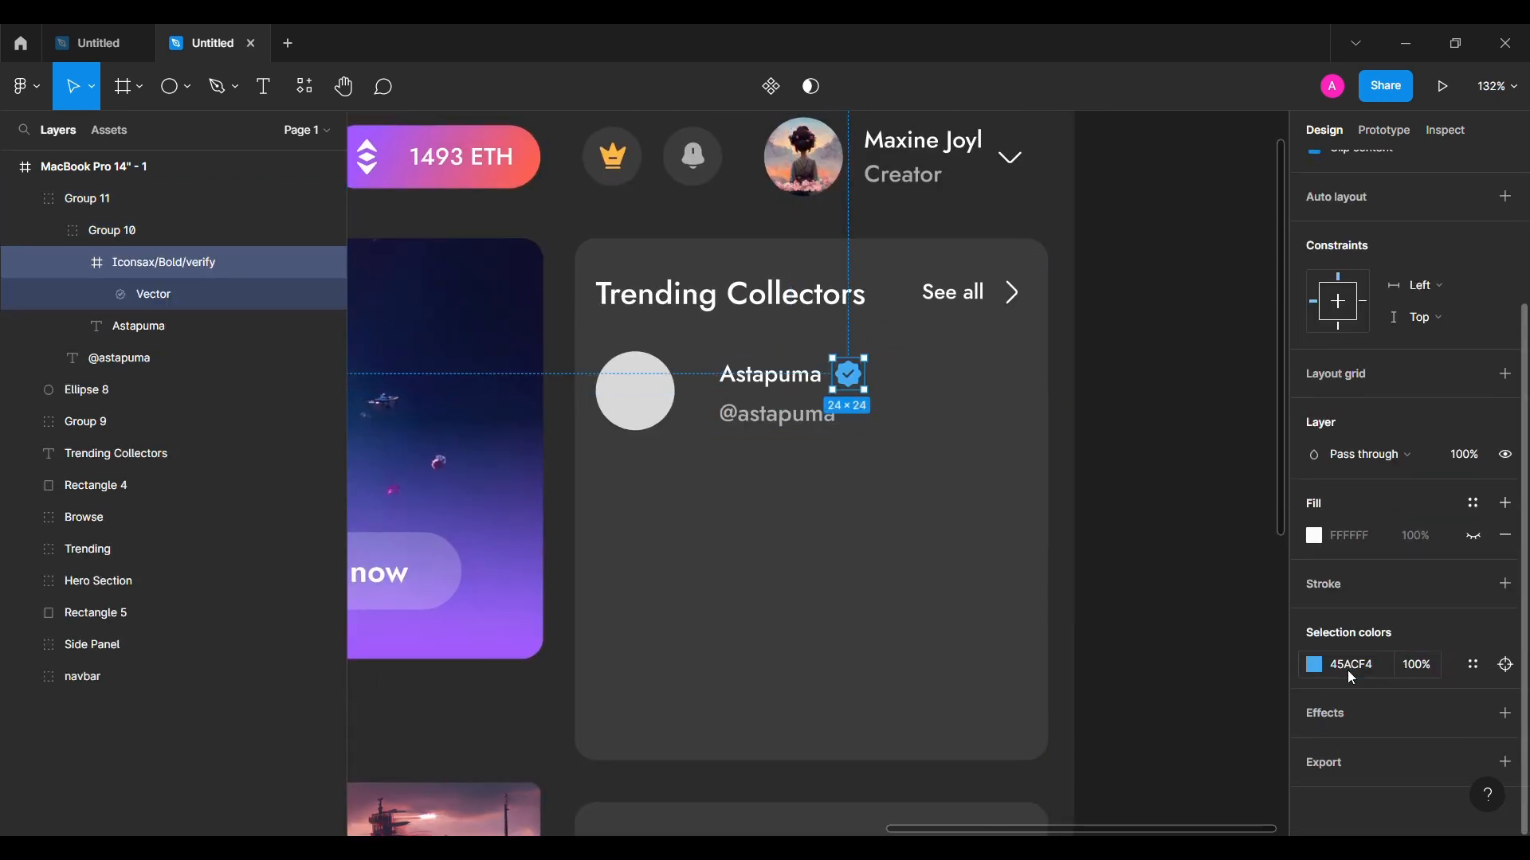
{"action": "key", "text": "Escape"}
{"action": "left_click", "coordinate": [780, 413]}
{"action": "left_click", "coordinate": [635, 406], "text": "shift"}
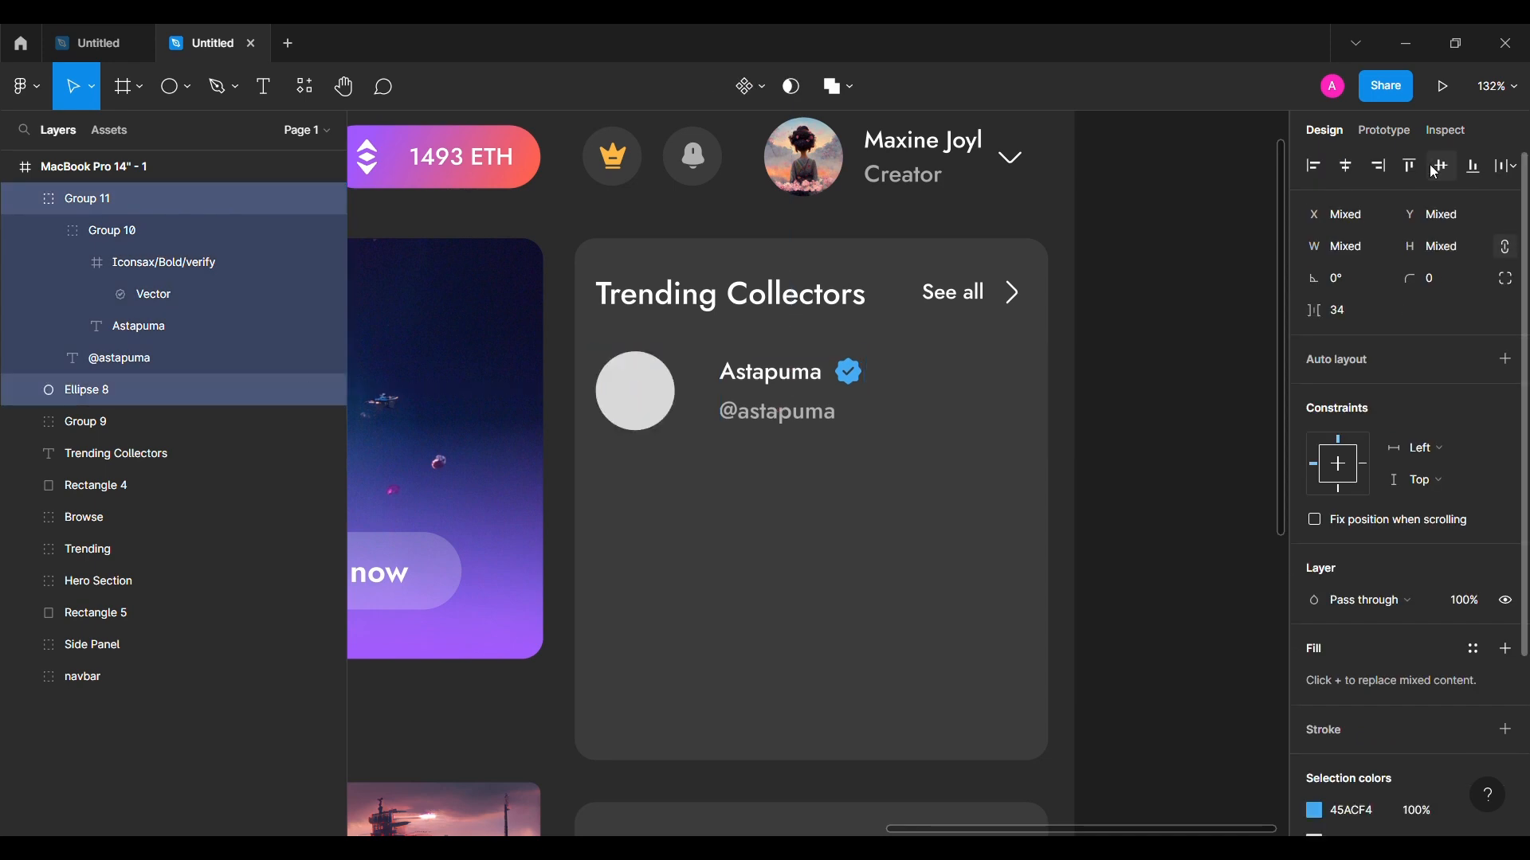
{"action": "key", "text": "Escape"}
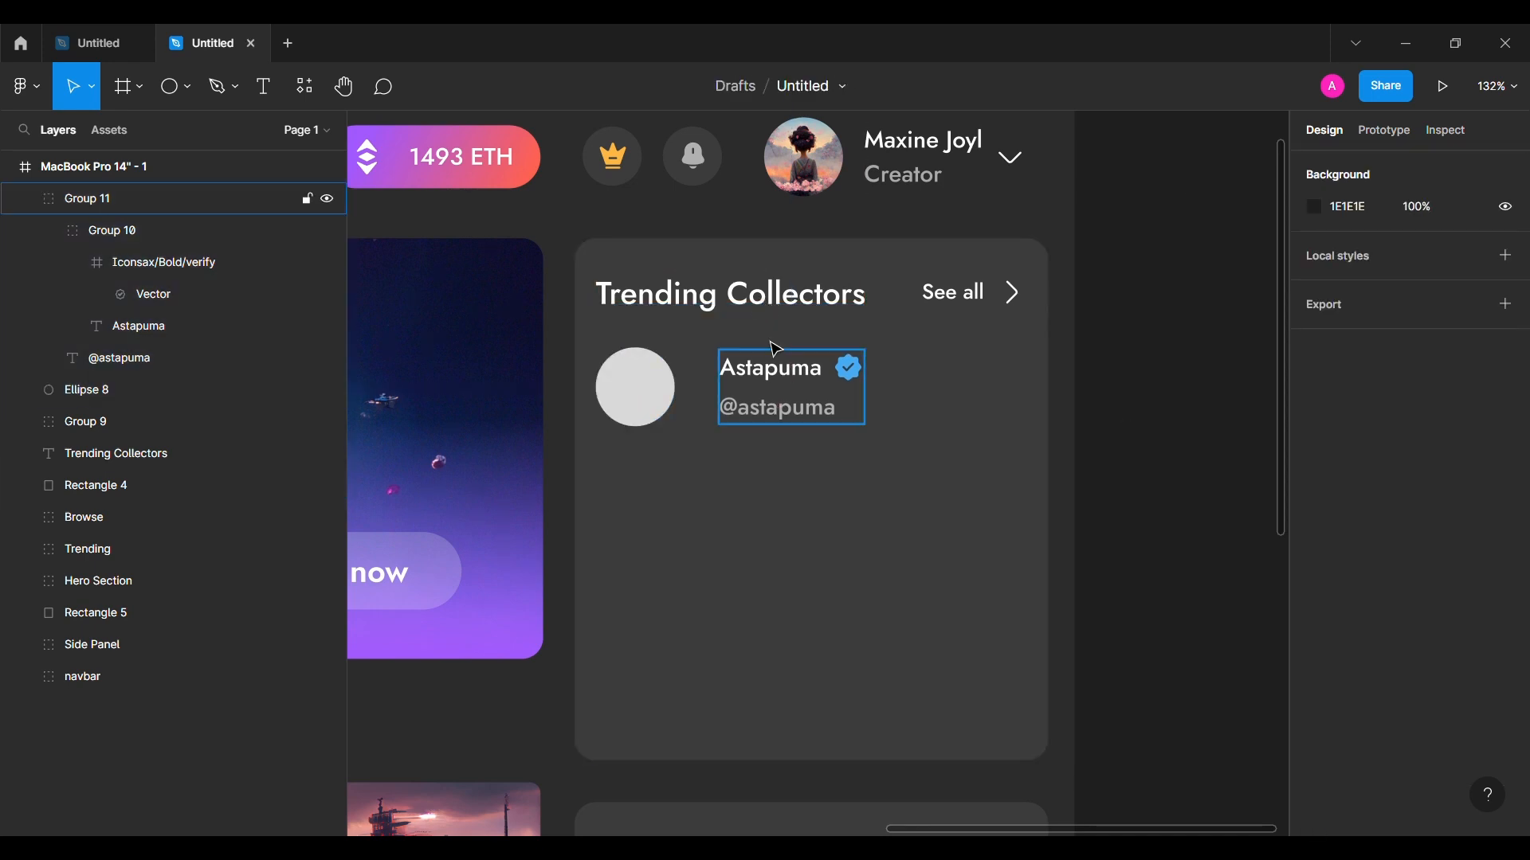
Step: Add a 'Following' text label below the name row and wrap it in auto layout
{"action": "left_click", "coordinate": [263, 88]}
{"action": "left_click", "coordinate": [942, 399]}
{"action": "type", "text": "Following"}
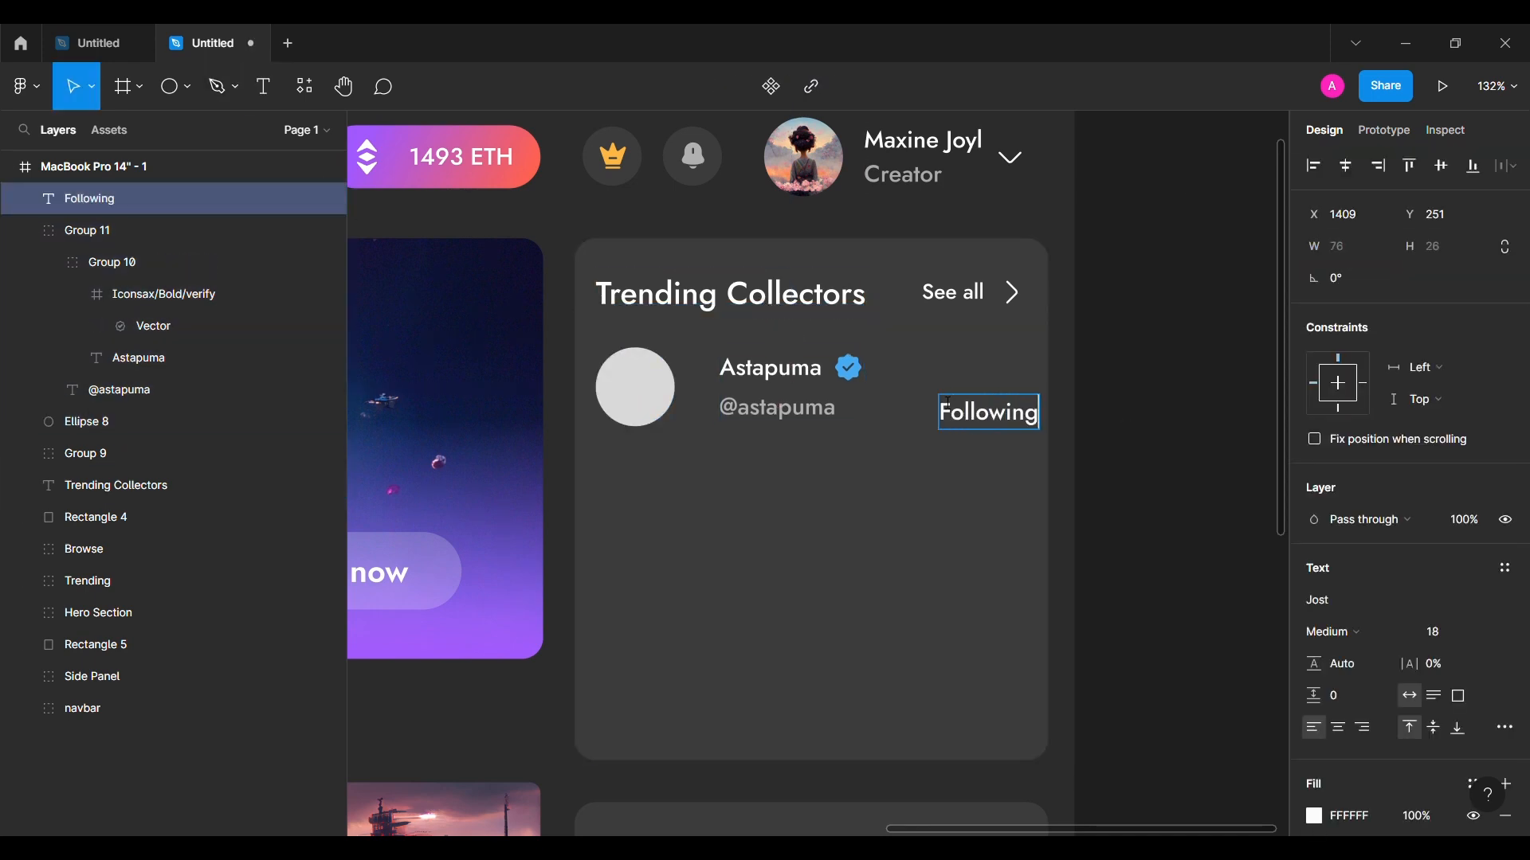
{"action": "left_click", "coordinate": [929, 568]}
{"action": "left_click_drag", "start_coordinate": [994, 413], "coordinate": [955, 467]}
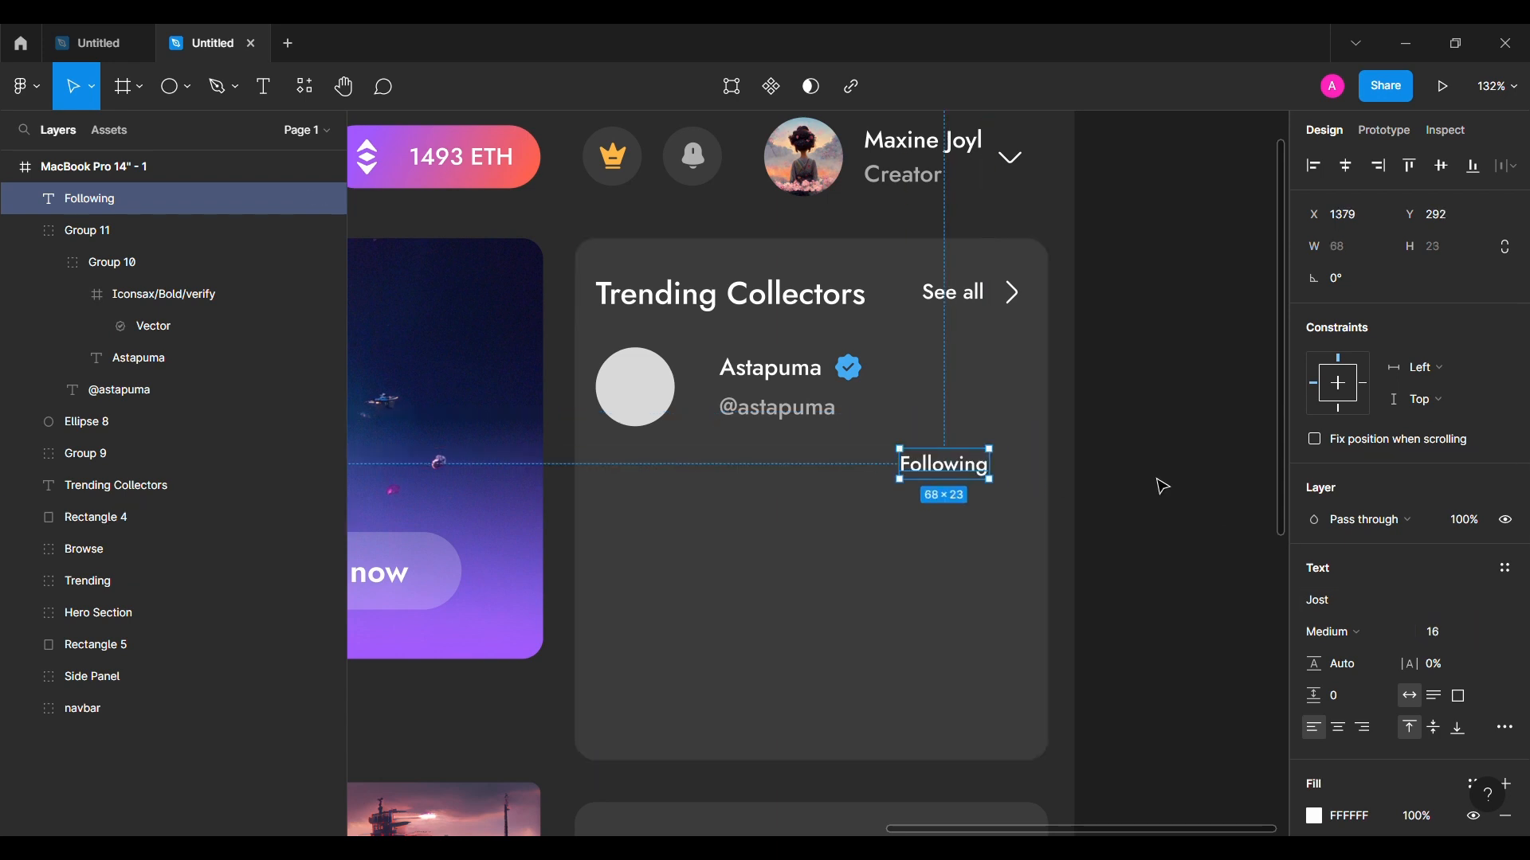
{"action": "key", "text": "shift+a"}
Step: Give the Following button padding and a blue 45ACF4 fill
{"action": "left_click", "coordinate": [1362, 527]}
{"action": "type", "text": "6"}
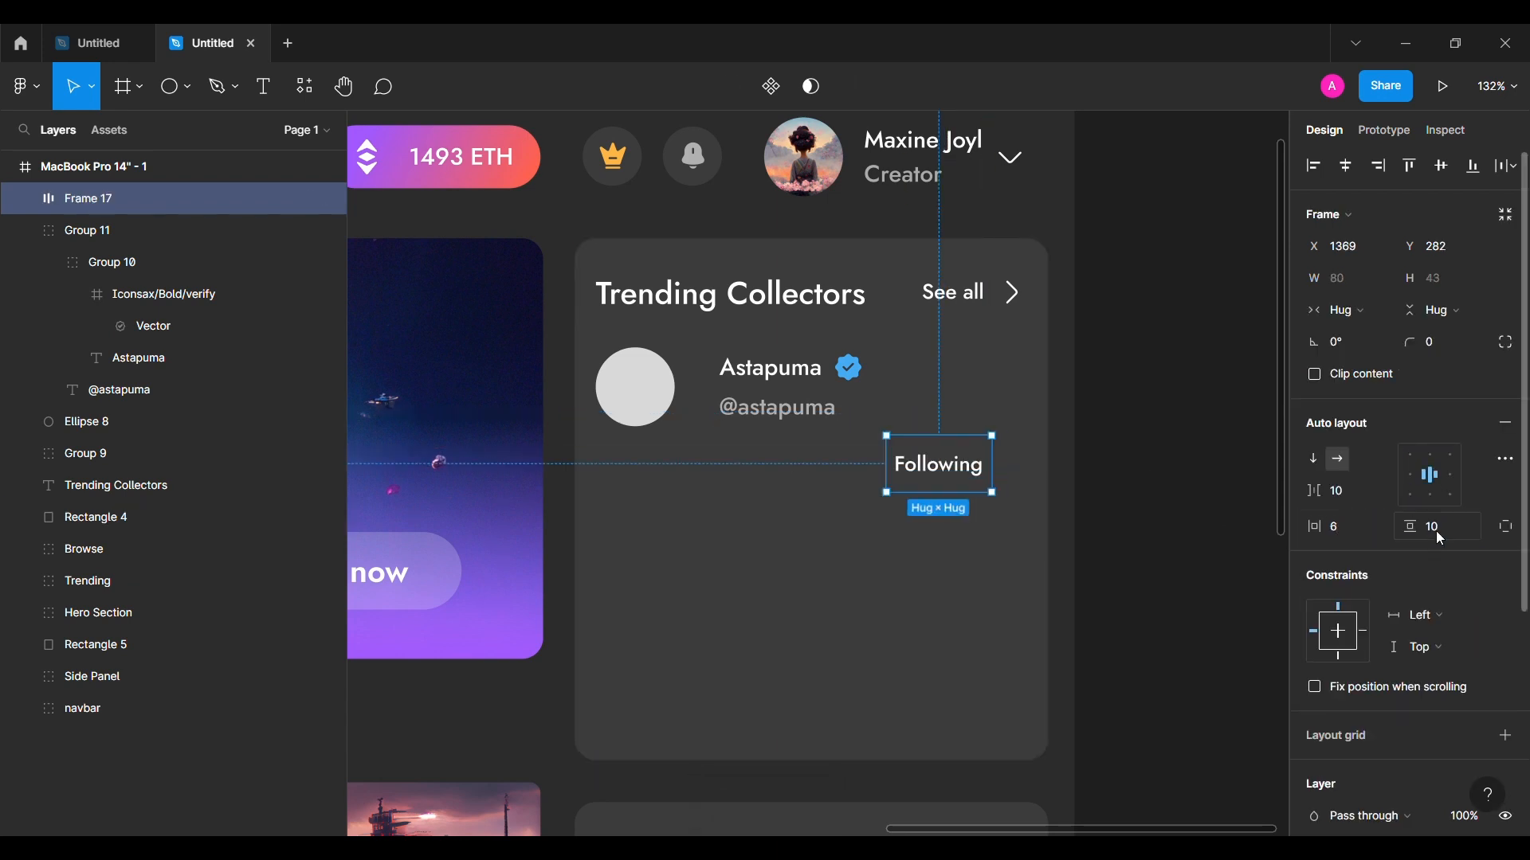
{"action": "left_click", "coordinate": [1436, 530]}
{"action": "type", "text": "6"}
{"action": "key", "text": "Return"}
{"action": "scroll", "coordinate": [1414, 571], "scroll_direction": "down", "scroll_amount": 4}
{"action": "left_click", "coordinate": [1505, 535]}
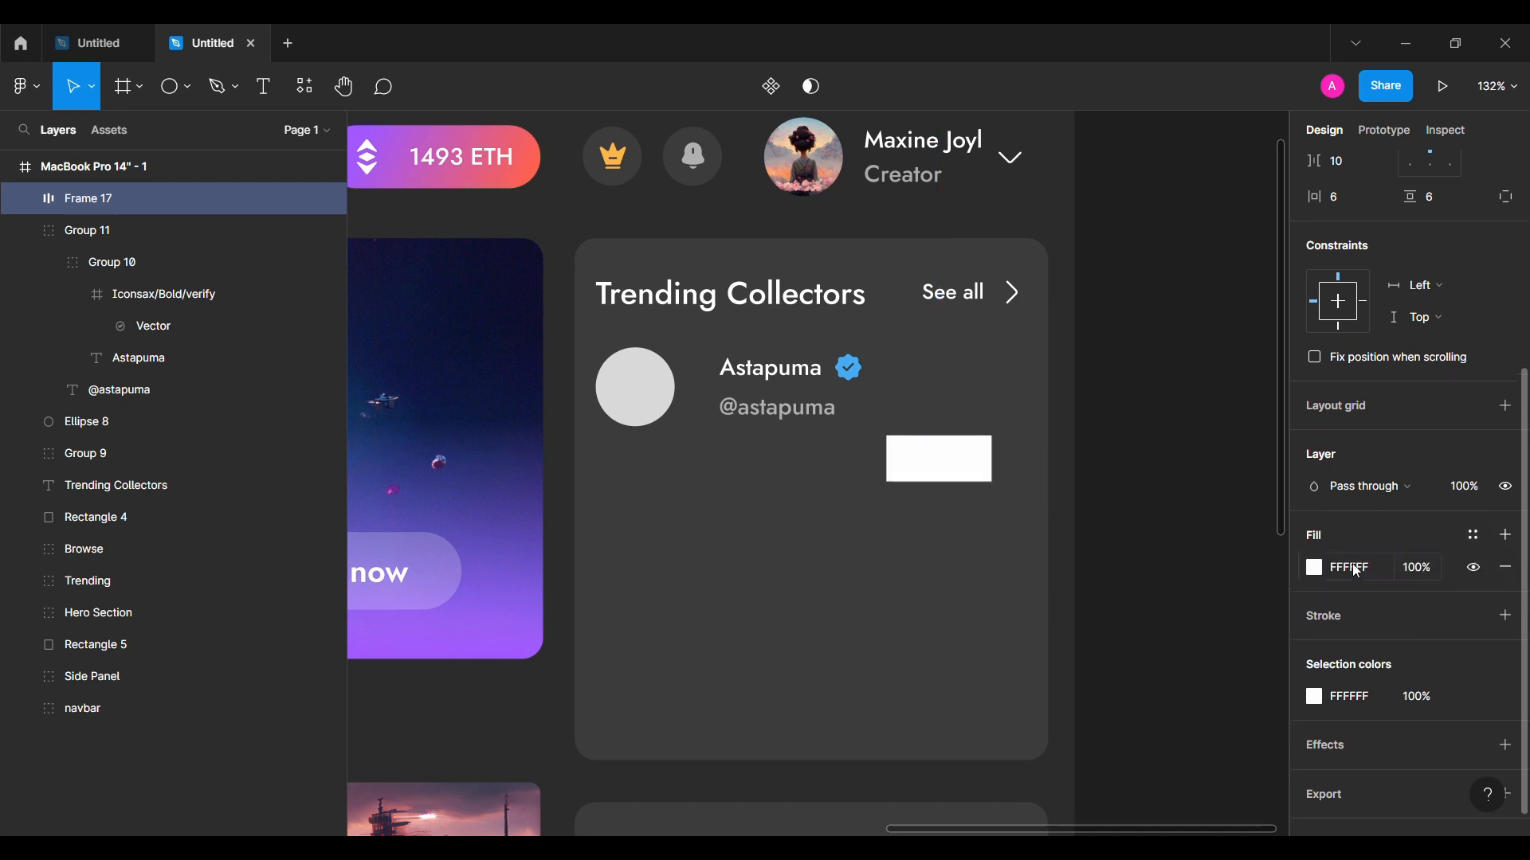
{"action": "left_click", "coordinate": [1356, 571]}
{"action": "key", "text": "ctrl+v"}
{"action": "key", "text": "Return"}
Step: Adjust the Following button's padding to 8 and 4
{"action": "scroll", "coordinate": [1382, 485], "scroll_direction": "up", "scroll_amount": 4}
{"action": "type", "text": "8"}
{"action": "key", "text": "Return"}
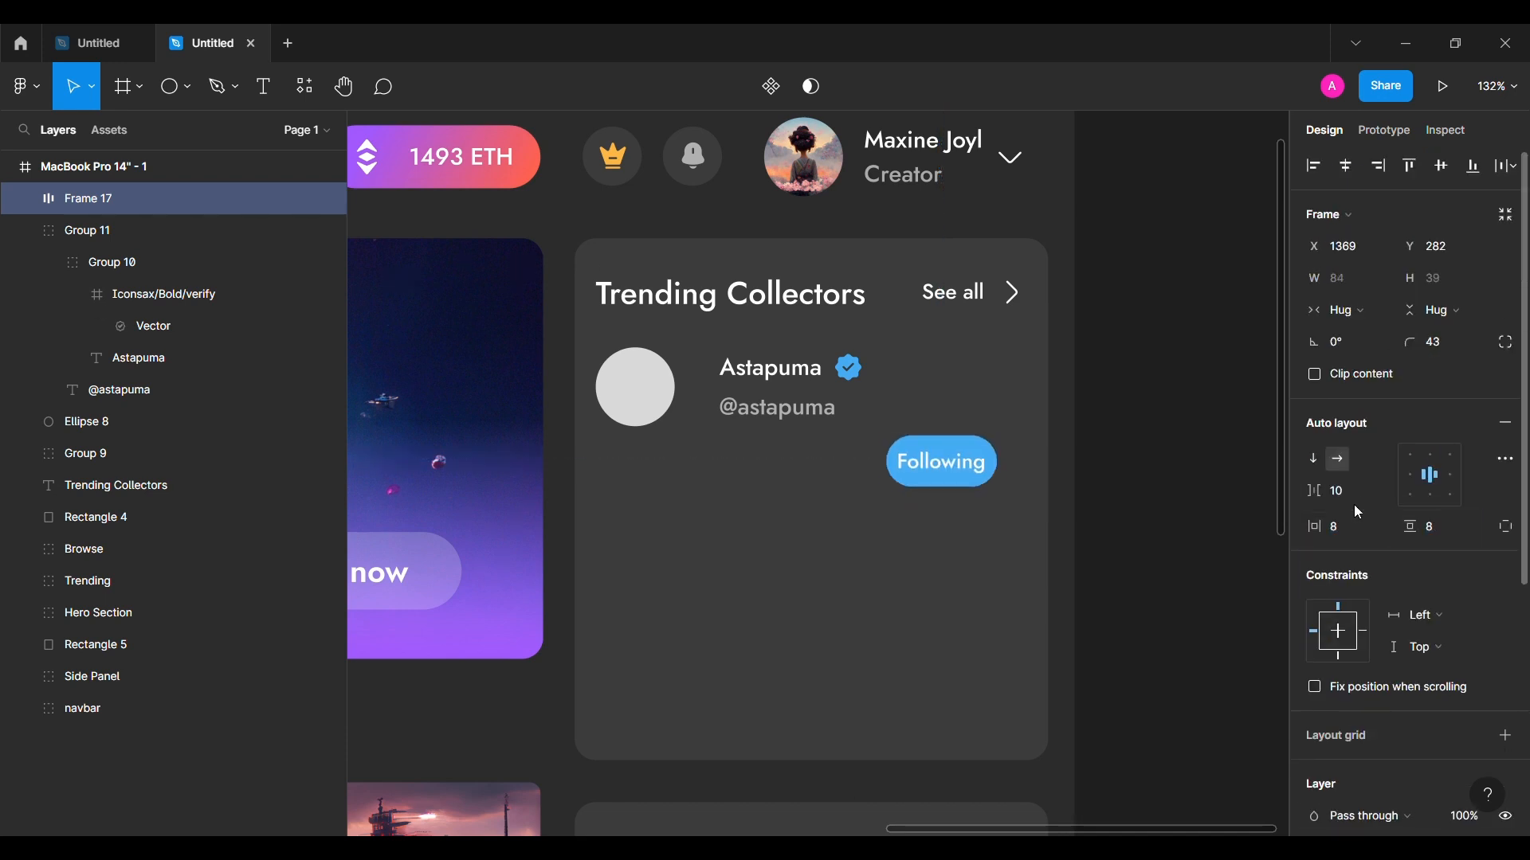
{"action": "type", "text": "4"}
{"action": "key", "text": "Return"}
Step: Place the Following button beside the Astapuma name, vertically centred on the avatar
{"action": "left_click_drag", "start_coordinate": [945, 459], "coordinate": [968, 392]}
{"action": "key", "text": "alt+Right"}
{"action": "key", "text": "alt+Right"}
{"action": "key", "text": "alt+Right"}
{"action": "key", "text": "alt+Right"}
{"action": "key", "text": "alt+Right"}
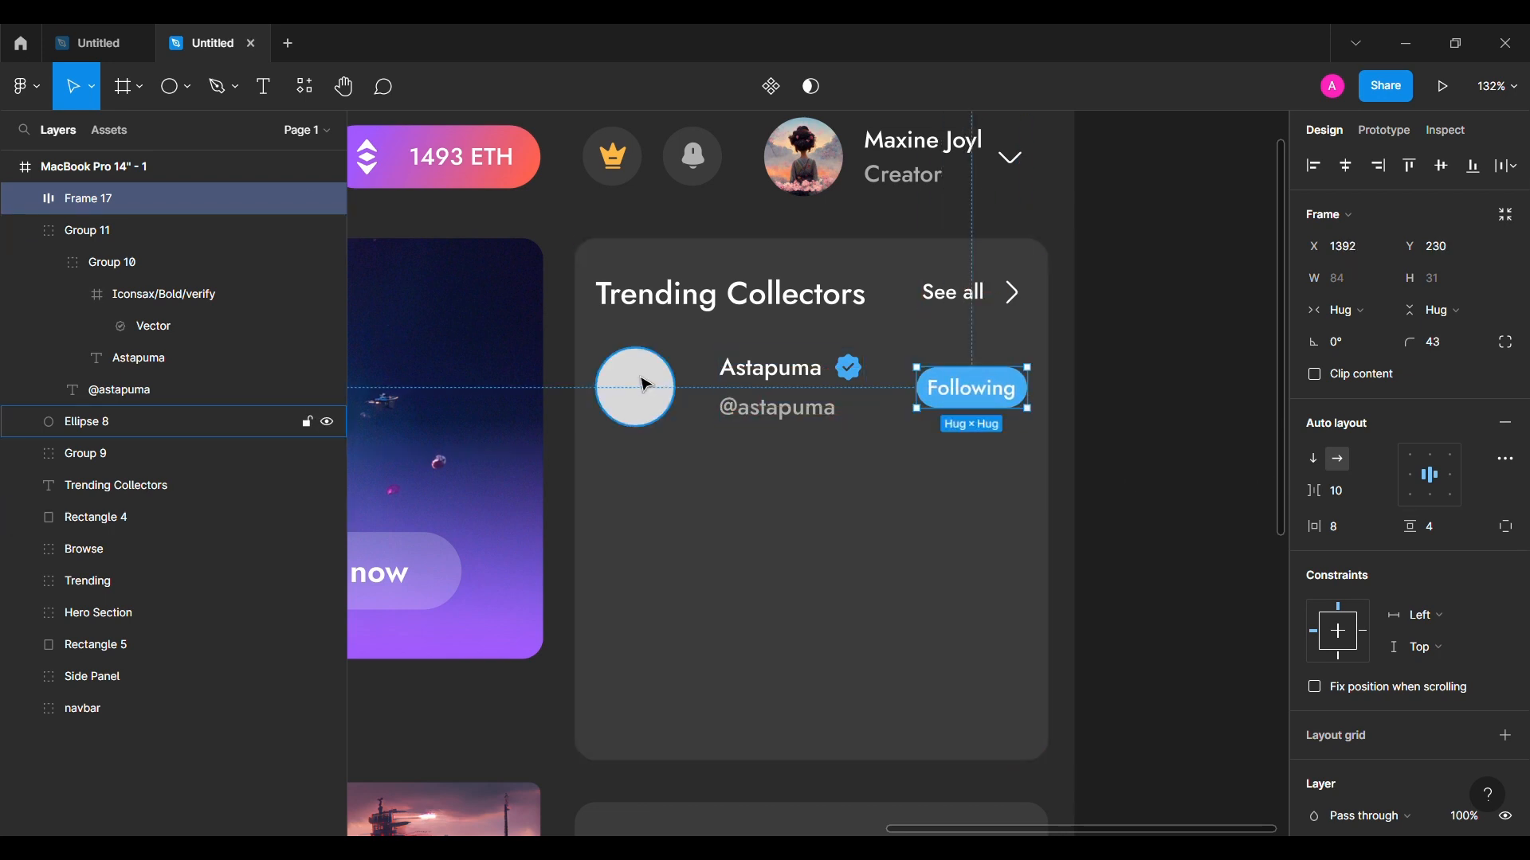
{"action": "left_click", "coordinate": [642, 379], "text": "shift"}
{"action": "left_click", "coordinate": [1441, 165]}
Step: Nudge the name-and-handle block closer to the avatar circle
{"action": "double_click", "coordinate": [812, 377]}
{"action": "left_click", "coordinate": [51, 264]}
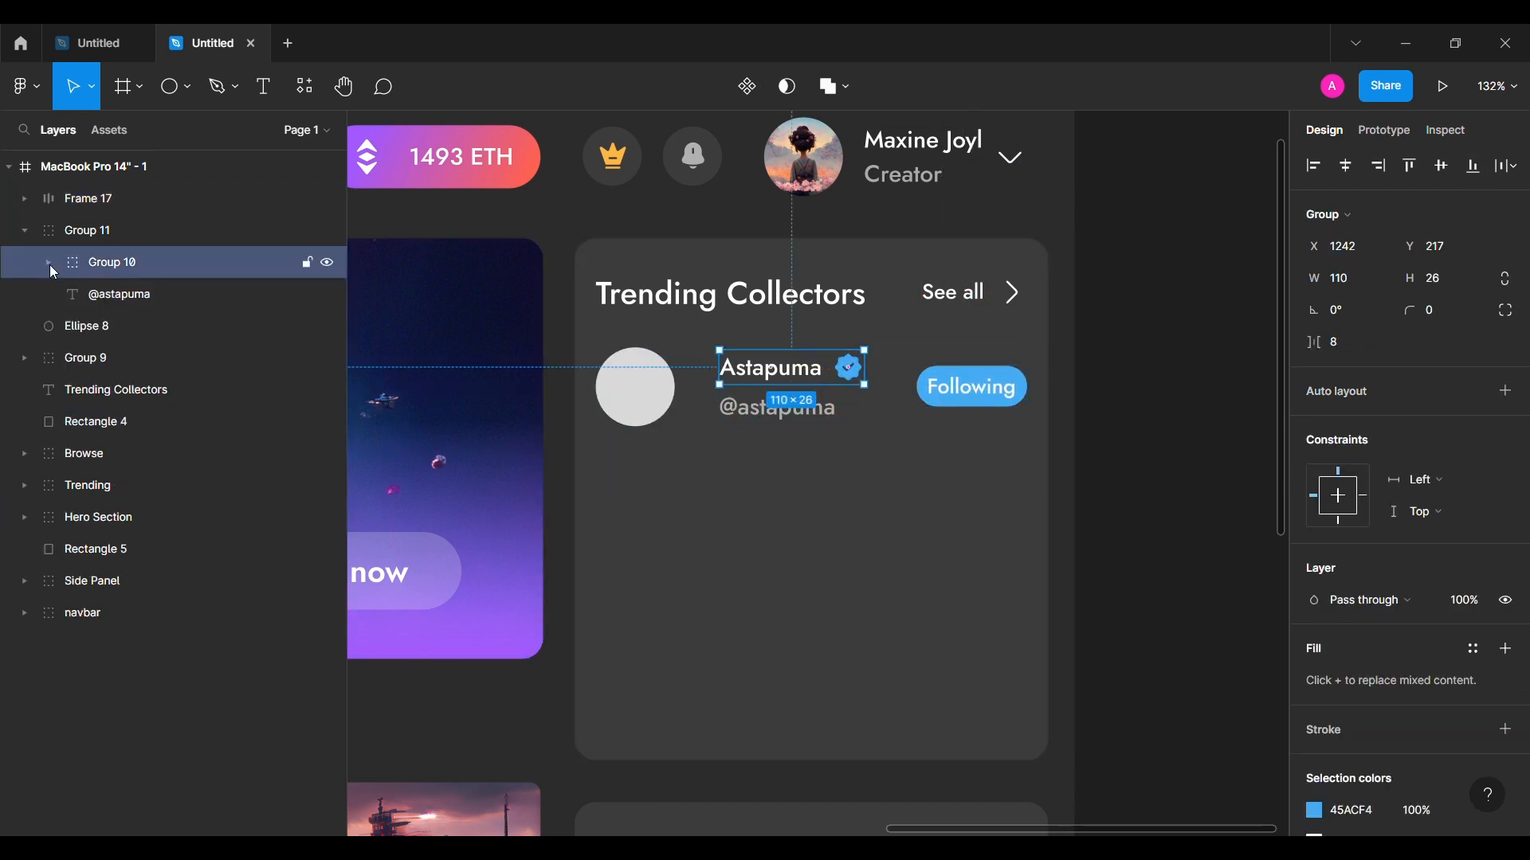
{"action": "left_click", "coordinate": [827, 409]}
{"action": "left_click", "coordinate": [801, 456]}
{"action": "left_click", "coordinate": [791, 409]}
{"action": "key", "text": "alt+shift+Left"}
{"action": "key", "text": "alt+shift+Left"}
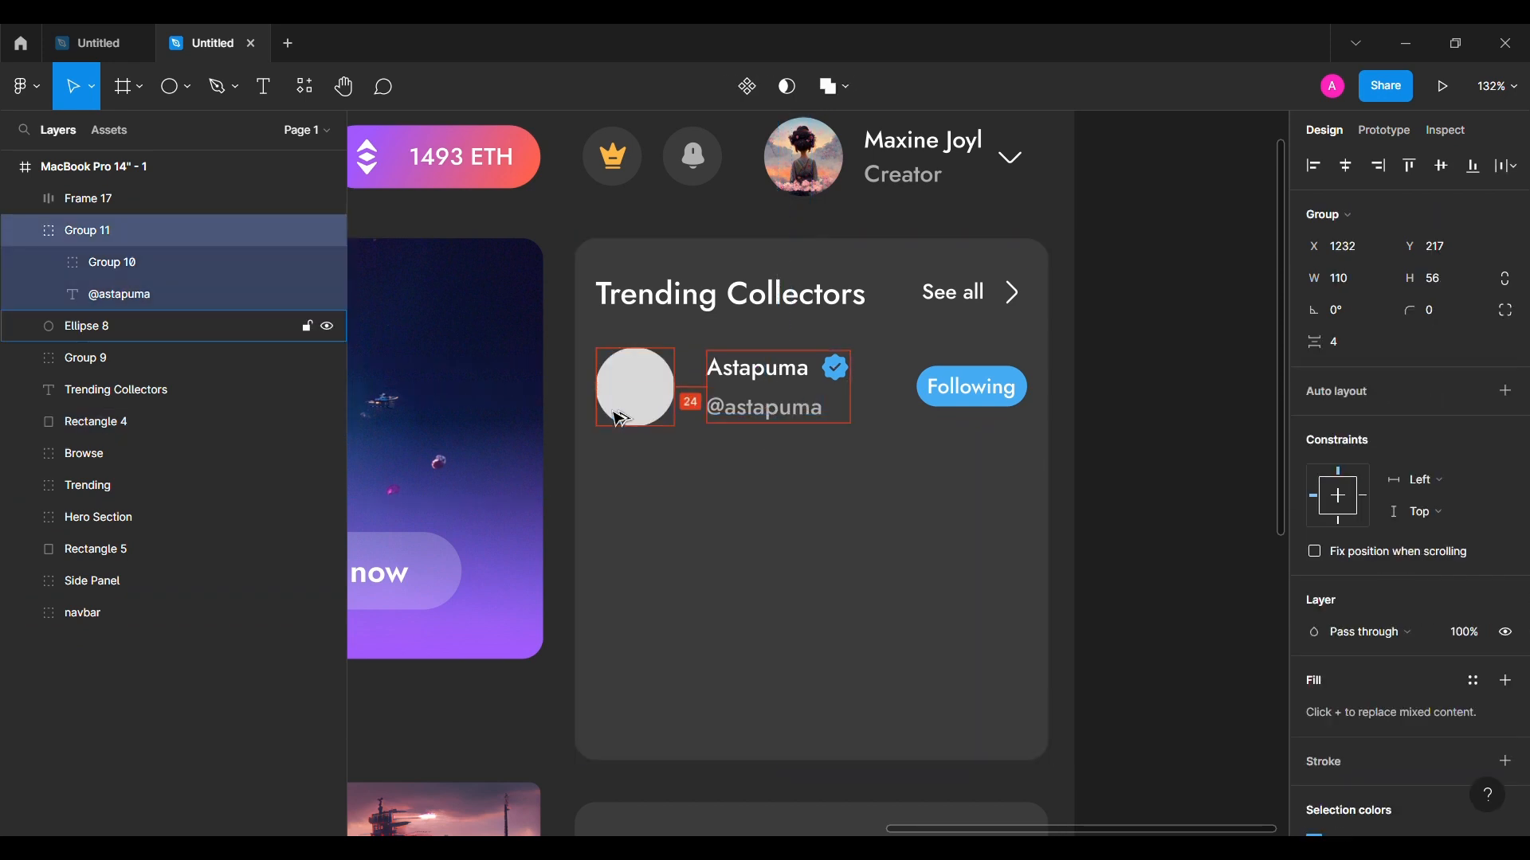
{"action": "key", "text": "alt+Right"}
{"action": "key", "text": "alt+Right"}
Step: Group the avatar, name block and Following button into one row
{"action": "left_click", "coordinate": [674, 451]}
{"action": "left_click", "coordinate": [25, 239]}
{"action": "left_click", "coordinate": [108, 261]}
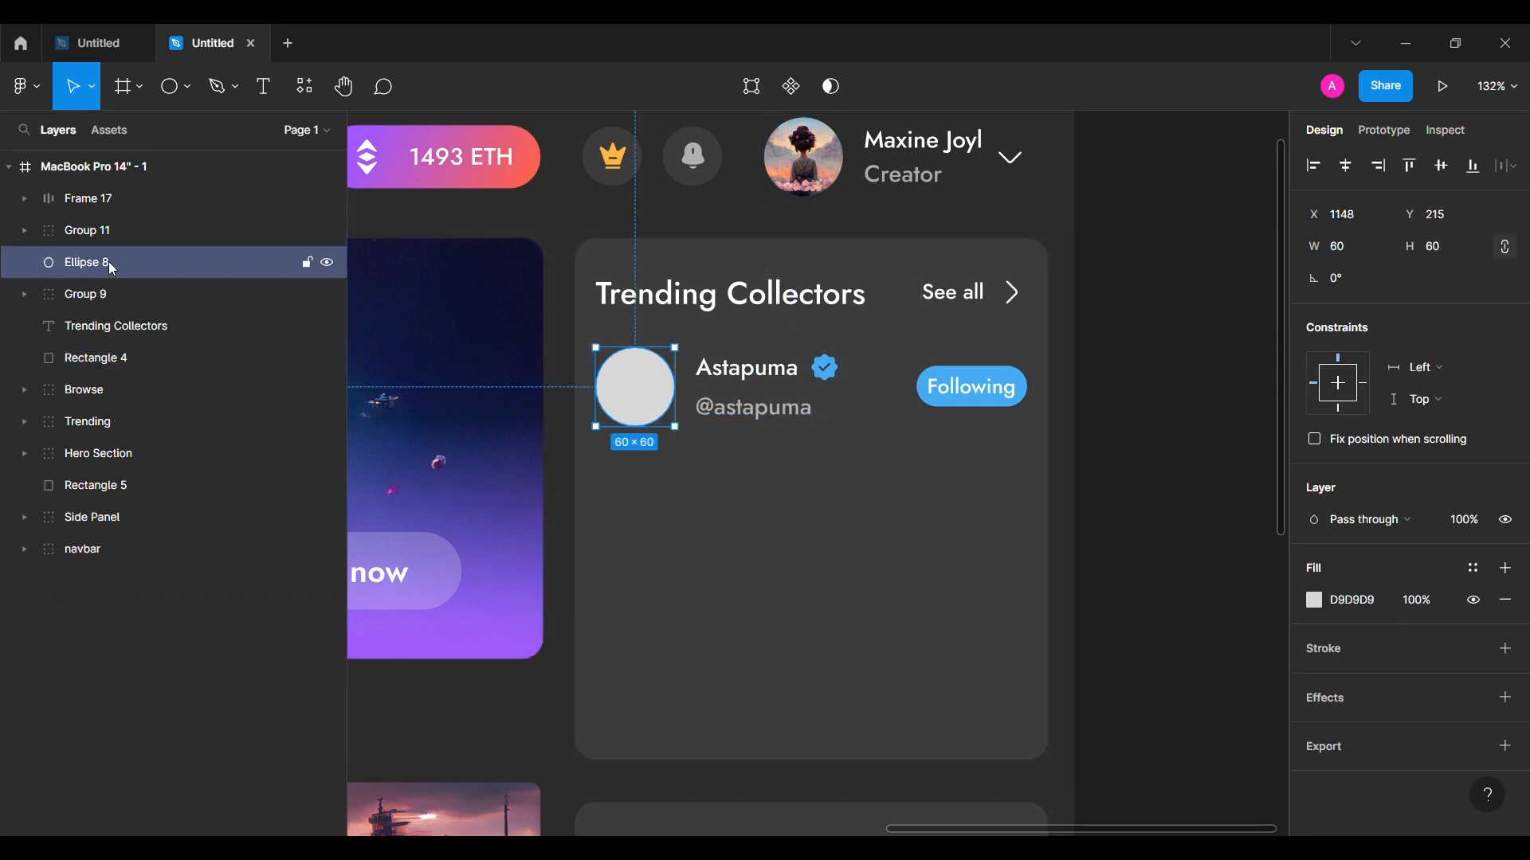
{"action": "left_click", "coordinate": [148, 203], "text": "shift"}
{"action": "key", "text": "ctrl+g"}
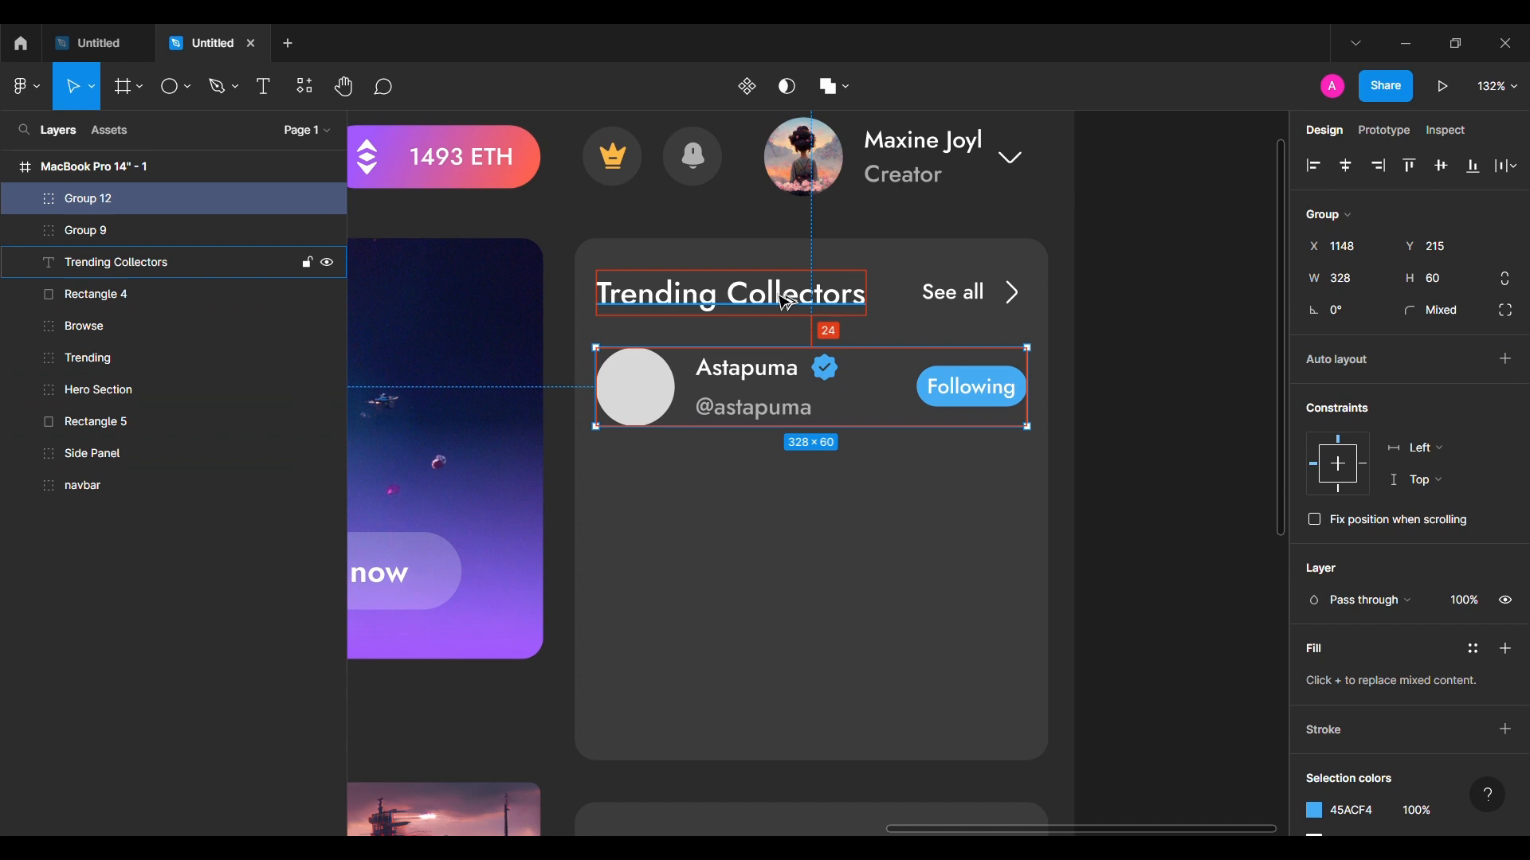
Step: Duplicate the row into four copies and tidy them with 16 spacing
{"action": "left_click_drag", "start_coordinate": [738, 376], "coordinate": [743, 684], "text": "alt"}
{"action": "left_click", "coordinate": [731, 392]}
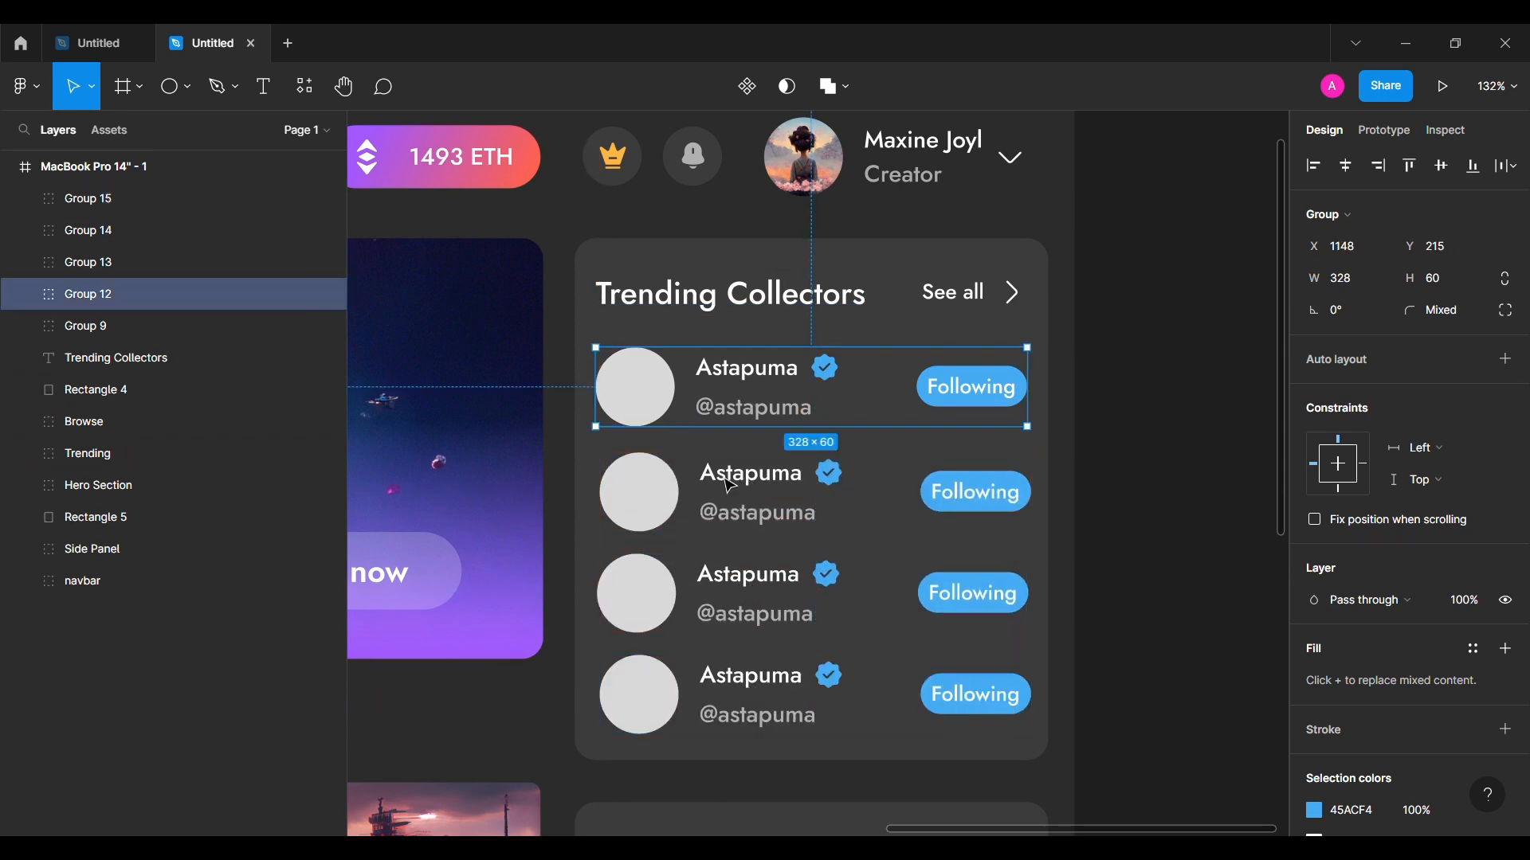
{"action": "left_click", "coordinate": [753, 510], "text": "shift"}
{"action": "left_click", "coordinate": [741, 599], "text": "shift"}
{"action": "left_click", "coordinate": [711, 686], "text": "shift"}
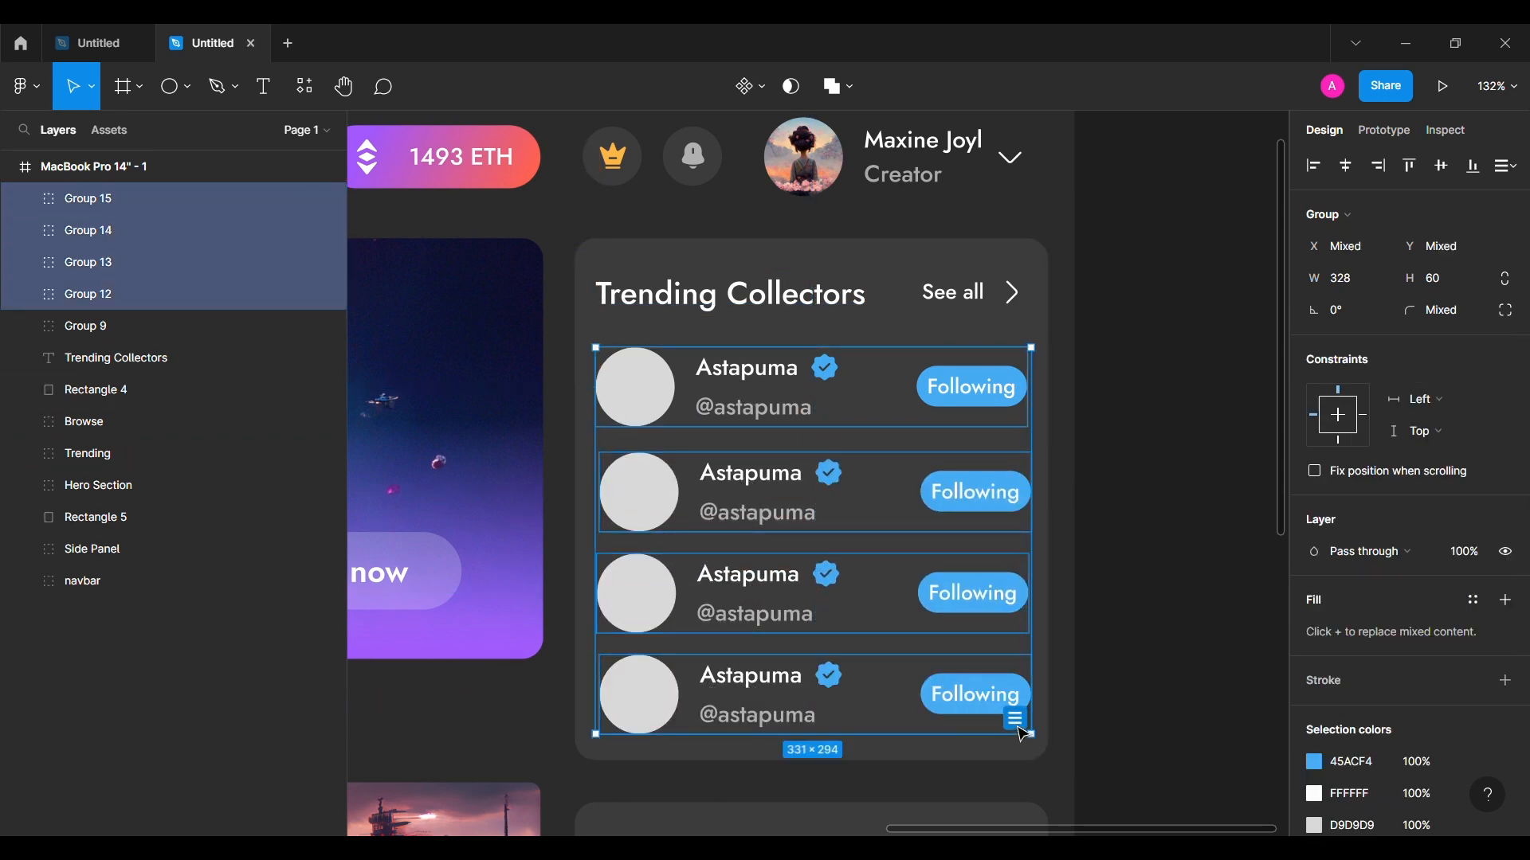
{"action": "left_click", "coordinate": [1015, 721]}
{"action": "left_click", "coordinate": [1354, 342]}
{"action": "type", "text": "16"}
{"action": "key", "text": "Return"}
{"action": "key", "text": "alt"}
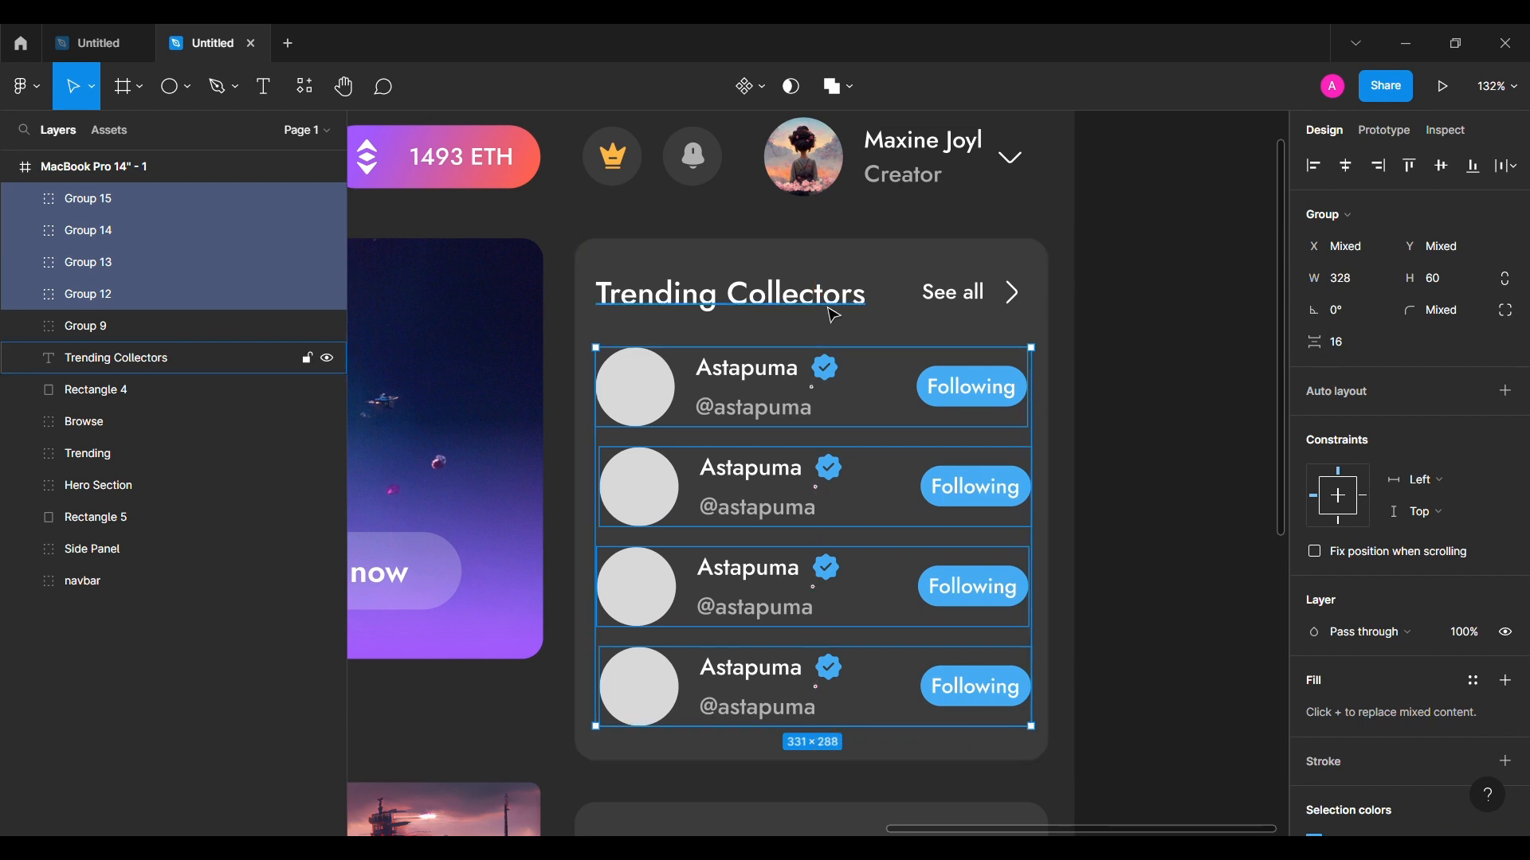
Step: Change the second row's button text to 'Follow'
{"action": "left_click", "coordinate": [1113, 358]}
{"action": "left_click", "coordinate": [977, 486], "text": "ctrl"}
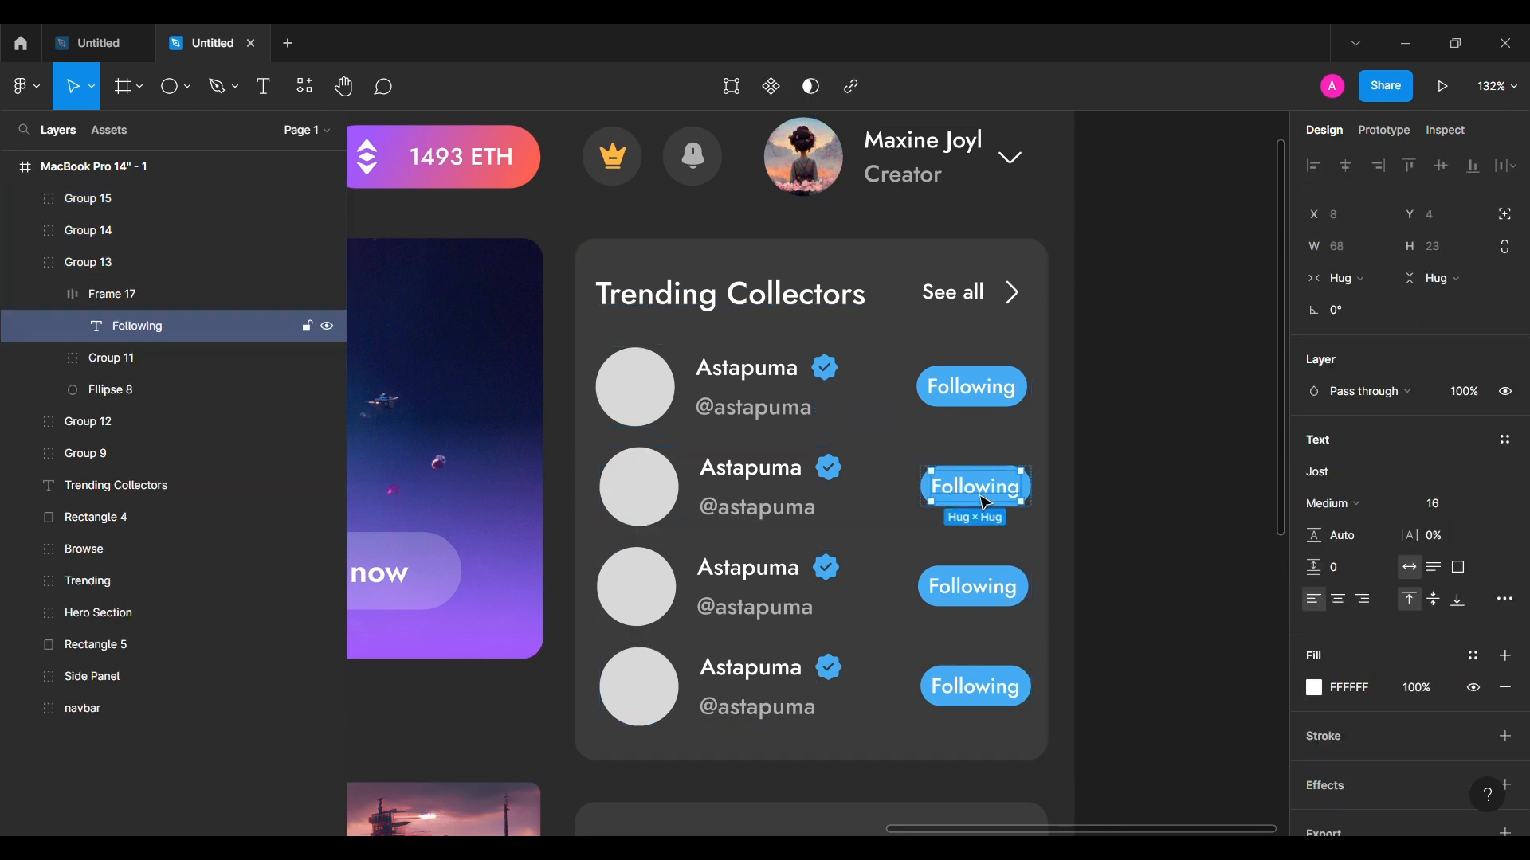
{"action": "key", "text": "Return"}
{"action": "type", "text": "Fo"}
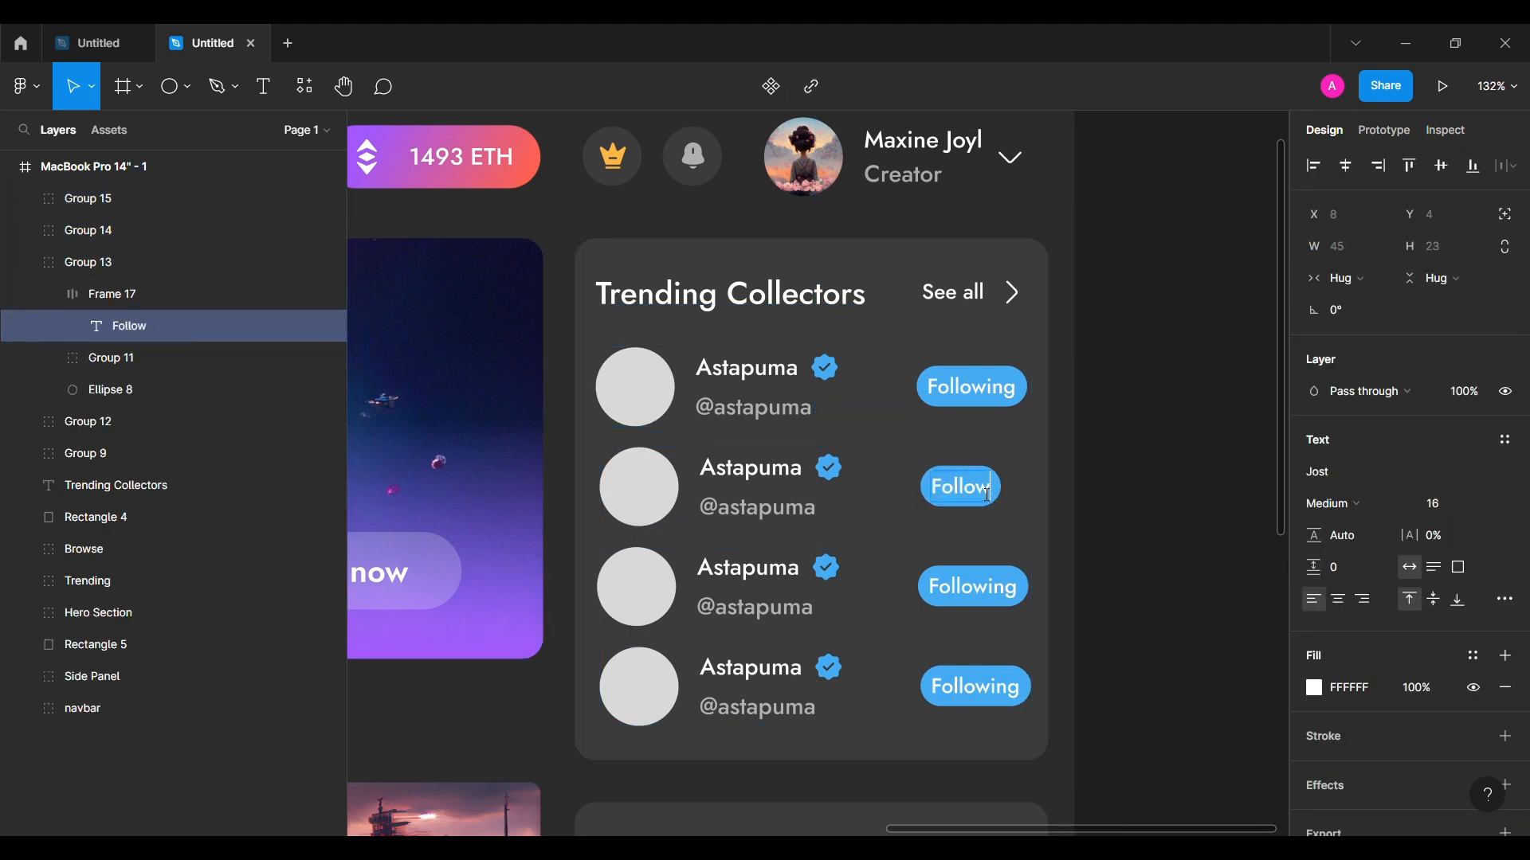
{"action": "key", "text": "Escape"}
{"action": "key", "text": "Escape"}
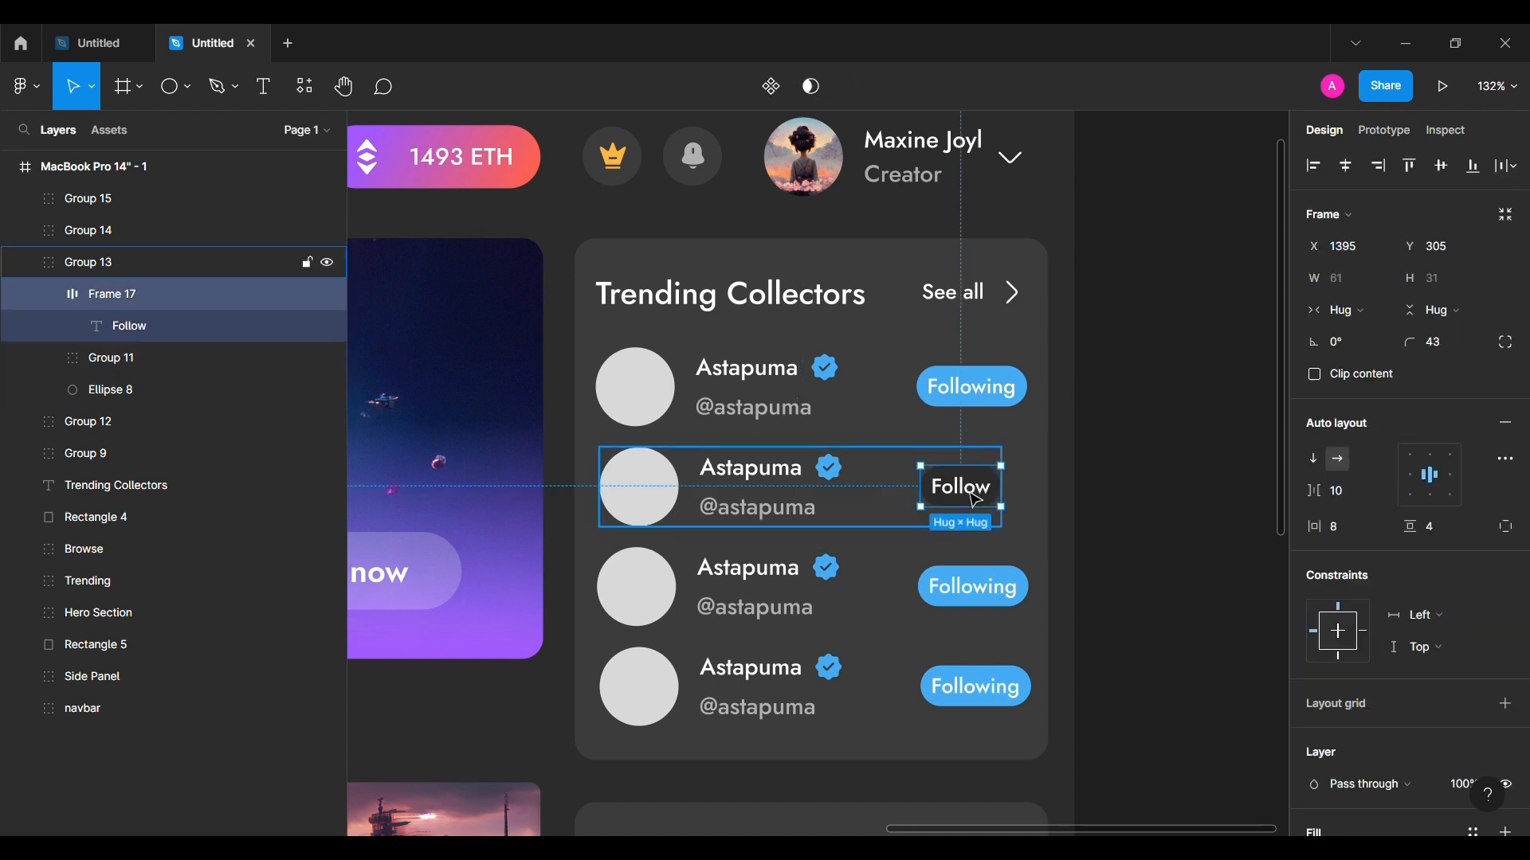
{"action": "left_click_drag", "start_coordinate": [966, 488], "coordinate": [948, 441]}
{"action": "left_click", "coordinate": [1182, 441]}
Step: Make the third row's button read 'Follow' with a dark 2B2B2B fill, nudged into alignment
{"action": "double_click", "coordinate": [970, 590]}
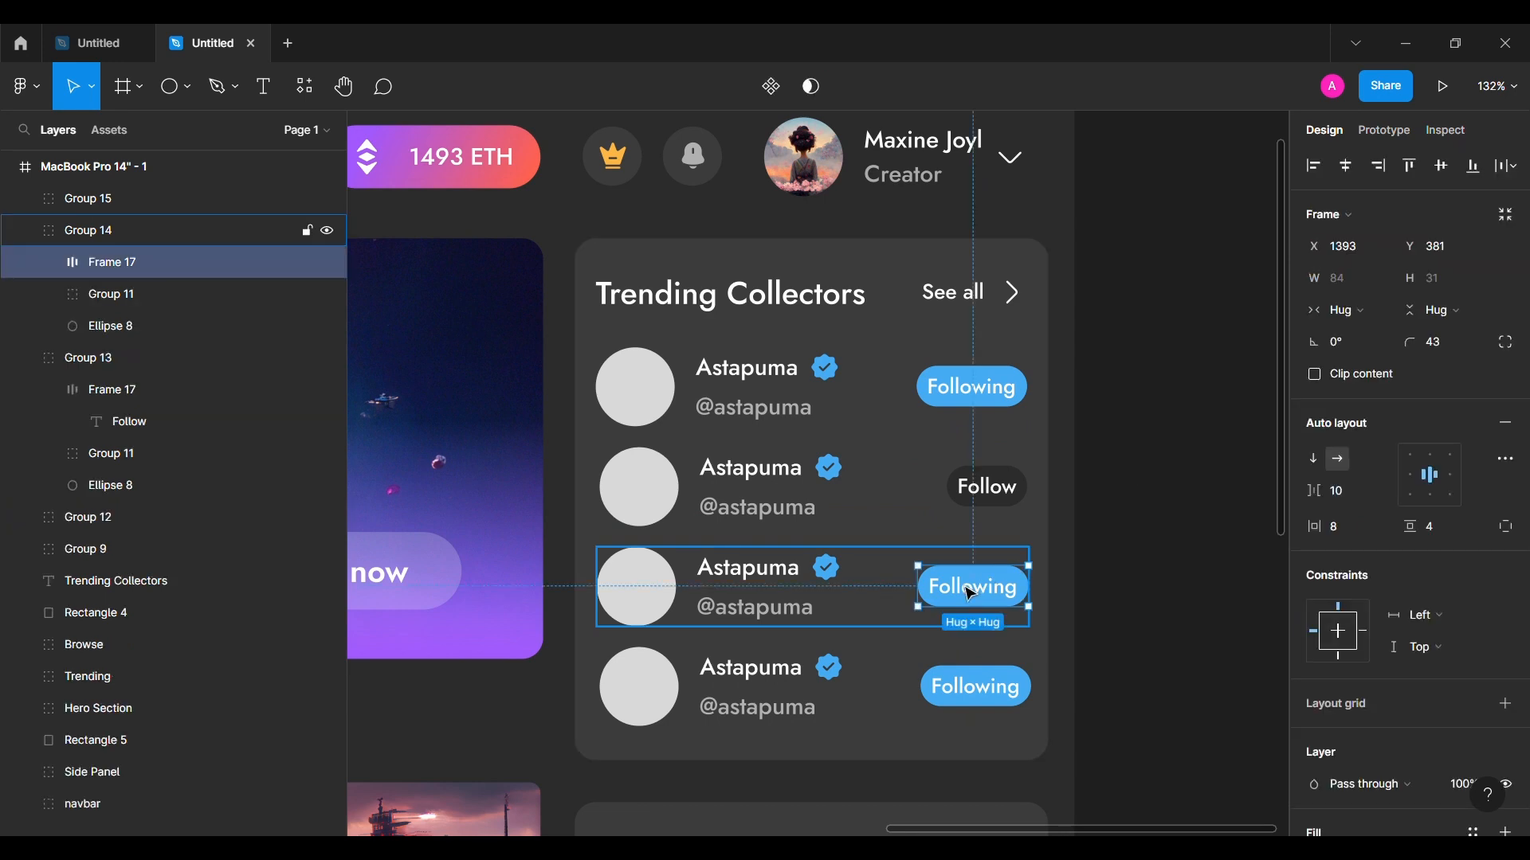
{"action": "double_click", "coordinate": [967, 590]}
{"action": "double_click", "coordinate": [967, 589]}
{"action": "type", "text": "F"}
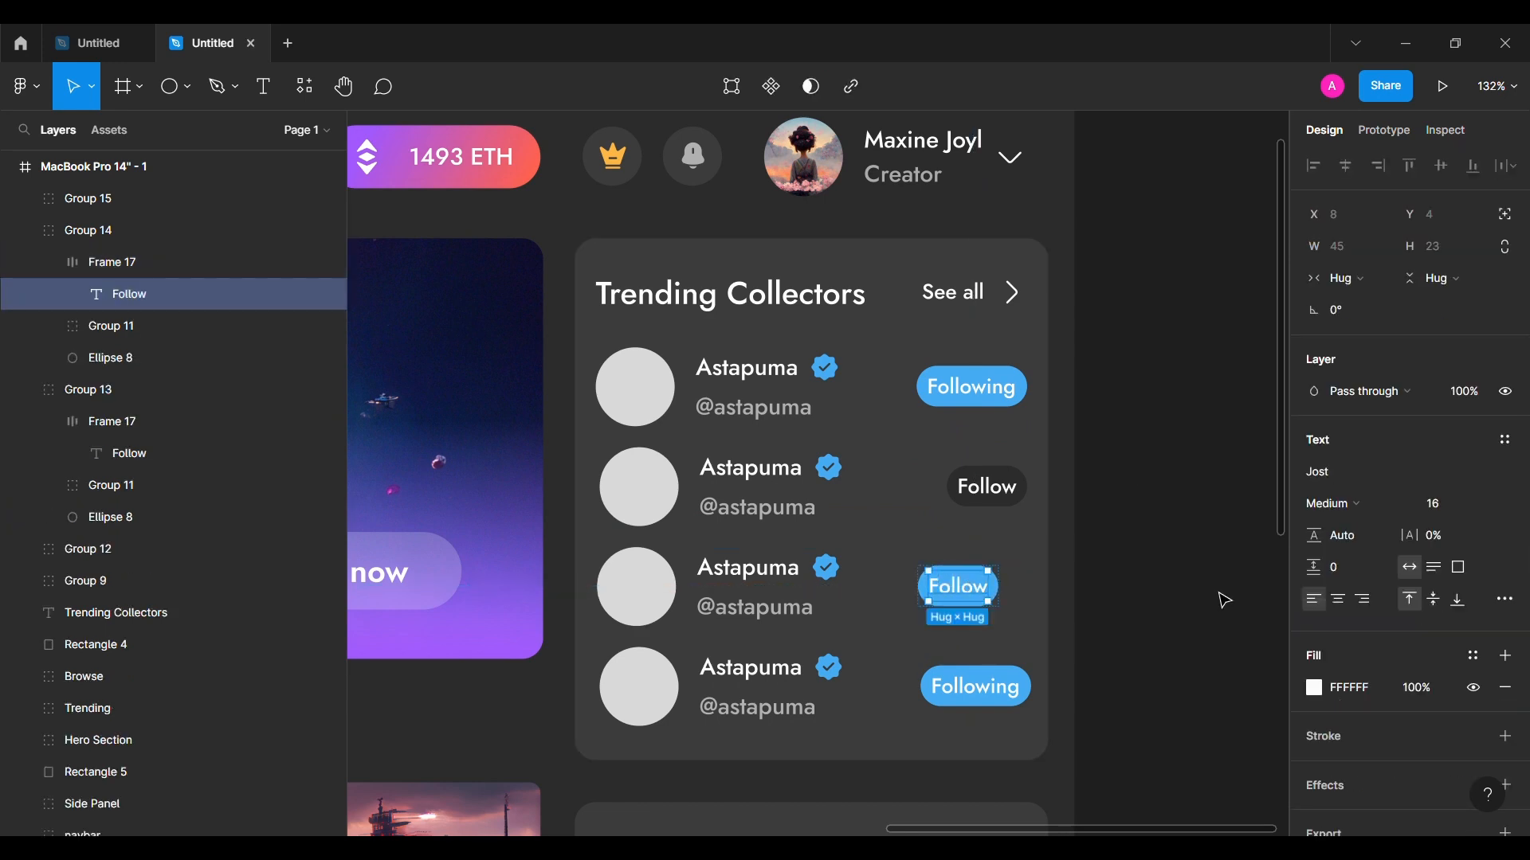
{"action": "left_click", "coordinate": [73, 264]}
{"action": "scroll", "coordinate": [1349, 634], "scroll_direction": "down", "scroll_amount": 5}
{"action": "left_click", "coordinate": [1374, 635]}
{"action": "type", "text": "2B2B2B"}
{"action": "key", "text": "Return"}
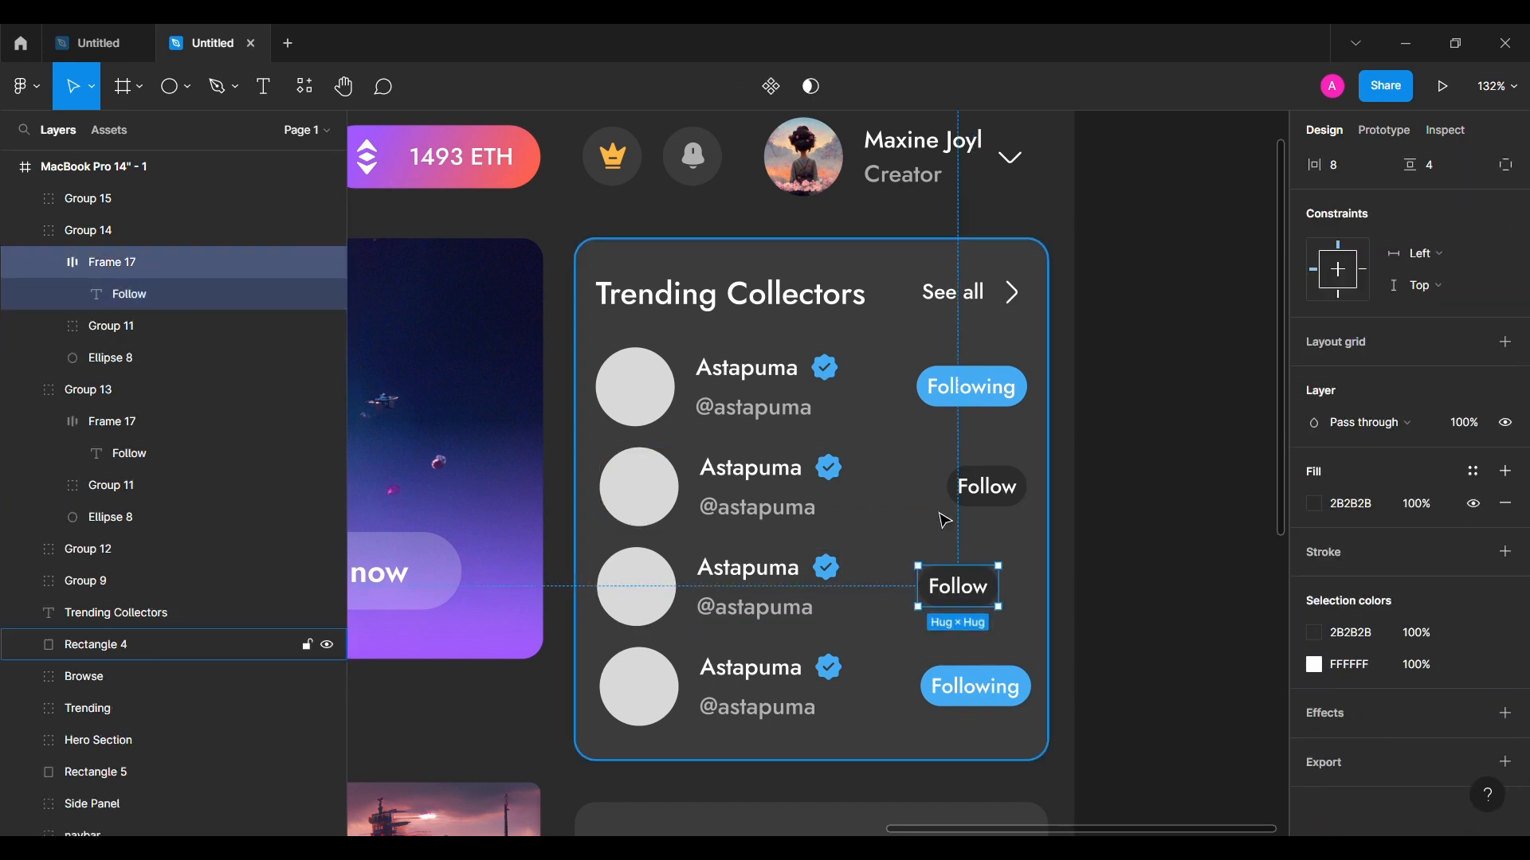
{"action": "left_click", "coordinate": [50, 263]}
{"action": "key", "text": "shift+Right"}
{"action": "key", "text": "shift+Right"}
{"action": "key", "text": "Right"}
{"action": "key", "text": "Right"}
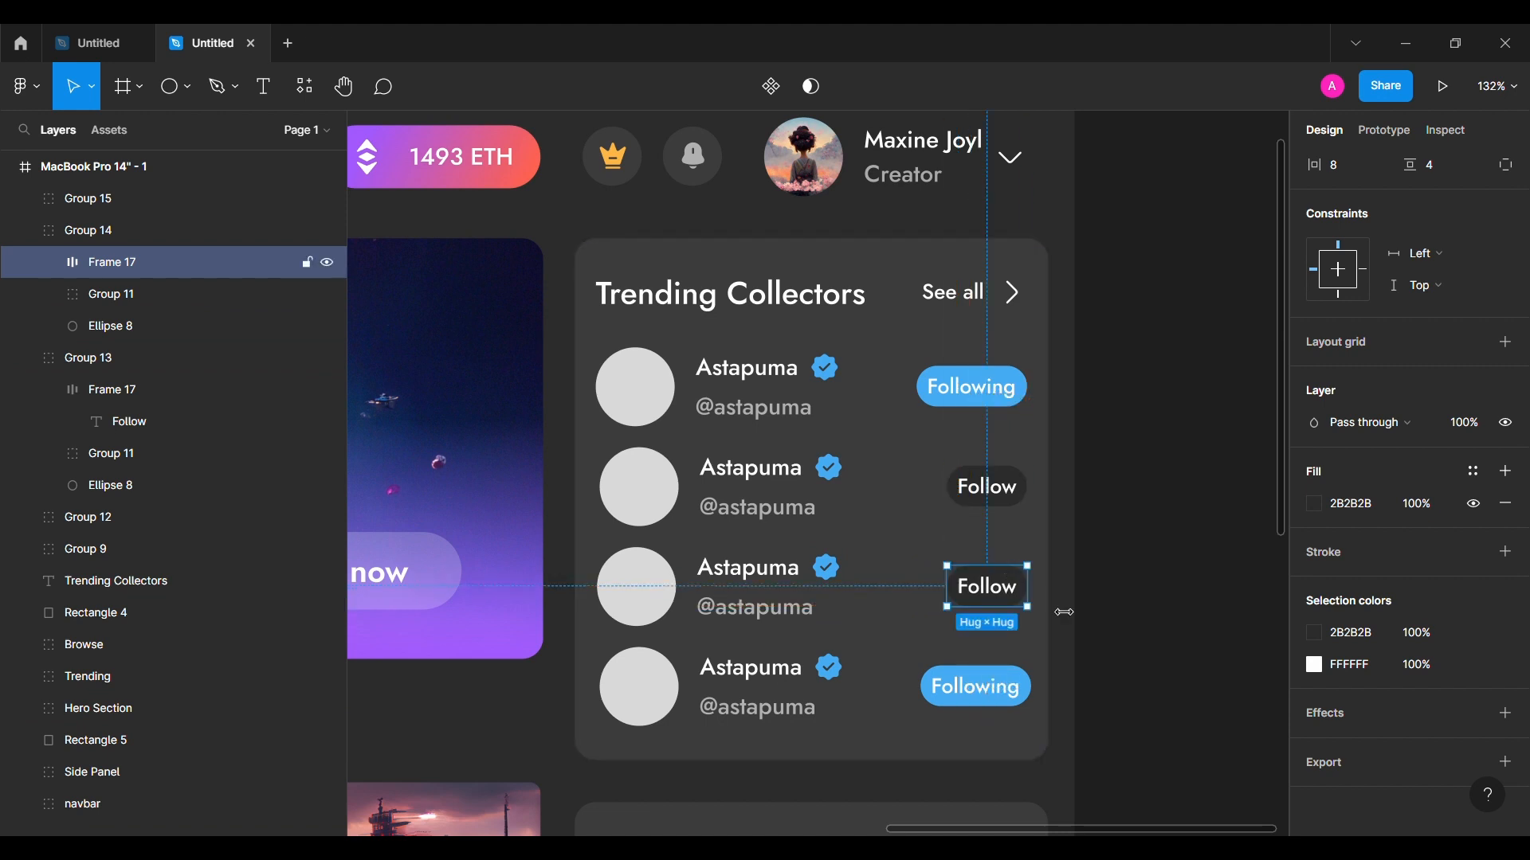
{"action": "left_click", "coordinate": [1066, 613]}
Step: Give the bottom row's Follow button a dark 2B2B2B fill and nudge it into alignment
{"action": "double_click", "coordinate": [991, 693]}
{"action": "double_click", "coordinate": [989, 696]}
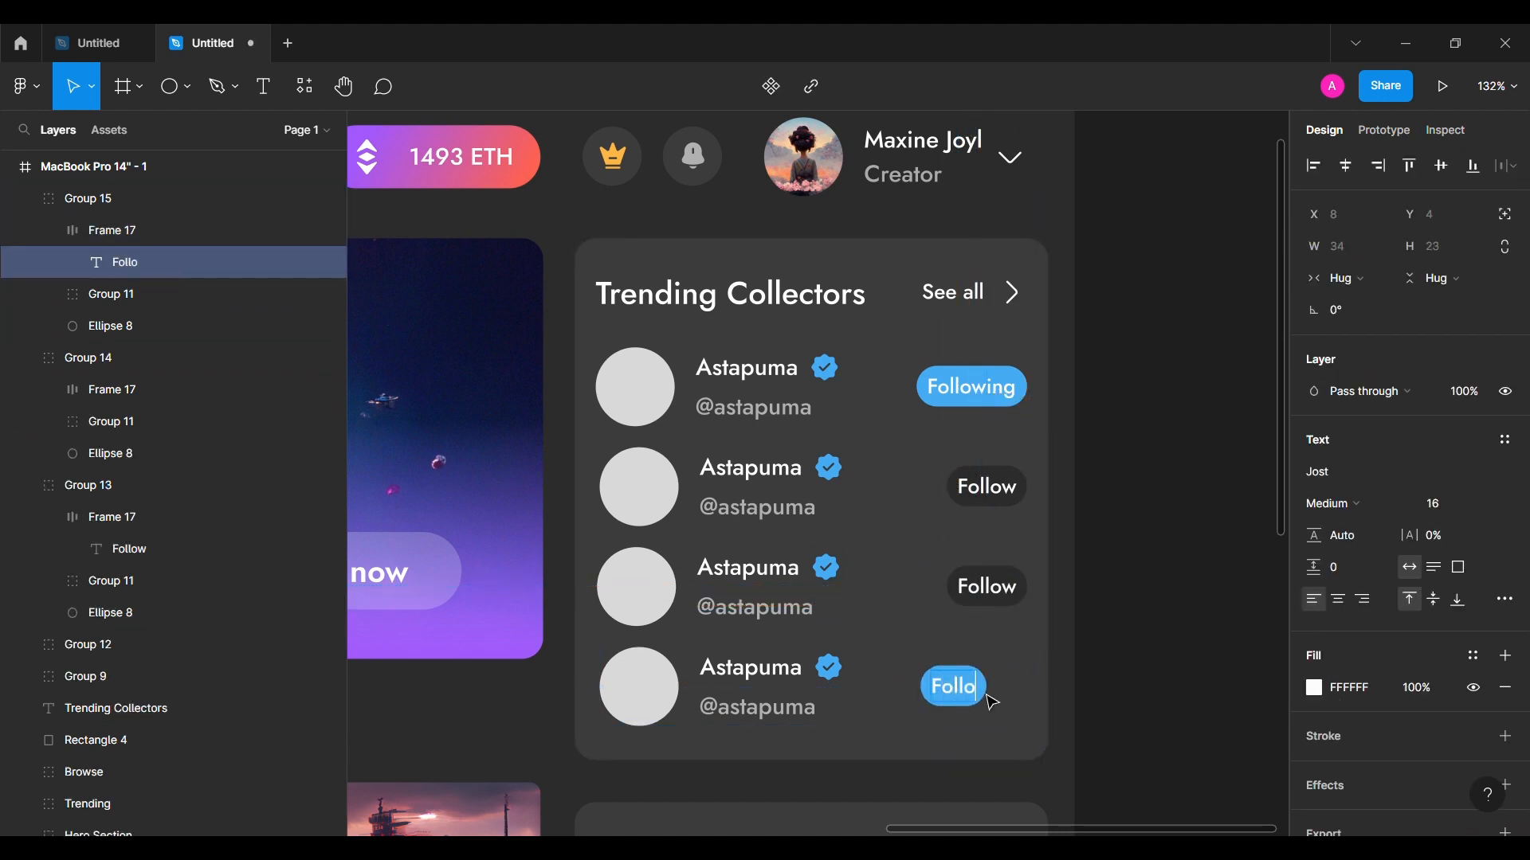
{"action": "key", "text": "Escape"}
{"action": "left_click", "coordinate": [52, 232]}
{"action": "left_click", "coordinate": [145, 209]}
{"action": "left_click", "coordinate": [146, 227]}
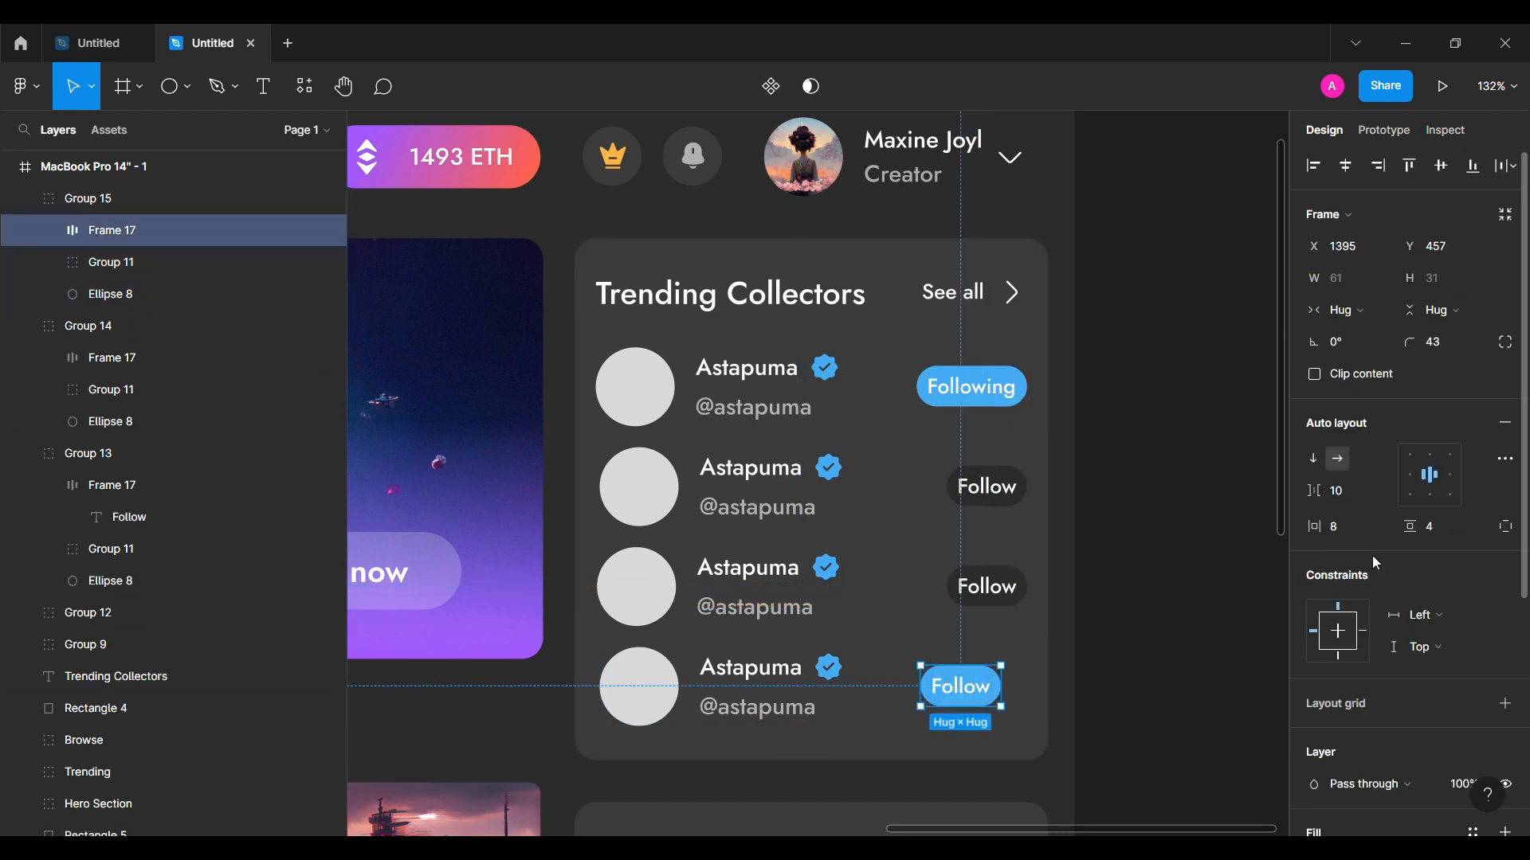
{"action": "scroll", "coordinate": [1372, 585], "scroll_direction": "down", "scroll_amount": 5}
{"action": "left_click", "coordinate": [1360, 636]}
{"action": "type", "text": "2B2B2B"}
{"action": "key", "text": "Return"}
{"action": "key", "text": "shift+Right"}
{"action": "key", "text": "shift+Right"}
{"action": "key", "text": "Right"}
{"action": "key", "text": "Right"}
{"action": "key", "text": "Right"}
{"action": "key", "text": "Right"}
{"action": "key", "text": "Right"}
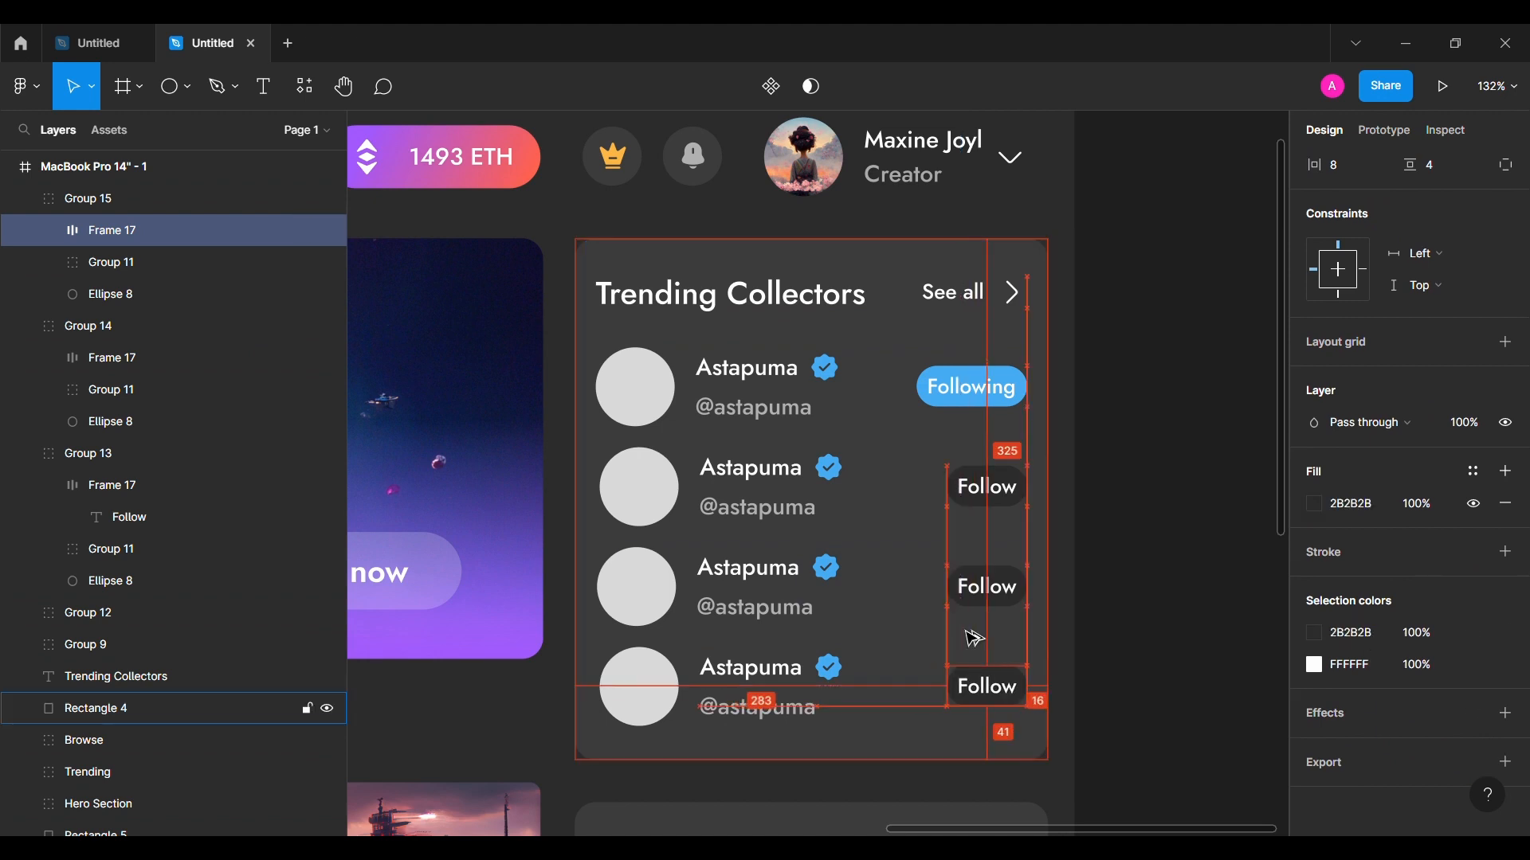
{"action": "left_click", "coordinate": [1153, 566]}
{"action": "scroll", "coordinate": [1152, 566], "scroll_direction": "left", "scroll_amount": 1}
{"action": "double_click", "coordinate": [761, 475]}
{"action": "double_click", "coordinate": [762, 475]}
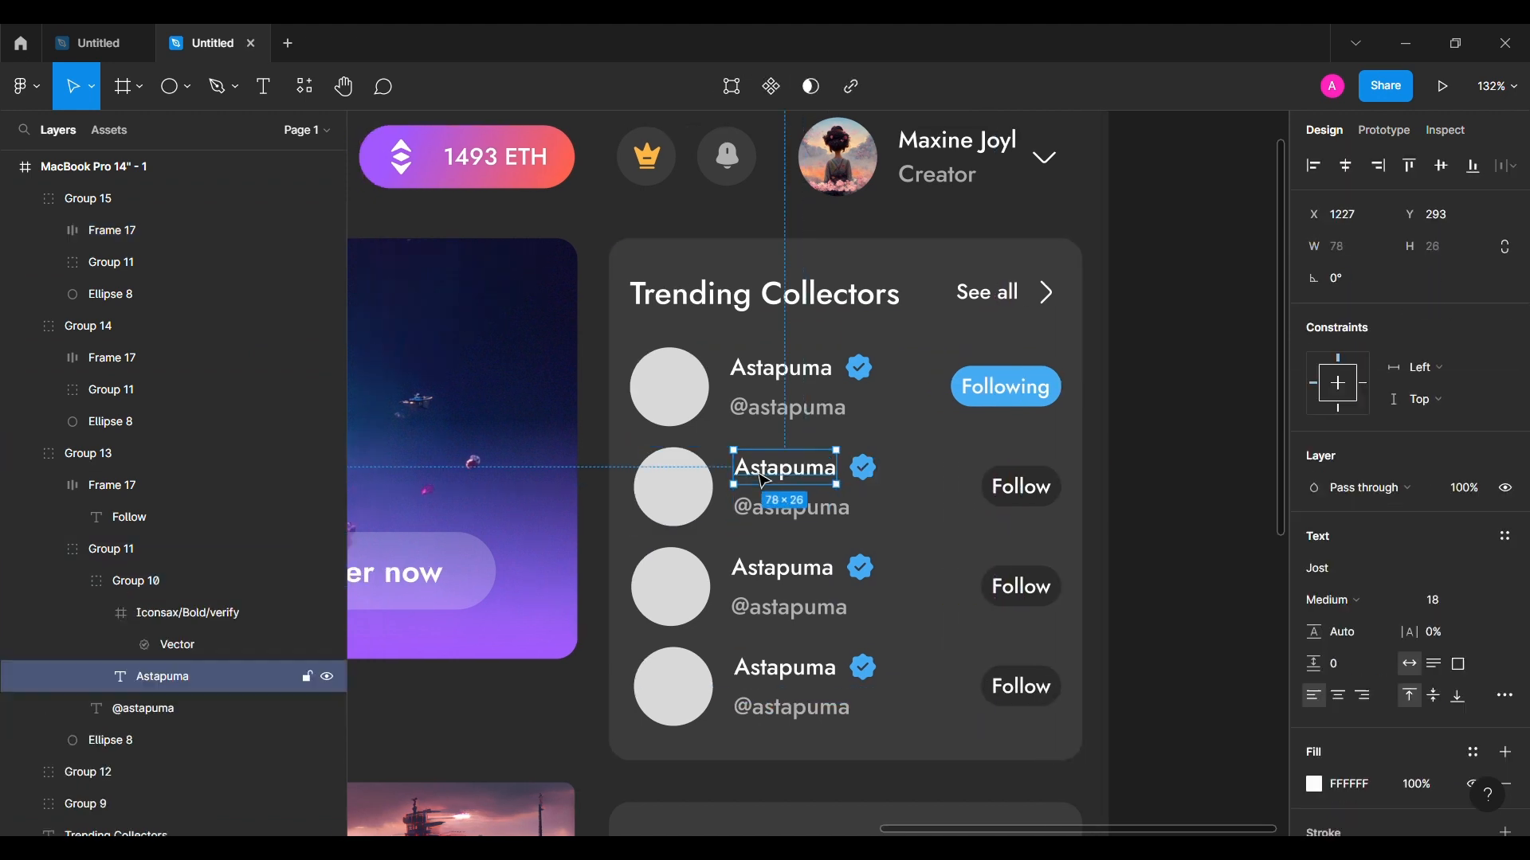
{"action": "double_click", "coordinate": [762, 476]}
{"action": "type", "text": "Duality"}
{"action": "double_click", "coordinate": [784, 572]}
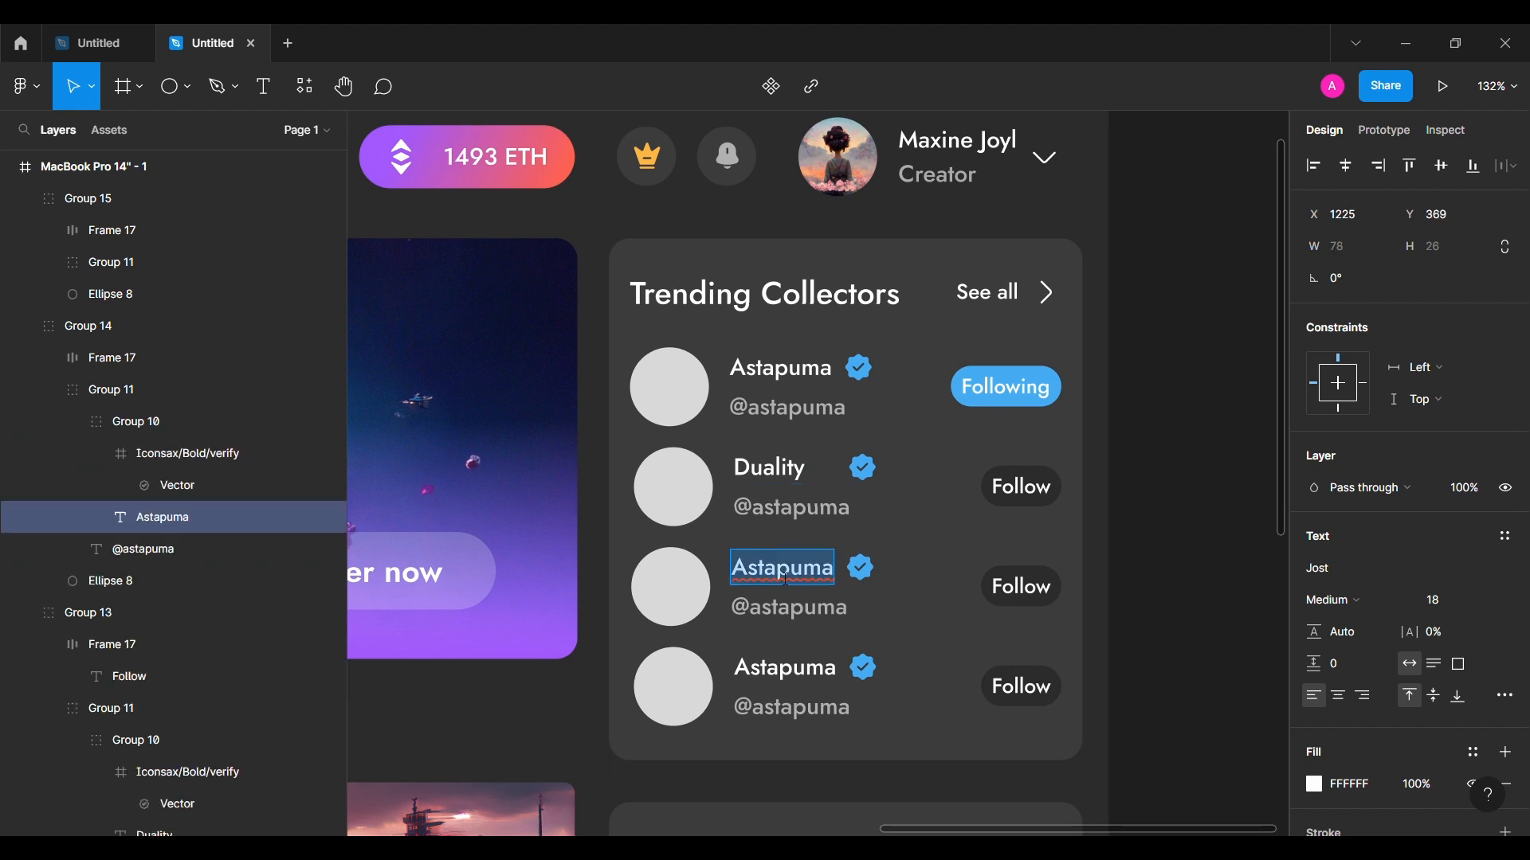
{"action": "type", "text": "MeganNFTmind"}
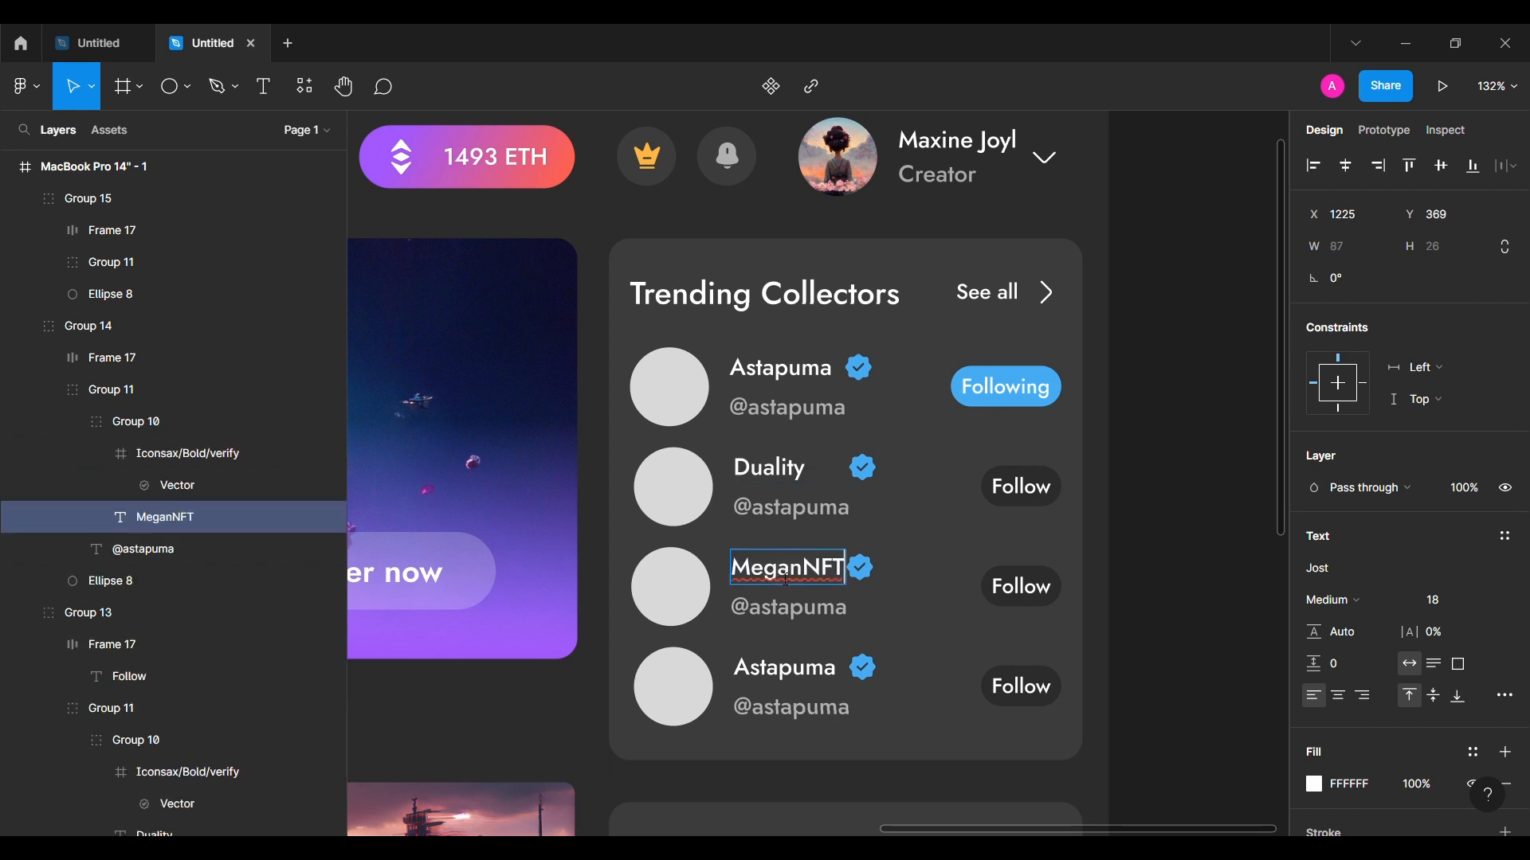
{"action": "double_click", "coordinate": [799, 523]}
{"action": "type", "text": "@duality"}
{"action": "double_click", "coordinate": [823, 613]}
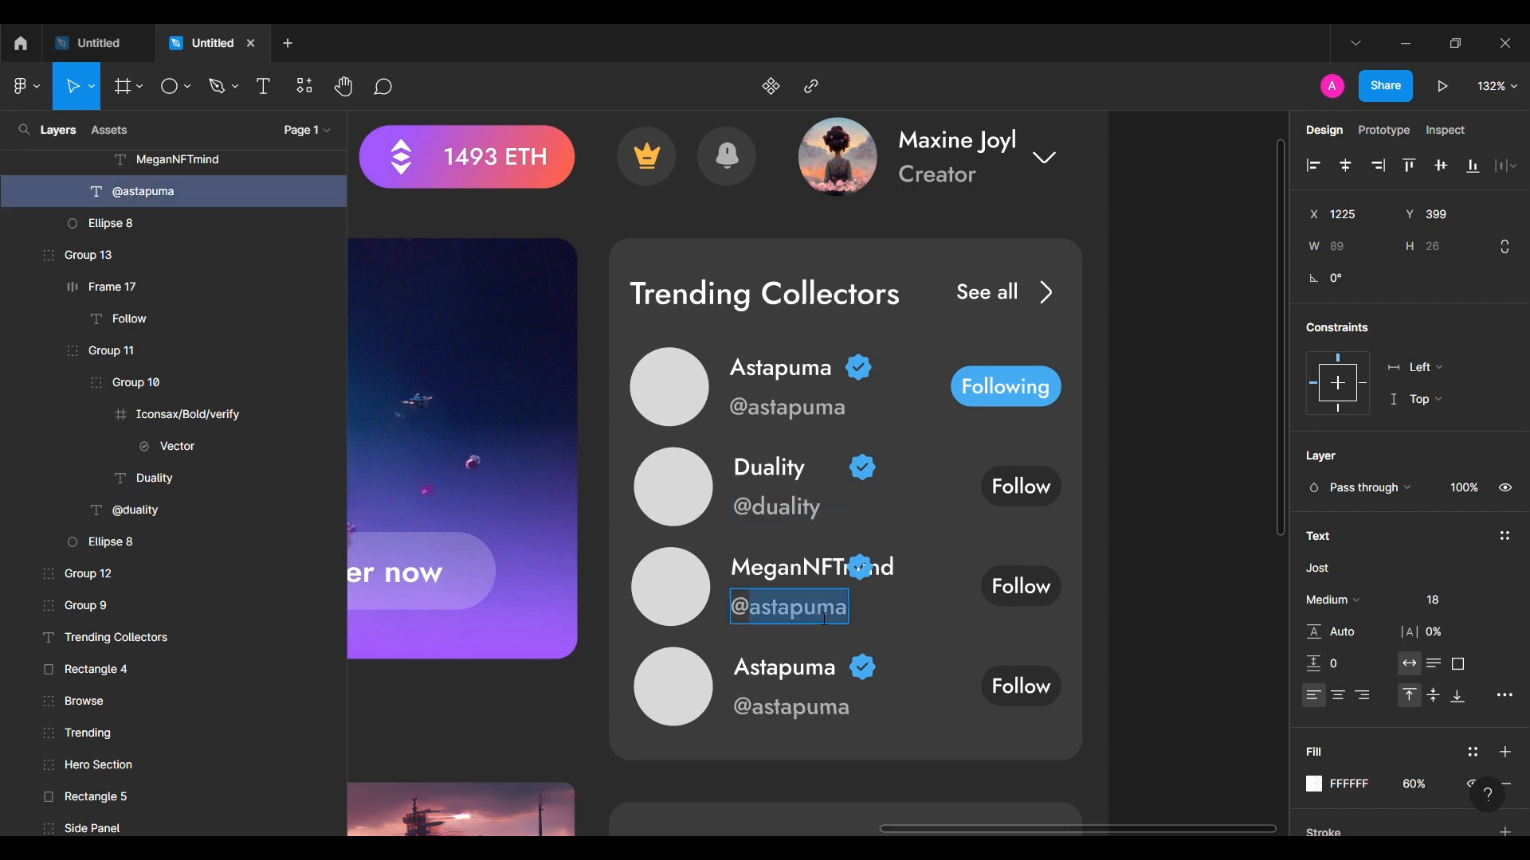
{"action": "type", "text": "@megan"}
{"action": "double_click", "coordinate": [784, 673]}
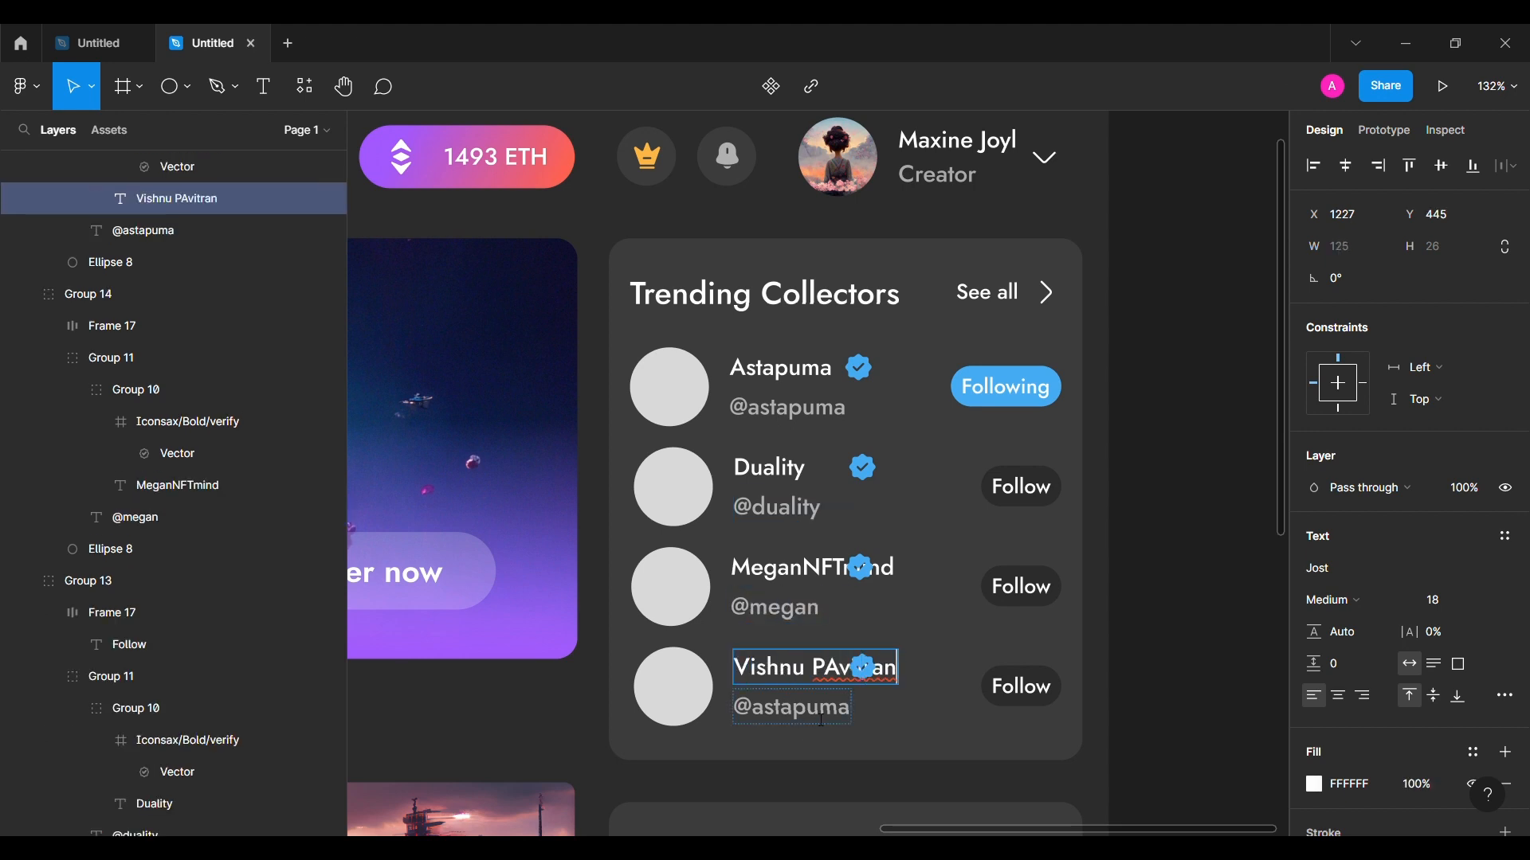
{"action": "double_click", "coordinate": [823, 720]}
{"action": "type", "text": "@vishnu"}
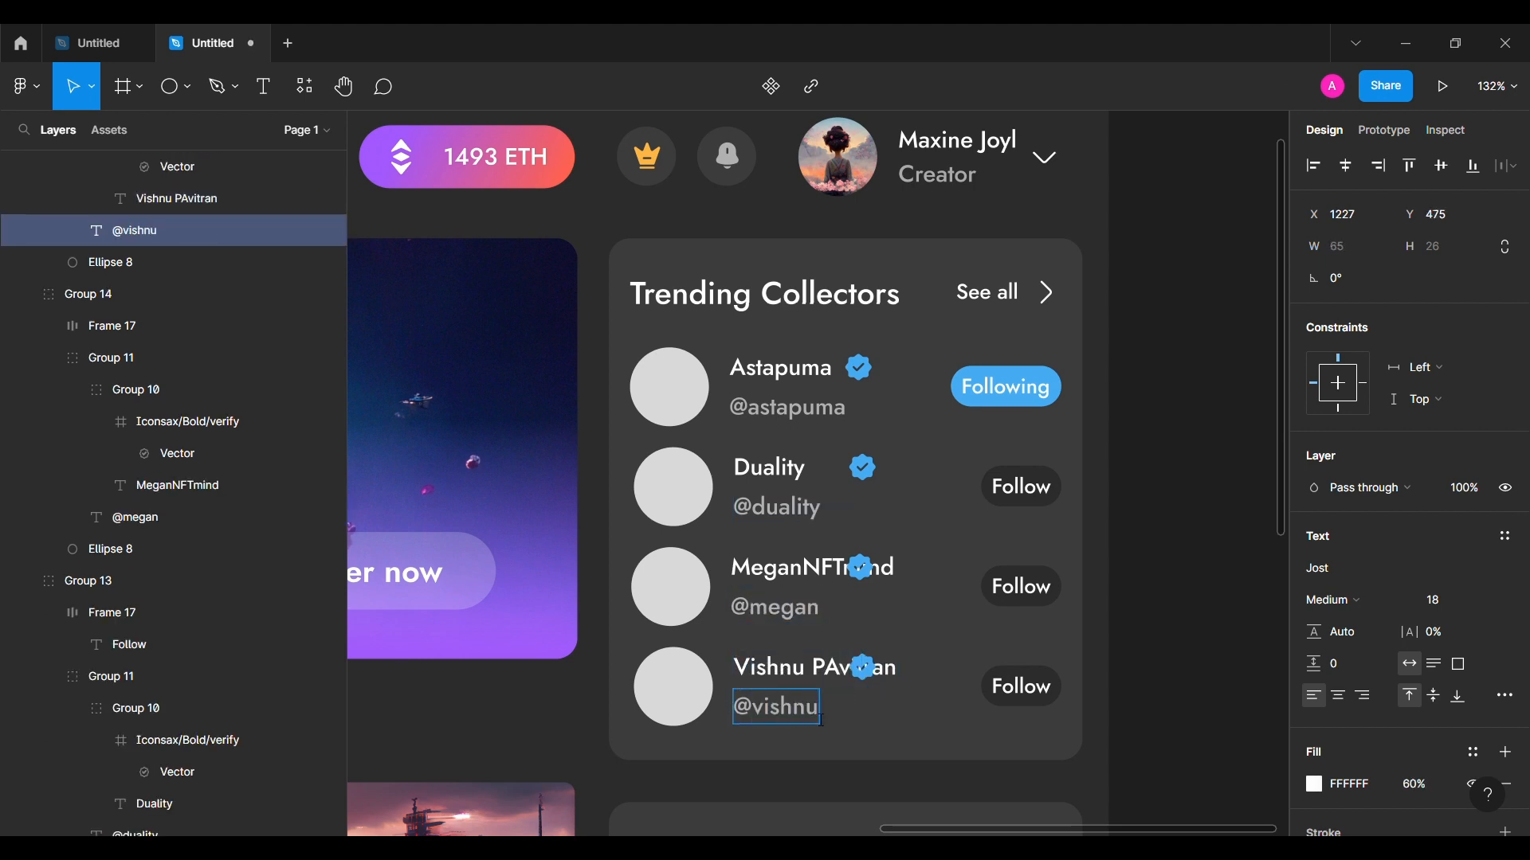
{"action": "left_click", "coordinate": [884, 713]}
Step: Nudge the verify badges right after the names in rows two and three
{"action": "double_click", "coordinate": [866, 477]}
{"action": "double_click", "coordinate": [866, 477]}
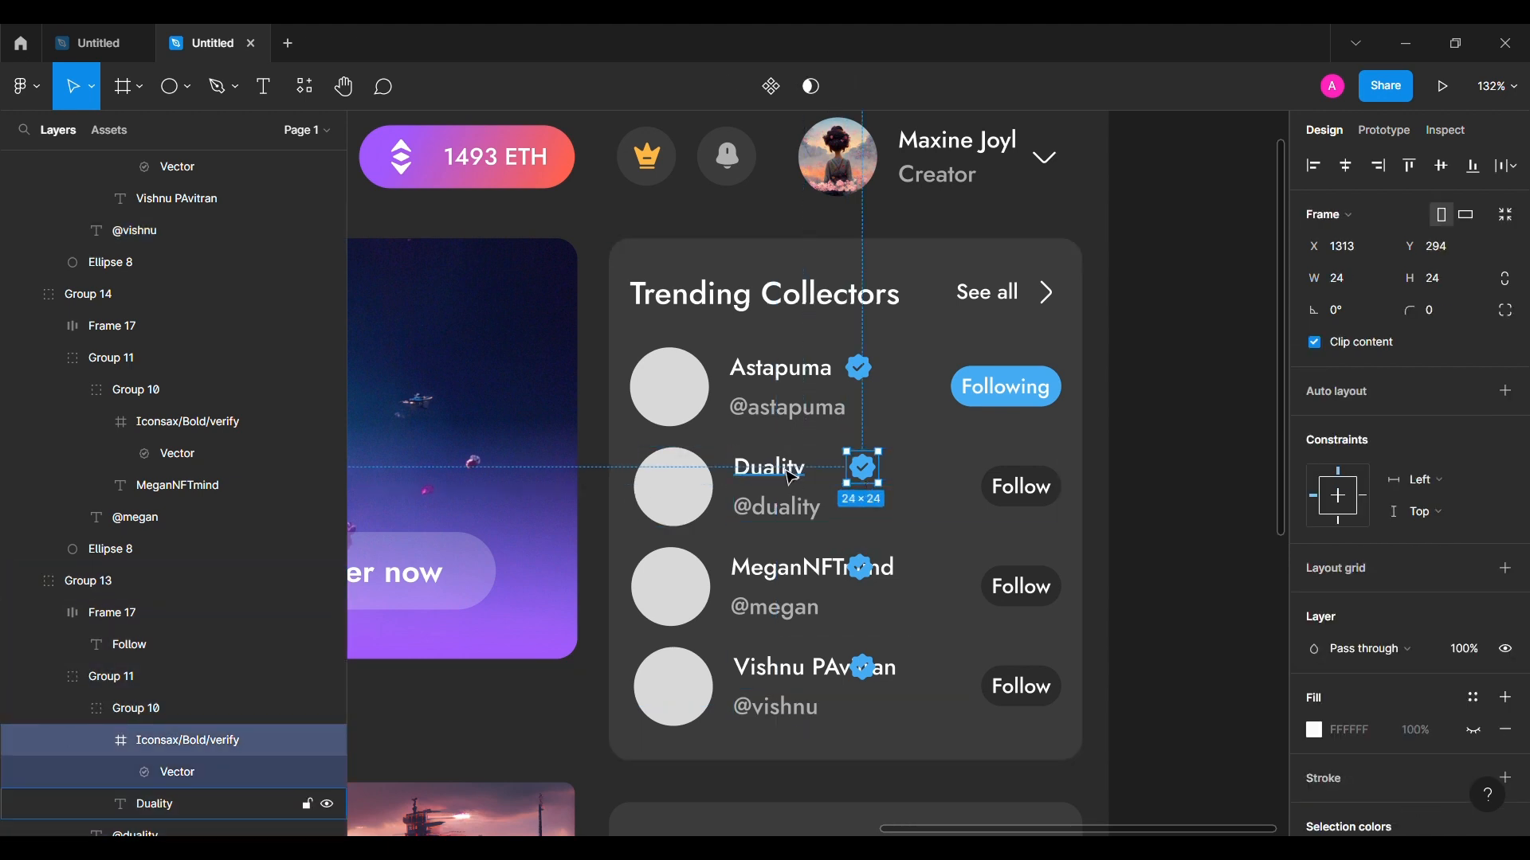
{"action": "key", "text": "shift+Left"}
{"action": "left_click", "coordinate": [861, 567]}
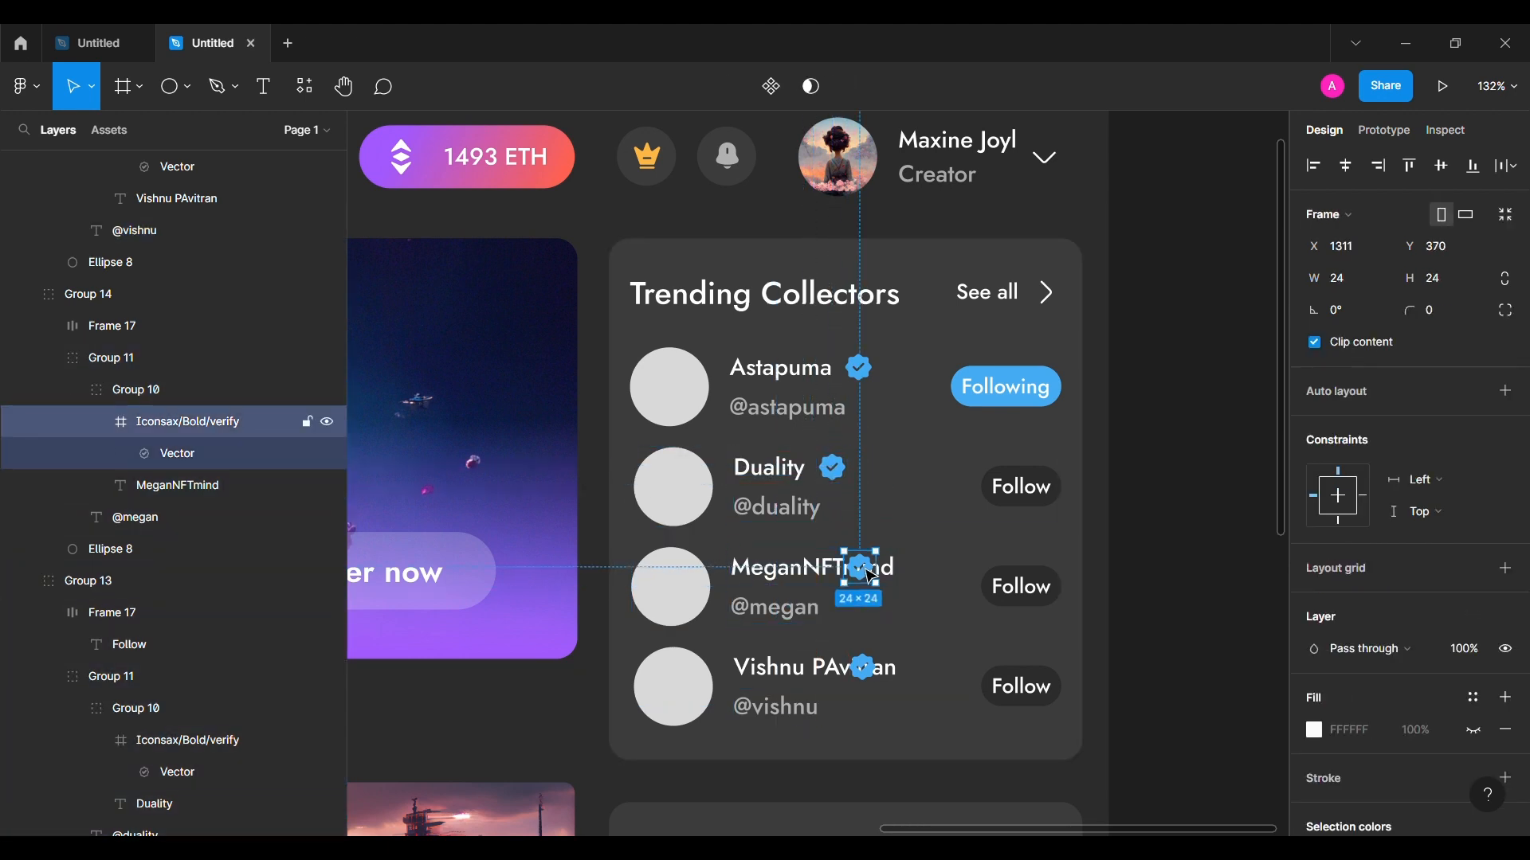
{"action": "key", "text": "shift+Right"}
{"action": "key", "text": "shift+Right"}
{"action": "key", "text": "shift+Right"}
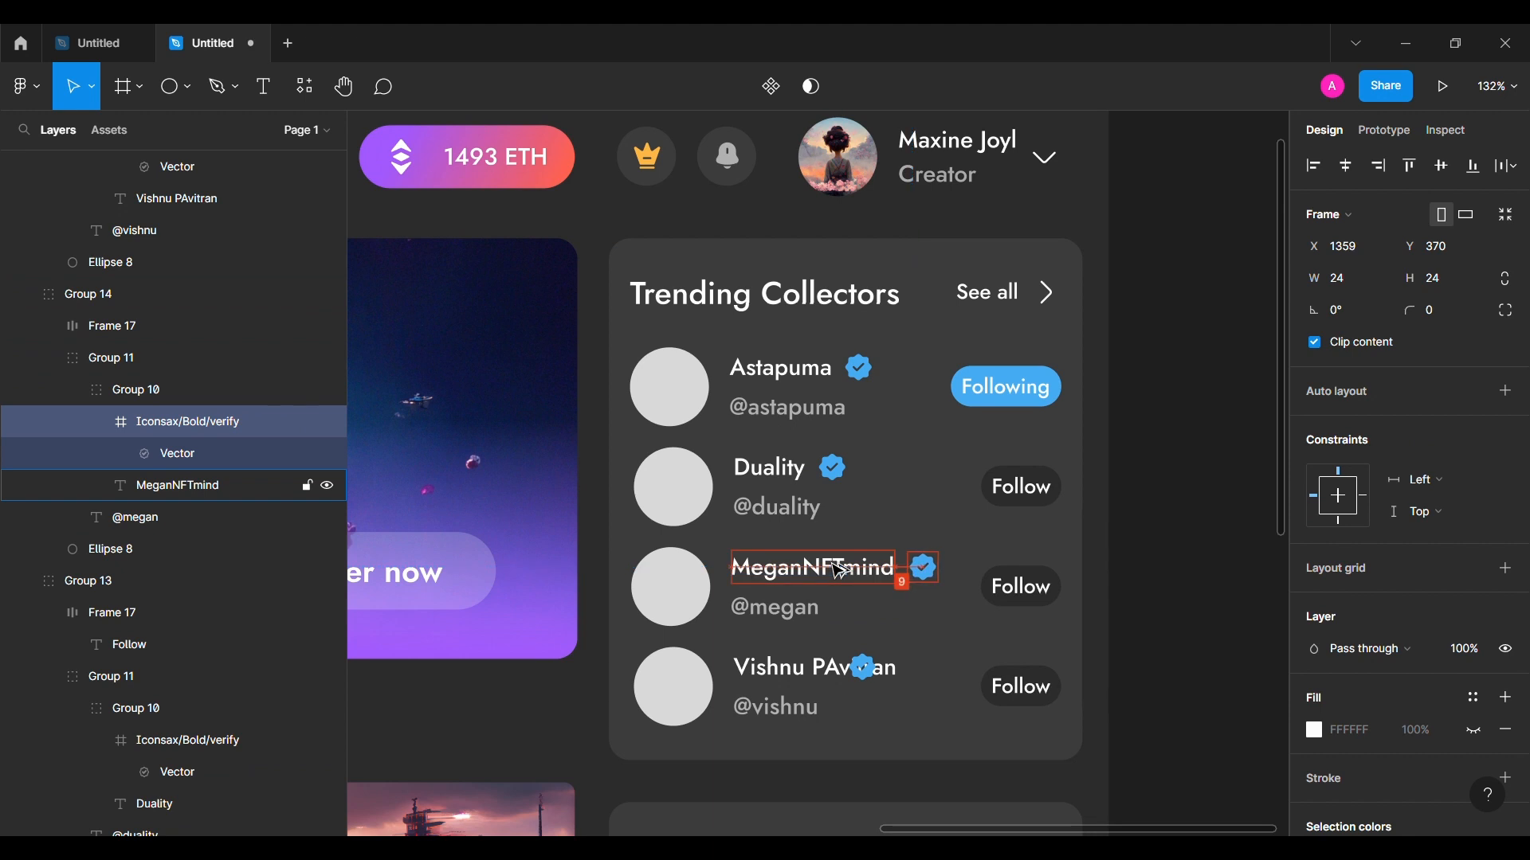
Step: Move the fourth row's verify badge right after its name and collapse the layer groups
{"action": "left_click", "coordinate": [874, 682]}
{"action": "double_click", "coordinate": [869, 675]}
{"action": "double_click", "coordinate": [870, 674]}
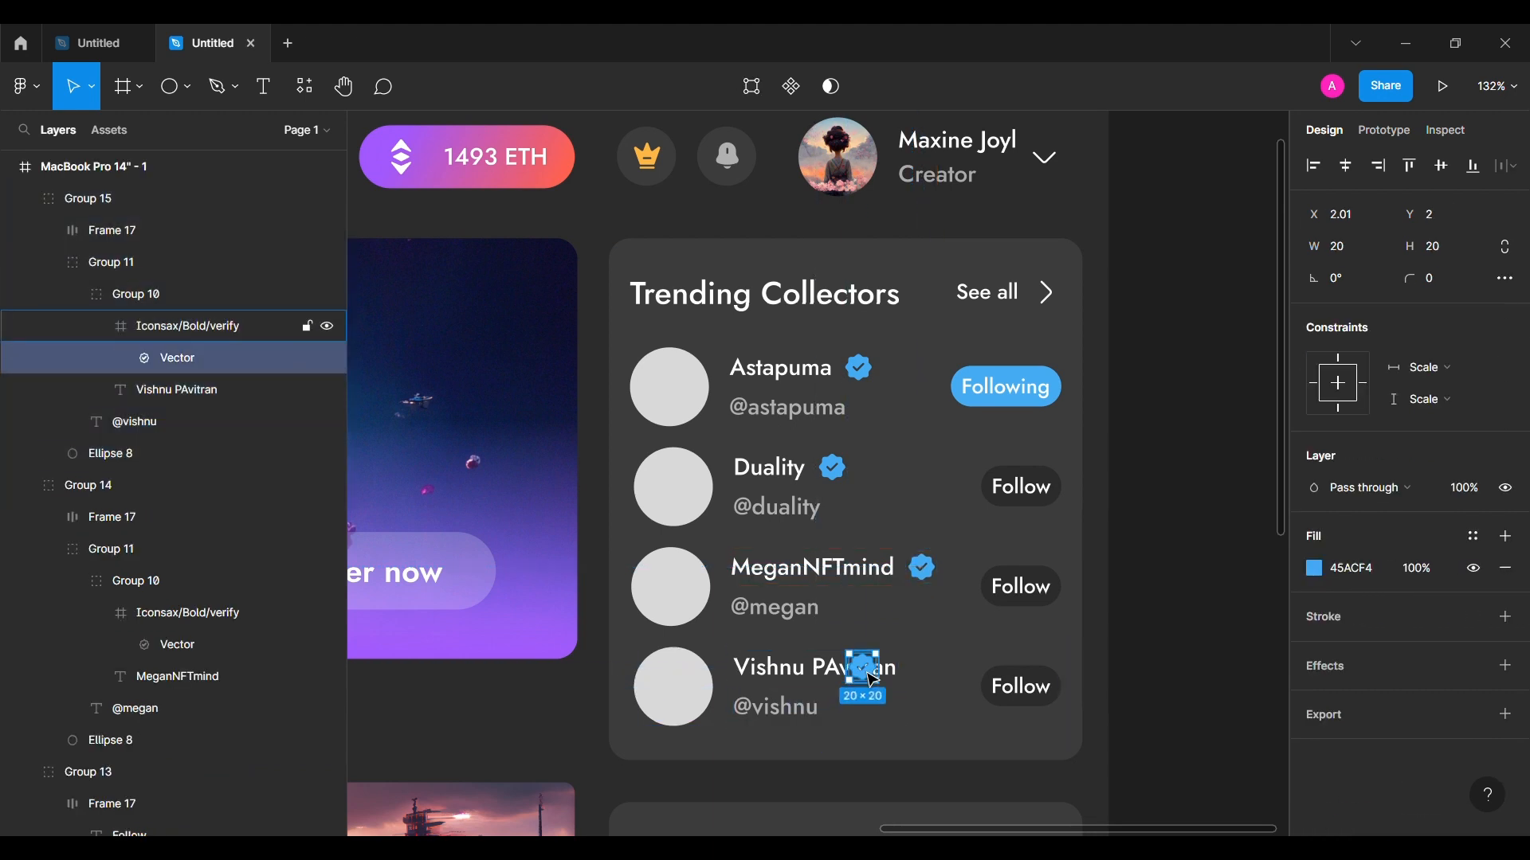
{"action": "left_click", "coordinate": [156, 330]}
{"action": "key", "text": "shift+Right"}
{"action": "key", "text": "shift+Right"}
{"action": "key", "text": "shift+Right"}
{"action": "key", "text": "shift+Right"}
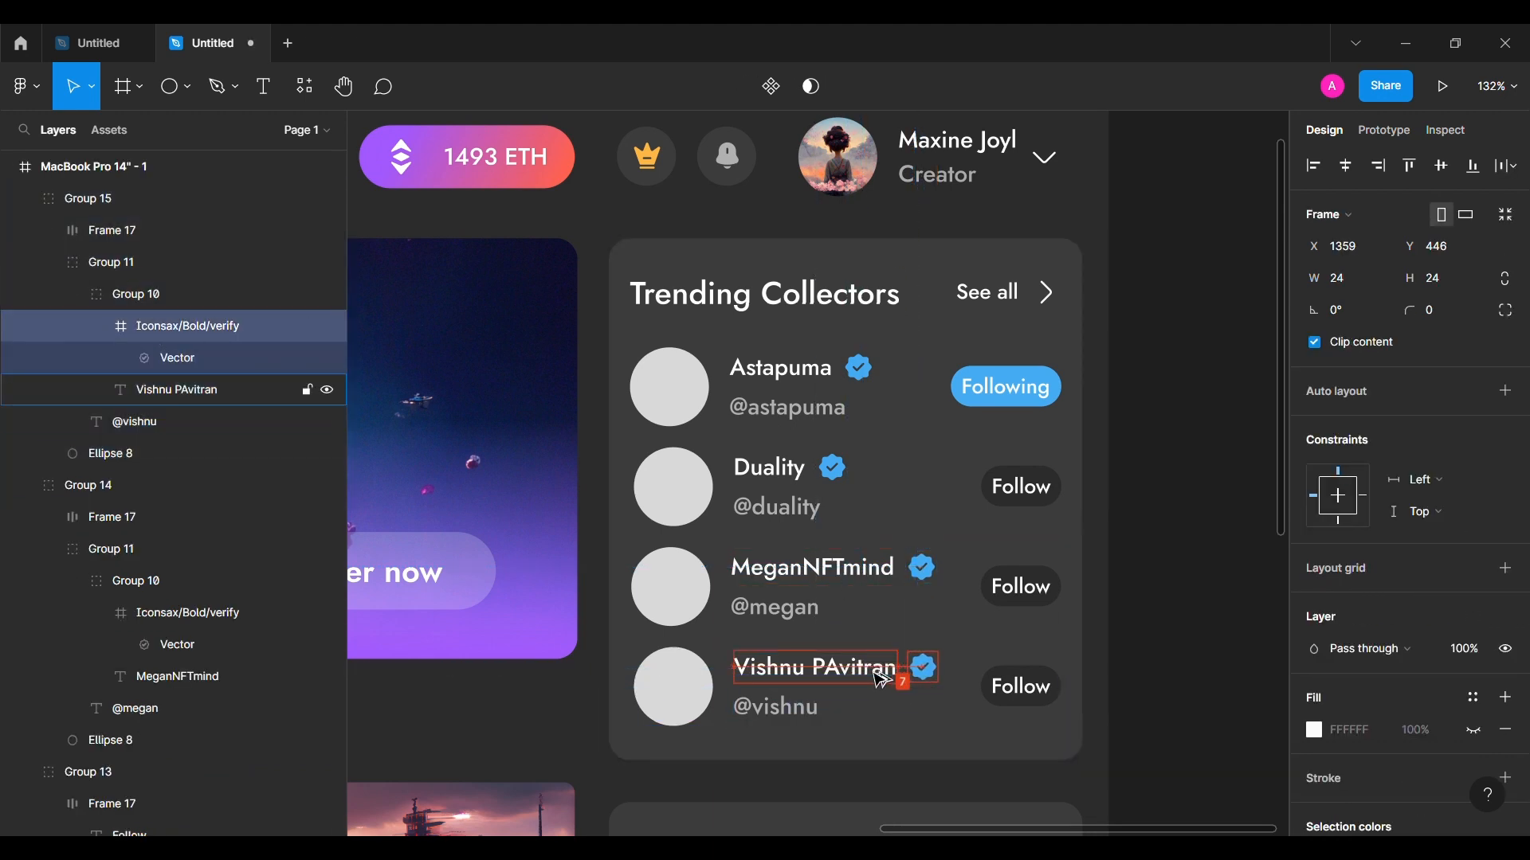
{"action": "left_click", "coordinate": [1181, 603]}
{"action": "left_click", "coordinate": [74, 294]}
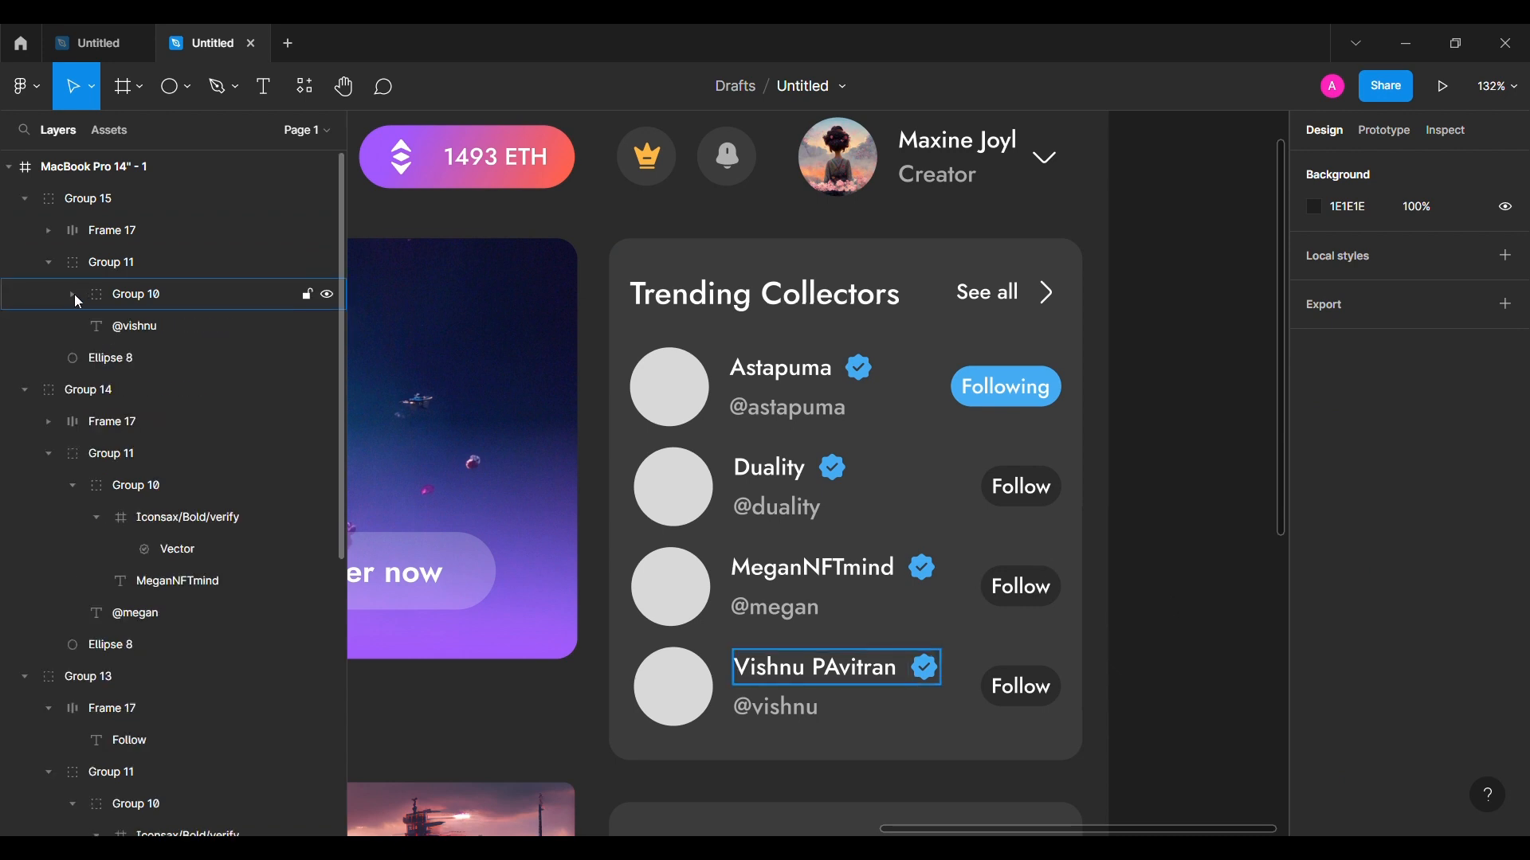
{"action": "left_click", "coordinate": [55, 454]}
{"action": "left_click", "coordinate": [55, 609]}
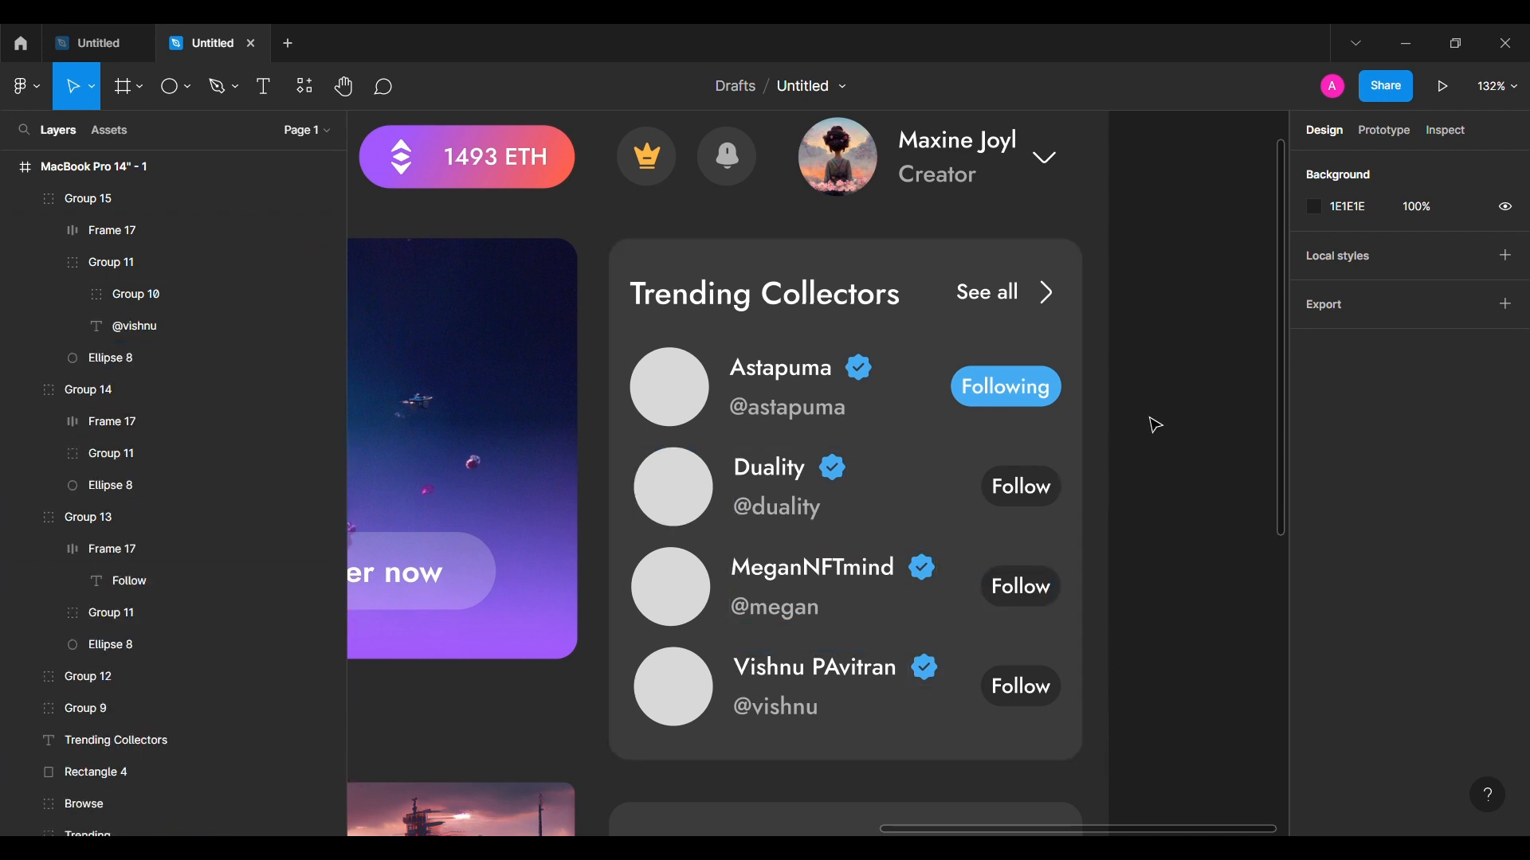
Step: Place robot and character portrait images into the four Trending Collectors avatar circles
{"action": "left_click", "coordinate": [676, 378]}
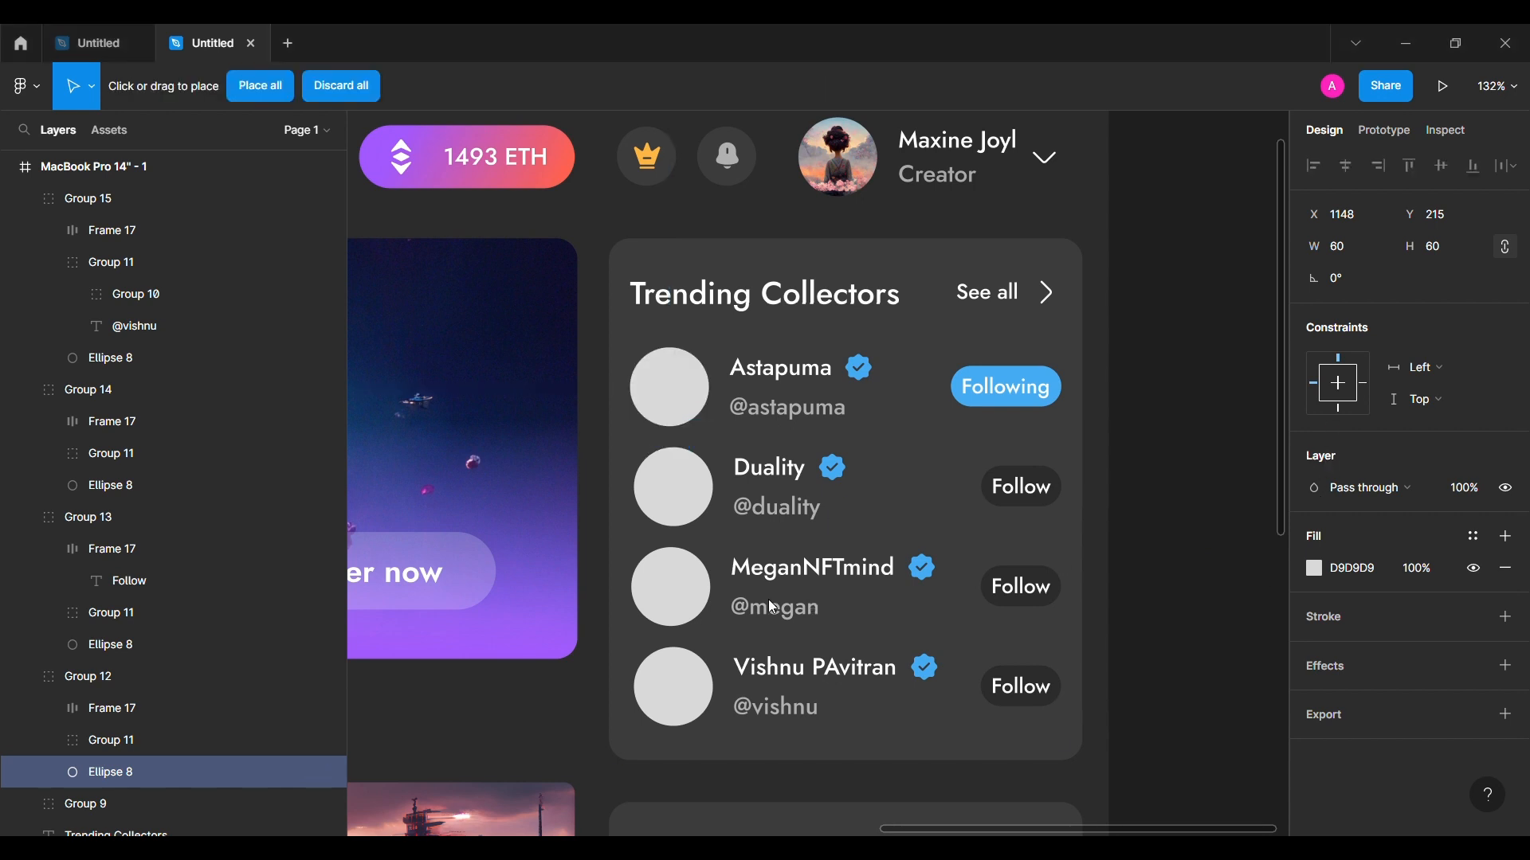
{"action": "left_click", "coordinate": [668, 390]}
{"action": "scroll", "coordinate": [1144, 502], "scroll_direction": "down", "scroll_amount": 3}
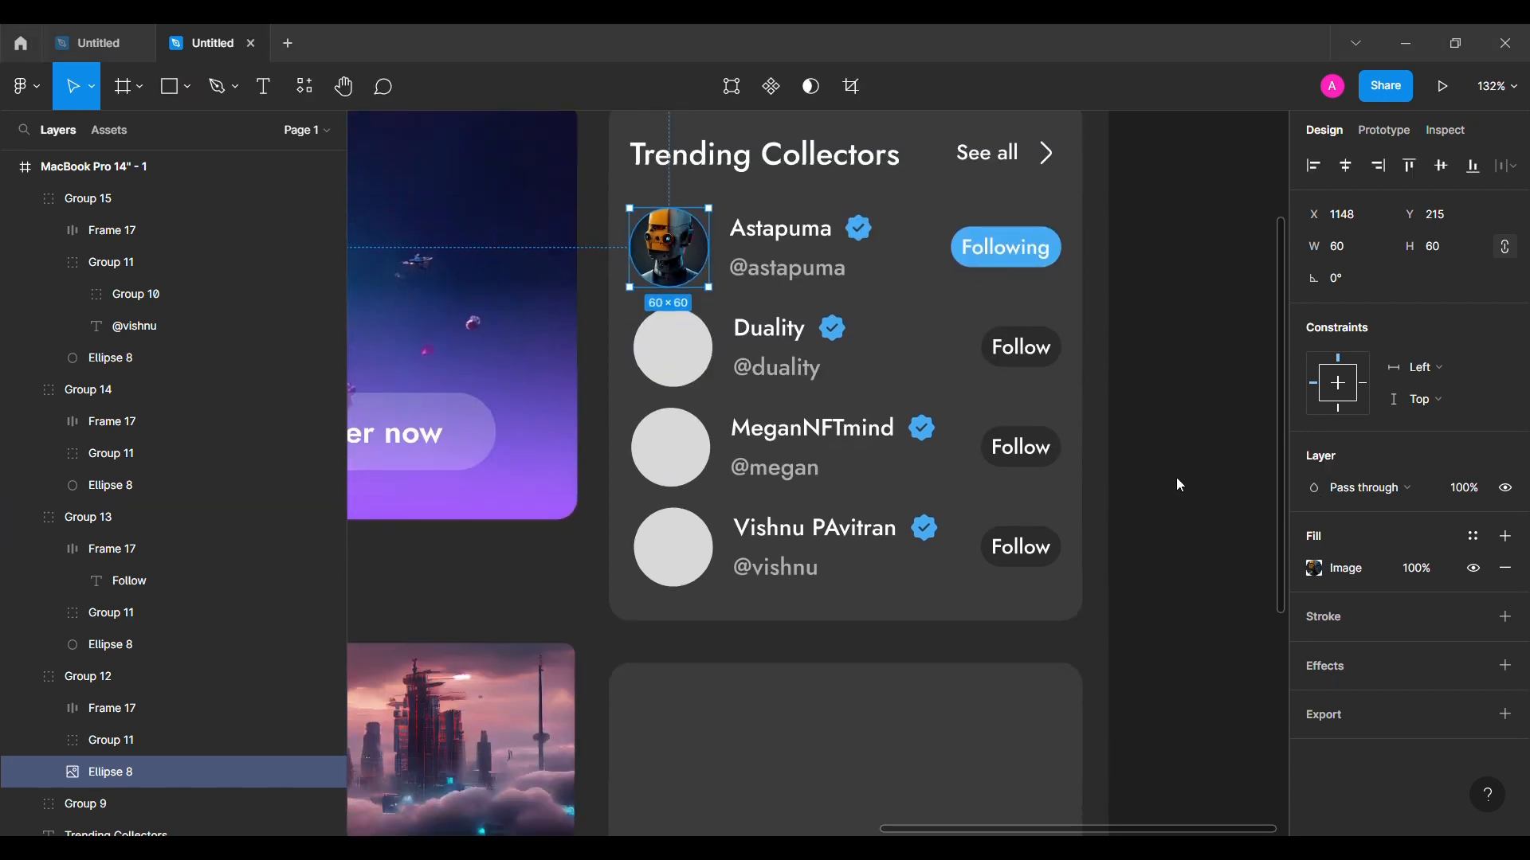
{"action": "left_click", "coordinate": [673, 350]}
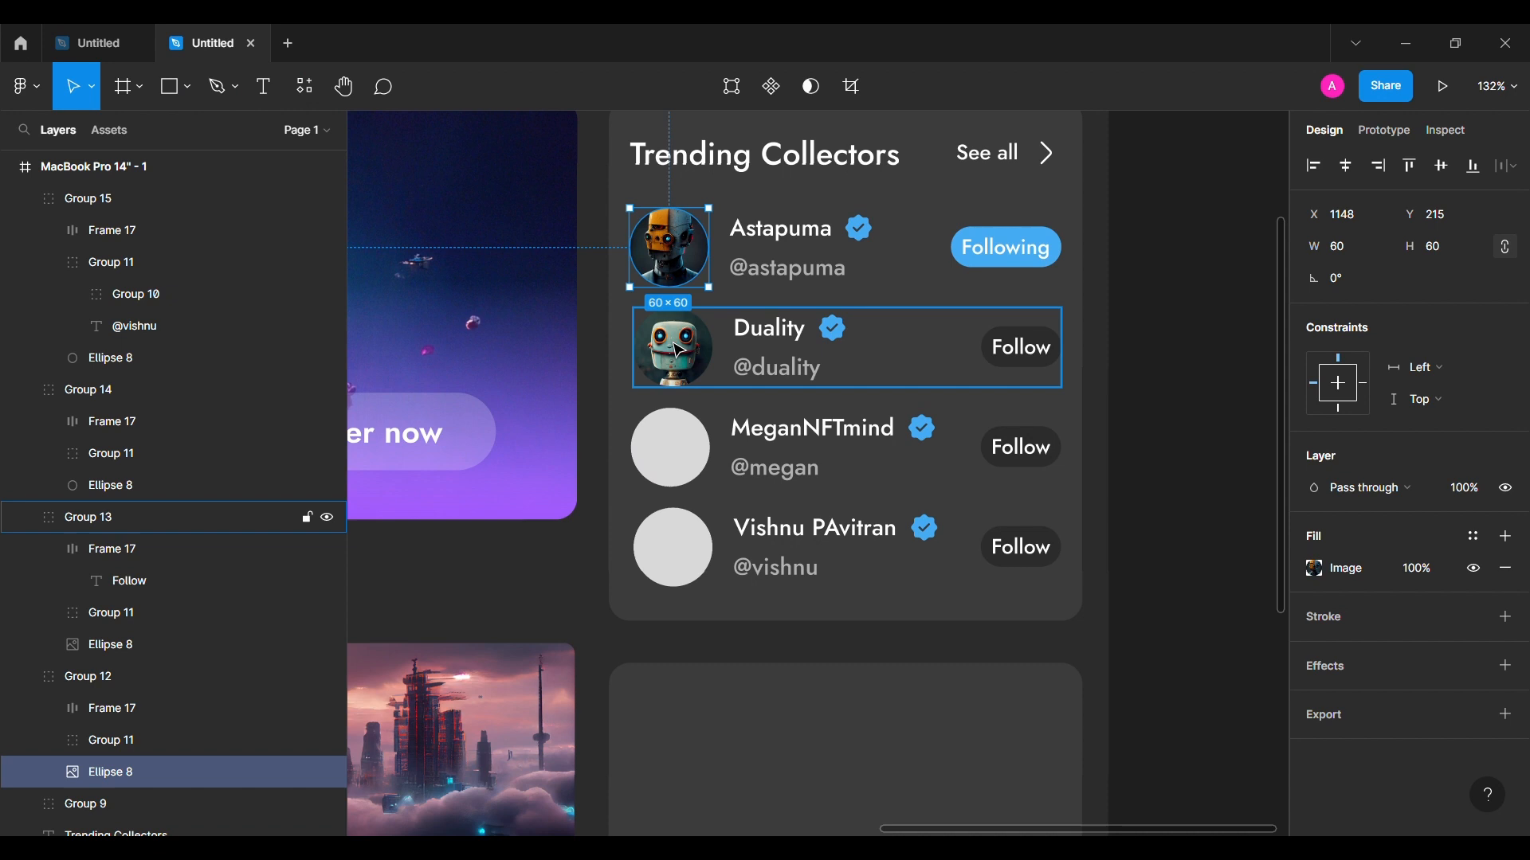
{"action": "left_click", "coordinate": [1110, 375]}
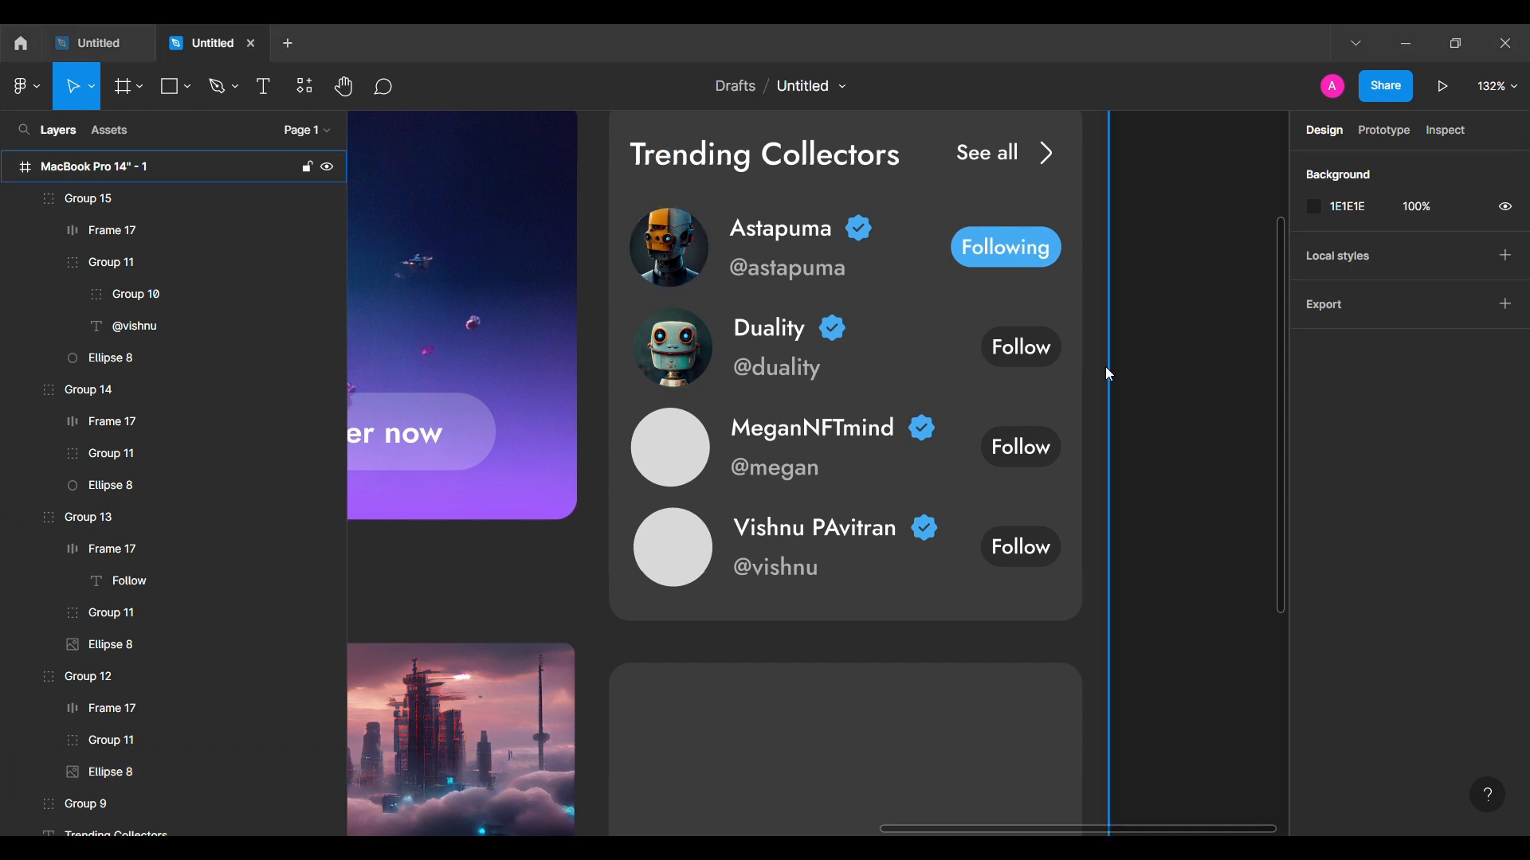
{"action": "left_click", "coordinate": [672, 448]}
{"action": "left_click", "coordinate": [1219, 466]}
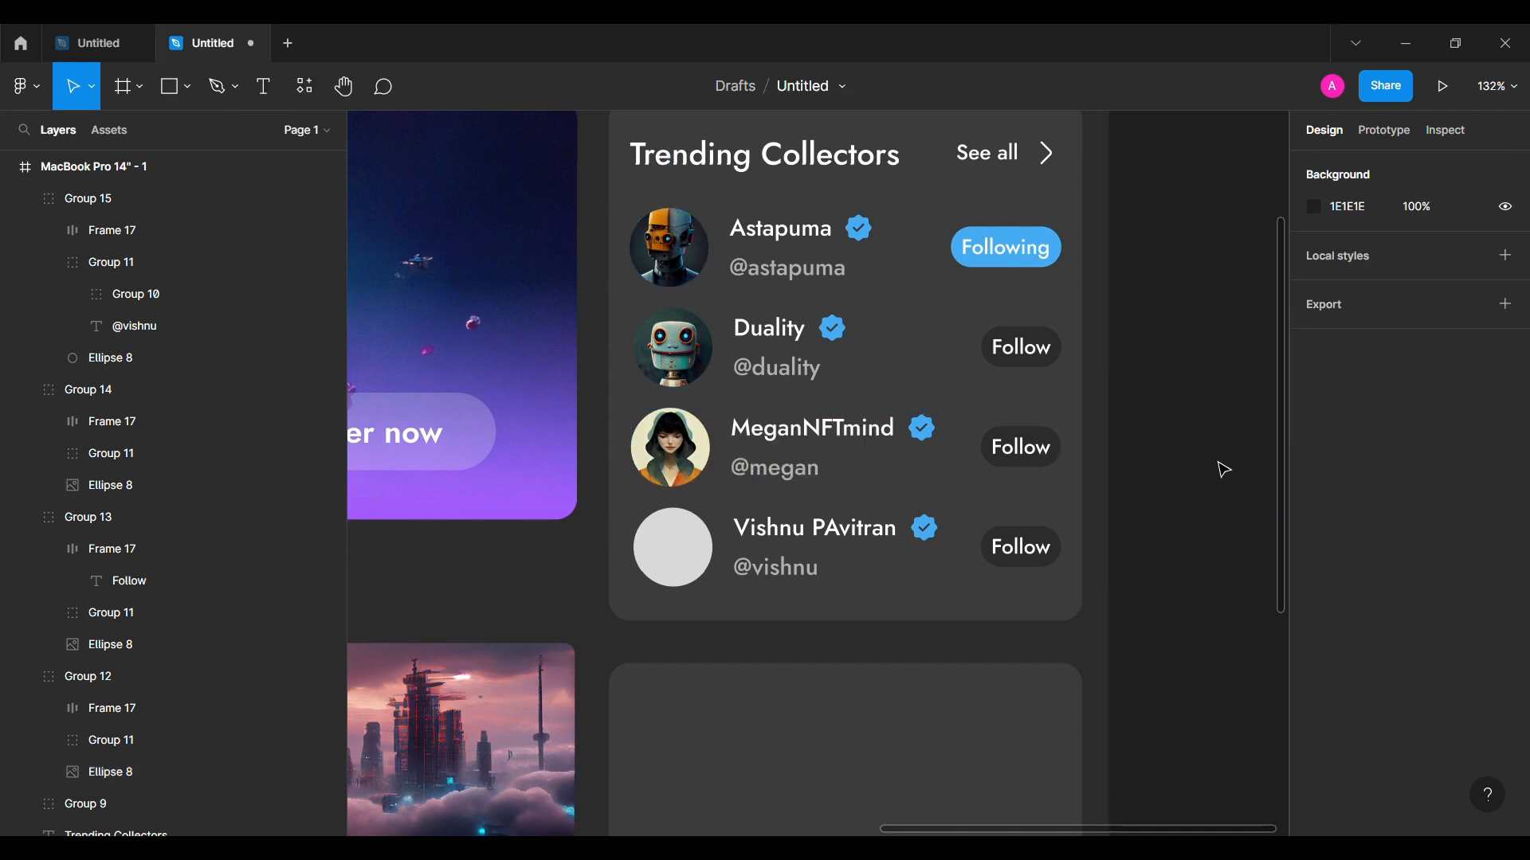
{"action": "left_click", "coordinate": [701, 570]}
Step: Collapse the expanded collector row groups in the Layers panel
{"action": "scroll", "coordinate": [1195, 417], "scroll_direction": "down", "scroll_amount": 3}
{"action": "left_click", "coordinate": [49, 262]}
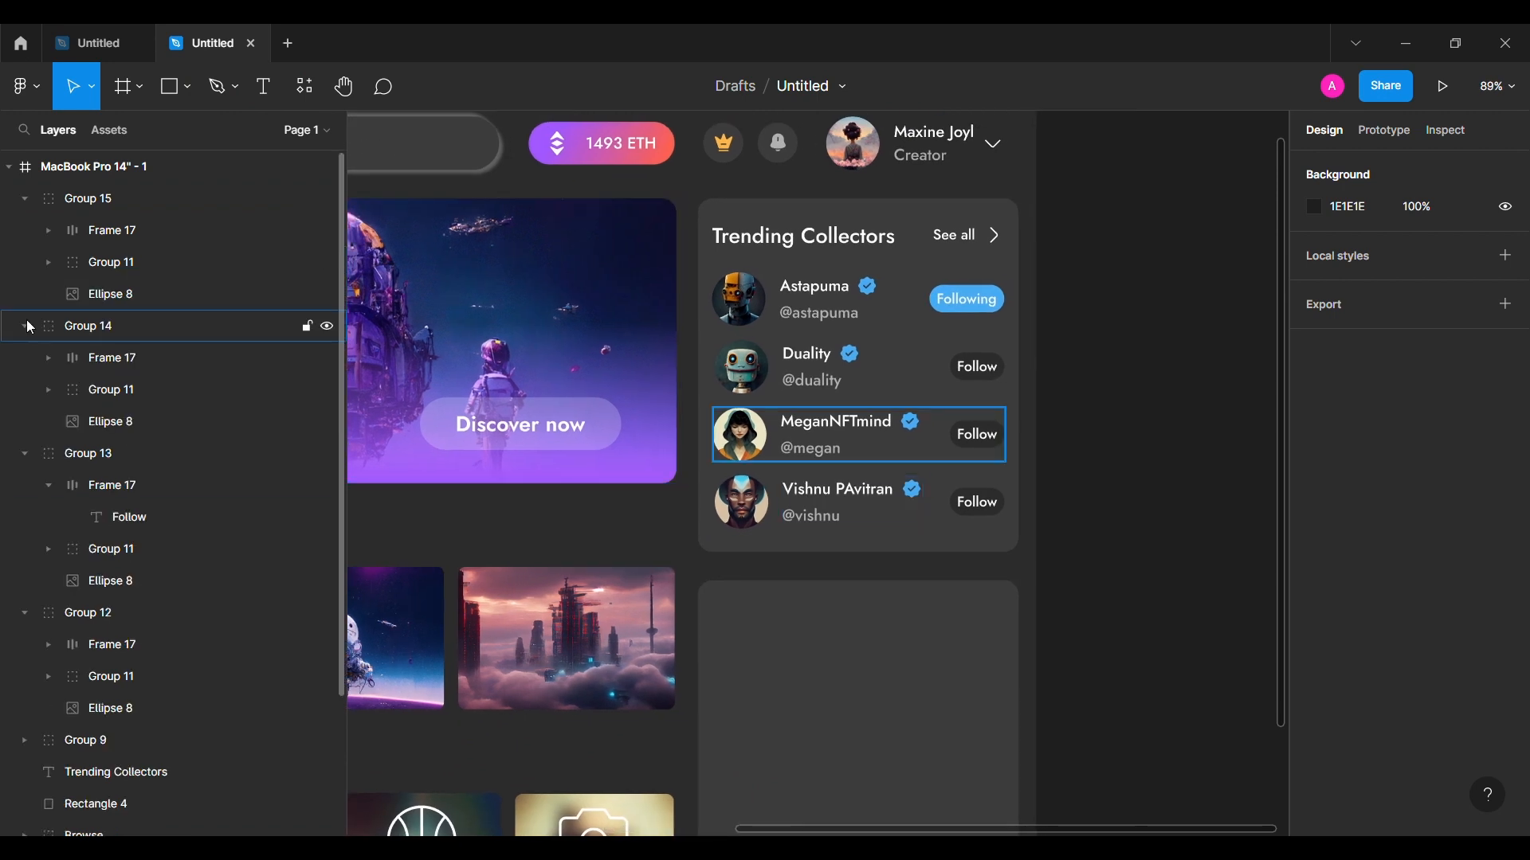
{"action": "left_click", "coordinate": [25, 326]}
{"action": "left_click", "coordinate": [25, 199]}
{"action": "left_click", "coordinate": [25, 263]}
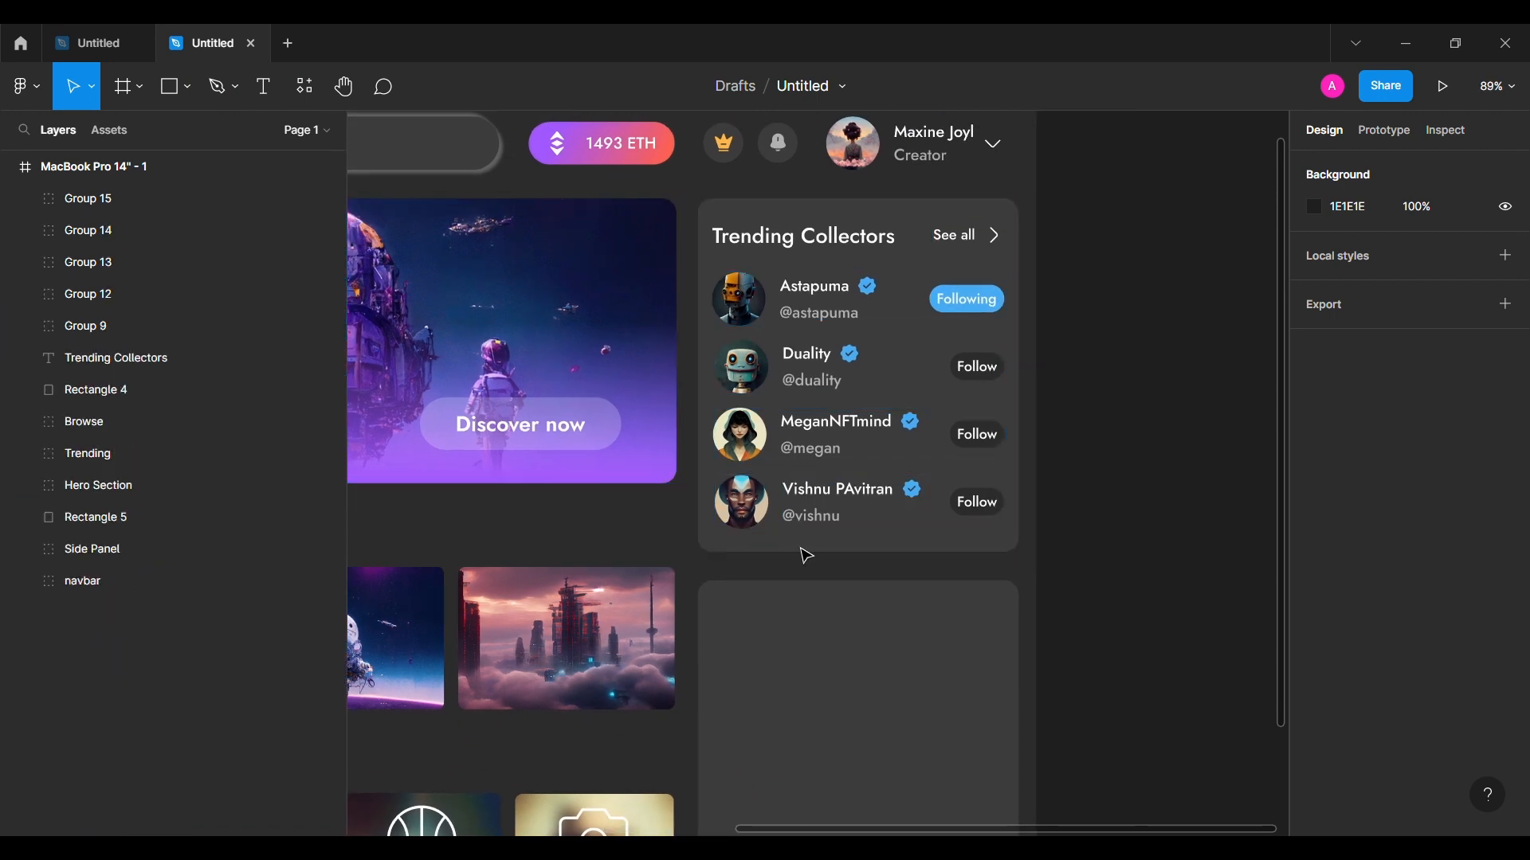
Step: Duplicate the heading and See all link into the lower card and retitle it Top Creators
{"action": "left_click", "coordinate": [870, 238]}
{"action": "left_click", "coordinate": [950, 237], "text": "shift"}
{"action": "left_click_drag", "start_coordinate": [837, 241], "coordinate": [810, 673]}
{"action": "double_click", "coordinate": [793, 629]}
{"action": "type", "text": "Top"}
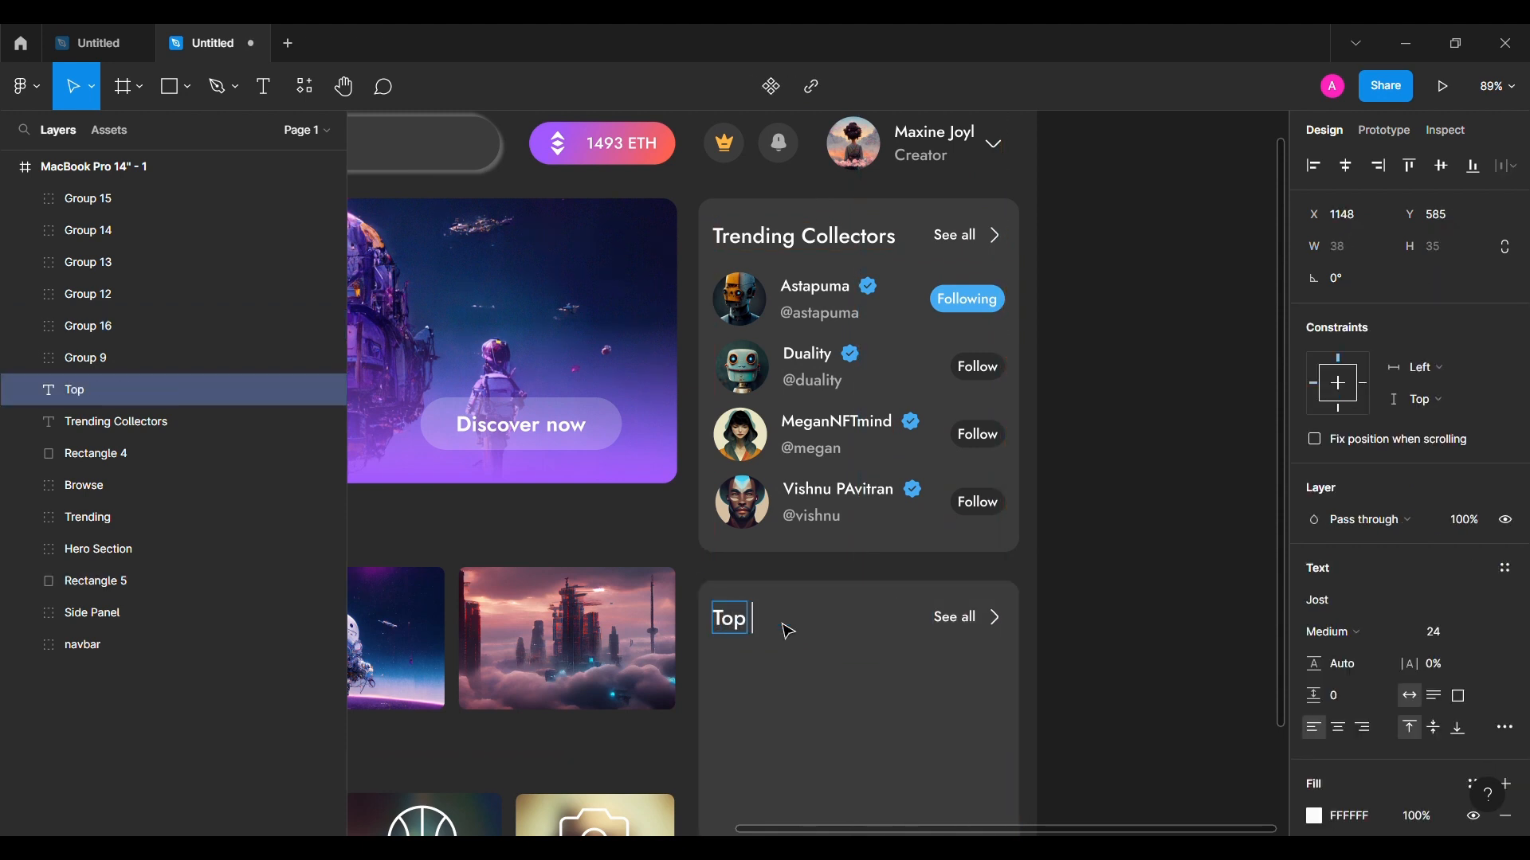
{"action": "key", "text": "Escape"}
{"action": "key", "text": "Escape"}
Step: Reorder the collectors card's layers and group them as 'Trending Collectors'
{"action": "left_click", "coordinate": [87, 454]}
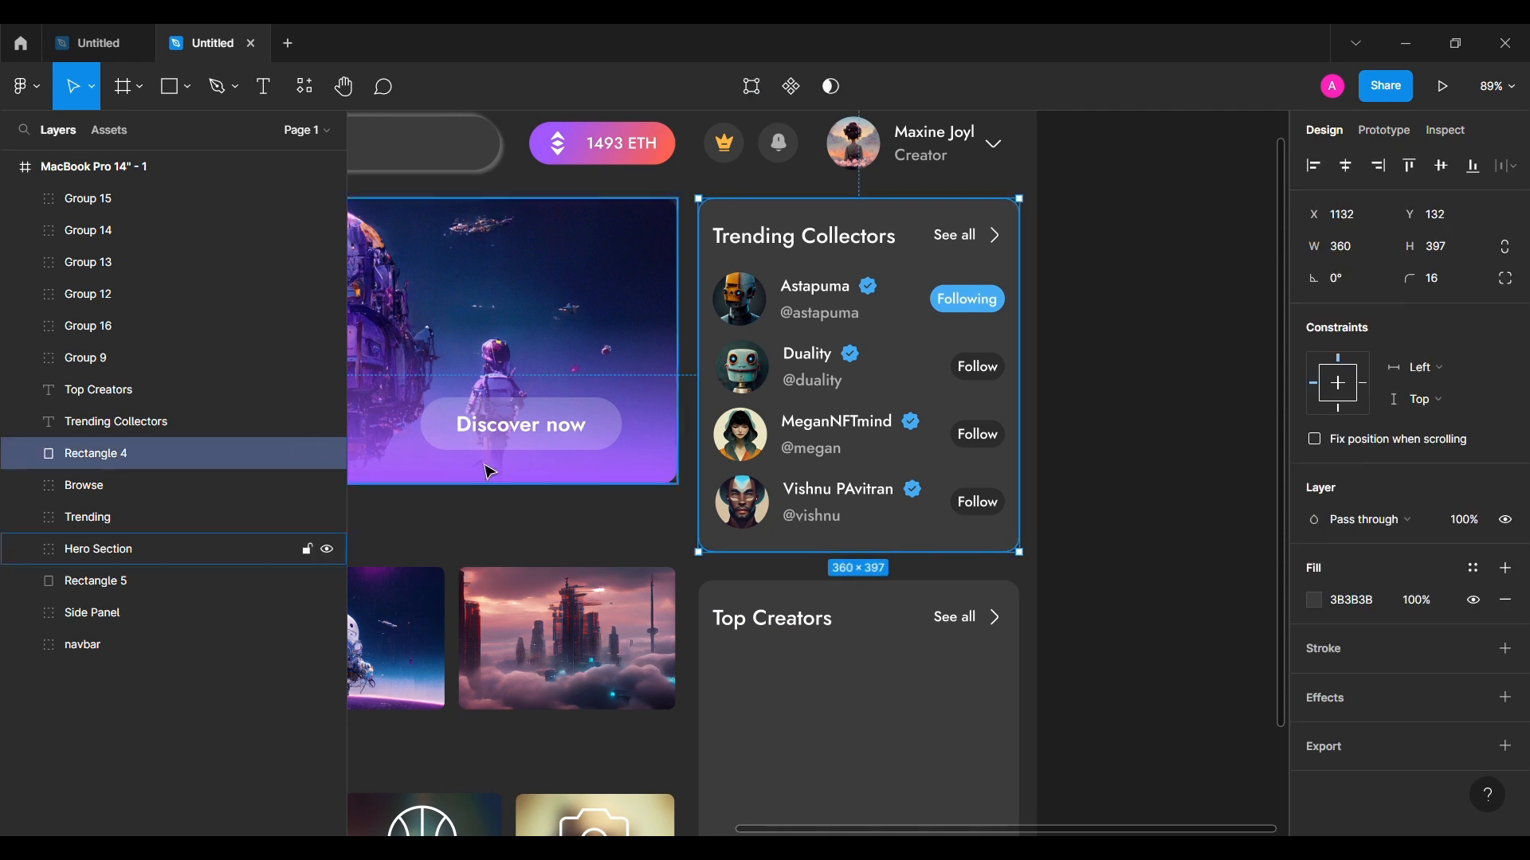
{"action": "left_click", "coordinate": [141, 419], "text": "shift"}
{"action": "left_click_drag", "start_coordinate": [141, 419], "coordinate": [174, 385]}
{"action": "left_click", "coordinate": [162, 199], "text": "shift"}
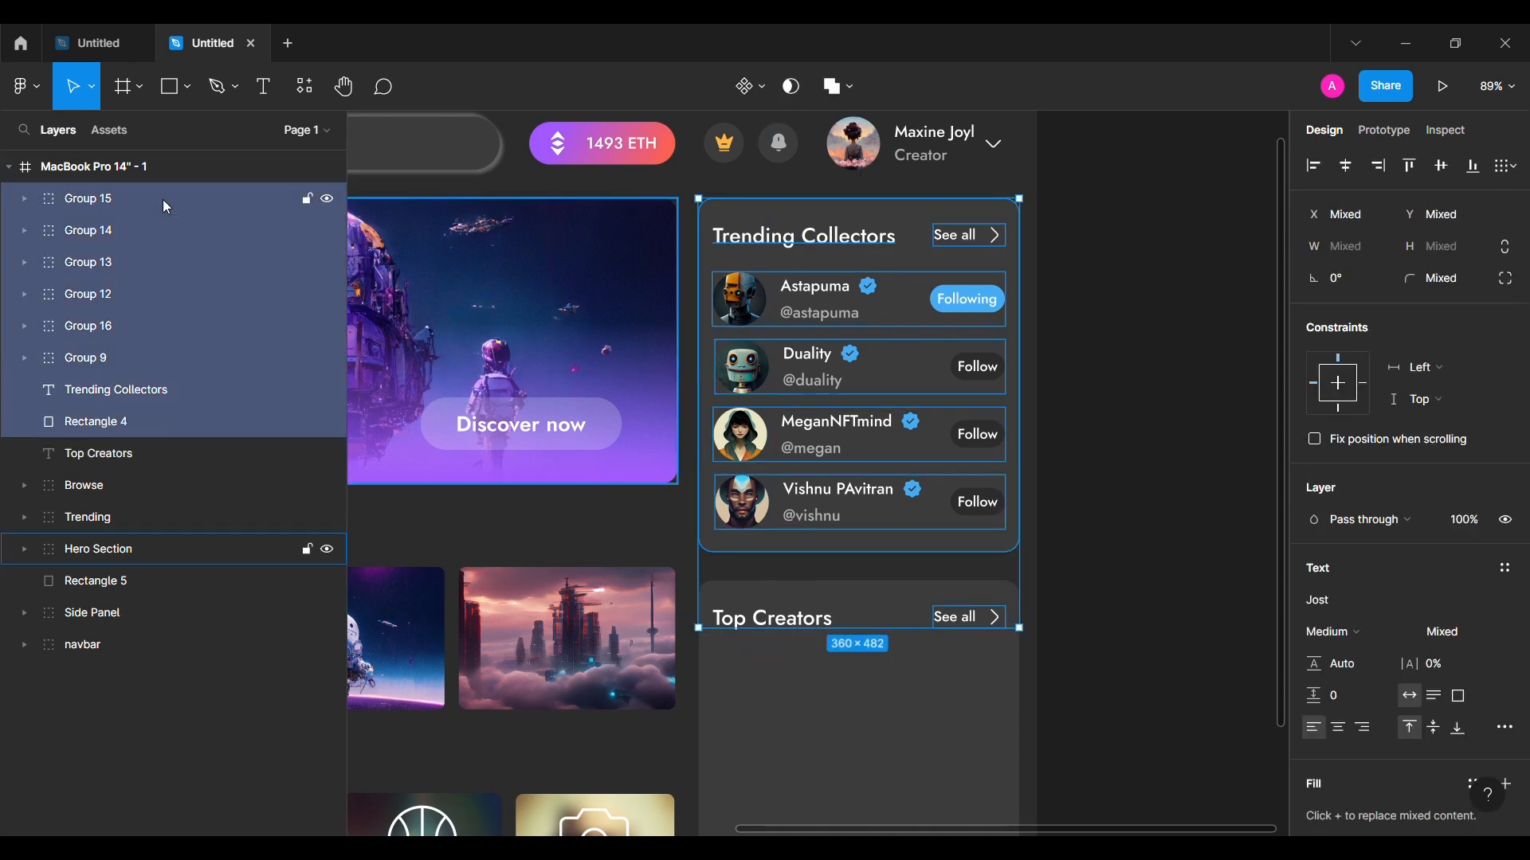
{"action": "left_click_drag", "start_coordinate": [120, 327], "coordinate": [139, 406]}
{"action": "left_click", "coordinate": [120, 390]}
{"action": "left_click", "coordinate": [132, 199], "text": "shift"}
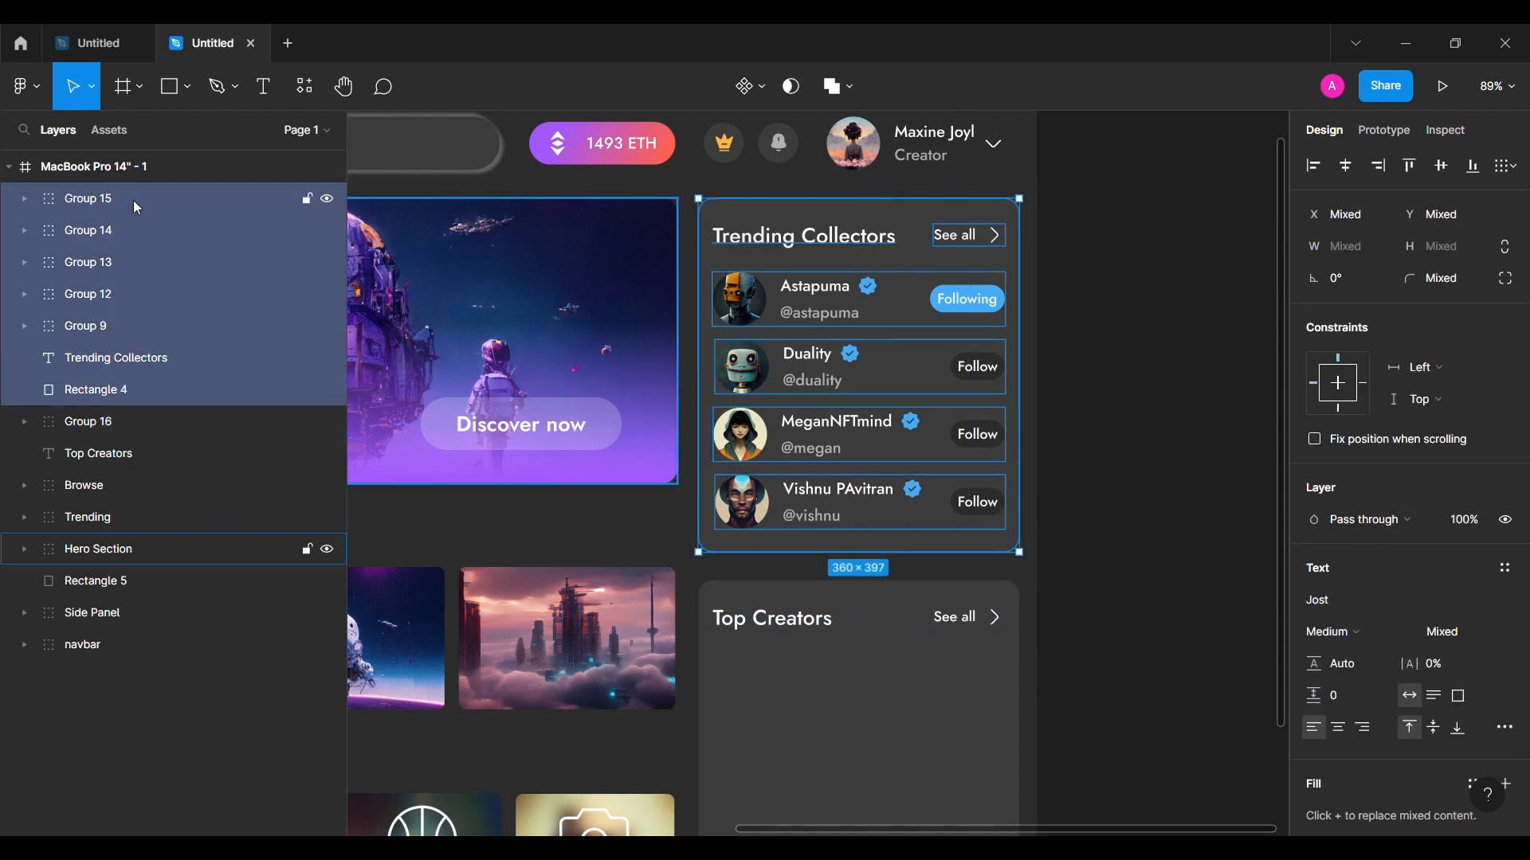
{"action": "key", "text": "ctrl+g"}
{"action": "double_click", "coordinate": [133, 199]}
{"action": "type", "text": "Trending"}
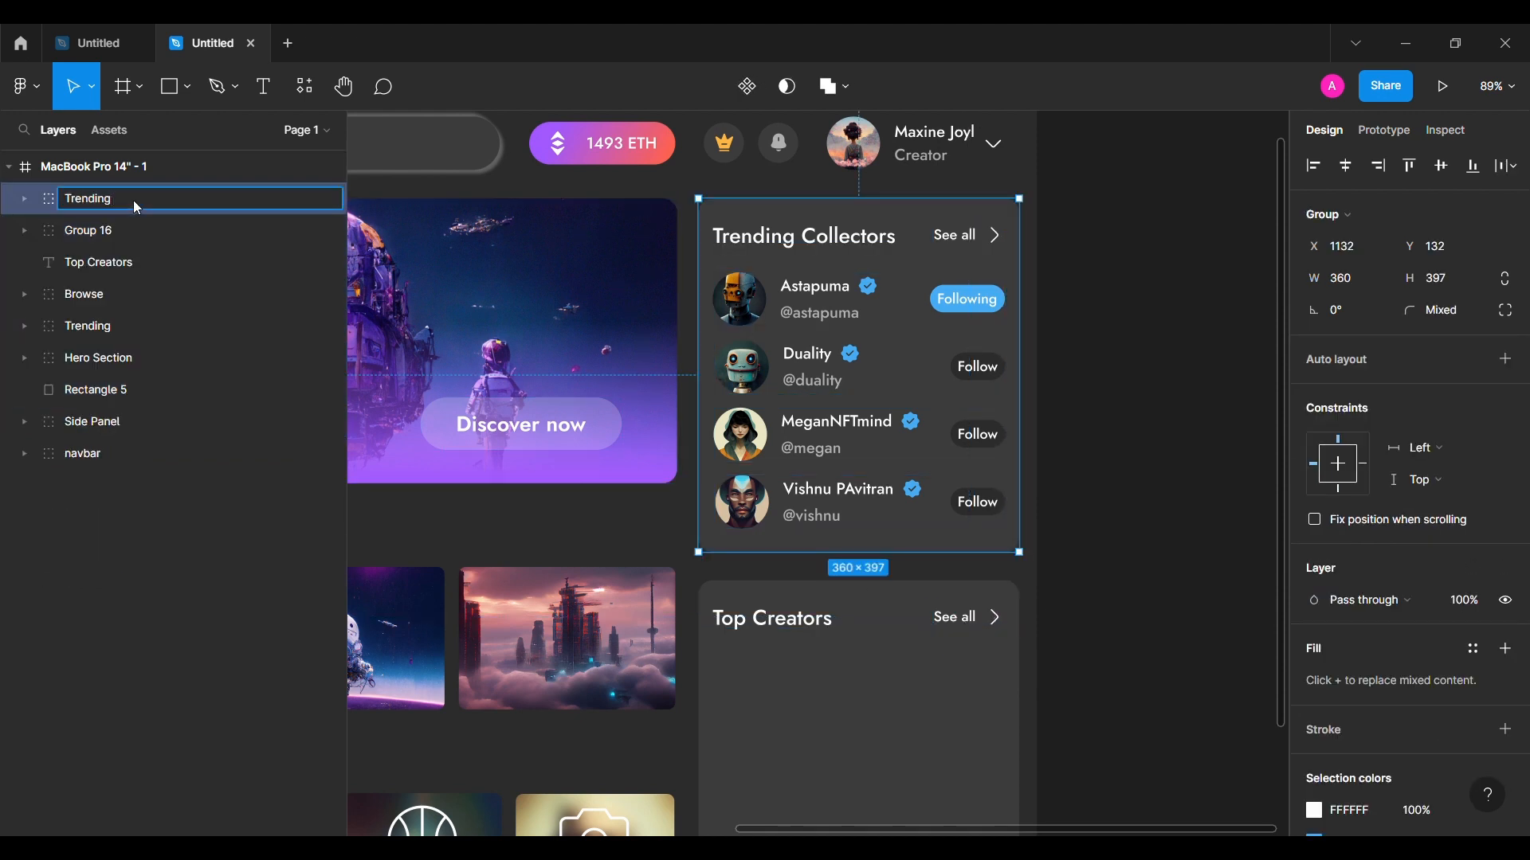
{"action": "type", "text": " Collectors"}
{"action": "key", "text": "Return"}
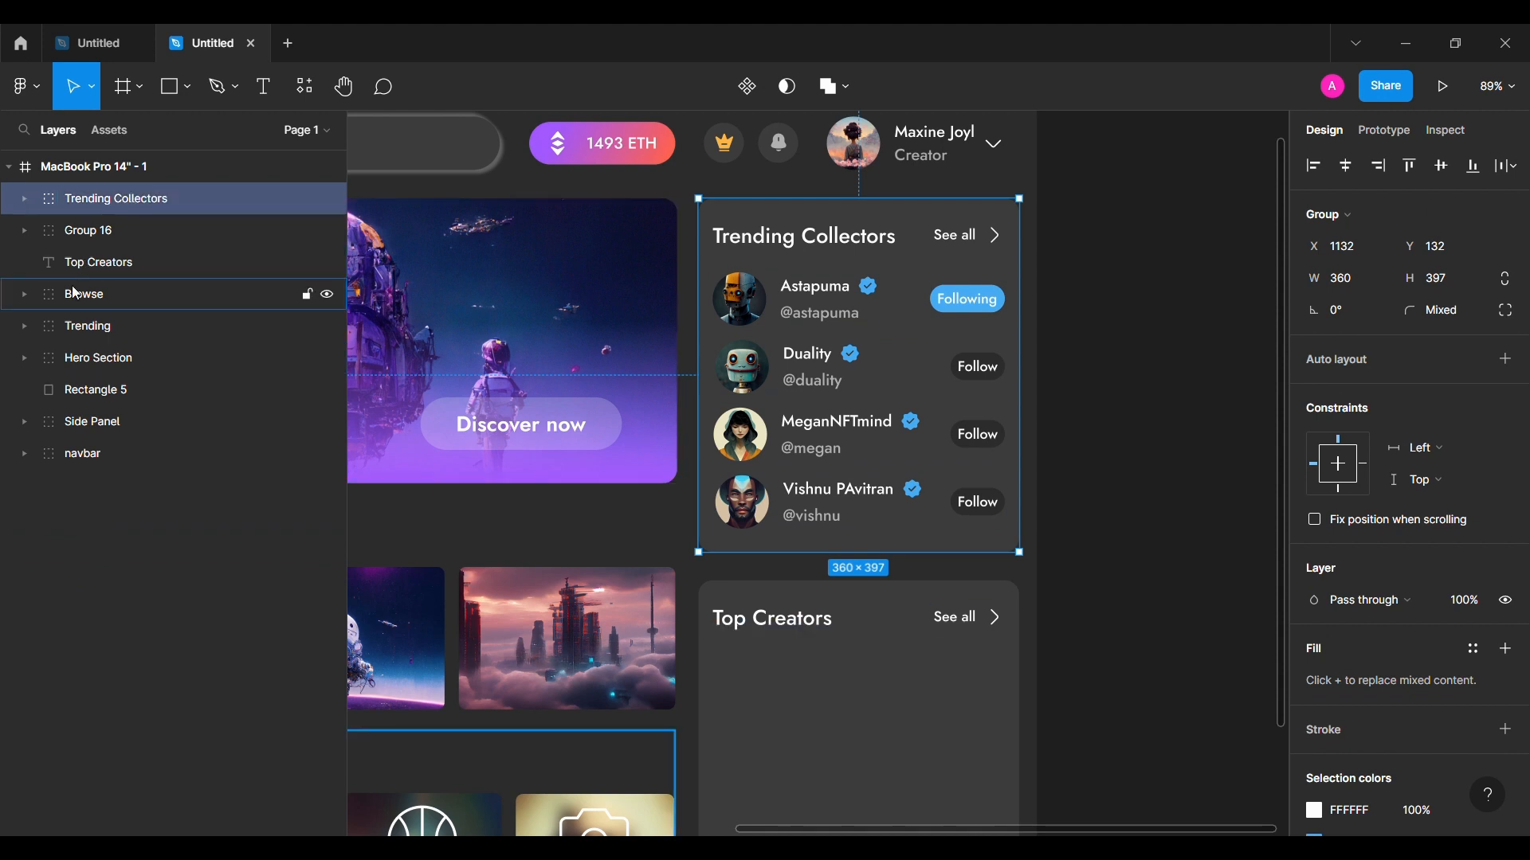
Step: Move the Top Creators heading, See all group and card background up in the layer order
{"action": "left_click", "coordinate": [117, 263]}
{"action": "left_click", "coordinate": [155, 227]}
{"action": "left_click", "coordinate": [119, 390]}
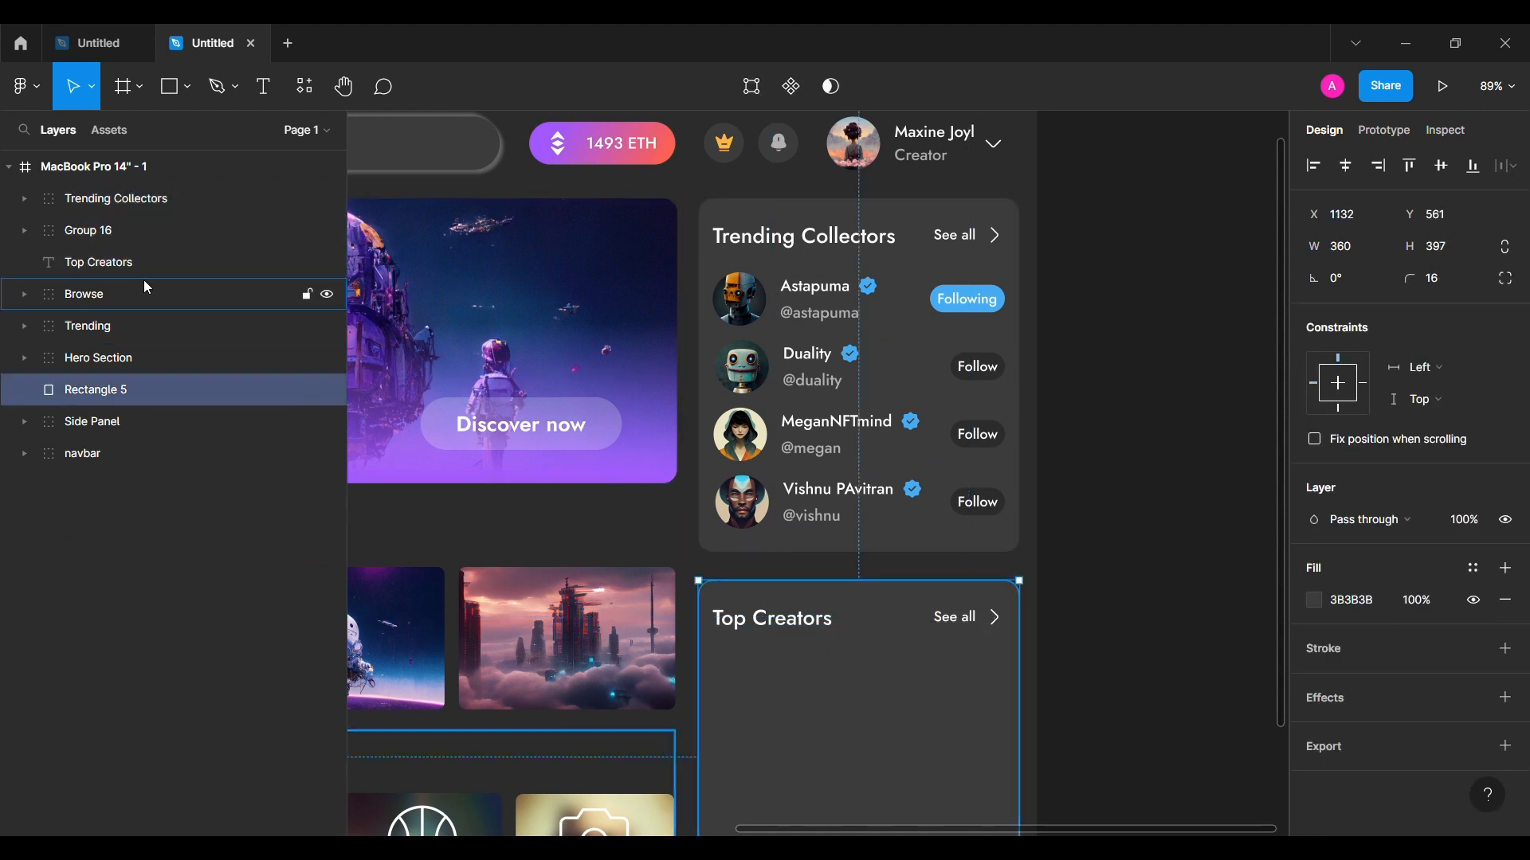
{"action": "left_click", "coordinate": [163, 266], "text": "ctrl"}
{"action": "left_click", "coordinate": [206, 234], "text": "ctrl"}
{"action": "left_click_drag", "start_coordinate": [207, 231], "coordinate": [225, 188]}
{"action": "left_click", "coordinate": [1115, 554]}
{"action": "scroll", "coordinate": [1145, 546], "scroll_direction": "down", "scroll_amount": 2}
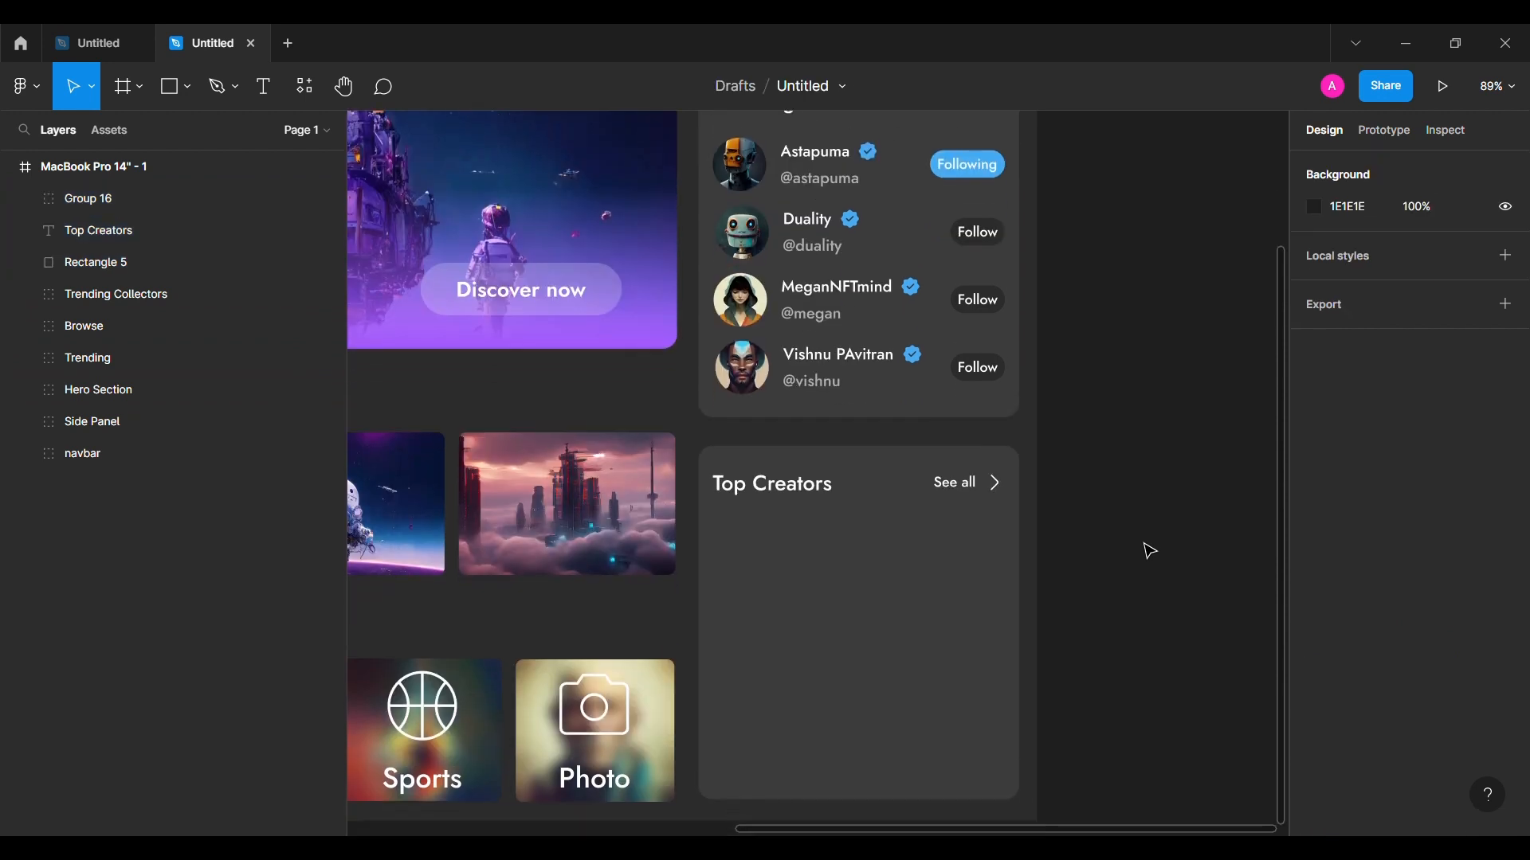
{"action": "scroll", "coordinate": [1150, 550], "scroll_direction": "down", "scroll_amount": 2}
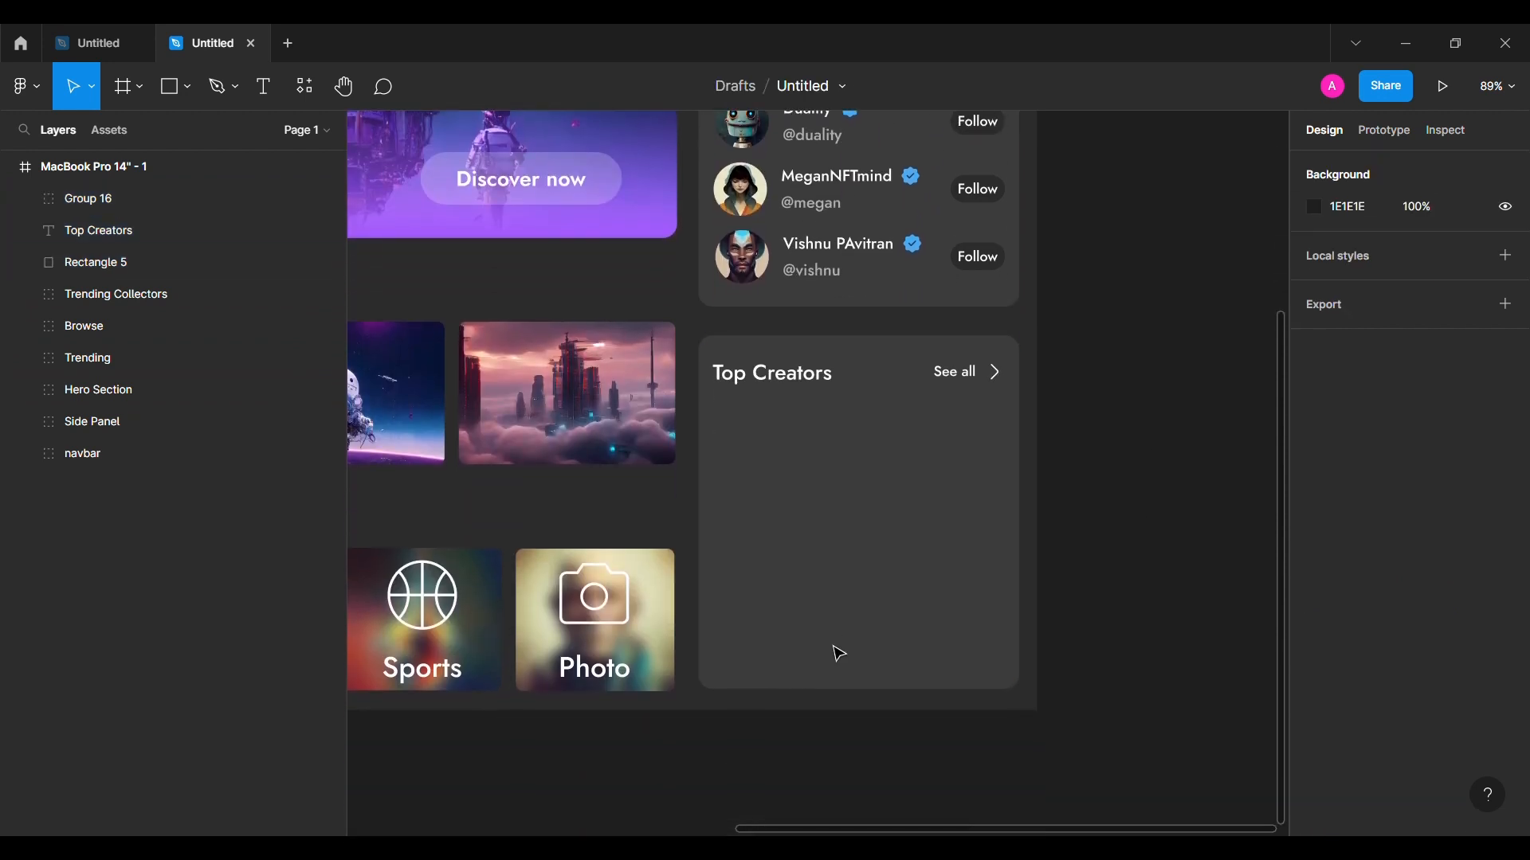
Step: Add the creator name text 'Roar' in the Top Creators card
{"action": "left_click", "coordinate": [828, 441]}
{"action": "type", "text": "Roar"}
{"action": "key", "text": "Escape"}
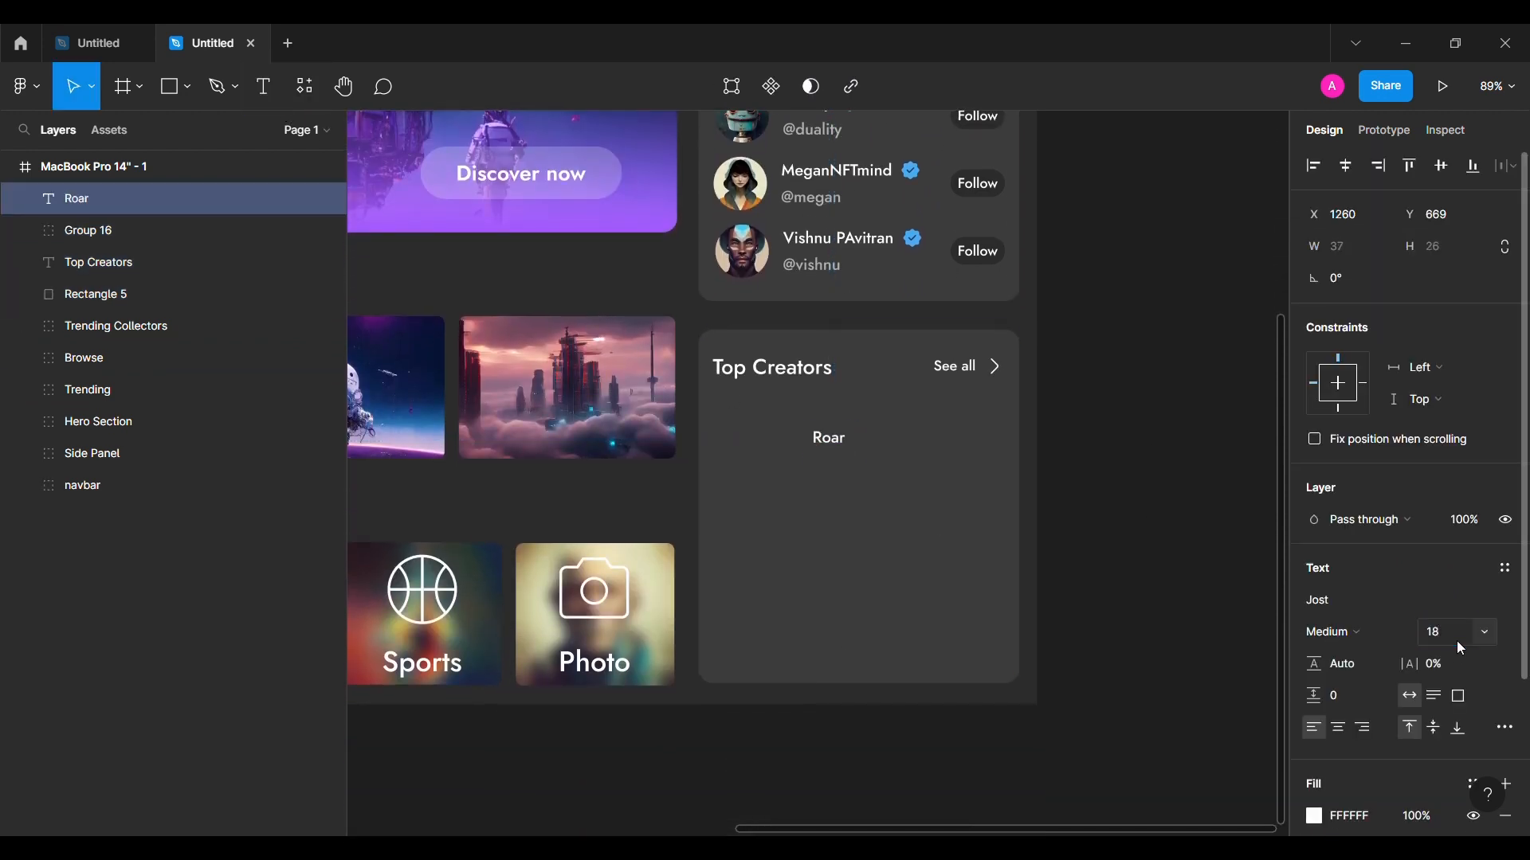
{"action": "key", "text": "Escape"}
Step: Draw an avatar ellipse left of Roar with height 60
{"action": "left_click", "coordinate": [188, 86]}
{"action": "left_click", "coordinate": [120, 202]}
{"action": "mouse_move", "coordinate": [722, 452]}
{"action": "left_mouse_down"}
{"action": "mouse_move", "coordinate": [785, 514]}
{"action": "mouse_move", "coordinate": [762, 445]}
{"action": "mouse_move", "coordinate": [834, 481]}
{"action": "left_mouse_up"}
{"action": "left_click", "coordinate": [1457, 244]}
{"action": "type", "text": "60"}
{"action": "key", "text": "Return"}
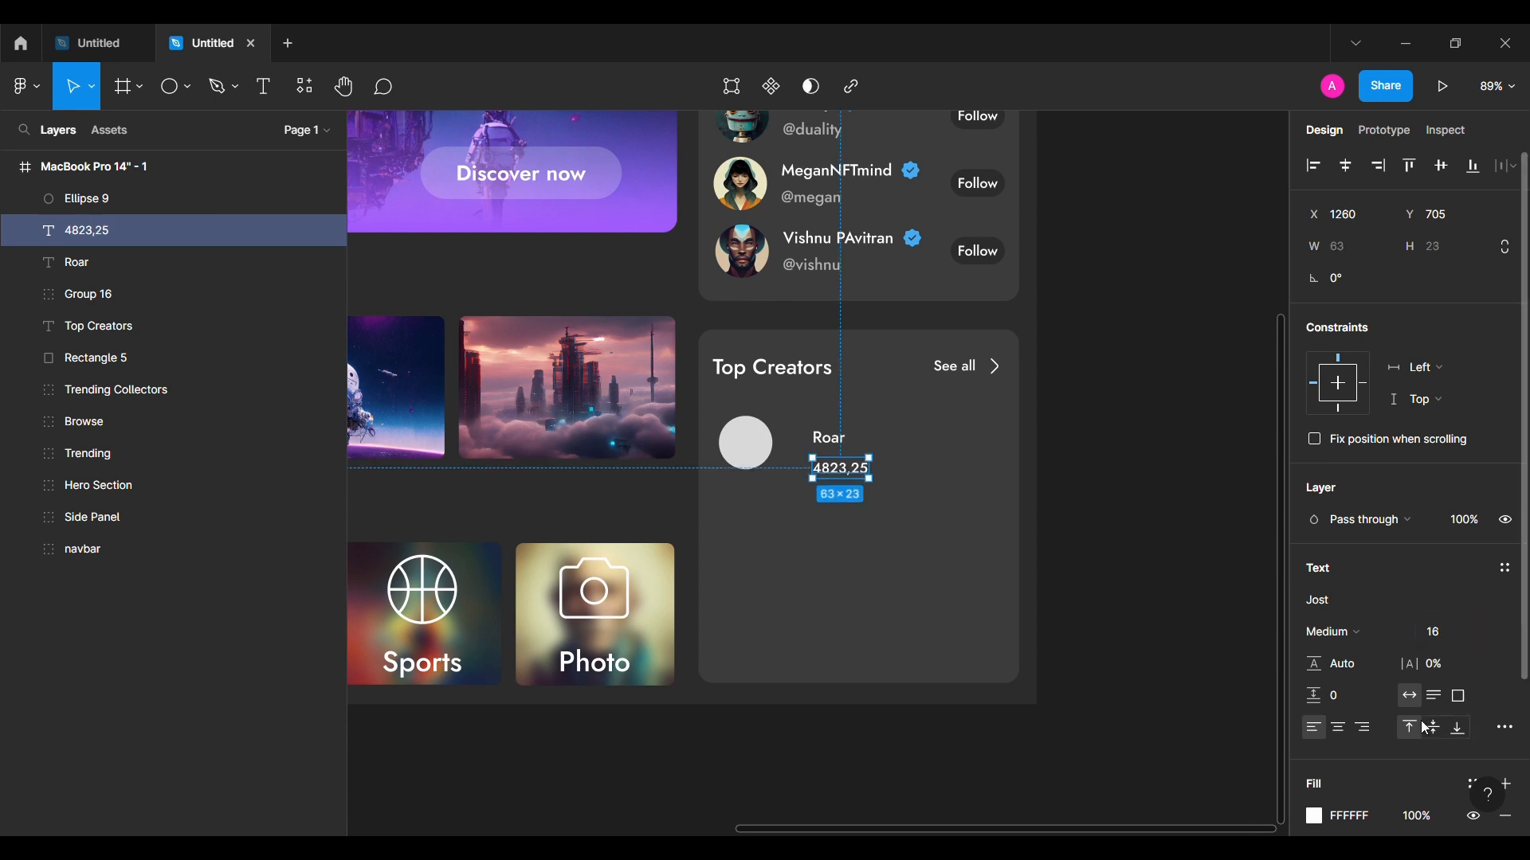
Step: Set the 4823,25 value text's fill opacity to 60%
{"action": "type", "text": "60"}
{"action": "key", "text": "Return"}
{"action": "left_click", "coordinate": [1106, 592]}
{"action": "left_click", "coordinate": [26, 86]}
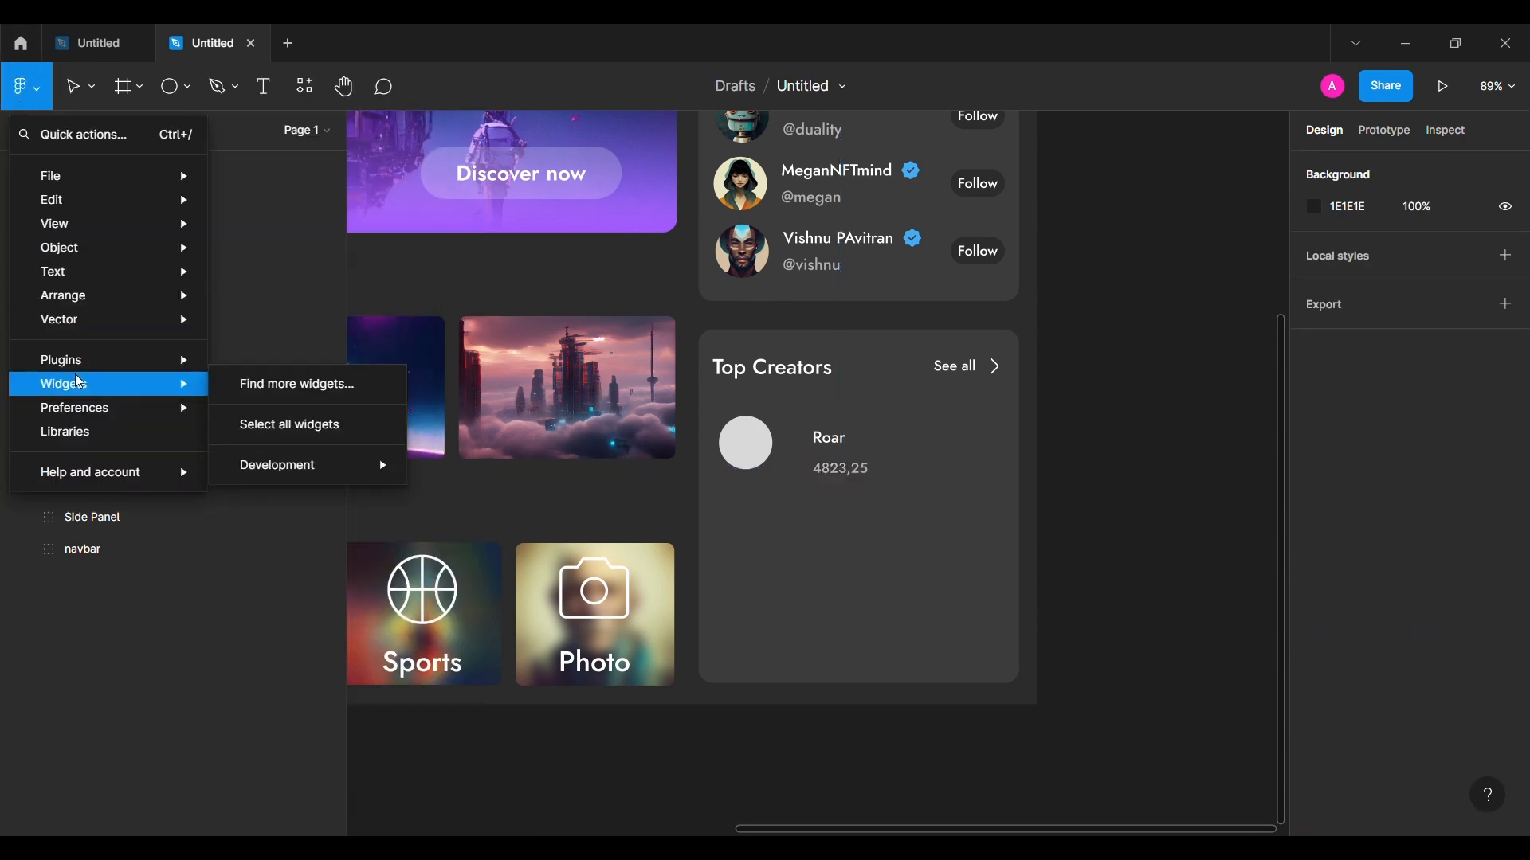
Step: Insert the Iconsax Ethereum icon beside the 4823,25 value
{"action": "mouse_move", "coordinate": [71, 358]}
{"action": "left_click", "coordinate": [302, 443]}
{"action": "type", "text": "eth"}
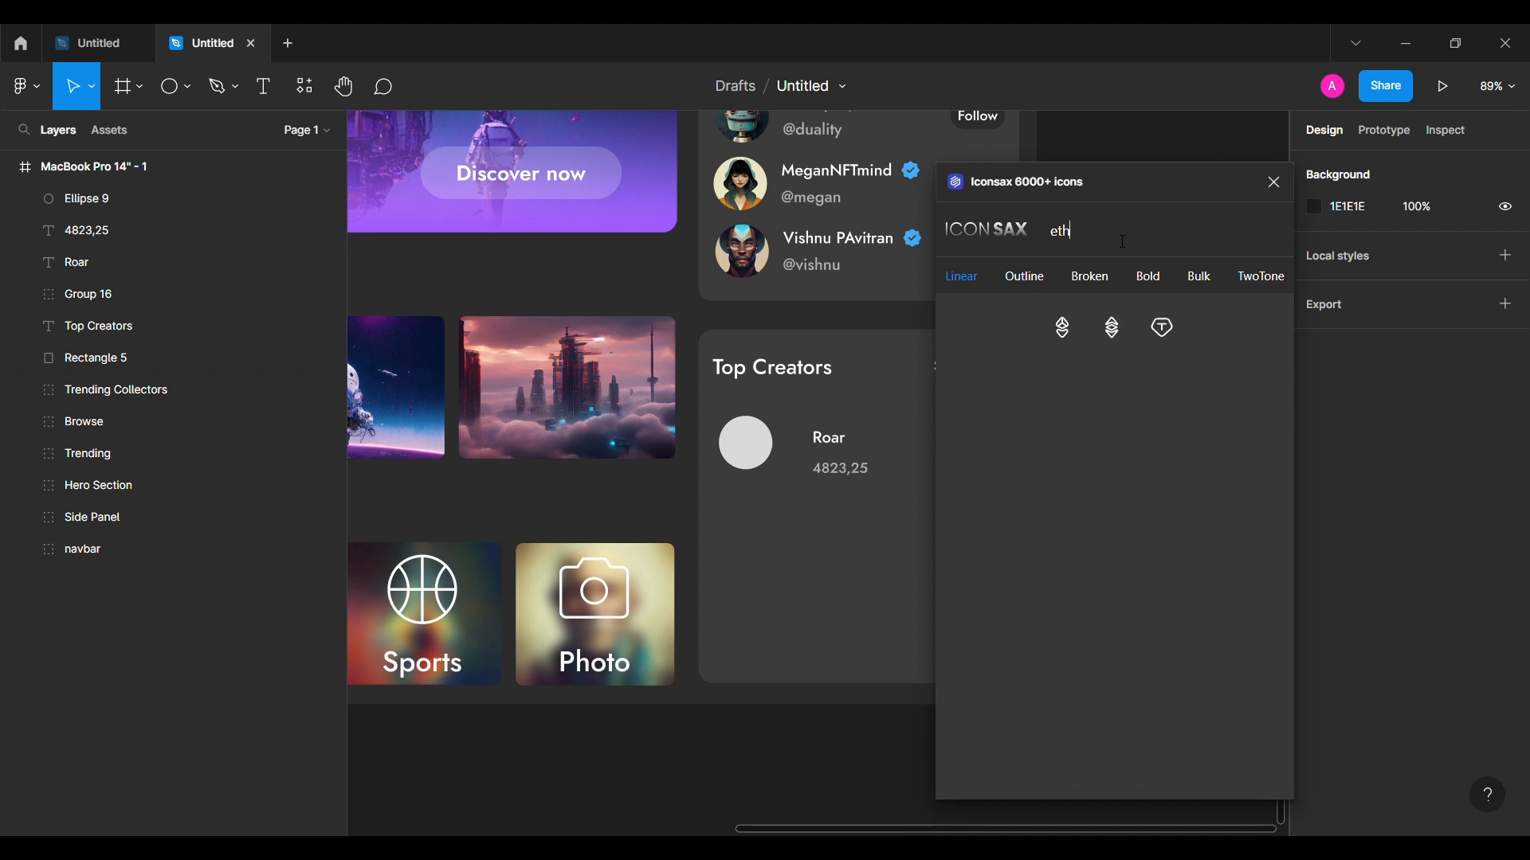
{"action": "left_click_drag", "start_coordinate": [1114, 322], "coordinate": [806, 478]}
{"action": "left_click", "coordinate": [1276, 184]}
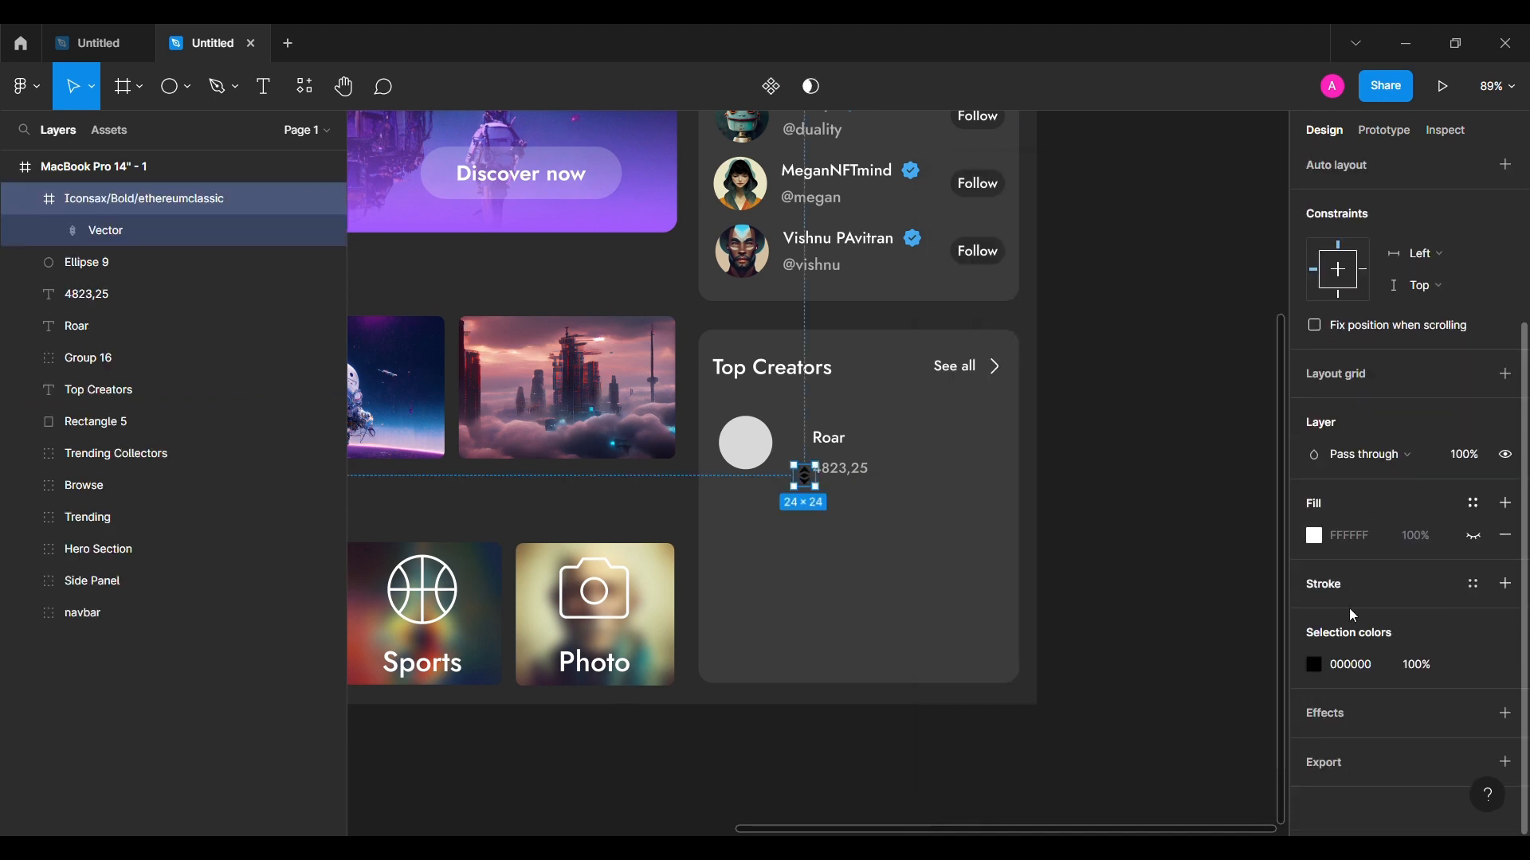
Step: Centre-align the Ethereum icon with the 4823,25 value and group them
{"action": "left_click", "coordinate": [853, 476]}
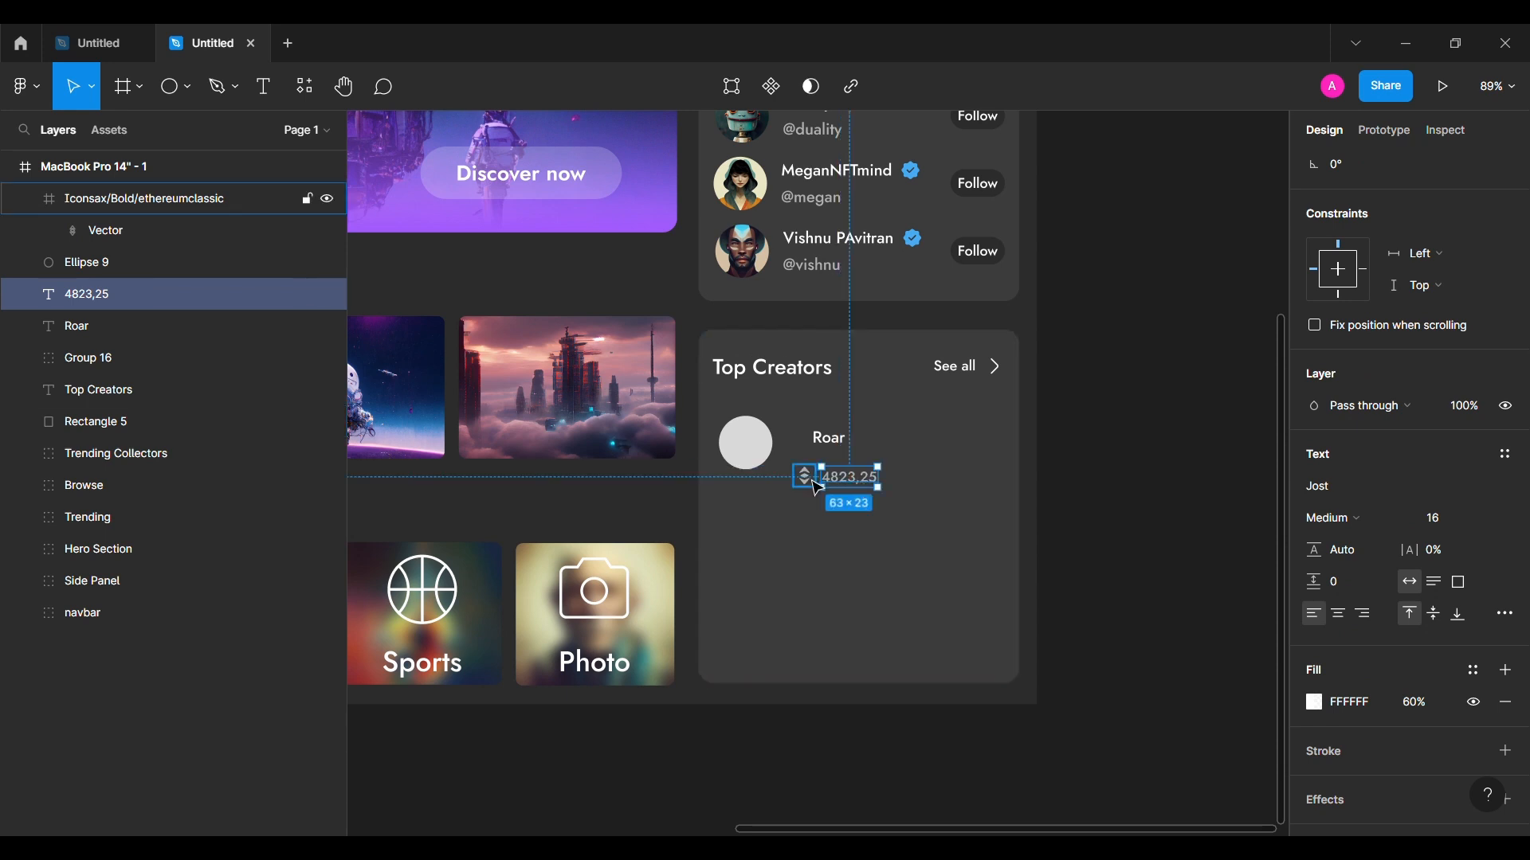
{"action": "left_click", "coordinate": [817, 486], "text": "shift"}
{"action": "left_click", "coordinate": [1441, 166]}
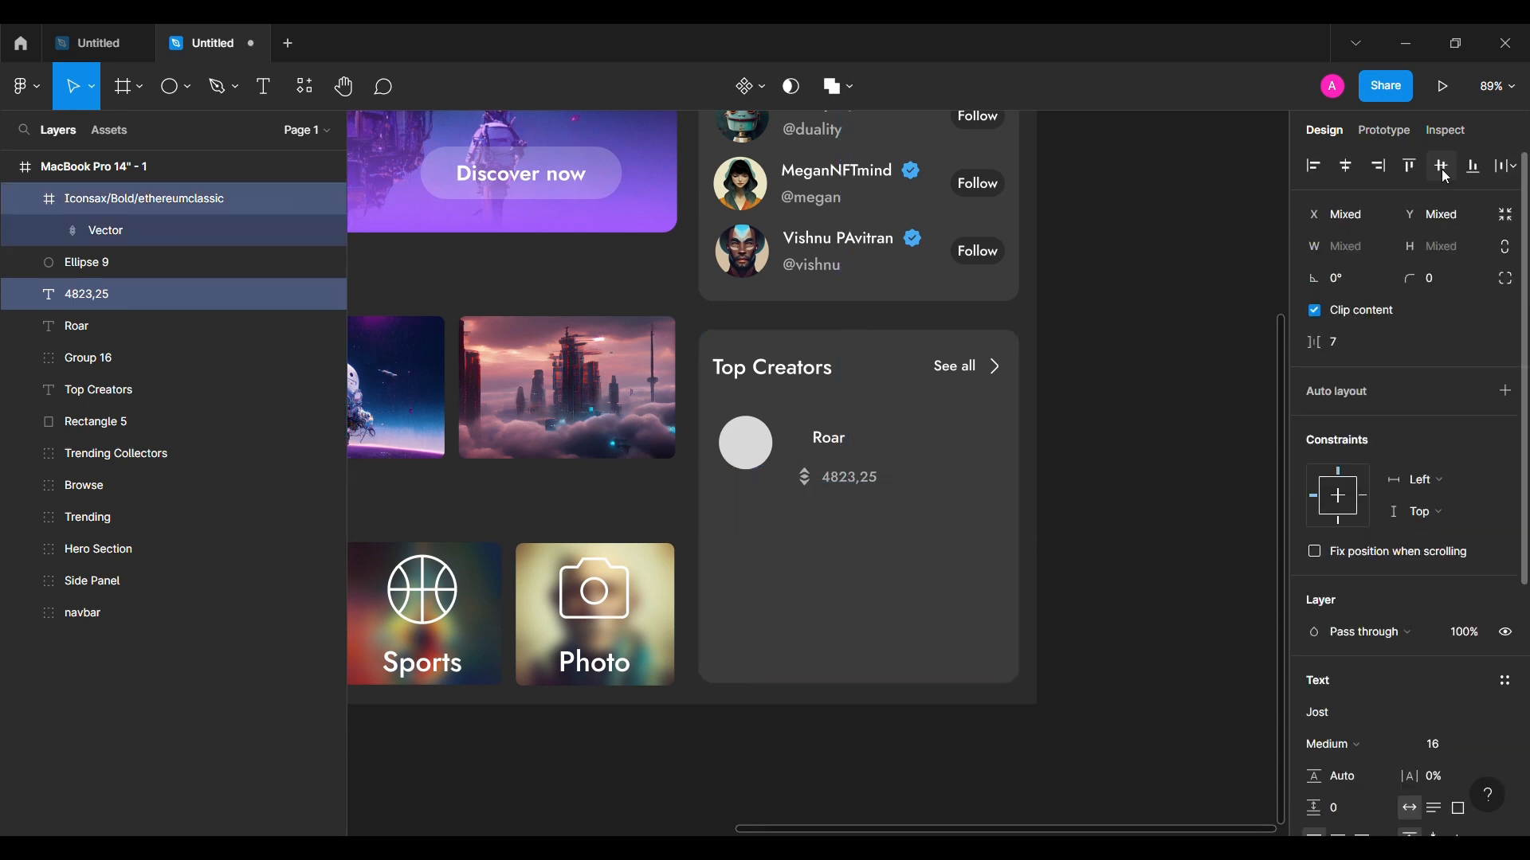
{"action": "key", "text": "ctrl+g"}
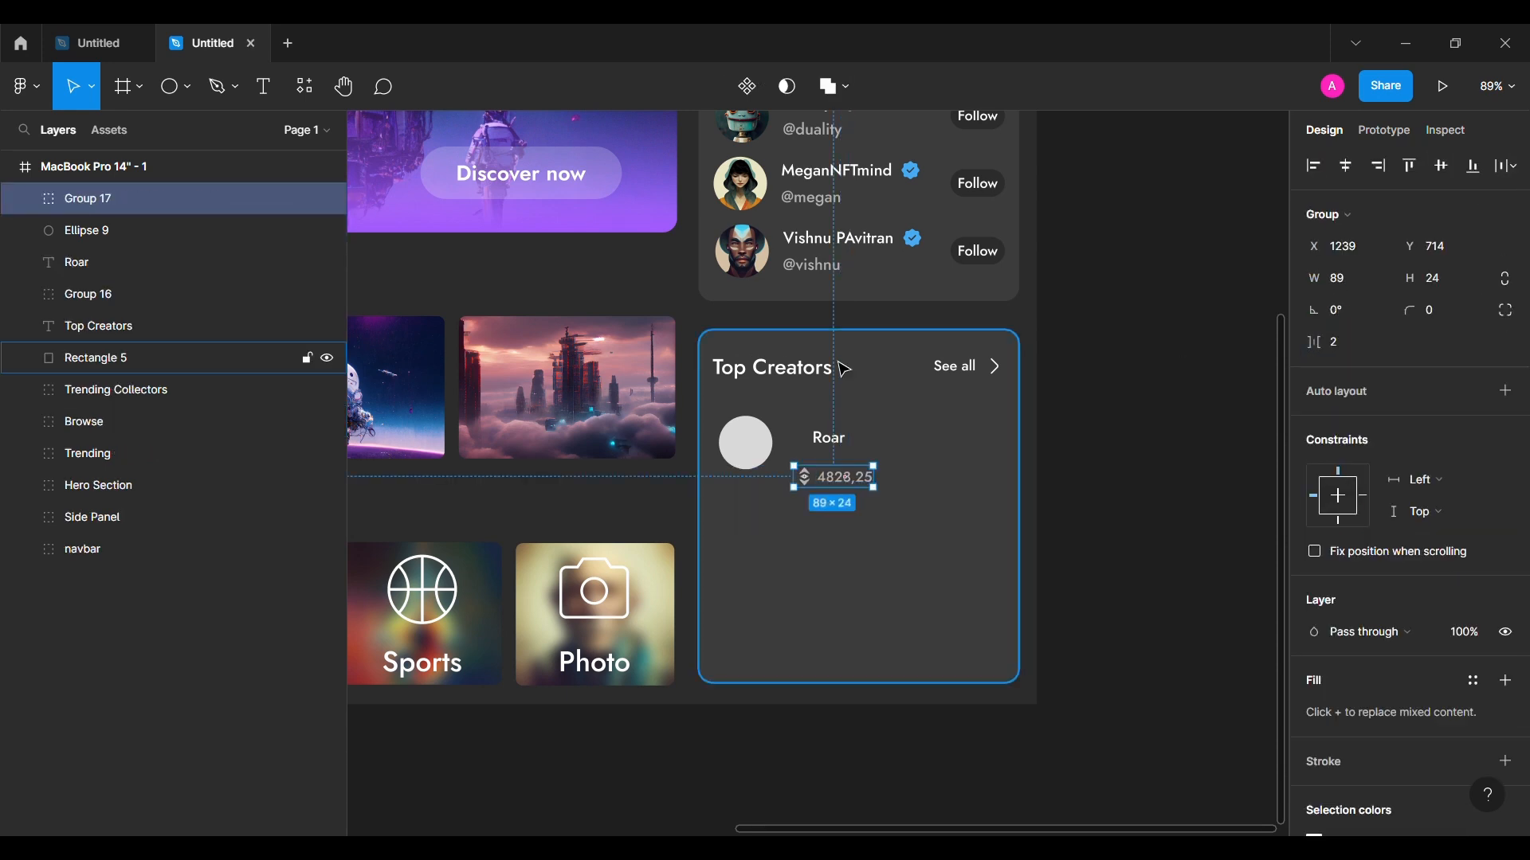
Step: Group the Roar name with the value group using 4 spacing
{"action": "left_click", "coordinate": [829, 438], "text": "shift"}
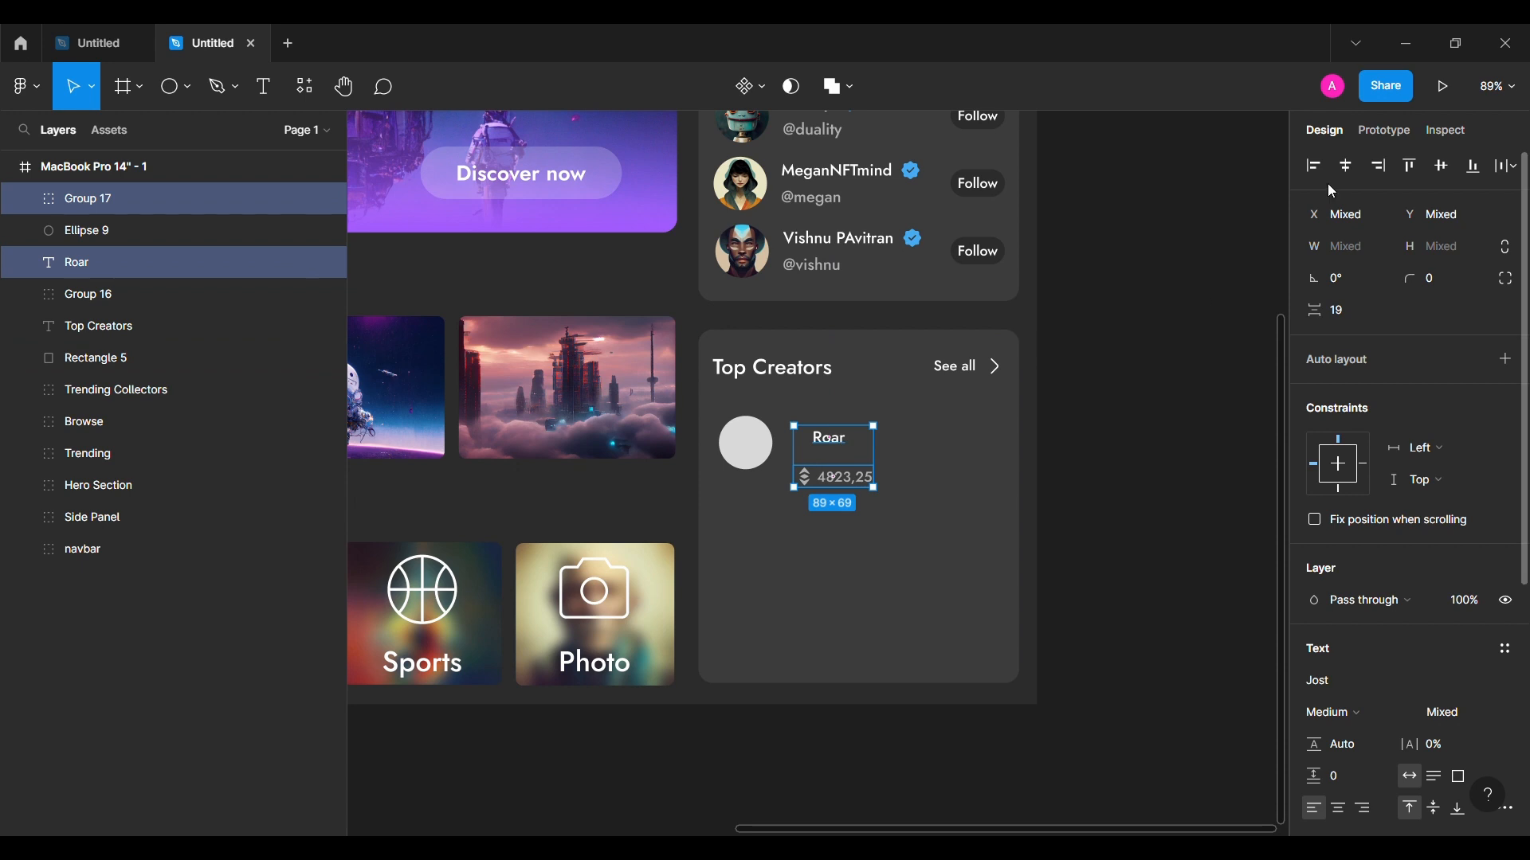
{"action": "type", "text": "8"}
{"action": "key", "text": "Return"}
{"action": "left_click", "coordinate": [1355, 321]}
{"action": "type", "text": "4"}
{"action": "key", "text": "Return"}
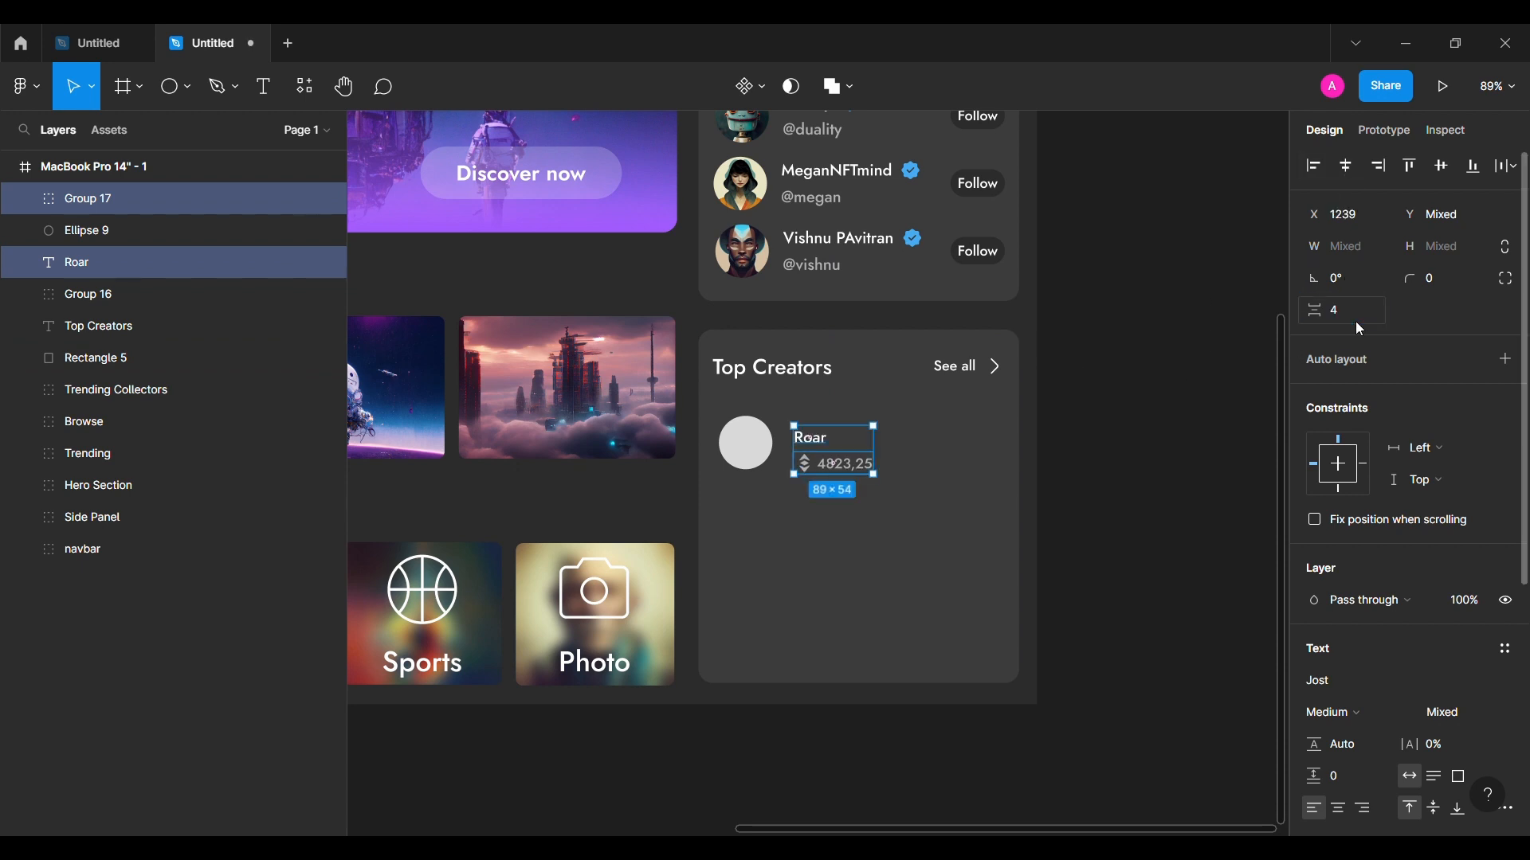
{"action": "key", "text": "ctrl+g"}
Step: Group the avatar circle with the text, centred vertically with a 16 gap
{"action": "left_click", "coordinate": [759, 456], "text": "shift"}
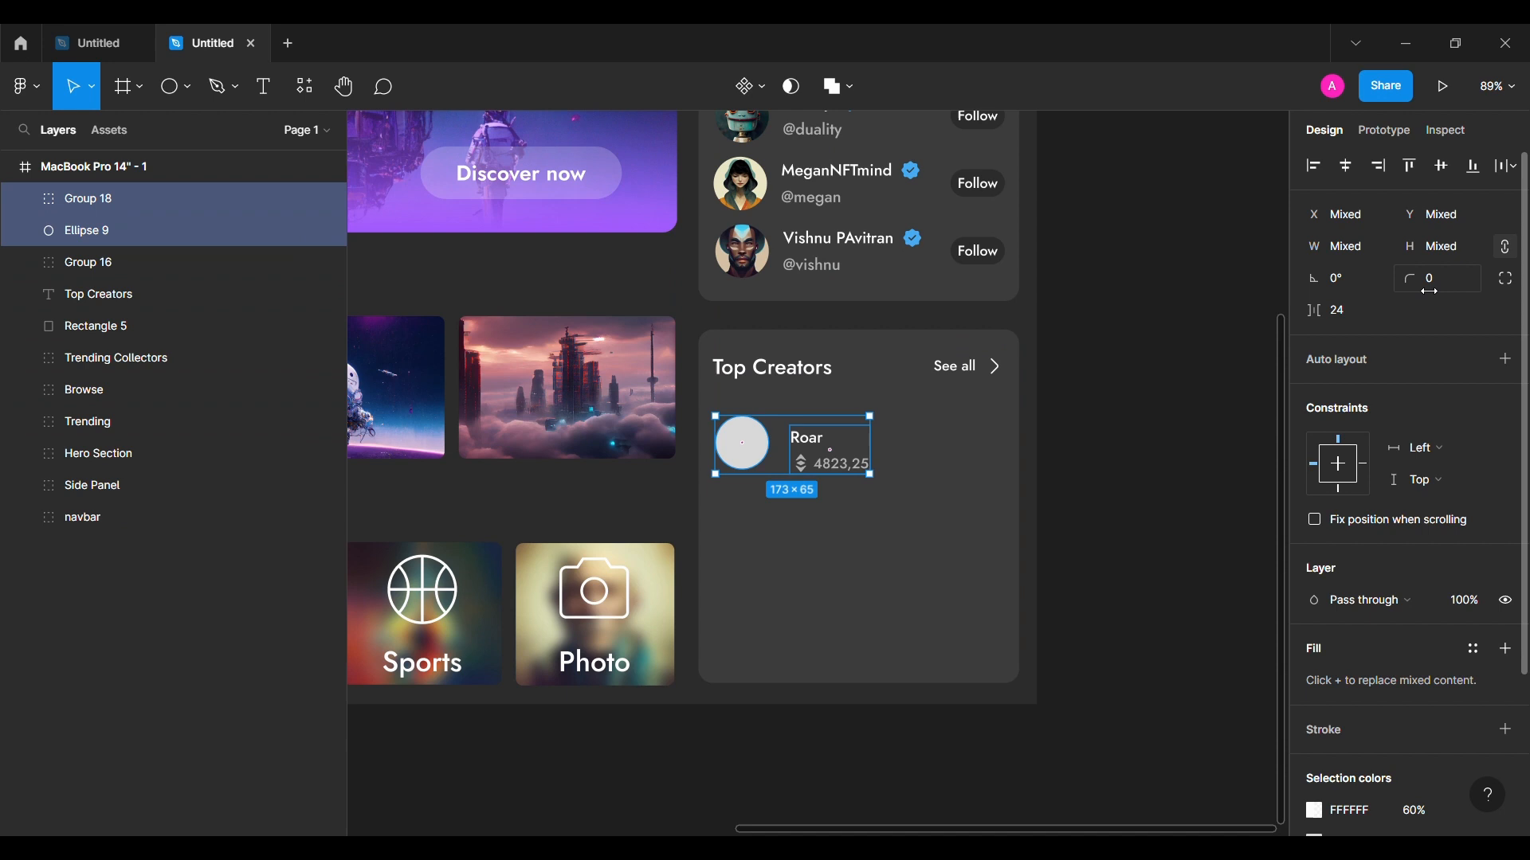
{"action": "left_click", "coordinate": [1446, 164]}
{"action": "type", "text": "16"}
{"action": "key", "text": "Return"}
{"action": "key", "text": "shift+Up"}
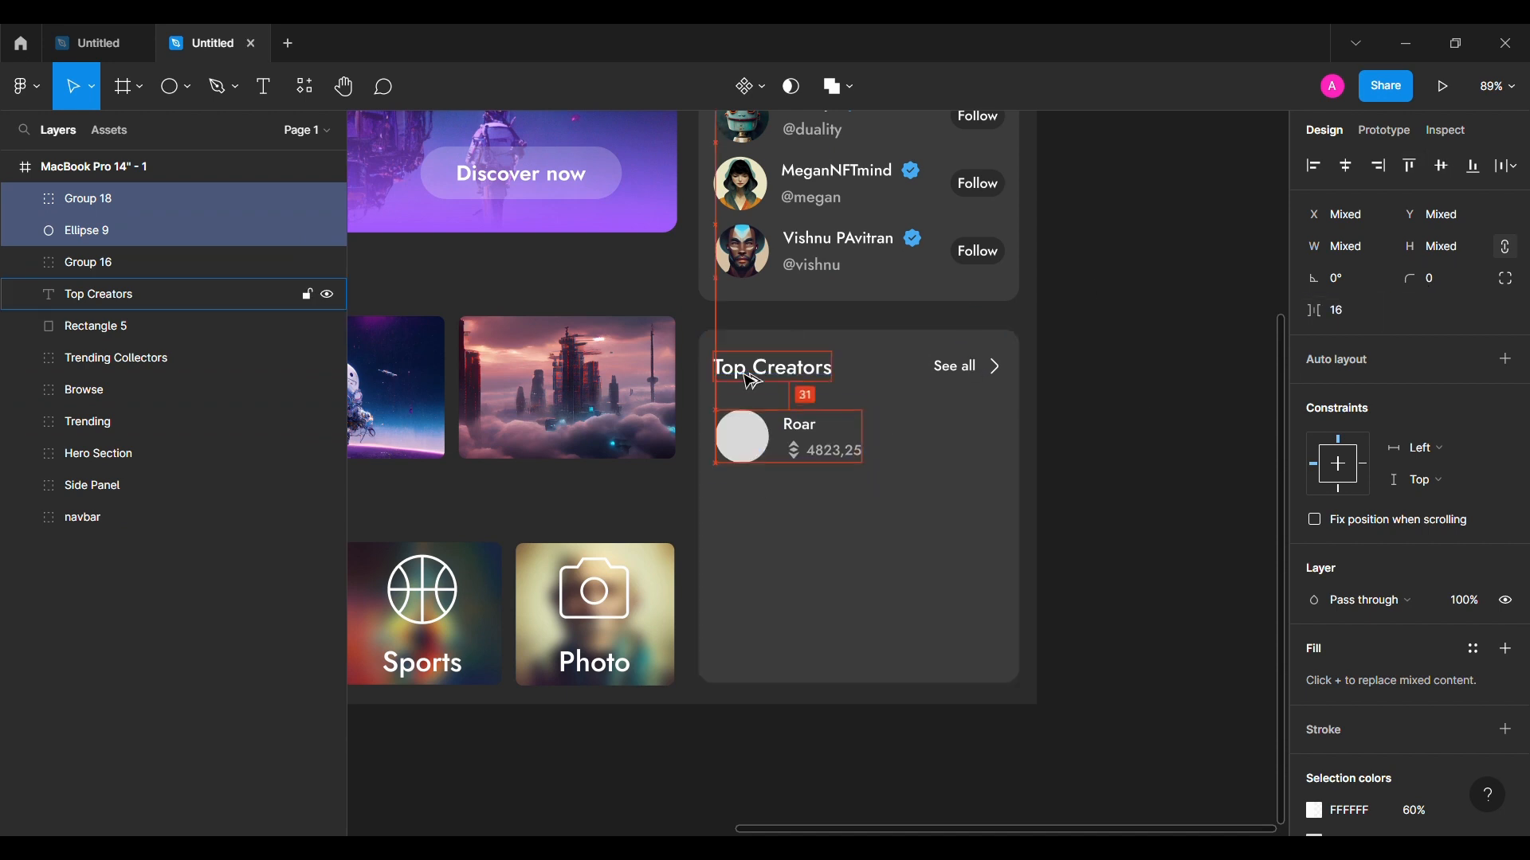
{"action": "left_click", "coordinate": [821, 525]}
{"action": "key", "text": "Escape"}
Step: Add a +368.20% label, group the whole Roar row, and duplicate it downward
{"action": "left_click", "coordinate": [263, 86]}
{"action": "left_click", "coordinate": [922, 428]}
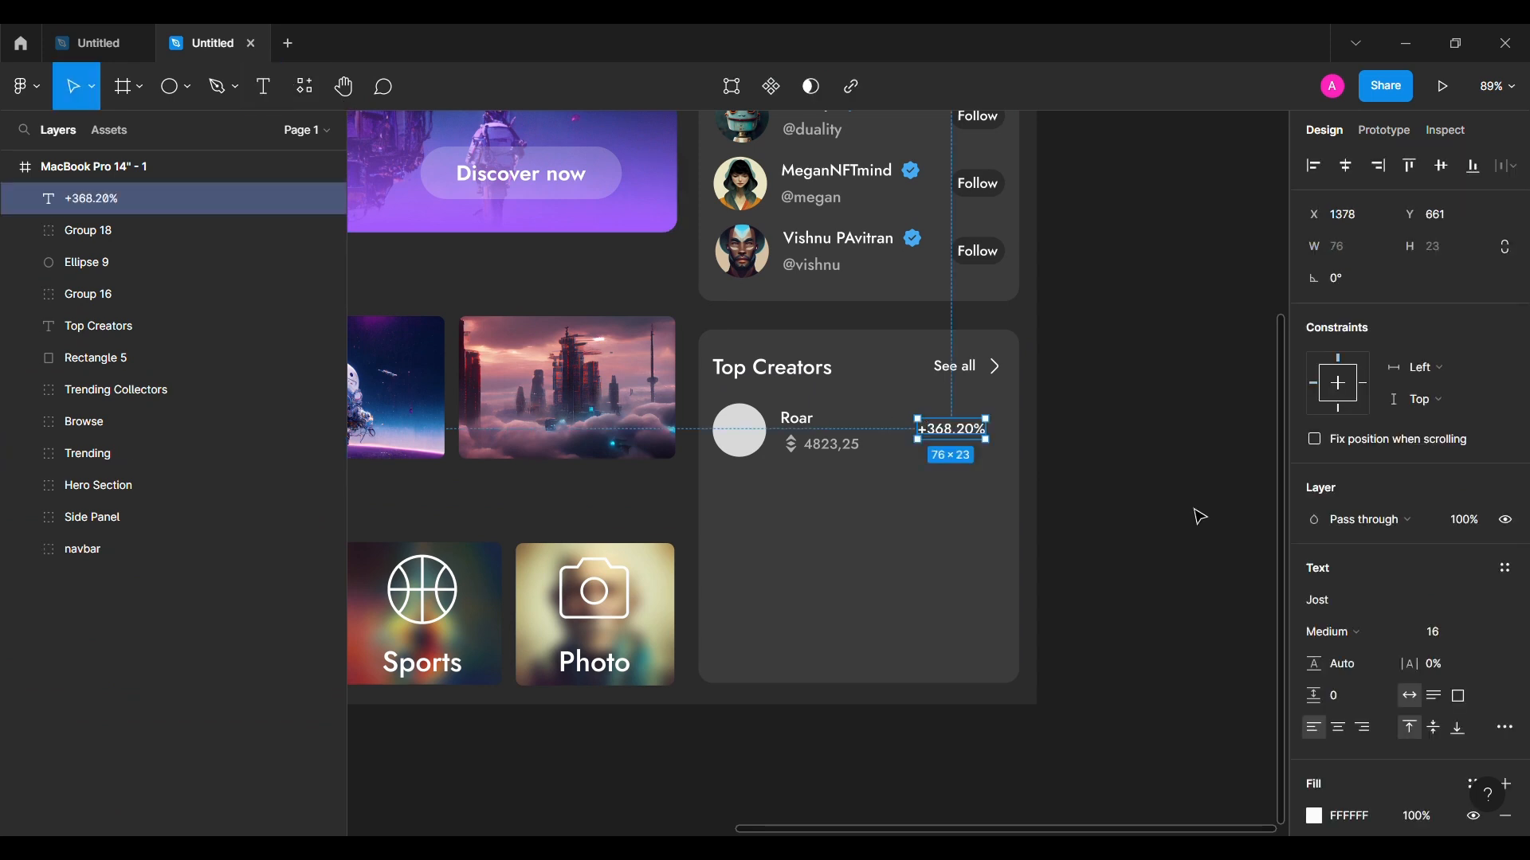
{"action": "left_click", "coordinate": [740, 430], "text": "shift"}
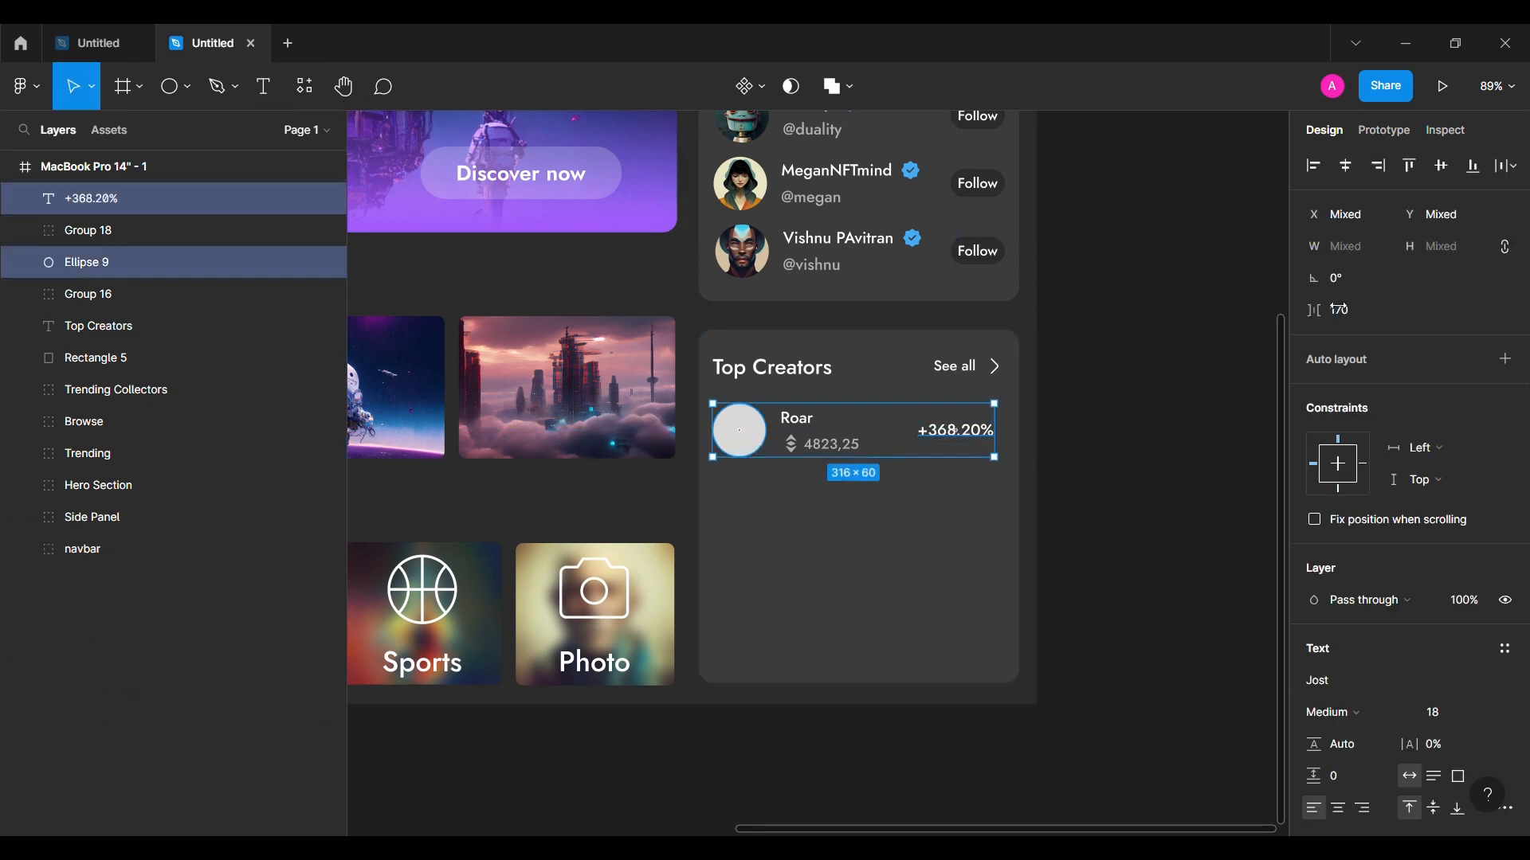
{"action": "left_click", "coordinate": [740, 431], "text": "shift"}
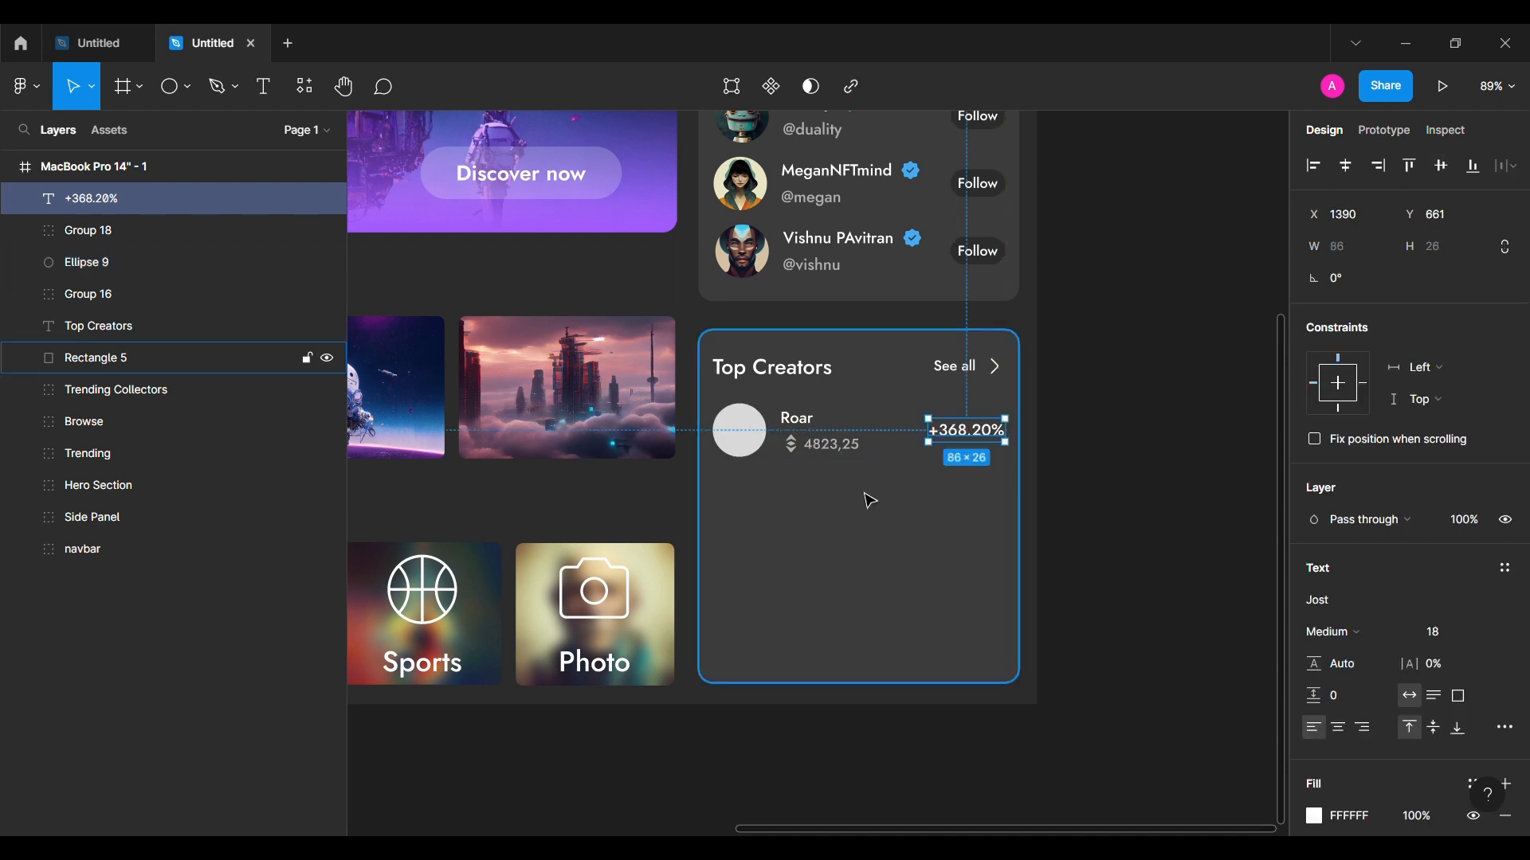
{"action": "left_click", "coordinate": [821, 455], "text": "shift"}
{"action": "left_click", "coordinate": [737, 428], "text": "shift"}
{"action": "key", "text": "ctrl+g"}
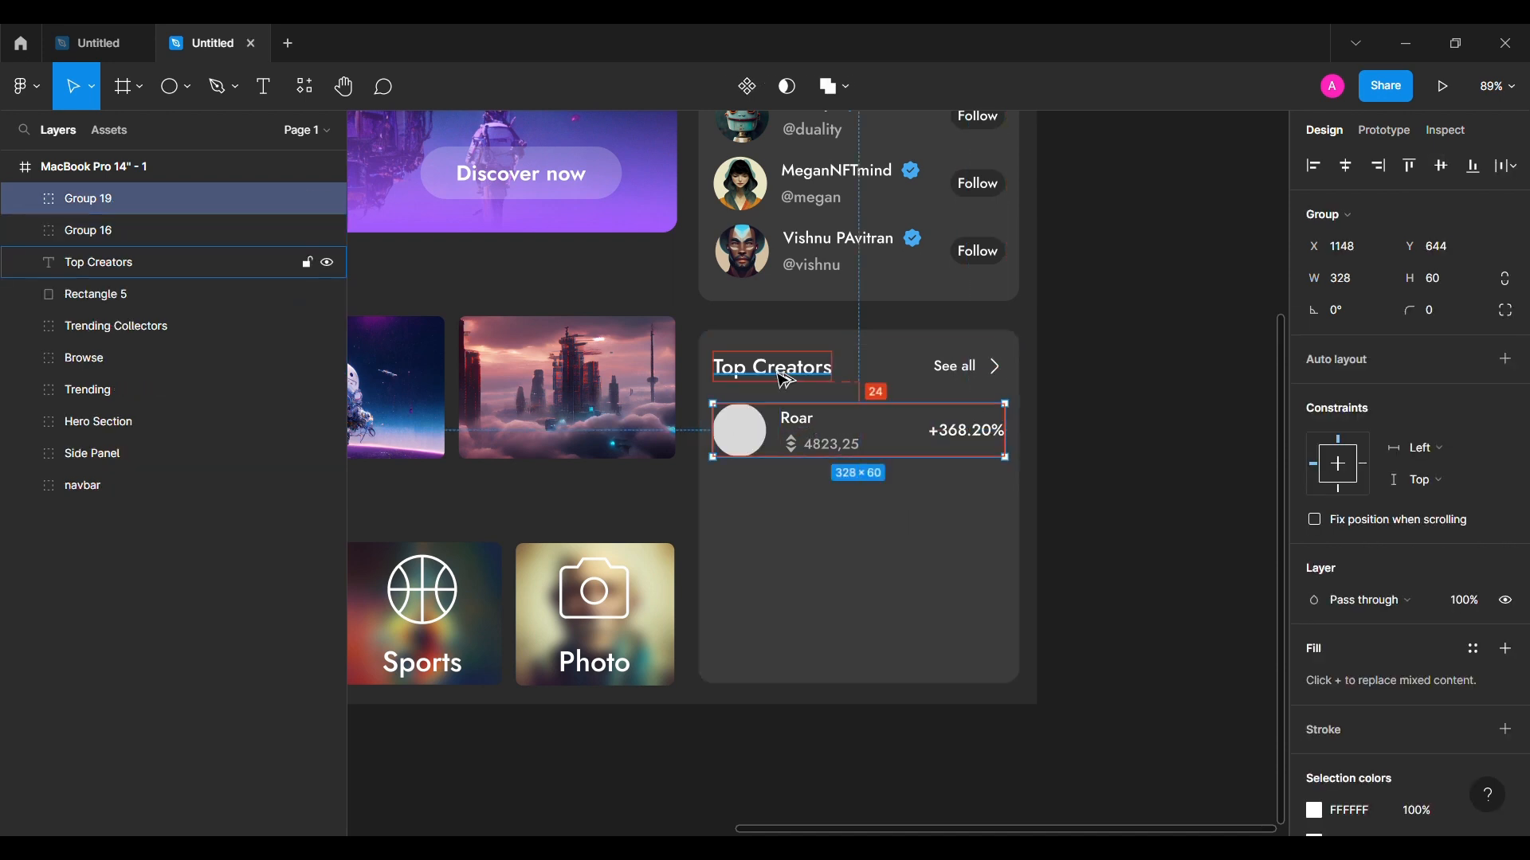
{"action": "left_click_drag", "start_coordinate": [817, 435], "coordinate": [816, 648], "text": "alt"}
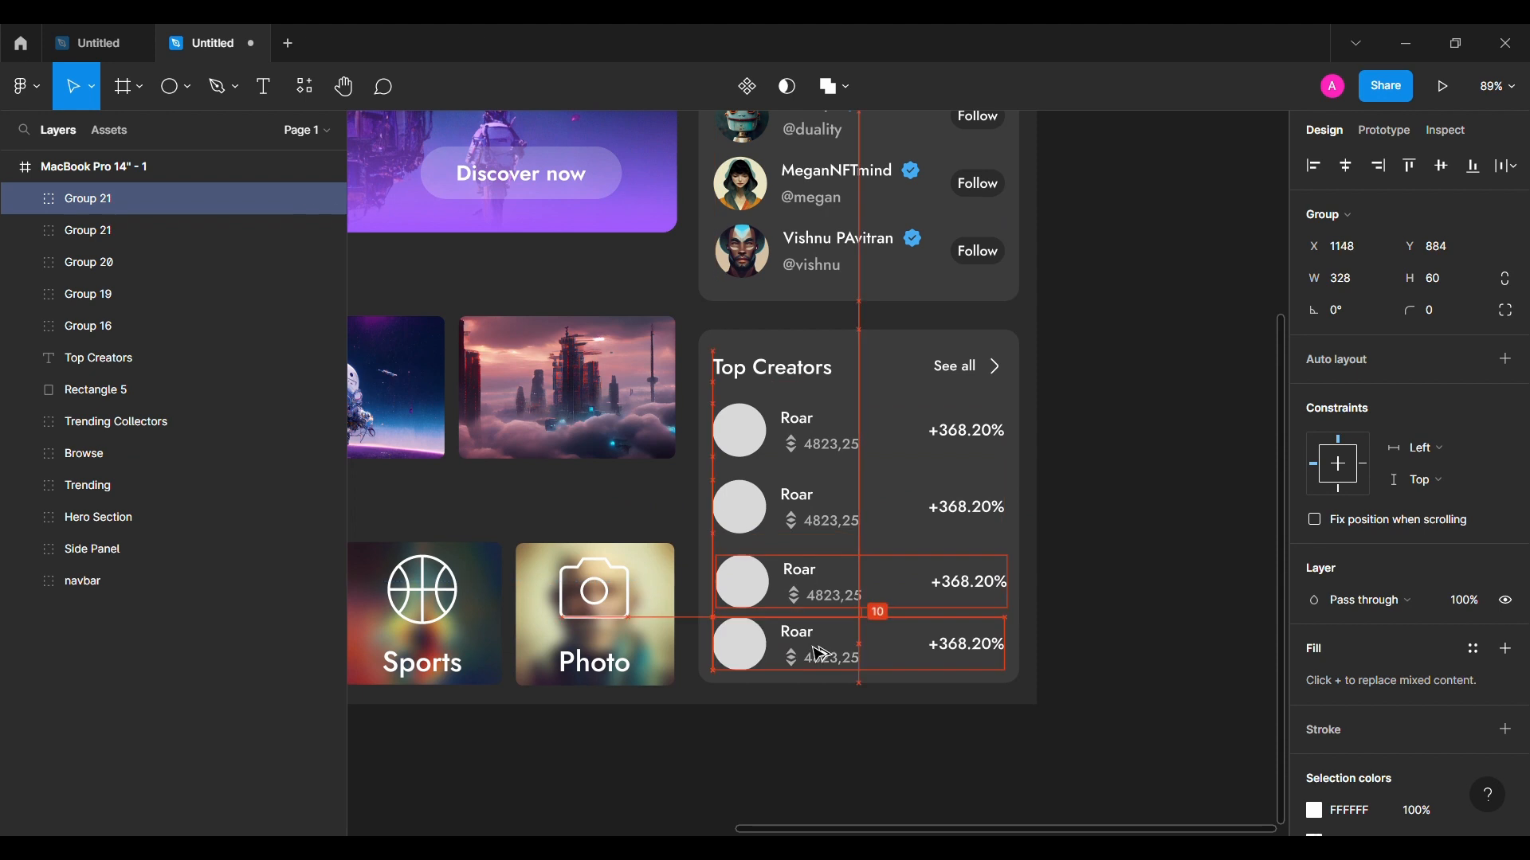
Step: Select the four creator rows and space them 16 apart
{"action": "left_click", "coordinate": [835, 585], "text": "shift"}
{"action": "left_click", "coordinate": [778, 589]}
{"action": "left_click", "coordinate": [734, 638], "text": "shift"}
{"action": "left_click", "coordinate": [734, 505], "text": "shift"}
{"action": "left_click", "coordinate": [737, 434], "text": "shift"}
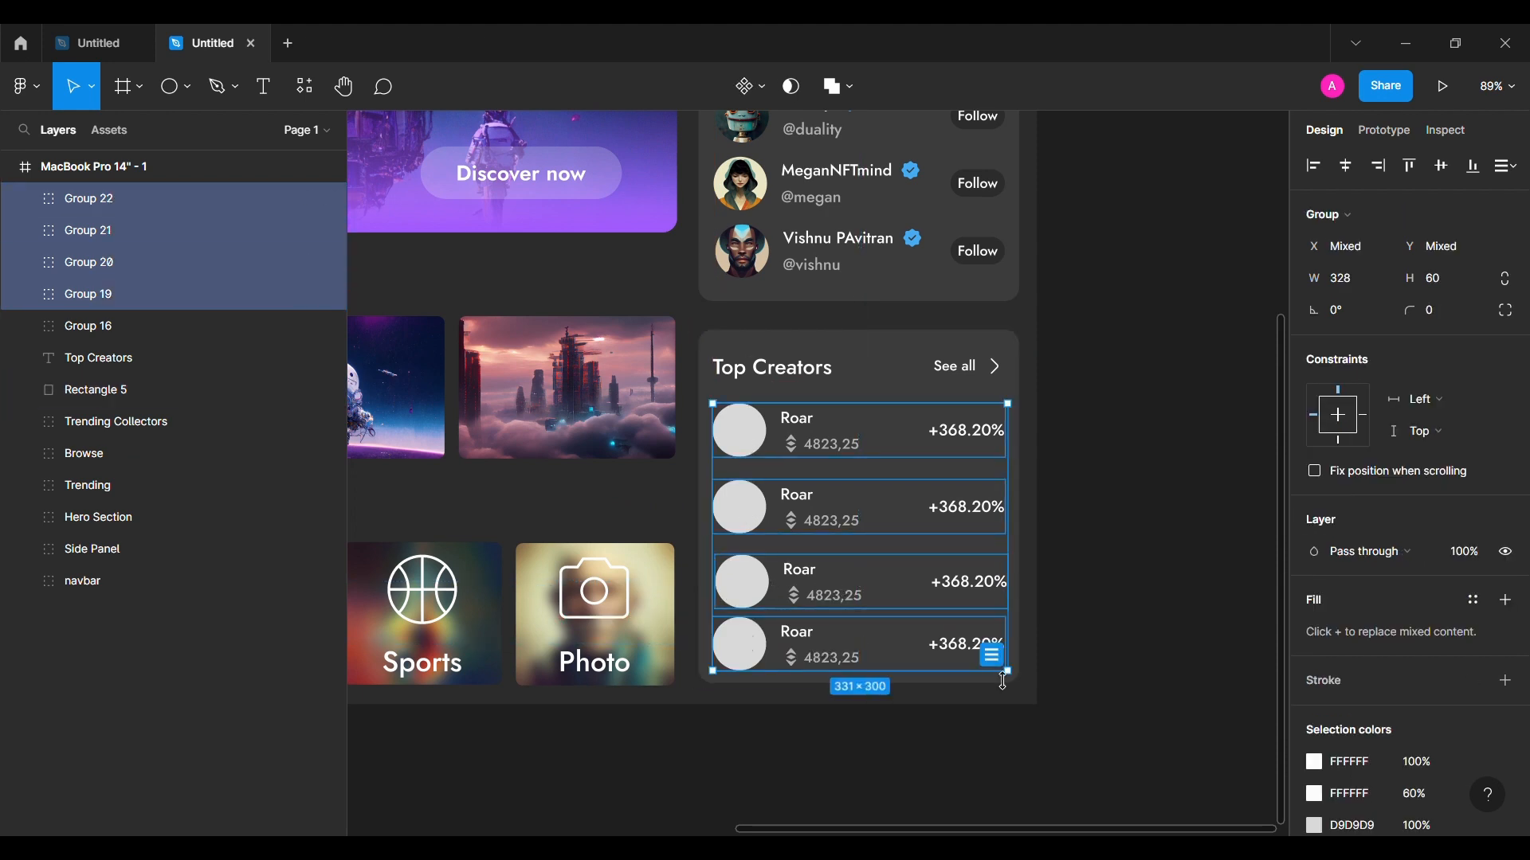
{"action": "type", "text": "16"}
{"action": "key", "text": "Return"}
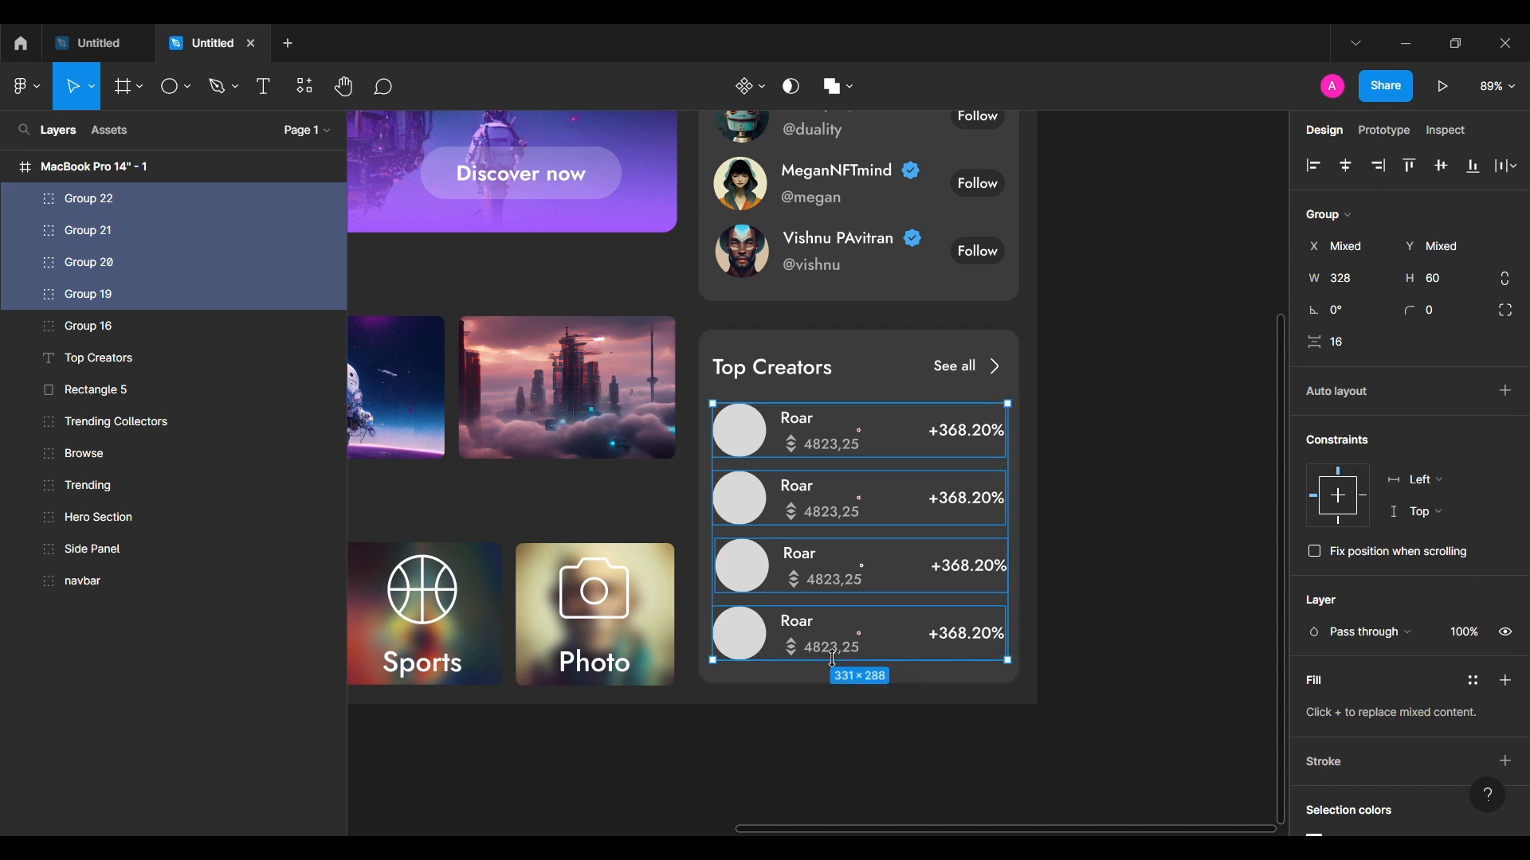
{"action": "double_click", "coordinate": [956, 506]}
{"action": "left_click", "coordinate": [753, 504]}
{"action": "left_click", "coordinate": [26, 262]}
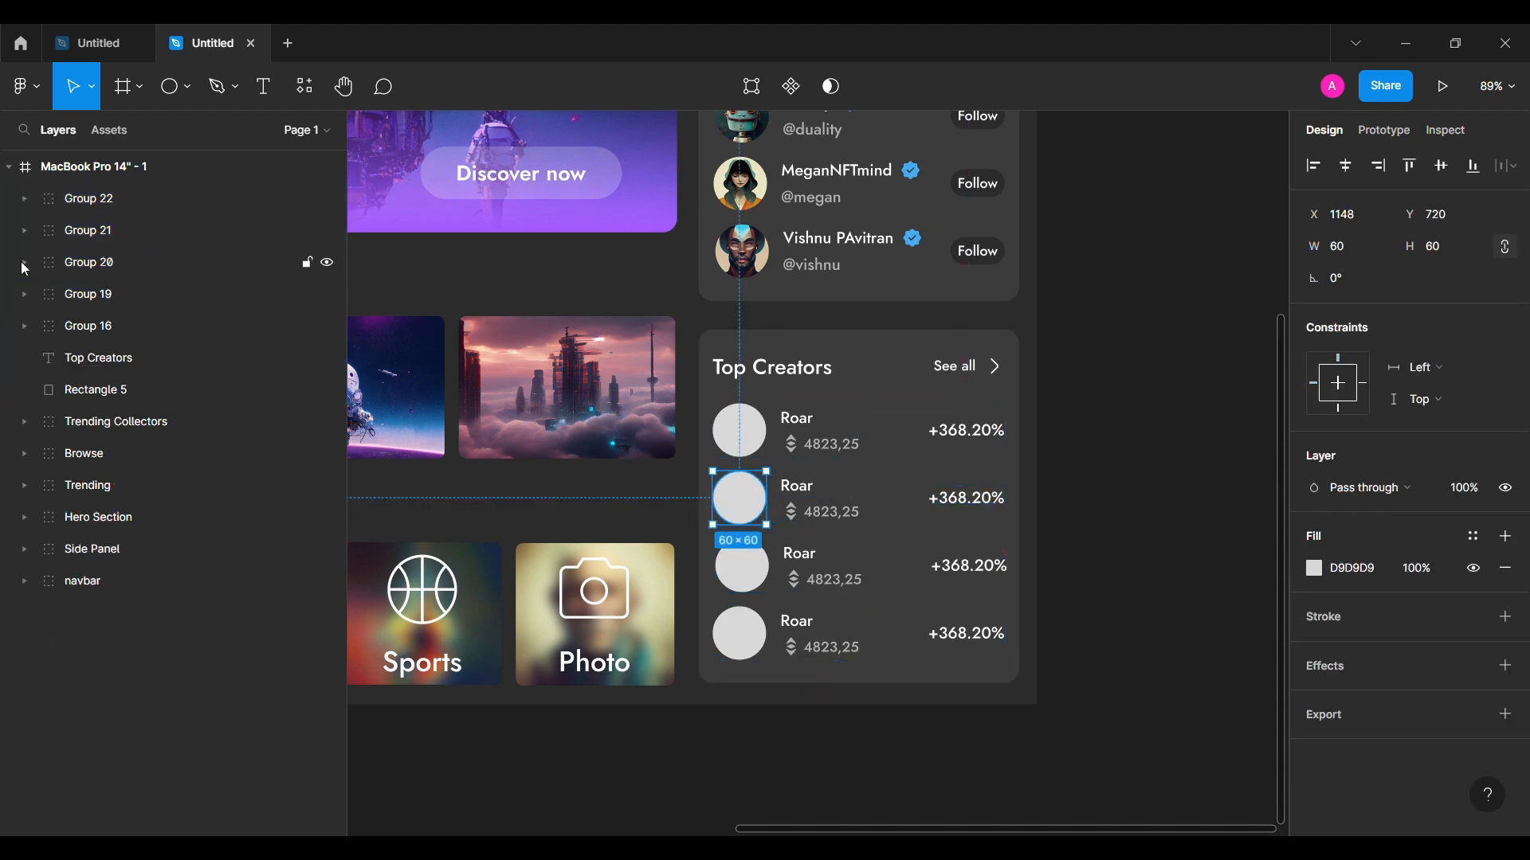
{"action": "left_click", "coordinate": [26, 262]}
{"action": "left_click", "coordinate": [721, 570]}
{"action": "left_click", "coordinate": [733, 630]}
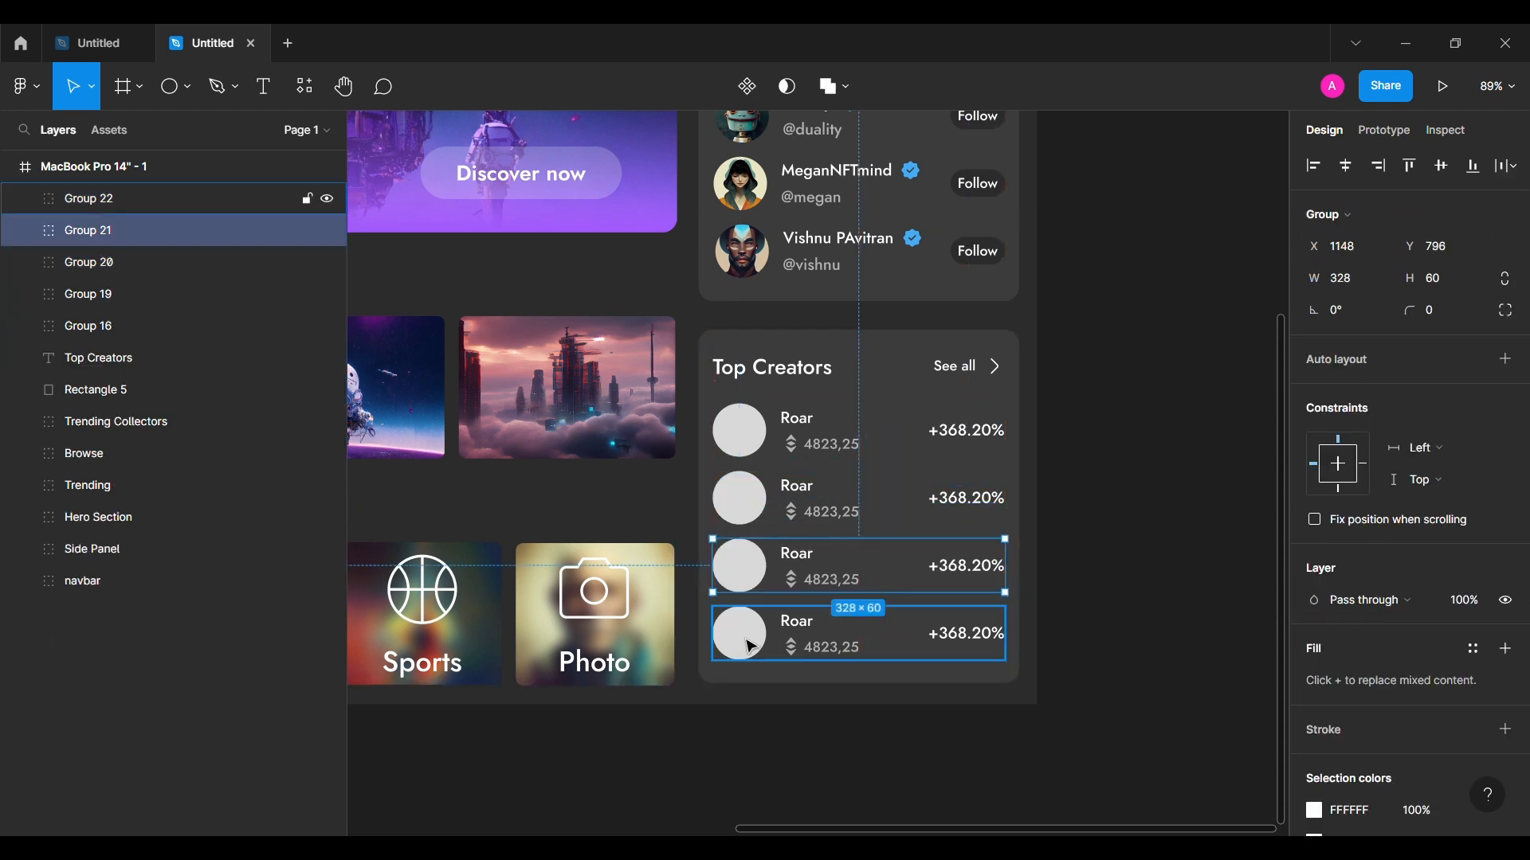
{"action": "left_click", "coordinate": [816, 502]}
{"action": "double_click", "coordinate": [818, 505]}
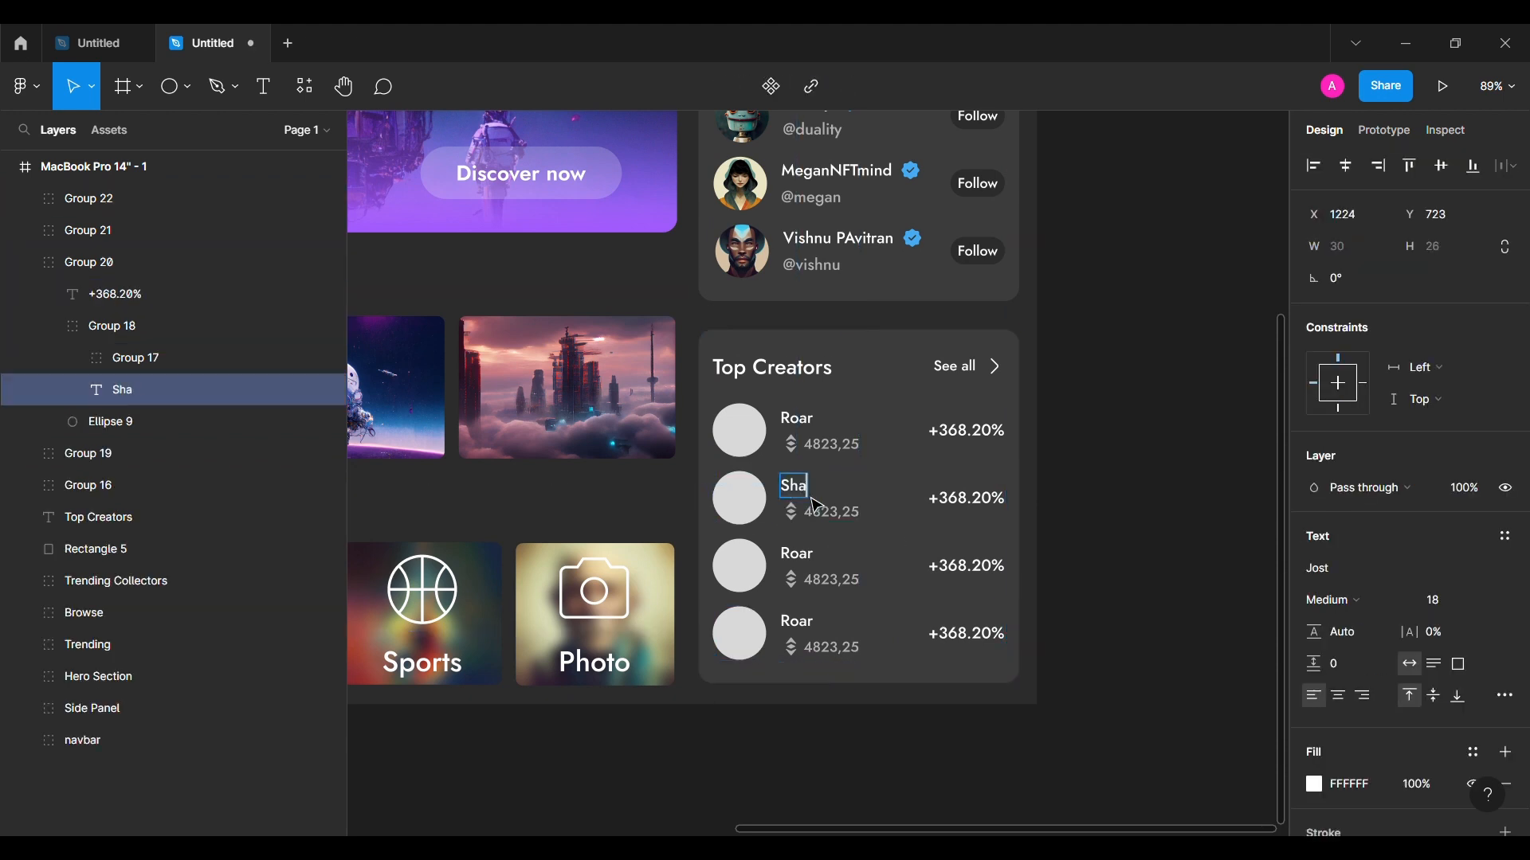
{"action": "double_click", "coordinate": [799, 558]}
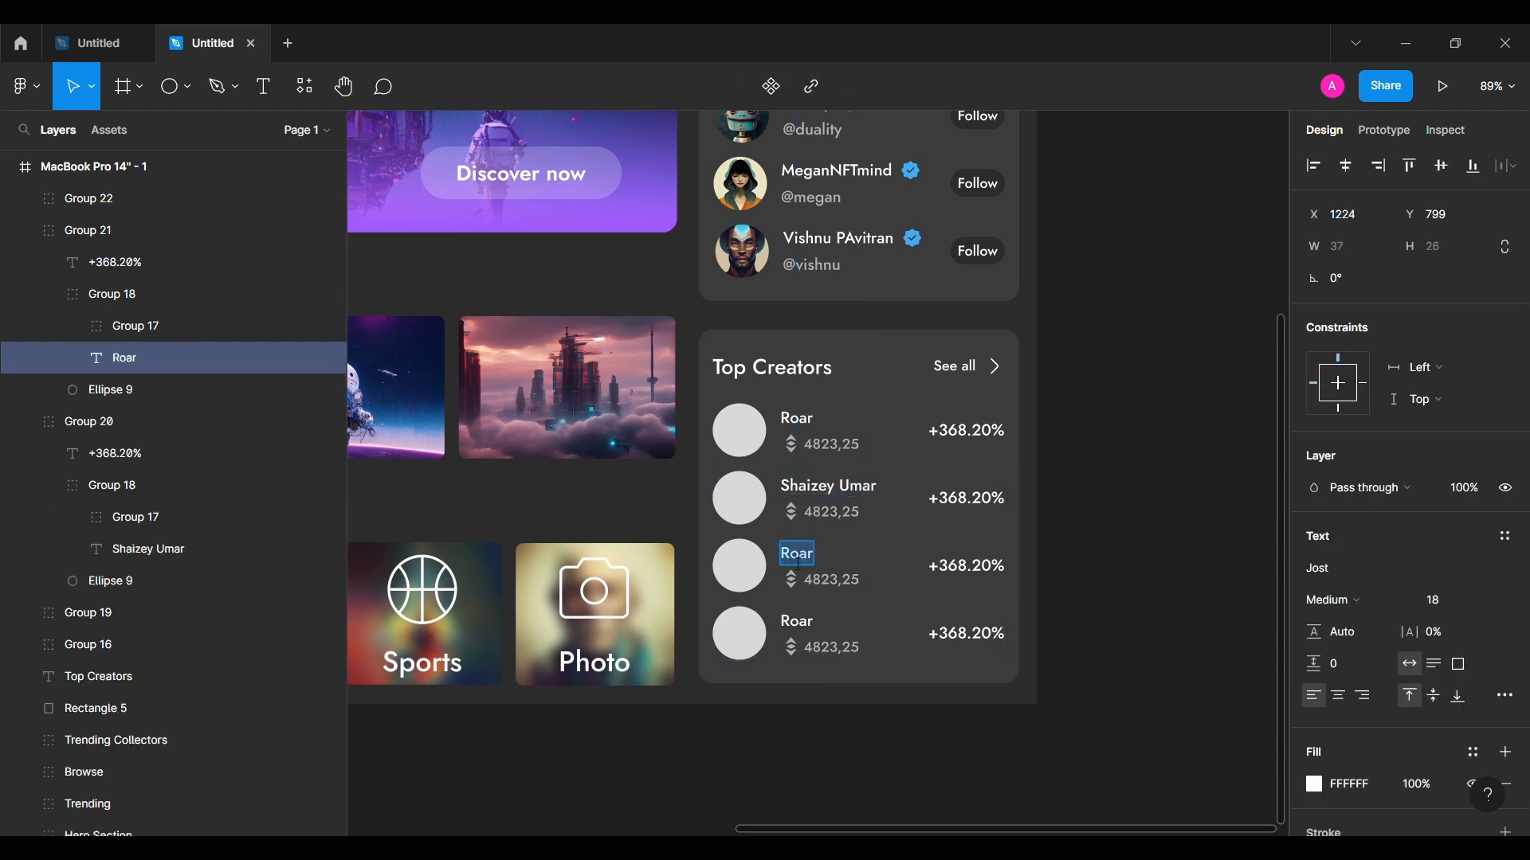
{"action": "left_click", "coordinate": [797, 628]}
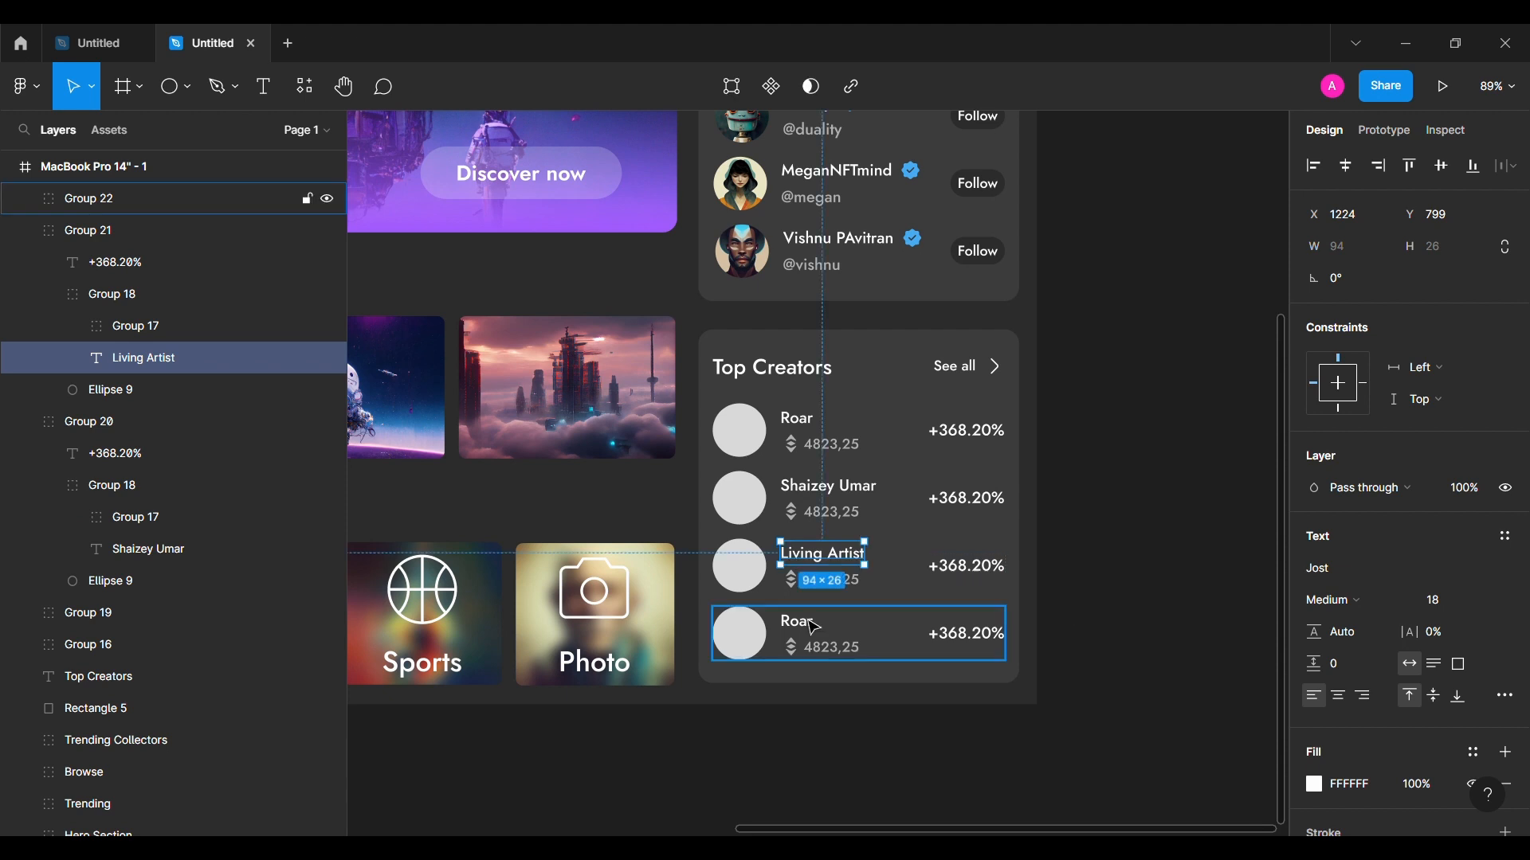
{"action": "double_click", "coordinate": [811, 629]}
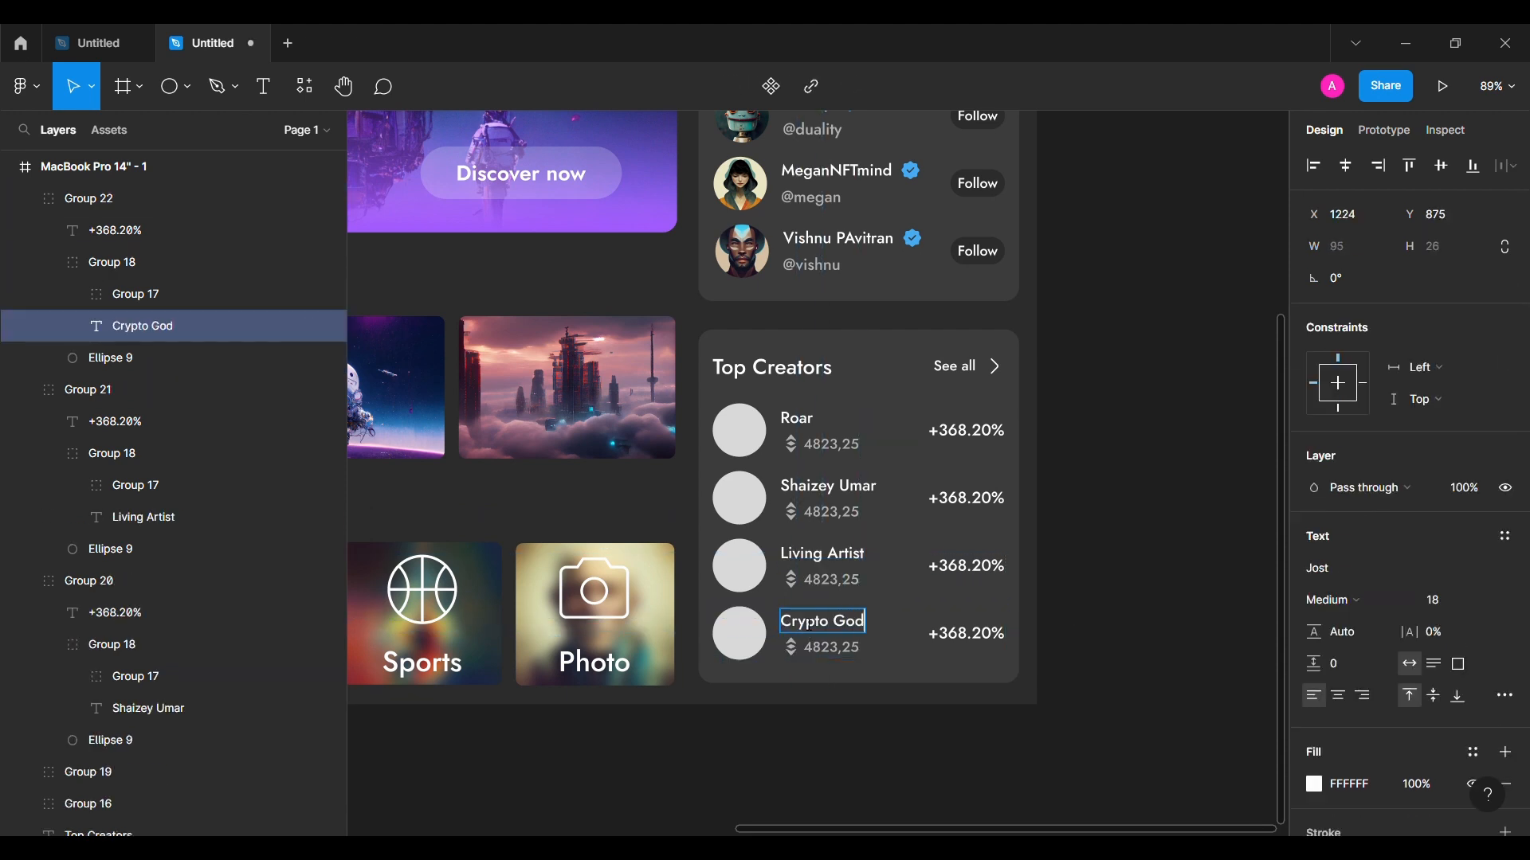
{"action": "left_click", "coordinate": [1107, 623]}
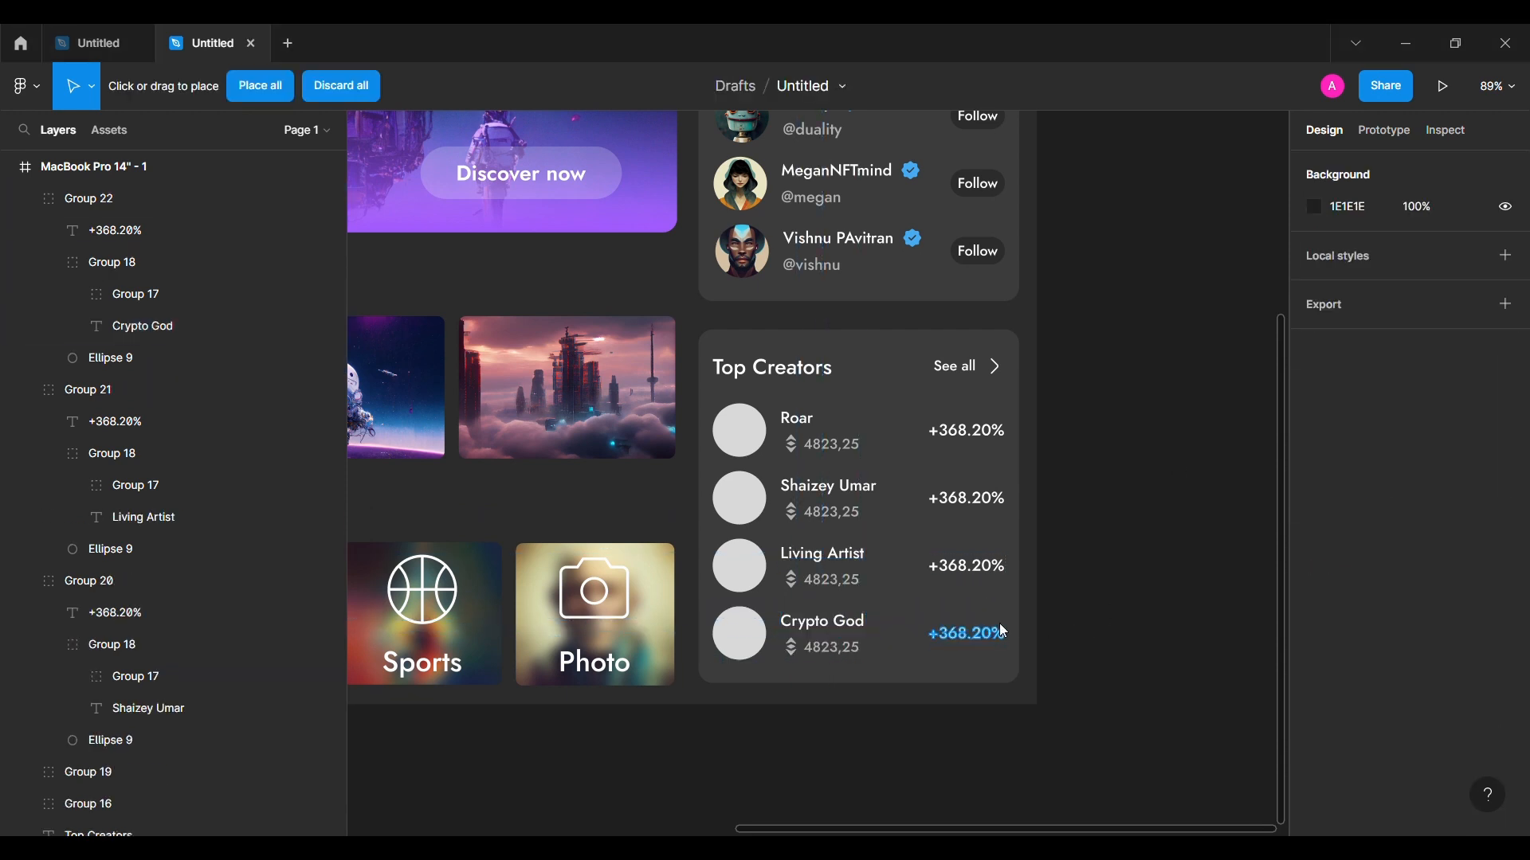
{"action": "left_click", "coordinate": [739, 430]}
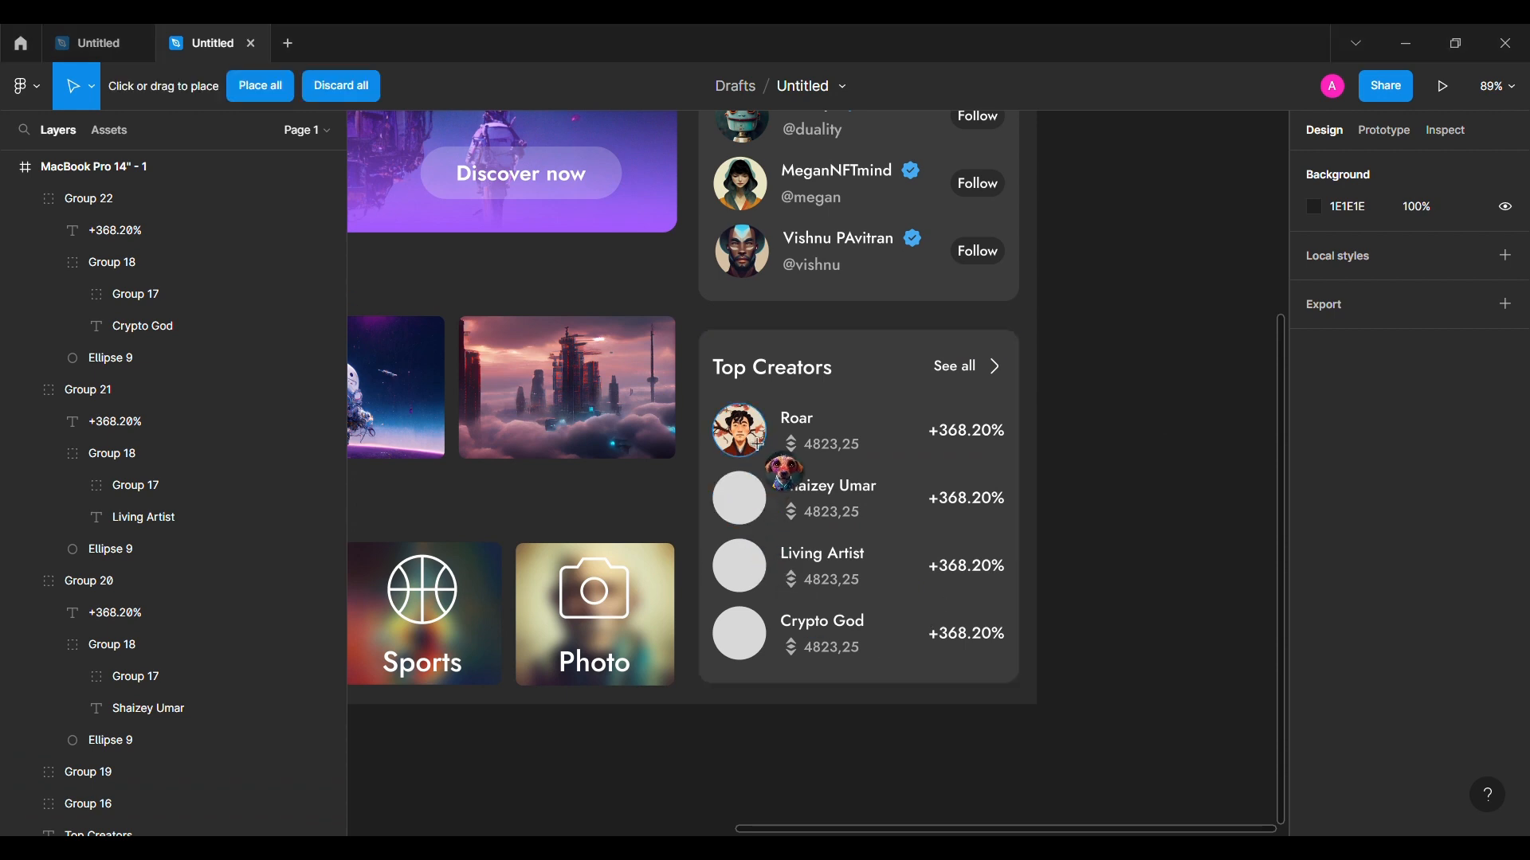
{"action": "left_click", "coordinate": [747, 435]}
{"action": "double_click", "coordinate": [936, 641]}
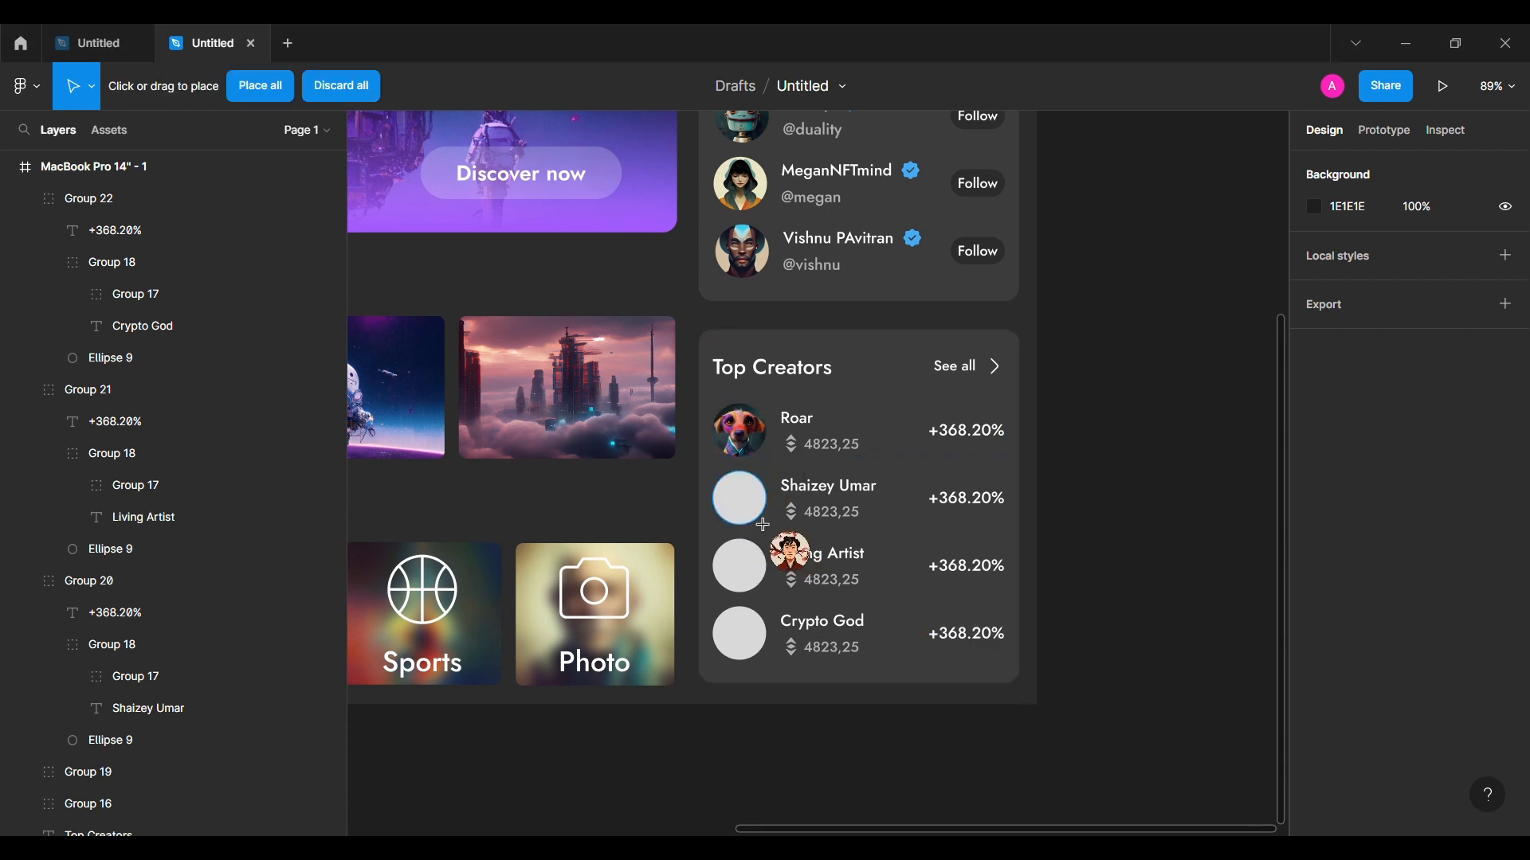
{"action": "left_click", "coordinate": [749, 510]}
{"action": "key", "text": "ctrl+shift+k"}
{"action": "double_click", "coordinate": [758, 634]}
{"action": "left_click", "coordinate": [748, 655]}
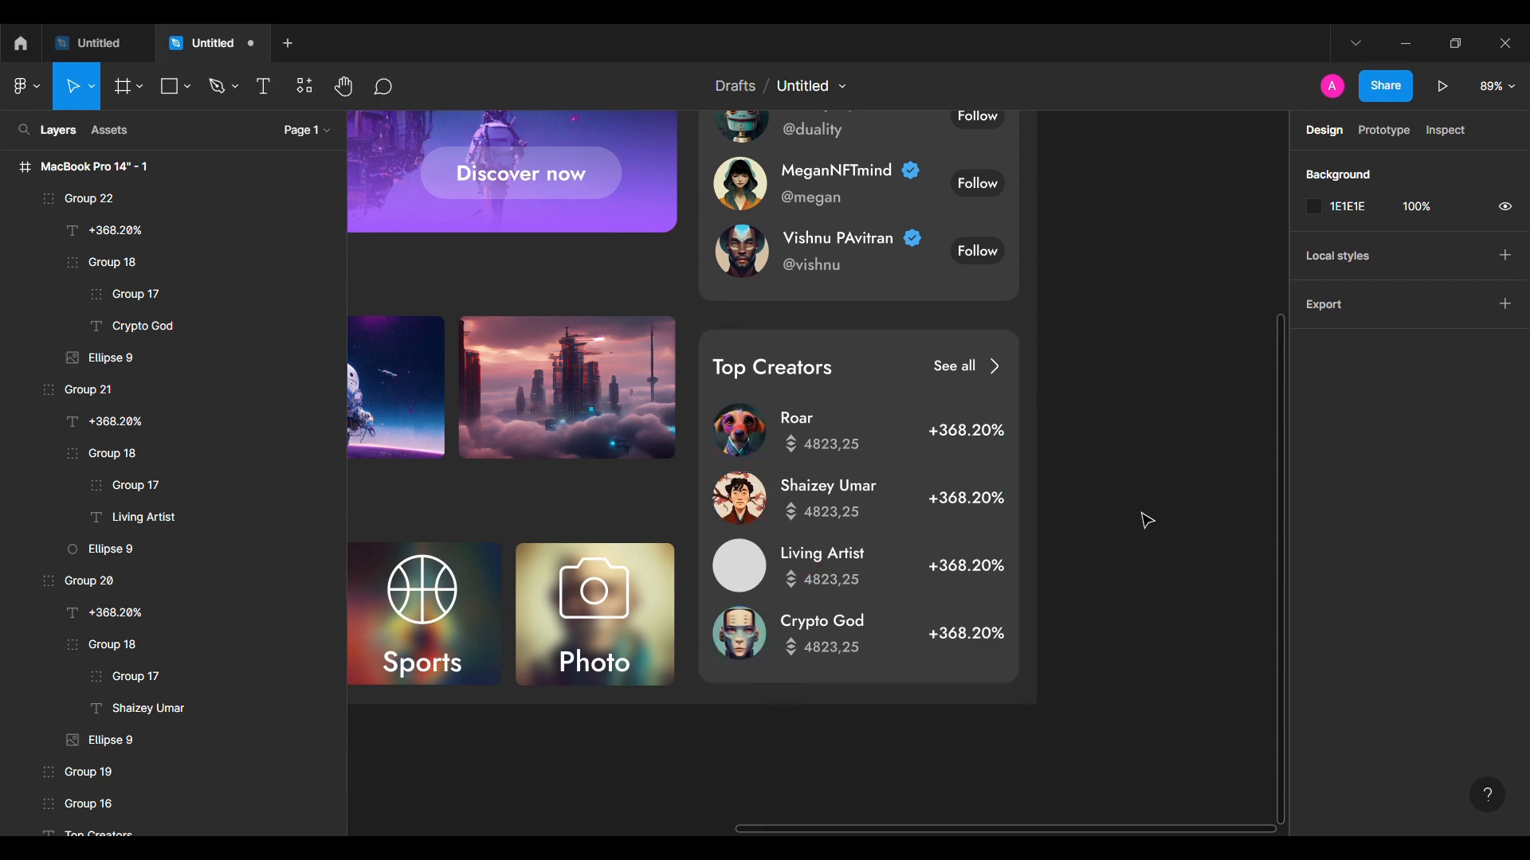
Step: Place a portrait in the Living Artist avatar and collapse the row layer groups
{"action": "left_click", "coordinate": [738, 586]}
{"action": "scroll", "coordinate": [1092, 475], "scroll_direction": "down", "scroll_amount": 5}
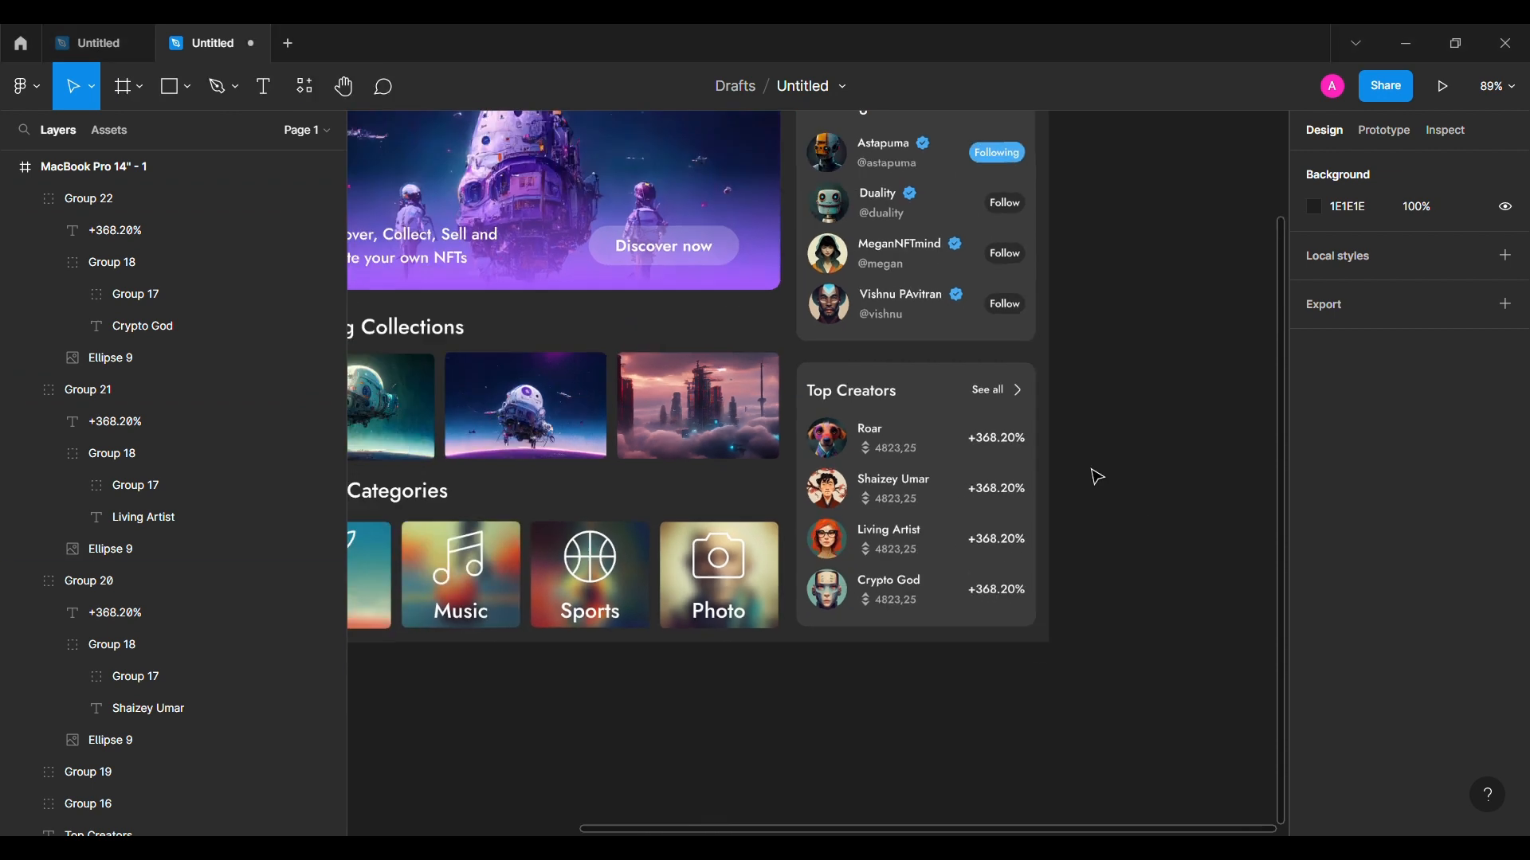
{"action": "left_click", "coordinate": [48, 199]}
{"action": "left_click", "coordinate": [24, 199]}
{"action": "left_click", "coordinate": [24, 231]}
{"action": "left_click", "coordinate": [24, 263]}
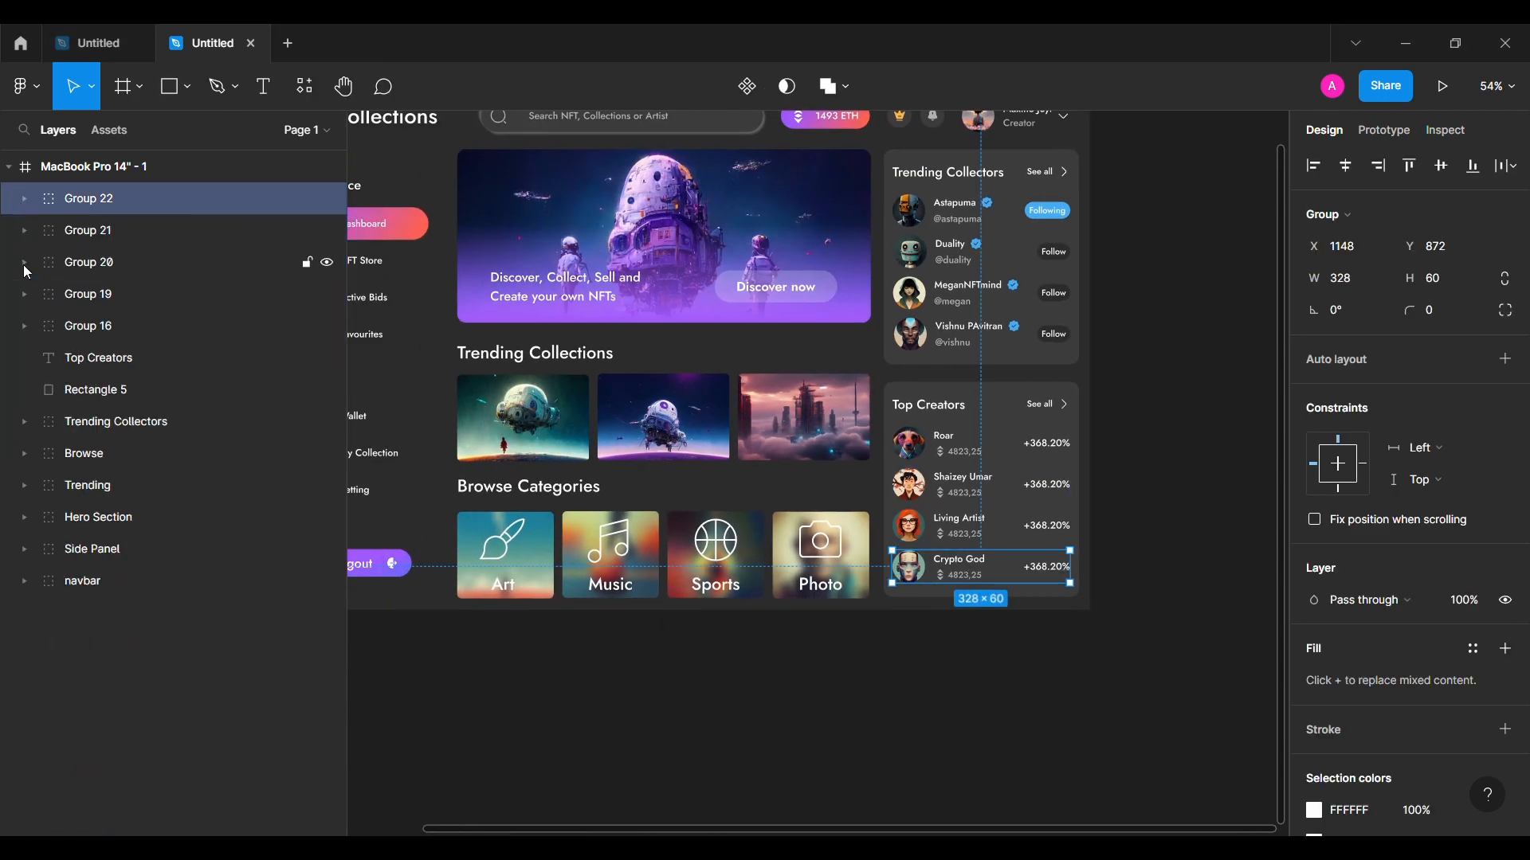
Step: Group all card layers as 'Top Creators' and fit the dashboard in view
{"action": "left_click", "coordinate": [107, 389], "text": "shift"}
{"action": "key", "text": "ctrl+g"}
{"action": "double_click", "coordinate": [114, 201]}
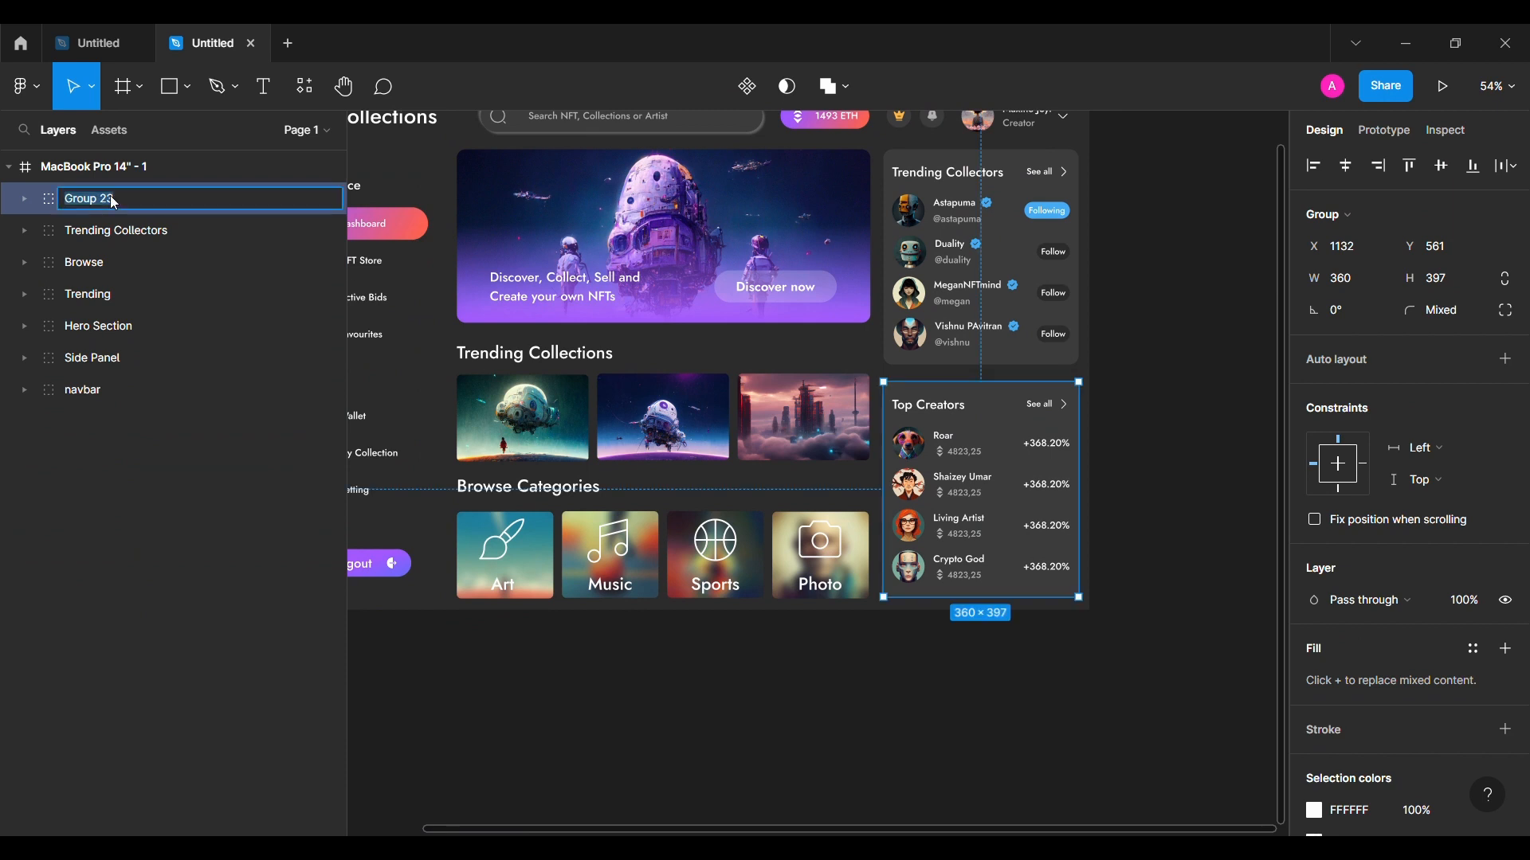
{"action": "left_click", "coordinate": [513, 690]}
{"action": "key", "text": "shift+1"}
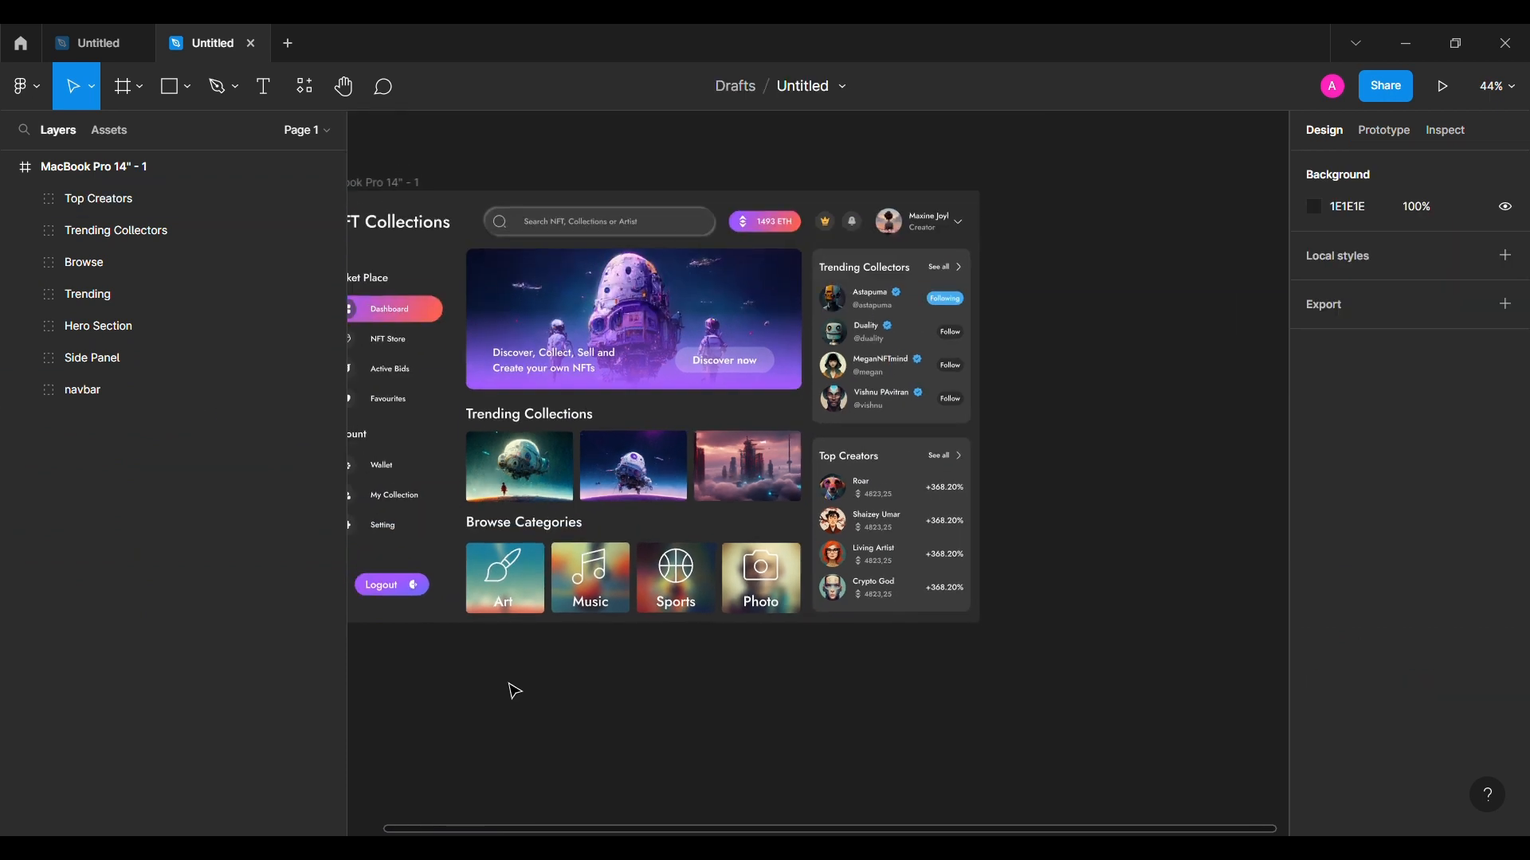